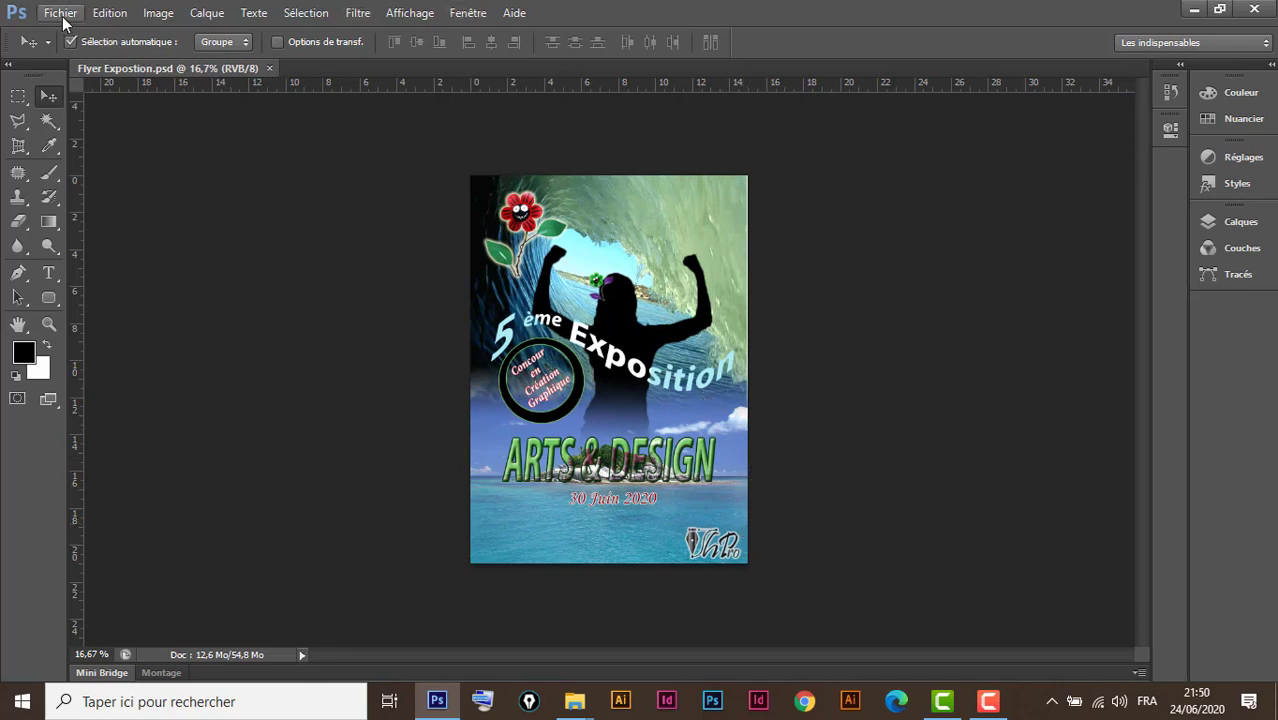
Start a new document named 'Flyer 5eme exposition'
left_click(62, 14)
left_click(95, 34)
mouse_move(451, 218)
left_mouse_down()
mouse_move(926, 186)
mouse_move(821, 315)
left_mouse_up()
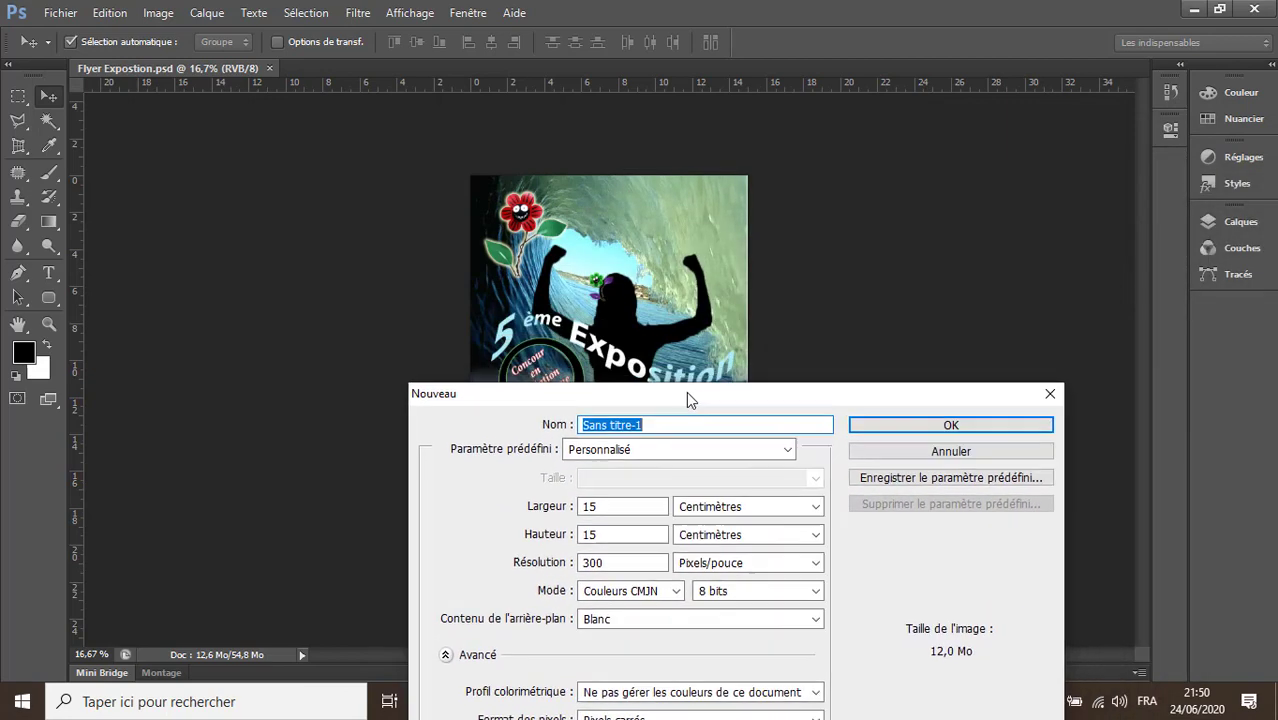
left_click_drag(822, 317, 679, 405)
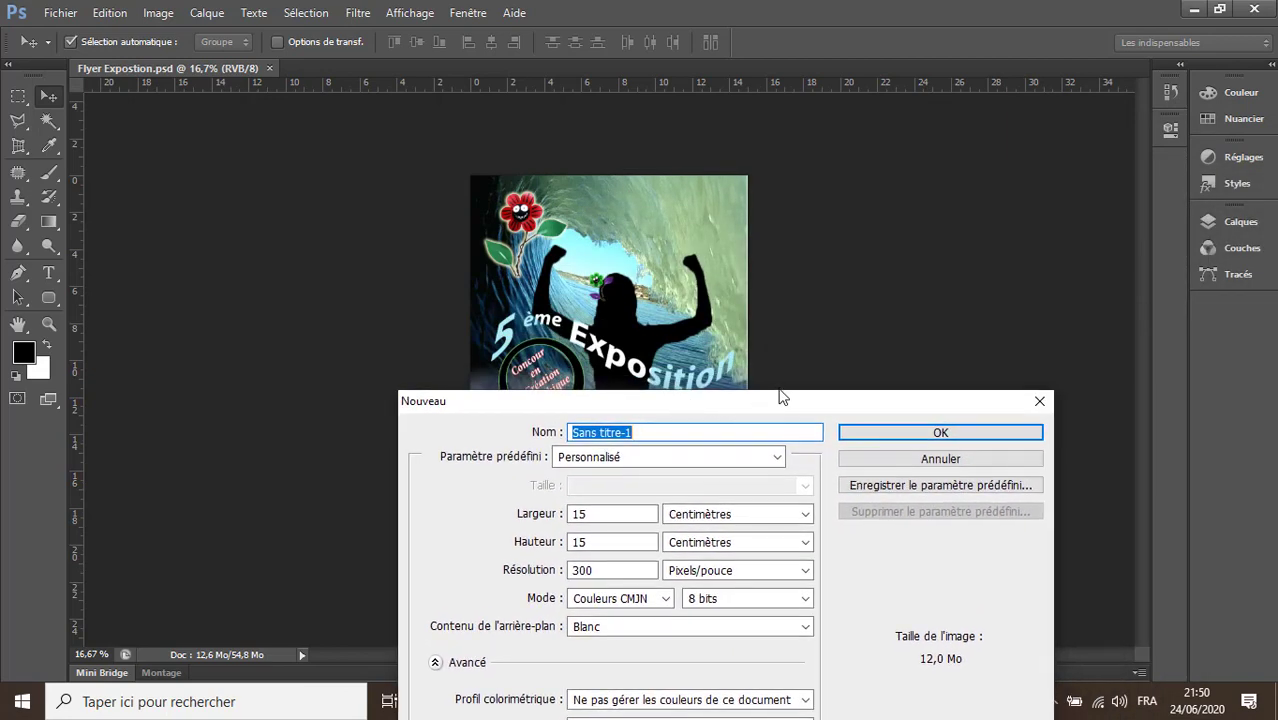
type("Flyer 5")
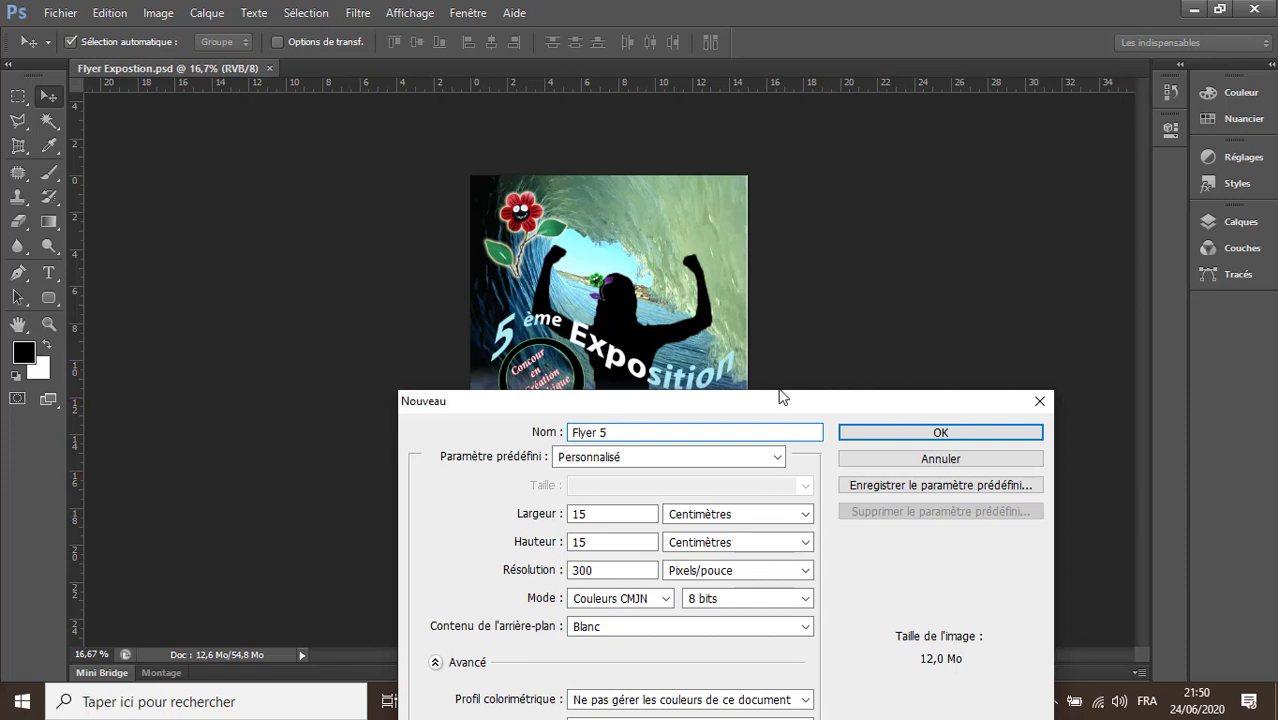
type("eme exposition")
left_click_drag(759, 404, 977, 94)
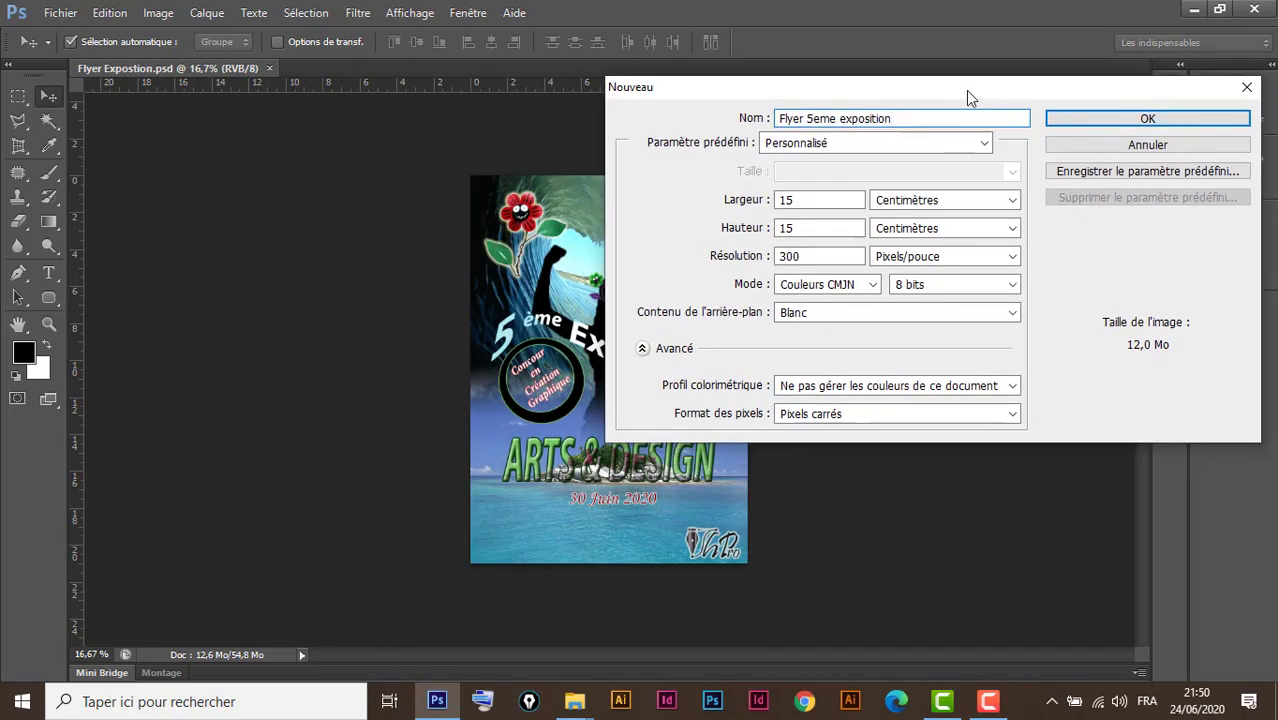
Use the international paper A5 preset in centimetres with width 15, and create the document
left_click(968, 143)
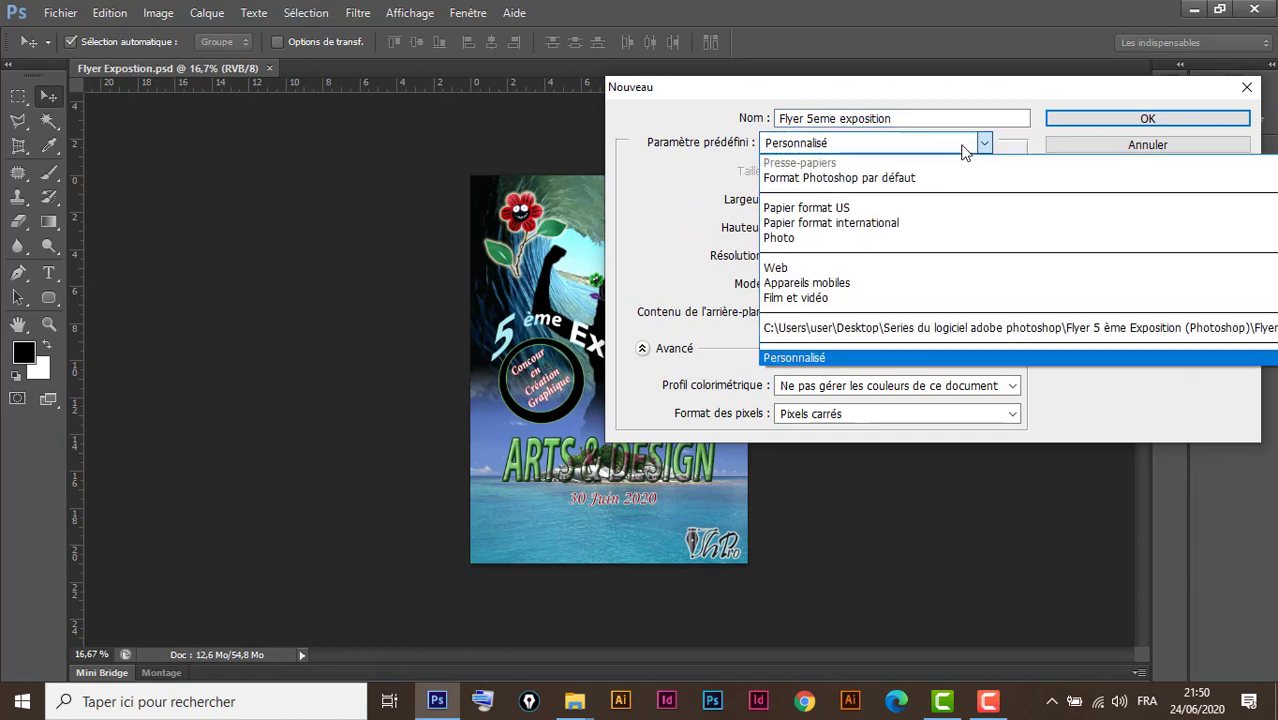
left_click(872, 231)
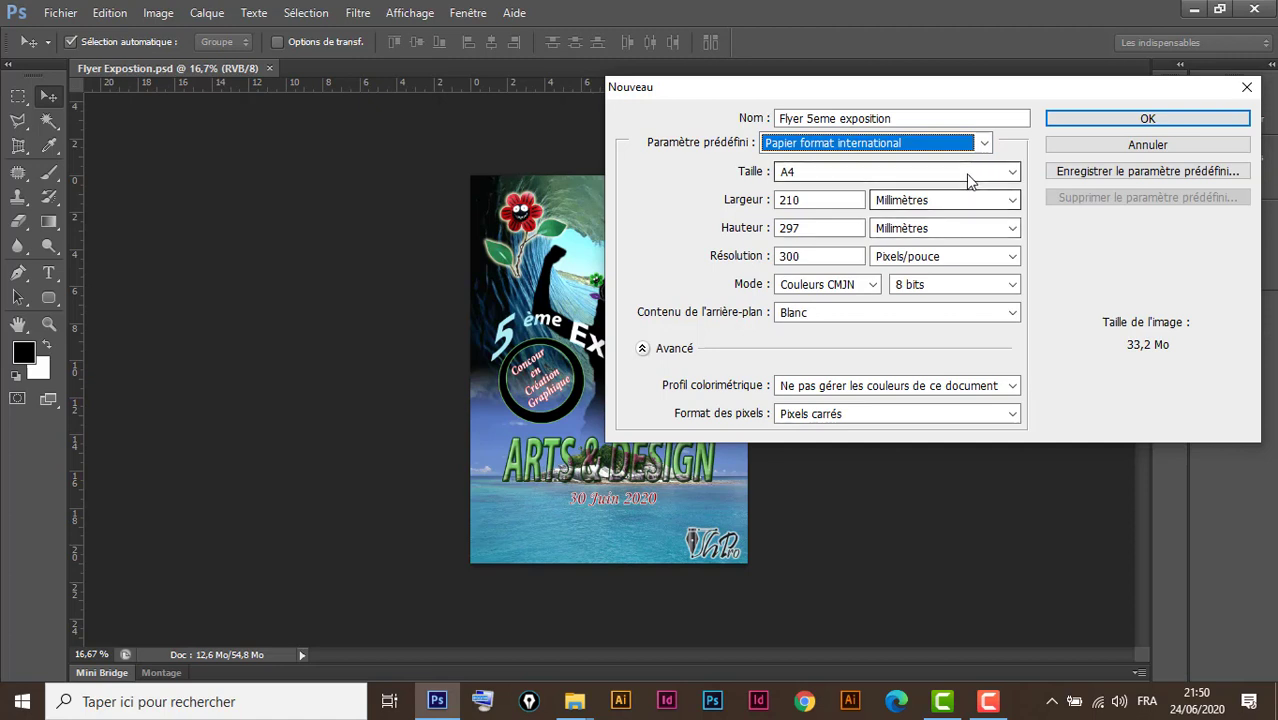
left_click(968, 176)
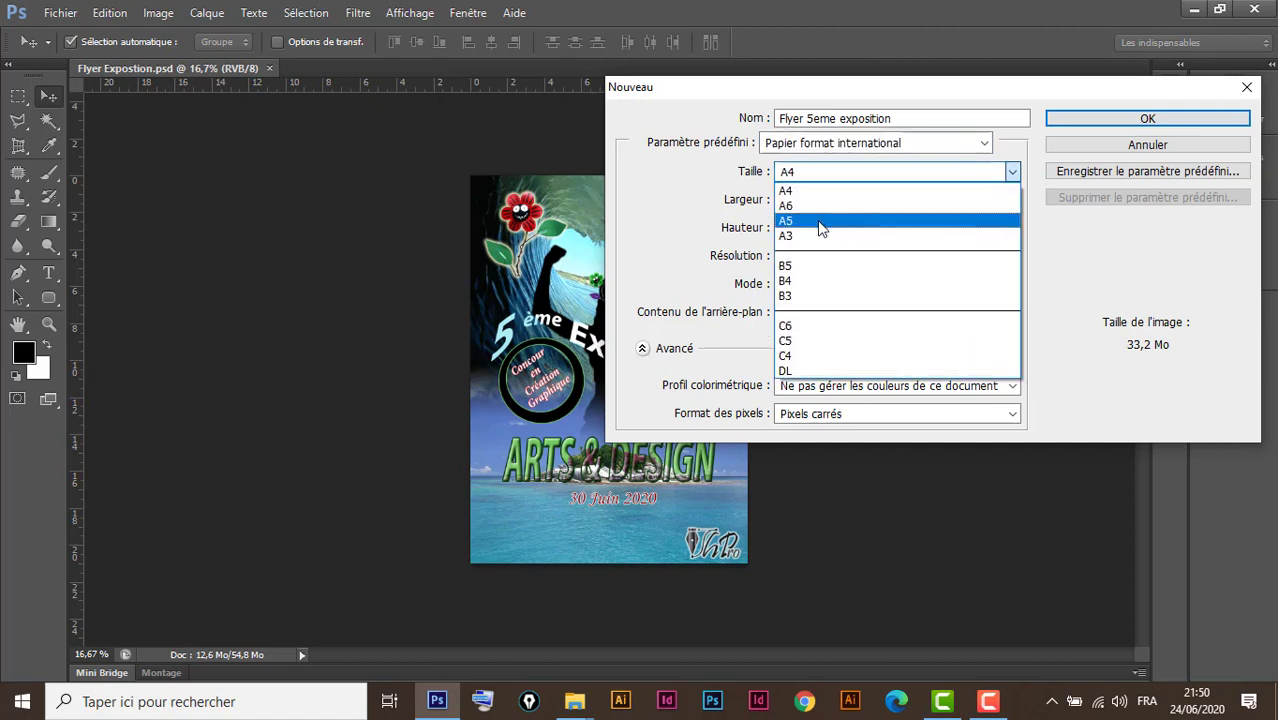
left_click(819, 222)
left_click(975, 200)
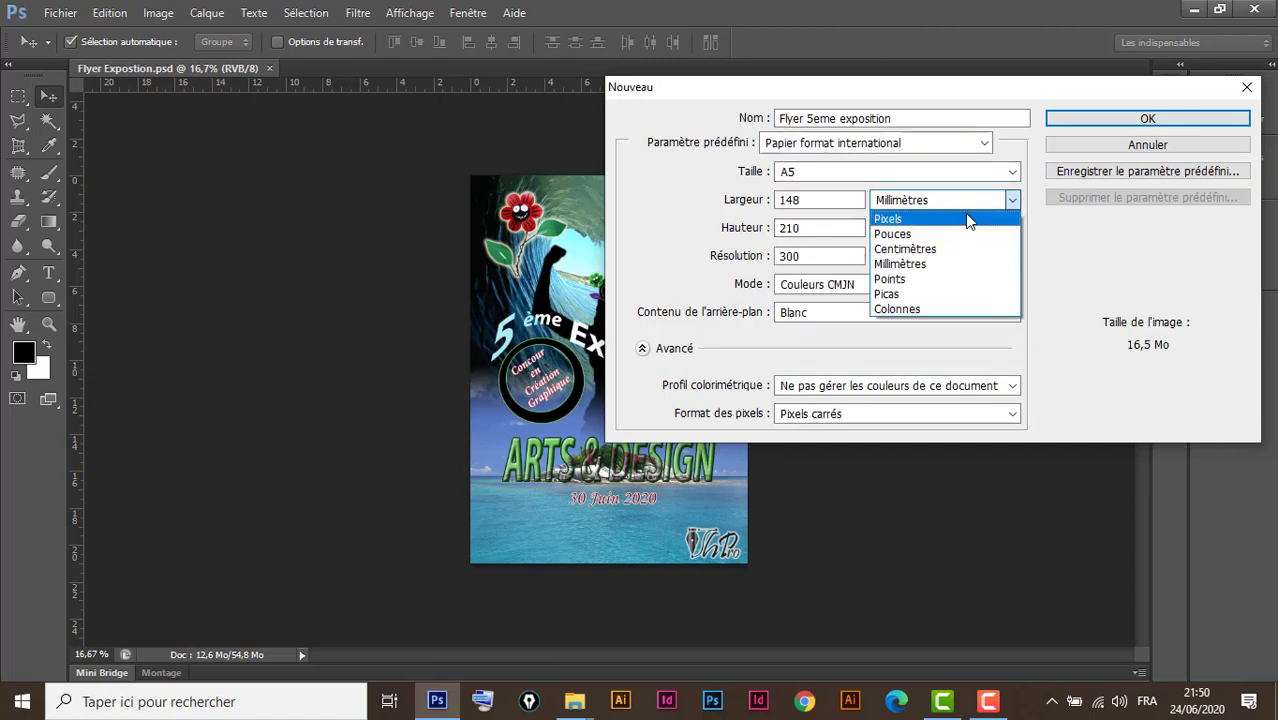
left_click(949, 249)
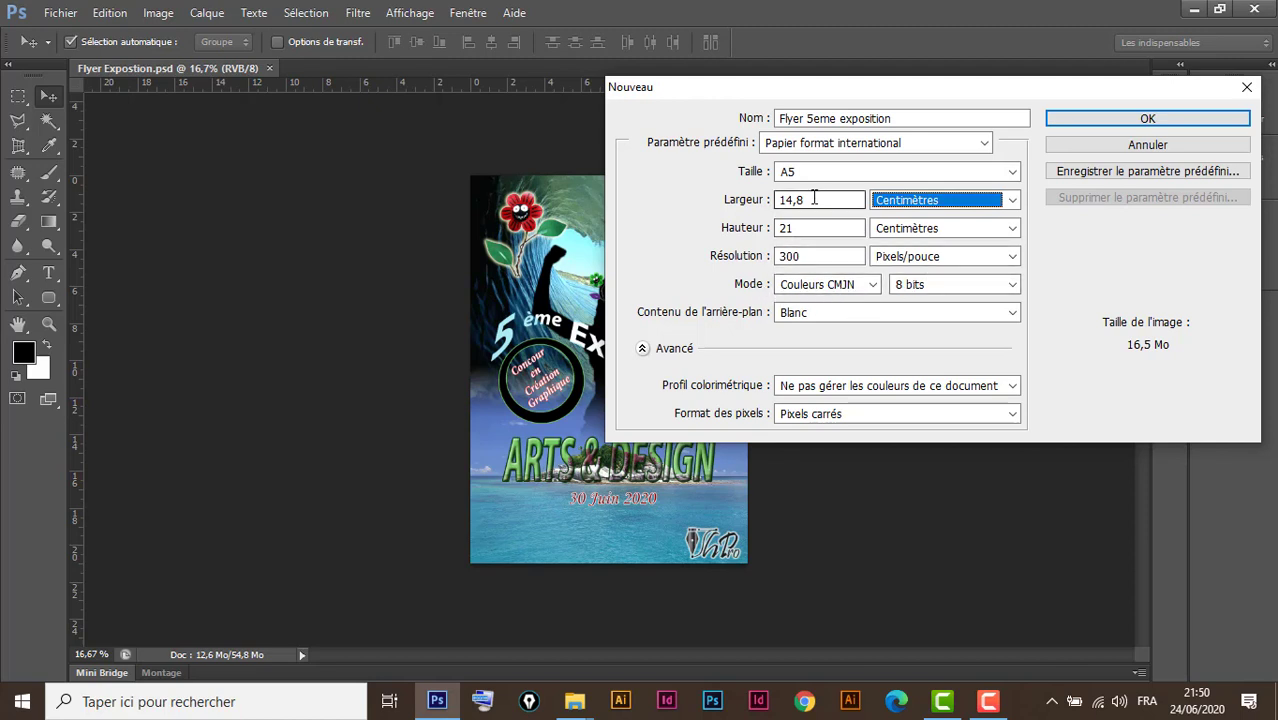
left_click_drag(806, 200, 765, 197)
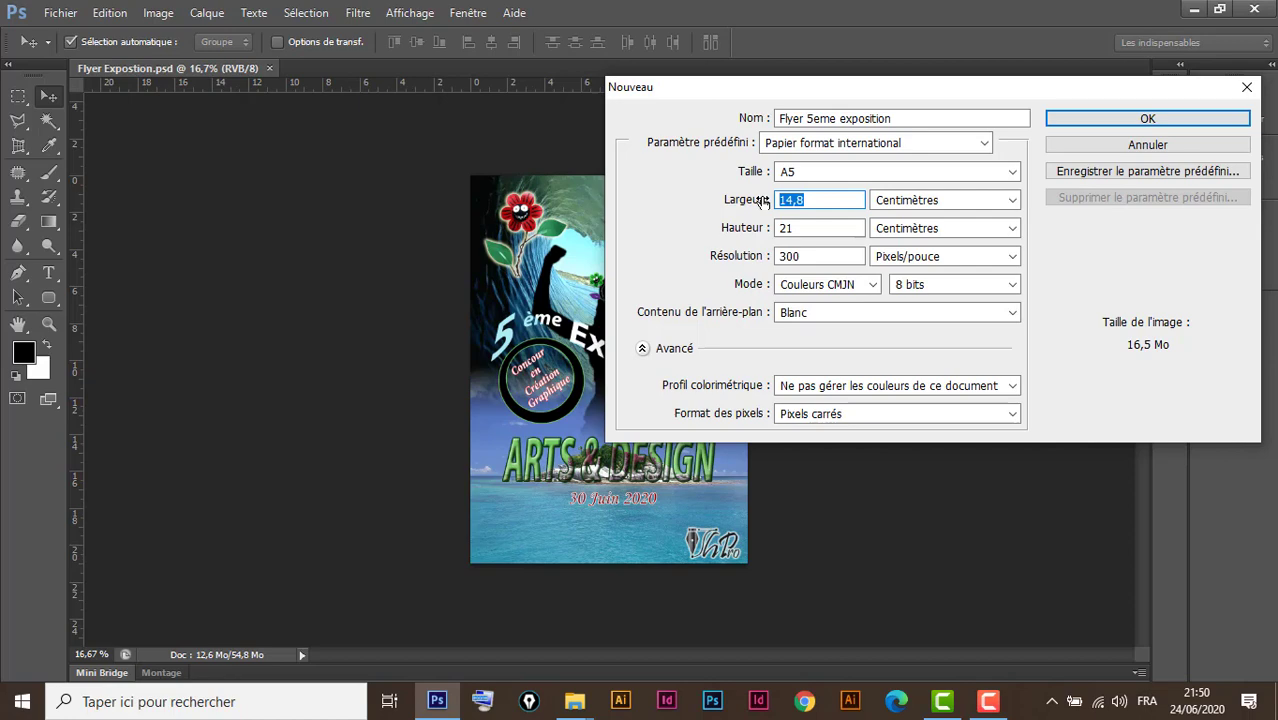
type("15")
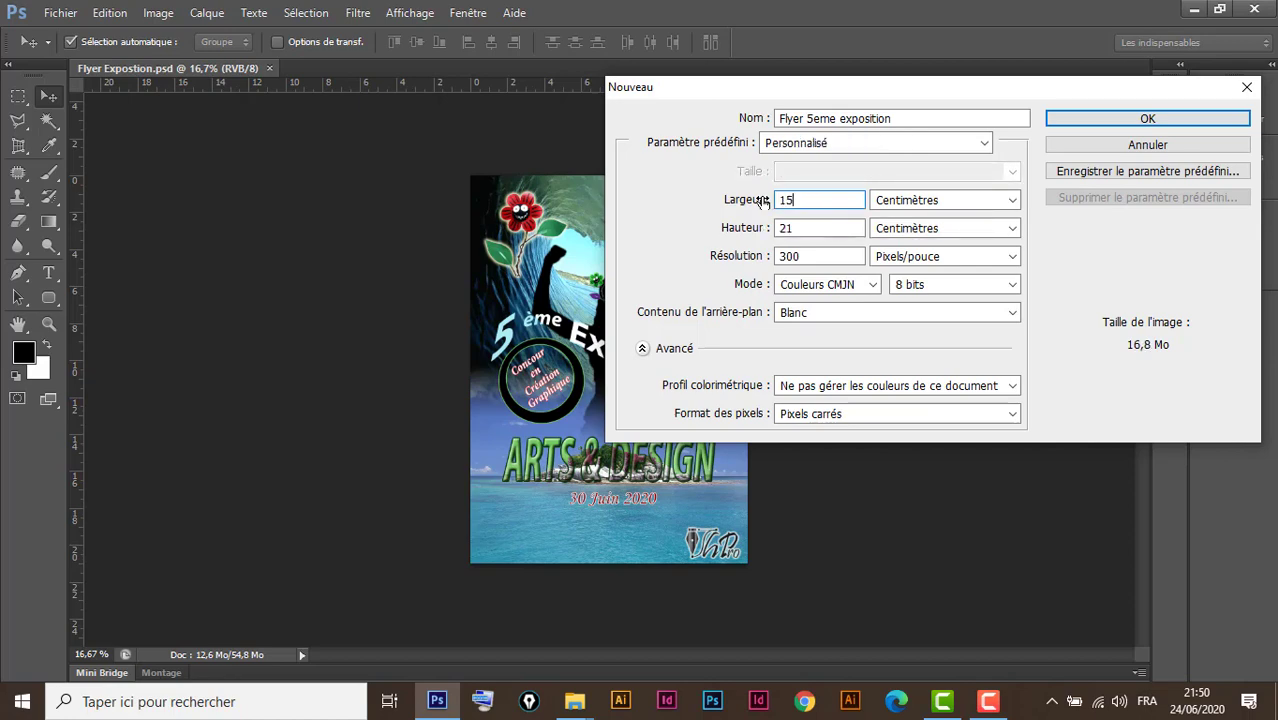
left_click(1123, 121)
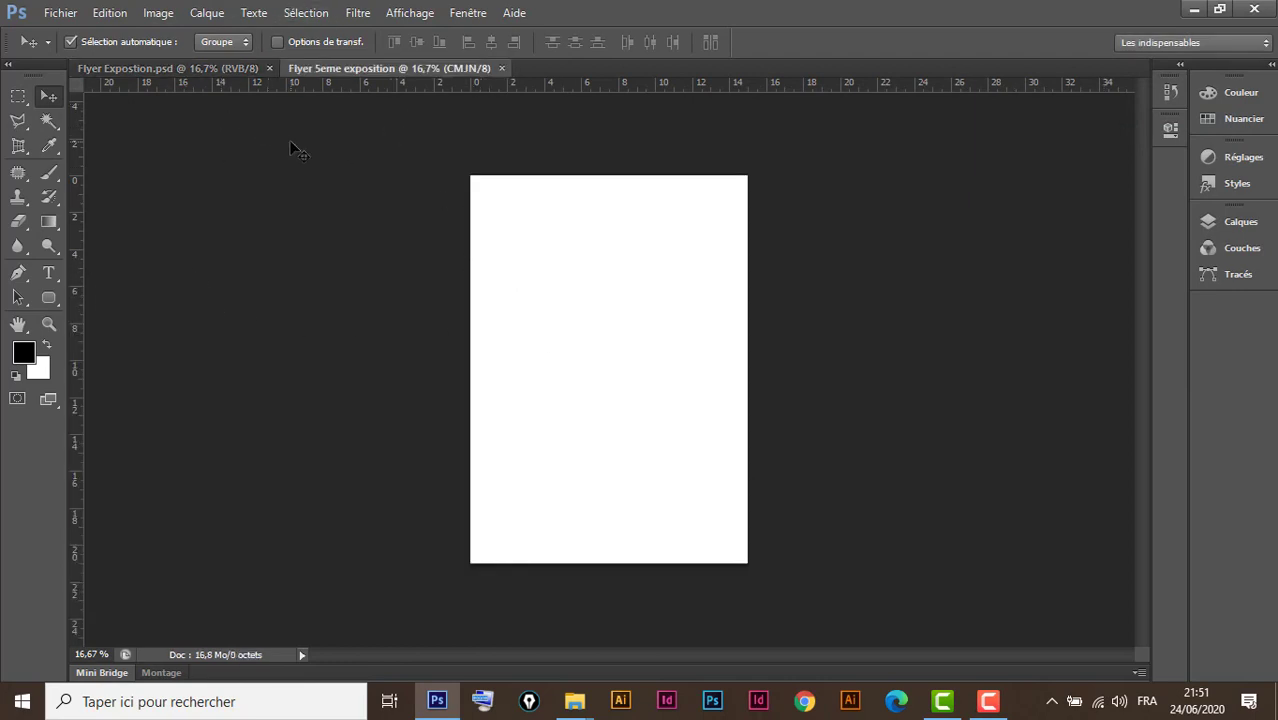
After checking the finished reference flyer, place the tubo wave image into the new flyer
left_click(231, 68)
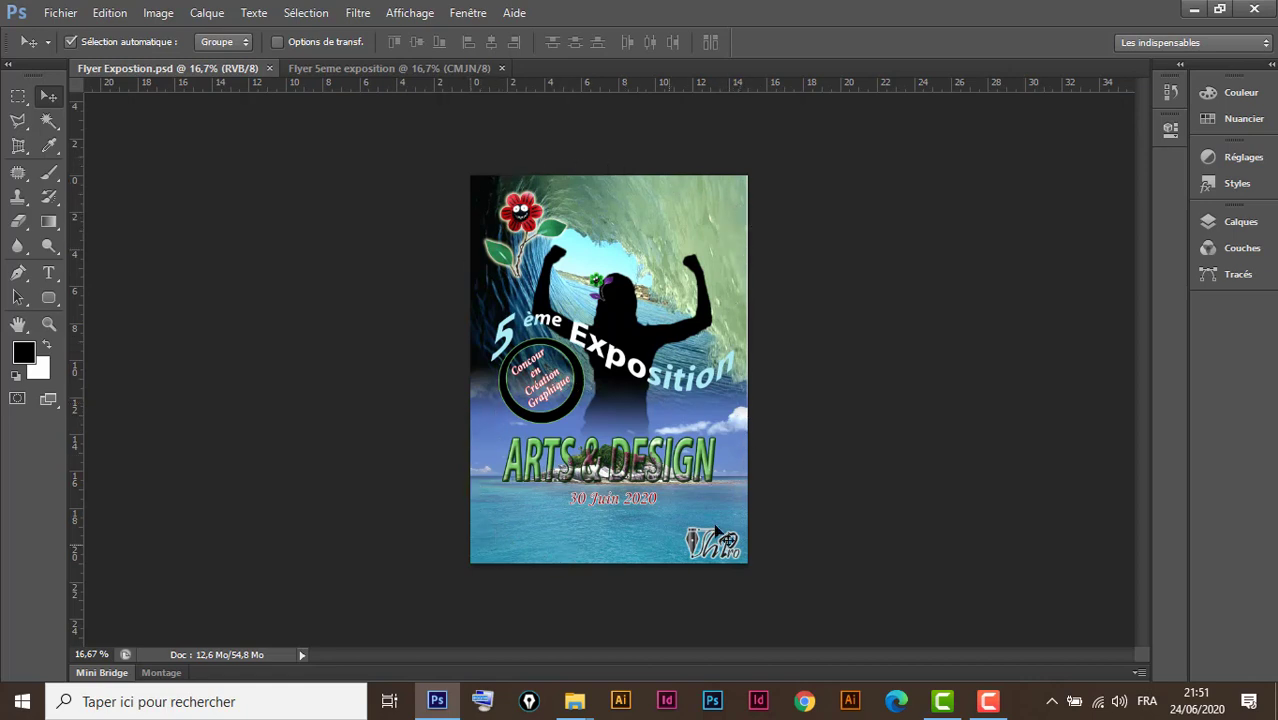
left_click(425, 69)
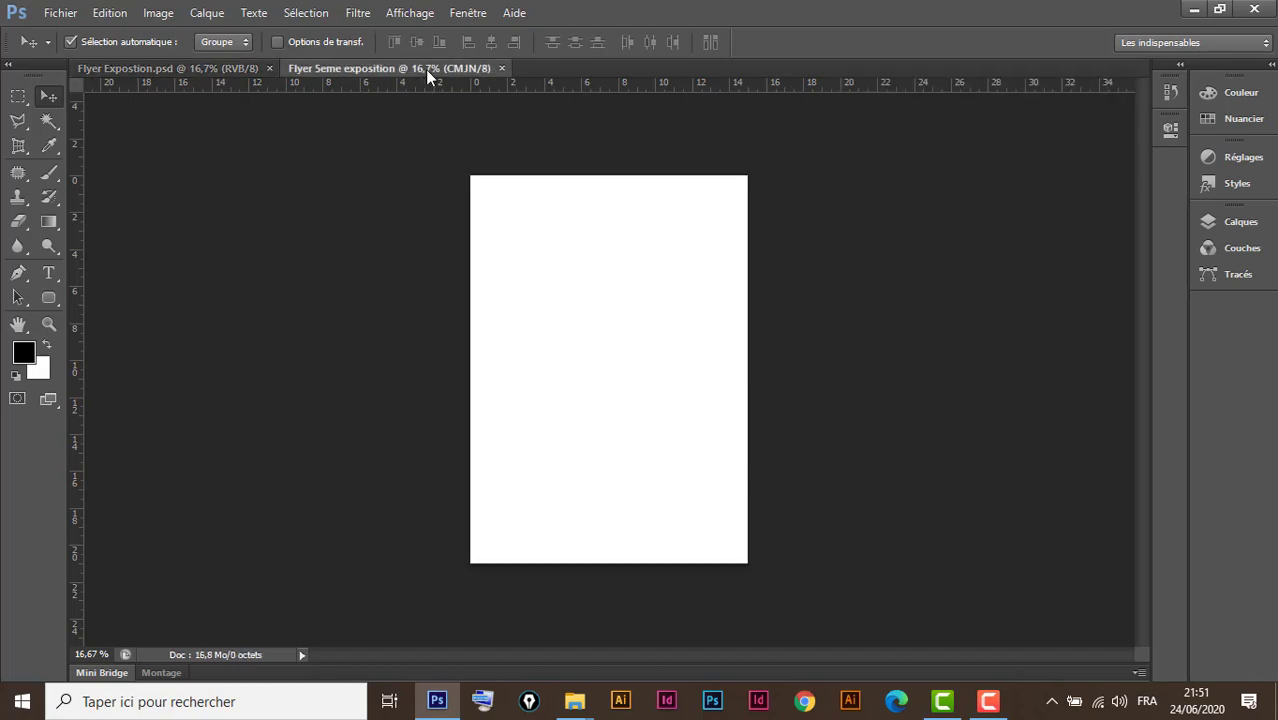
left_click(68, 18)
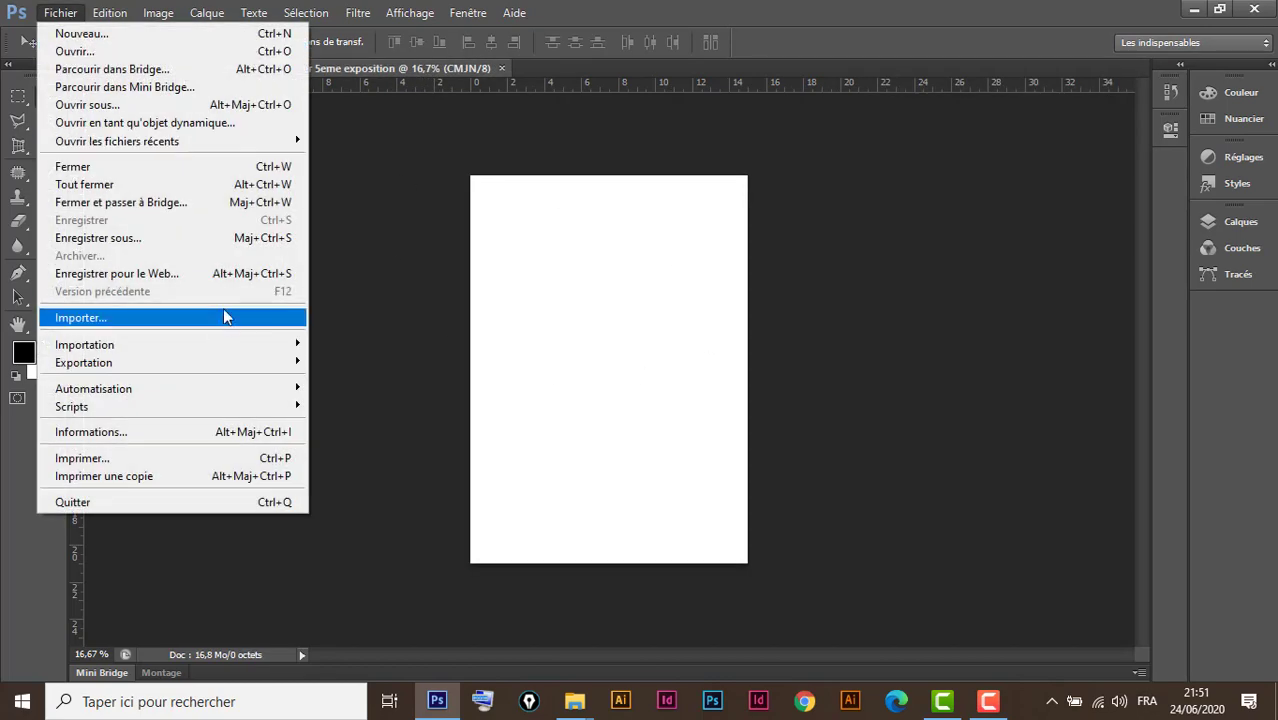
left_click(134, 320)
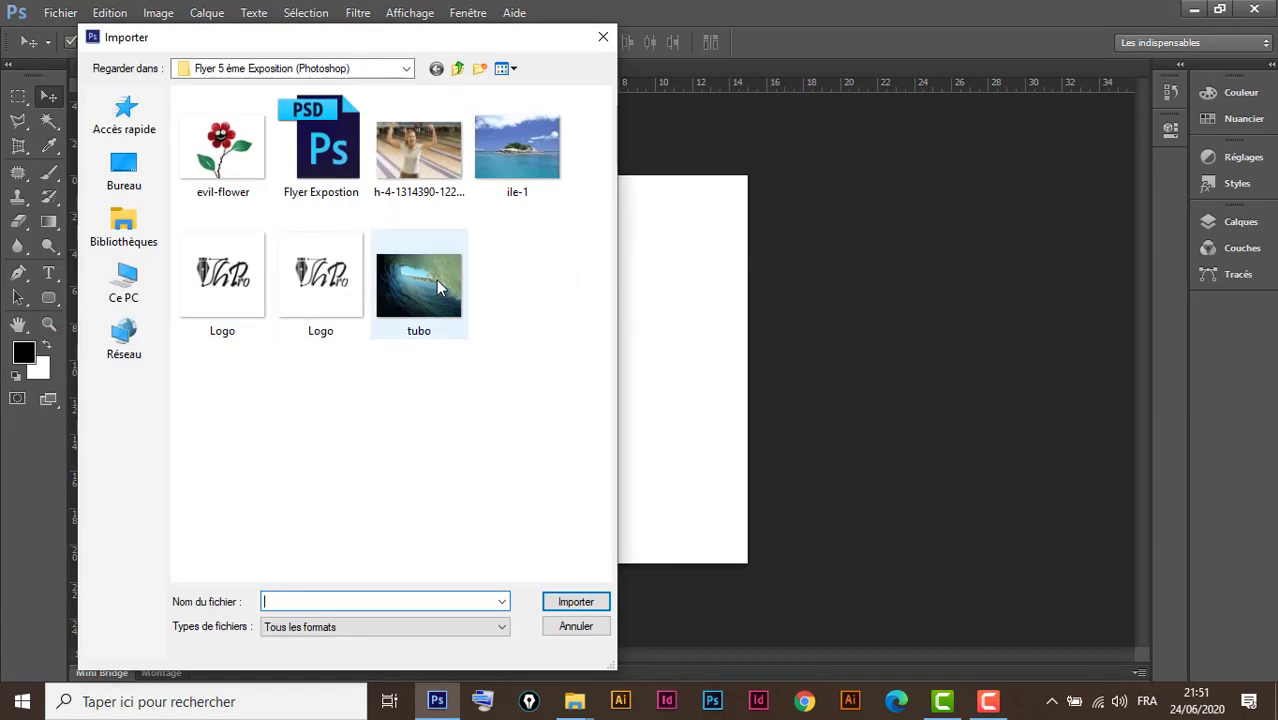
left_click(436, 280)
left_click(576, 602)
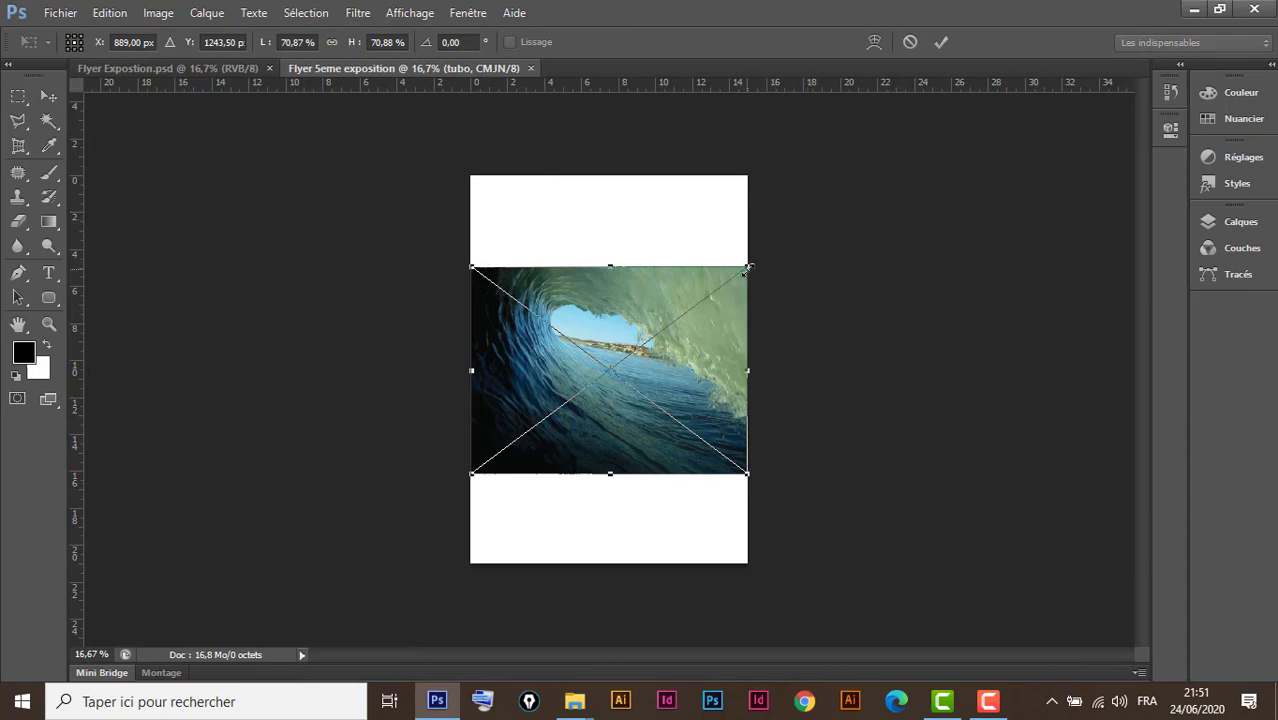
Enlarge the wave image to about 102%, move it to the page top and commit
left_click_drag(746, 267, 807, 218)
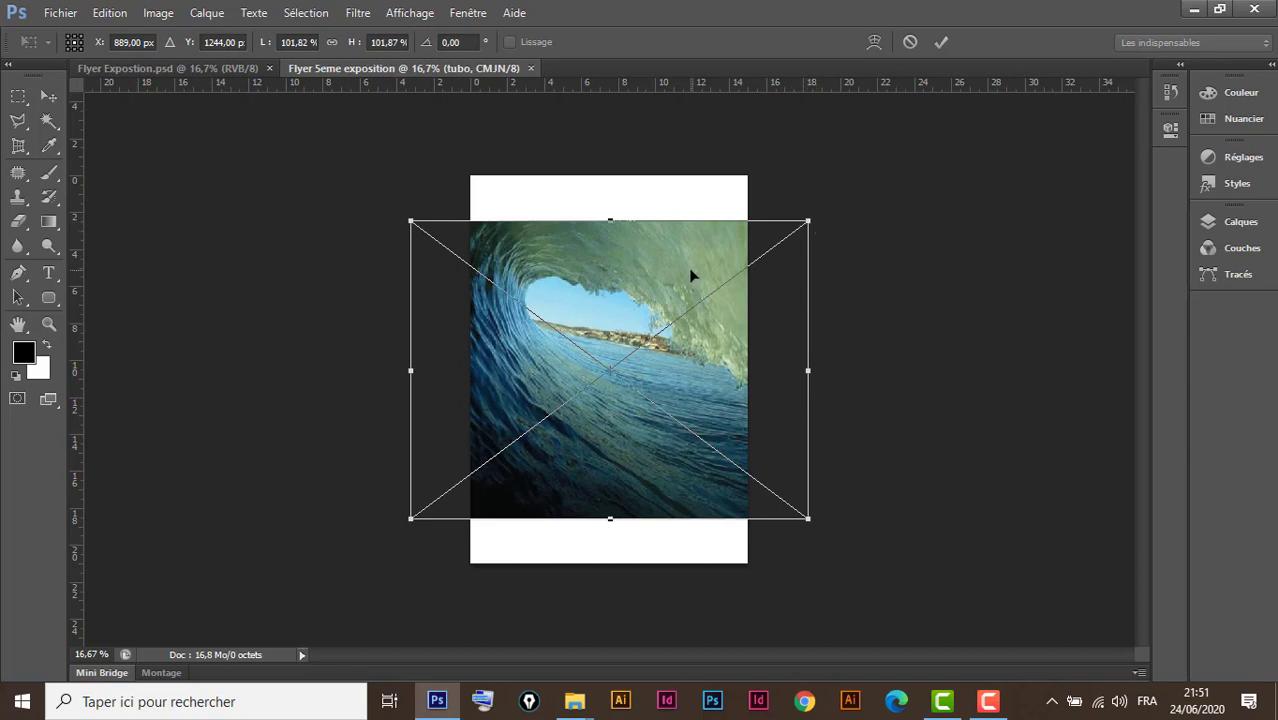
left_click_drag(691, 267, 694, 209)
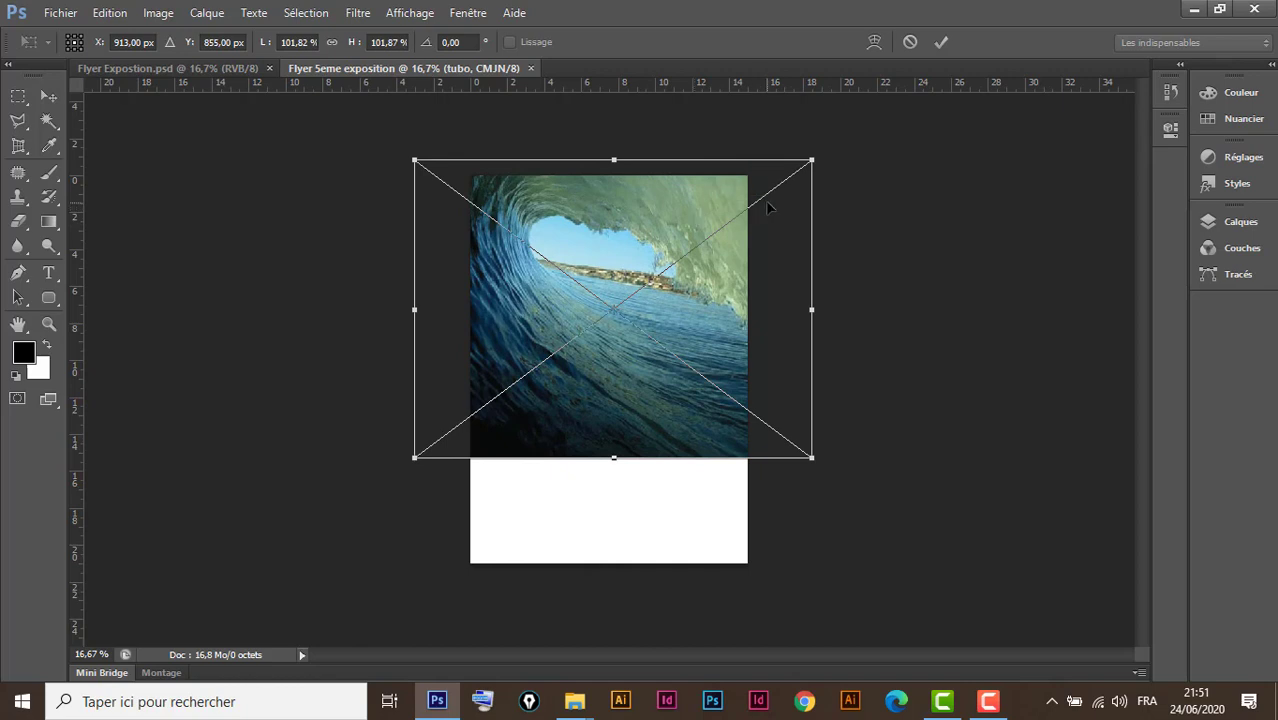
left_click(941, 42)
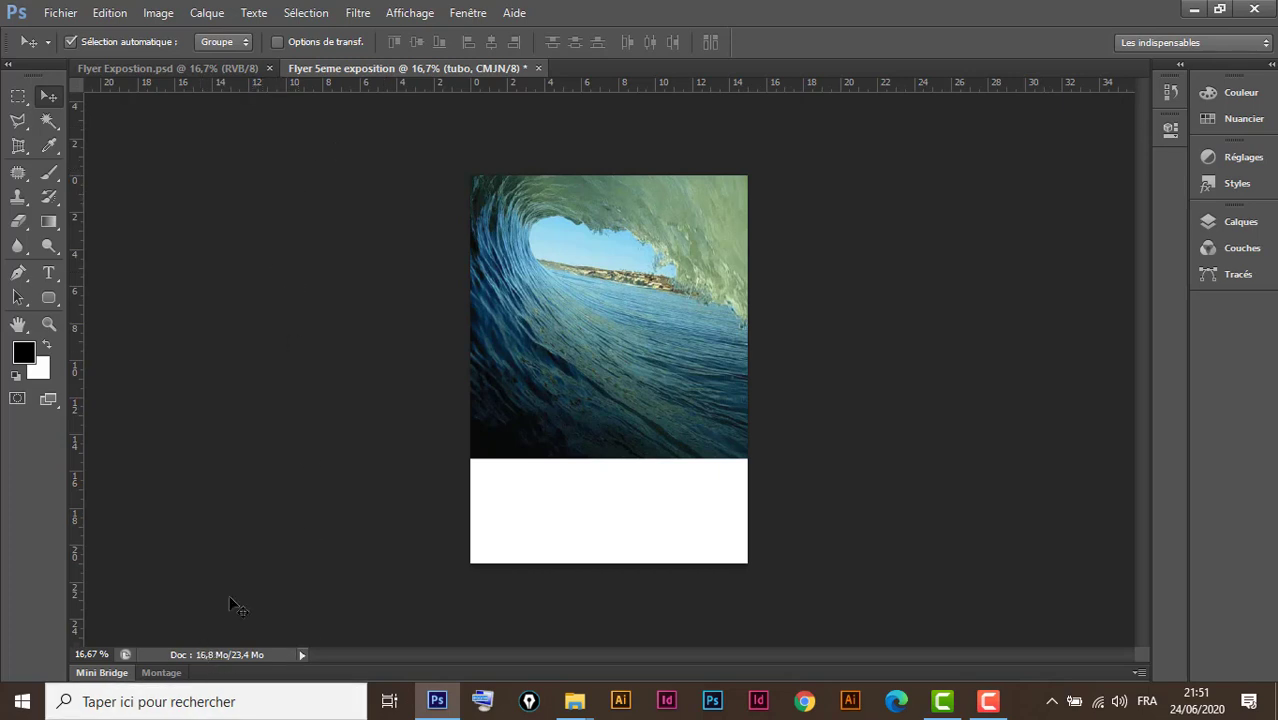
Place ile-1, scale it to about 58%, move it to the bottom, nudge it and commit
left_click(60, 13)
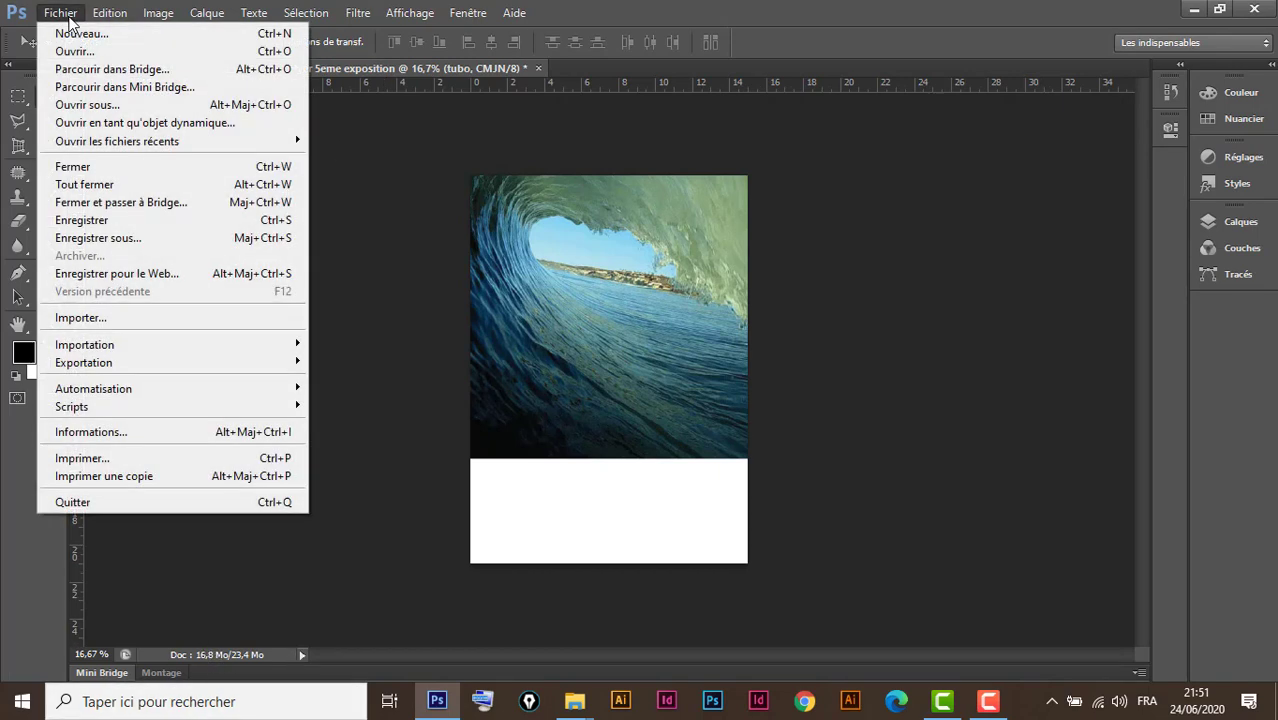
left_click(102, 318)
left_click(530, 170)
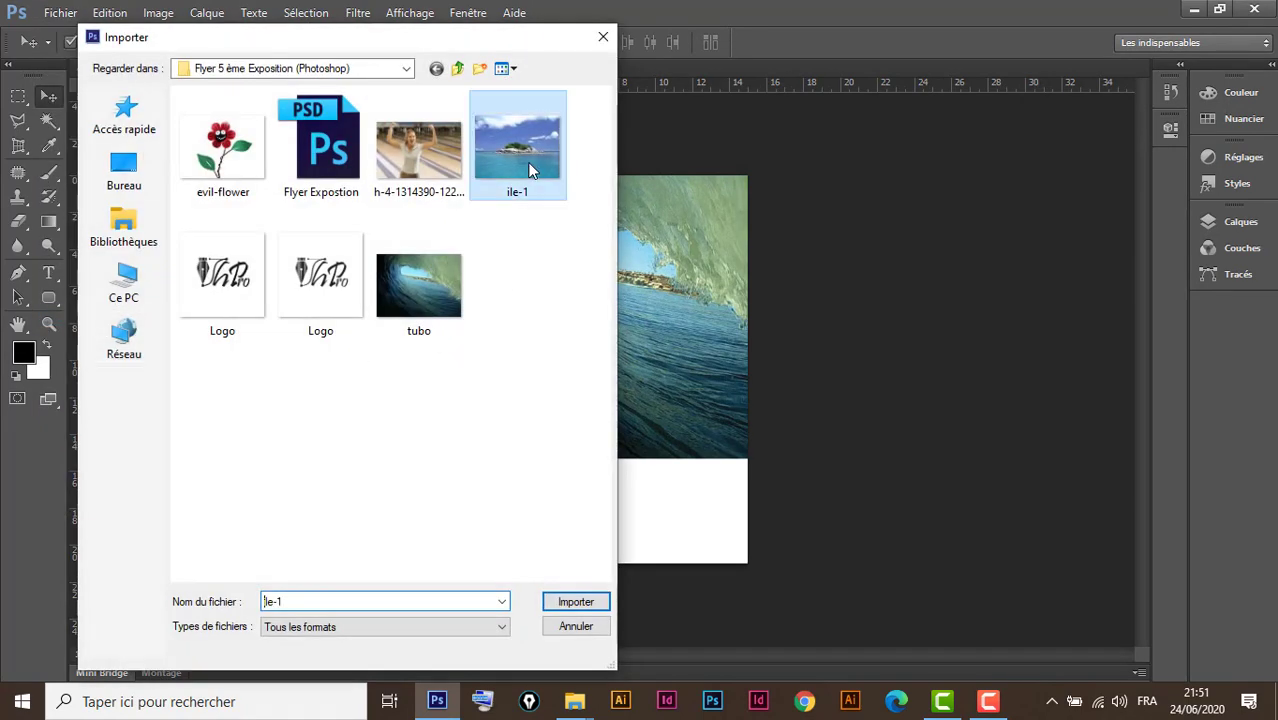
left_click(573, 605)
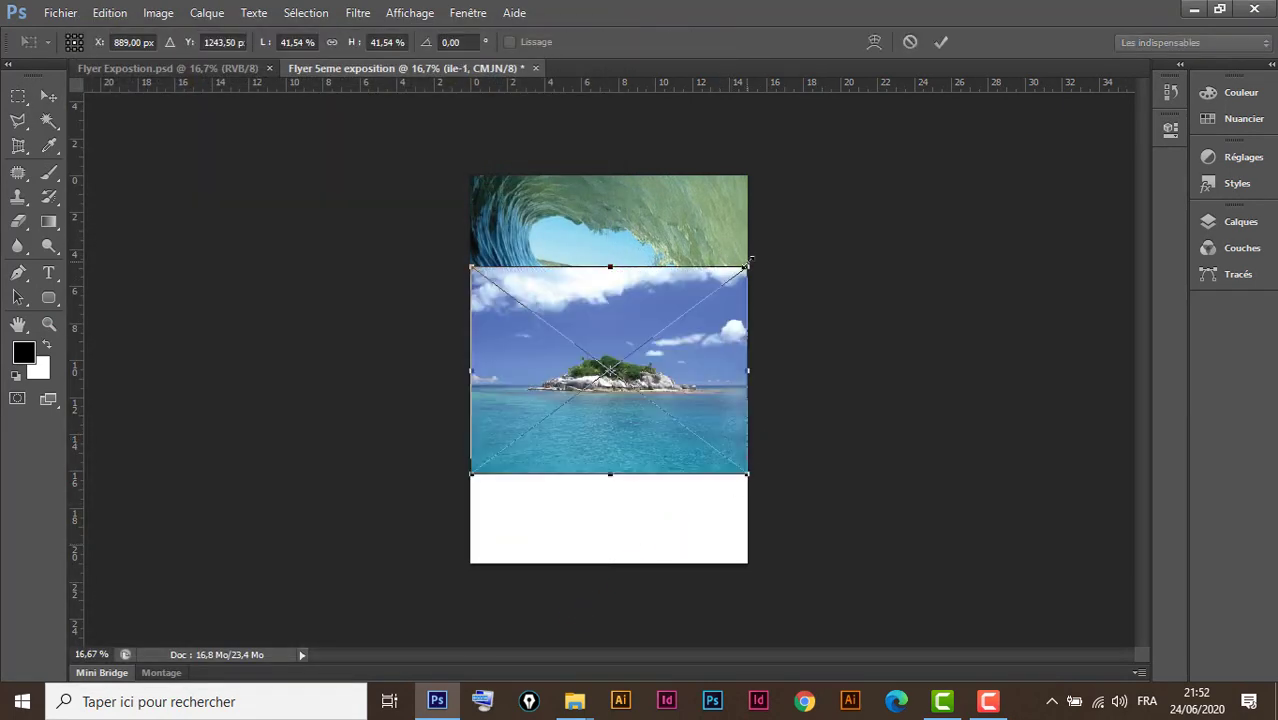
left_click_drag(744, 270, 802, 226)
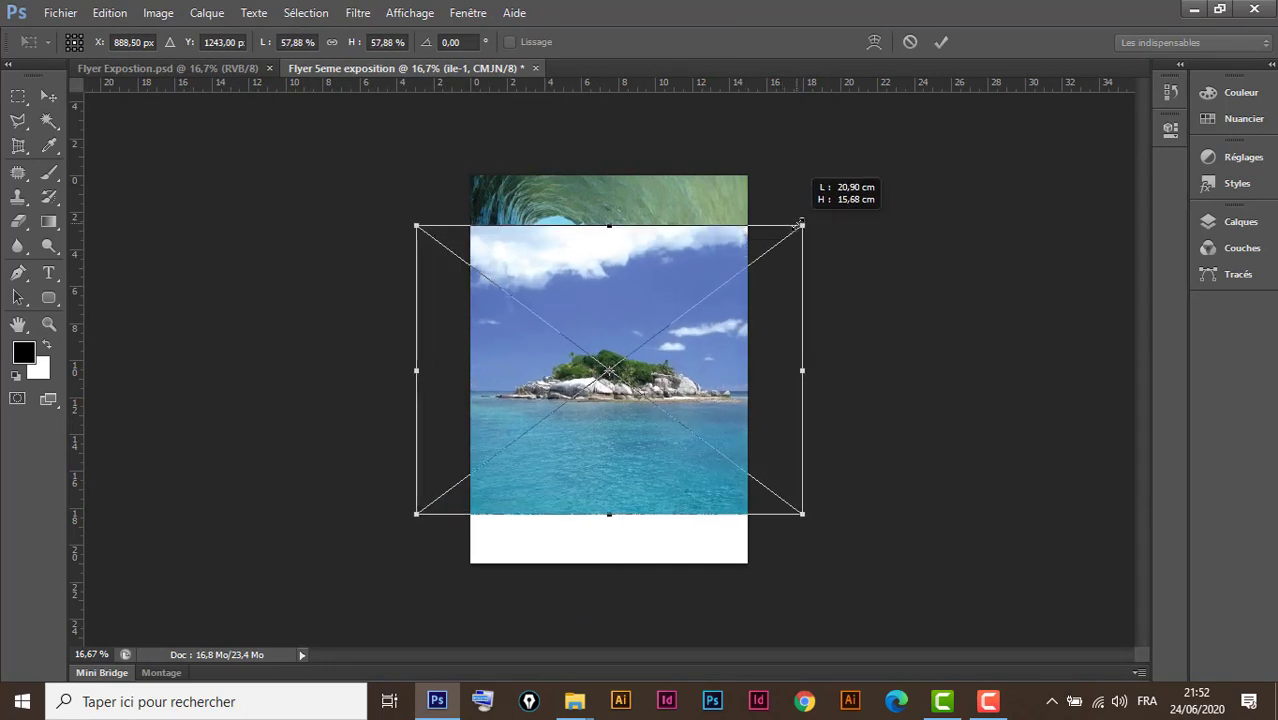
mouse_move(724, 313)
left_mouse_down()
mouse_move(724, 408)
mouse_move(743, 416)
left_mouse_up()
key("Up")
key("Up")
key("Up")
key("Up")
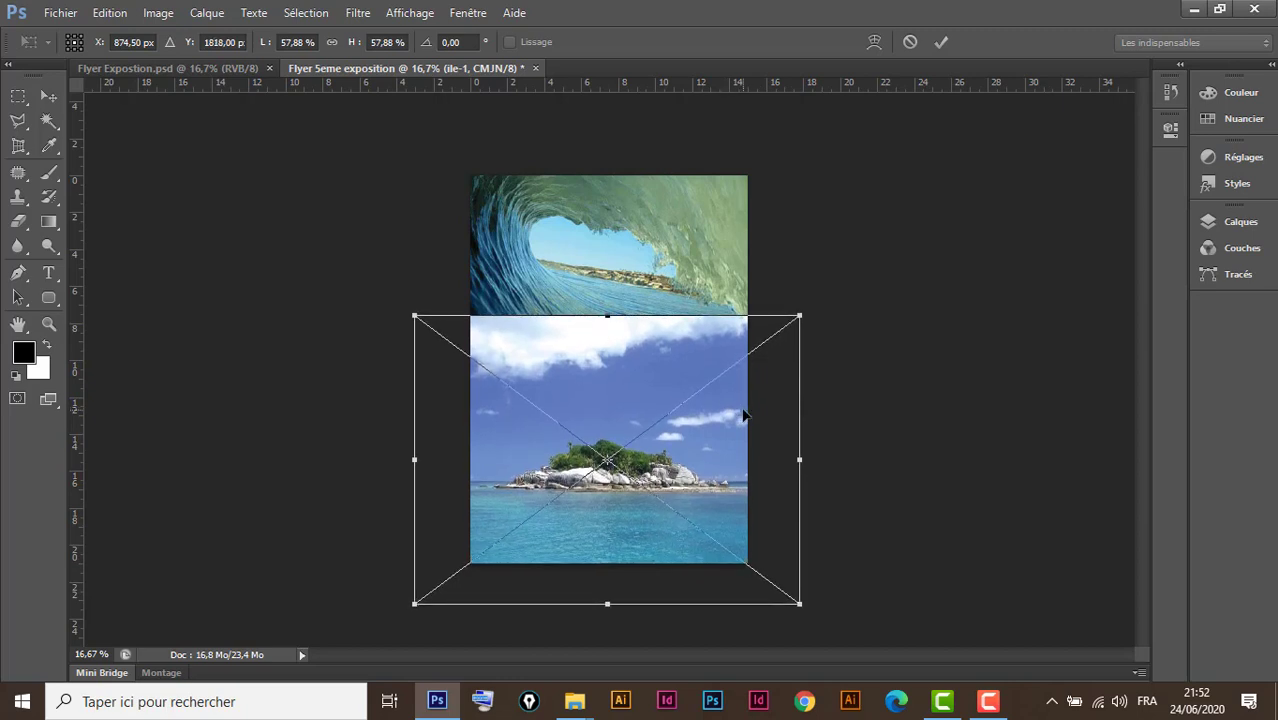
key("Return")
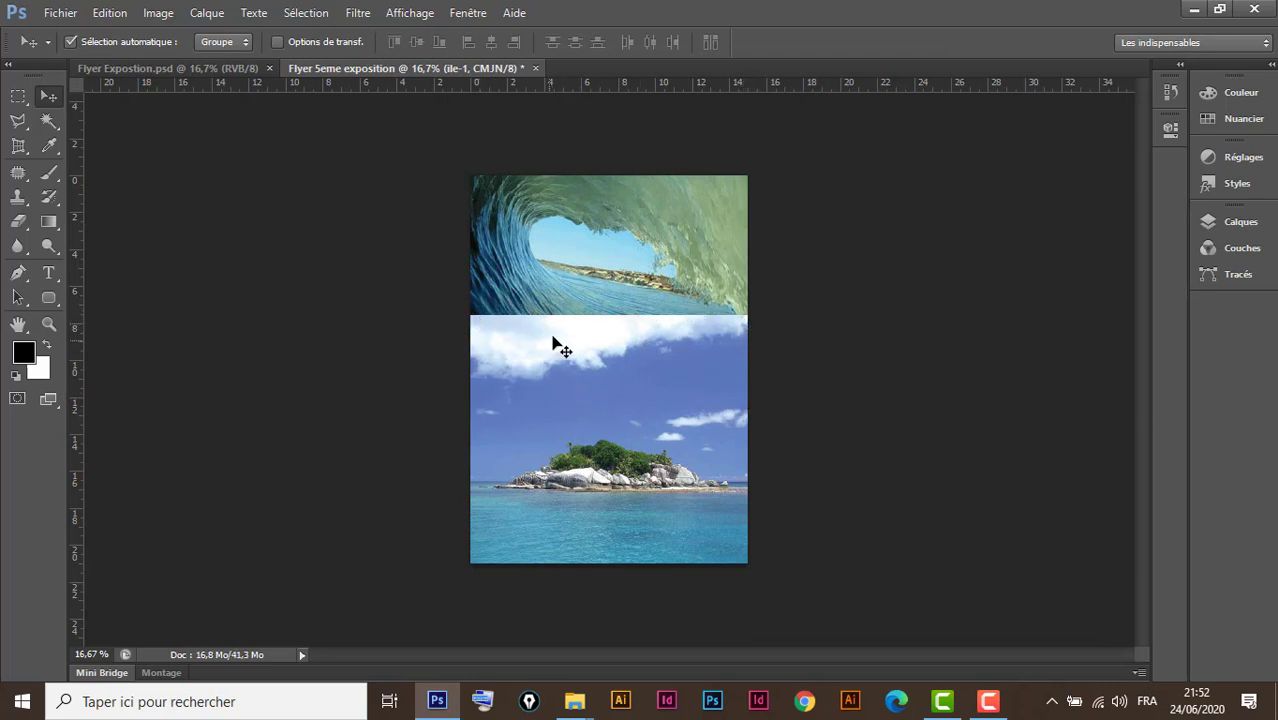
Enlarge the Layers panel, inspect the reference's Calque 3 layer, then return to the flyer
left_click(1240, 222)
left_click_drag(1065, 528, 1061, 611)
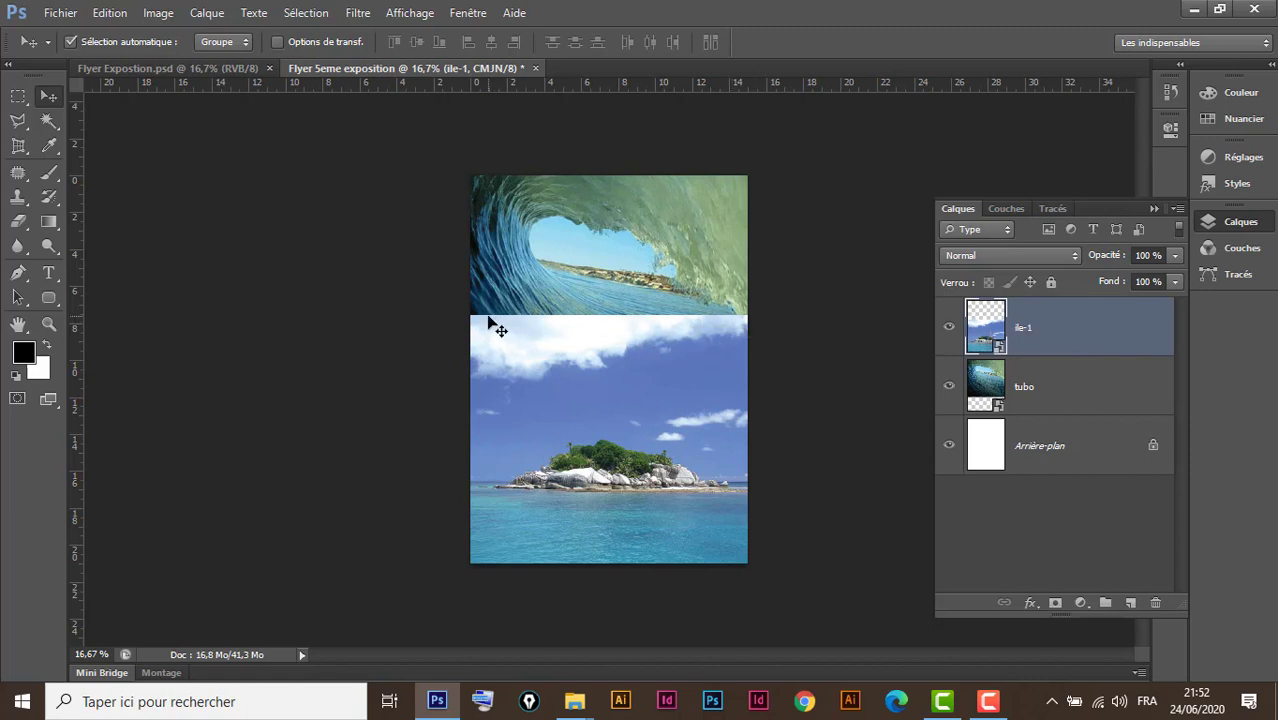
left_click(222, 67)
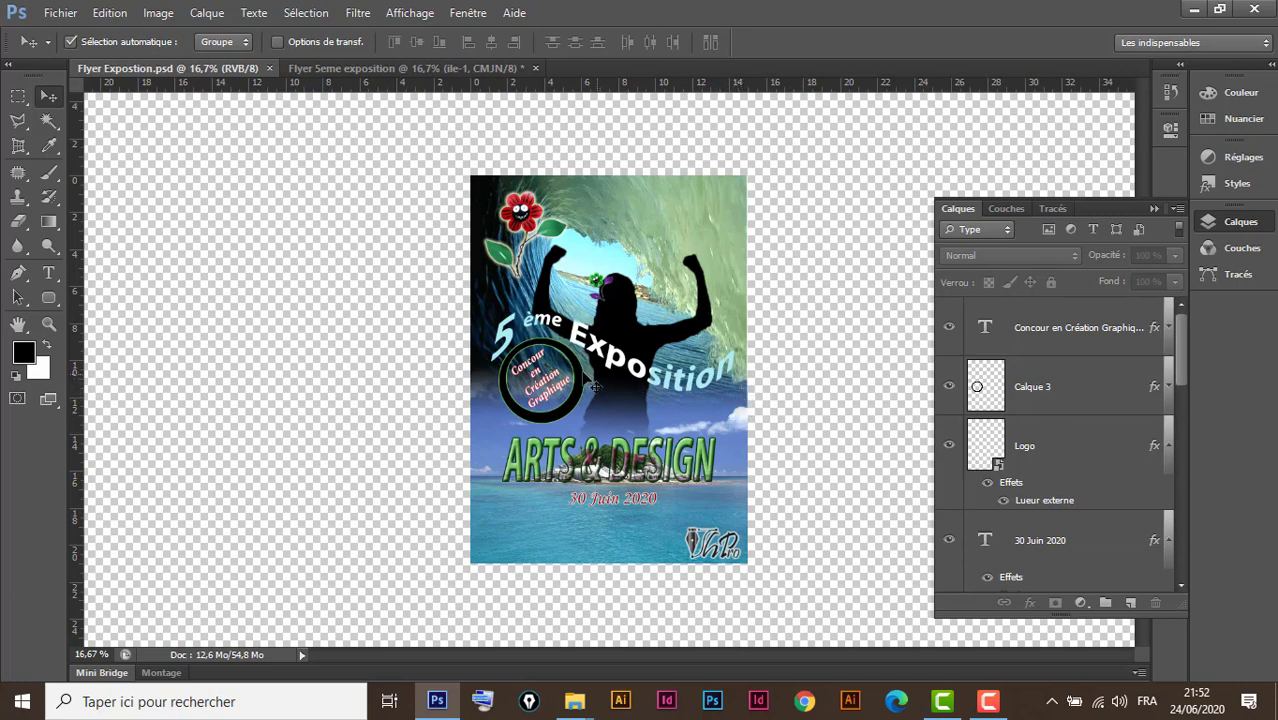
left_click(1092, 396)
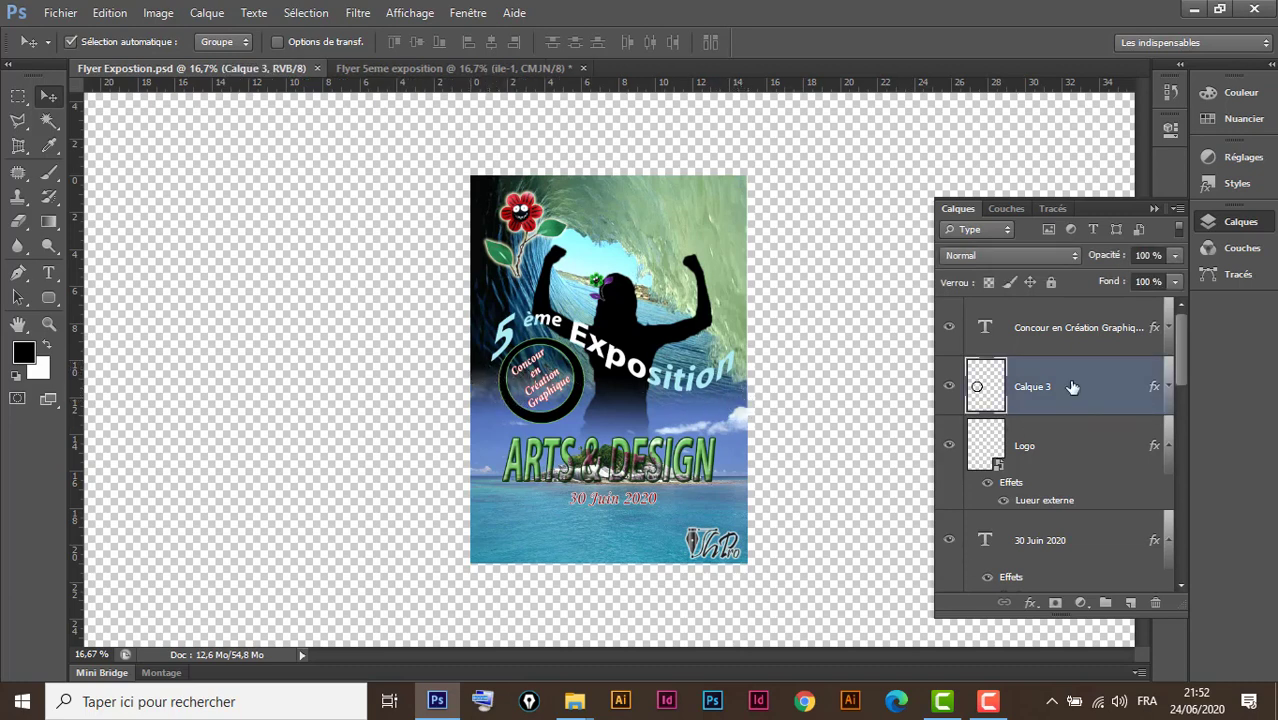
left_click(1153, 208)
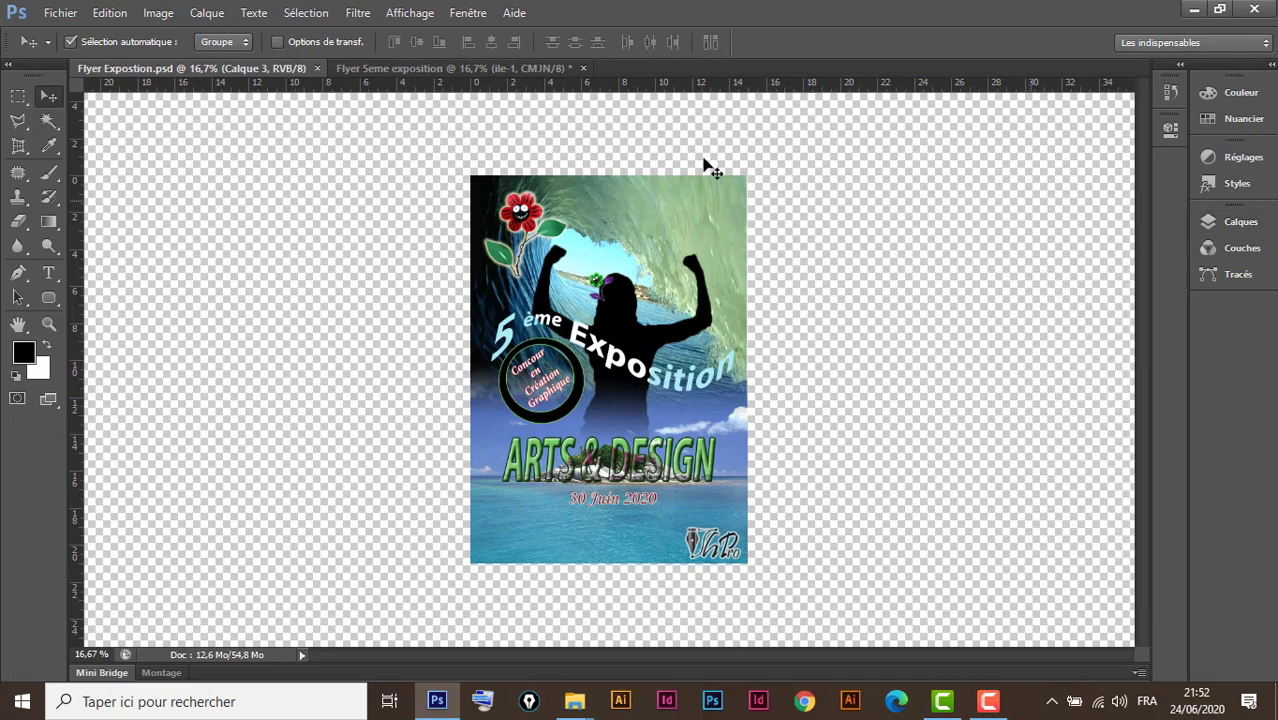
left_click(389, 72)
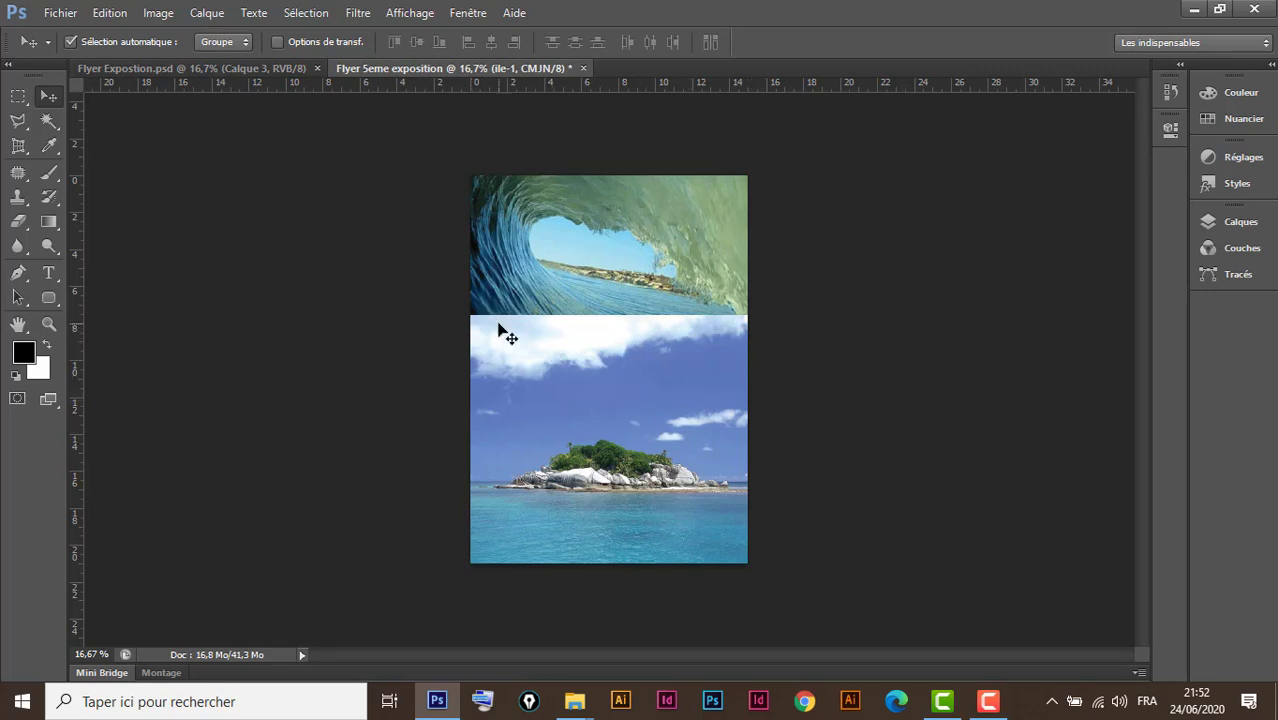
With the Eraser selected, rasterize the ile-1 layer
left_click(19, 222)
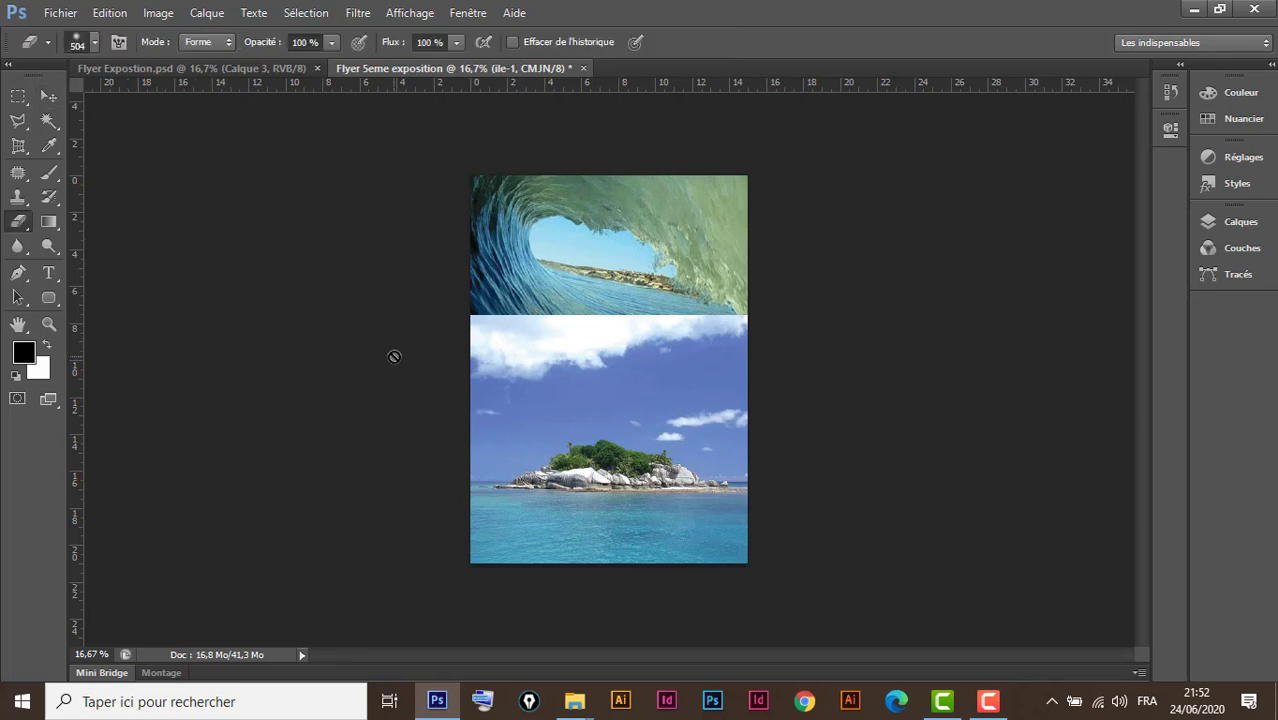
left_click(1240, 222)
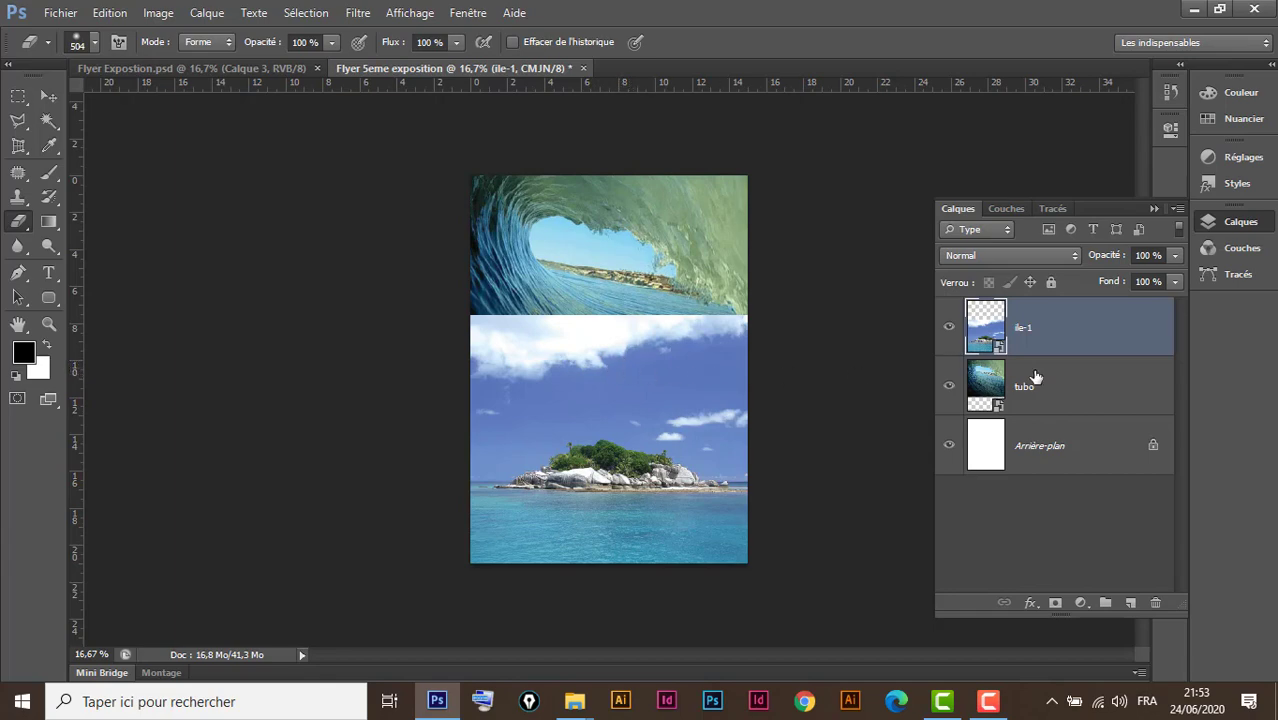
right_click(1076, 332)
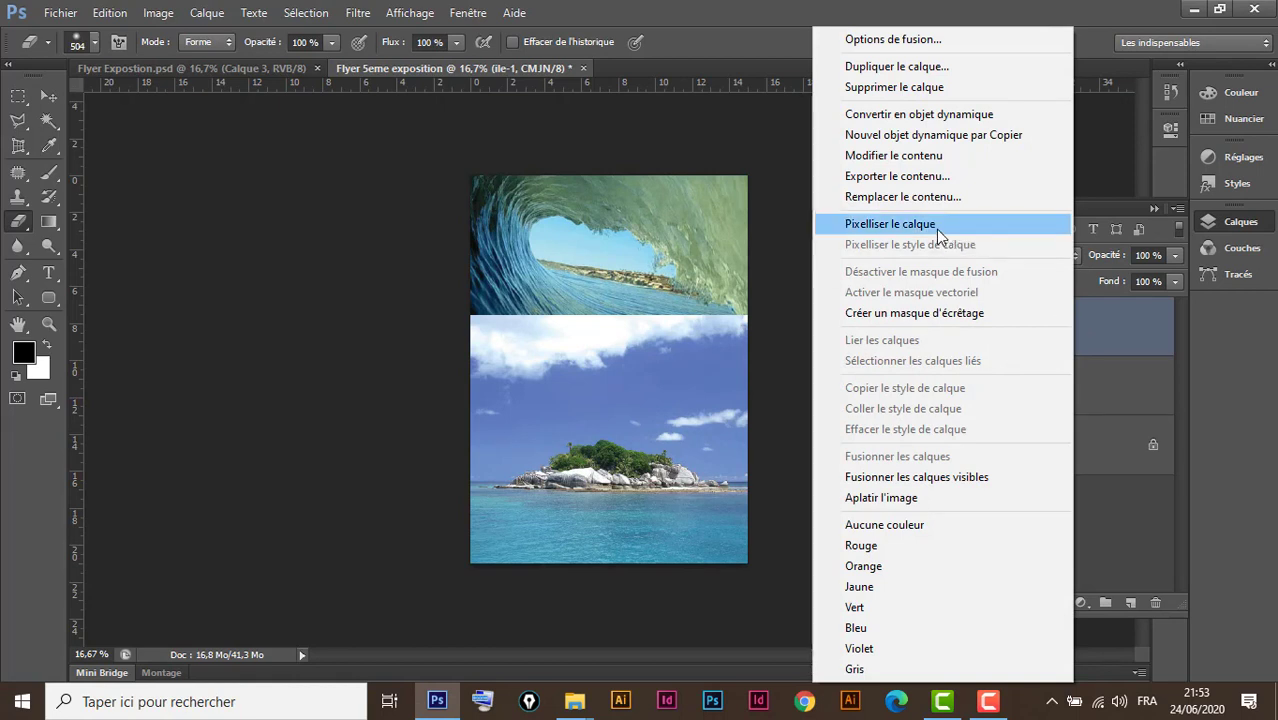
left_click(890, 224)
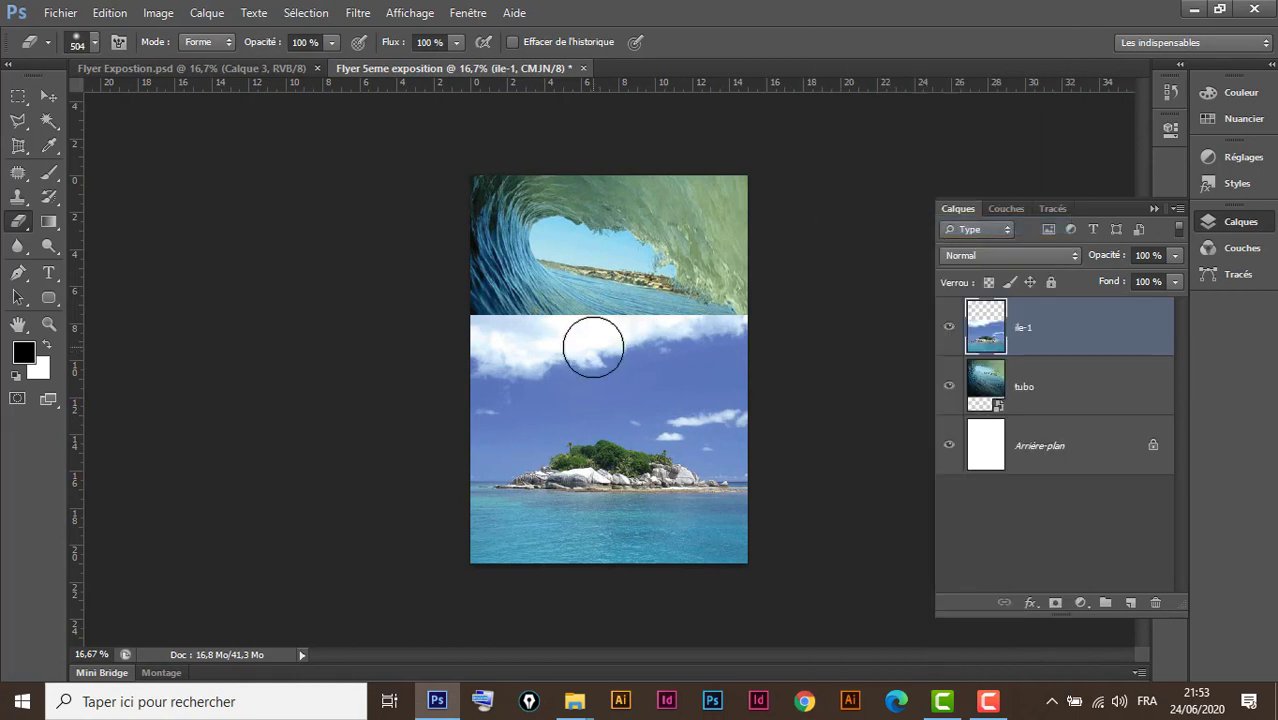
Set a soft 825 px eraser and erase the clouds atop the island
left_click(96, 41)
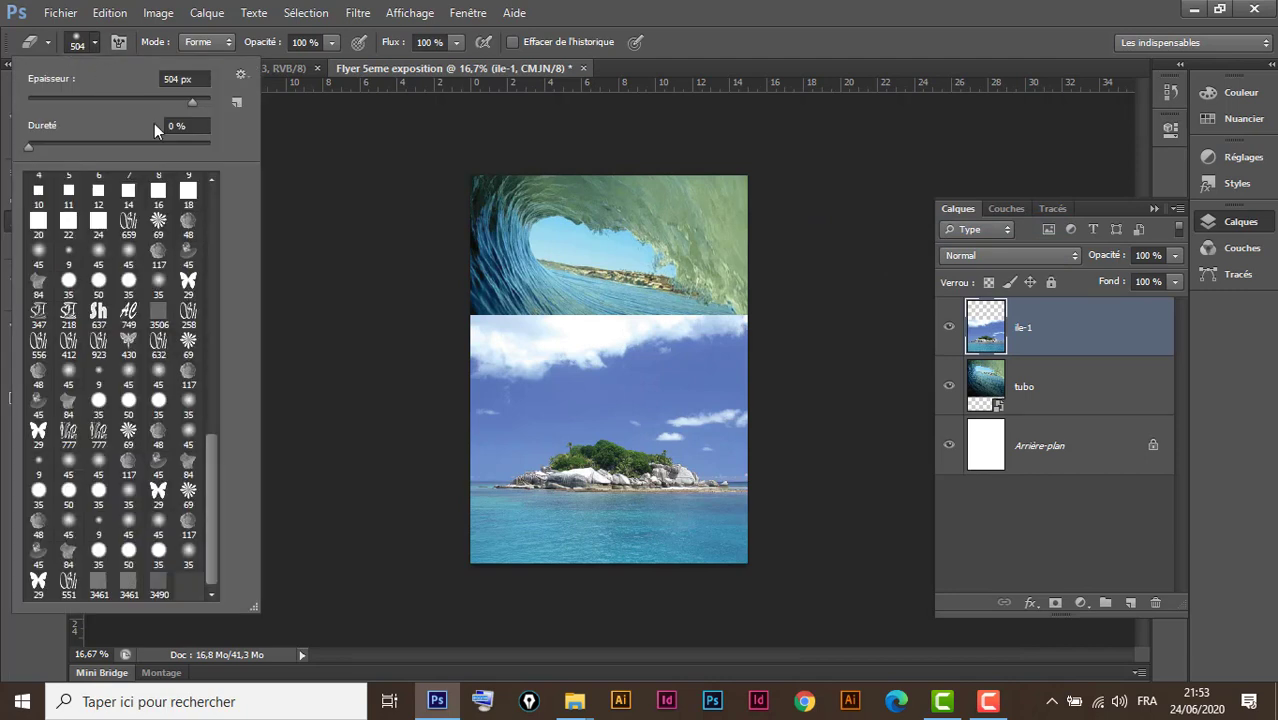
left_click(197, 101)
left_click(94, 39)
left_click(95, 40)
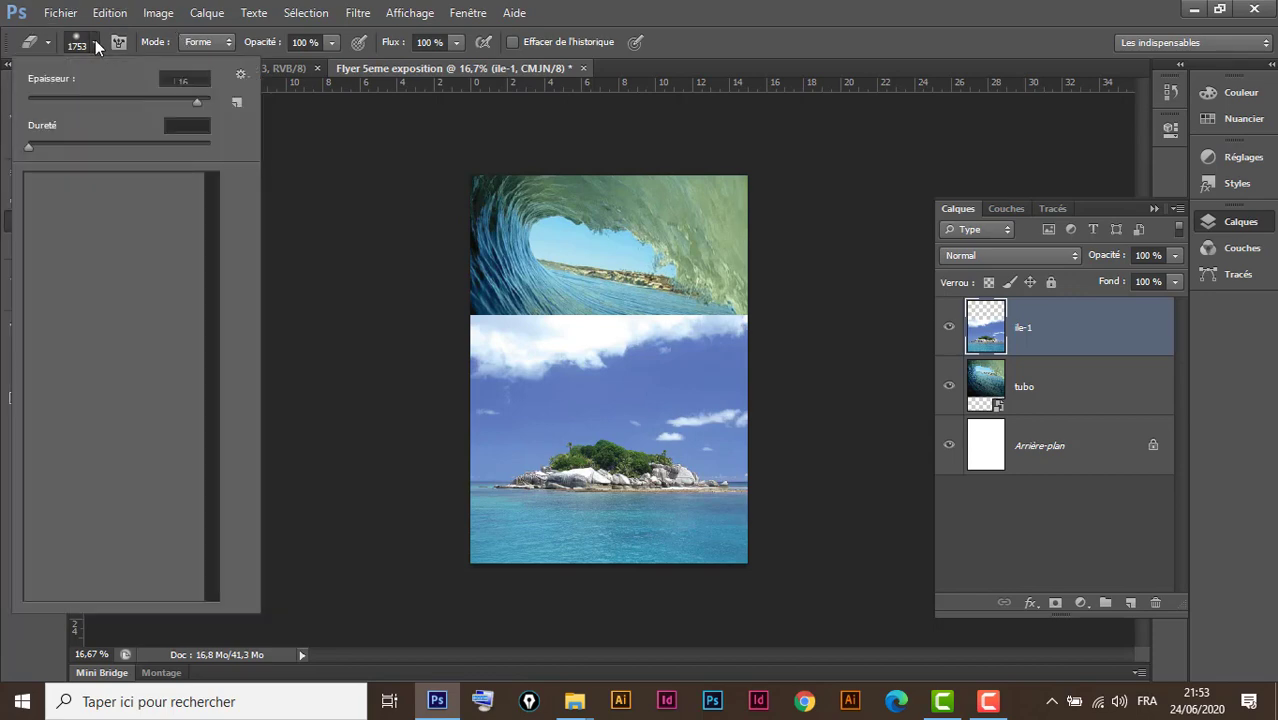
mouse_move(213, 468)
left_mouse_down()
mouse_move(219, 349)
mouse_move(202, 187)
left_mouse_up()
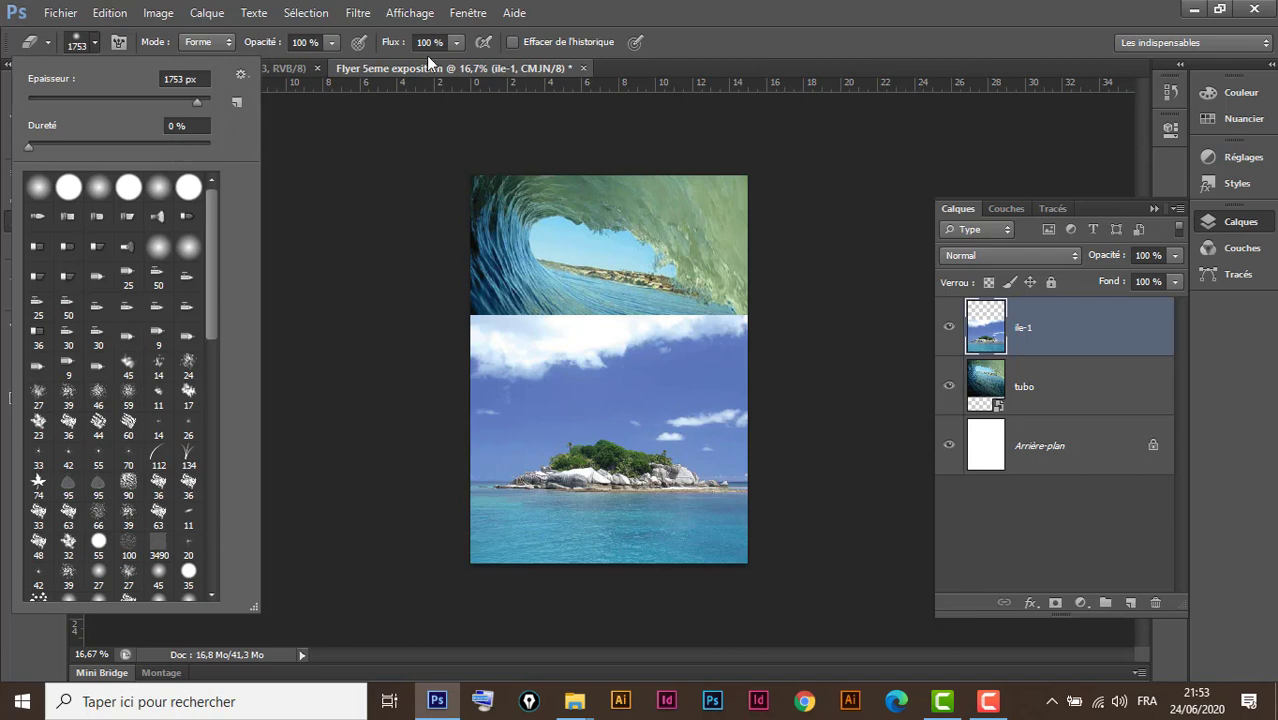
left_click(715, 28)
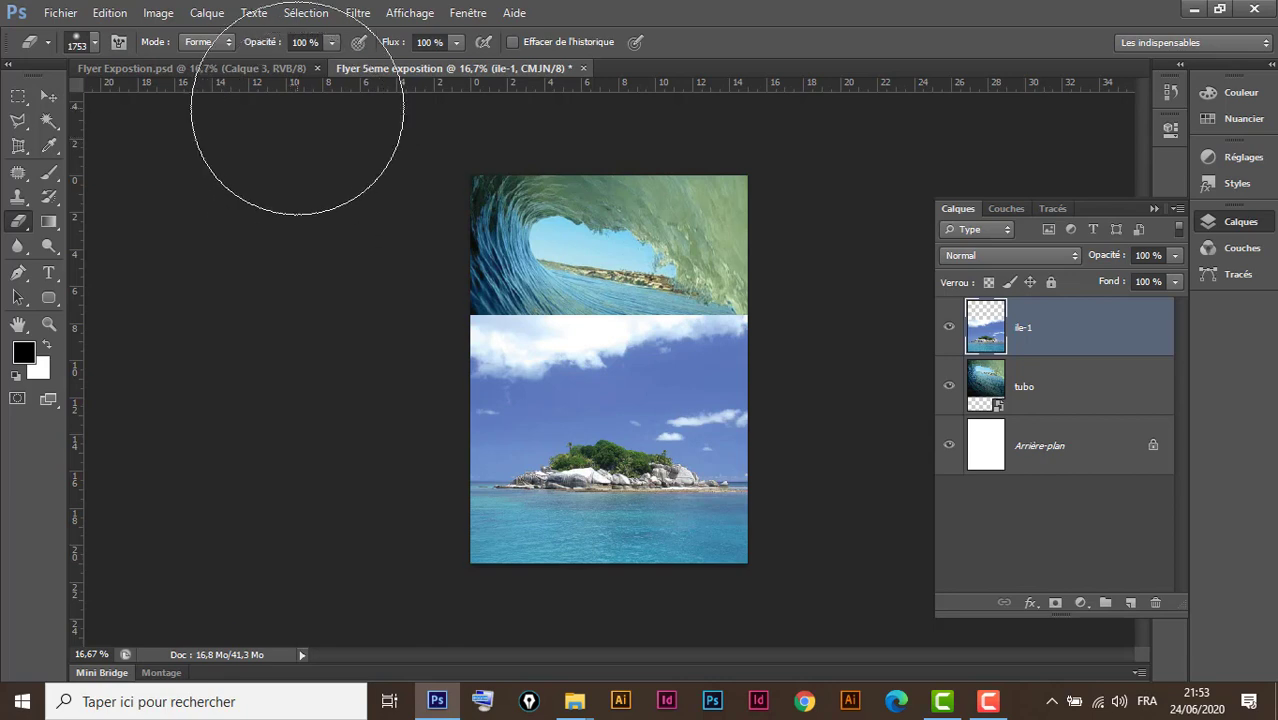
left_click(95, 41)
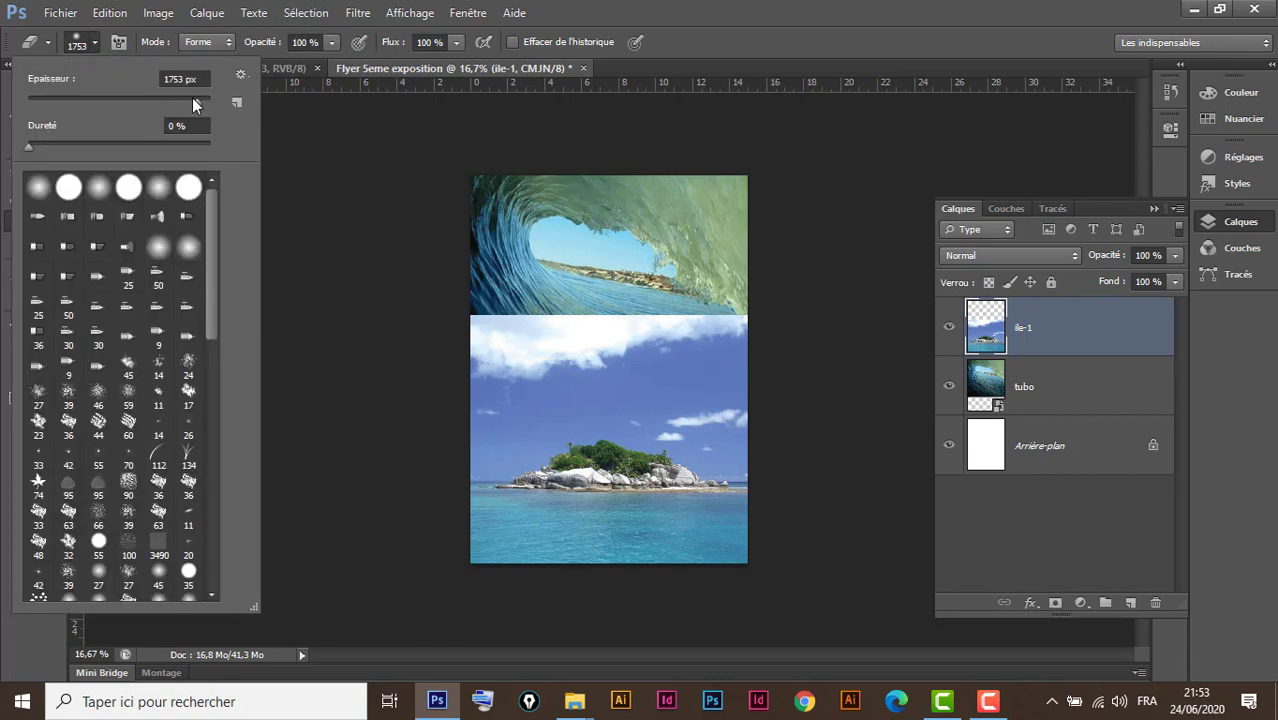
left_click_drag(192, 96, 140, 97)
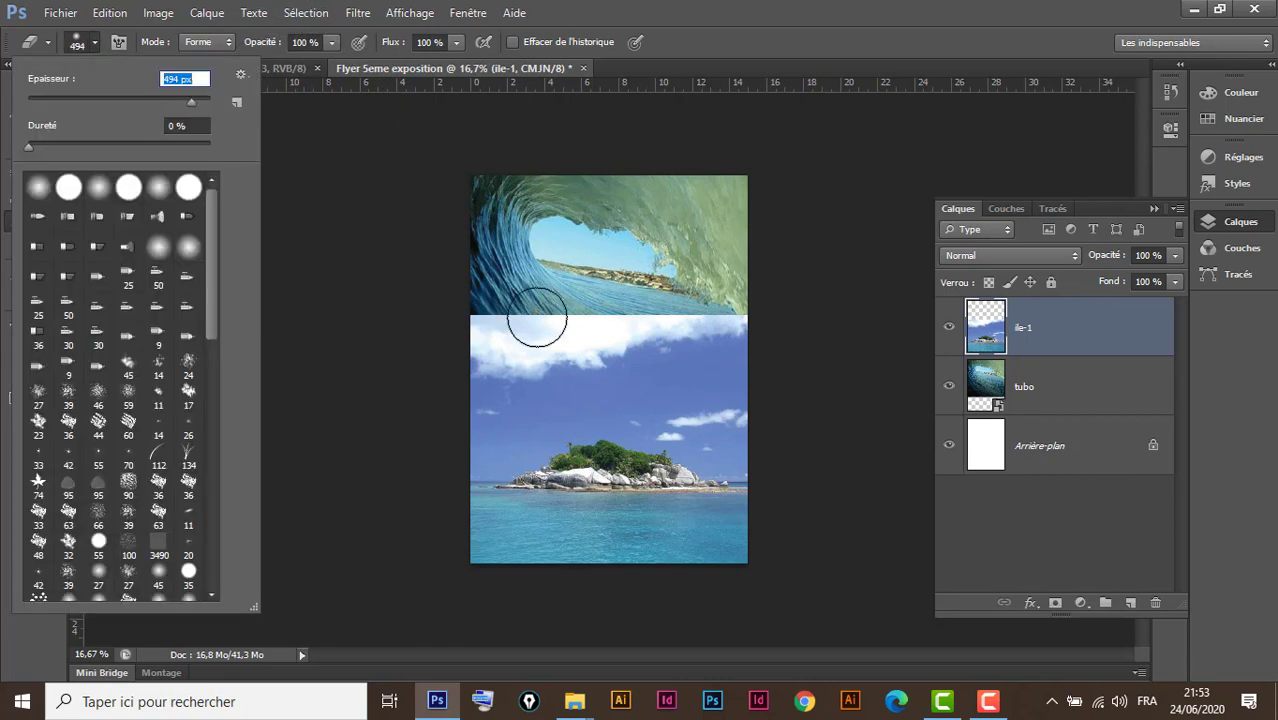
left_click(192, 96)
left_click(194, 100)
key("Return")
left_click(753, 19)
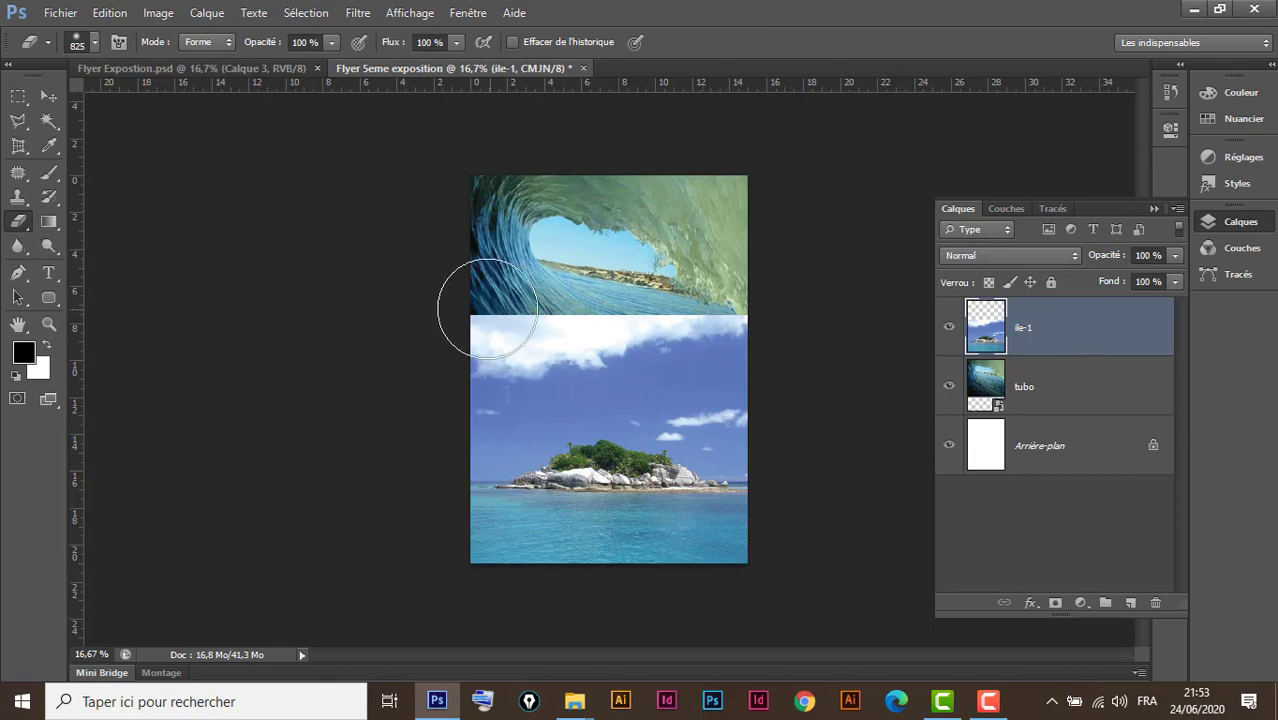
mouse_move(472, 305)
left_mouse_down()
mouse_move(655, 316)
mouse_move(773, 305)
mouse_move(488, 310)
left_mouse_up()
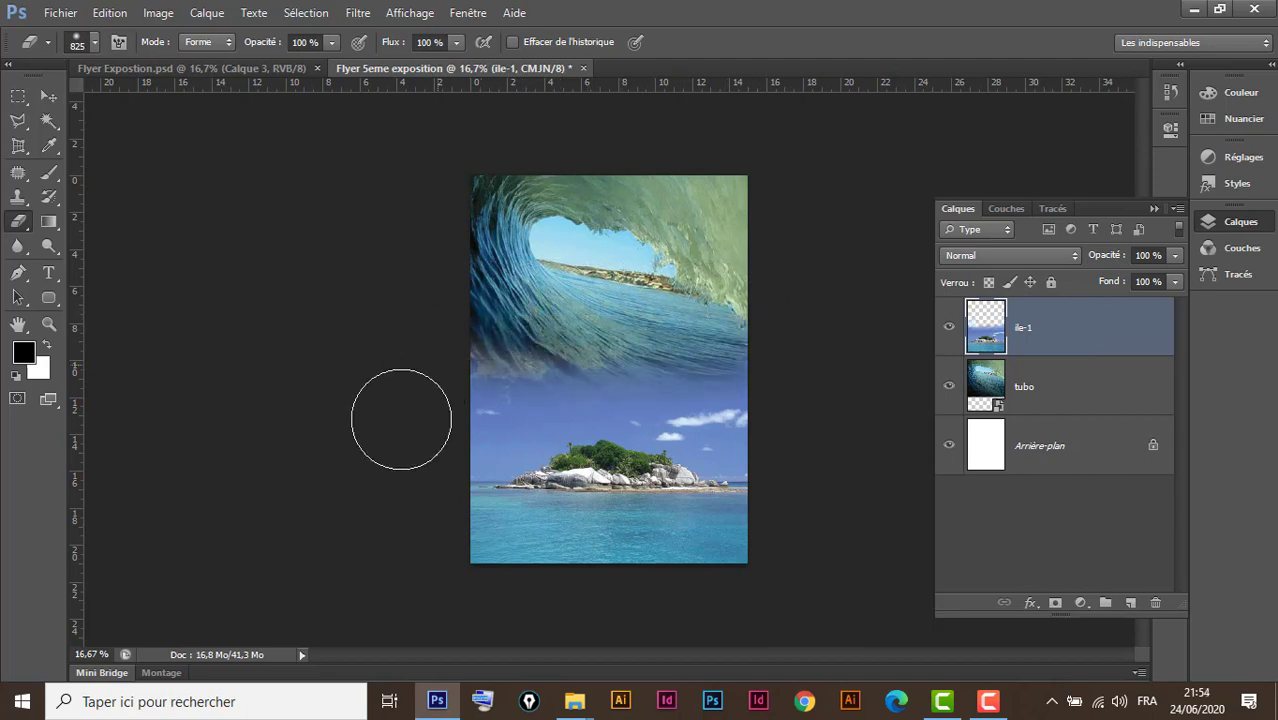
Toggle the tubo layer's visibility to check, then undo the erasing and rasterizing of ile-1
left_click(50, 100)
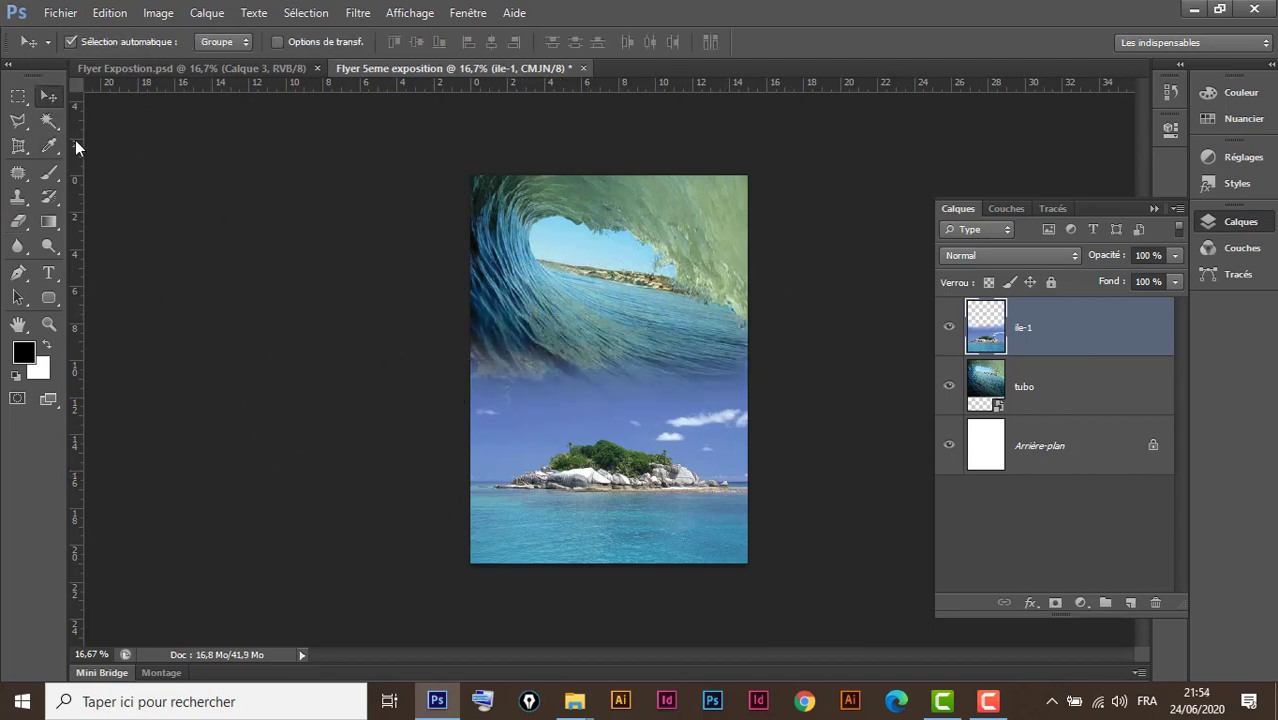
left_click(949, 387)
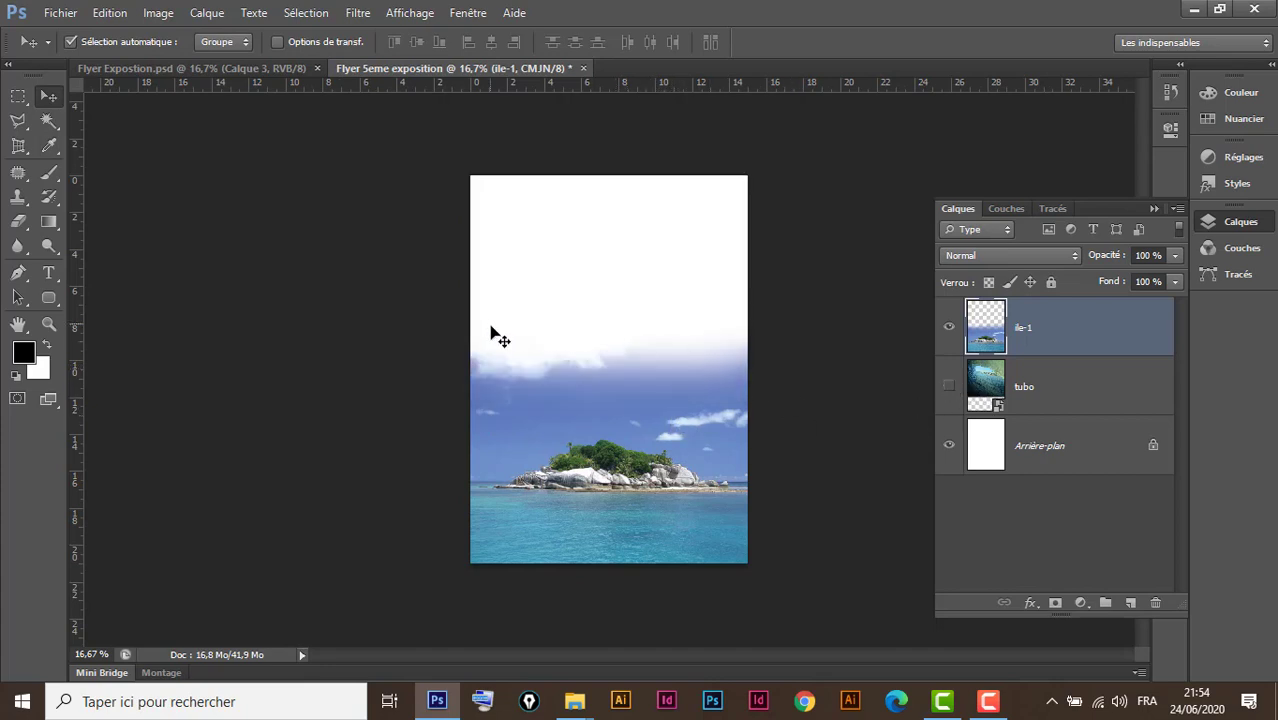
left_click(949, 387)
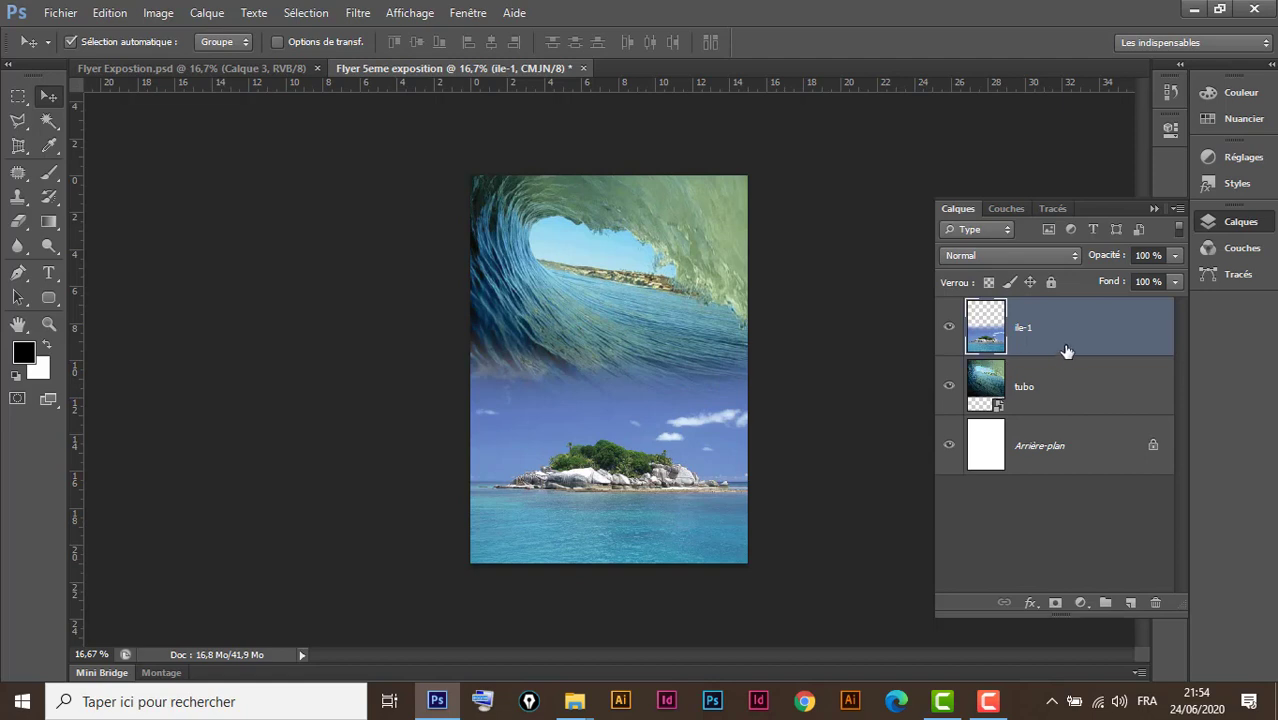
left_click(949, 387)
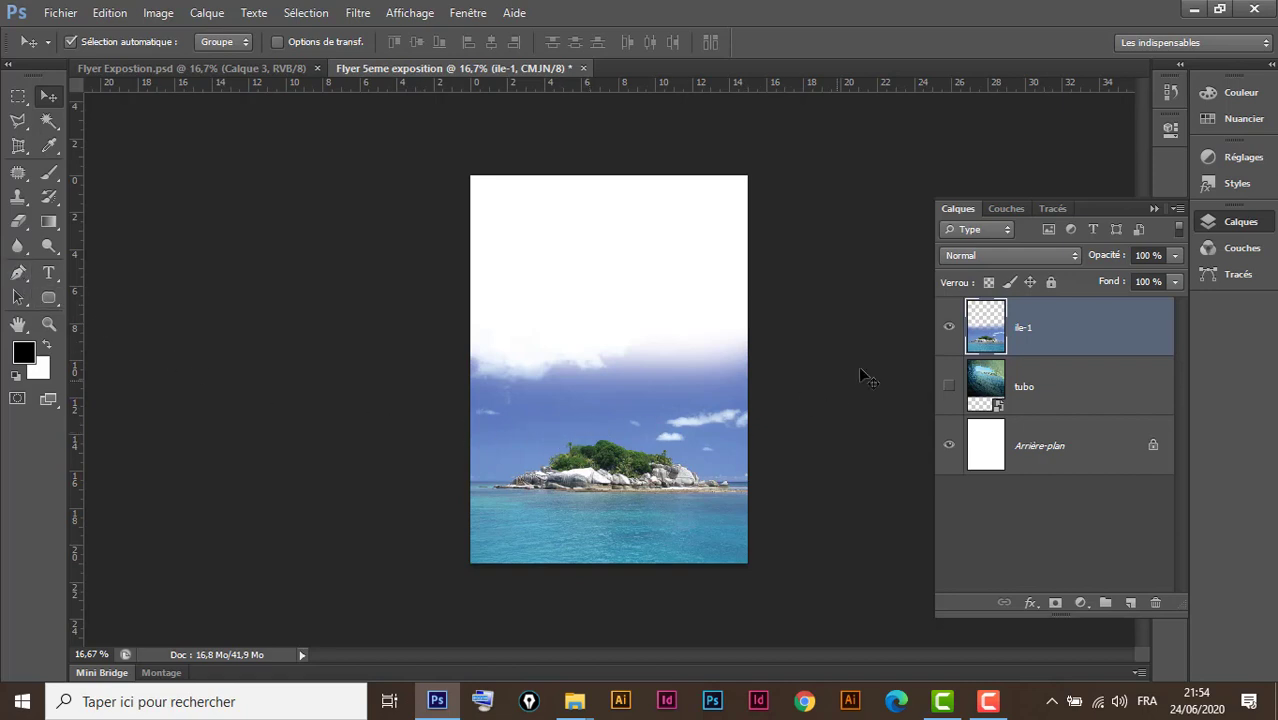
left_click(950, 387)
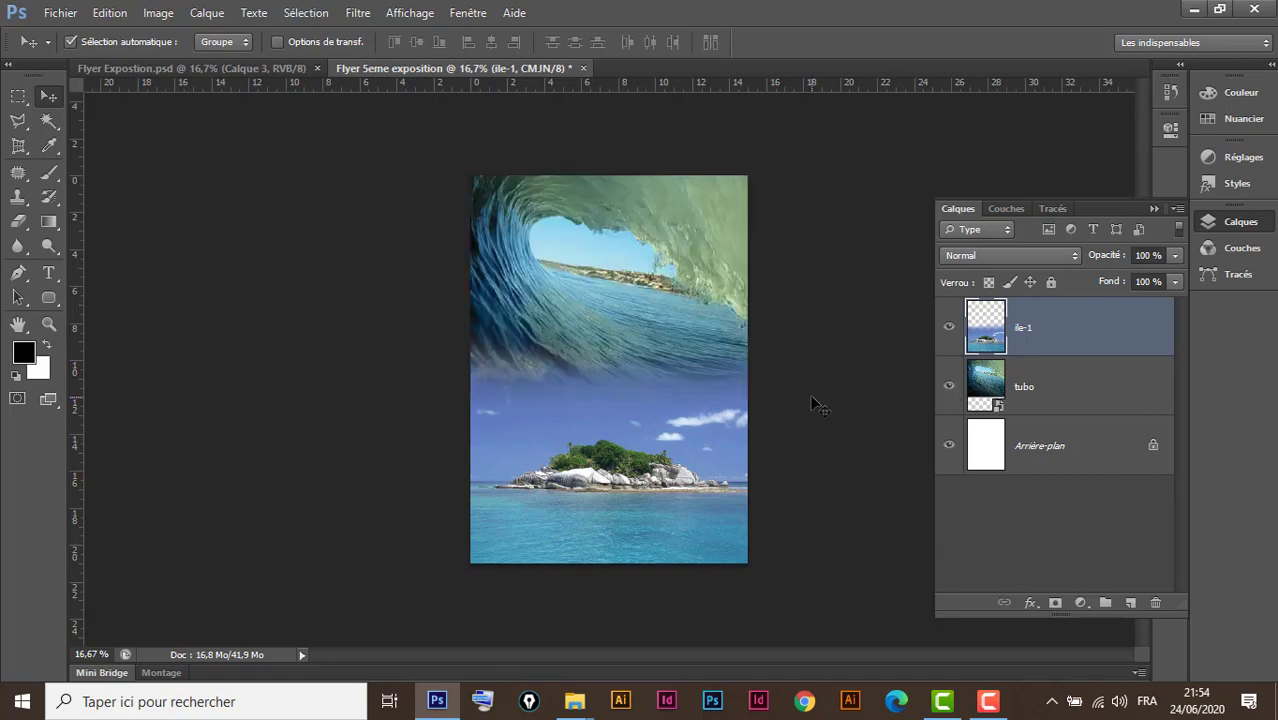
key("ctrl+z")
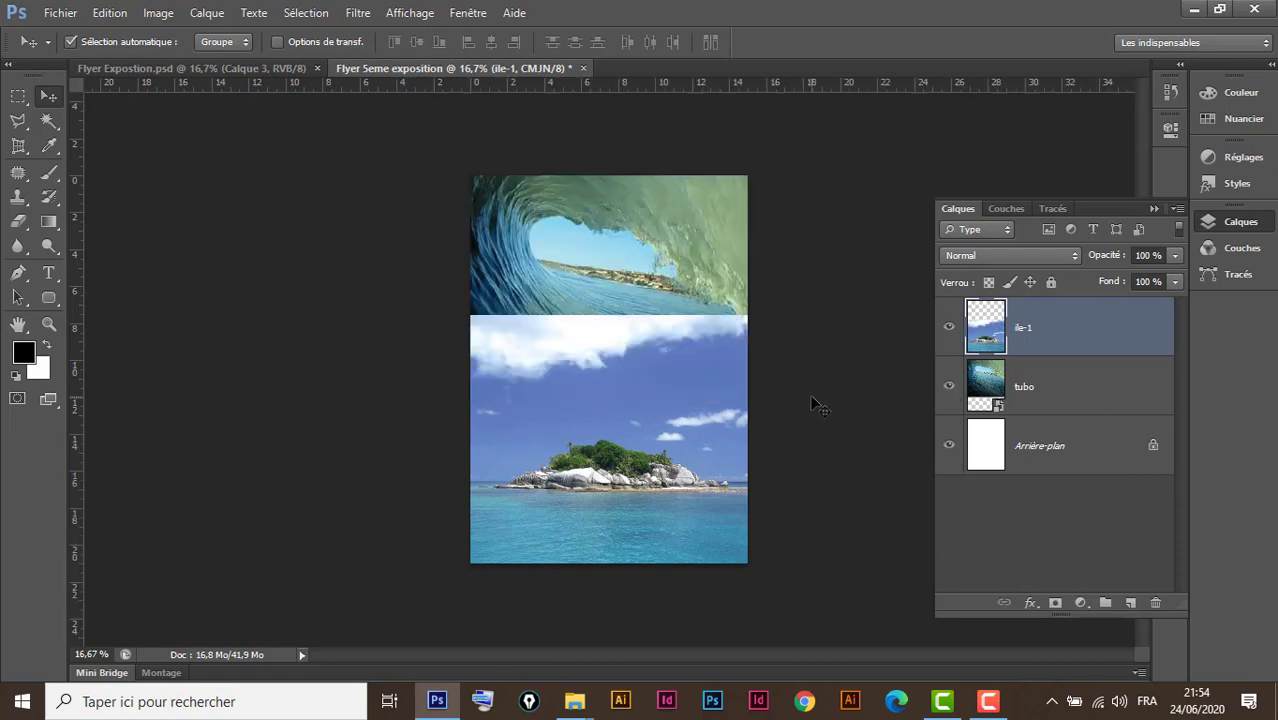
key("ctrl+alt+z")
Add a layer mask to ile-1 and set up a soft 0% hardness brush around 1289 px
left_click(1055, 603)
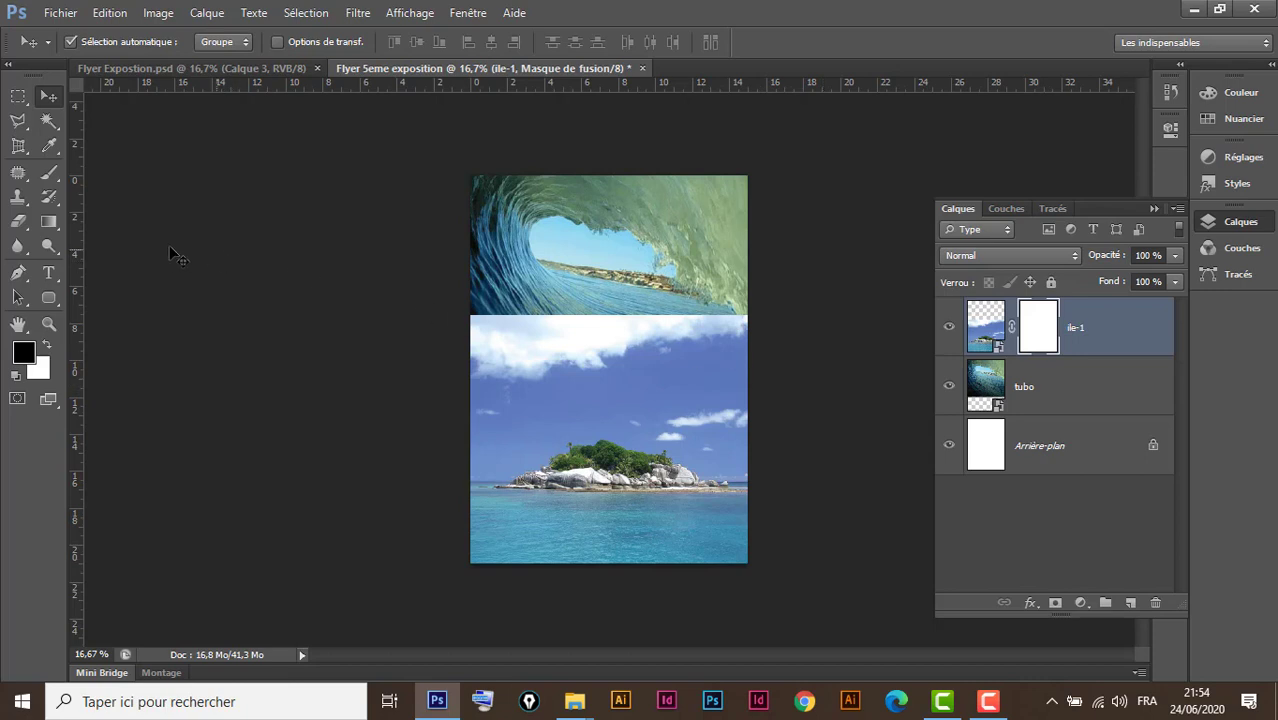
left_click(49, 175)
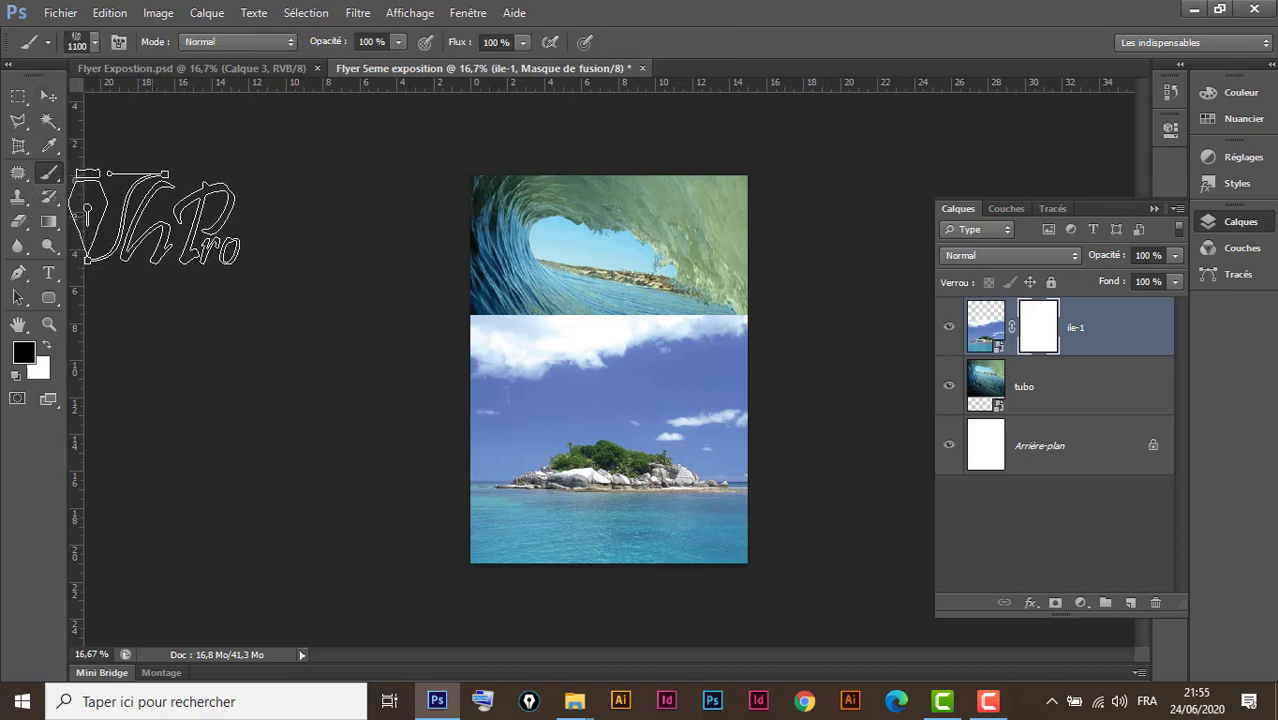
left_click(97, 40)
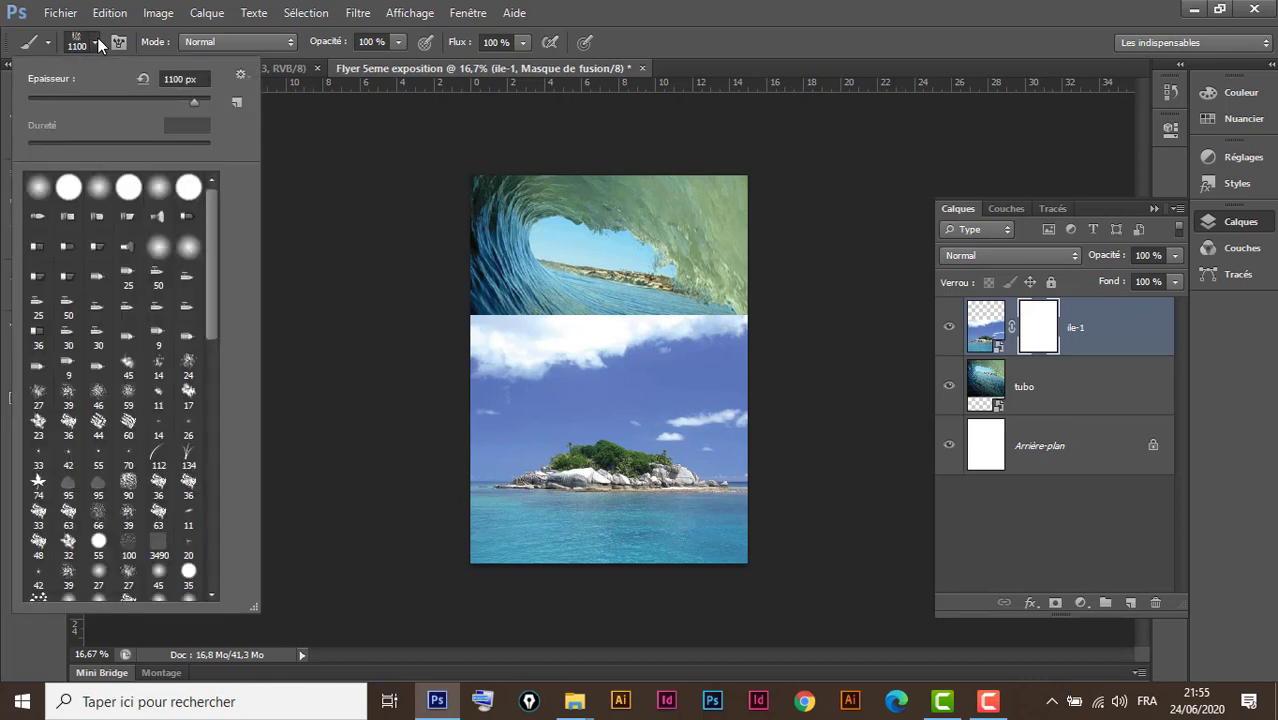
left_click(38, 190)
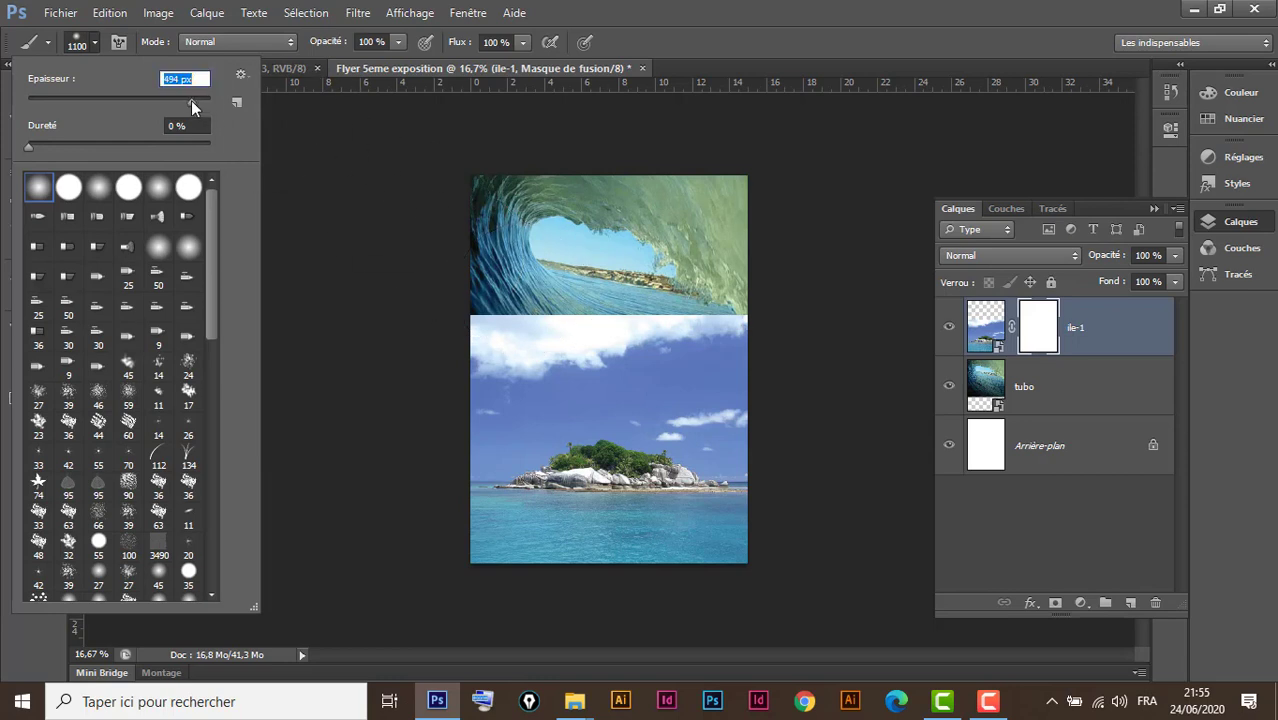
left_click_drag(191, 100, 197, 108)
mouse_move(195, 101)
left_mouse_down()
mouse_move(180, 97)
mouse_move(189, 104)
left_mouse_up()
Enlarge the brush slightly and paint black along the top of the mask
left_click(750, 19)
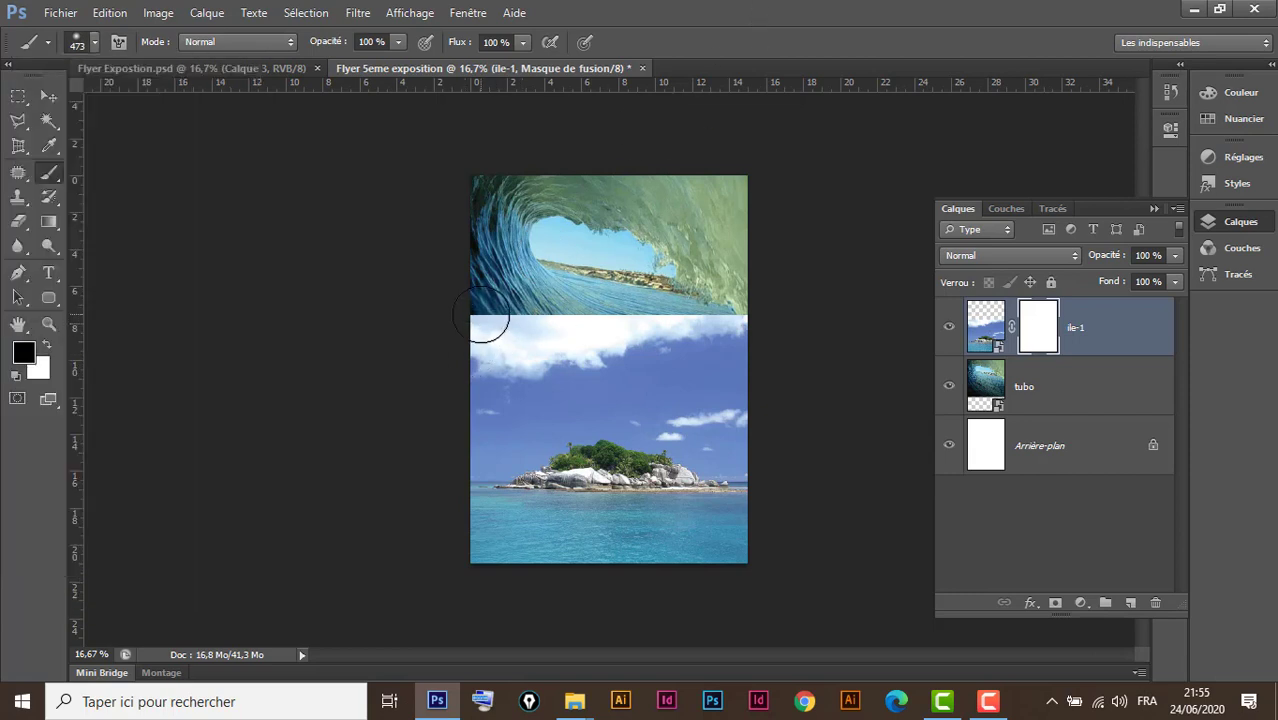
key("bracketright")
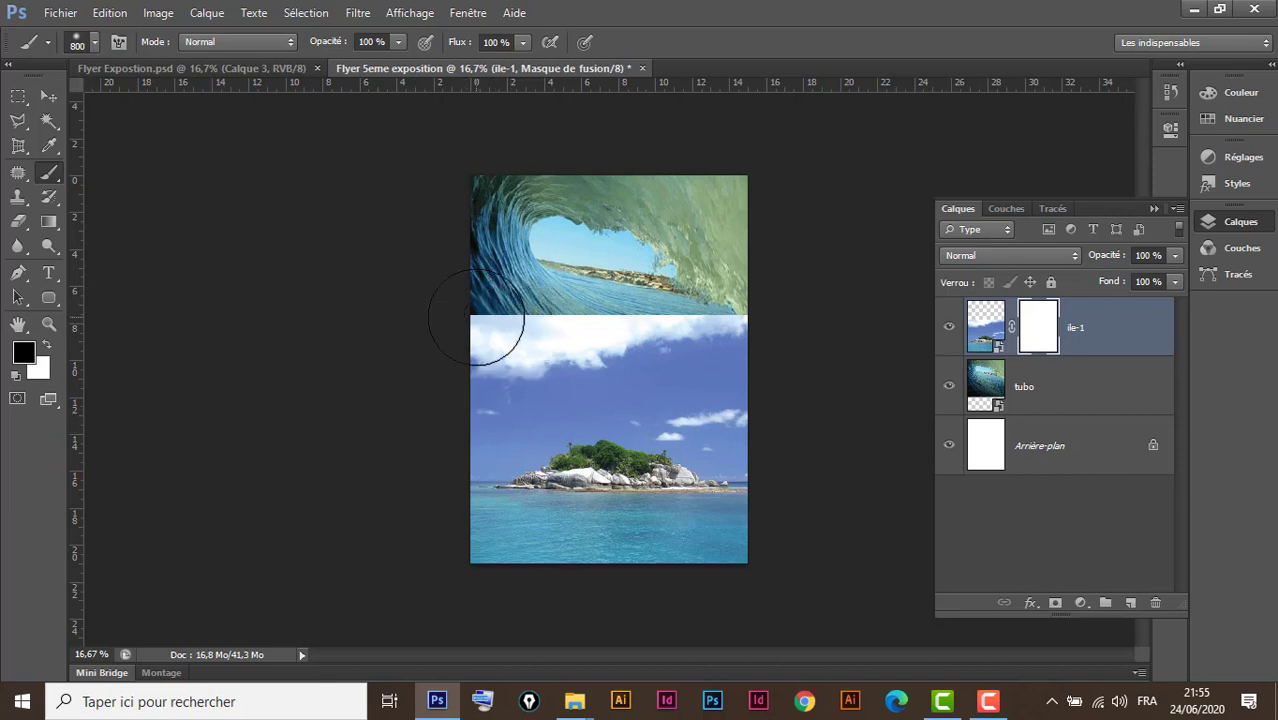
mouse_move(485, 321)
left_mouse_down()
mouse_move(625, 312)
mouse_move(490, 317)
left_mouse_up()
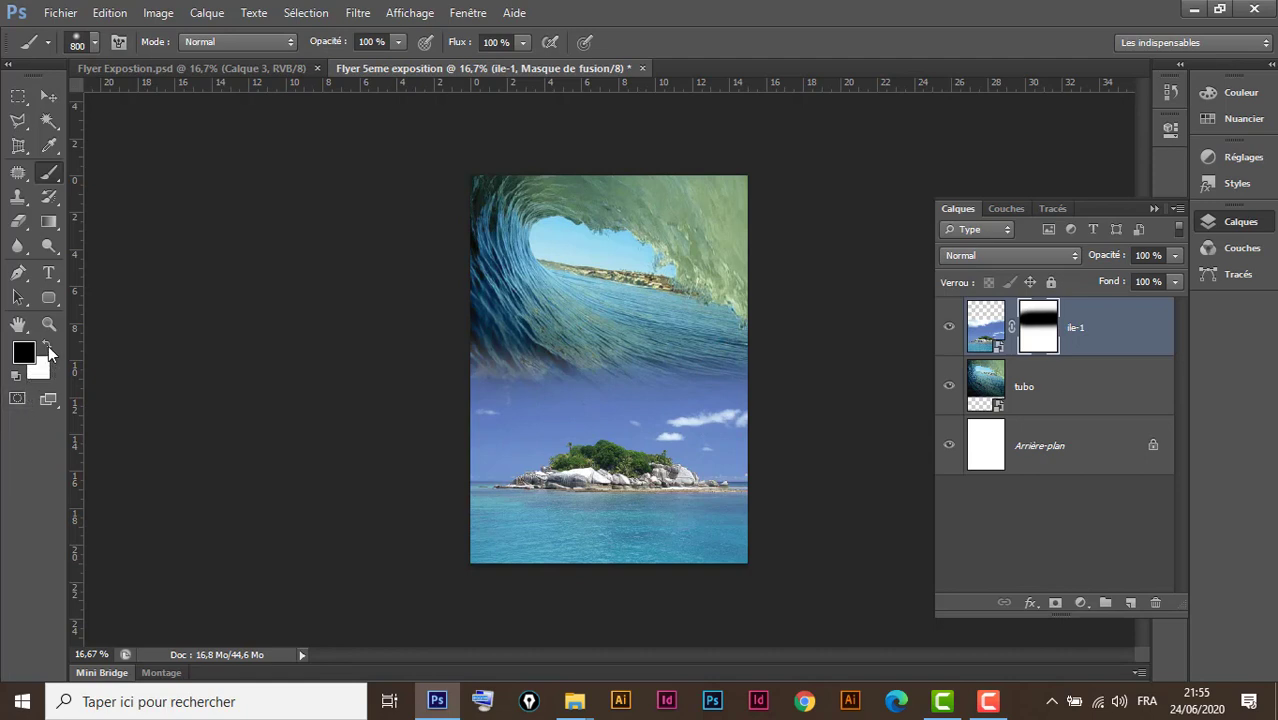
Paint the ile-1 mask alternately white and black across the wave-island seam
left_click(47, 344)
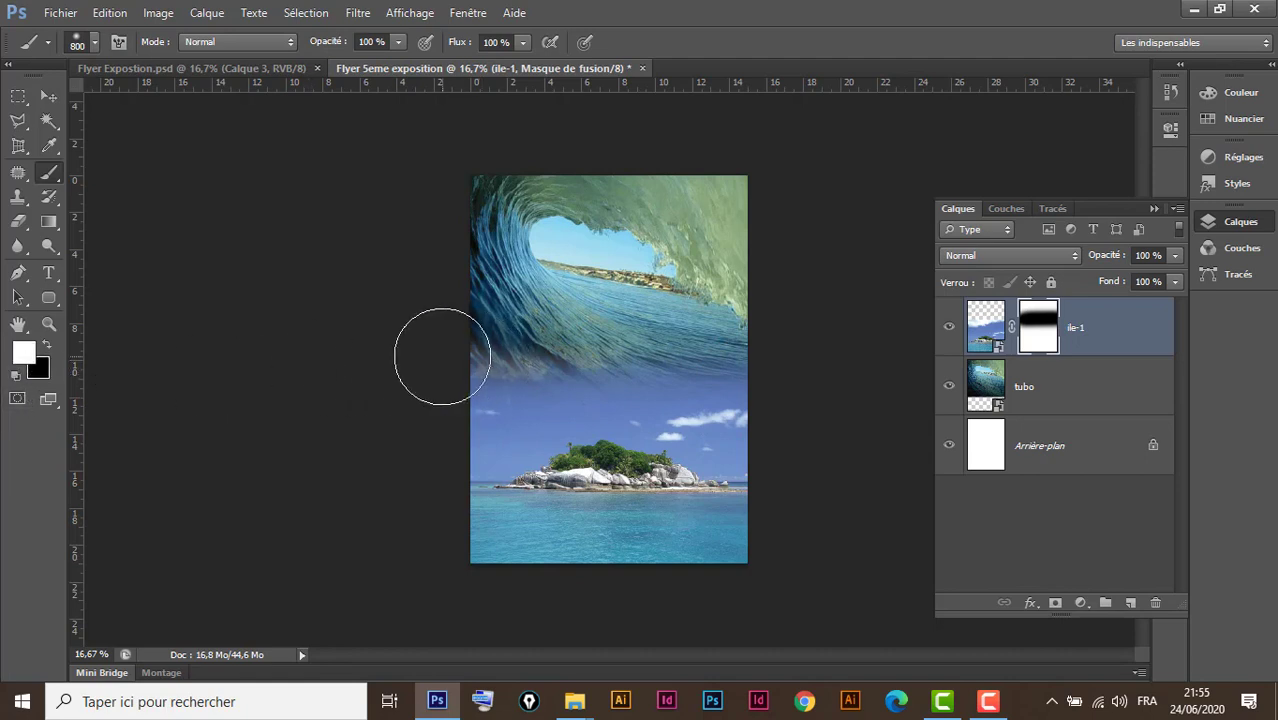
mouse_move(442, 357)
left_mouse_down()
mouse_move(747, 345)
mouse_move(423, 311)
left_mouse_up()
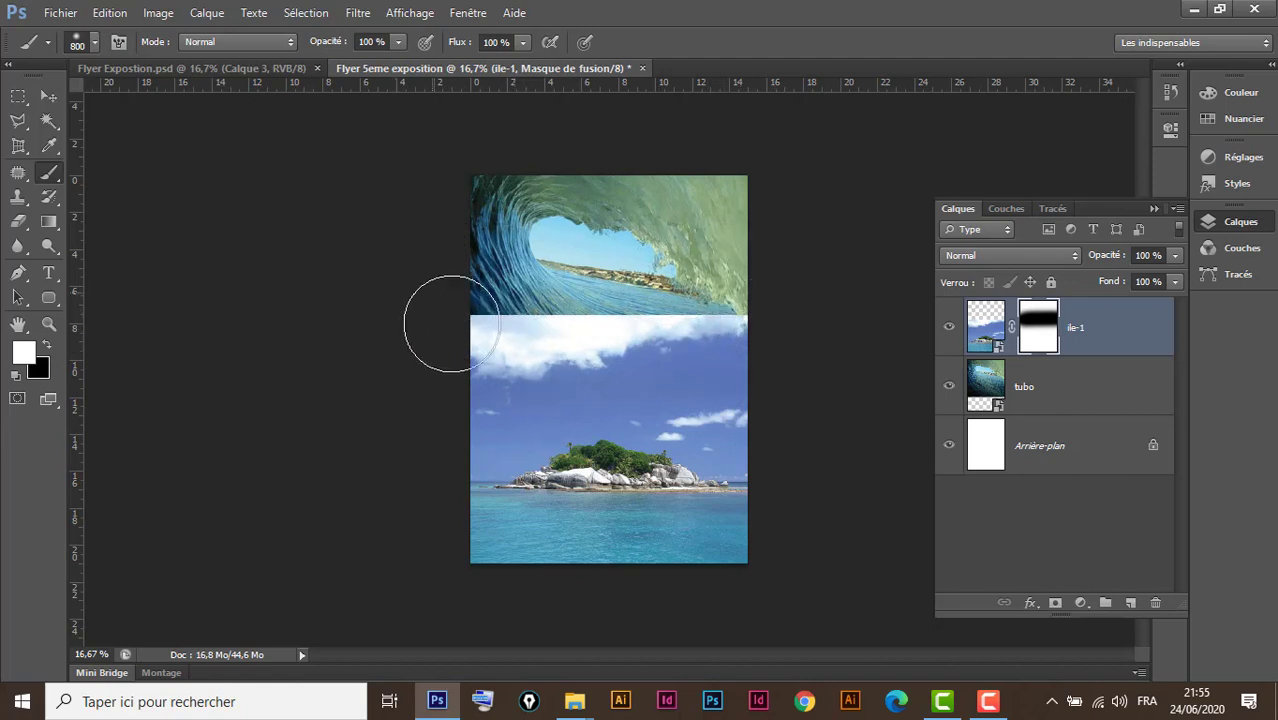
left_click(48, 344)
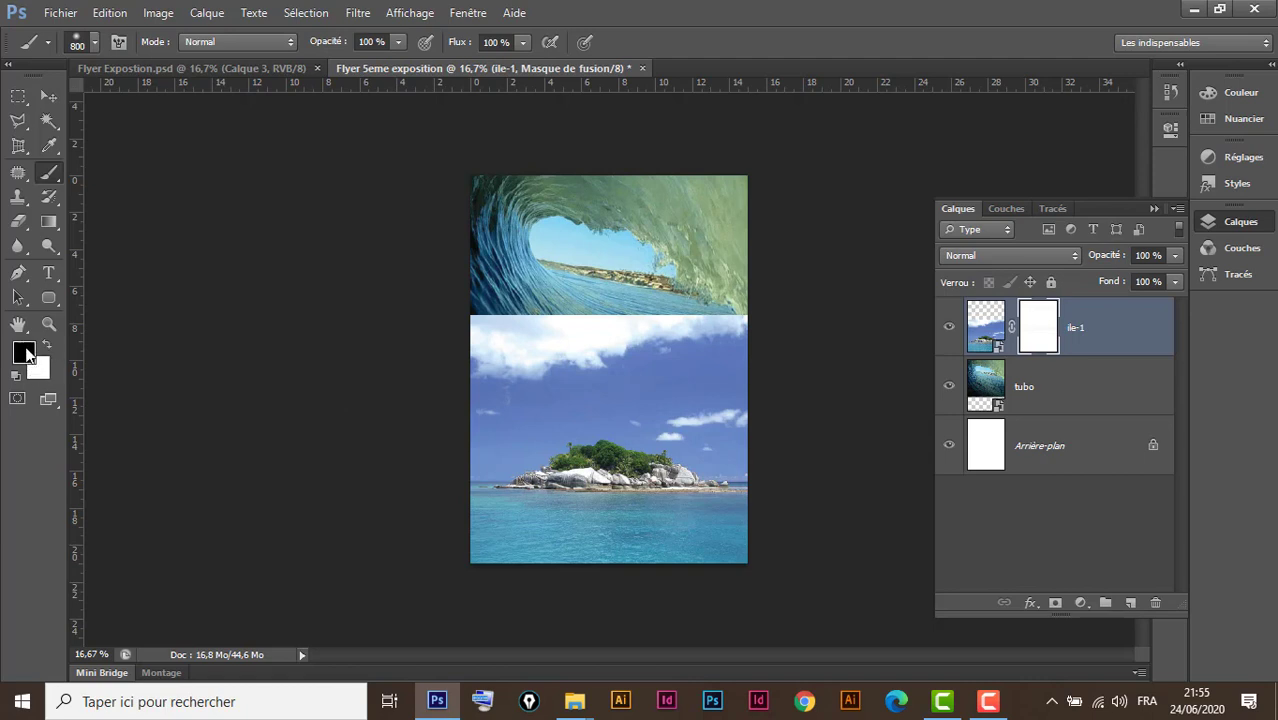
mouse_move(471, 320)
left_mouse_down()
mouse_move(700, 325)
mouse_move(736, 308)
left_mouse_up()
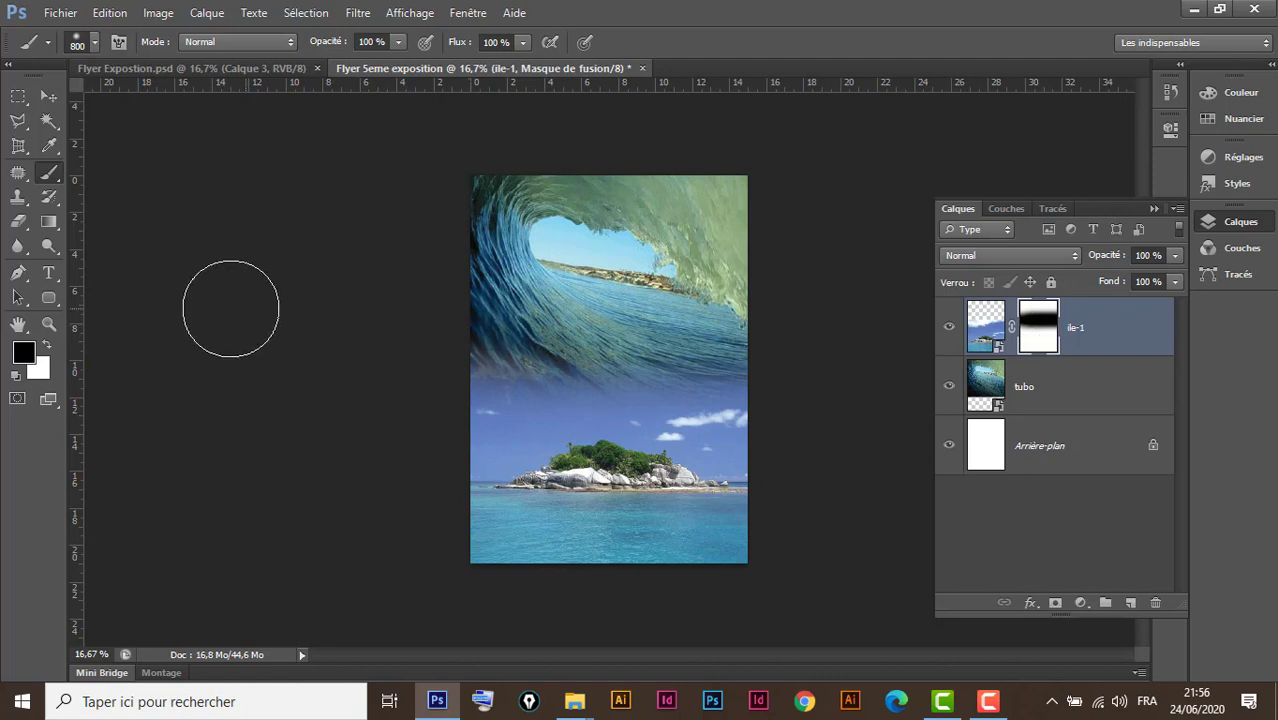
left_click(46, 344)
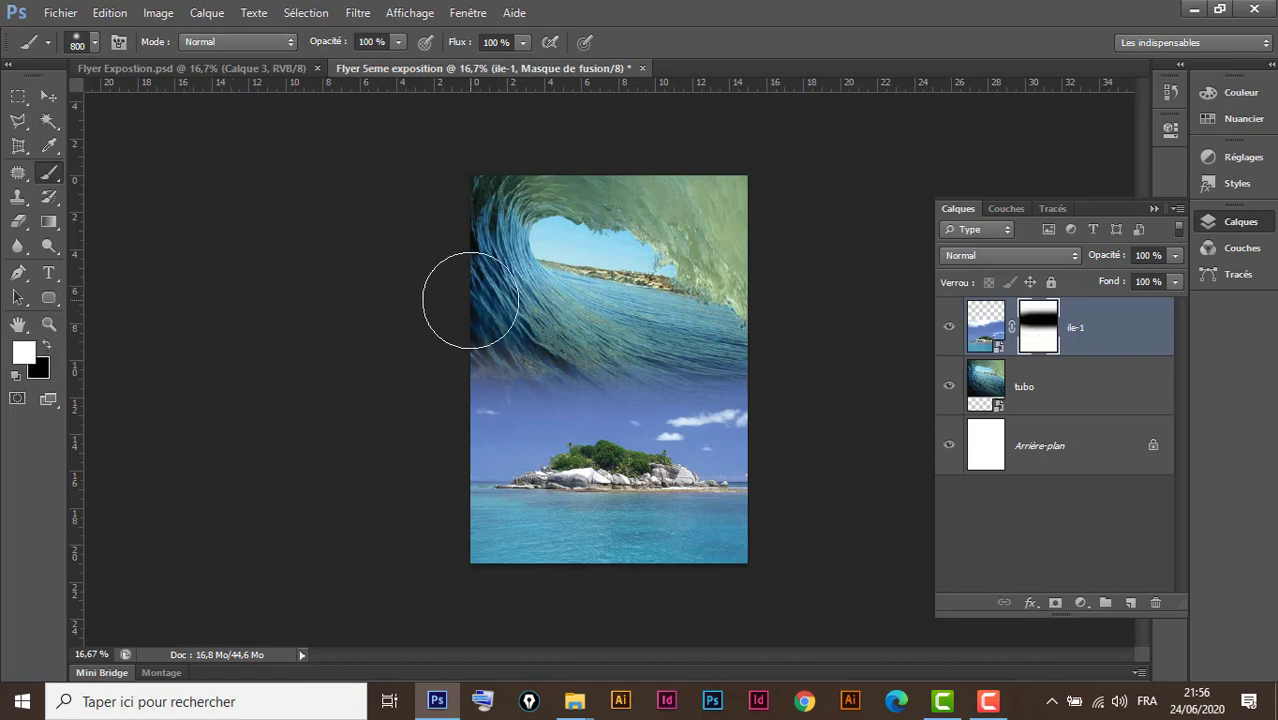
mouse_move(470, 298)
left_mouse_down()
mouse_move(776, 295)
mouse_move(497, 328)
mouse_move(650, 356)
left_mouse_up()
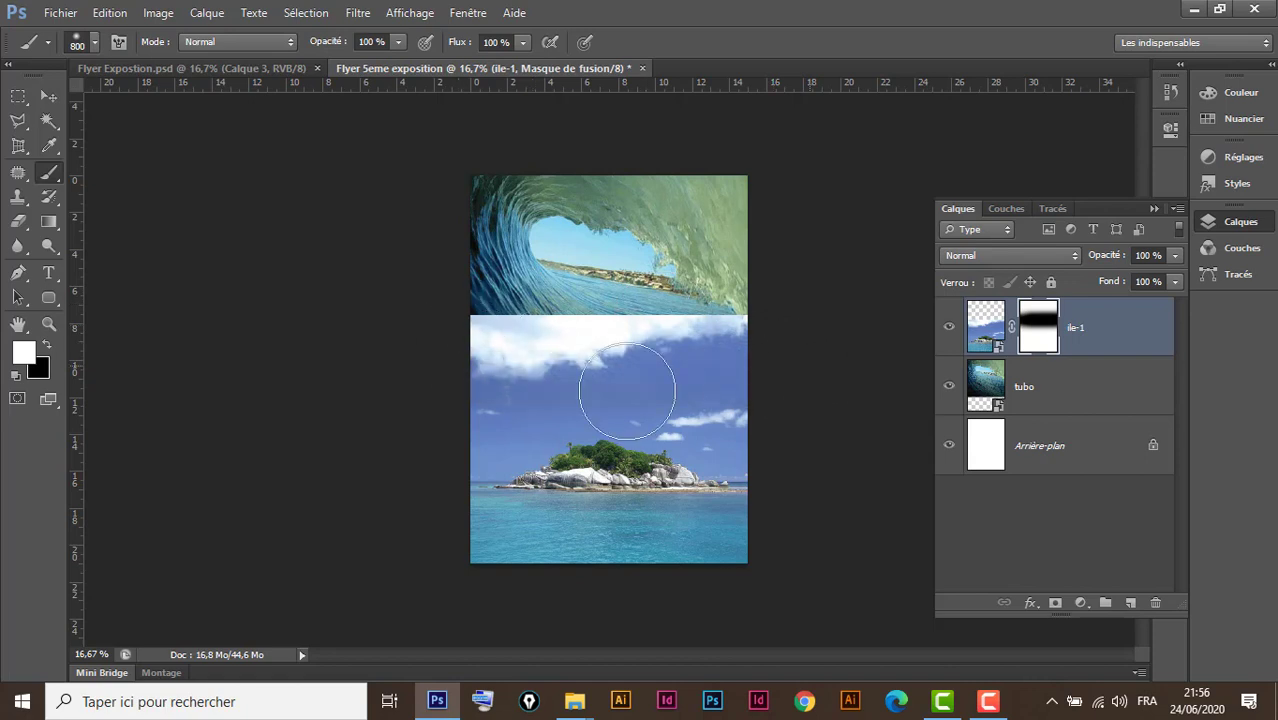
mouse_move(802, 297)
left_mouse_down()
mouse_move(513, 271)
mouse_move(528, 285)
left_mouse_up()
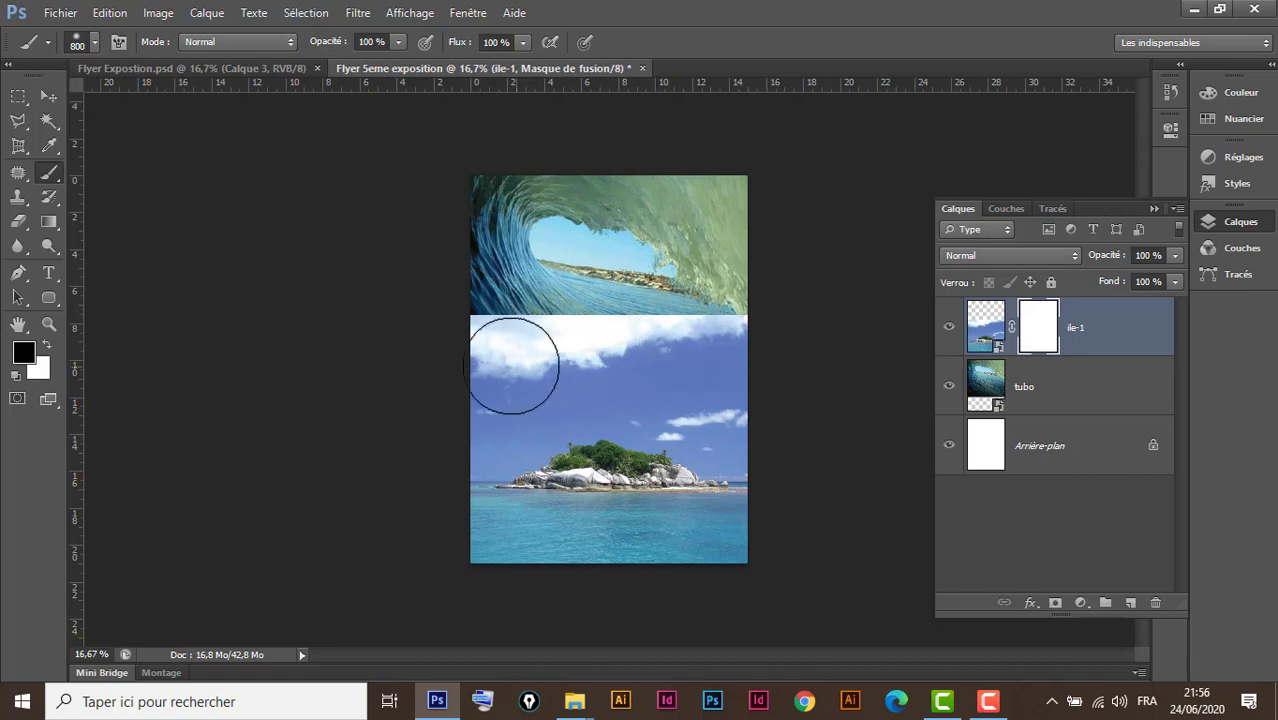
left_click_drag(448, 357, 776, 288)
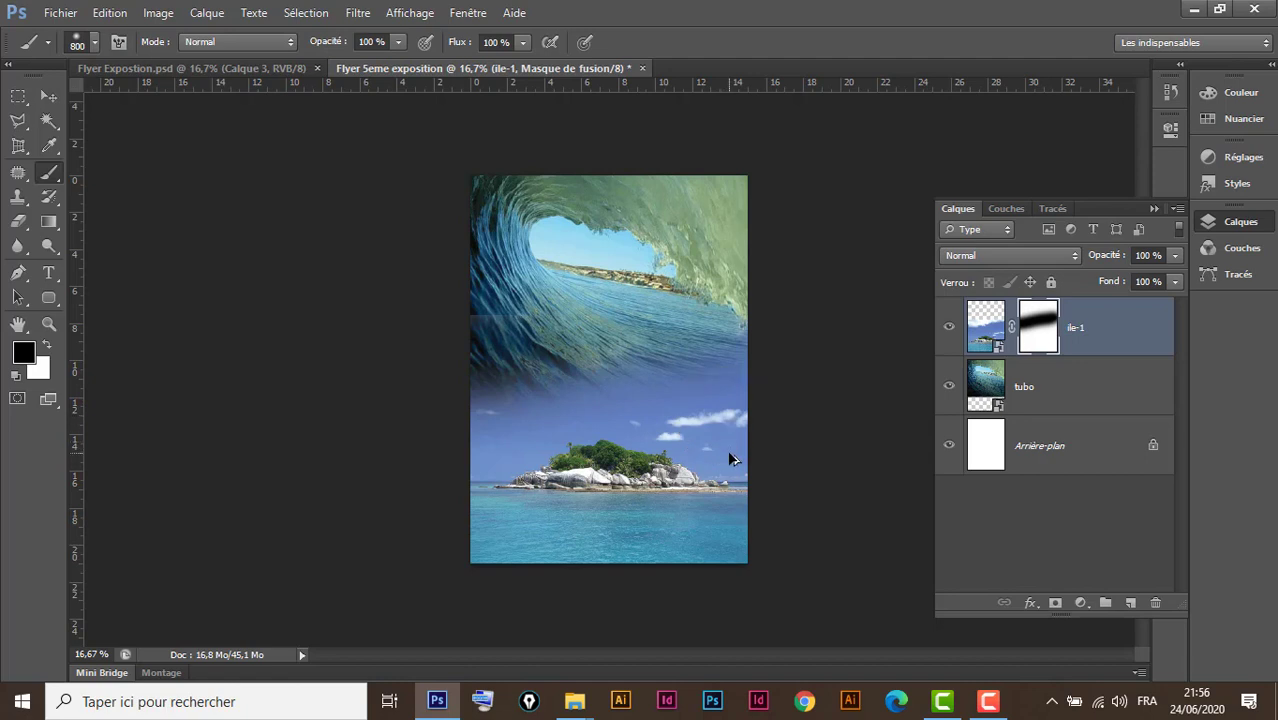
Fill the mask with white, try brush clicks along the seam, then undo them
key("ctrl+BackSpace")
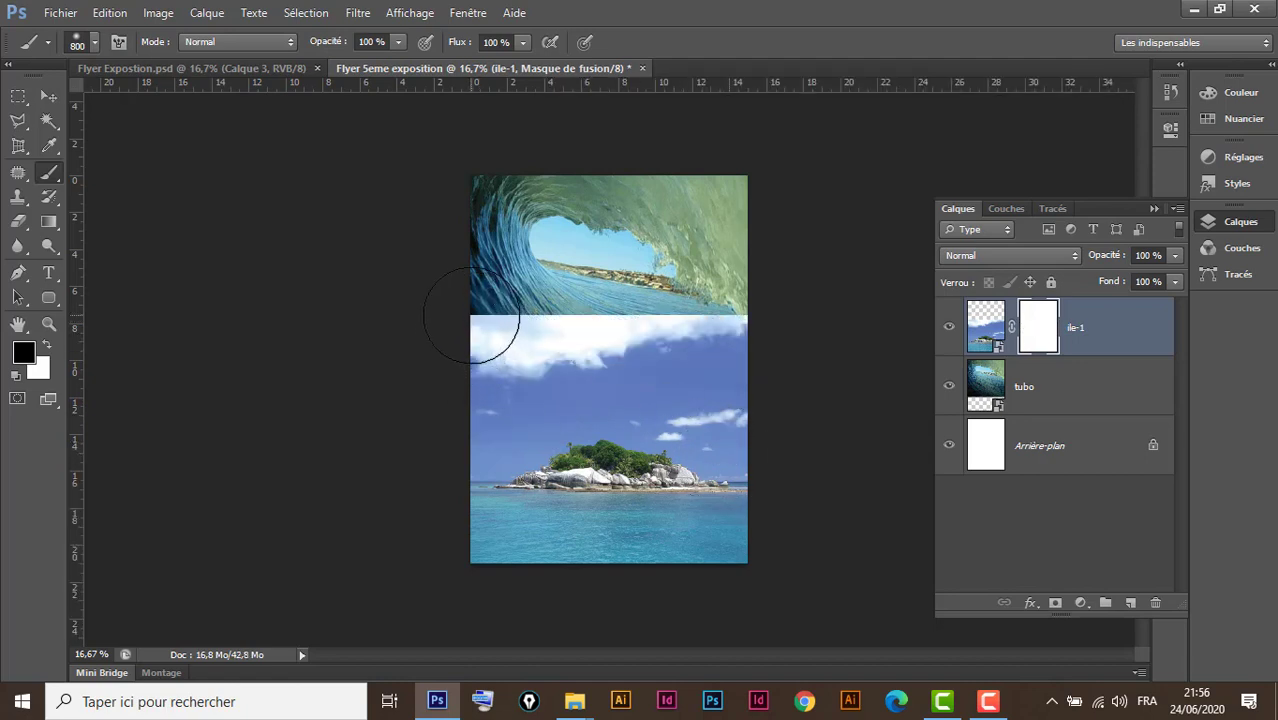
left_click(467, 318)
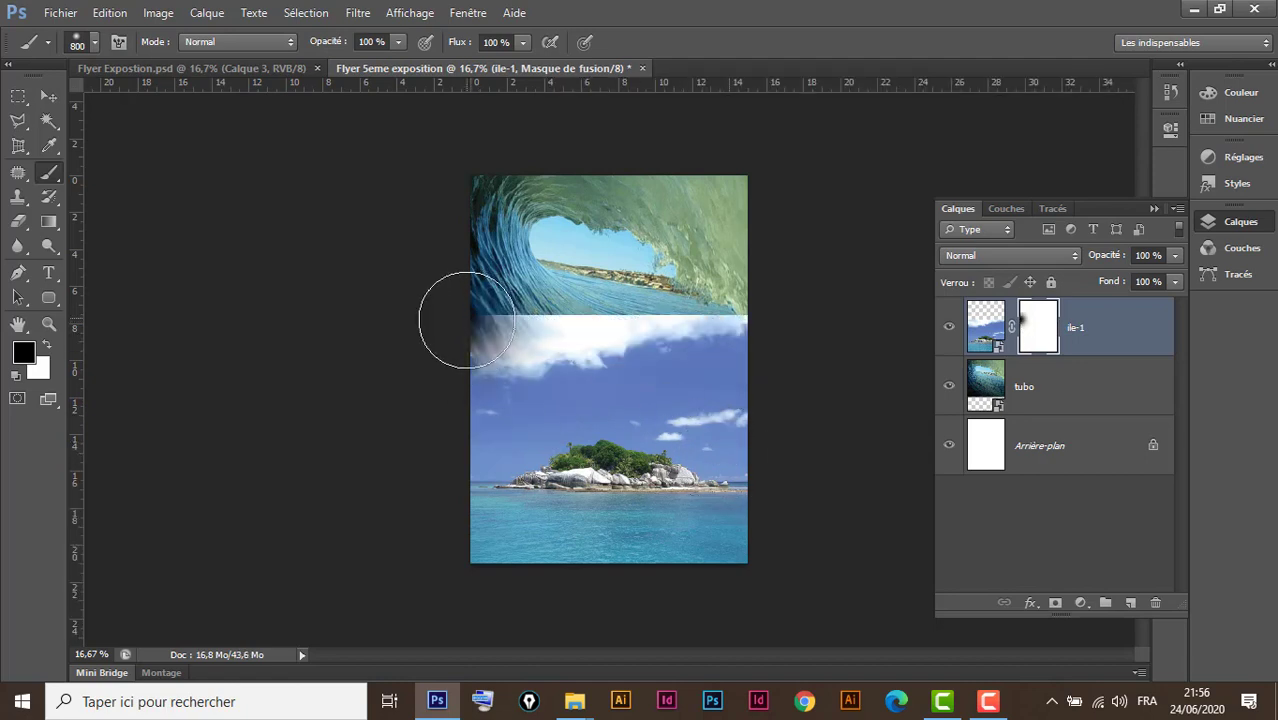
left_click(756, 318, "shift")
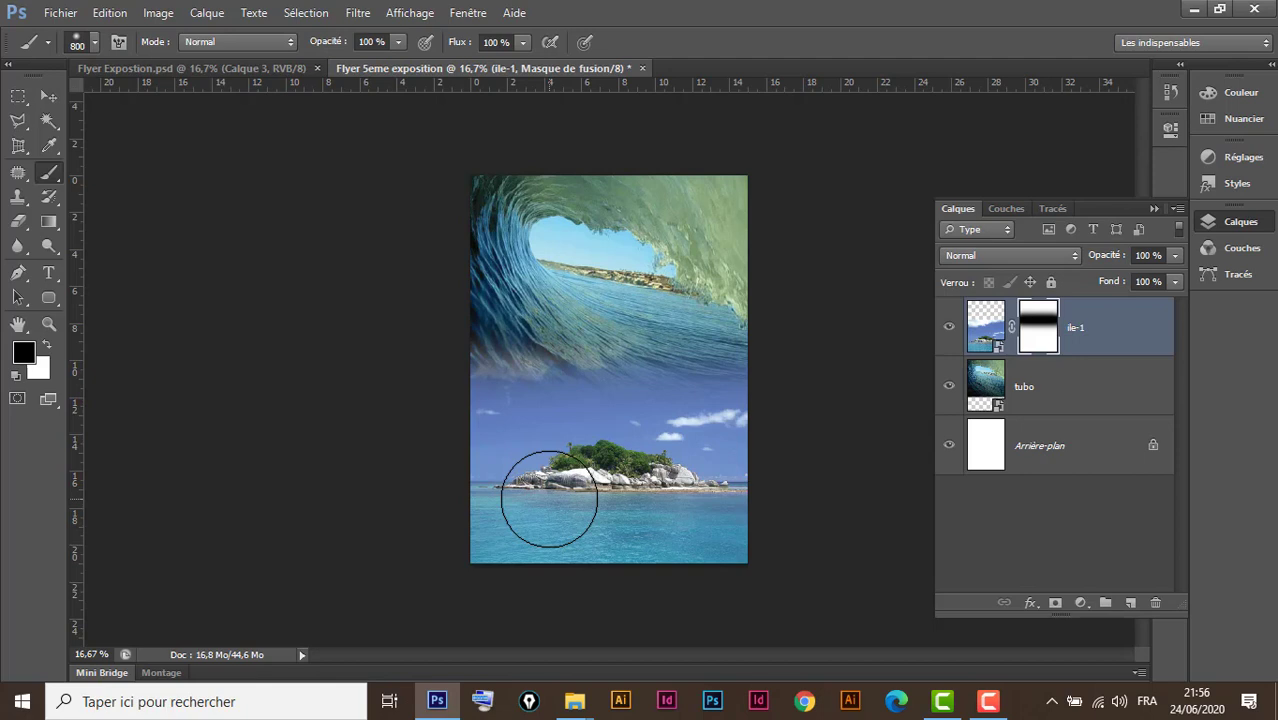
key("ctrl+z")
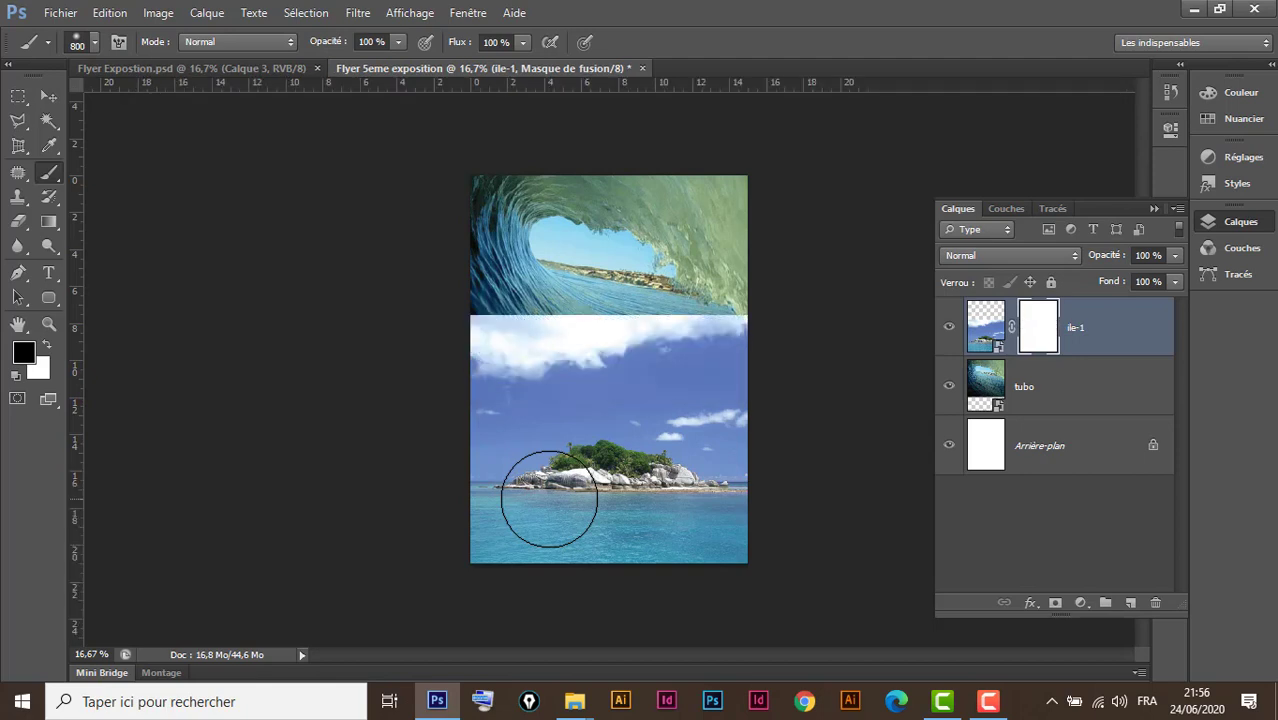
Draw a vertical black-to-white linear gradient on the ile-1 mask at the wave seam
left_click(49, 222)
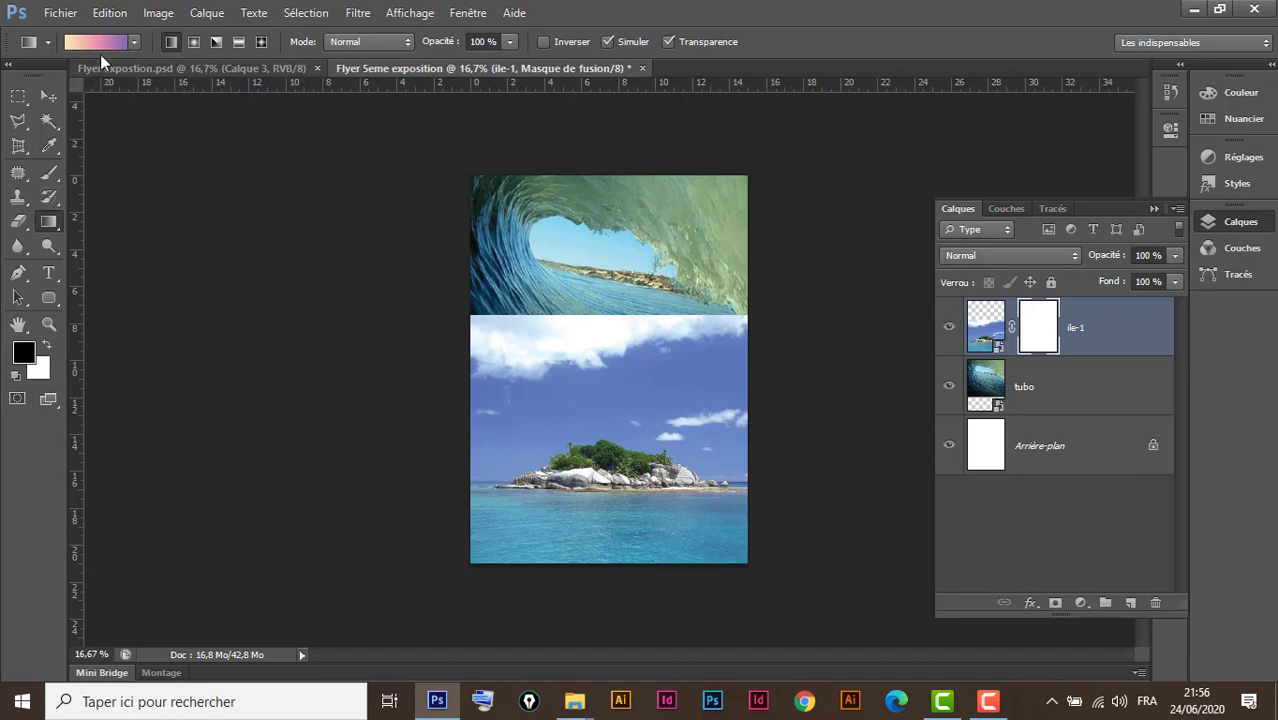
left_click(102, 43)
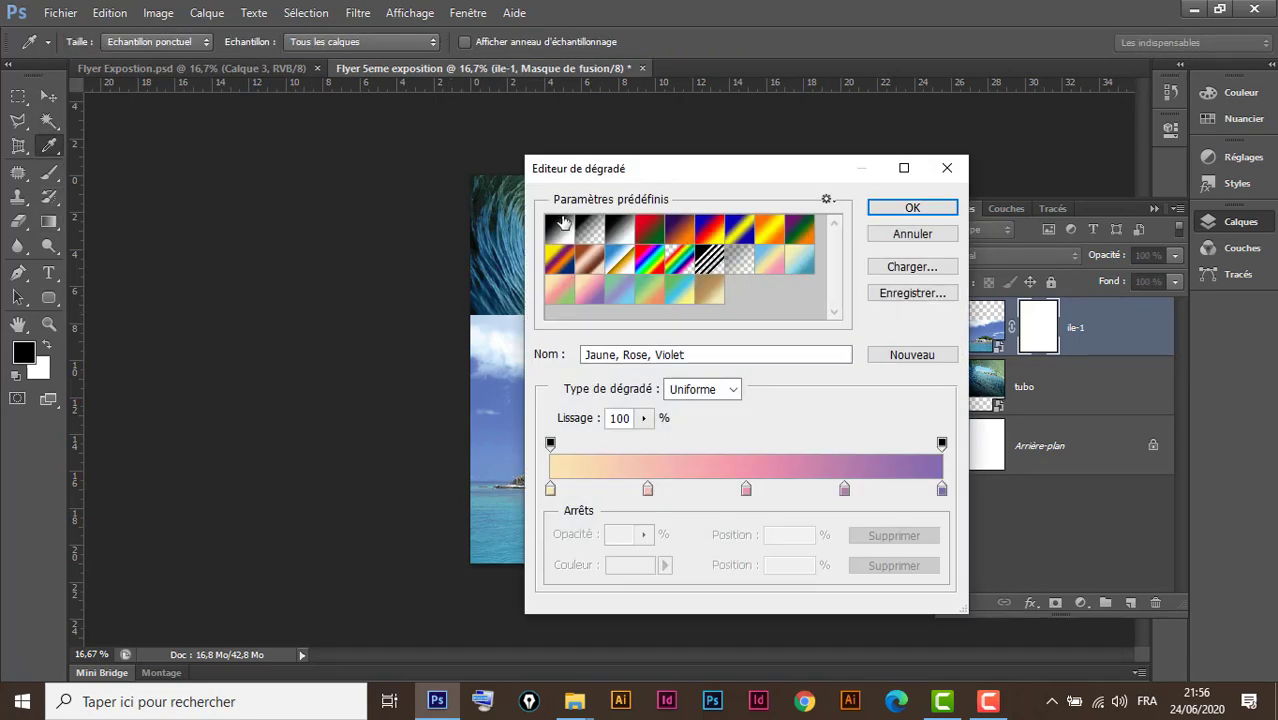
left_click(560, 230)
left_click(912, 208)
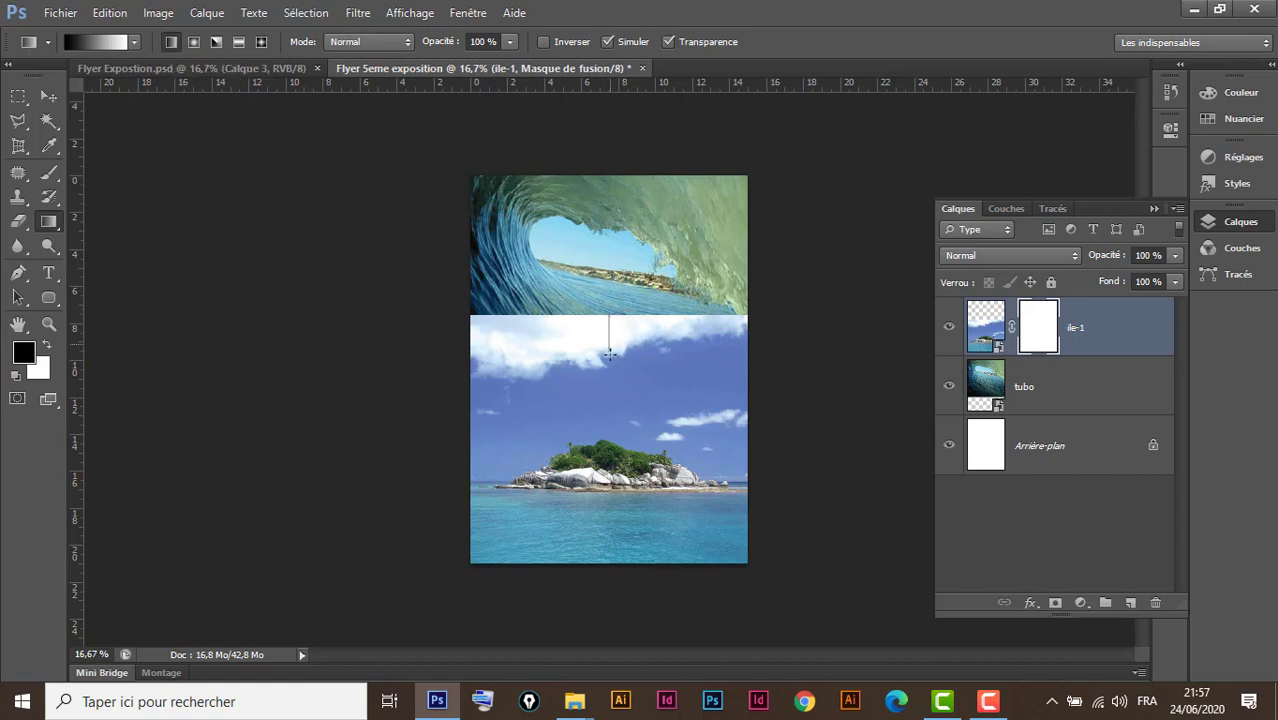
left_click_drag(609, 316, 609, 376)
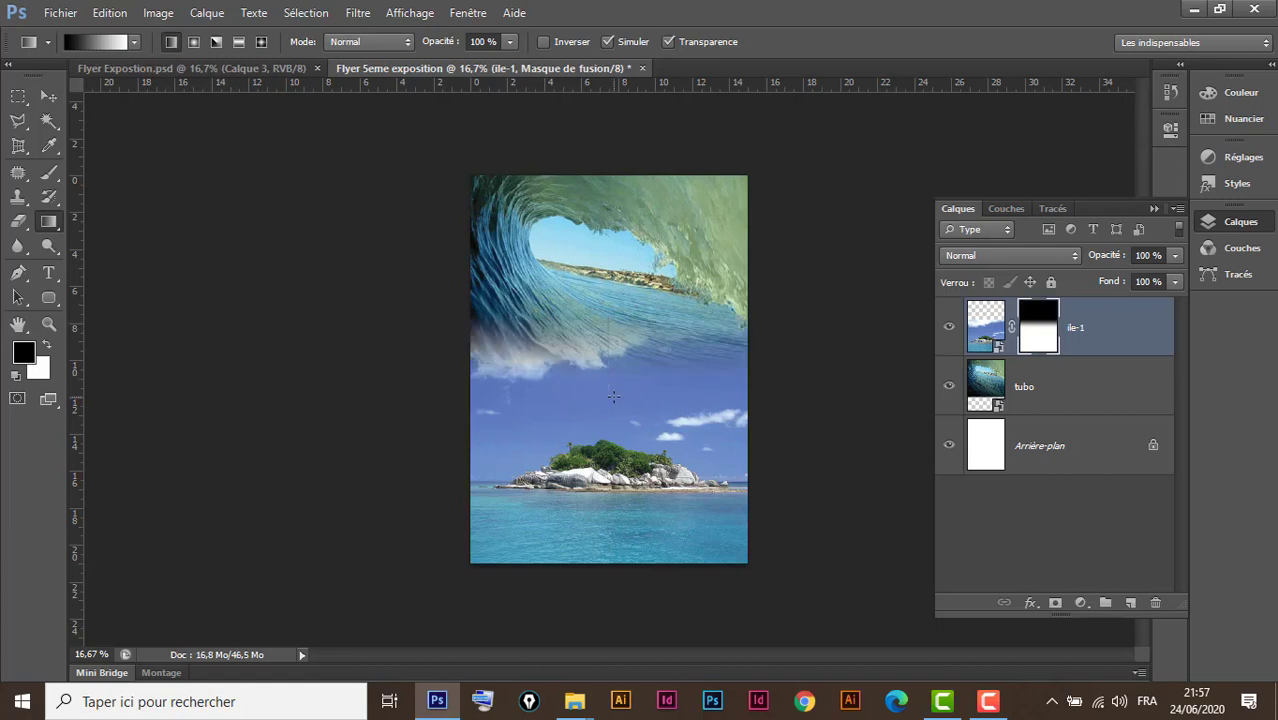
left_click_drag(612, 318, 614, 388)
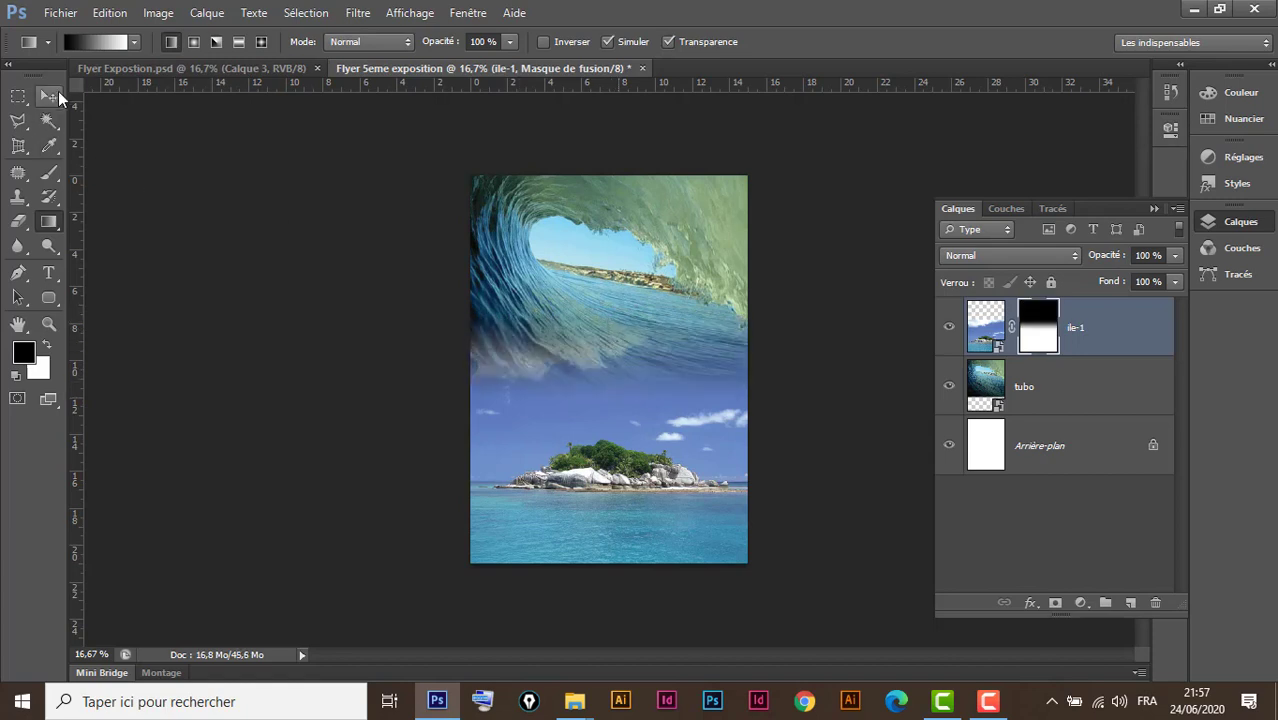
left_click(48, 95)
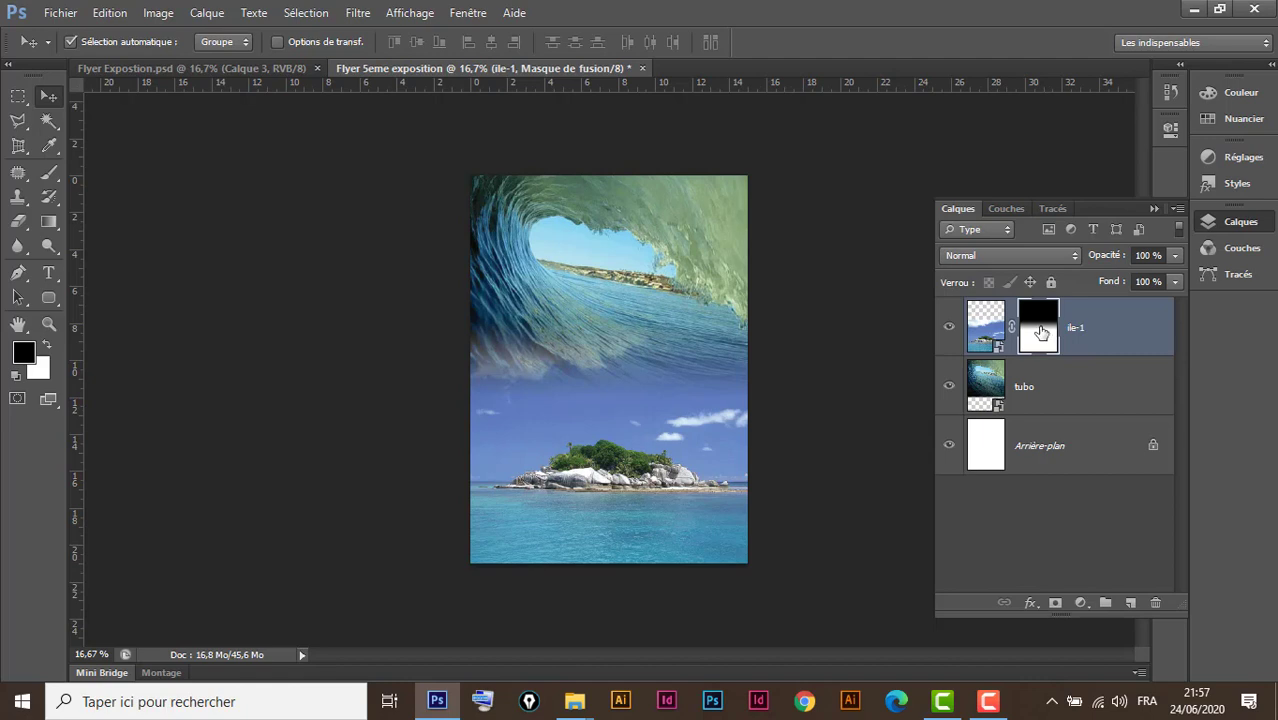
mouse_move(1039, 331)
left_mouse_down()
mouse_move(1143, 509)
mouse_move(1157, 601)
left_mouse_up()
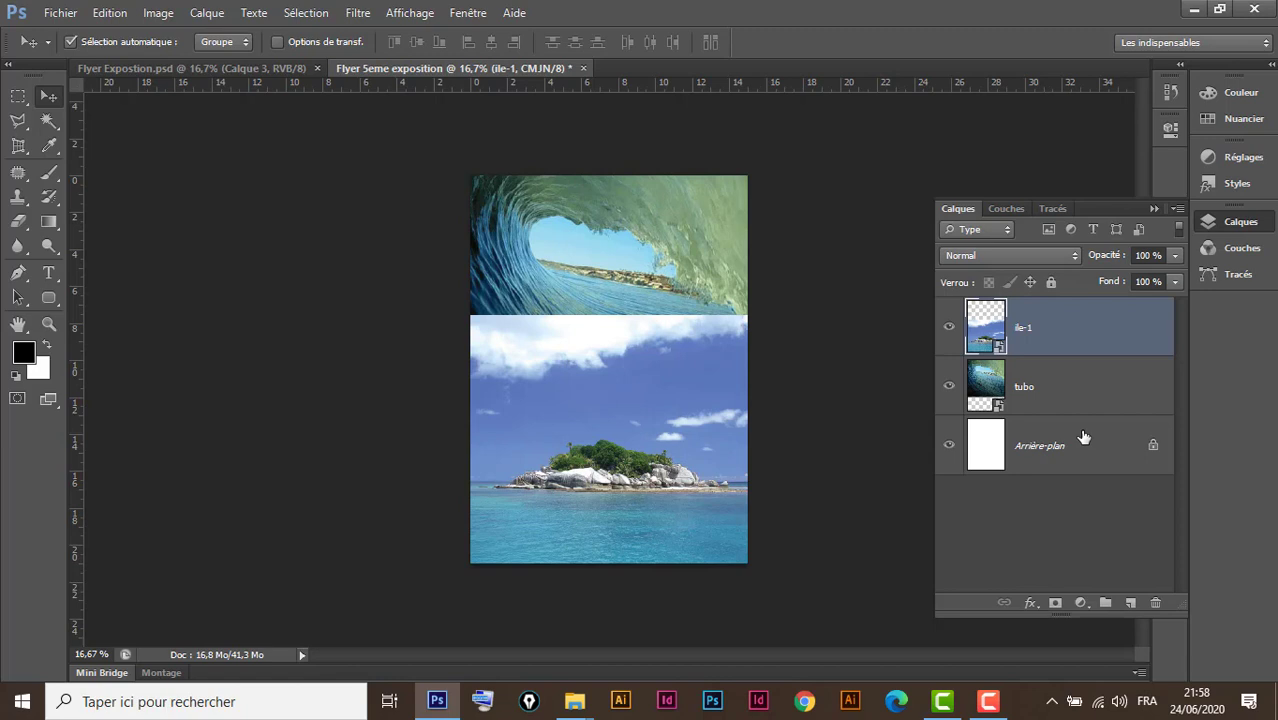
key("ctrl+z")
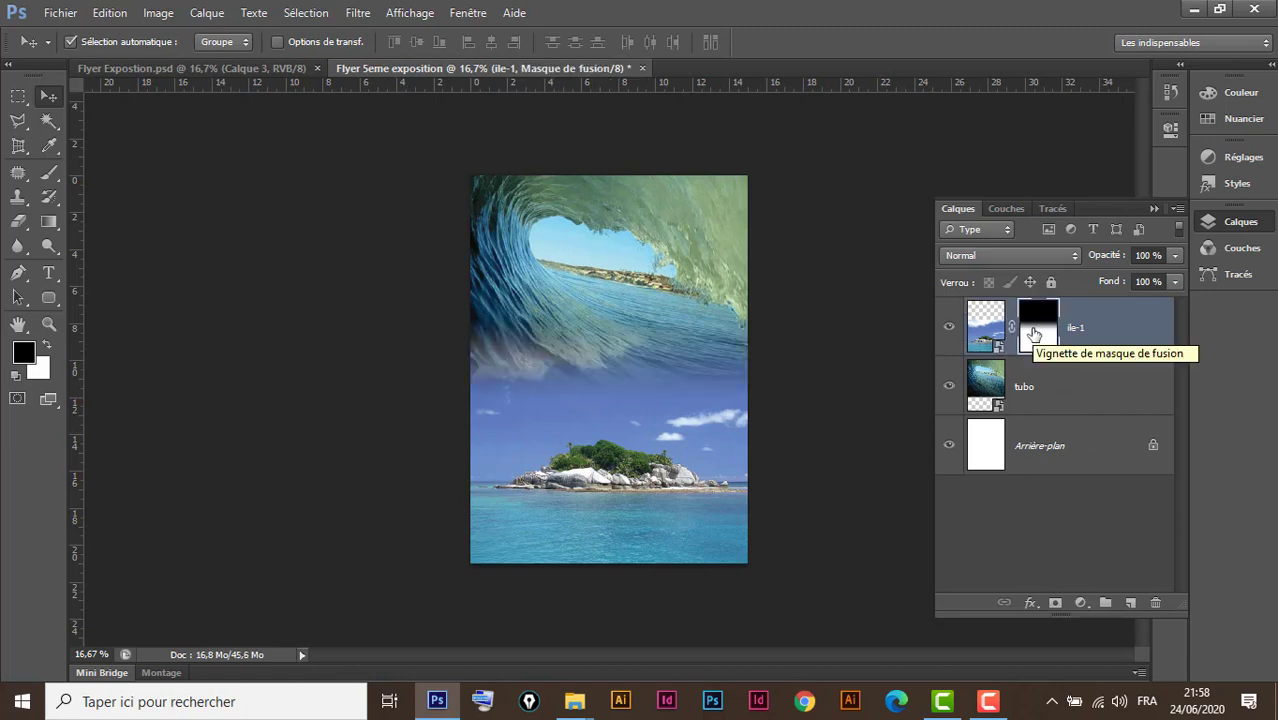
left_click(1035, 335, "shift")
key("shift")
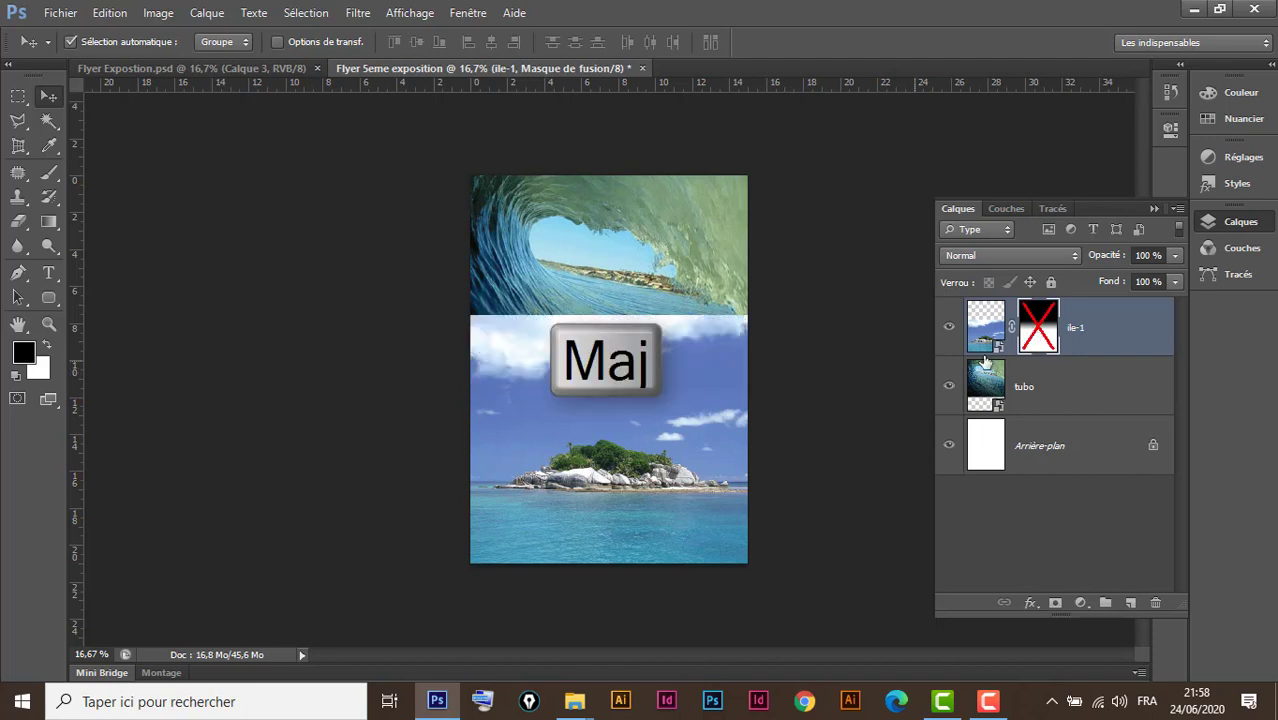
left_click(1036, 334, "shift")
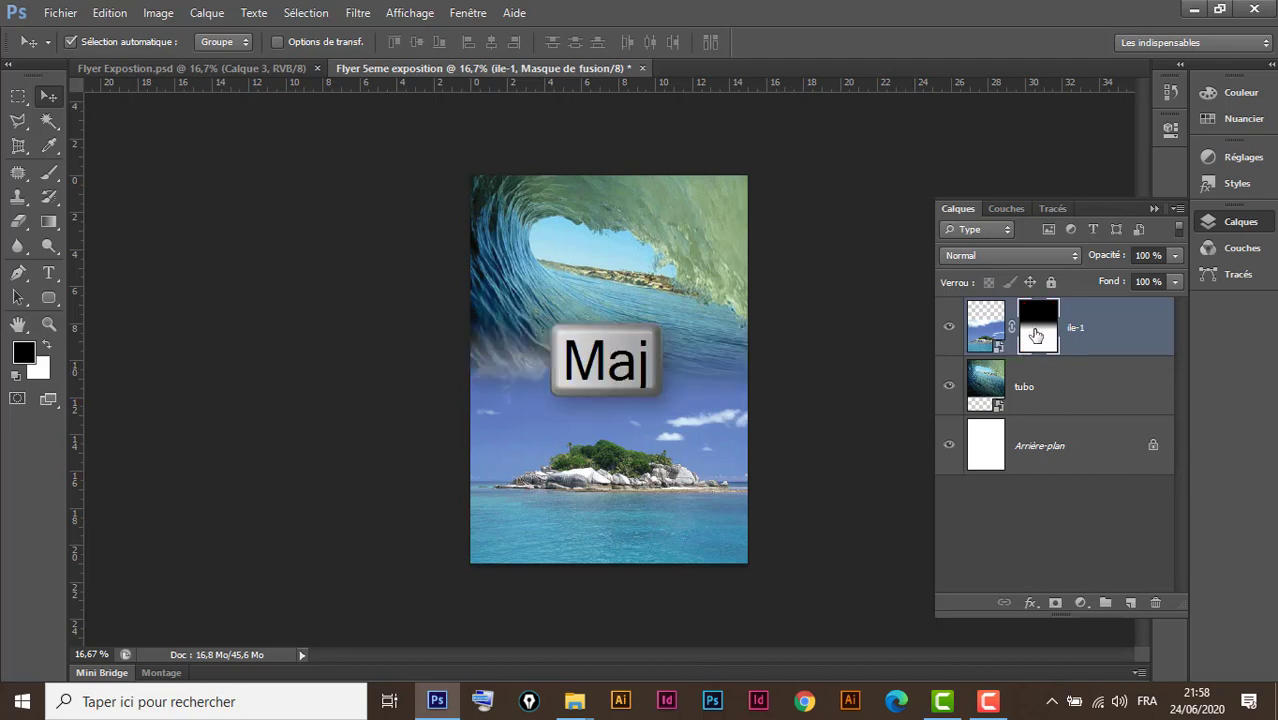
left_click(1038, 337, "ctrl")
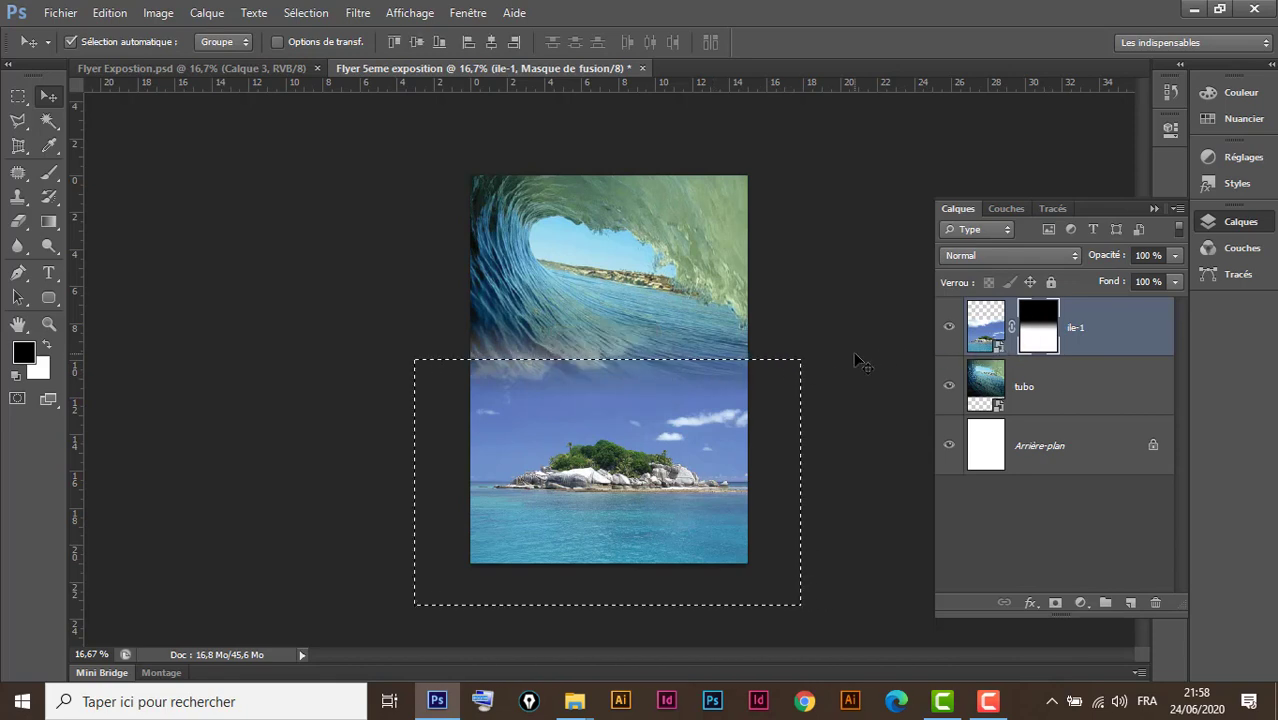
key("ctrl+d")
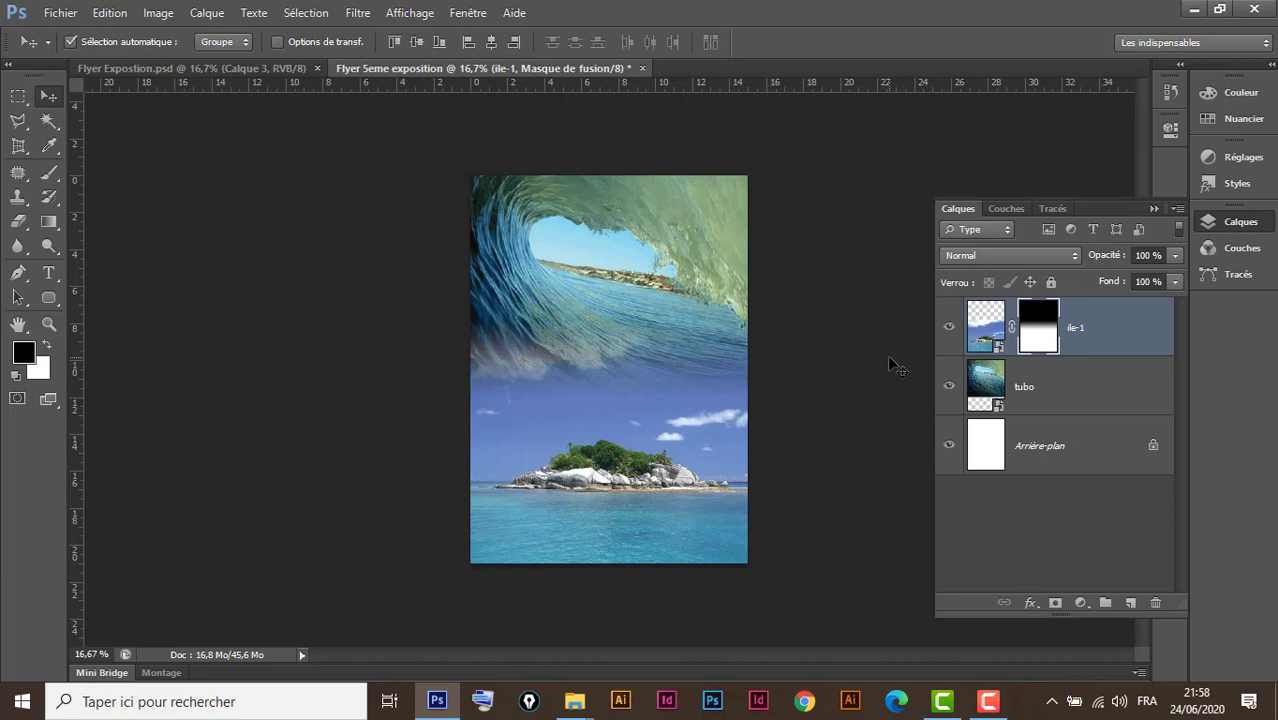
left_click(1040, 328, "alt")
key("alt")
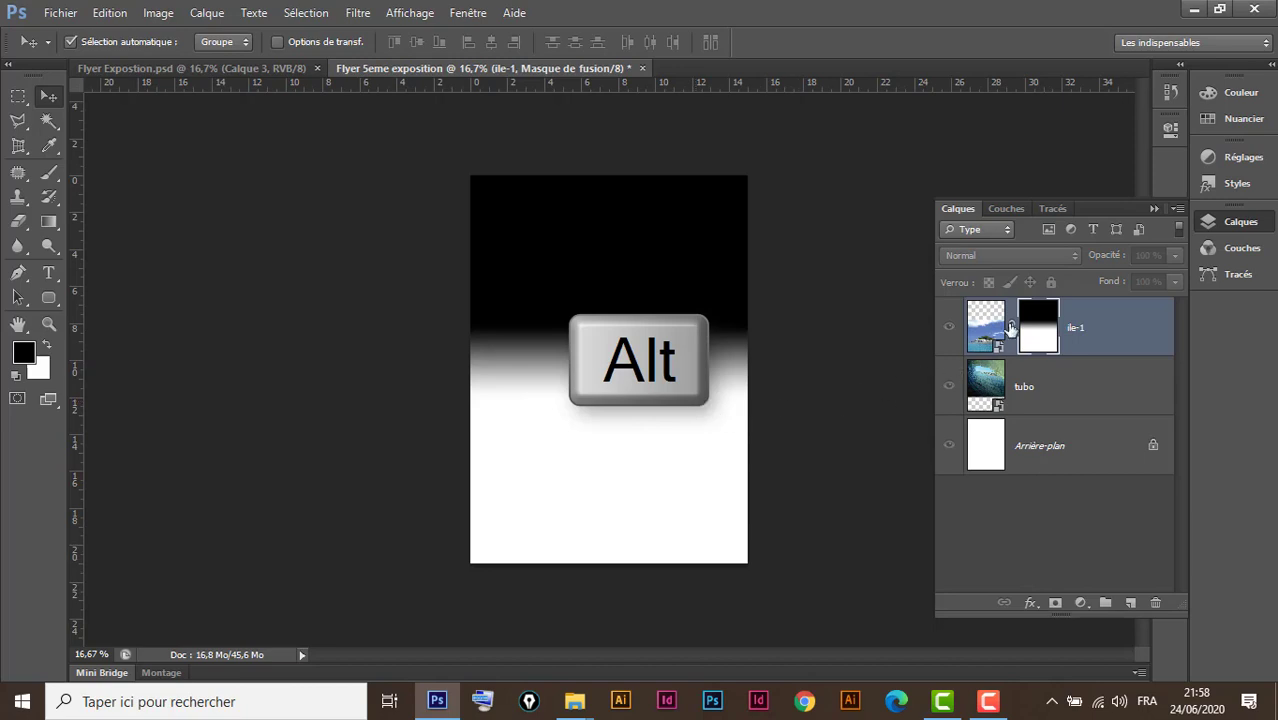
left_click(1043, 331, "alt")
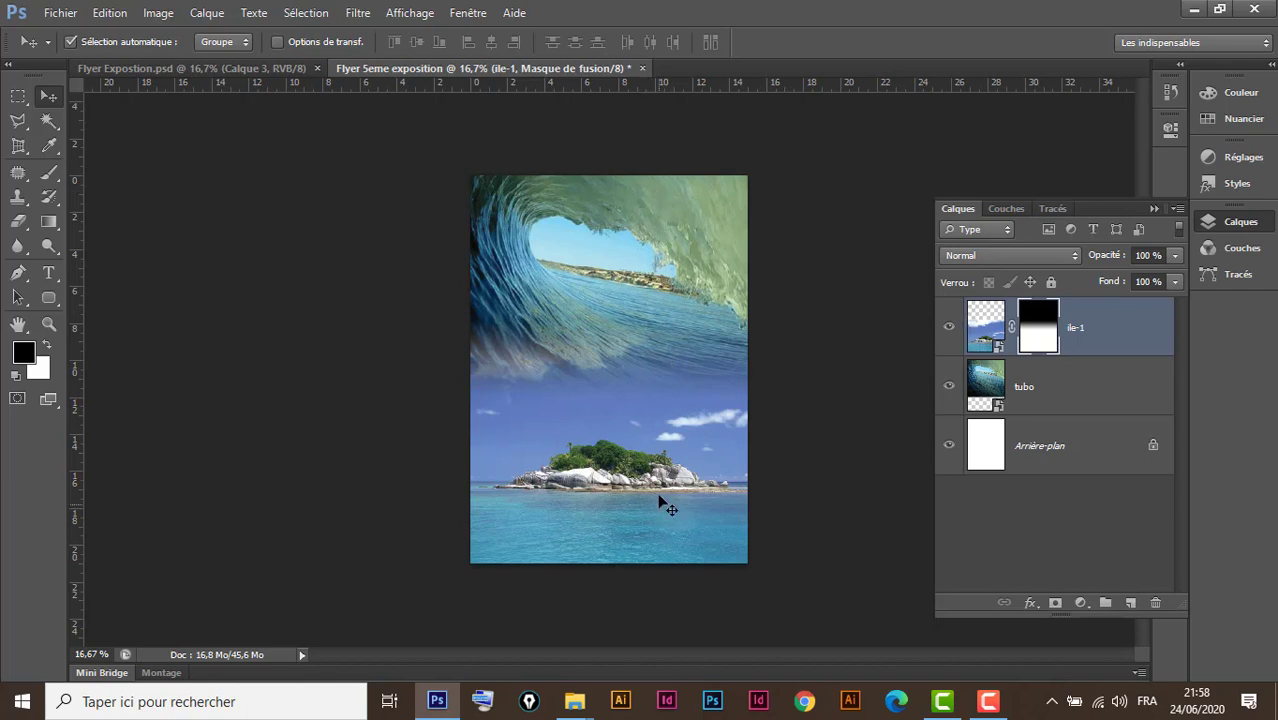
left_click(950, 388)
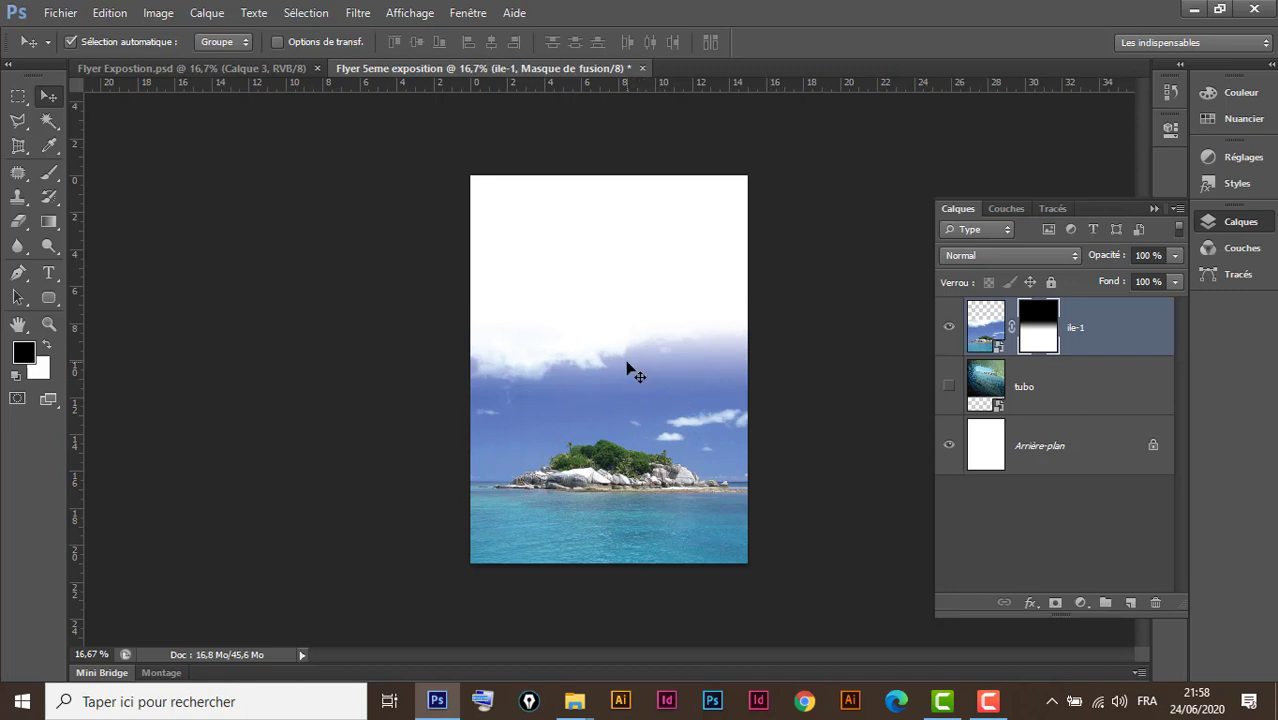
left_click(950, 387)
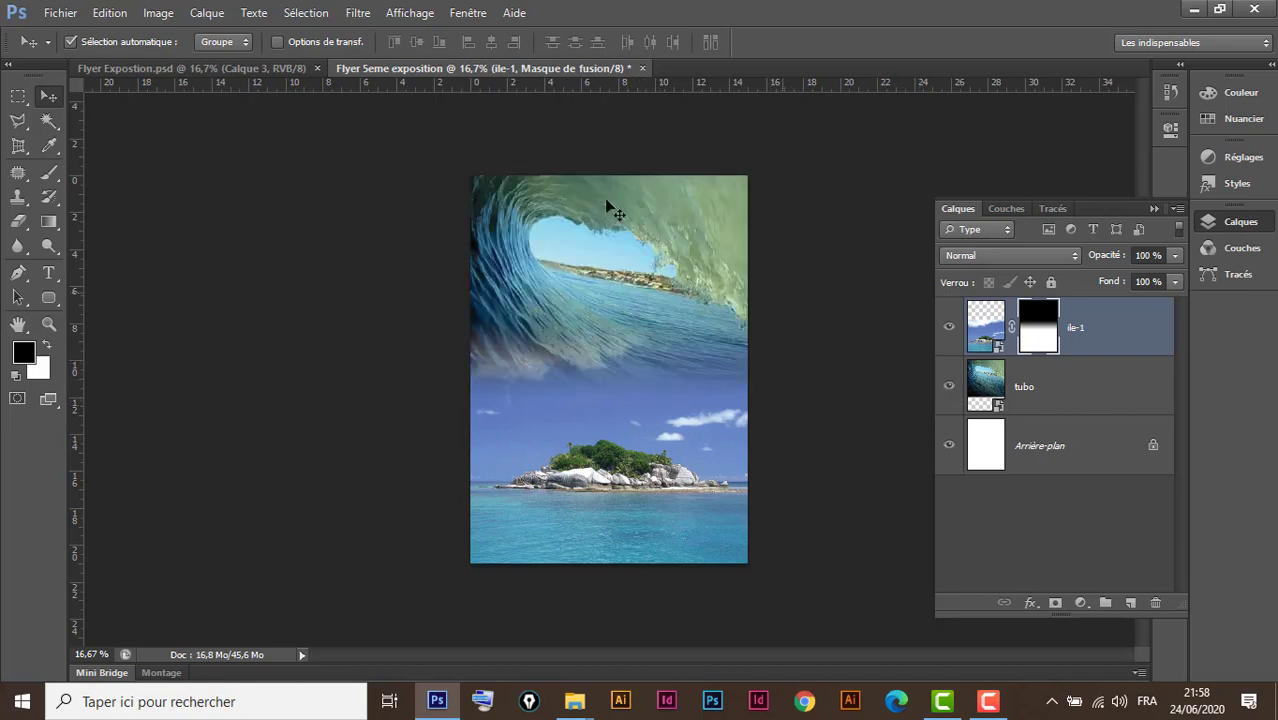
After glancing at the reference flyer, select the tubo layer and open the adjustment-layer list
left_click(256, 70)
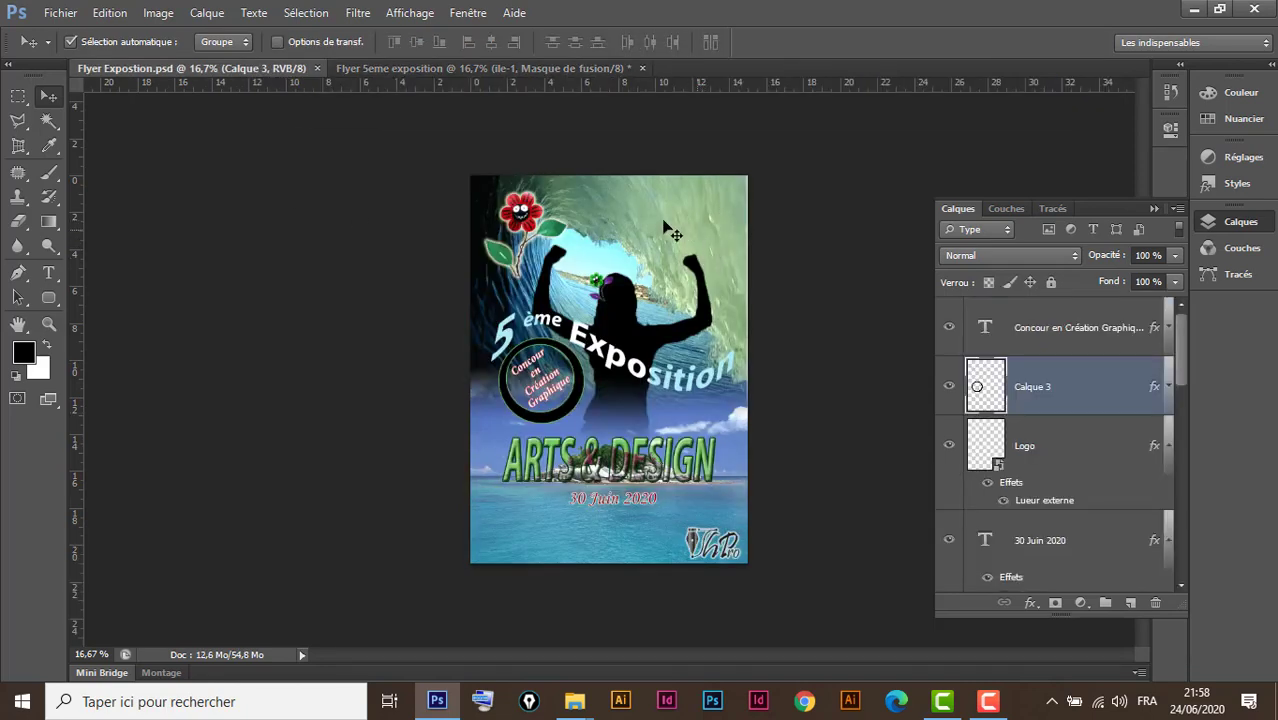
left_click(412, 70)
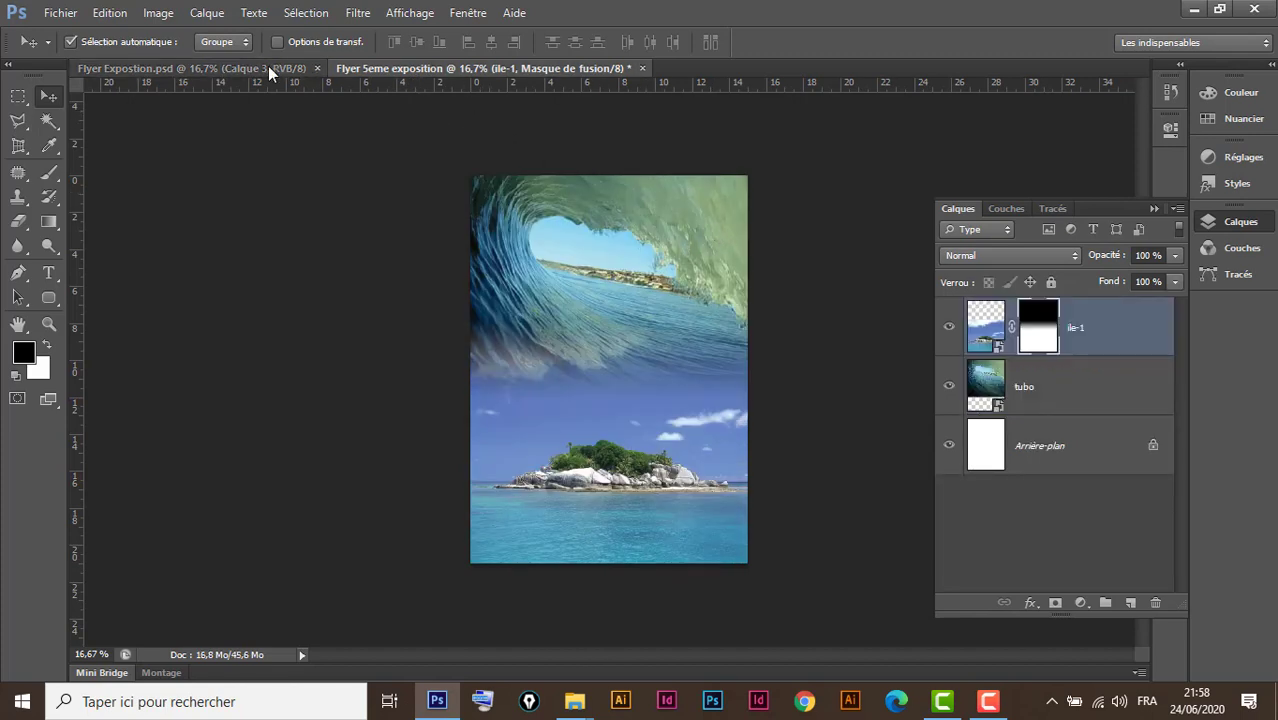
left_click(1085, 393)
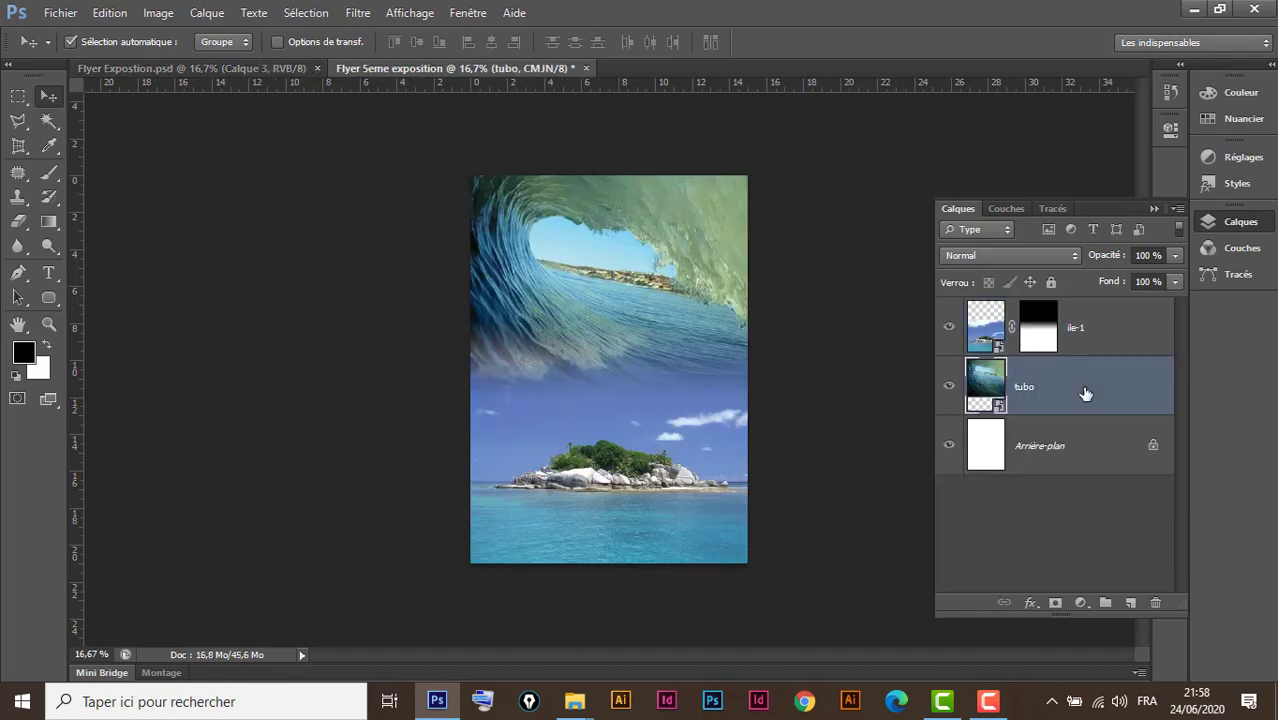
left_click(1080, 603)
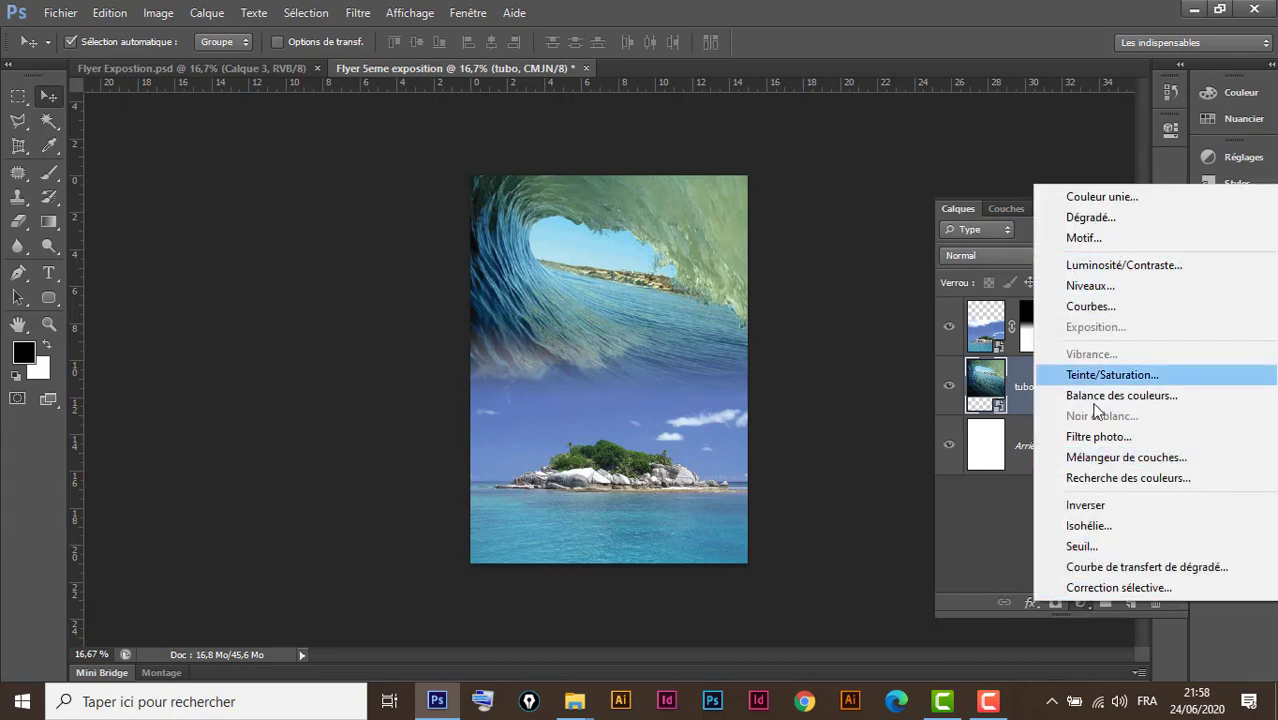
Add a Levels adjustment layer, Niveaux 1, above the tubo wave layer
left_click(1110, 286)
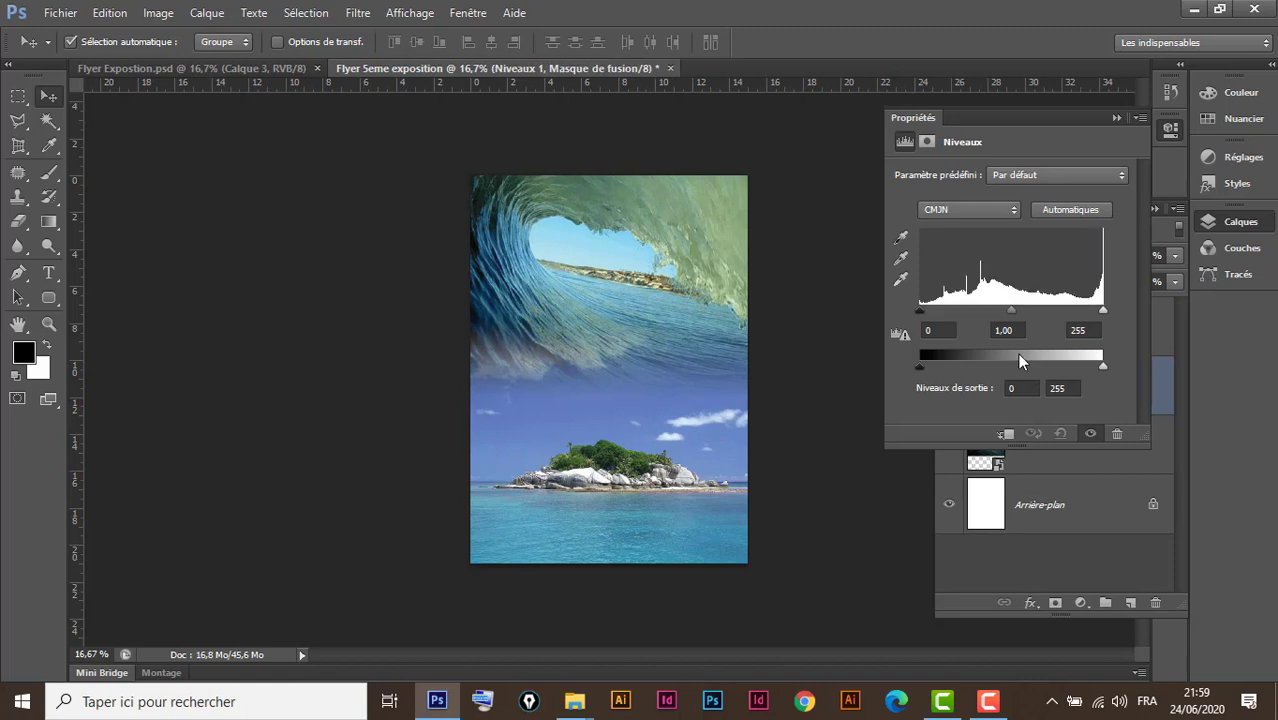
left_click(1117, 119)
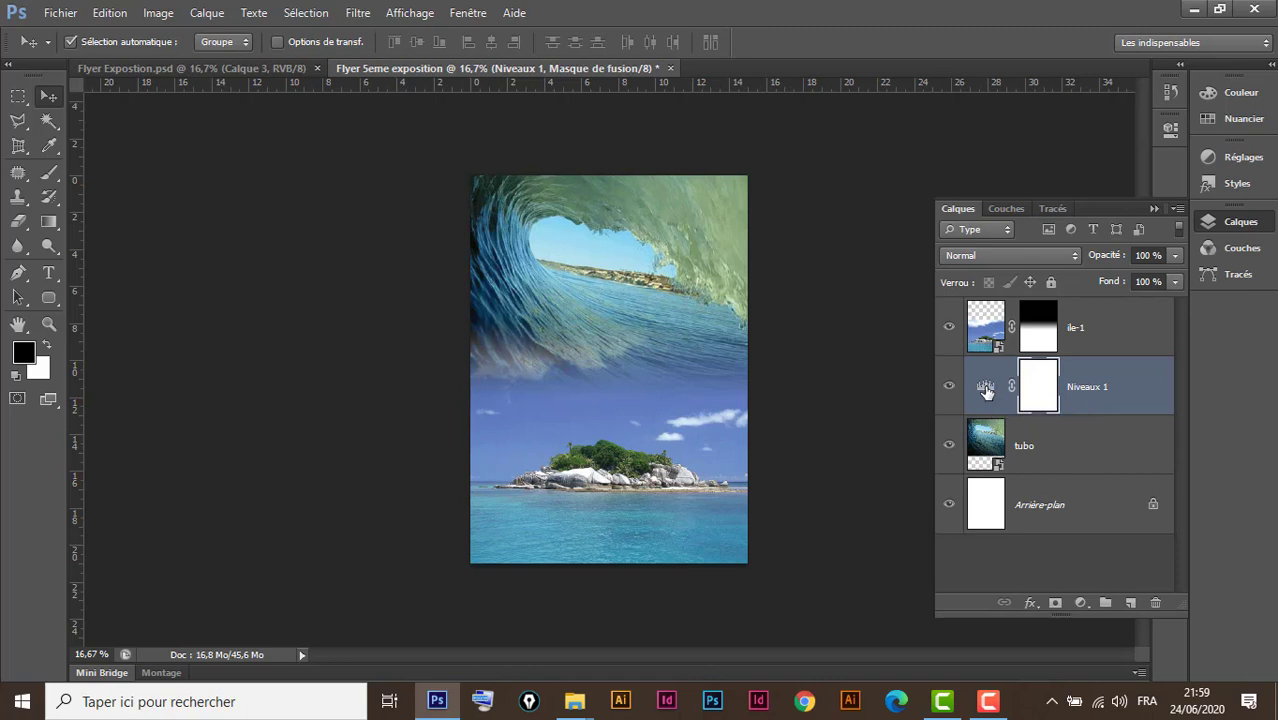
double_click(985, 389)
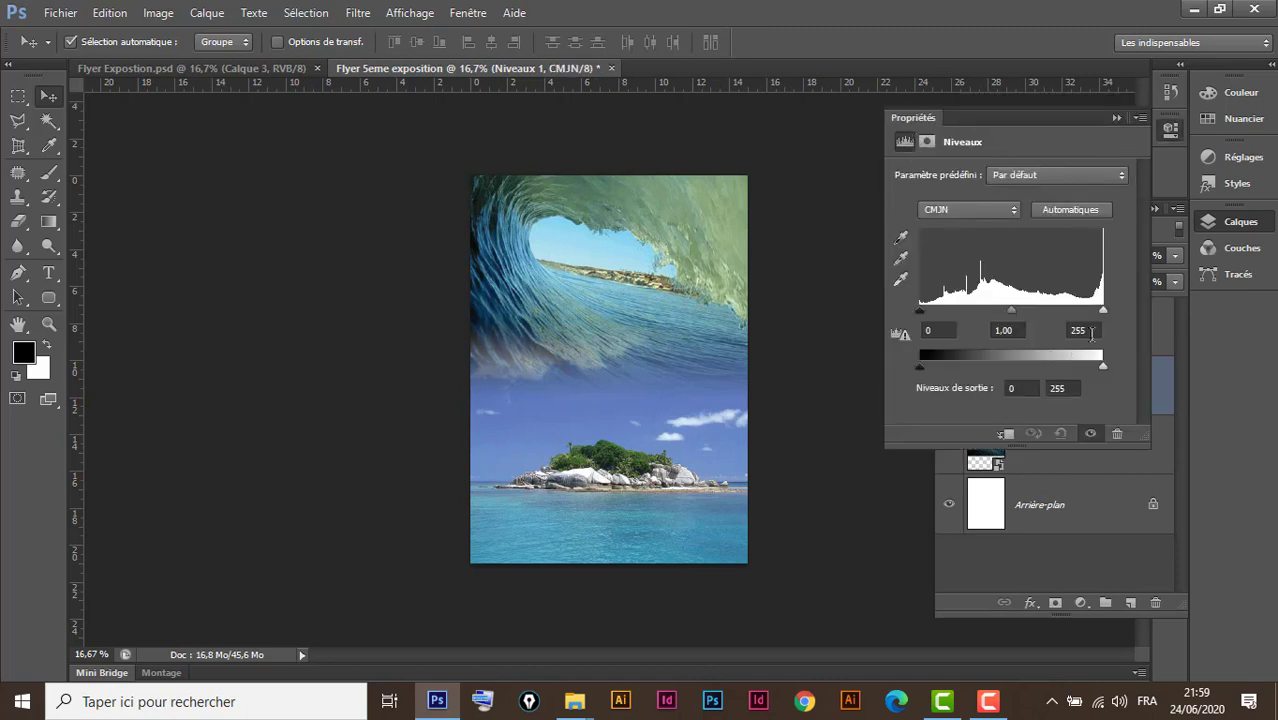
Set the Niveaux 1 white input to 234 to brighten the collage, then view the finished flyer
mouse_move(1103, 311)
left_mouse_down()
mouse_move(1067, 312)
mouse_move(1108, 312)
left_mouse_up()
mouse_move(1104, 311)
left_mouse_down()
mouse_move(1073, 312)
mouse_move(1106, 310)
left_mouse_up()
left_click_drag(922, 313, 962, 316)
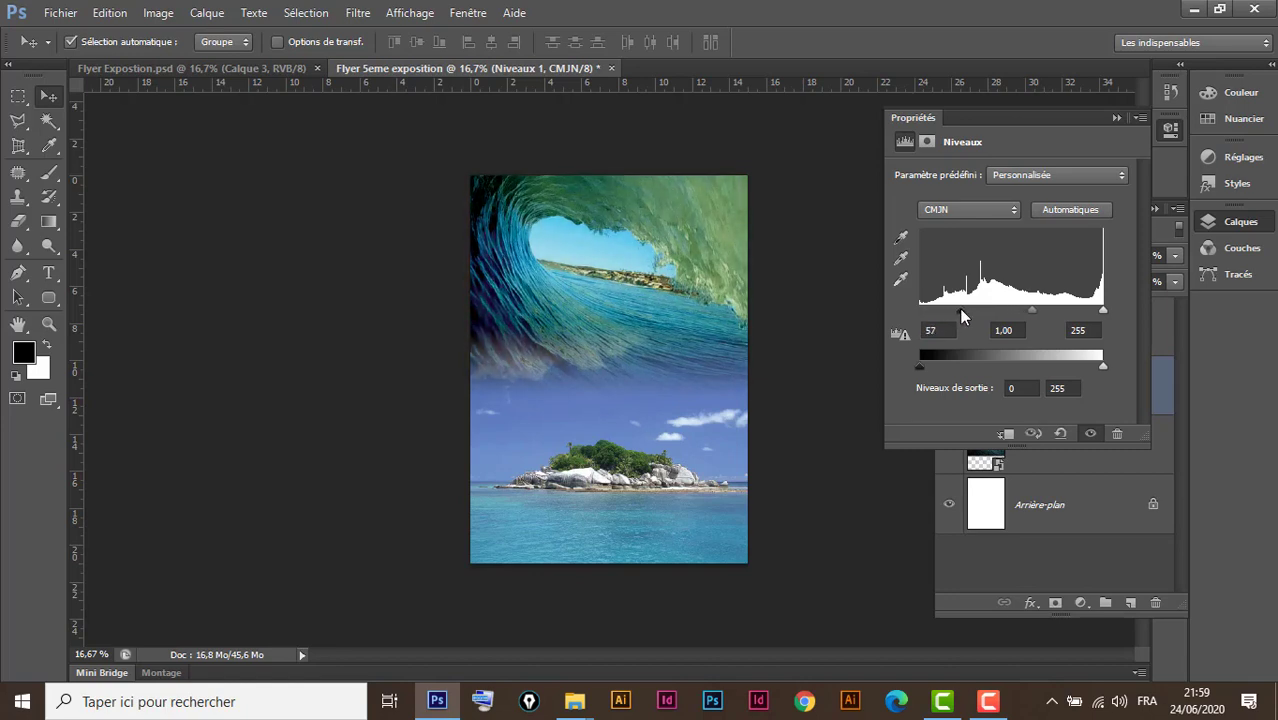
left_click_drag(964, 316, 917, 318)
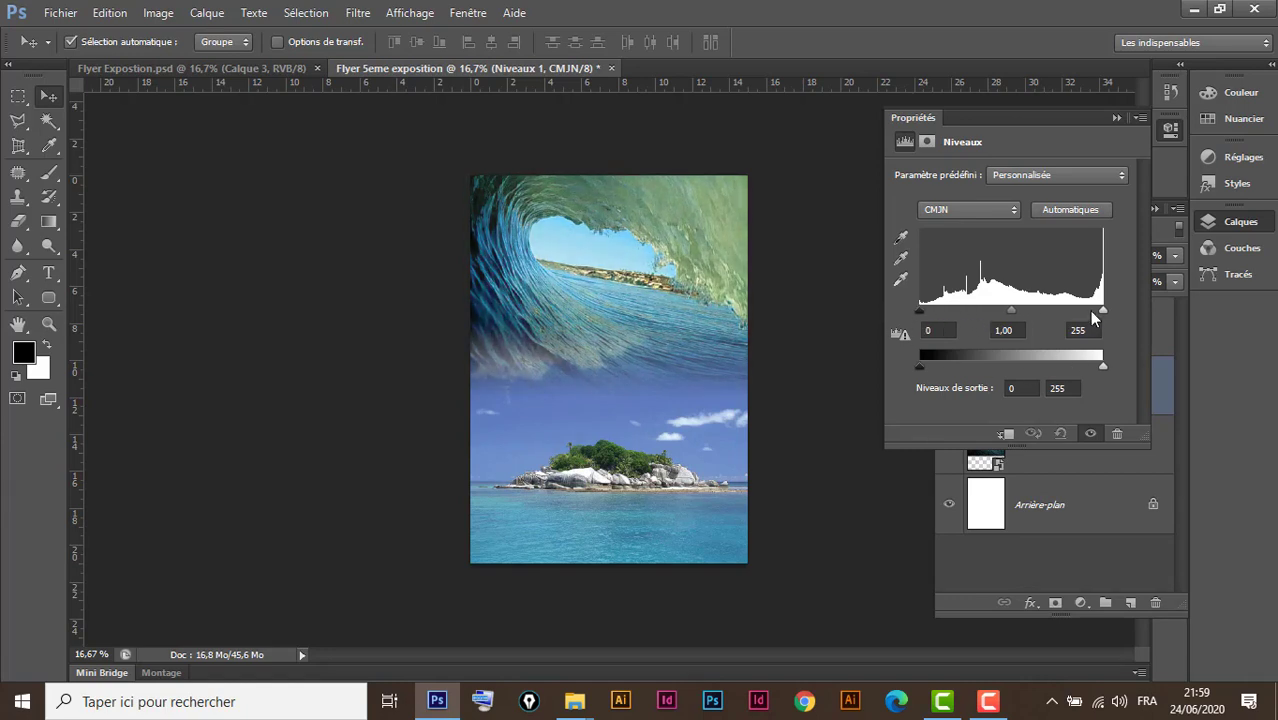
left_click_drag(1104, 309, 1090, 309)
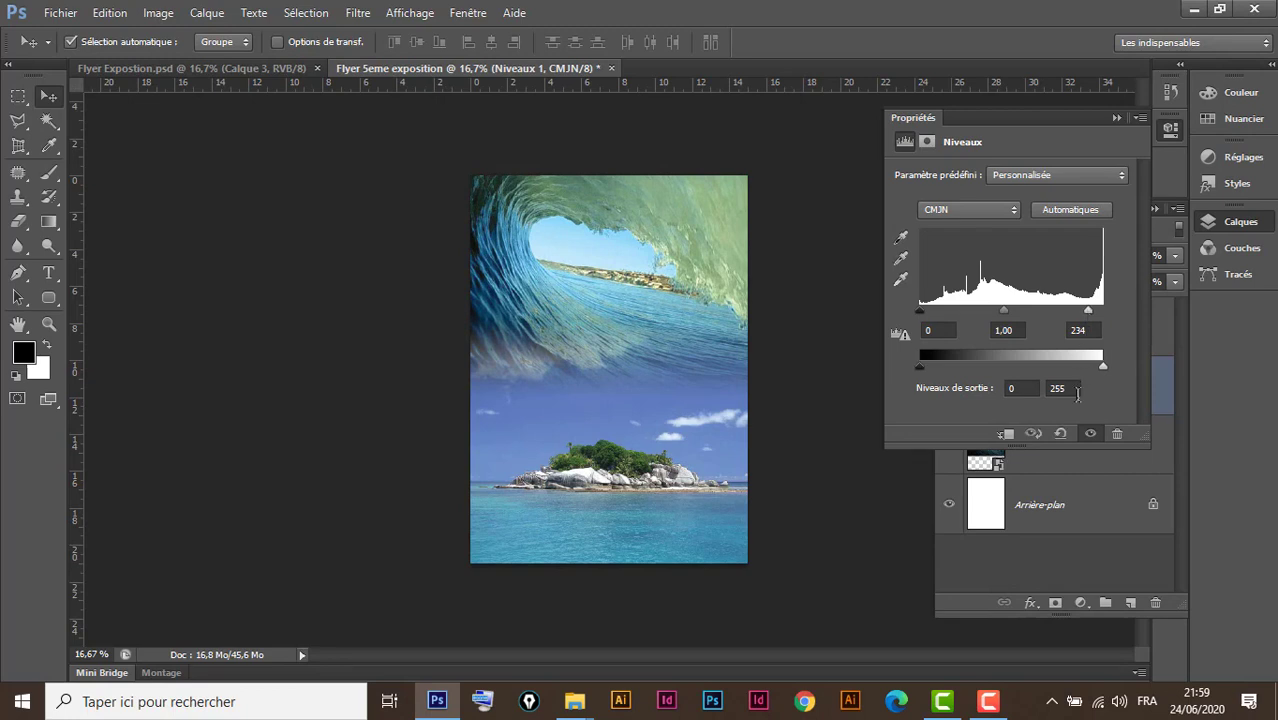
left_click(1117, 119)
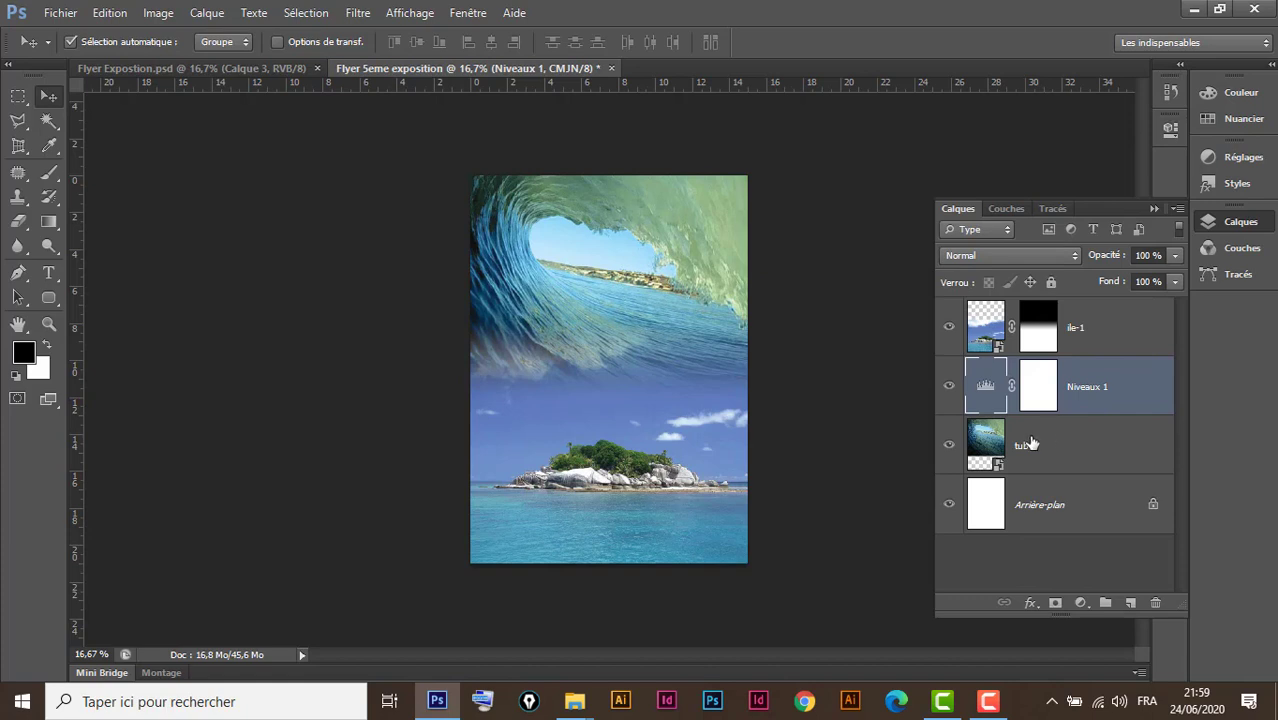
left_click(1132, 327)
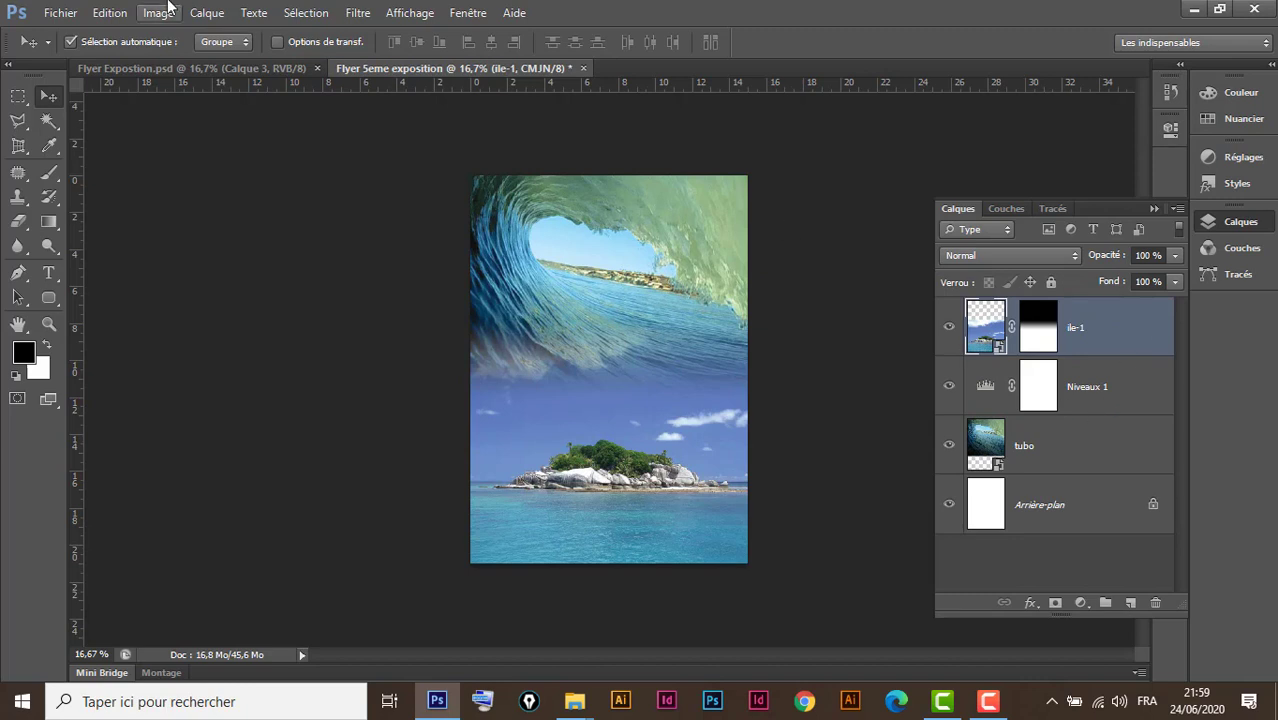
left_click(205, 69)
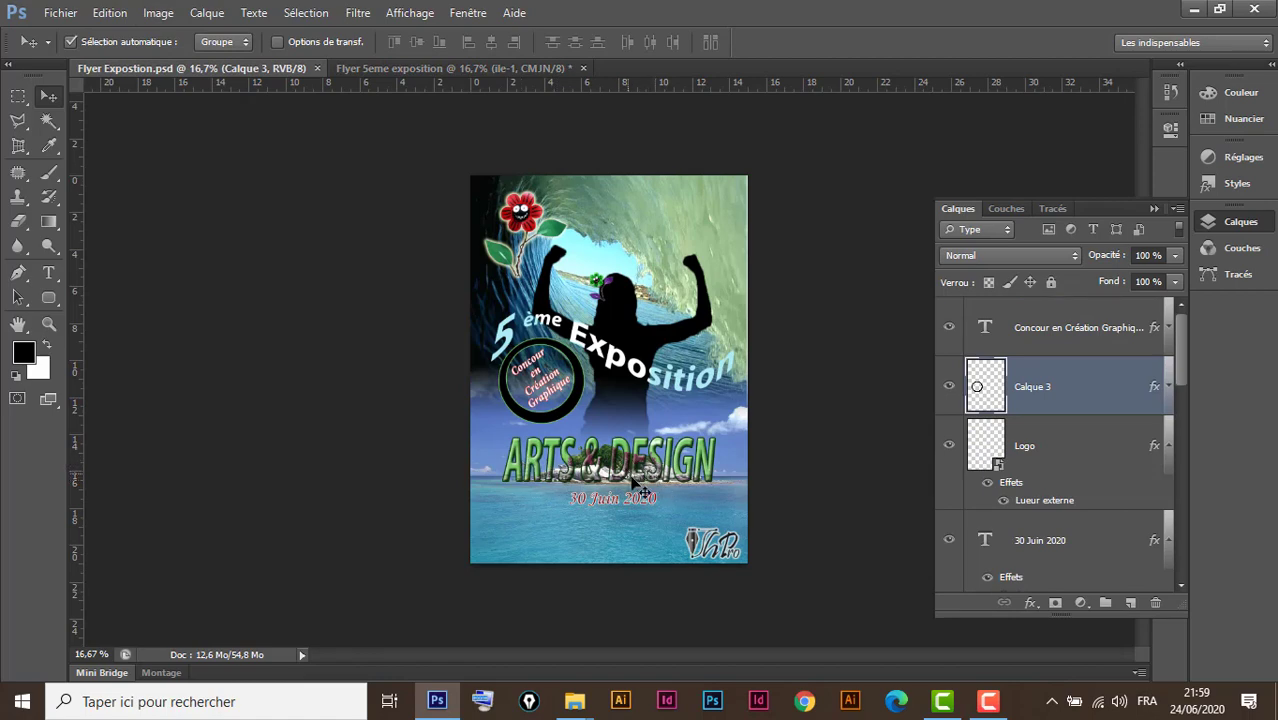
scroll(632, 485, "up", 1)
scroll(625, 483, "up", 1)
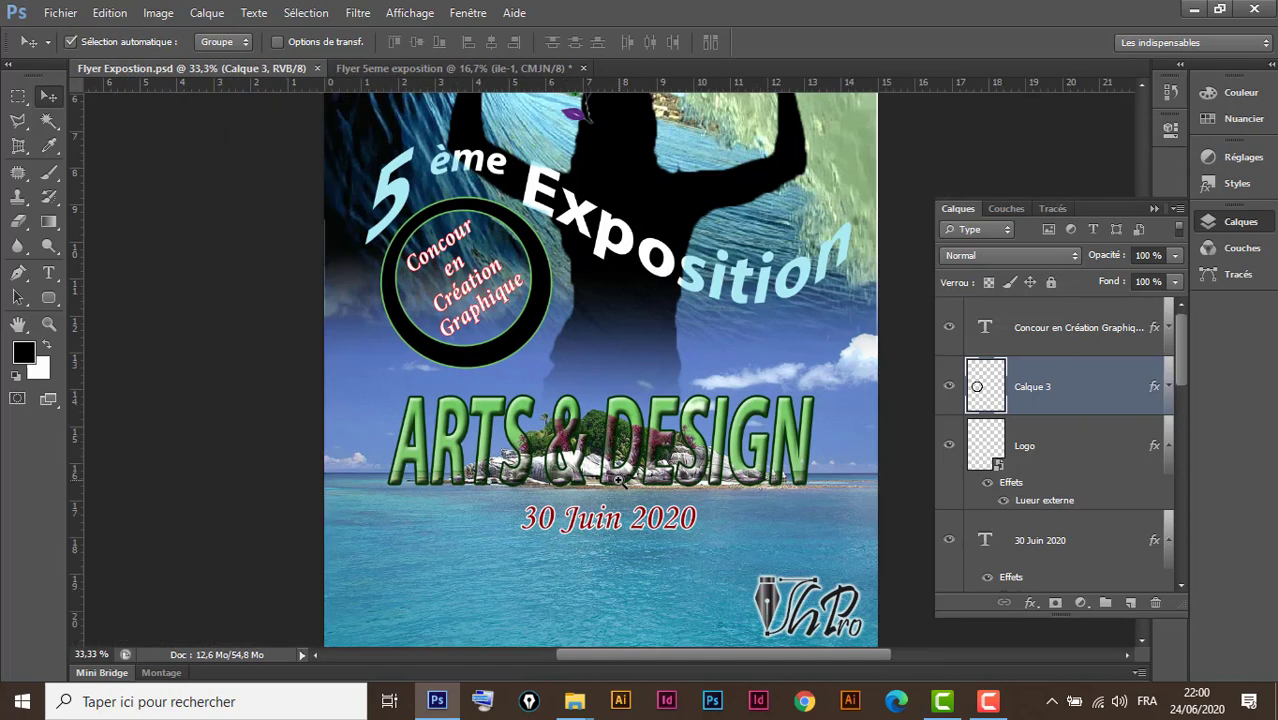
scroll(620, 481, "up", 1)
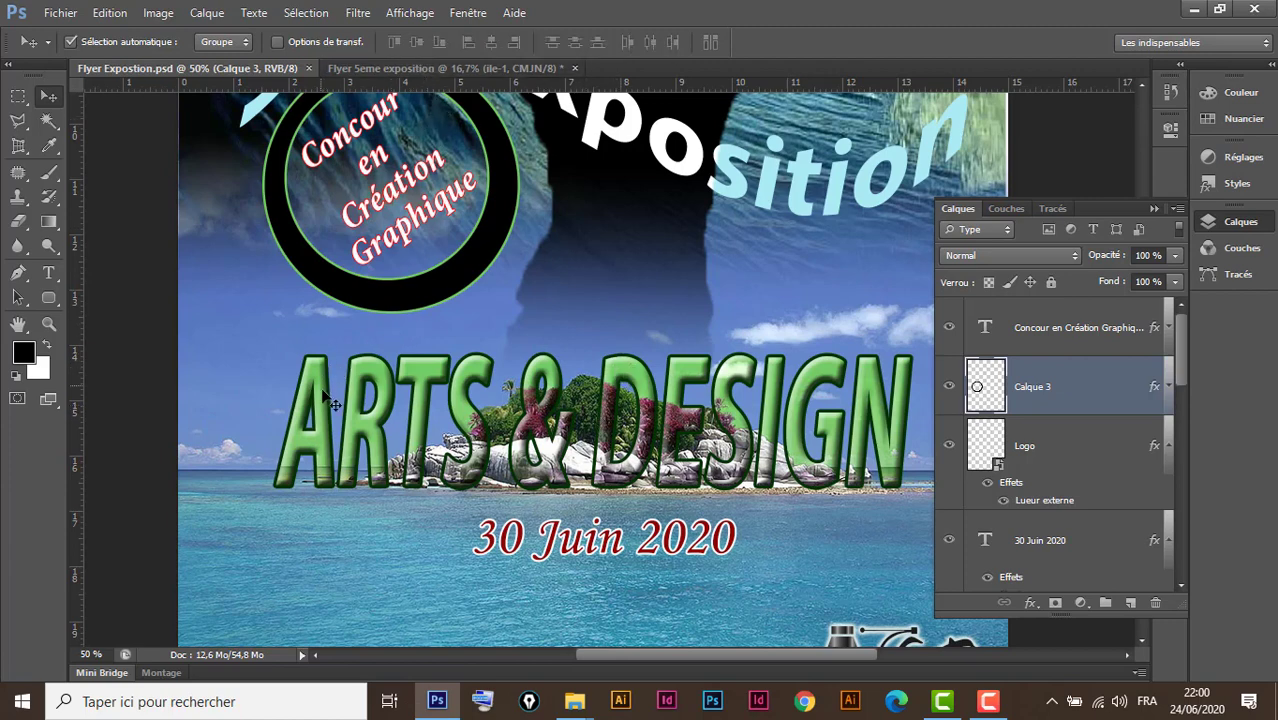
Type the title 'ARTS & DESIGN' over the island and nudge it slightly down-right
left_click(459, 67)
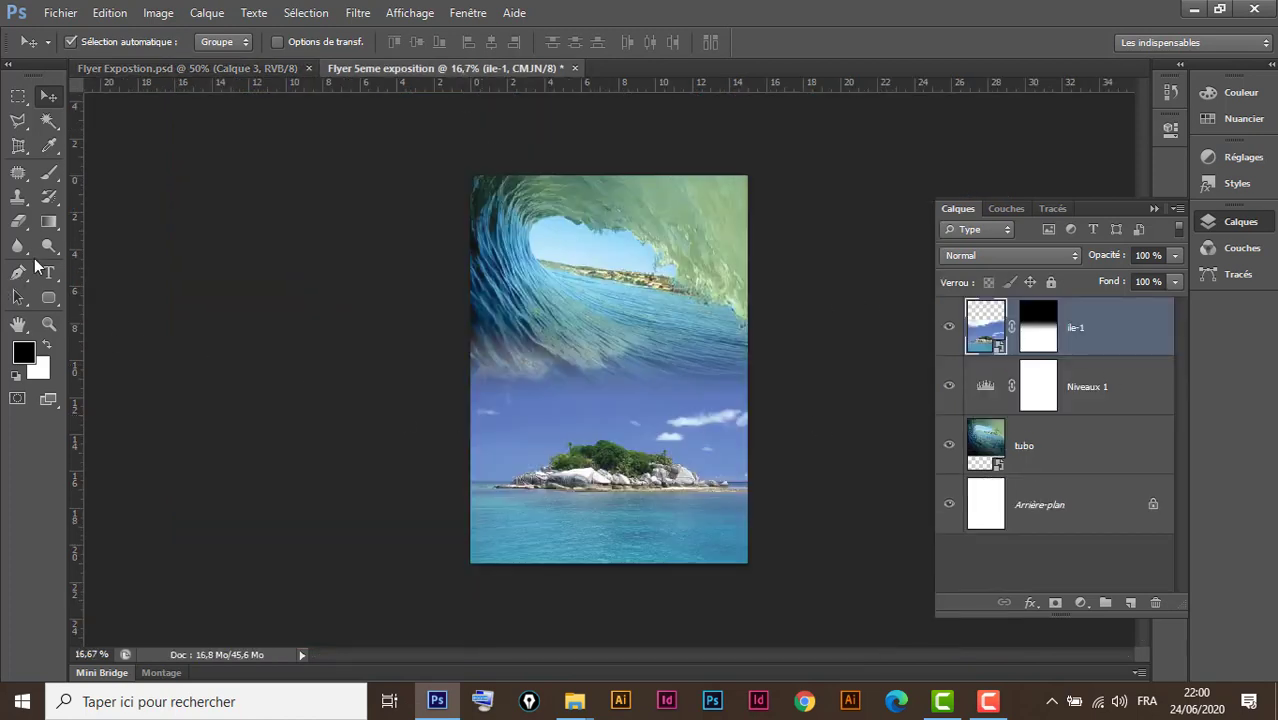
left_click(50, 276)
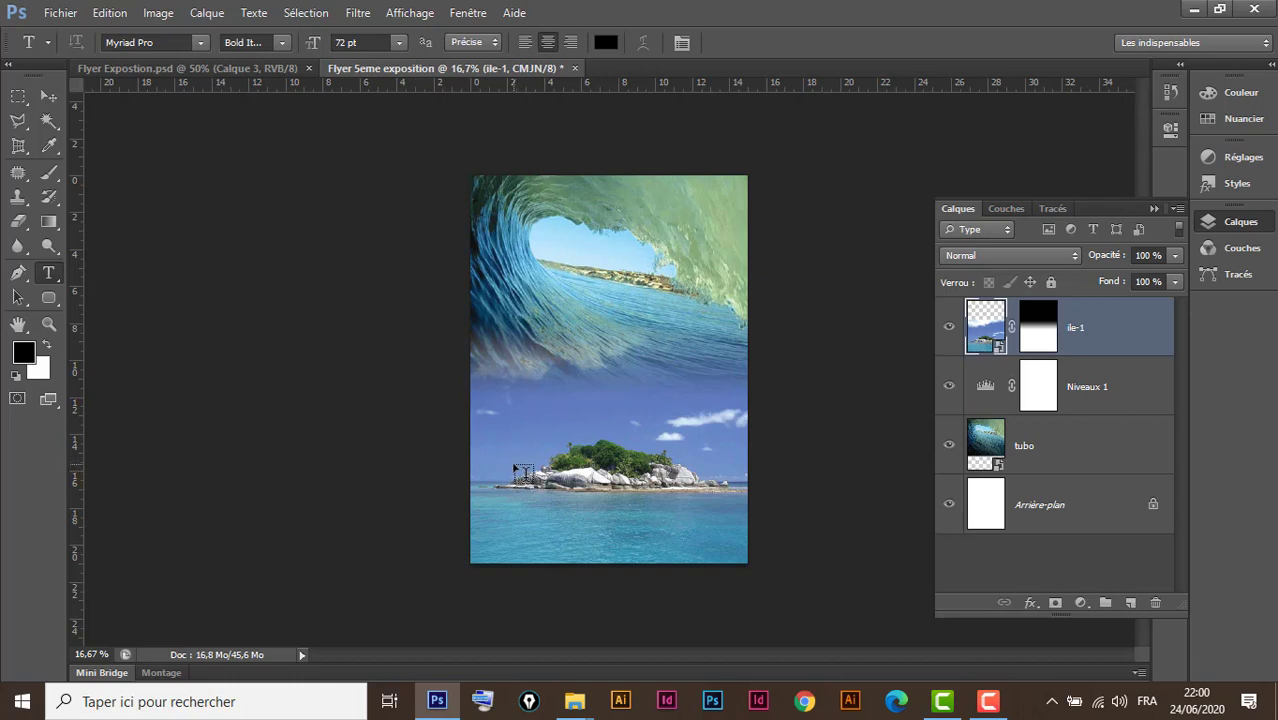
left_click(517, 468)
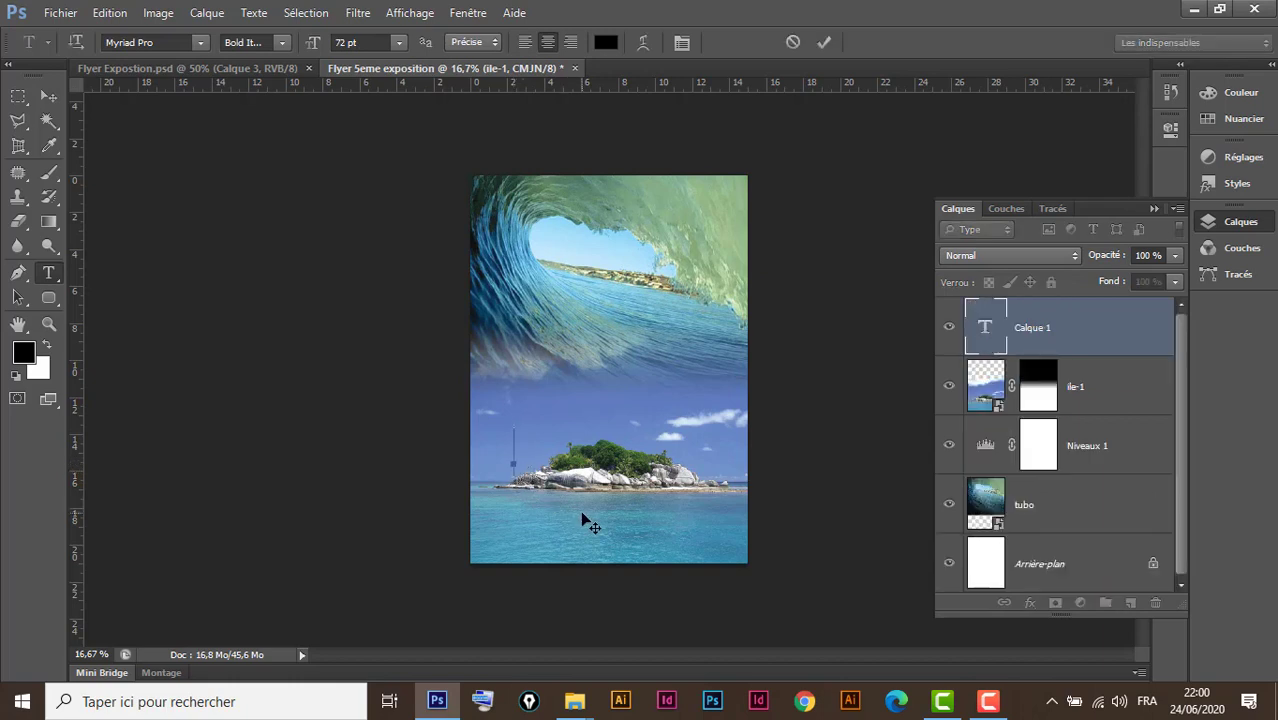
type("A")
type("RTS")
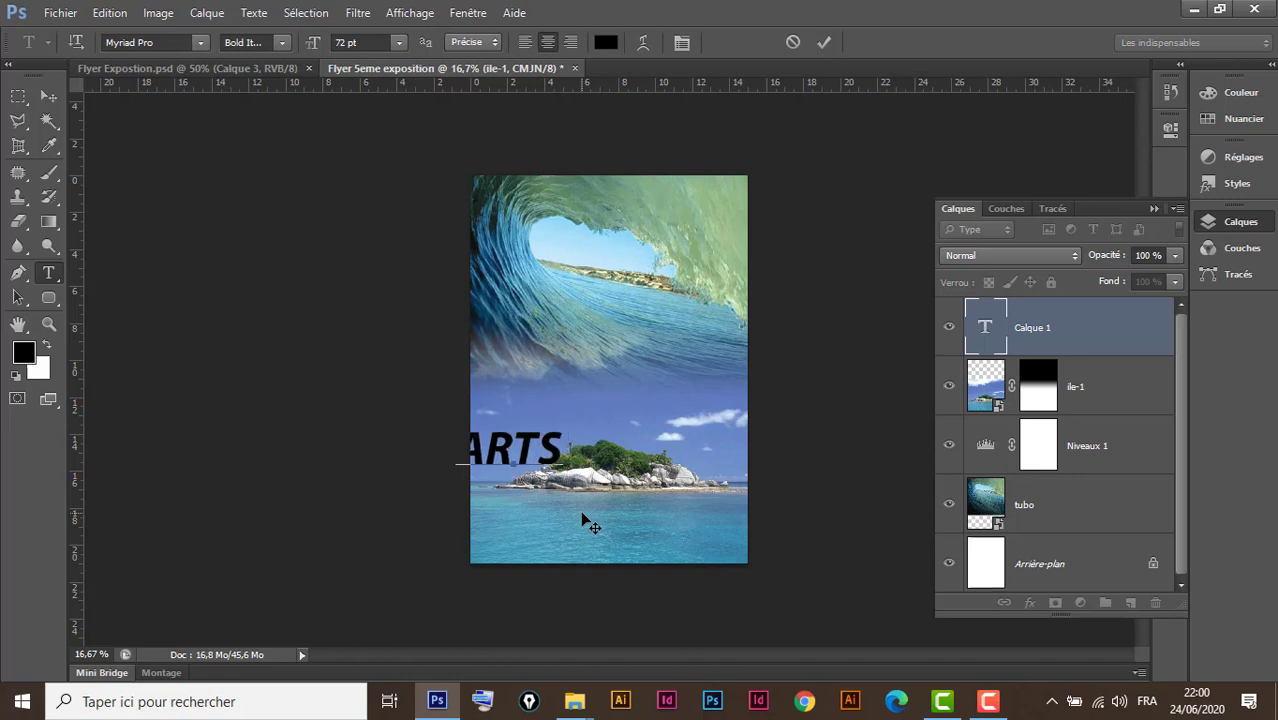
type(" 1")
key("BackSpace")
type("&")
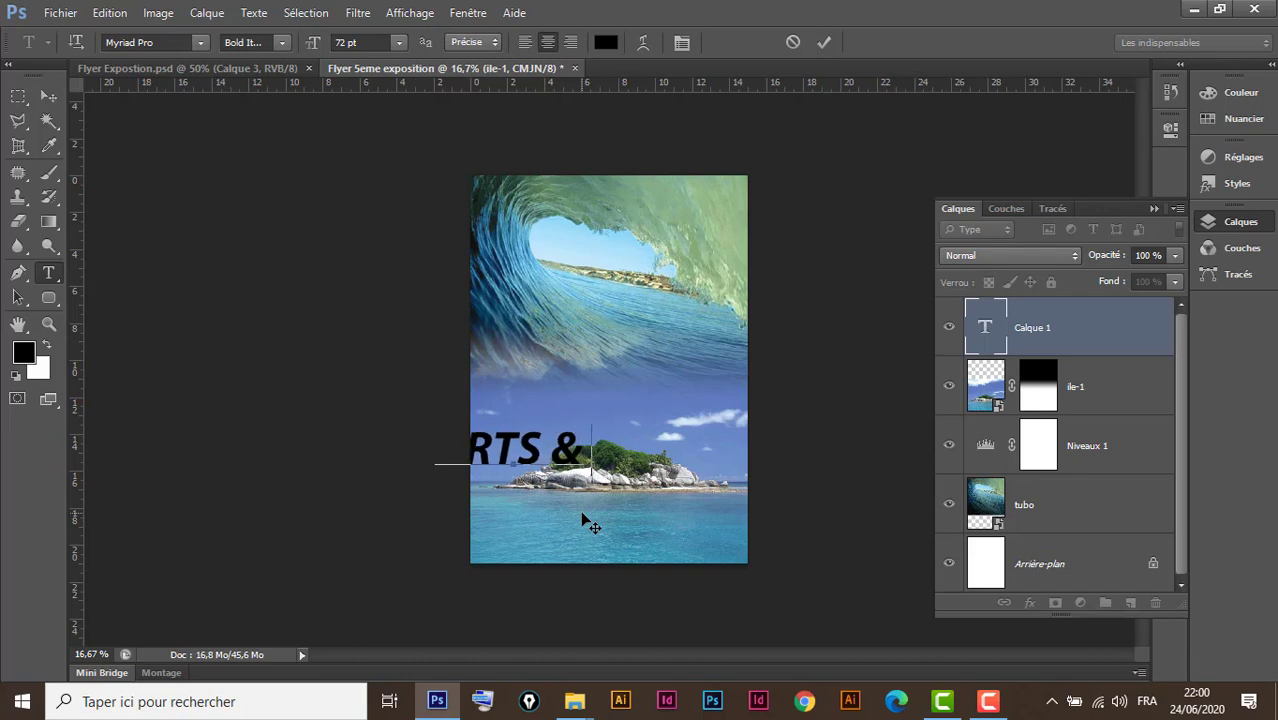
type(" DESI")
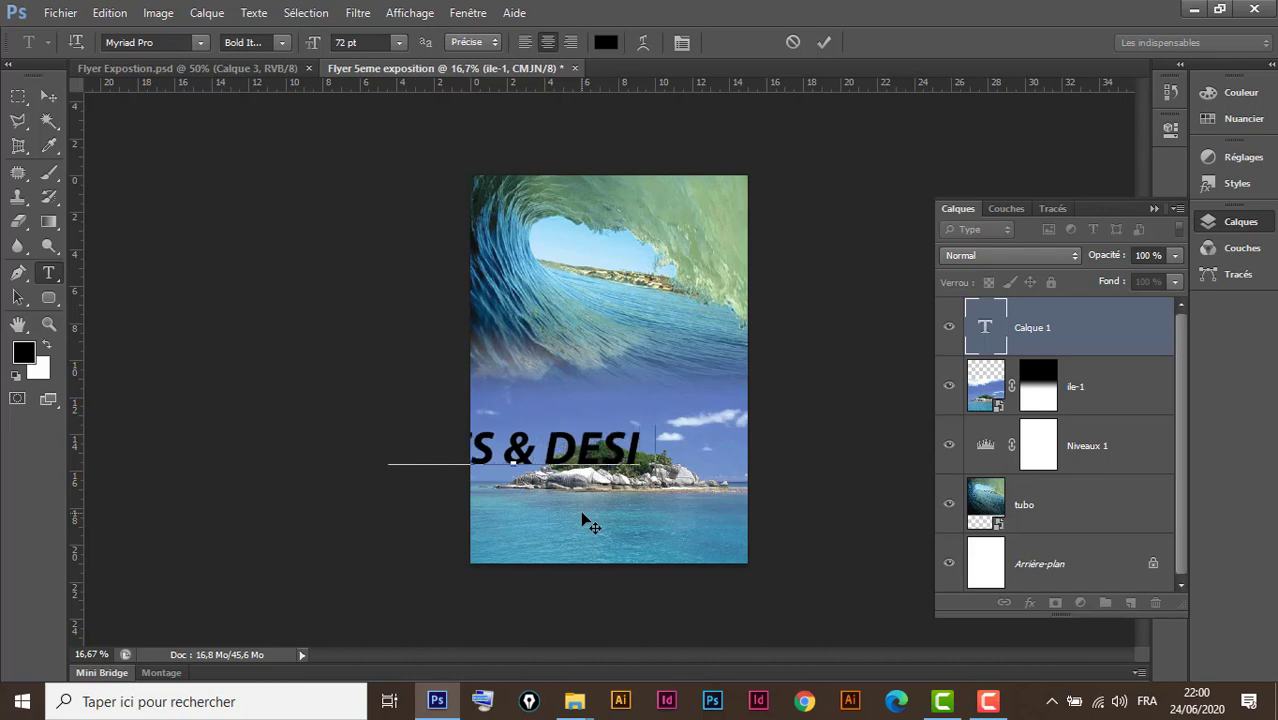
type("GN")
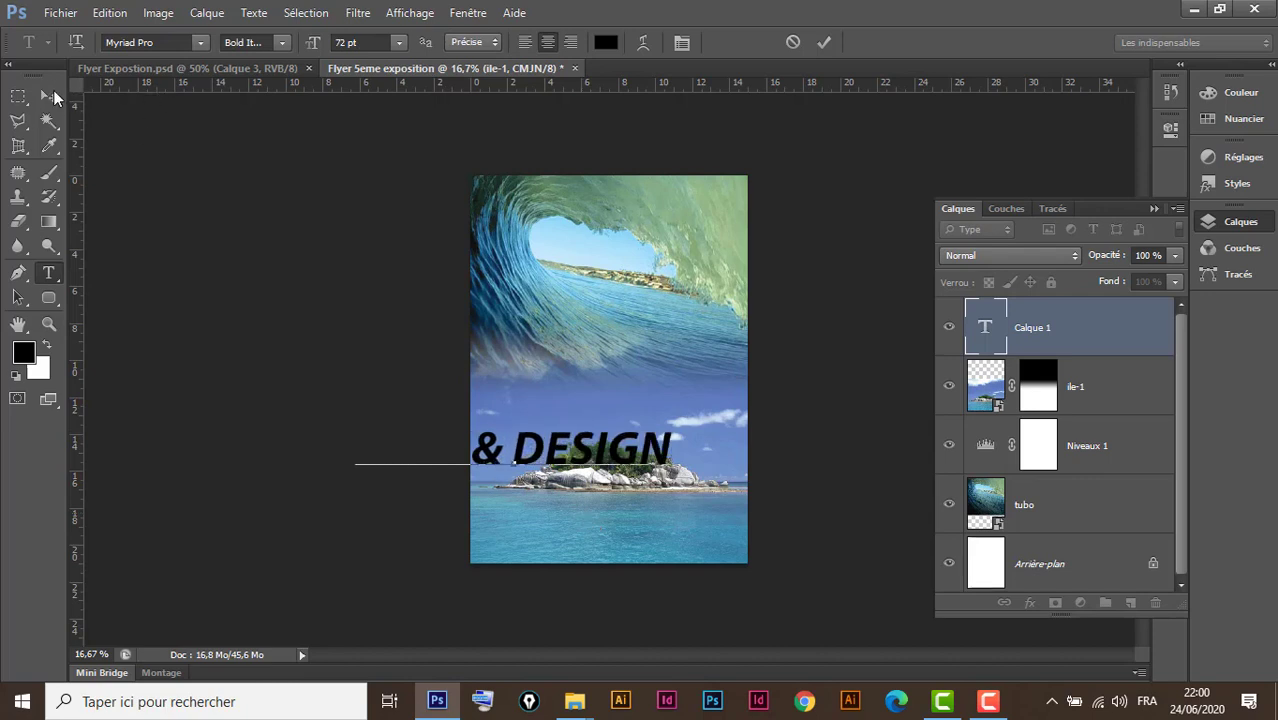
left_click(50, 96)
left_click_drag(580, 459, 641, 480)
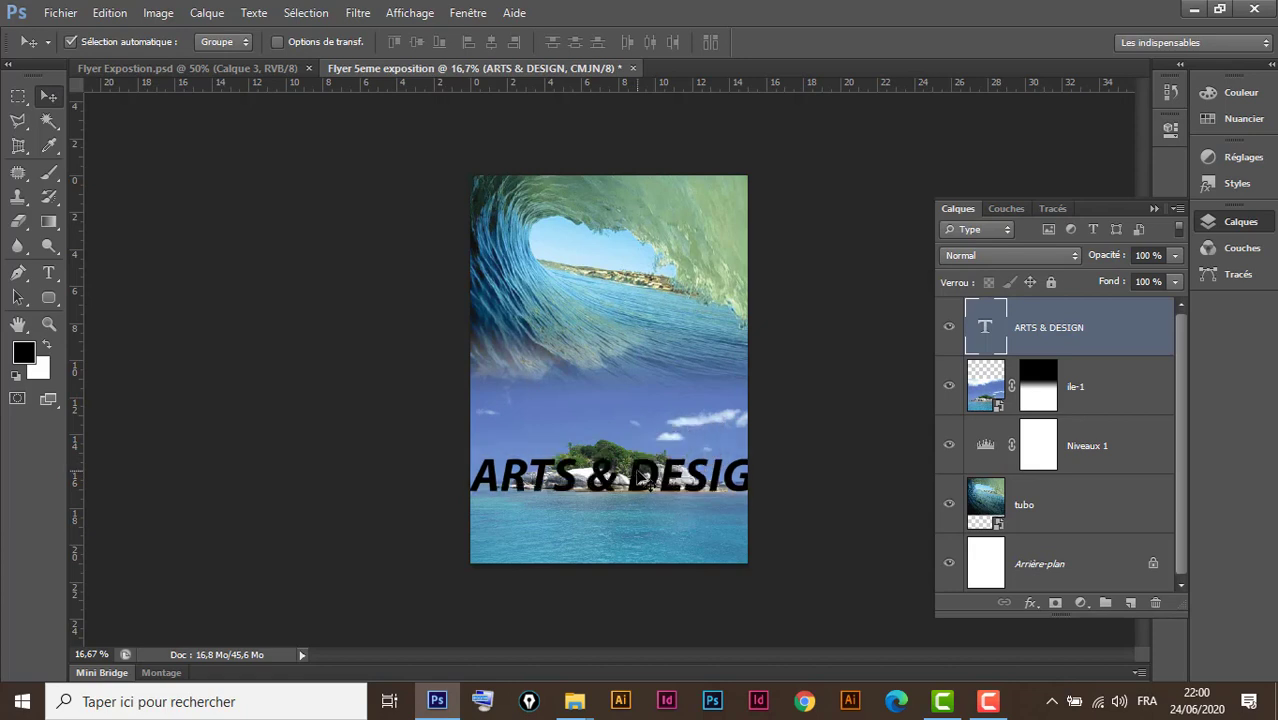
Scale the ARTS & DESIGN title to 76.08% width and 140.45% height, kept within the page
key("ctrl+plus")
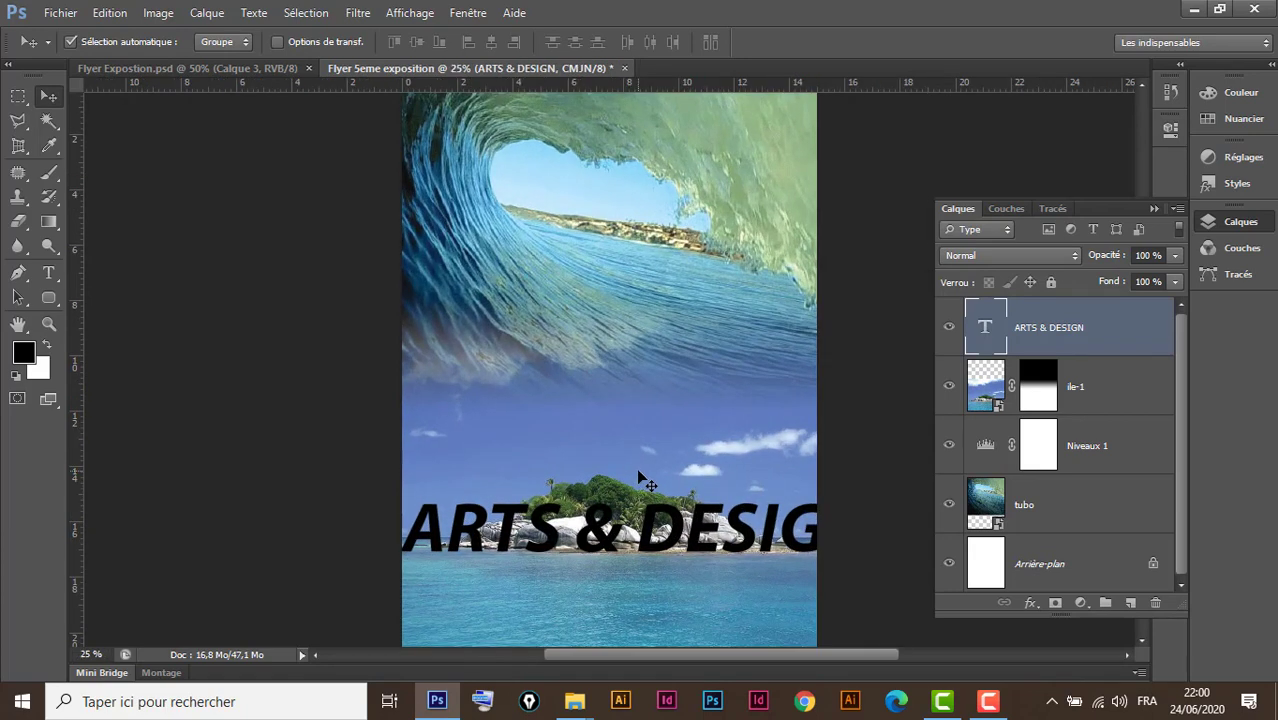
key("ctrl+t")
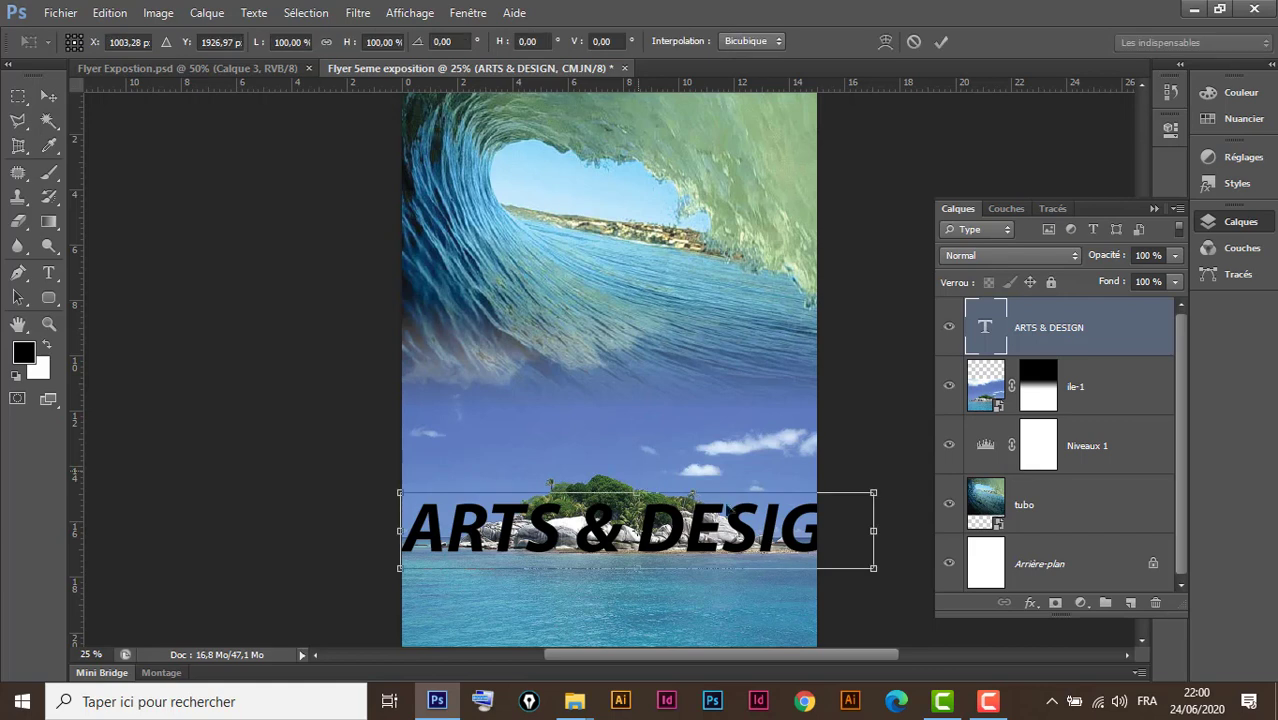
left_click_drag(873, 531, 778, 531)
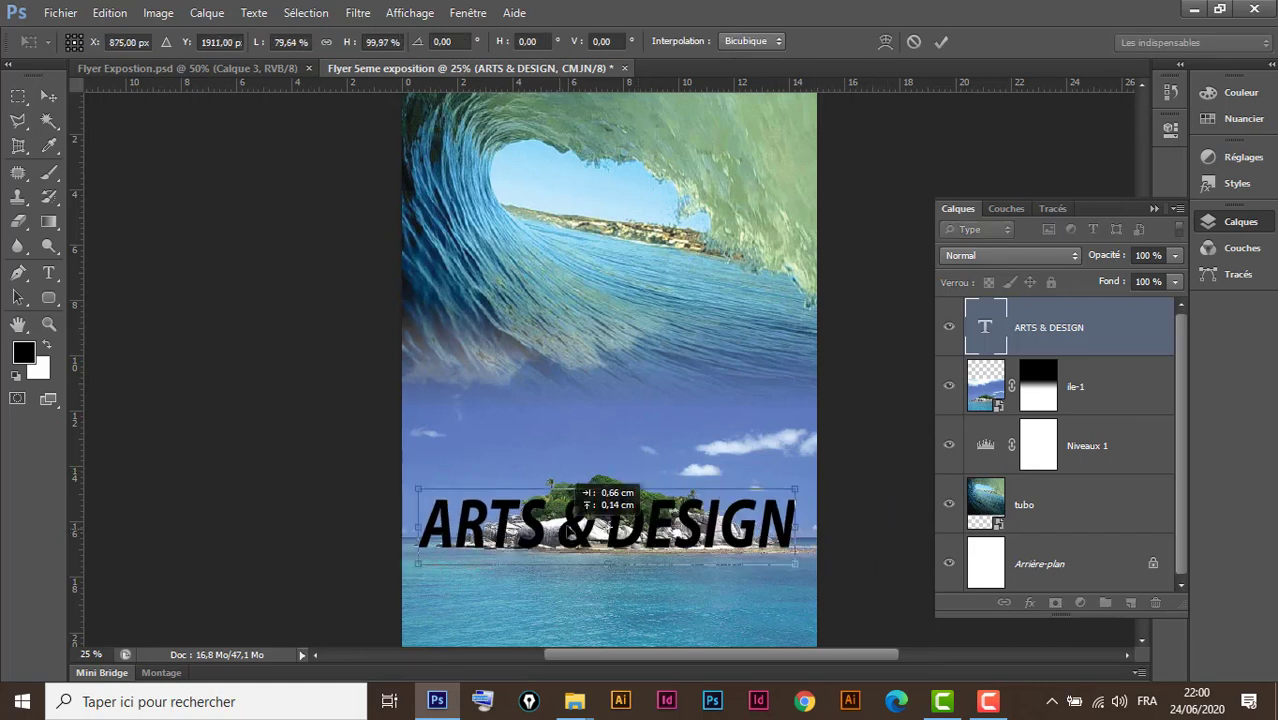
left_click_drag(548, 537, 566, 530)
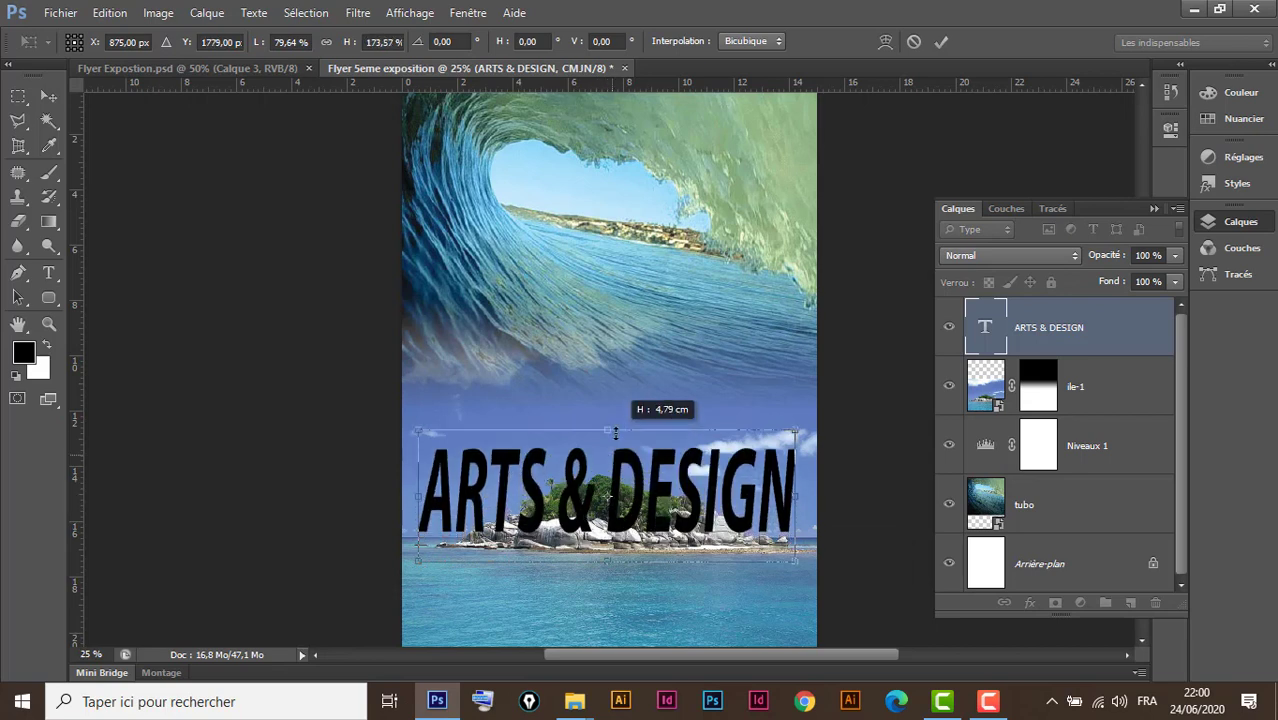
left_click_drag(607, 486, 607, 455)
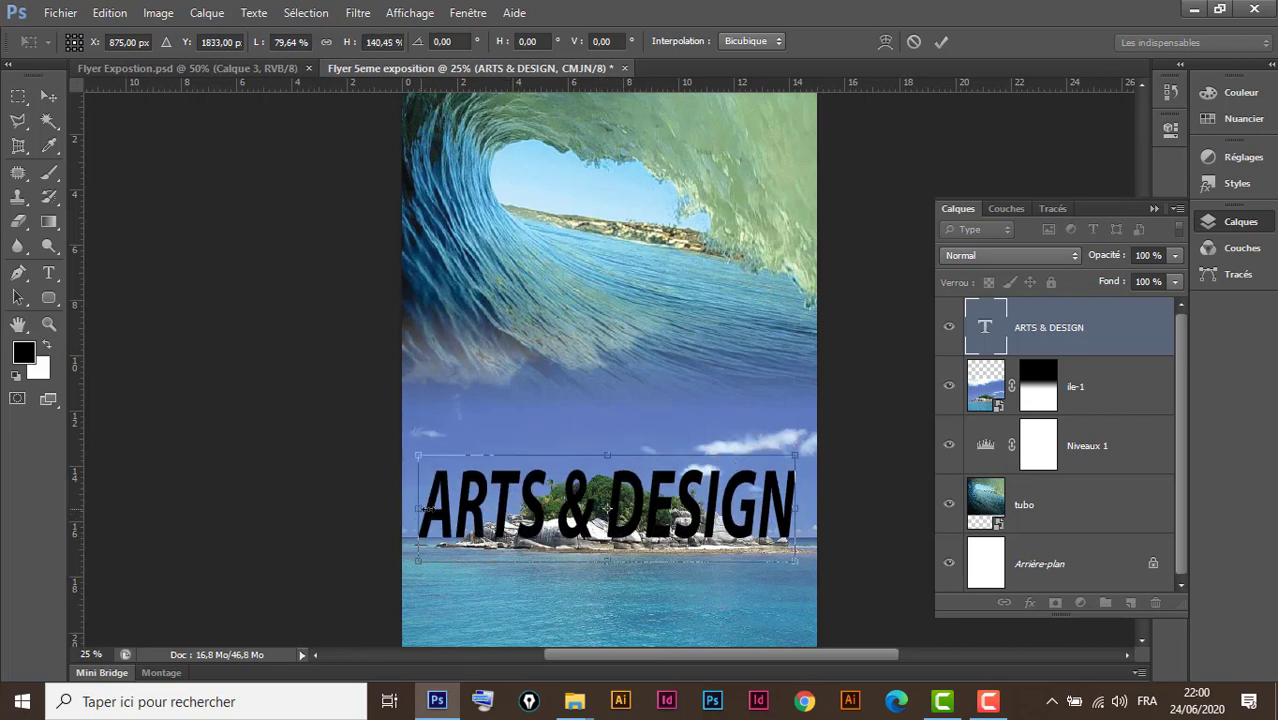
left_click_drag(426, 508, 443, 508)
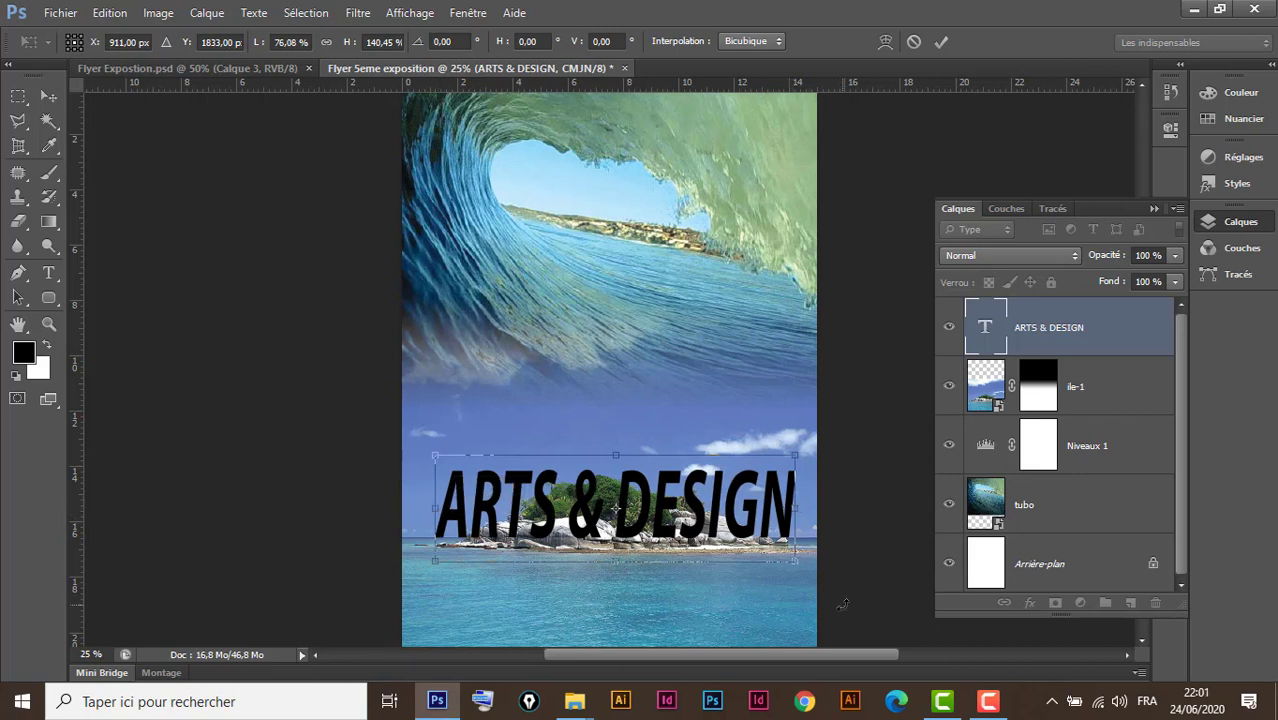
key("Return")
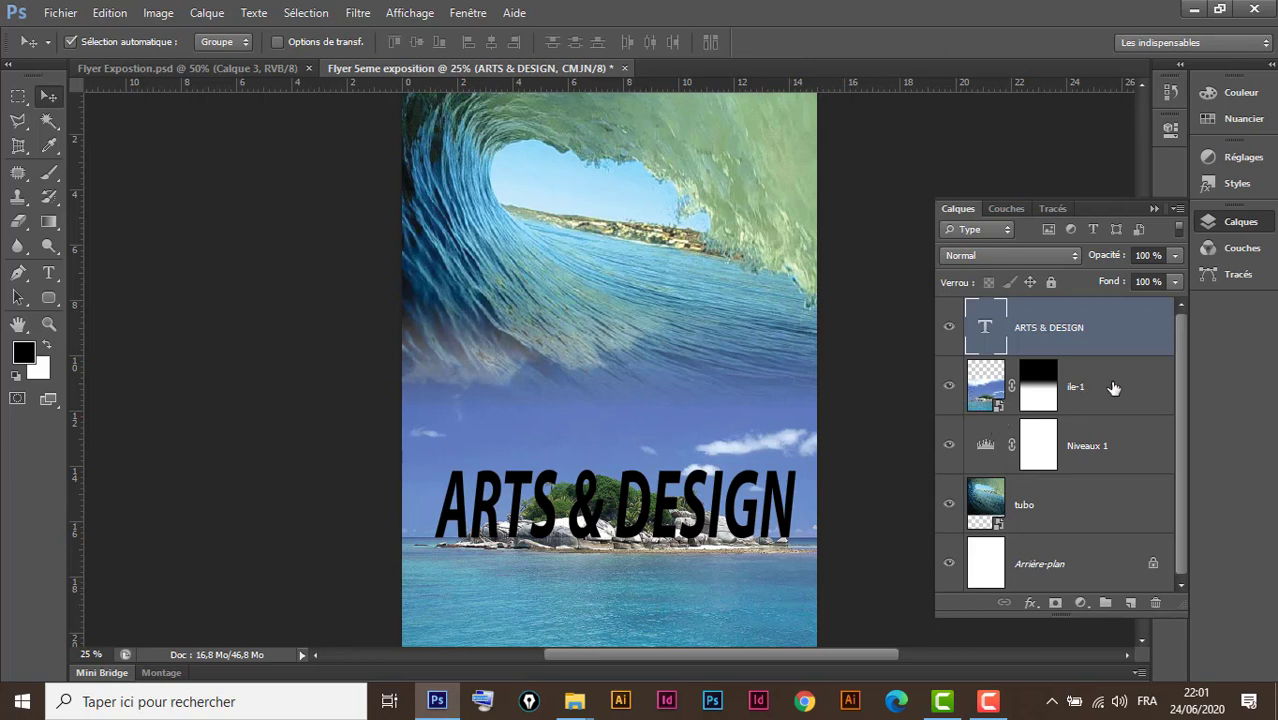
Duplicate the ile-1 layer, move the copy above ARTS & DESIGN, and delete its mask
left_click(1114, 388)
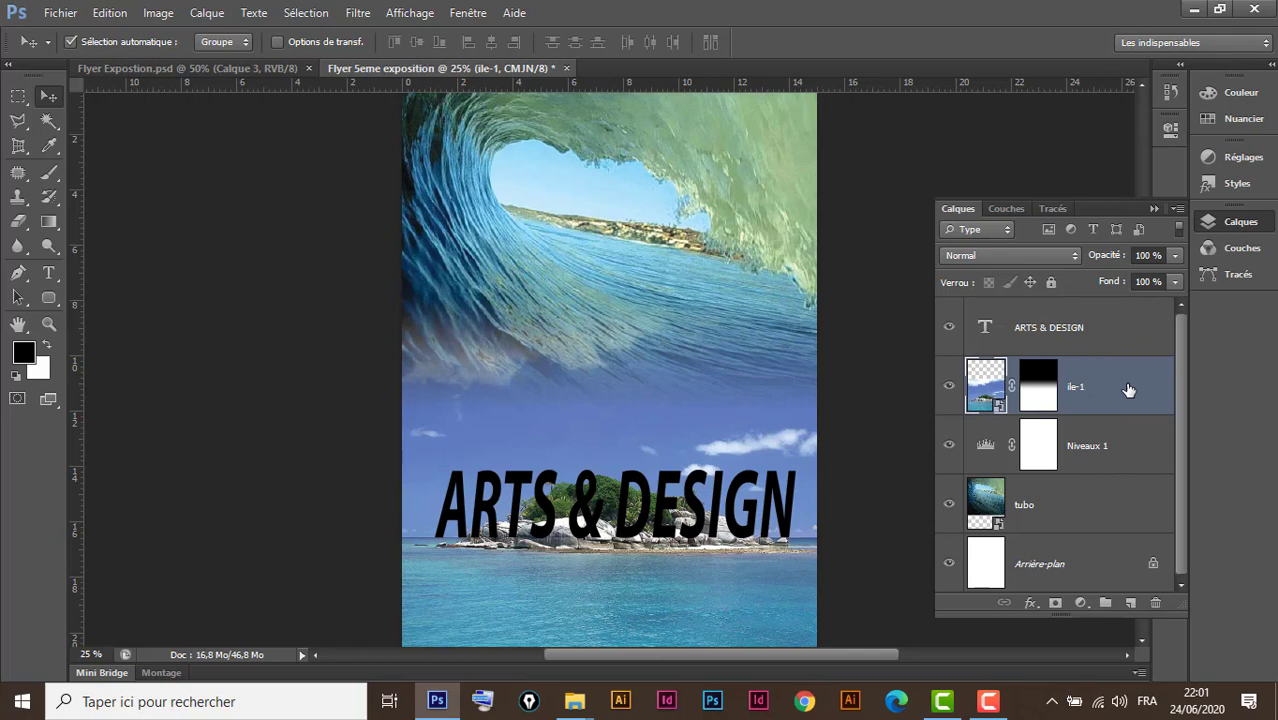
key("ctrl+j")
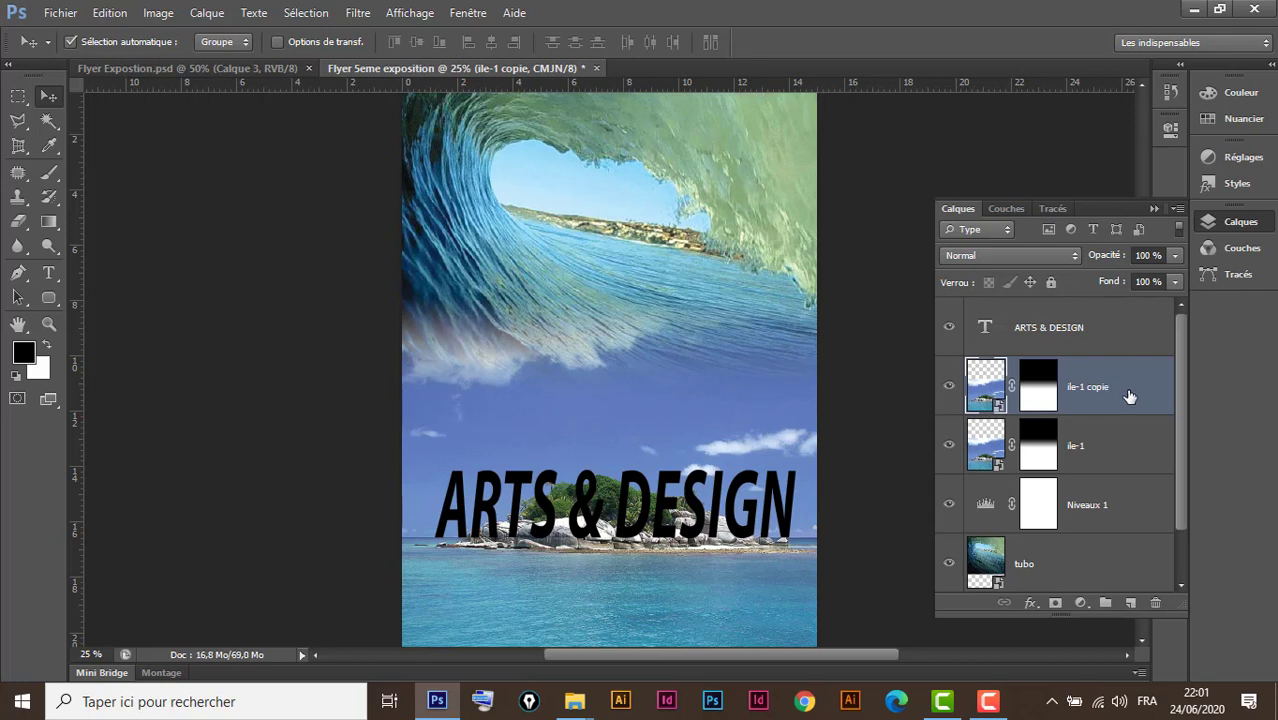
left_click_drag(1129, 397, 1130, 318)
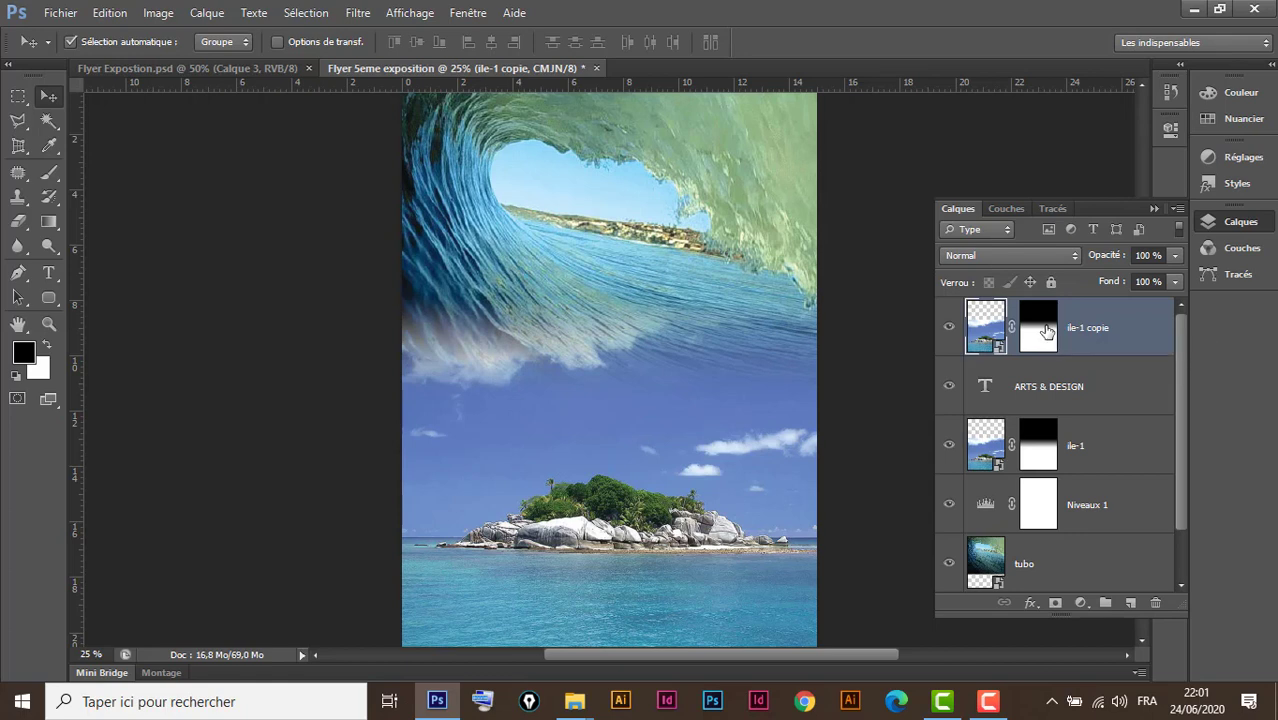
mouse_move(1045, 332)
left_mouse_down()
mouse_move(1157, 570)
mouse_move(1155, 603)
left_mouse_up()
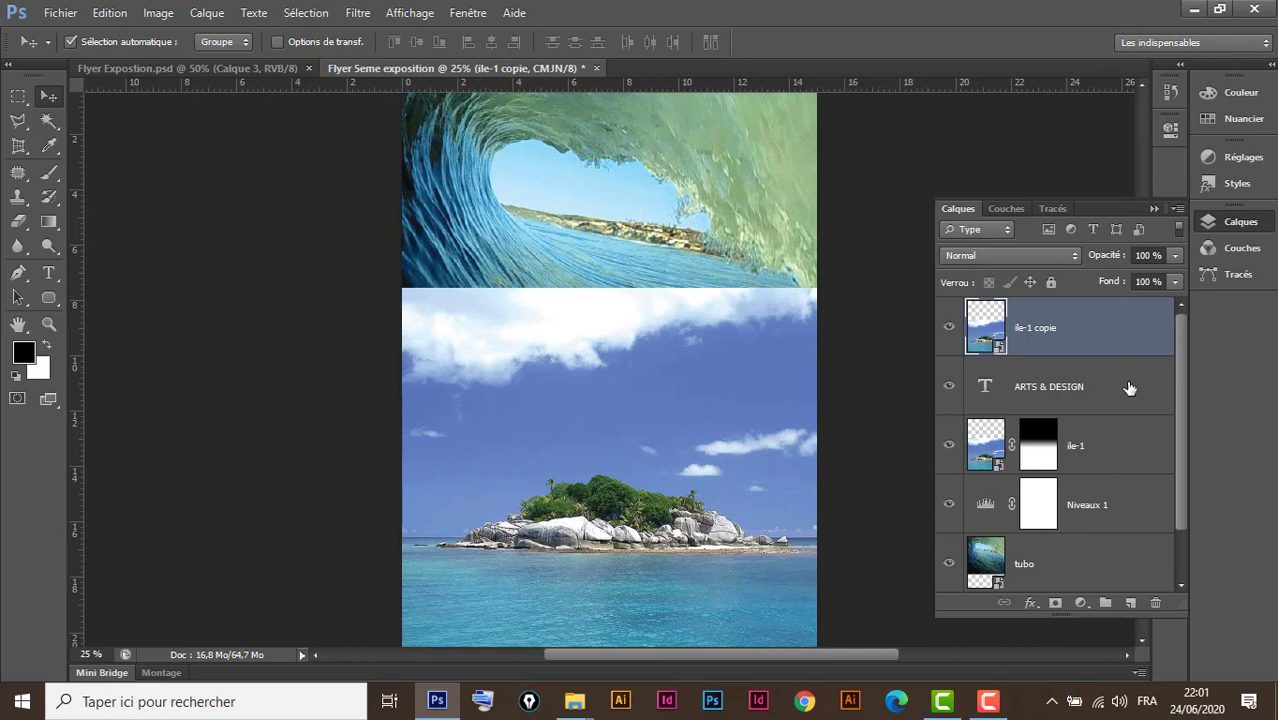
Clip the ile-1 copie layer into the ARTS & DESIGN text with a clipping mask
left_click_drag(1132, 385, 1132, 352)
key("alt")
key("alt")
left_click_drag(1115, 348, 1113, 352)
left_click(1113, 352, "alt")
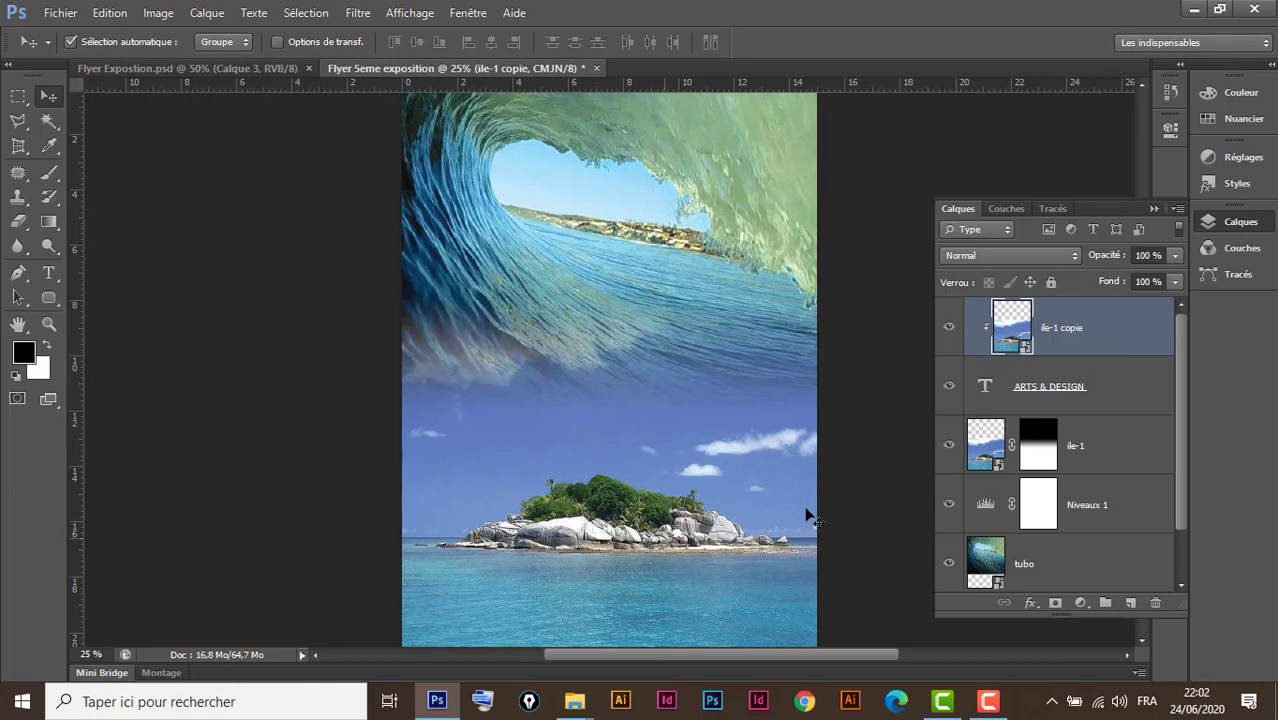
Add a Bevel & Emboss effect to the ARTS & DESIGN text layer
left_click(1128, 398)
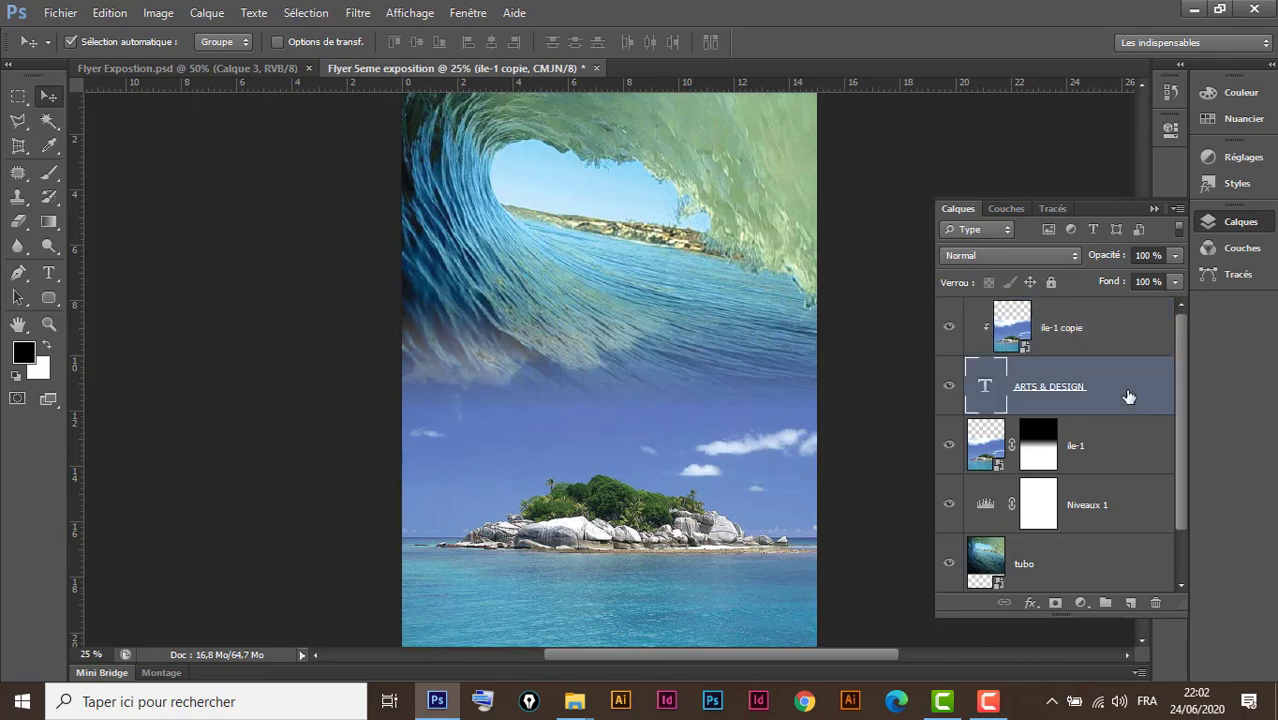
double_click(1128, 397)
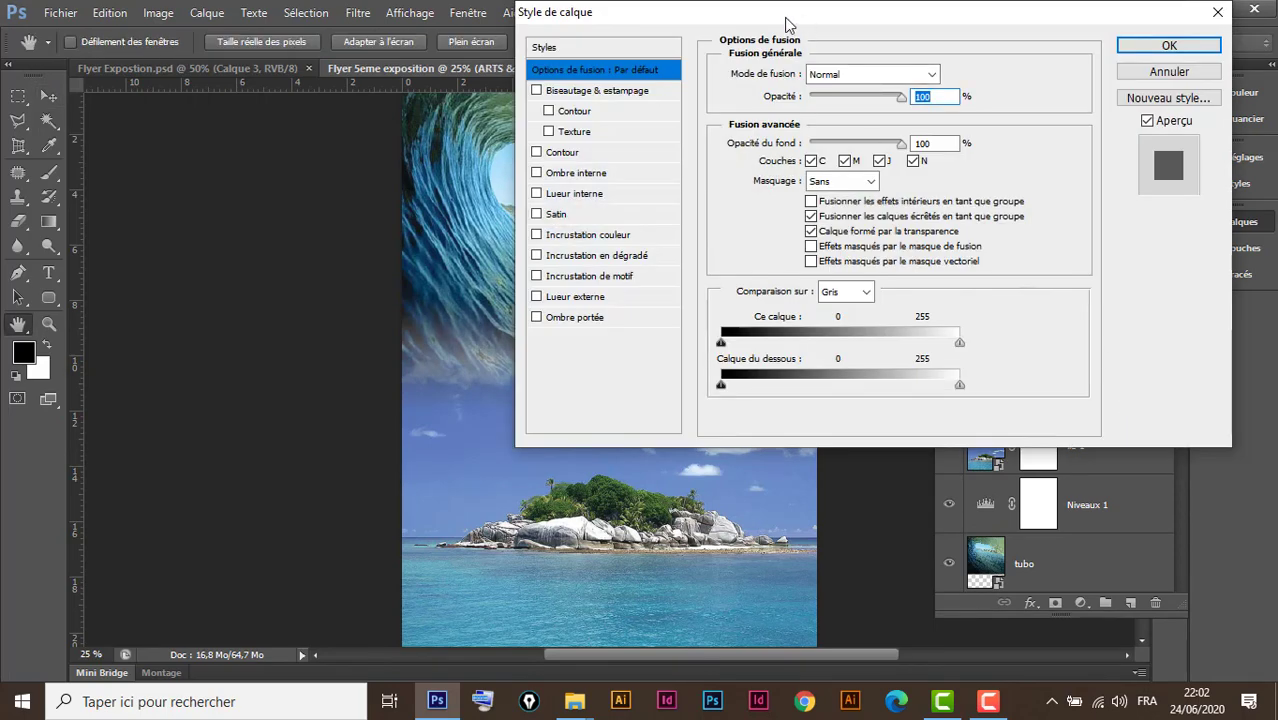
left_click_drag(787, 22, 405, 22)
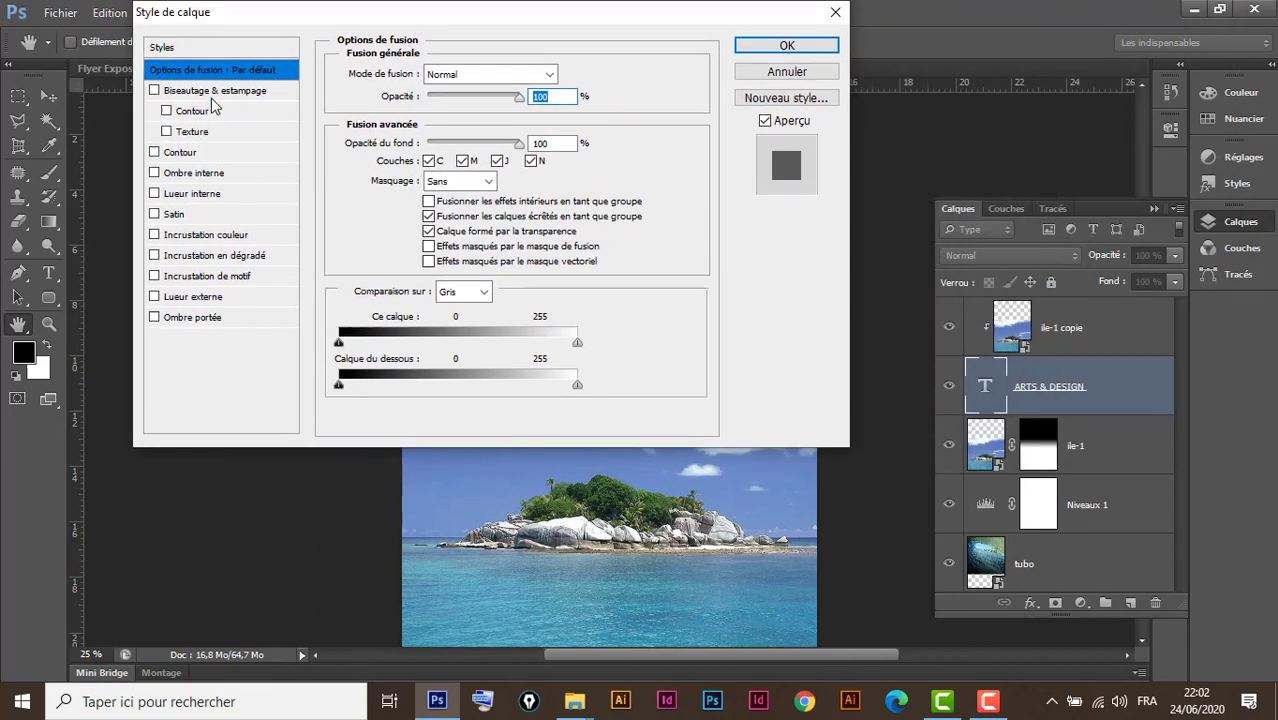
left_click(211, 87)
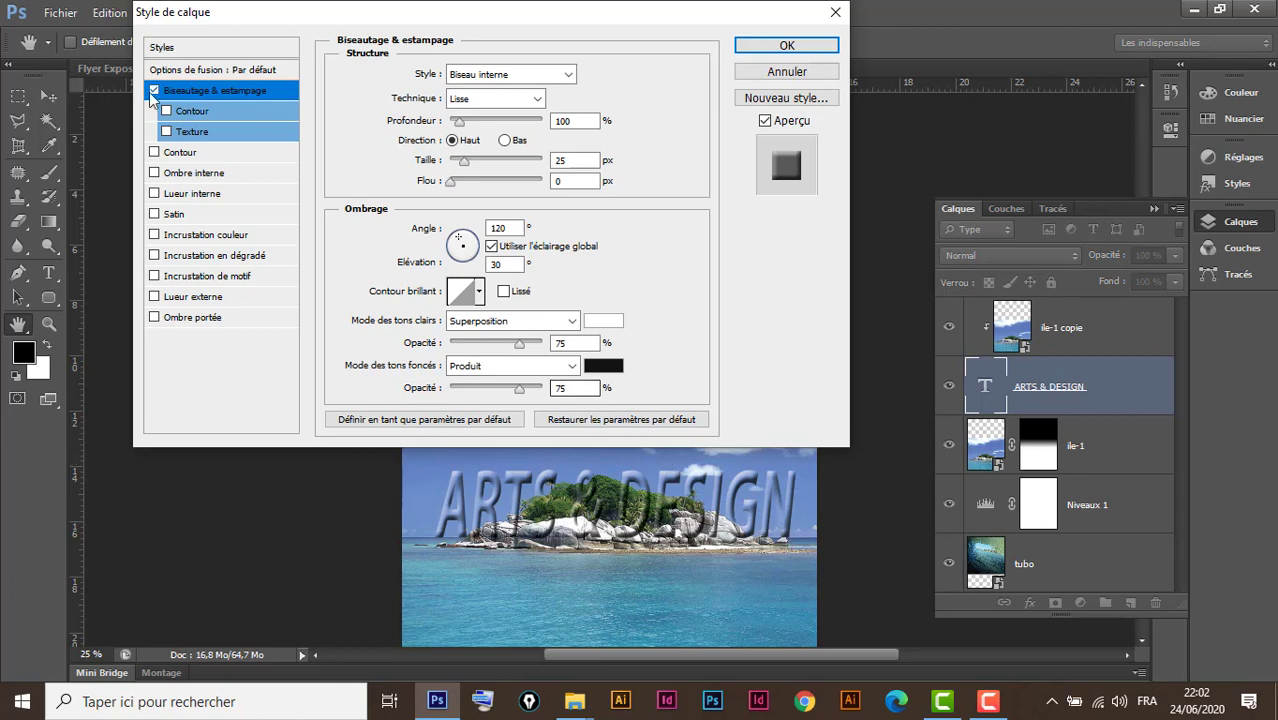
Add a thin dark green Stroke outline to the title and apply the layer style
left_click(198, 153)
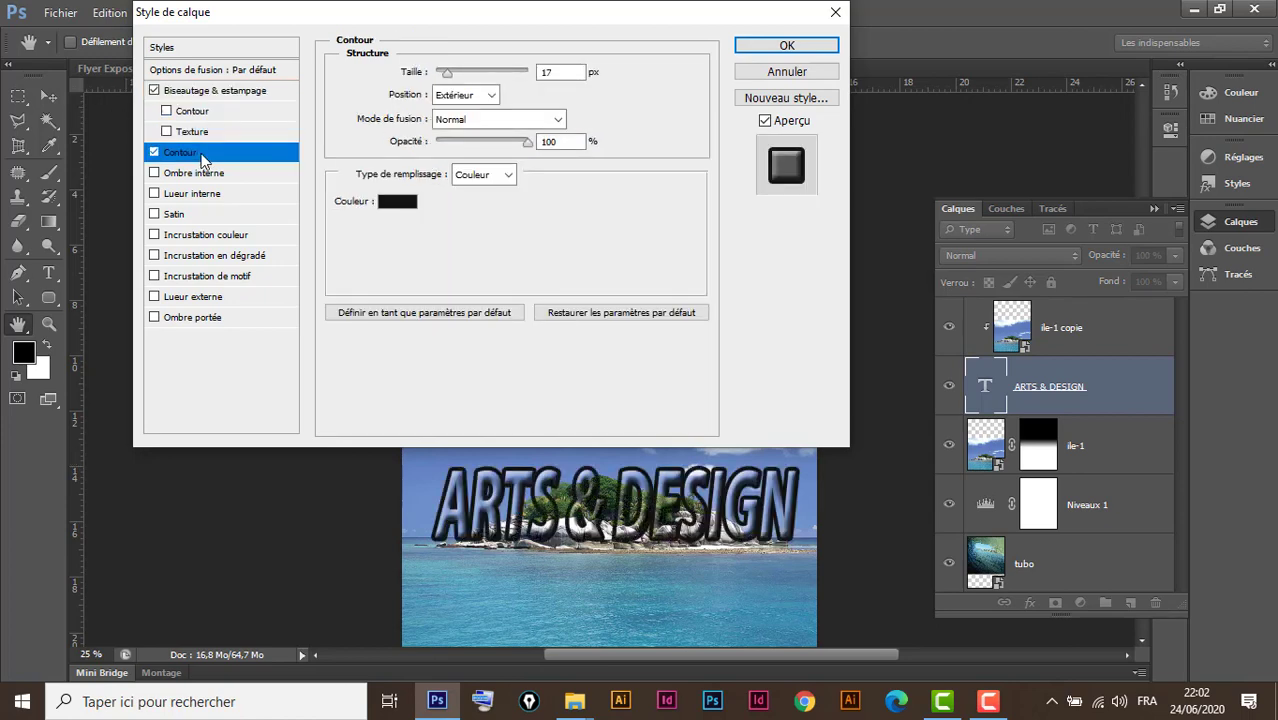
left_click(398, 203)
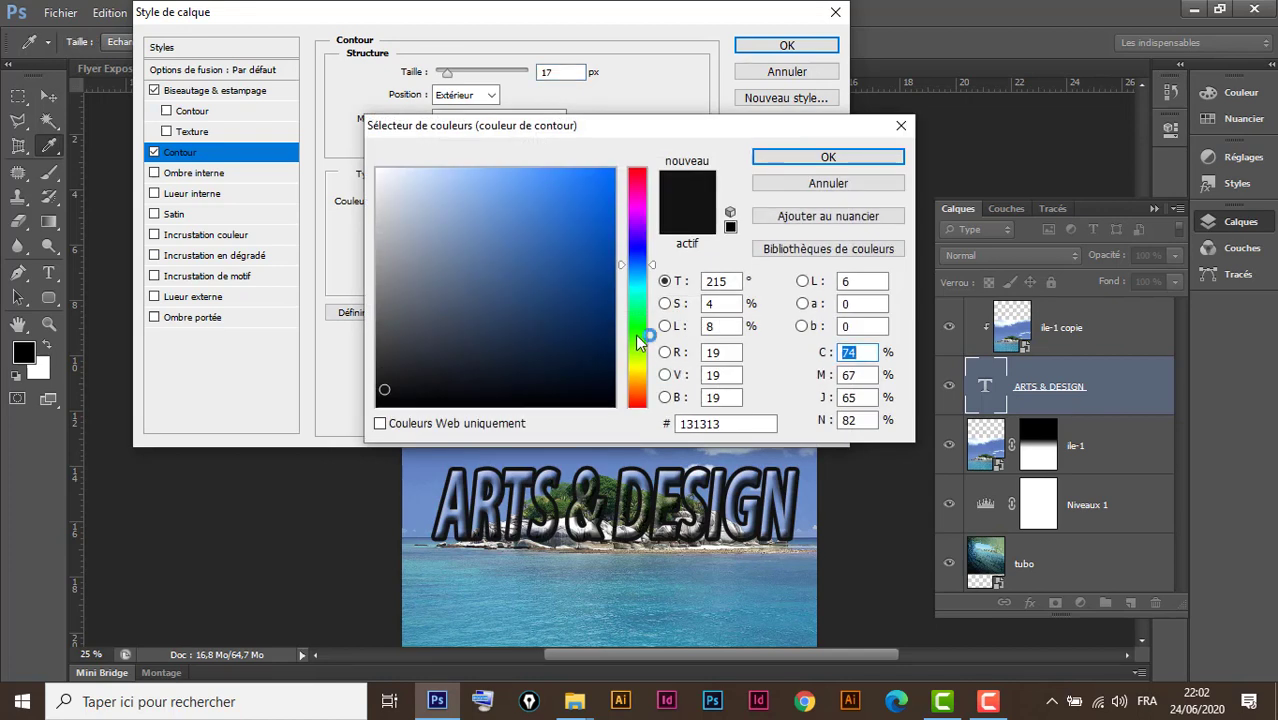
left_click(635, 334)
left_click(614, 355)
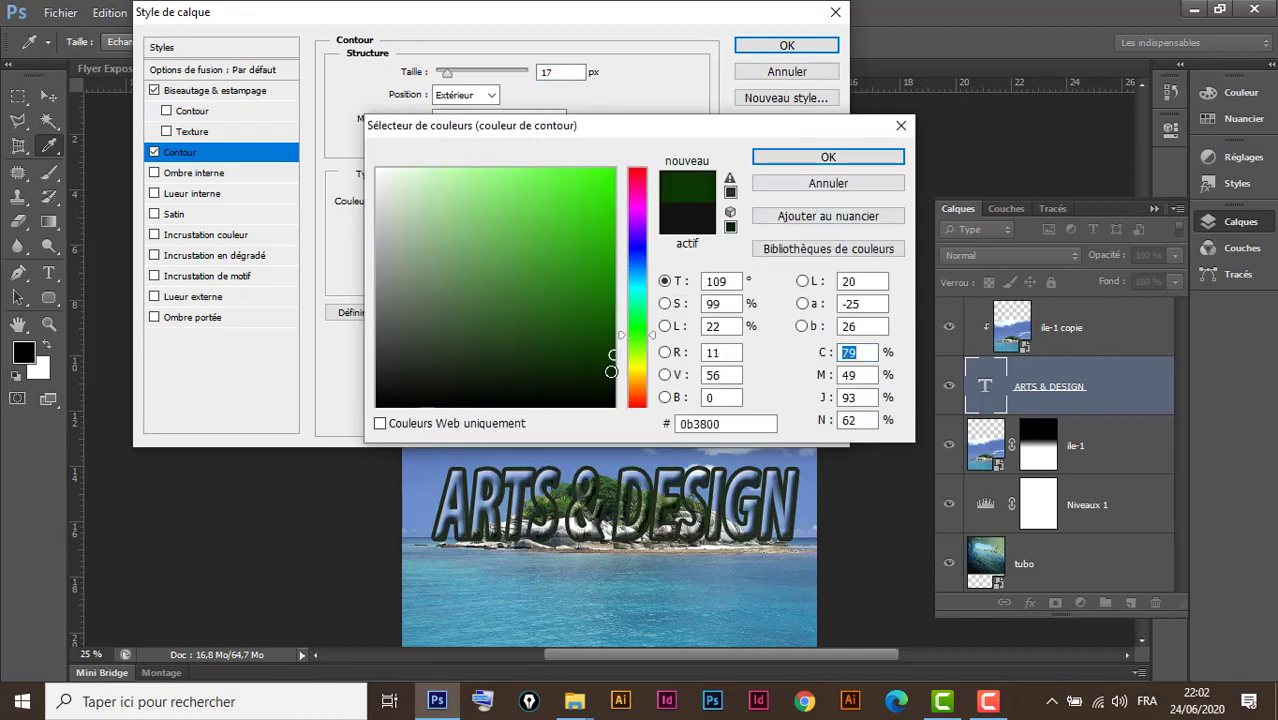
left_click(611, 371)
left_click(828, 157)
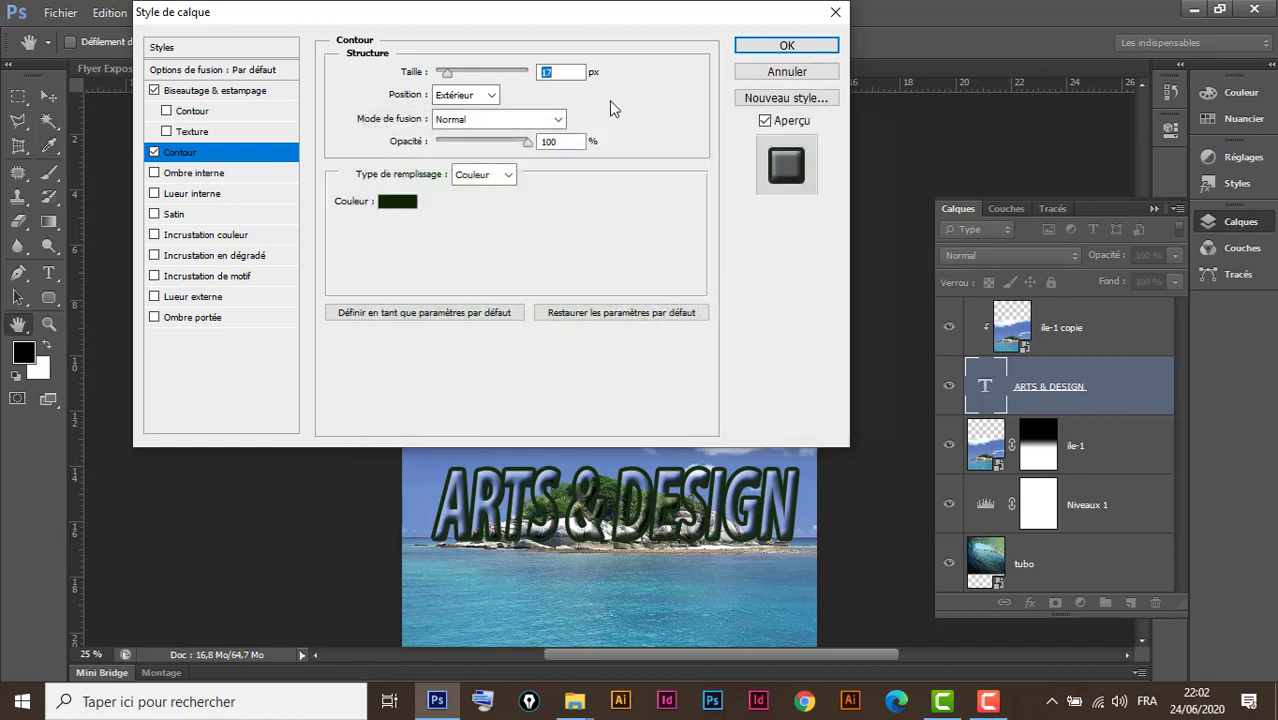
key("Down")
key("Down")
key("Down")
key("Down")
key("Down")
key("Down")
key("Down")
key("Down")
key("Down")
key("Down")
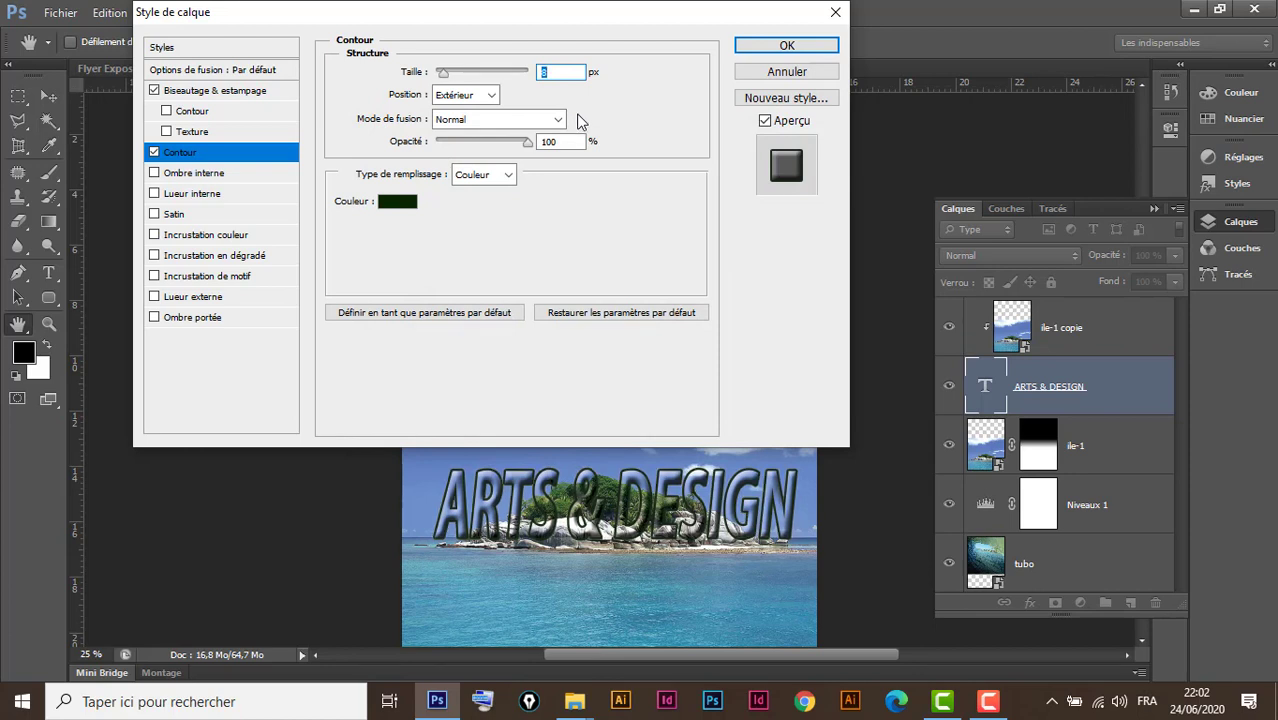
left_click(779, 45)
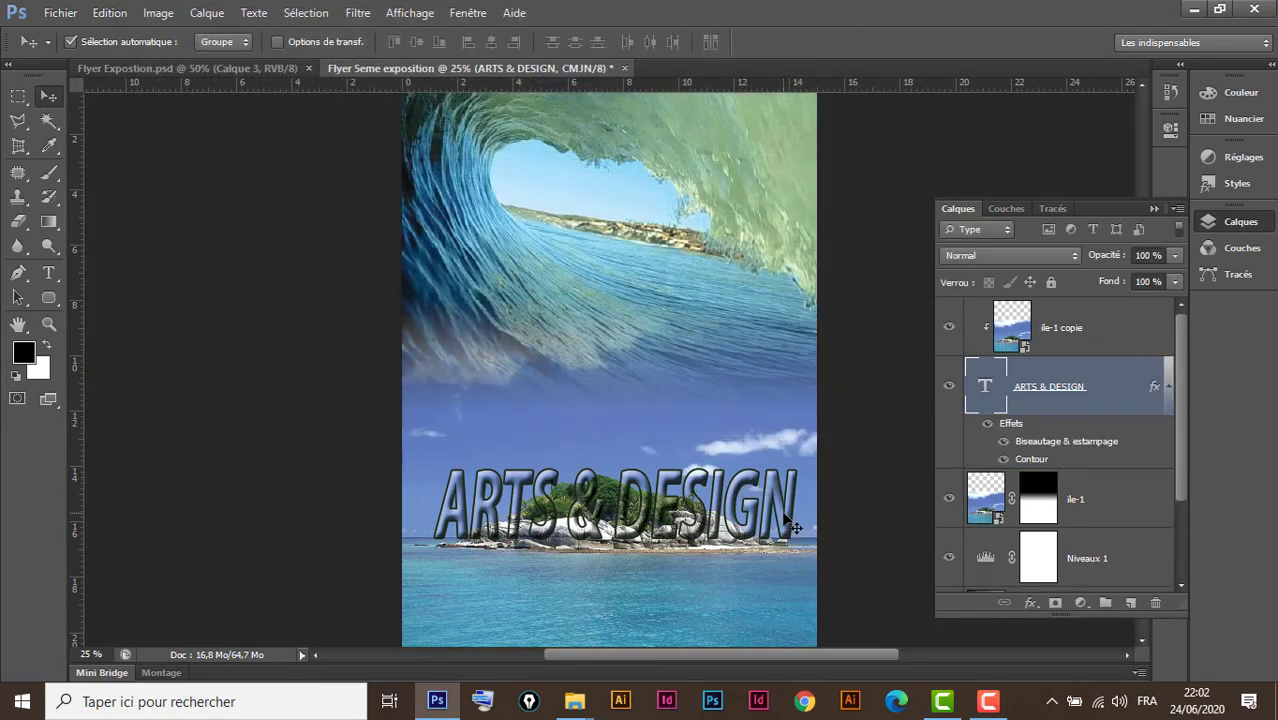
Add a Teinte/Saturation adjustment layer above the ile-1 copie layer
scroll(645, 533, "up", 1)
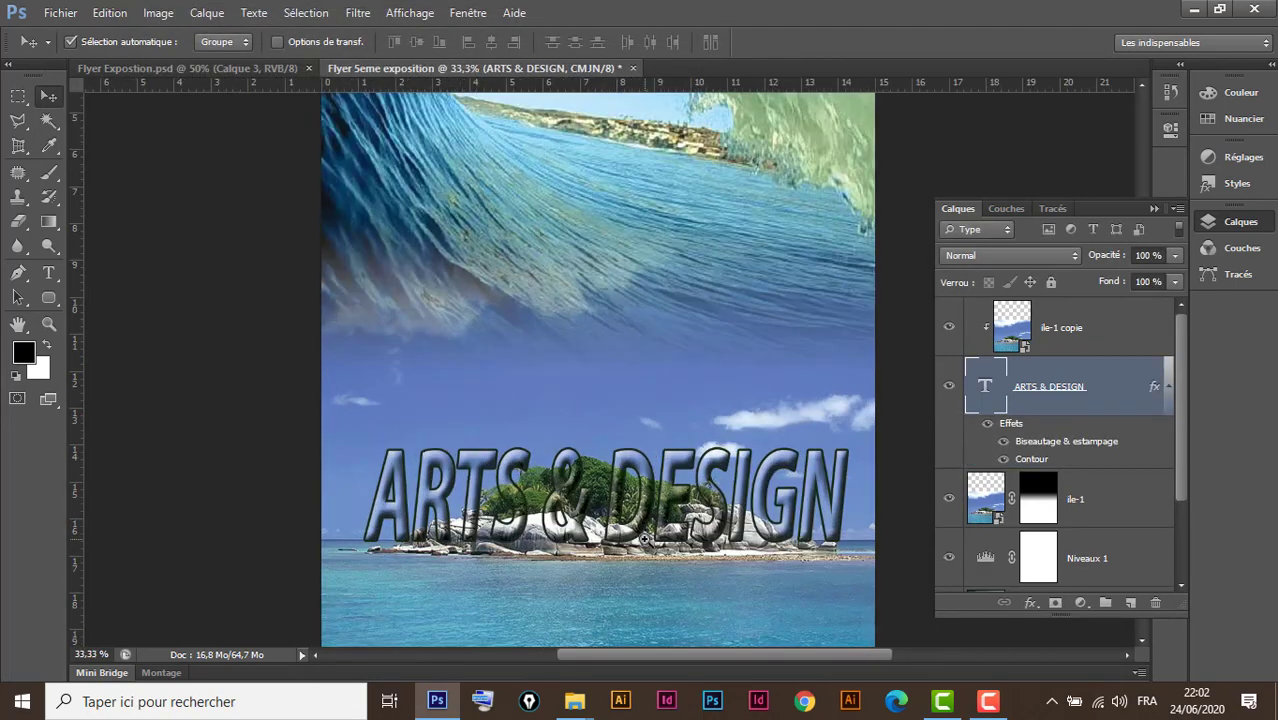
scroll(645, 533, "up", 1)
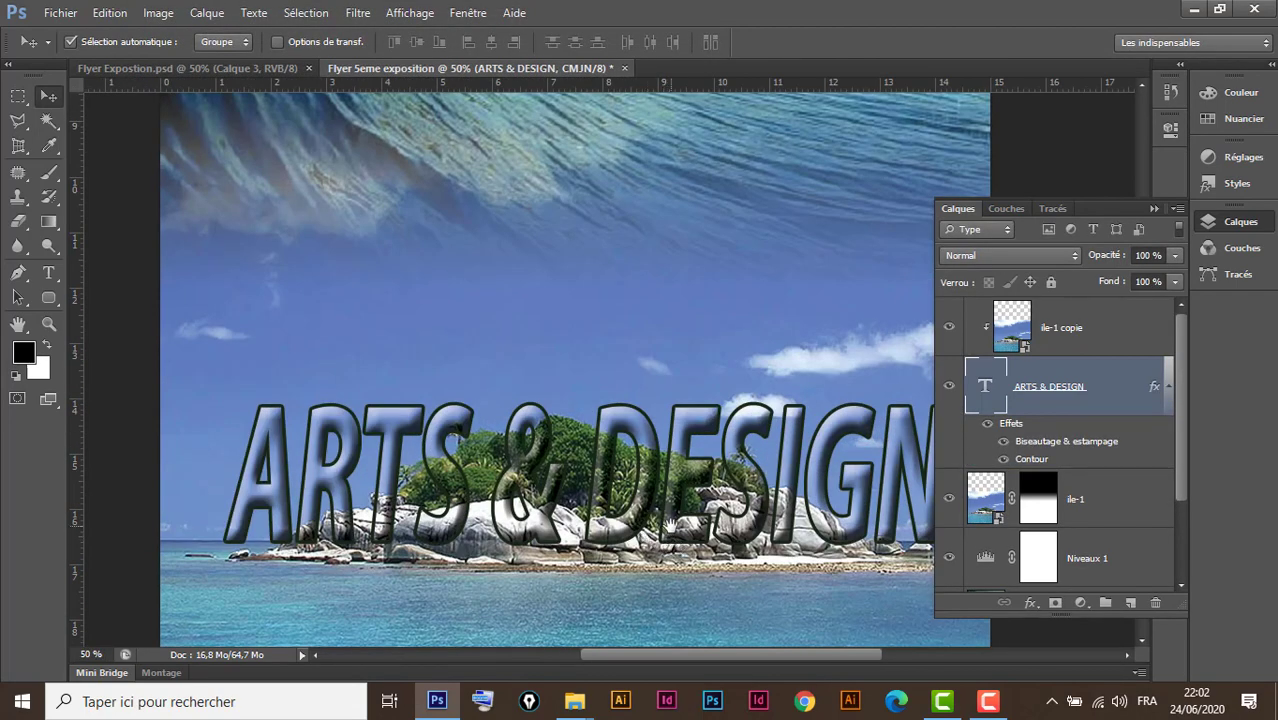
left_click_drag(674, 543, 610, 489)
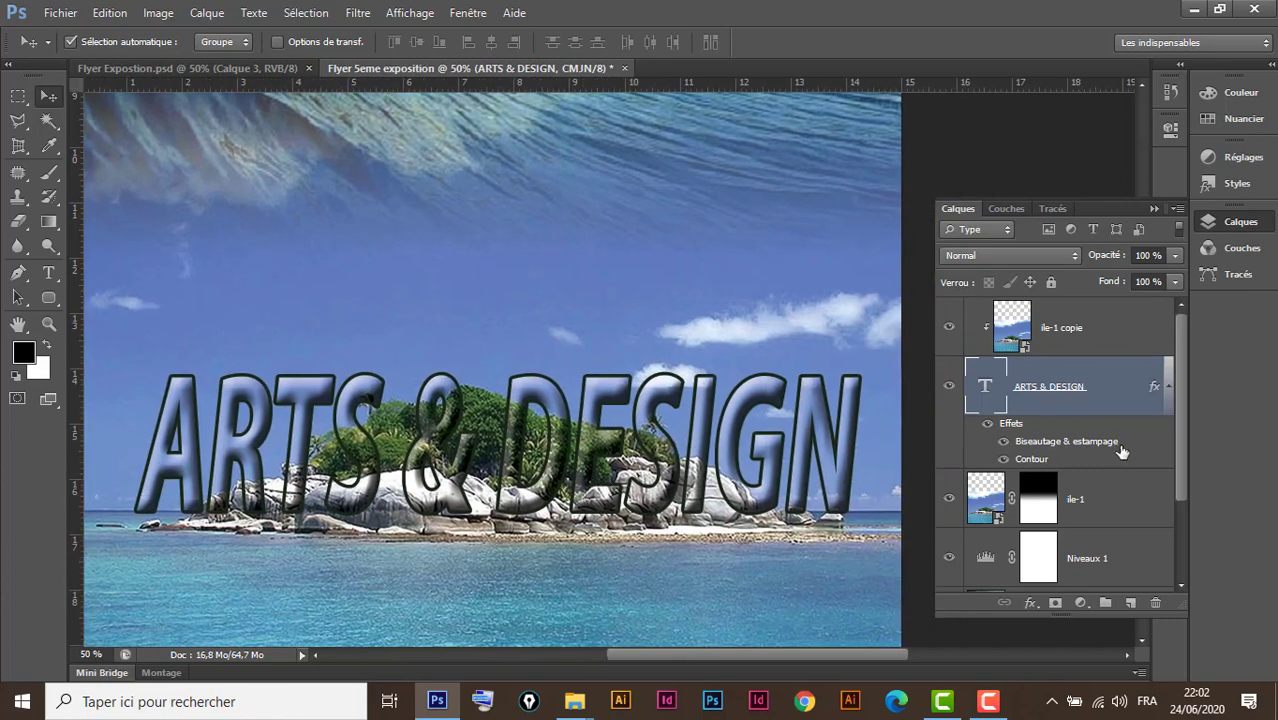
left_click(1118, 340)
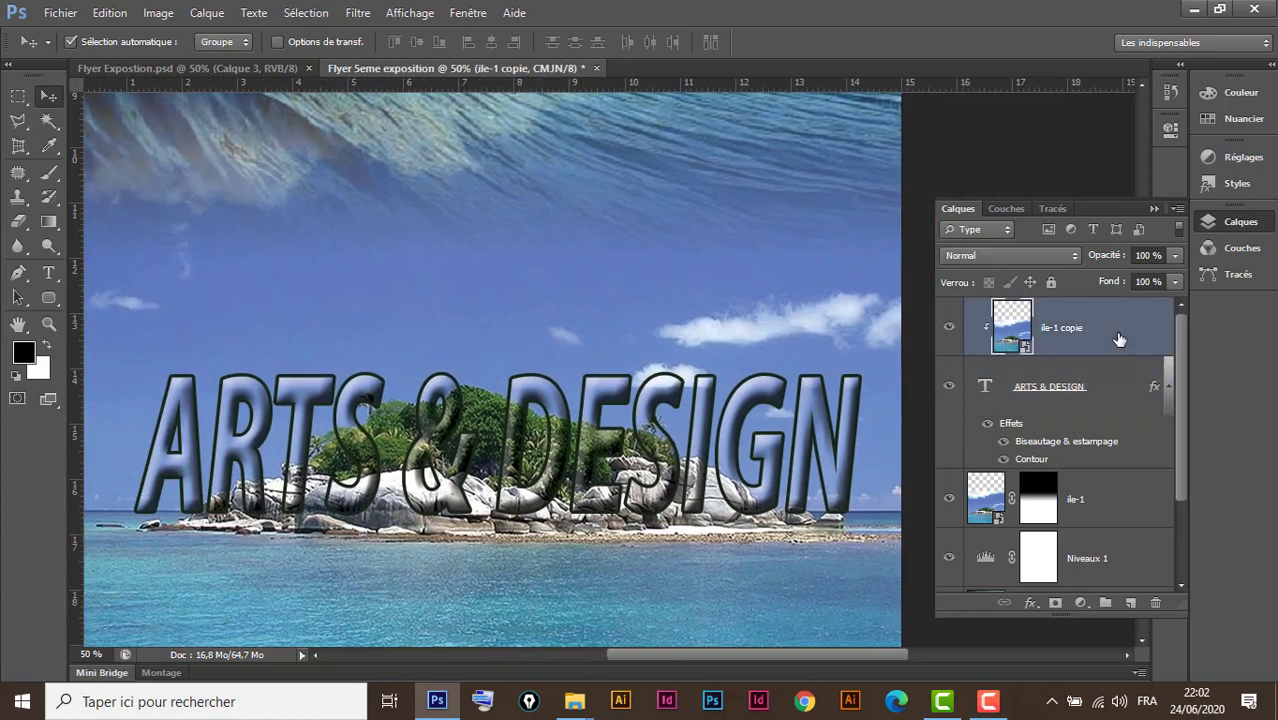
left_click(1080, 603)
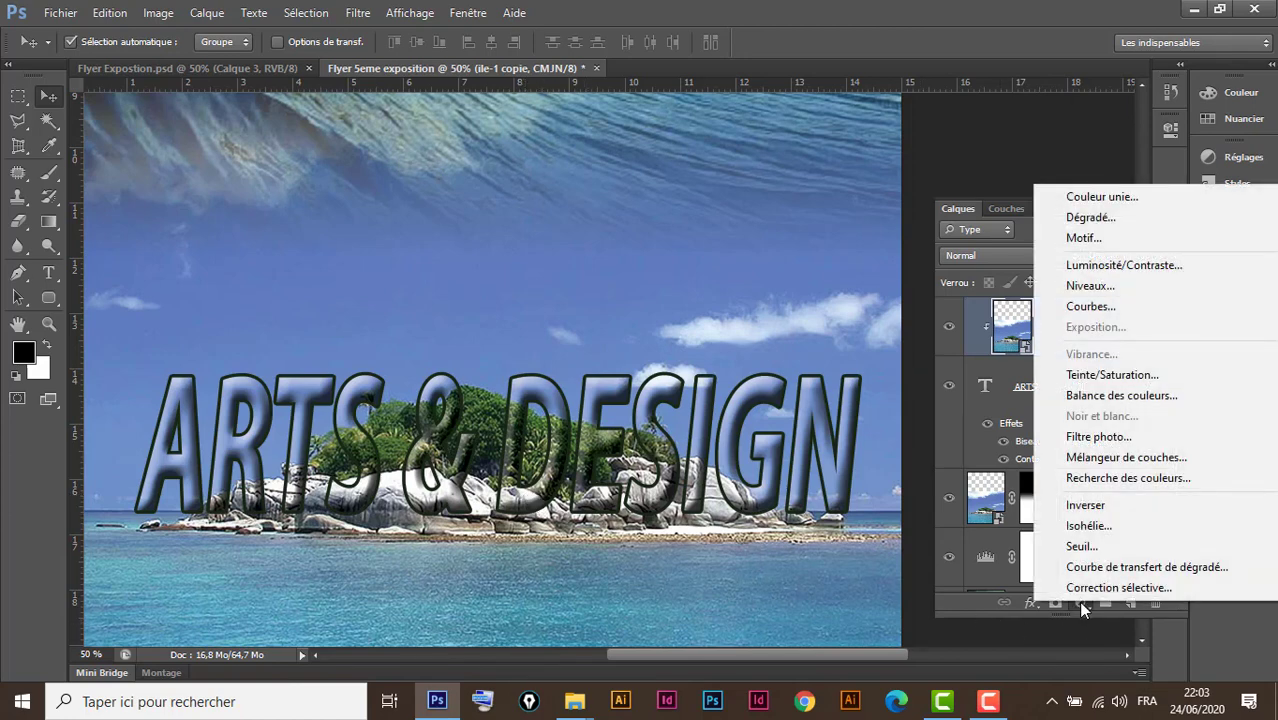
left_click(1110, 375)
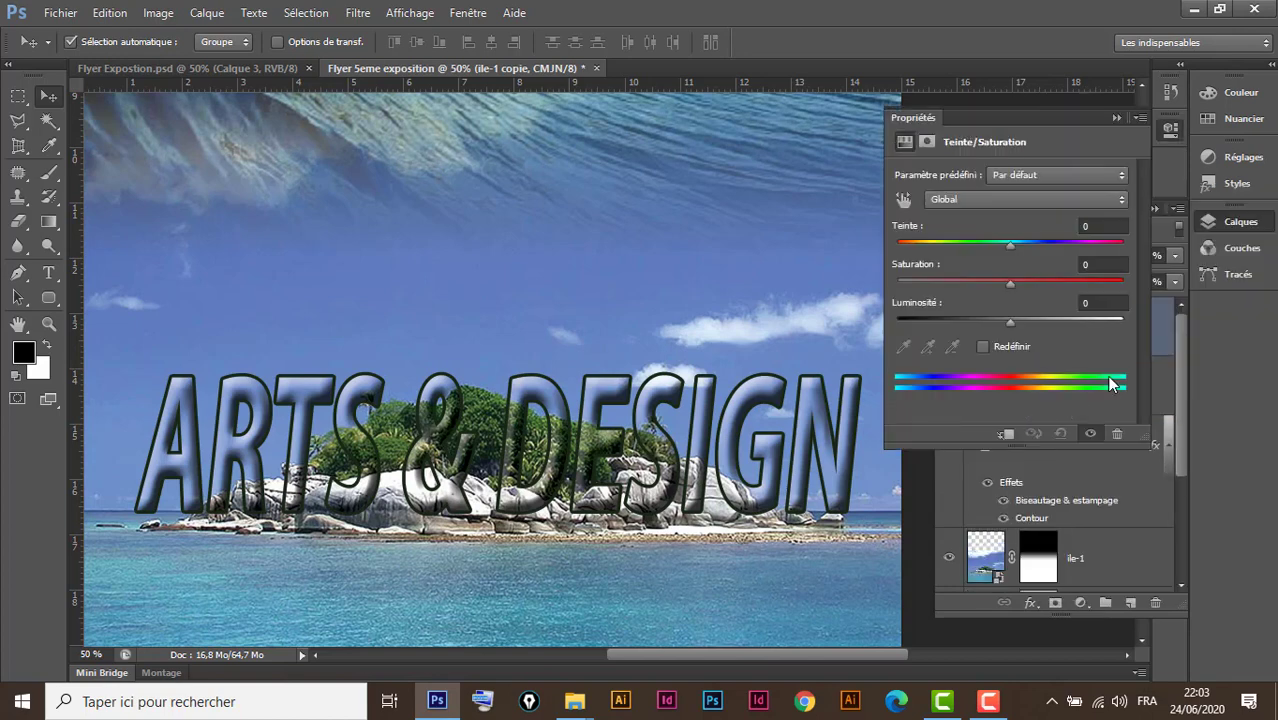
Set the Teinte/Saturation hue to -141, recolouring the whole flyer
key("ctrl+minus")
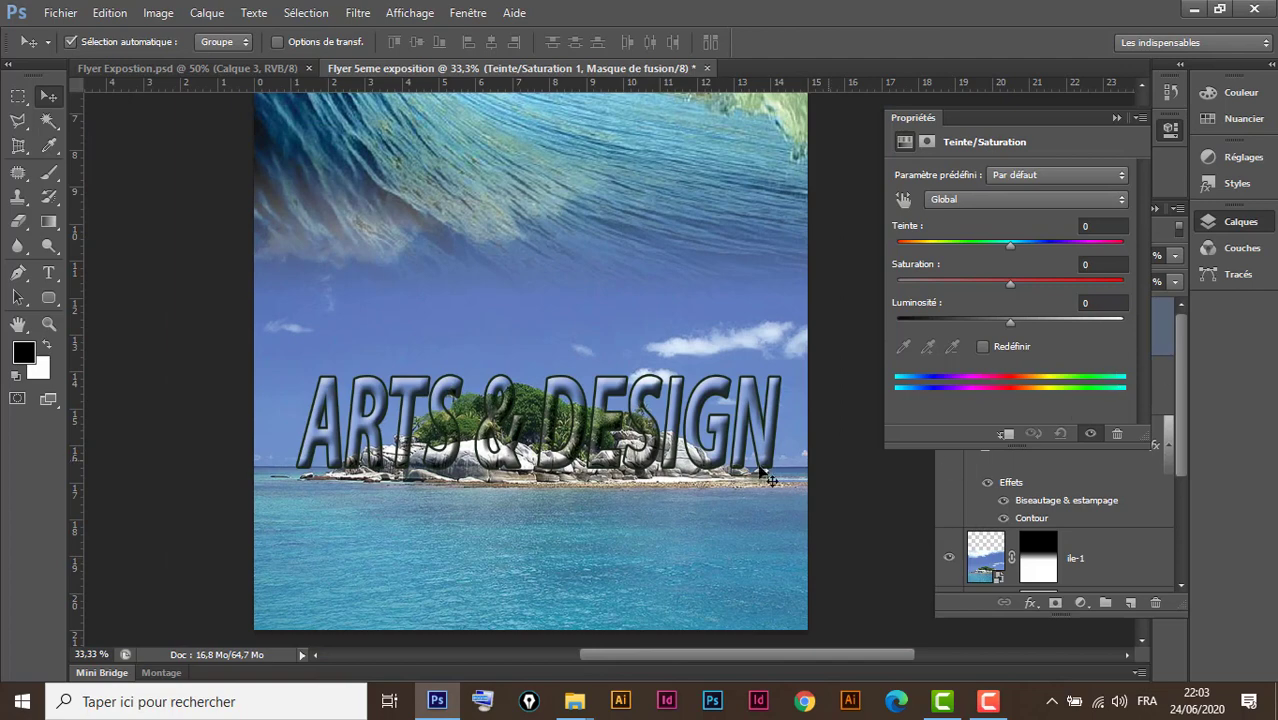
left_click_drag(753, 361, 740, 444)
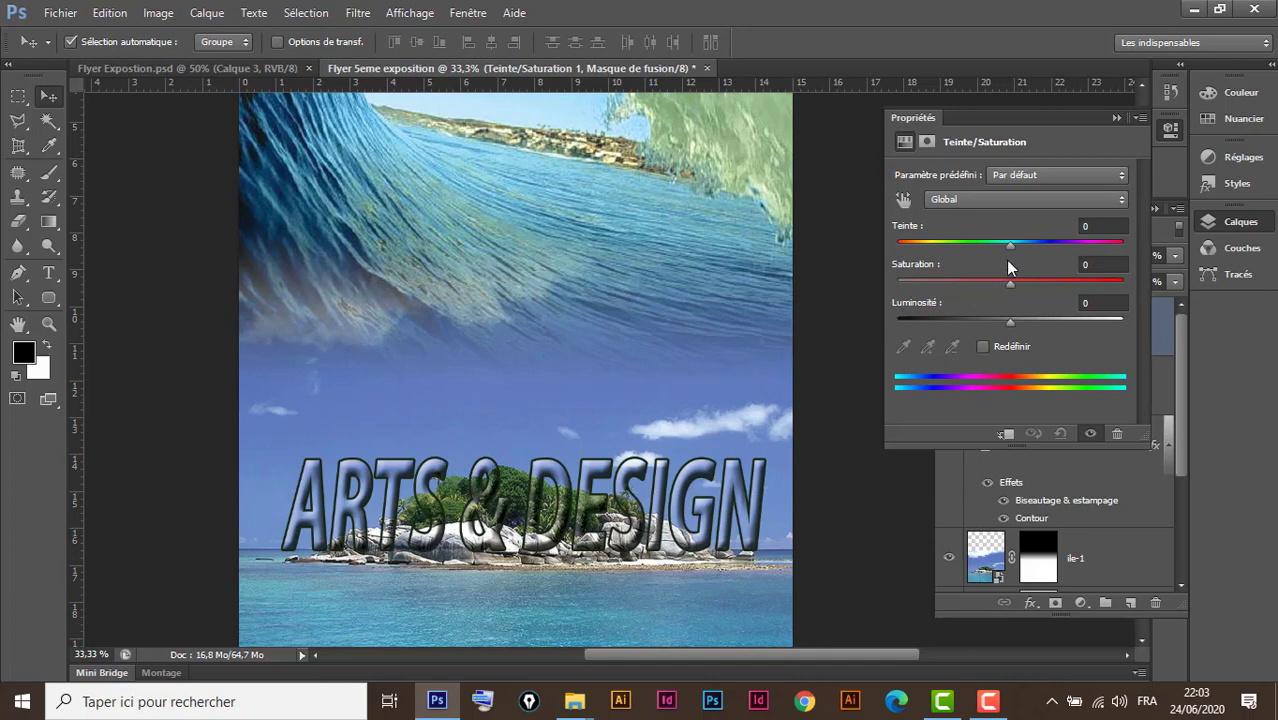
left_click_drag(1010, 245, 918, 258)
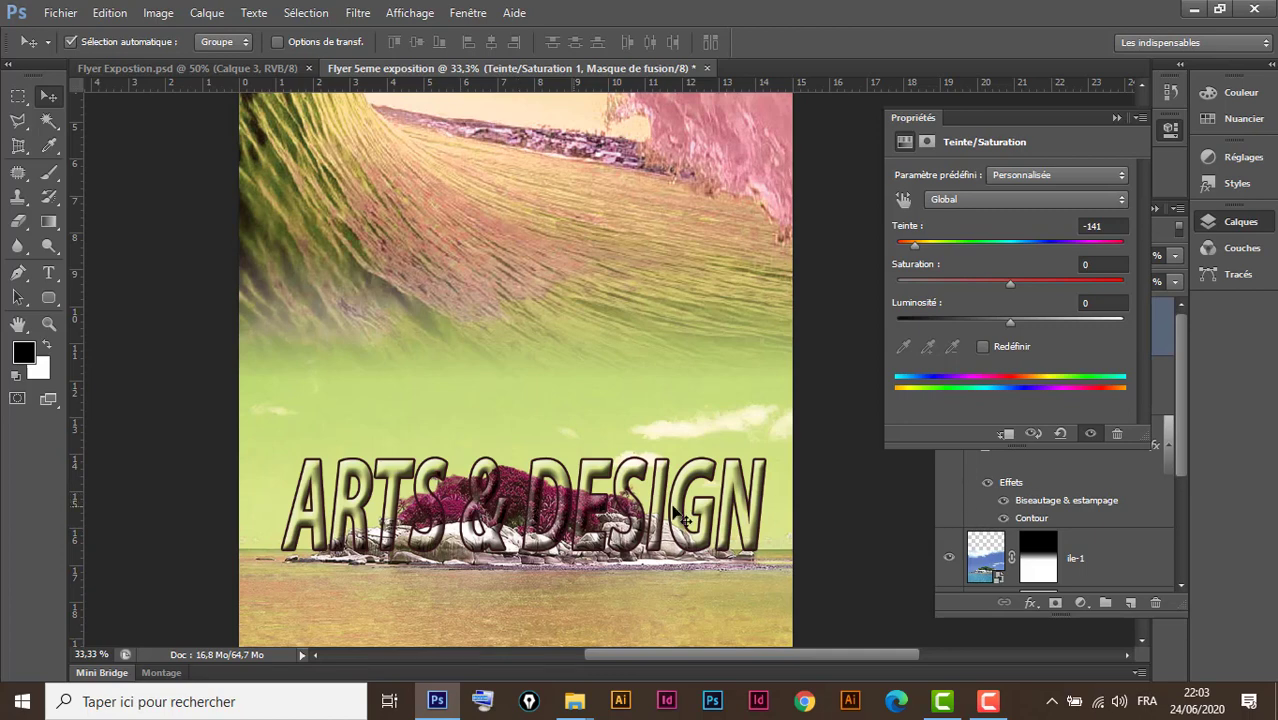
left_click(1116, 117)
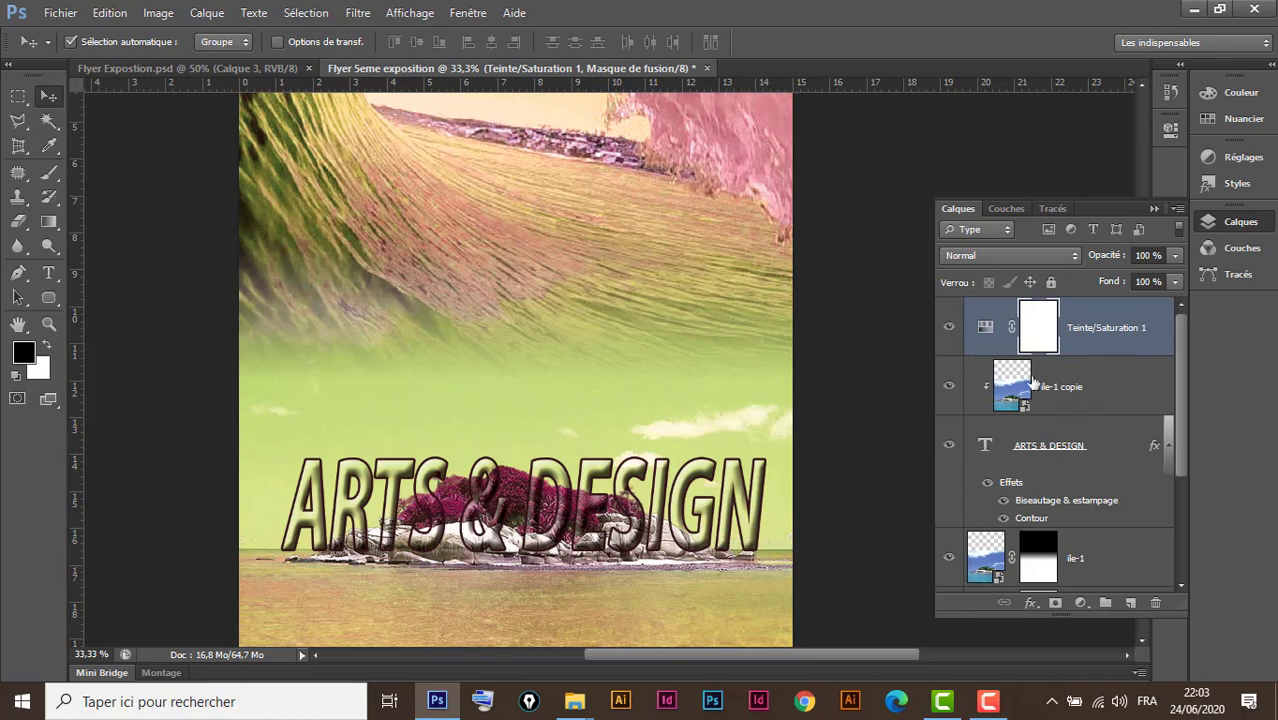
Alt-click between Teinte/Saturation 1 and ile-1 copie to toggle clipping and compare
left_click_drag(1085, 402, 1117, 353)
mouse_move(1117, 353)
left_mouse_down()
mouse_move(1101, 371)
mouse_move(1108, 353)
left_mouse_up()
left_click(1108, 353, "alt")
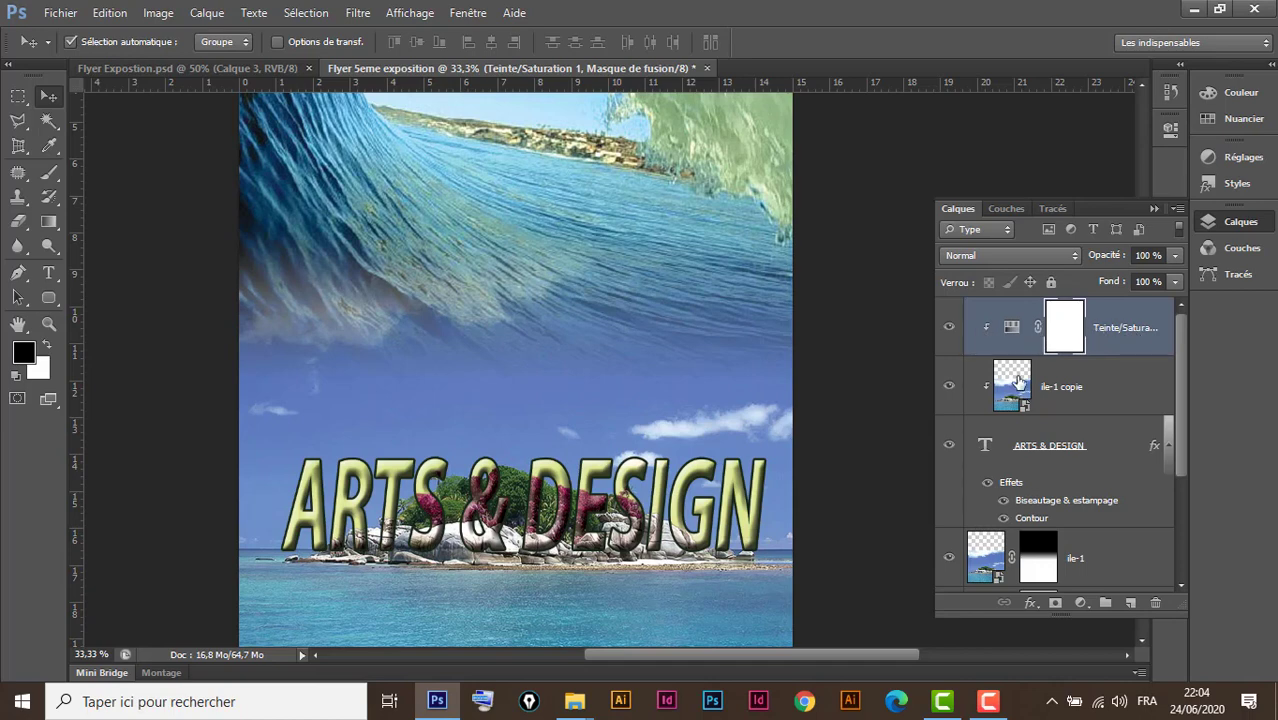
left_click(989, 388, "alt")
left_click_drag(1110, 359, 1108, 352)
left_click(1108, 352, "alt")
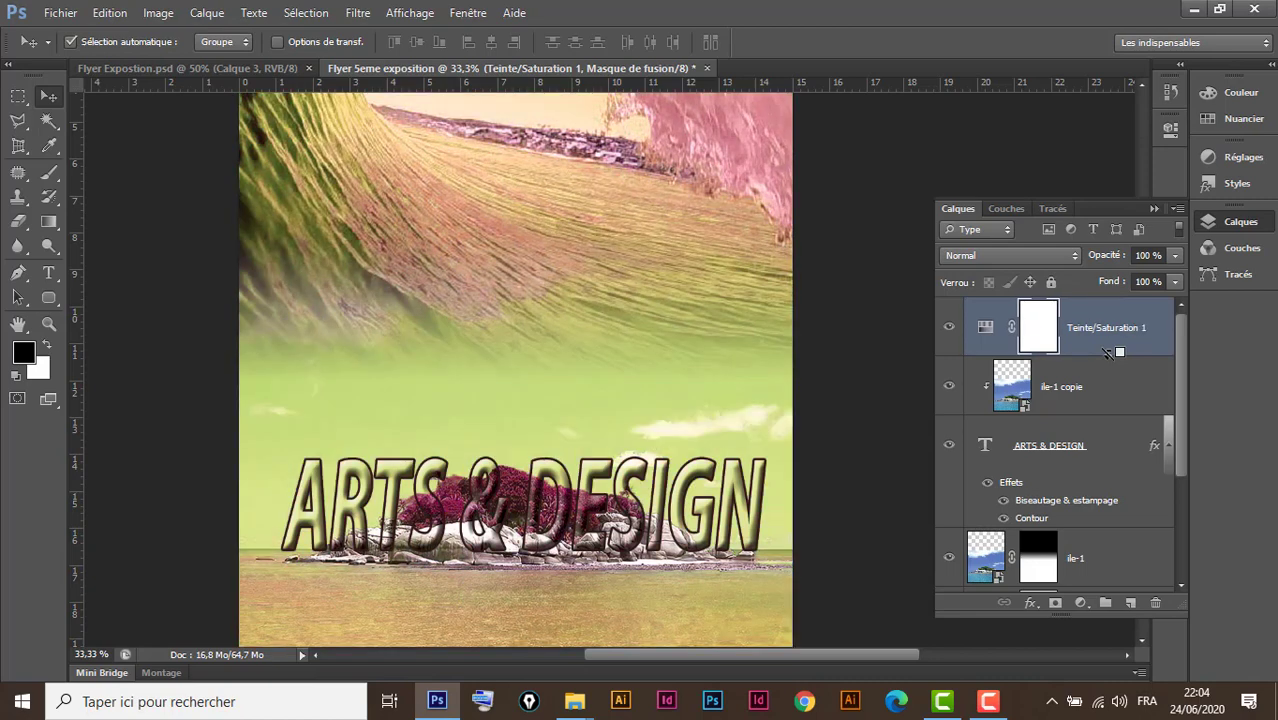
key("alt")
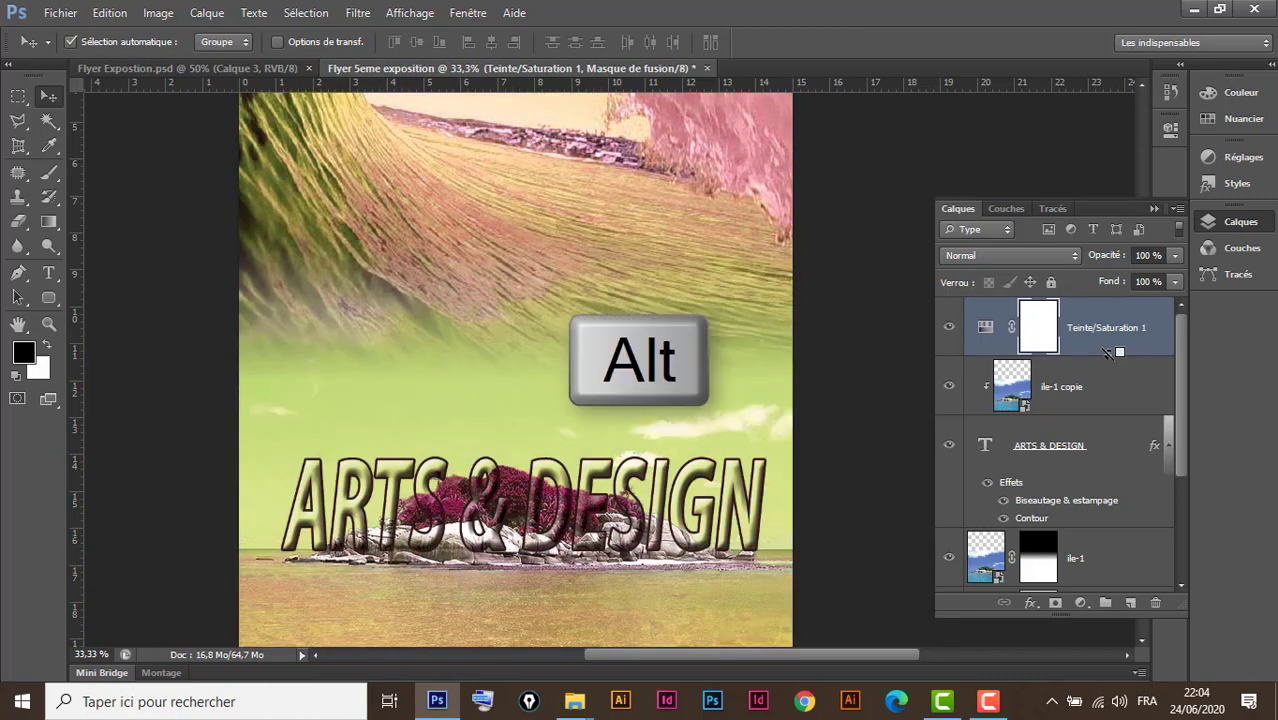
left_click(1107, 353, "alt")
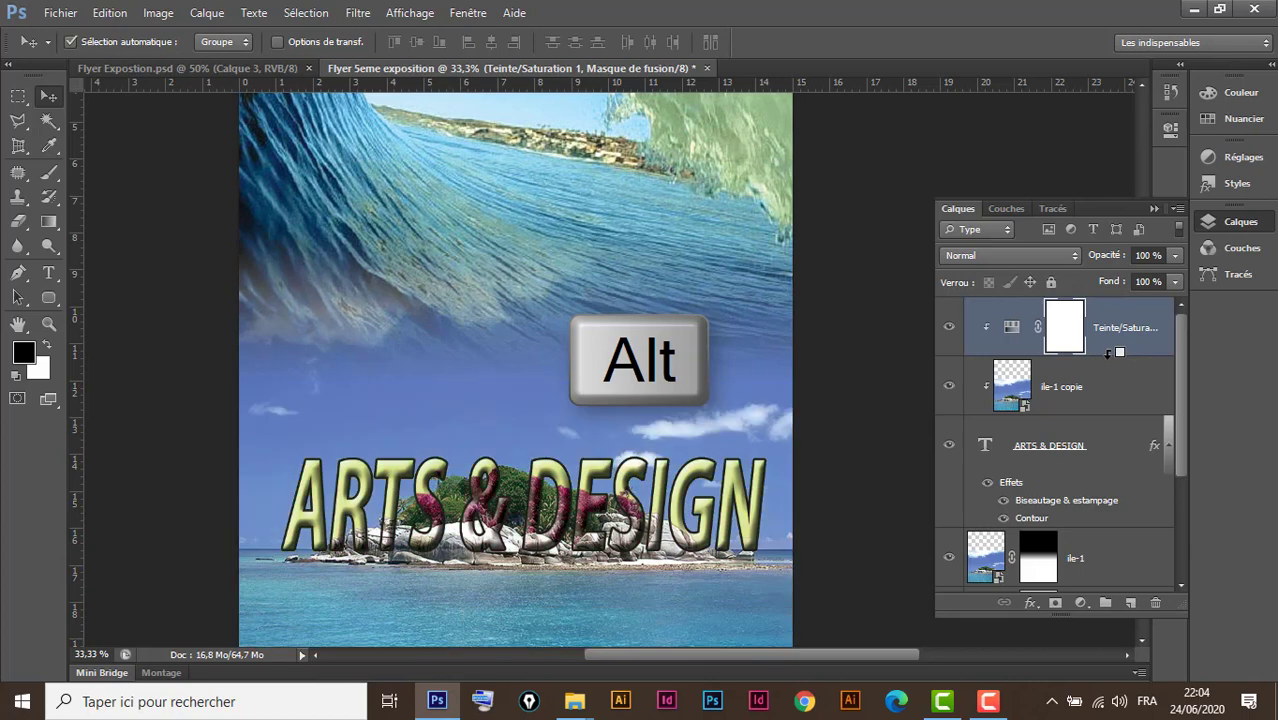
left_click(1107, 353, "alt")
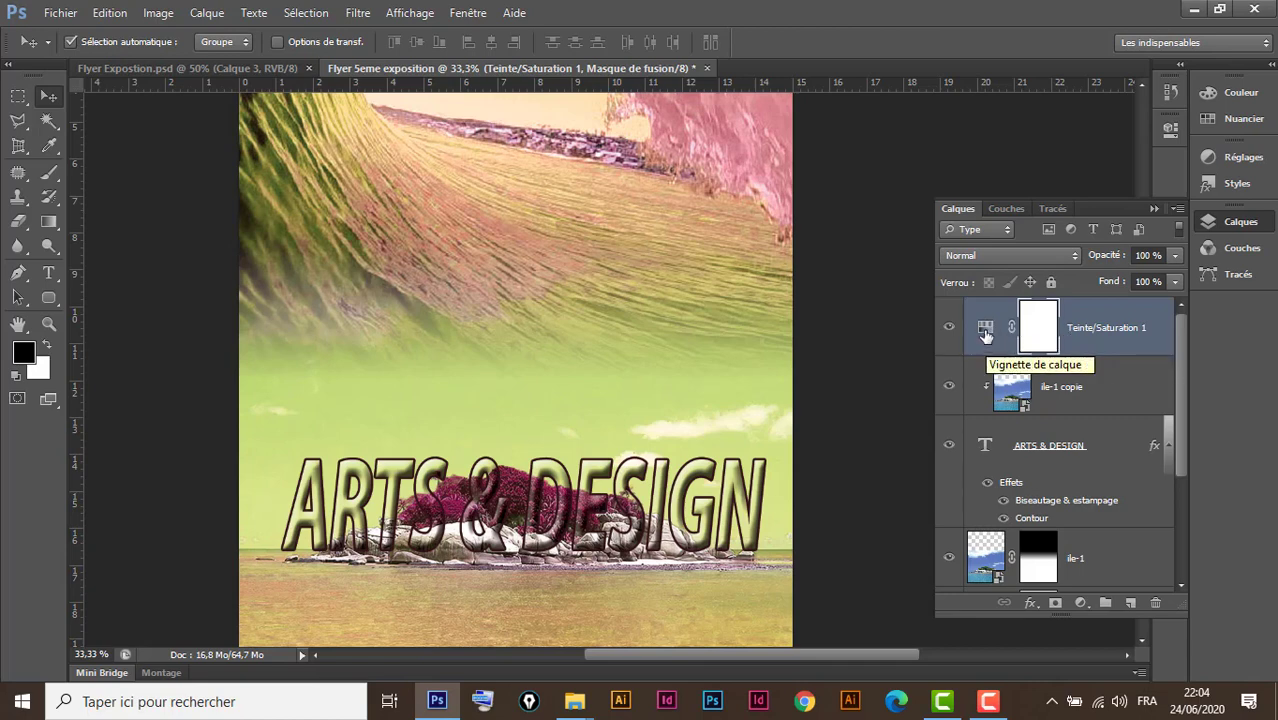
Clip Teinte/Saturation 1 to the island copy using the Properties clip-to-layer button
double_click(986, 332)
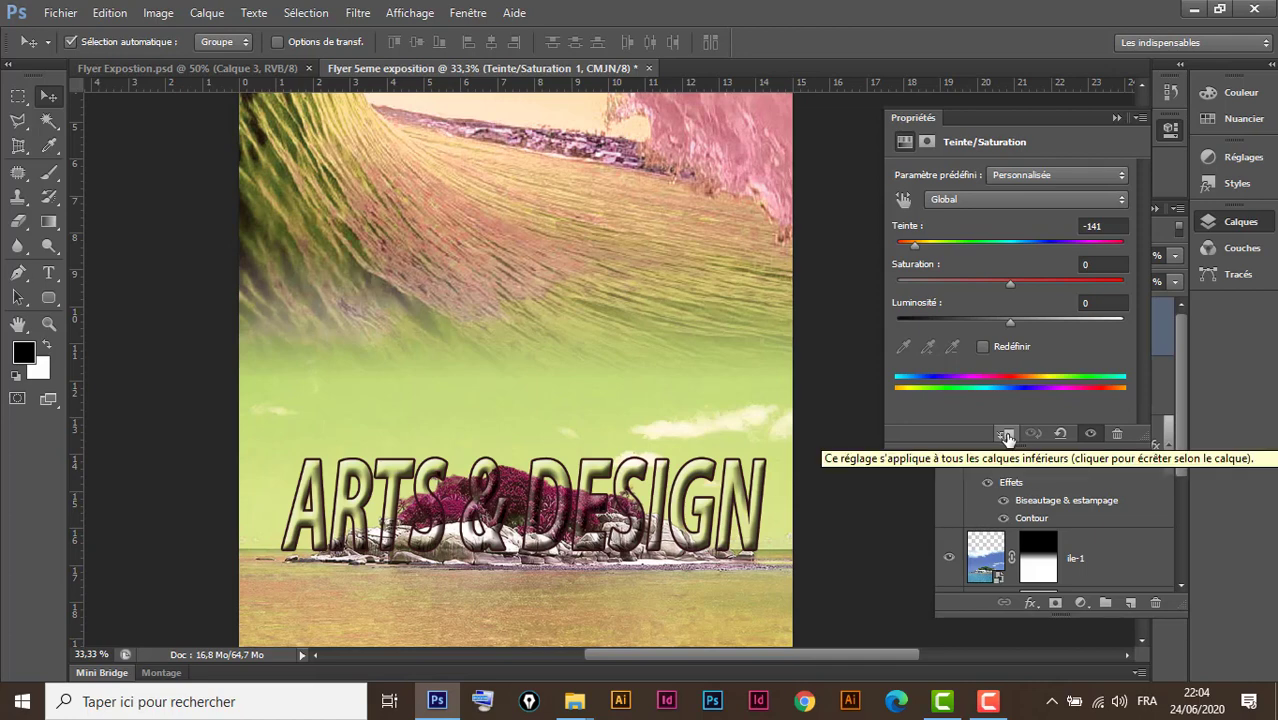
left_click(1006, 435)
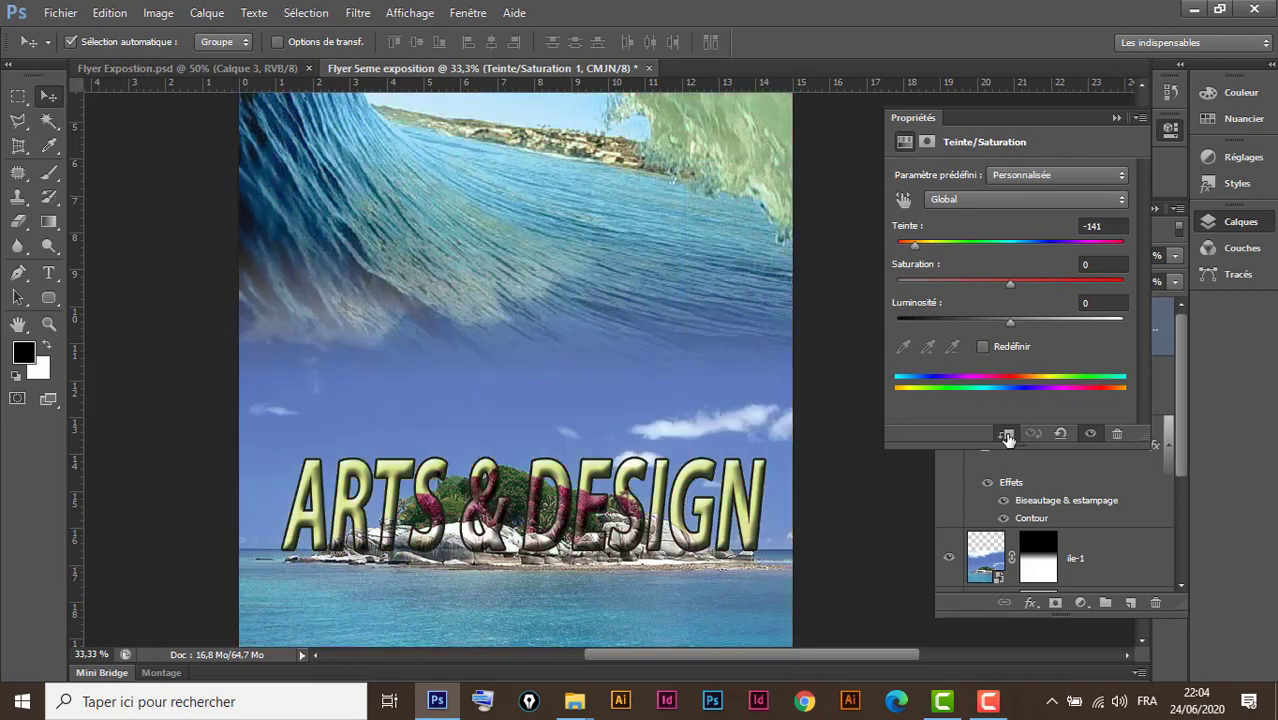
left_click(1117, 119)
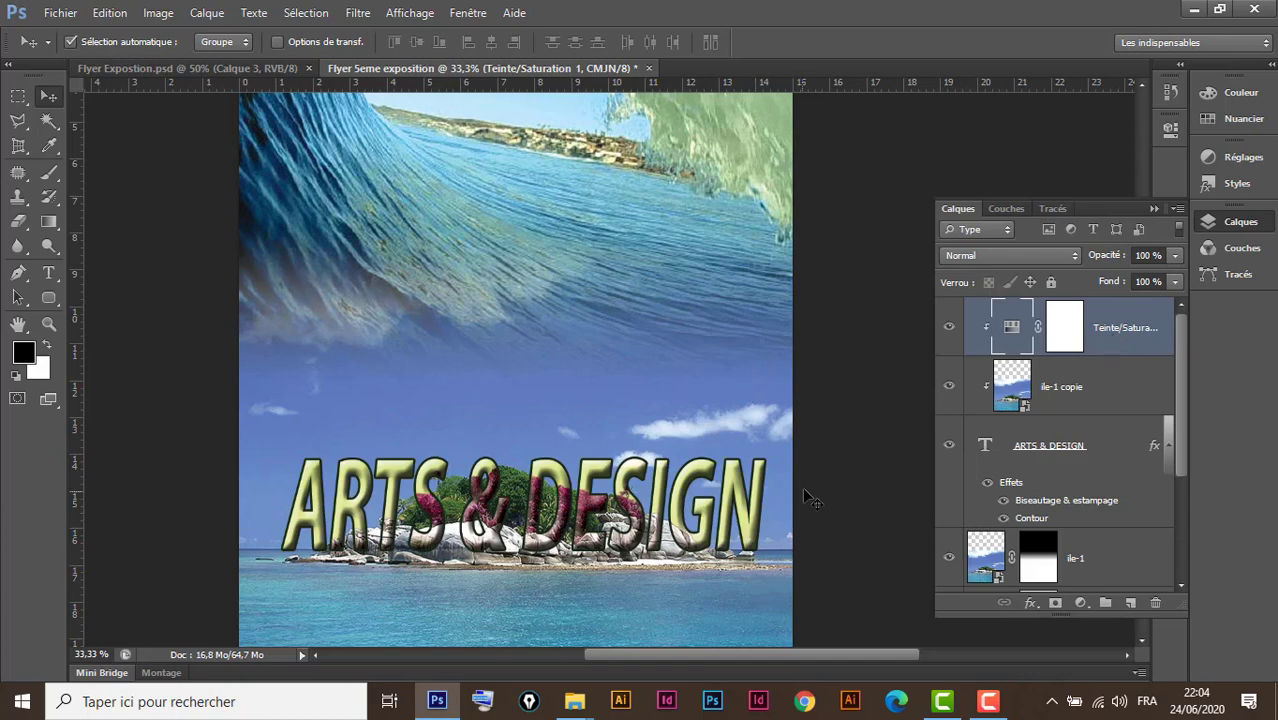
left_click(230, 64)
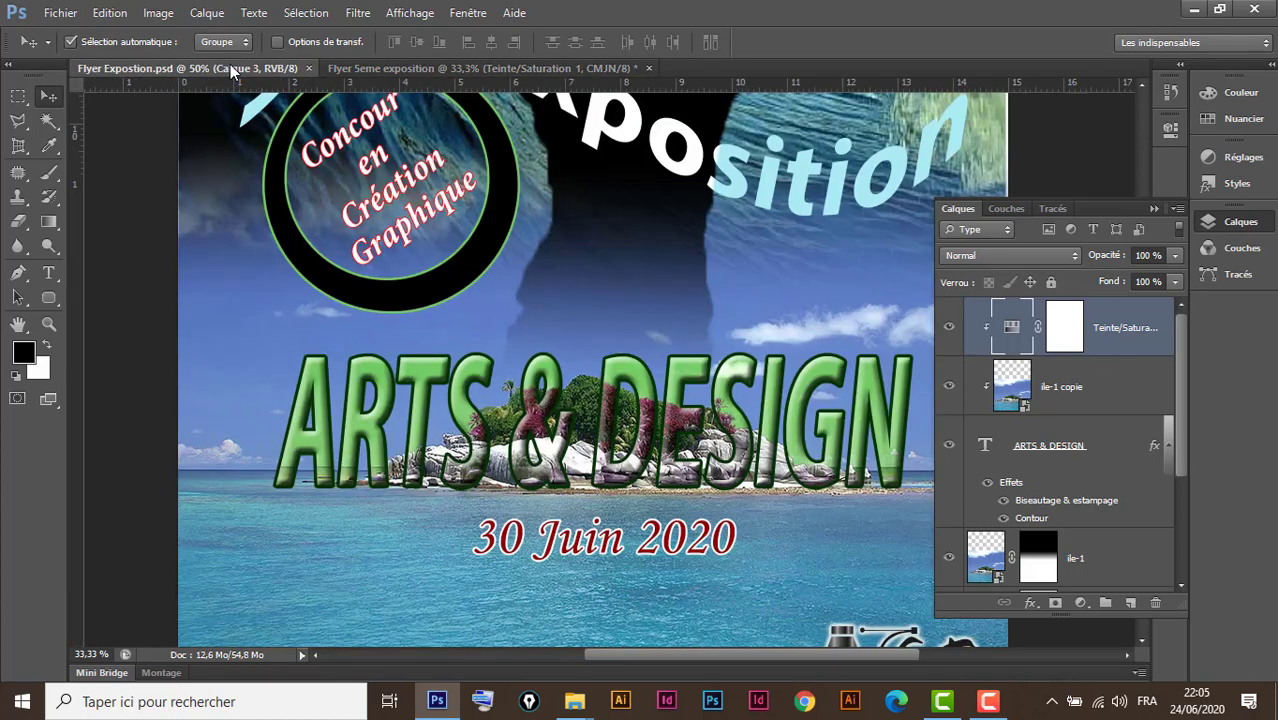
left_click(451, 68)
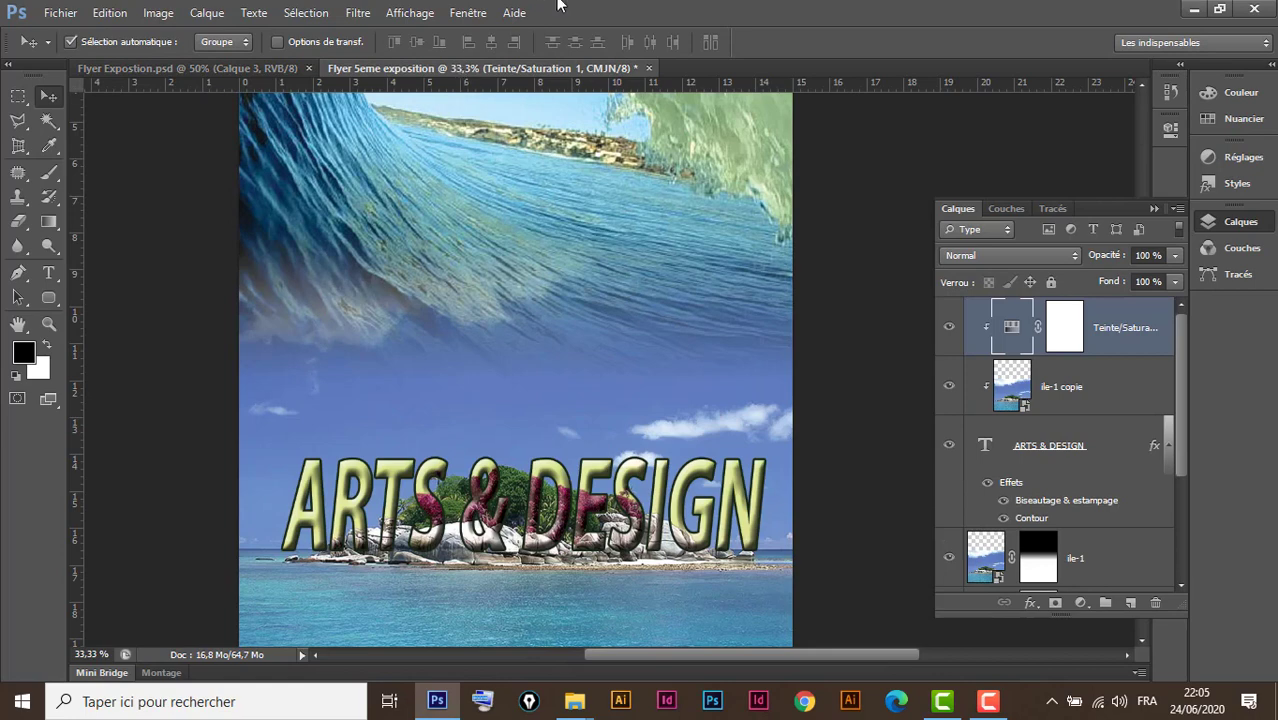
key("ctrl+minus")
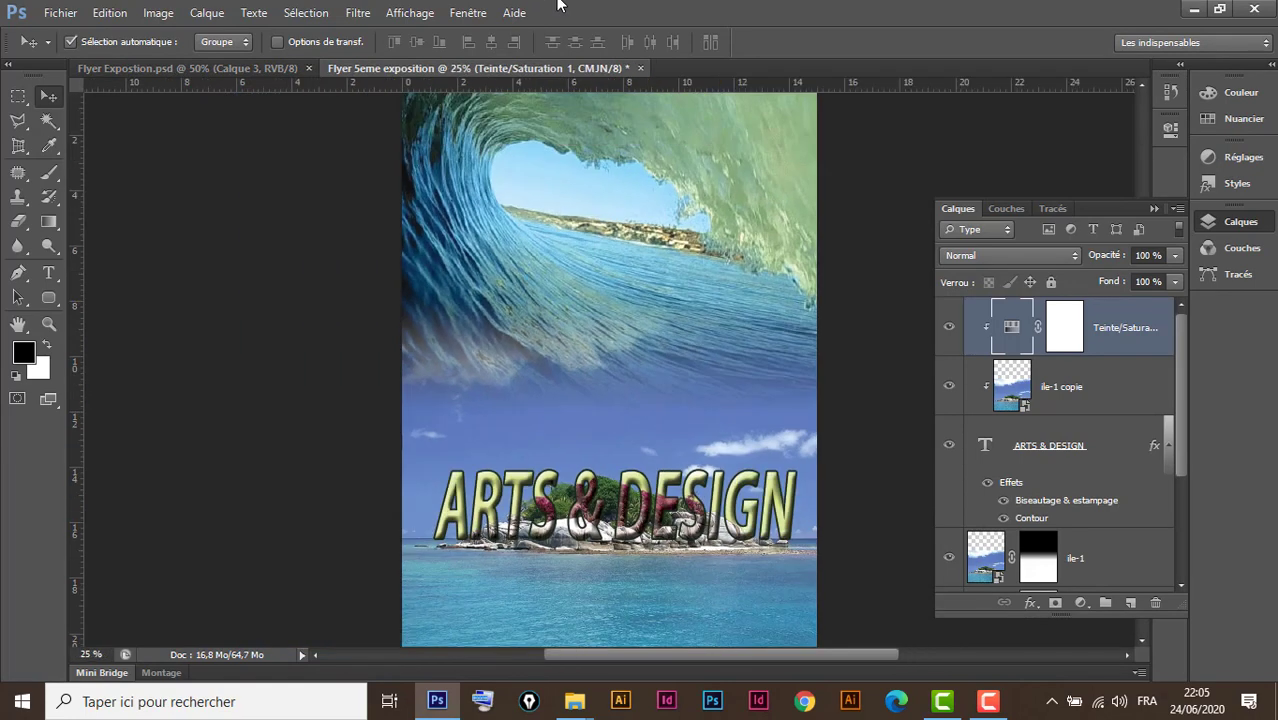
left_click_drag(708, 364, 623, 402)
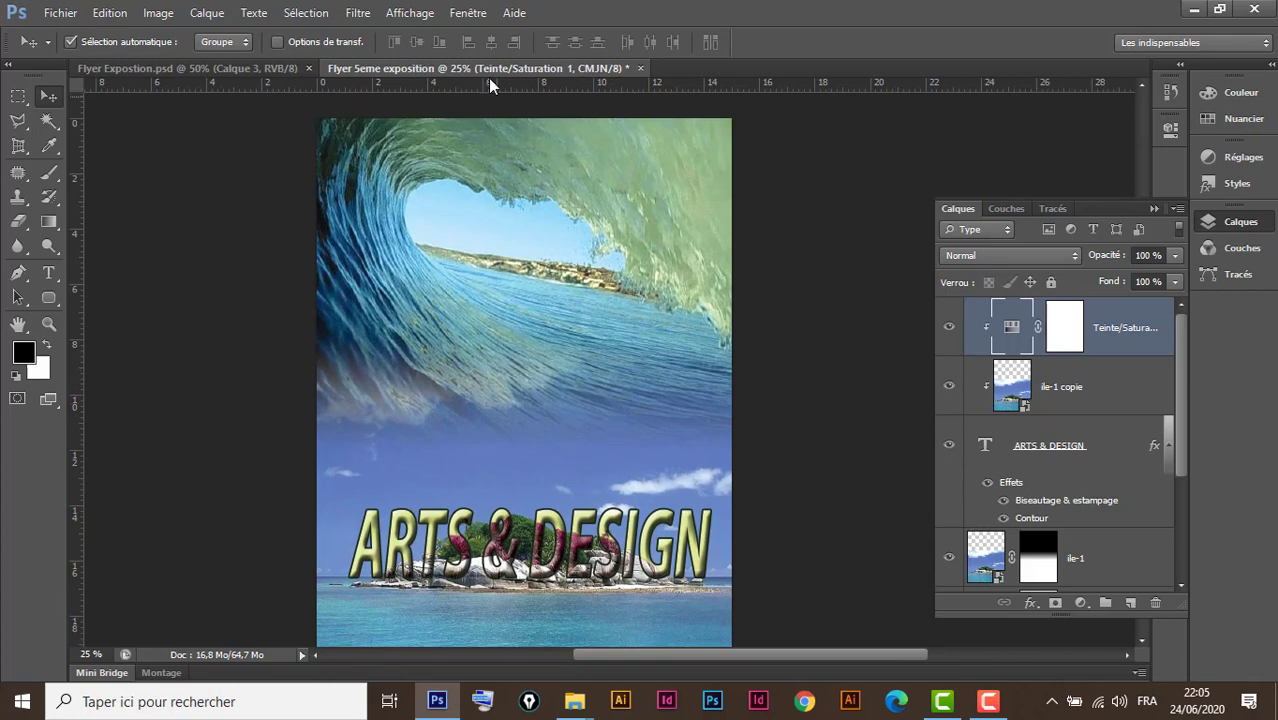
left_click(288, 69)
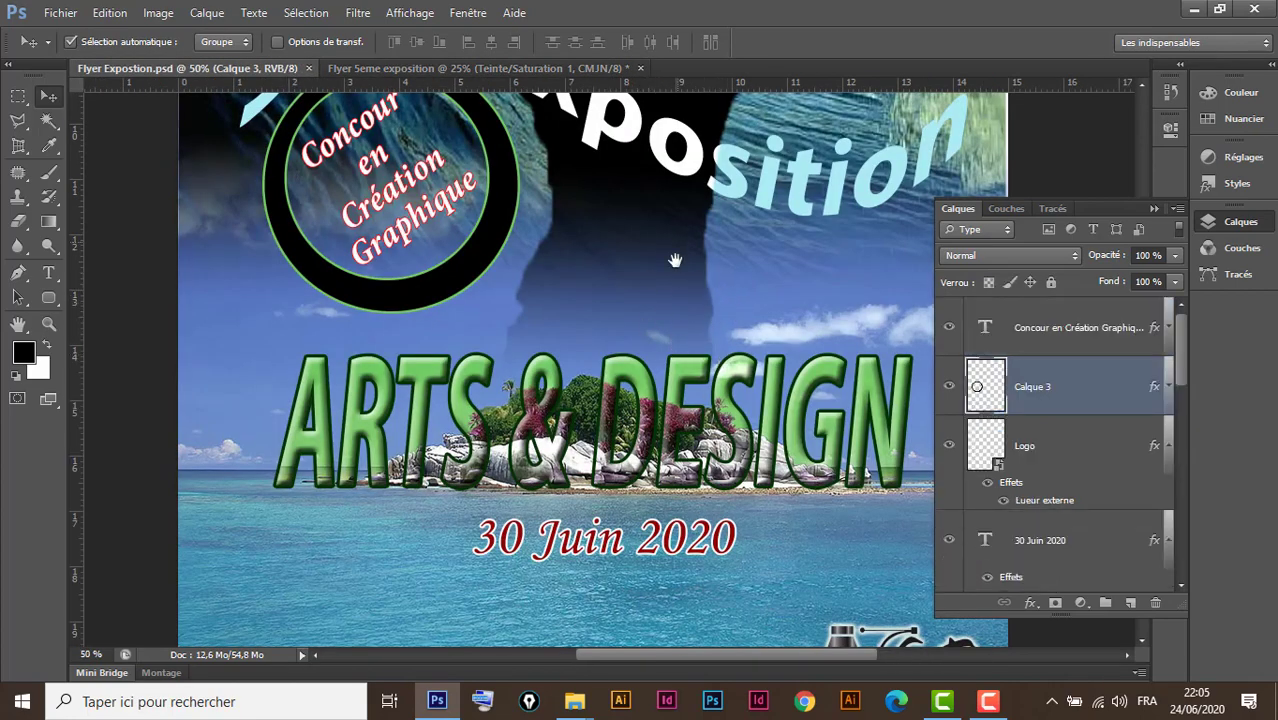
left_click_drag(675, 260, 672, 385)
key("ctrl+minus")
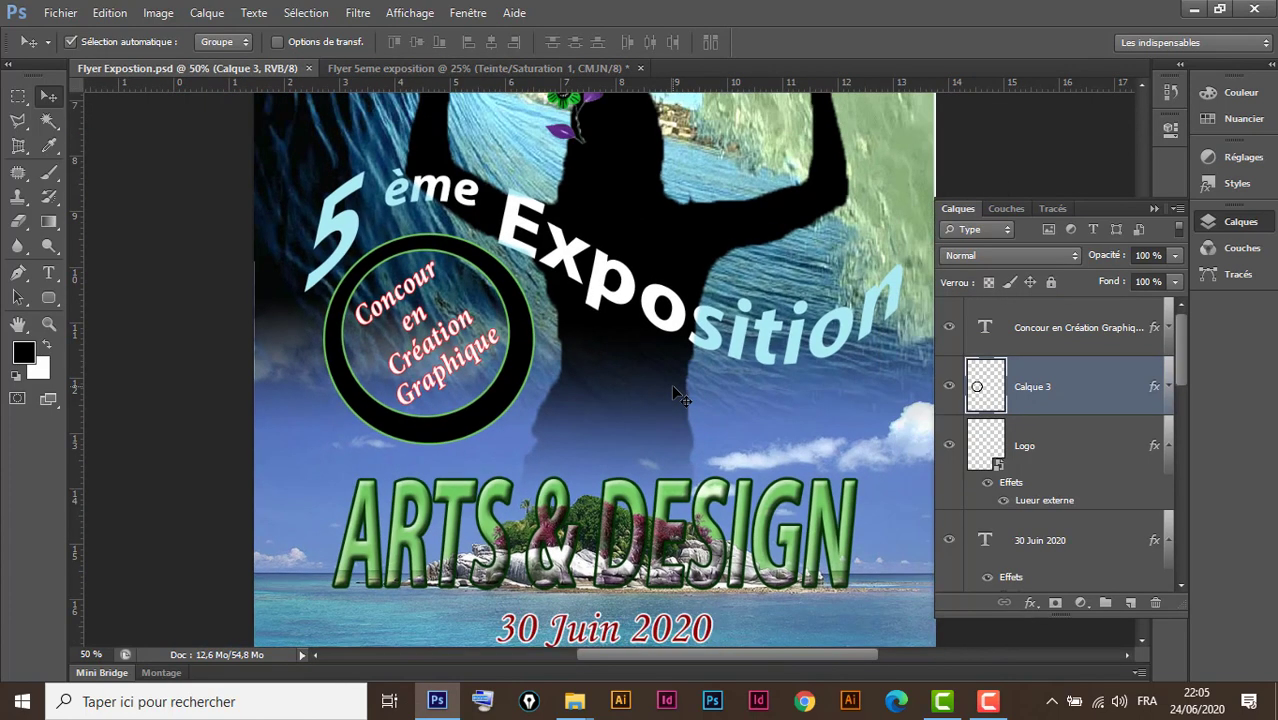
key("ctrl+minus")
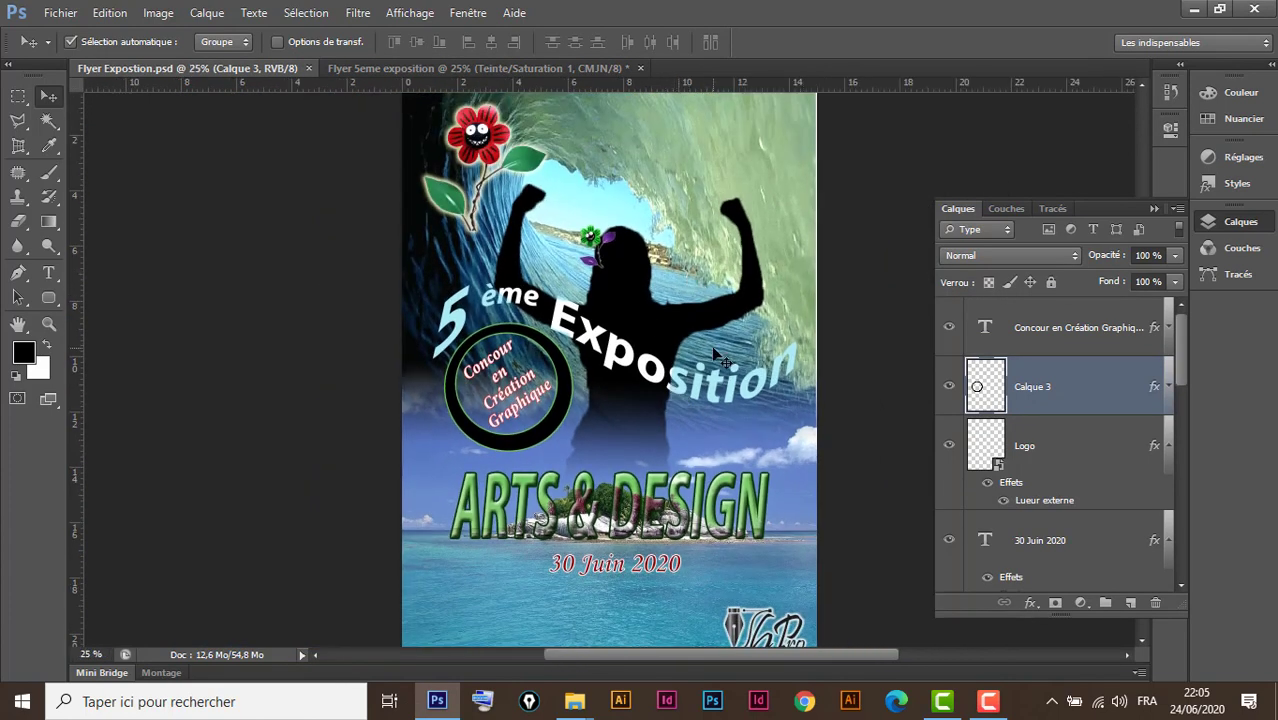
left_click(480, 70)
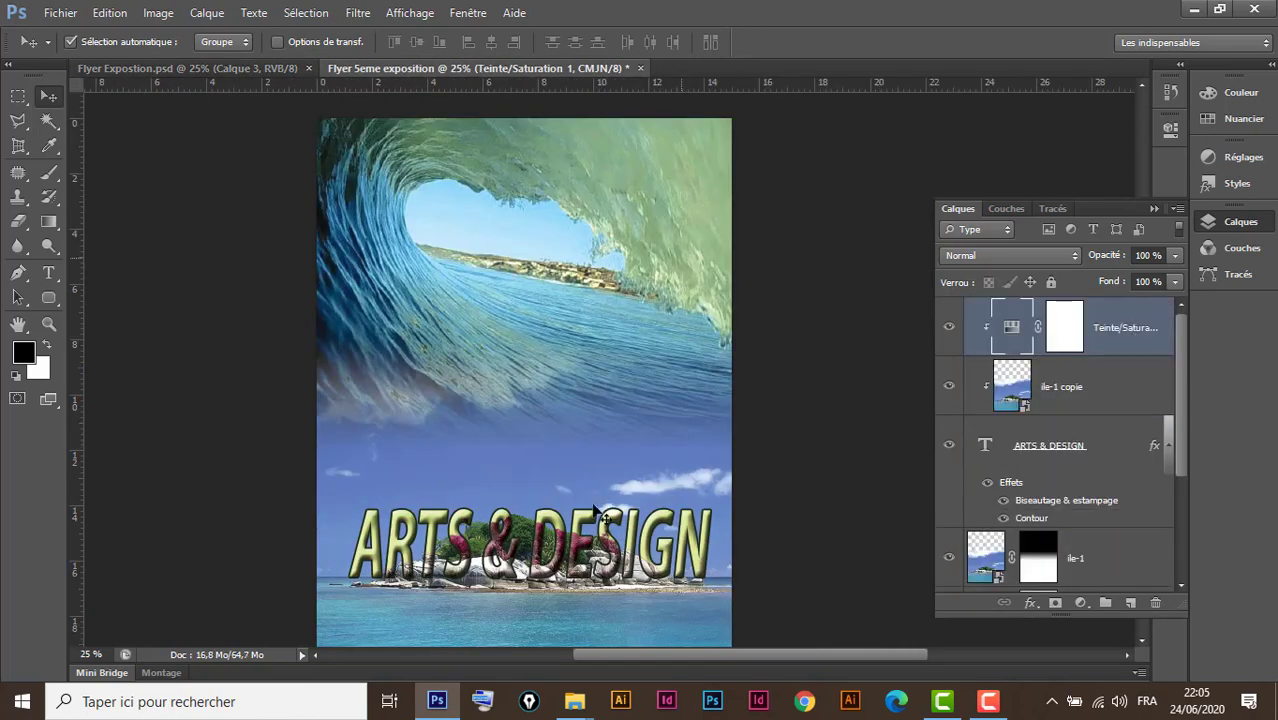
Open h-4-1314390-1226566302.jpg from the Flyer 5 ème Exposition folder in Photoshop
left_click(575, 700)
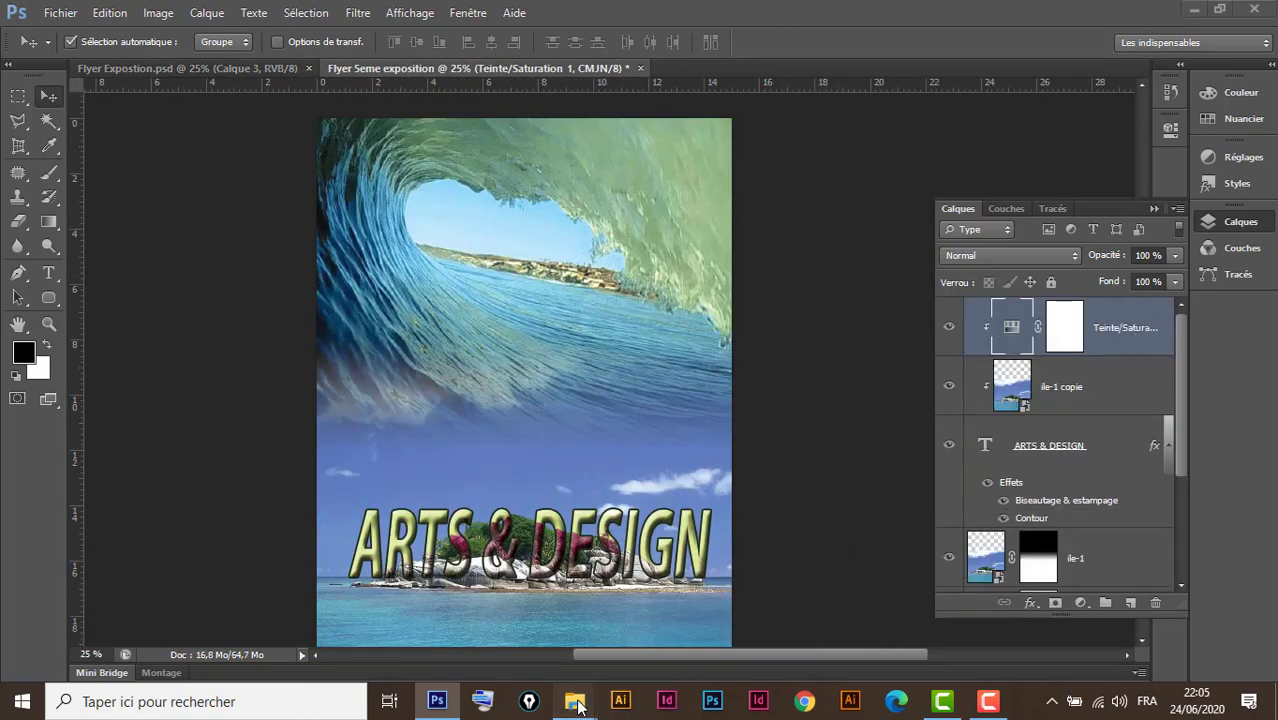
left_click(716, 649)
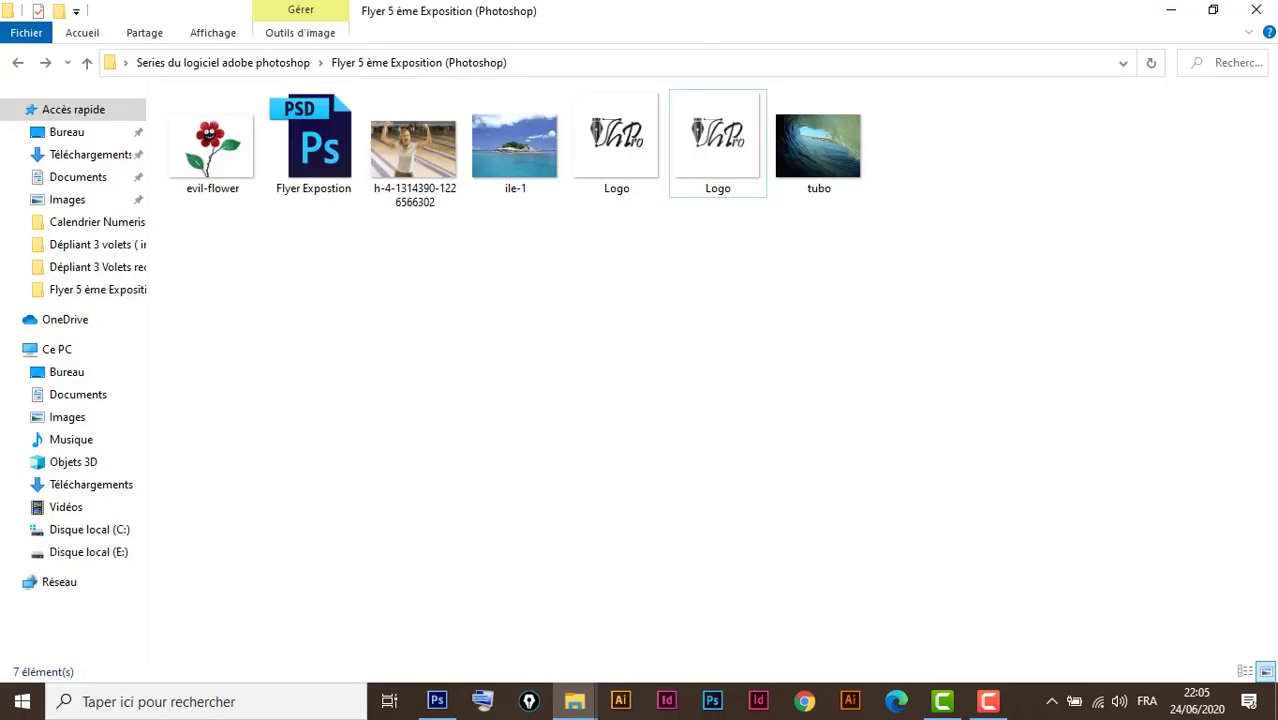
left_click(1213, 10)
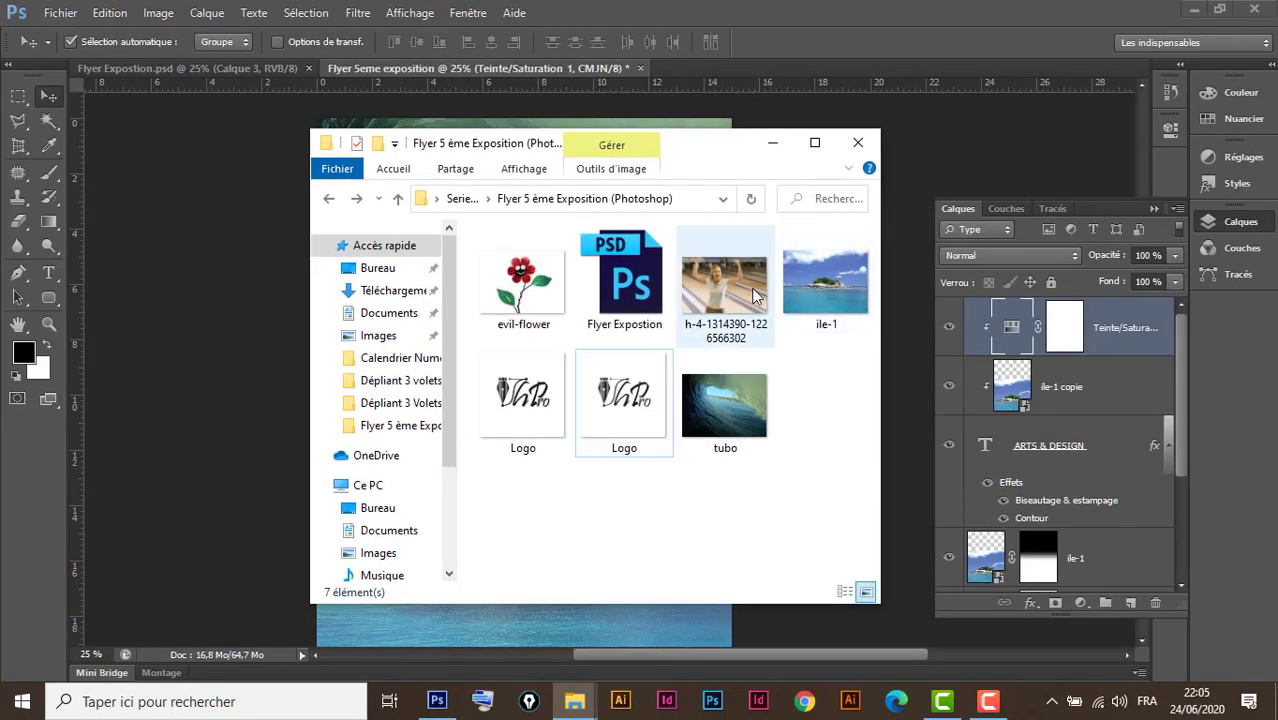
left_click_drag(724, 300, 723, 68)
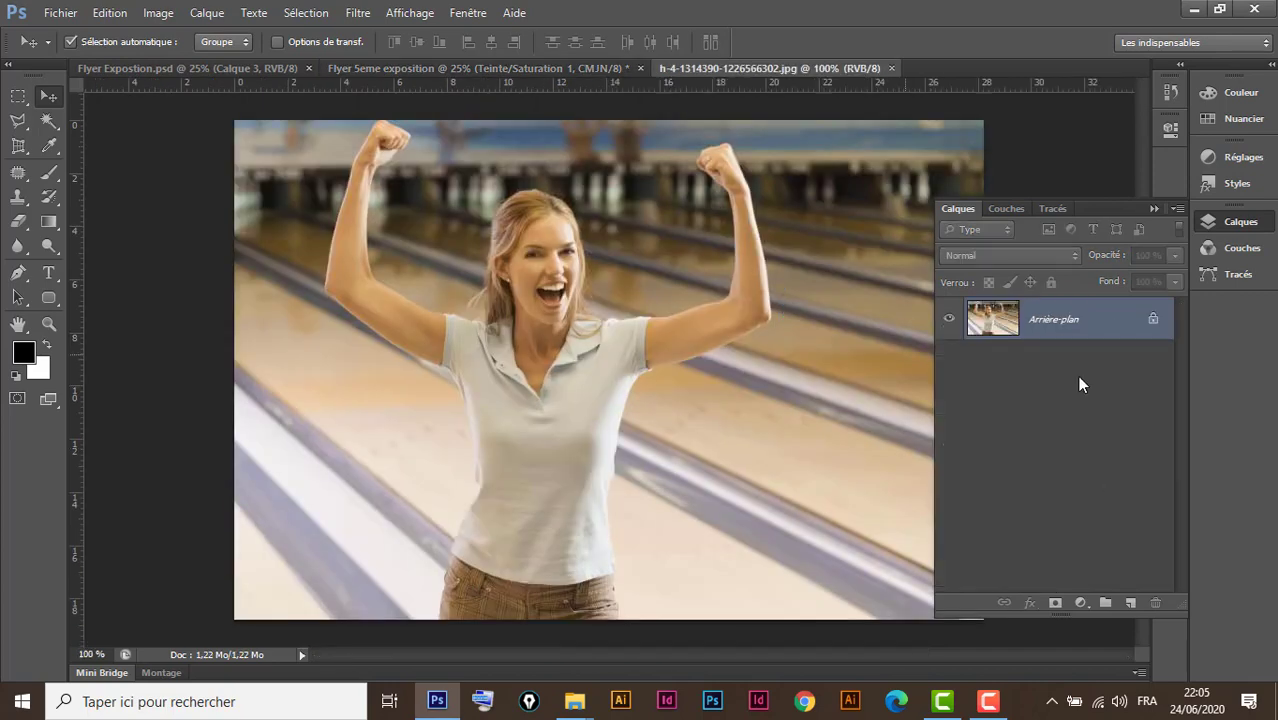
Convert the locked Arrière-plan background into the editable layer Calque 0
double_click(1106, 317)
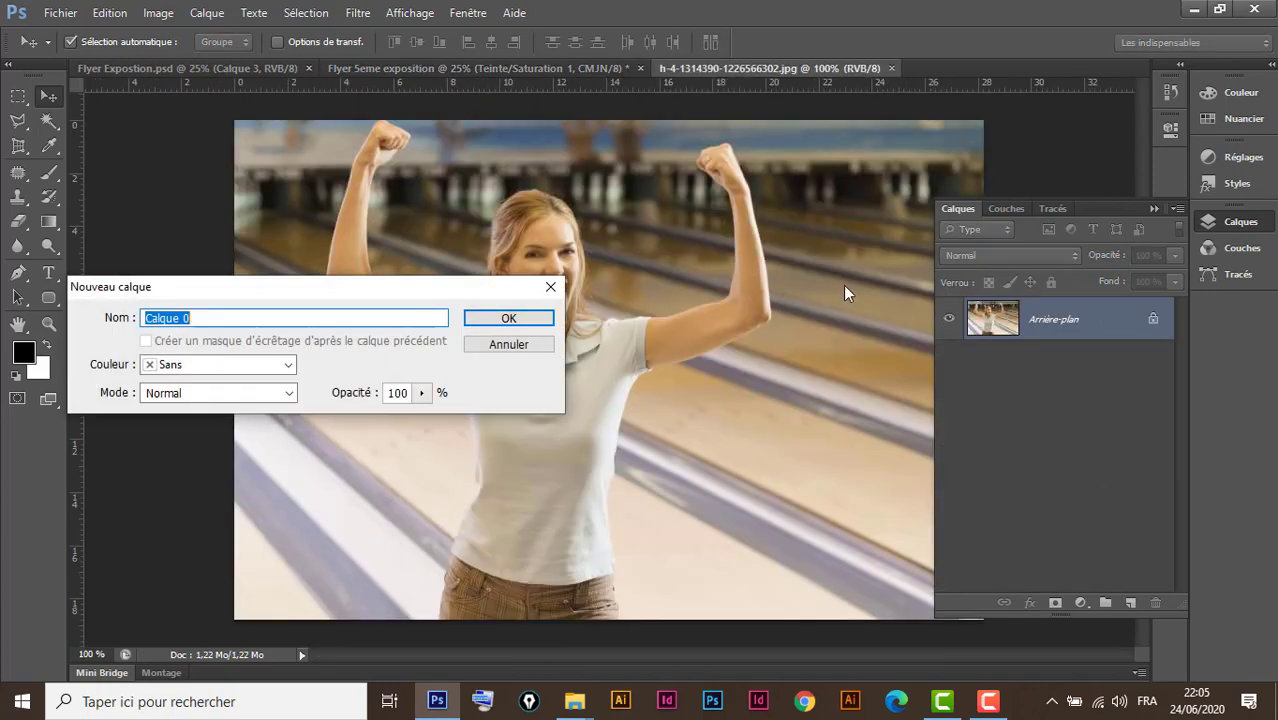
left_click(509, 318)
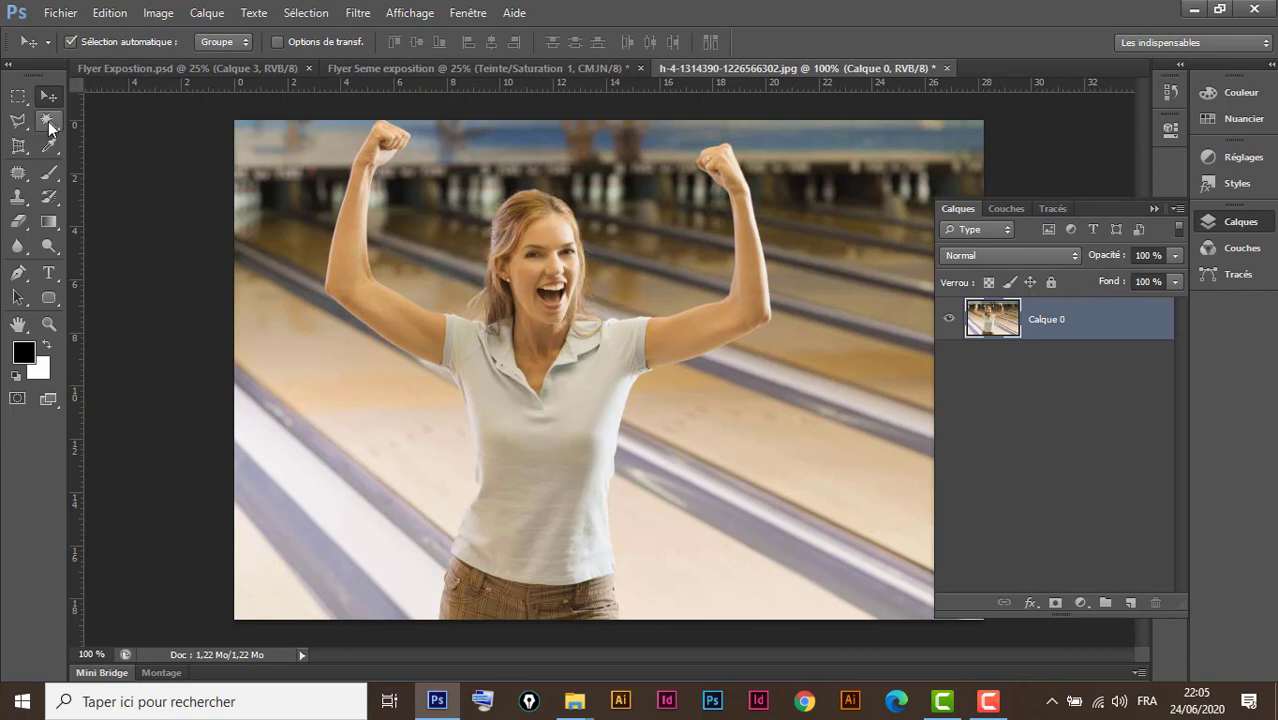
left_click(48, 121)
Quick-select the cheering woman from raised fists to waist, trimming the neck edge
left_click_drag(88, 119, 145, 148)
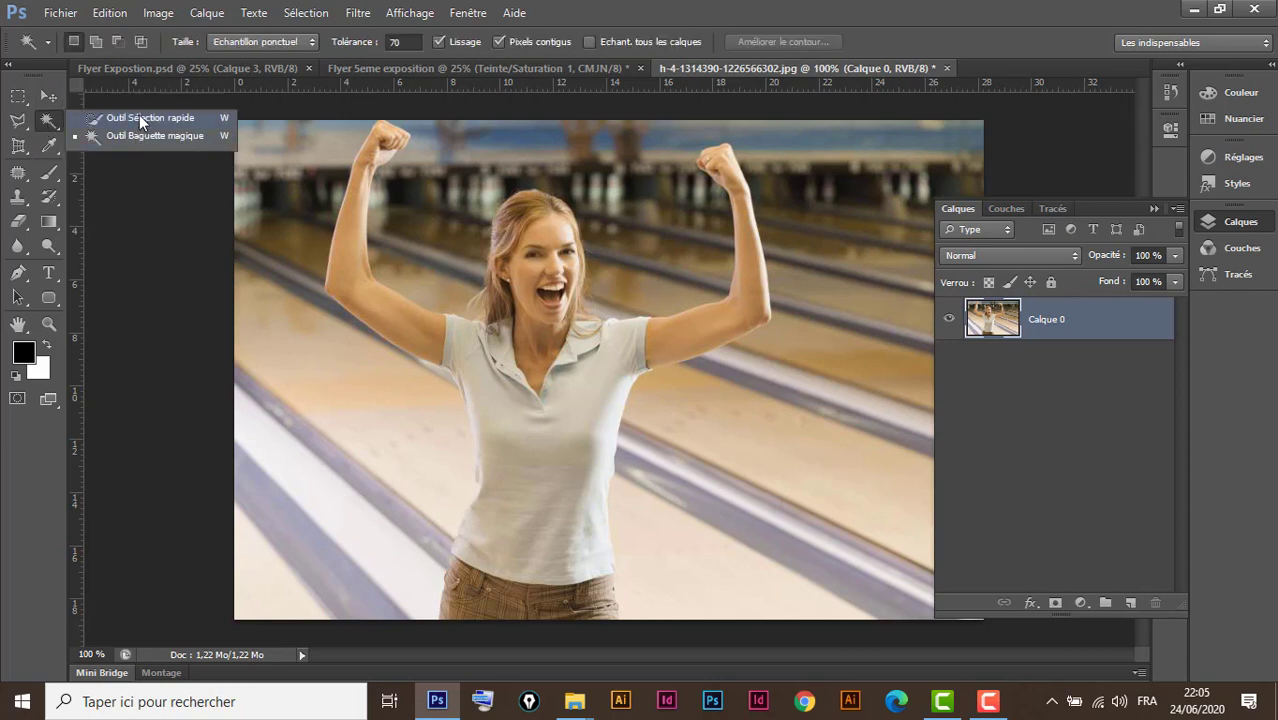
left_click(140, 117)
mouse_move(537, 575)
left_mouse_down()
mouse_move(536, 222)
mouse_move(576, 291)
left_mouse_up()
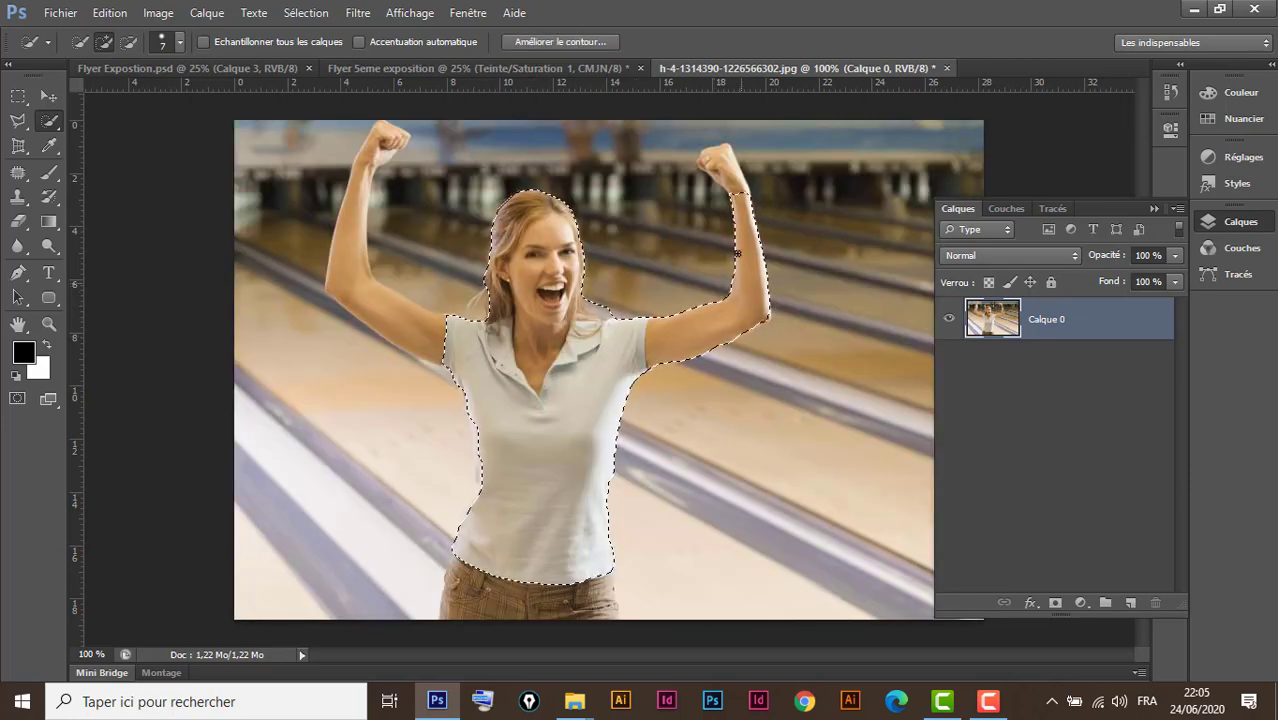
left_click_drag(736, 178, 725, 163)
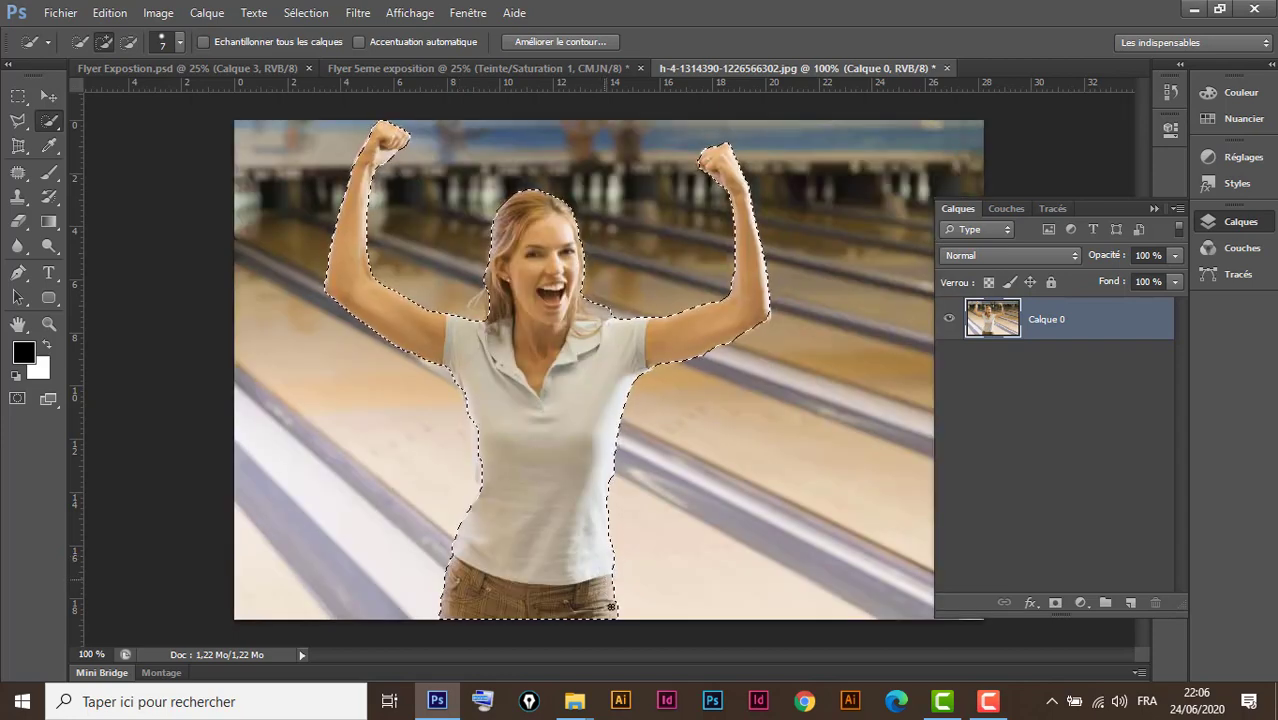
left_click(611, 606)
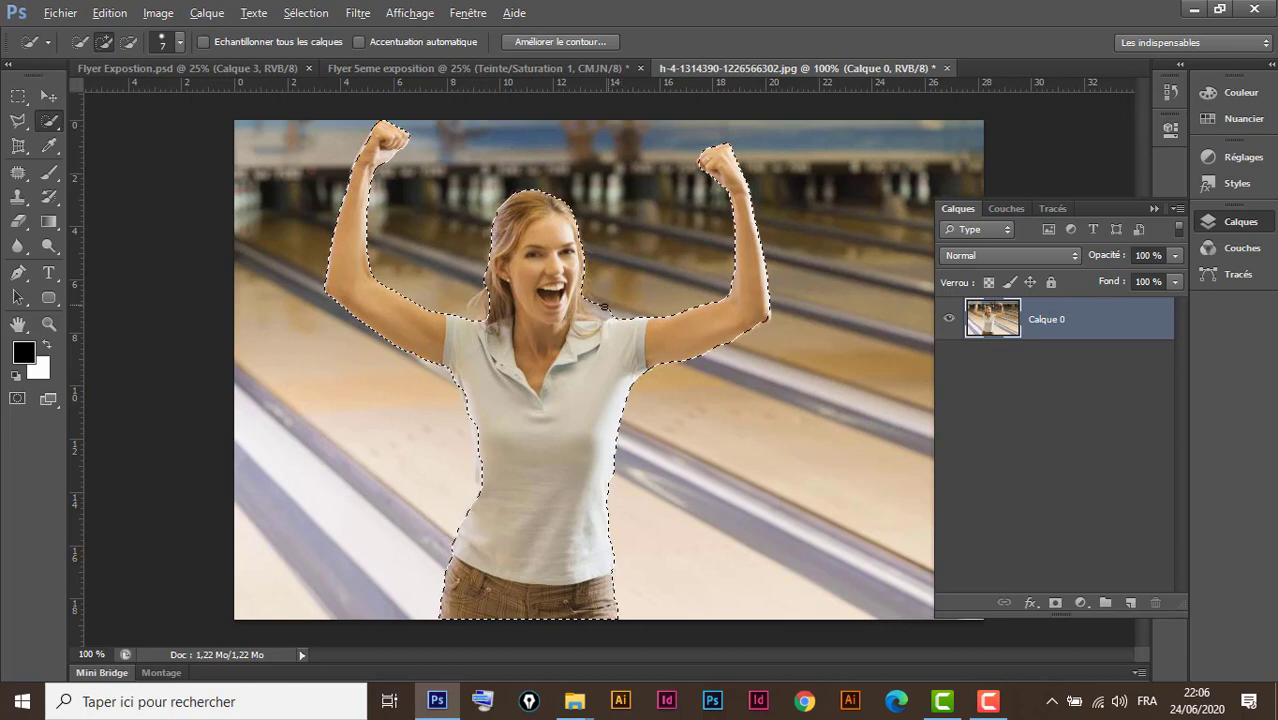
left_click(586, 308, "alt")
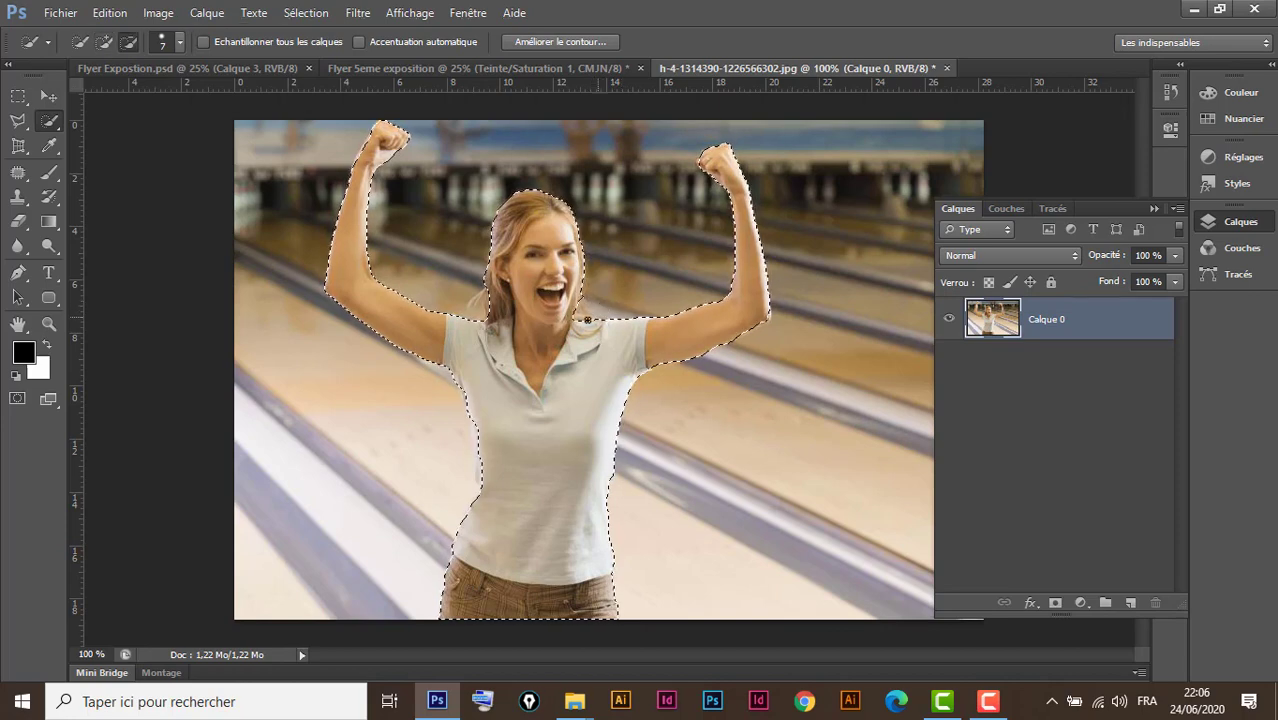
left_click(578, 319)
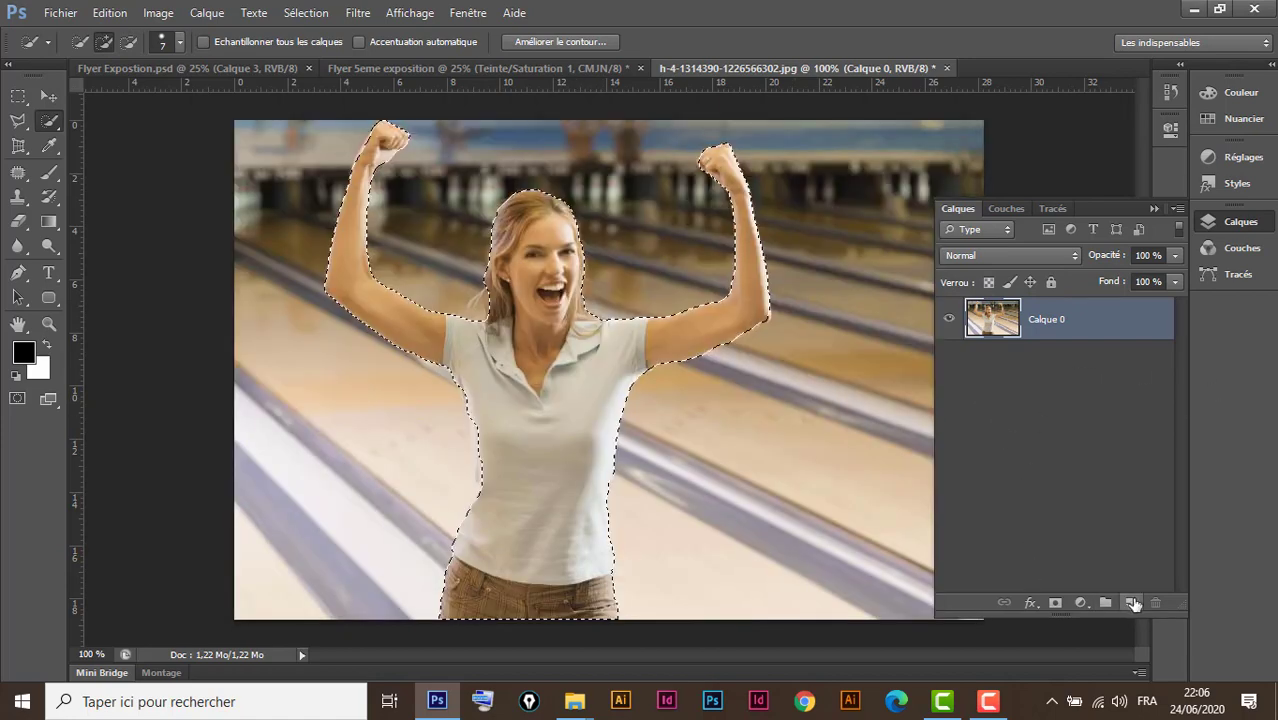
Fill a new layer, Calque 1, with the woman's black silhouette, then view the reference flyer
left_click(1130, 603)
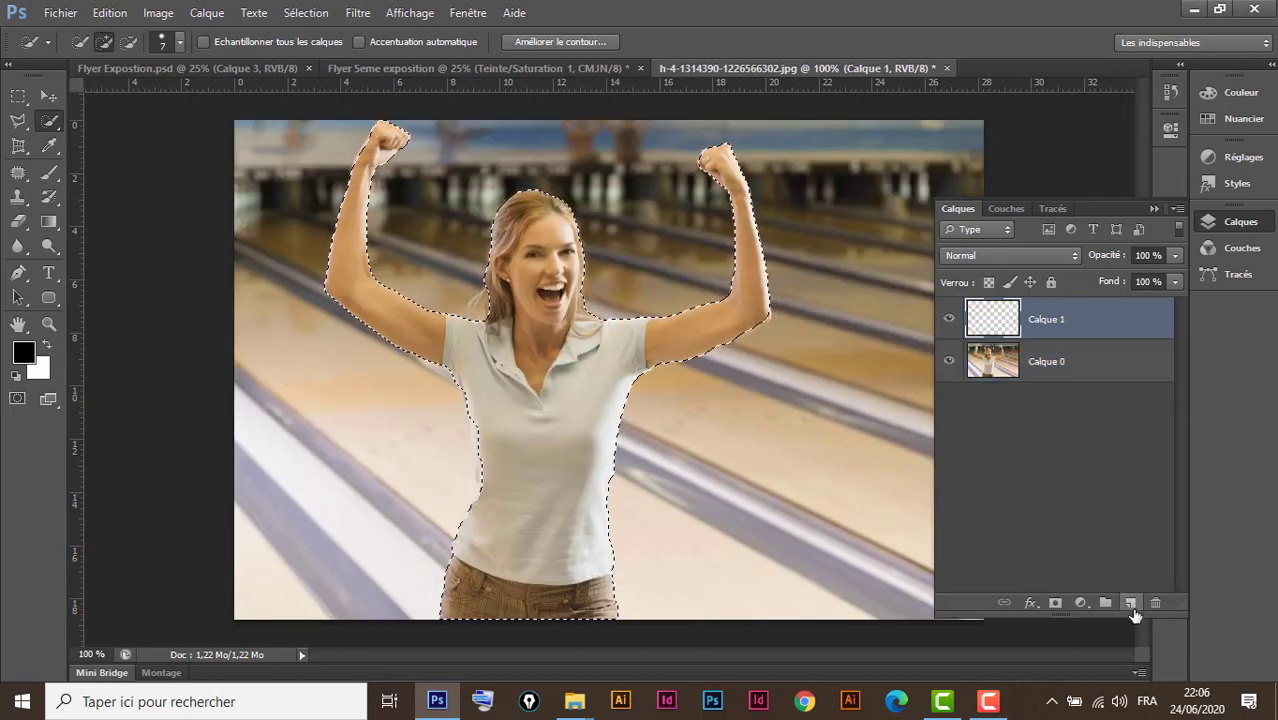
key("alt+Delete")
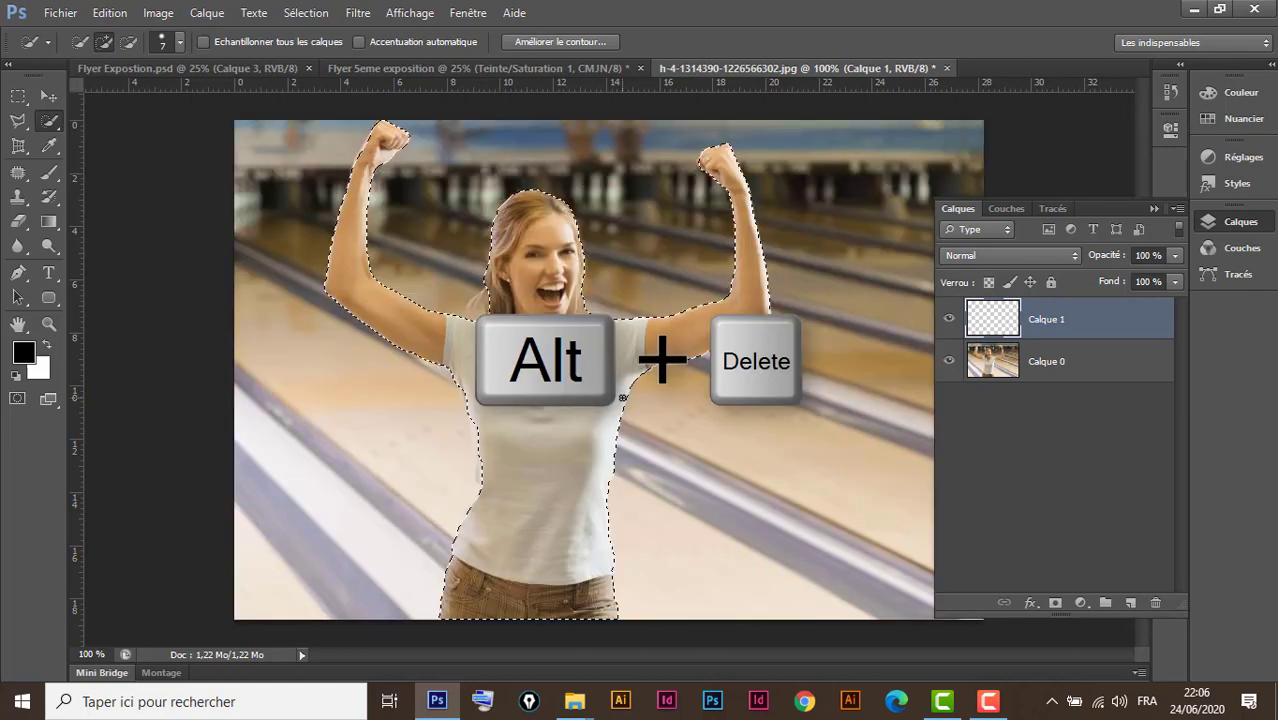
key("alt")
key("alt+Delete")
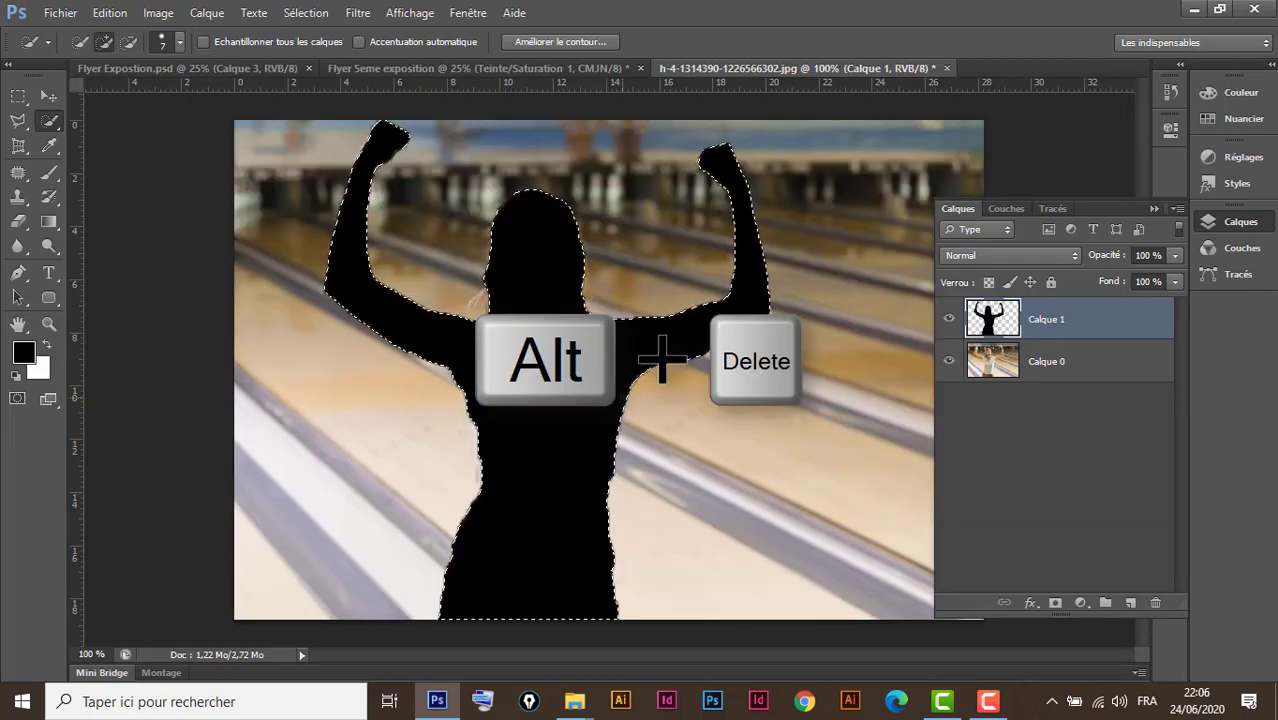
key("ctrl+d")
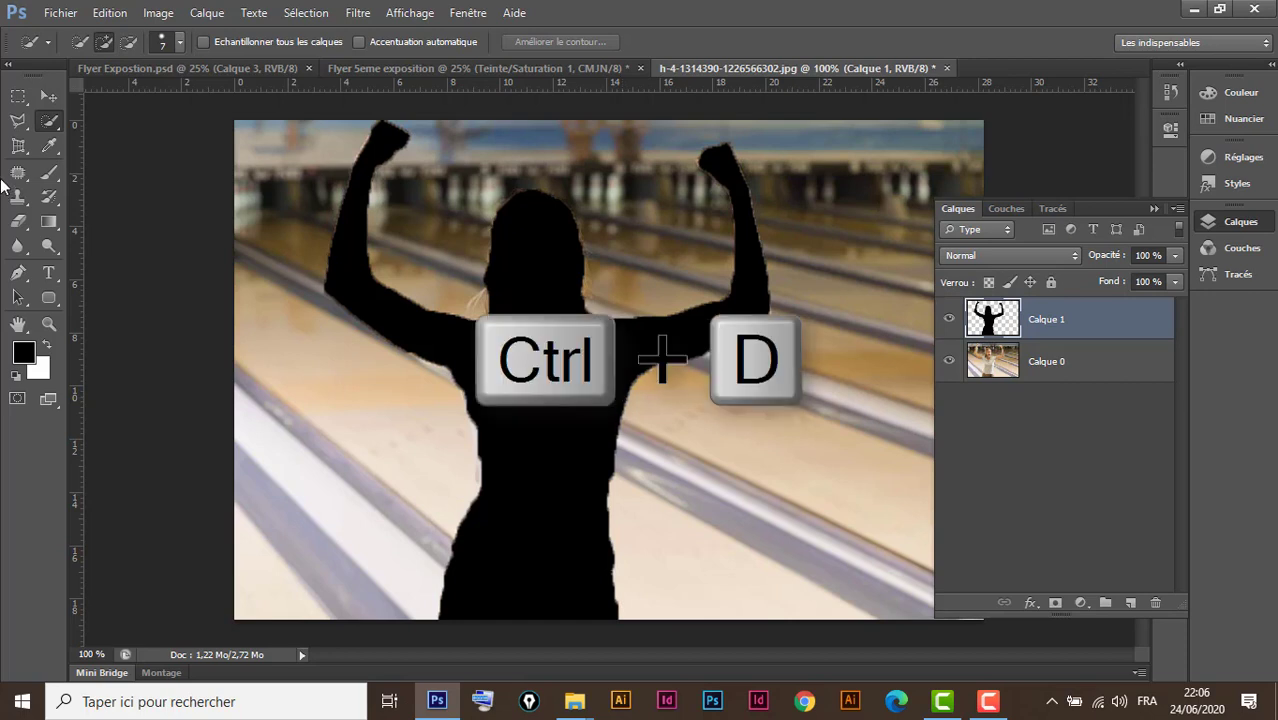
left_click(48, 96)
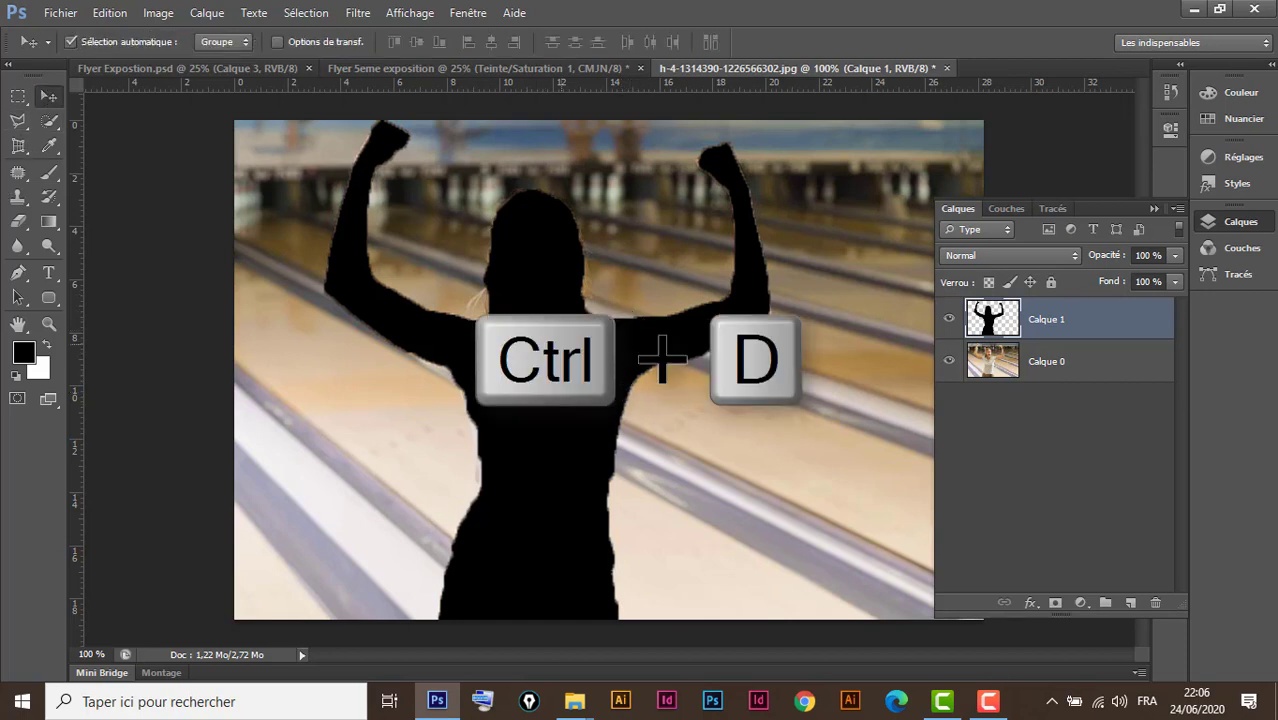
left_click(249, 66)
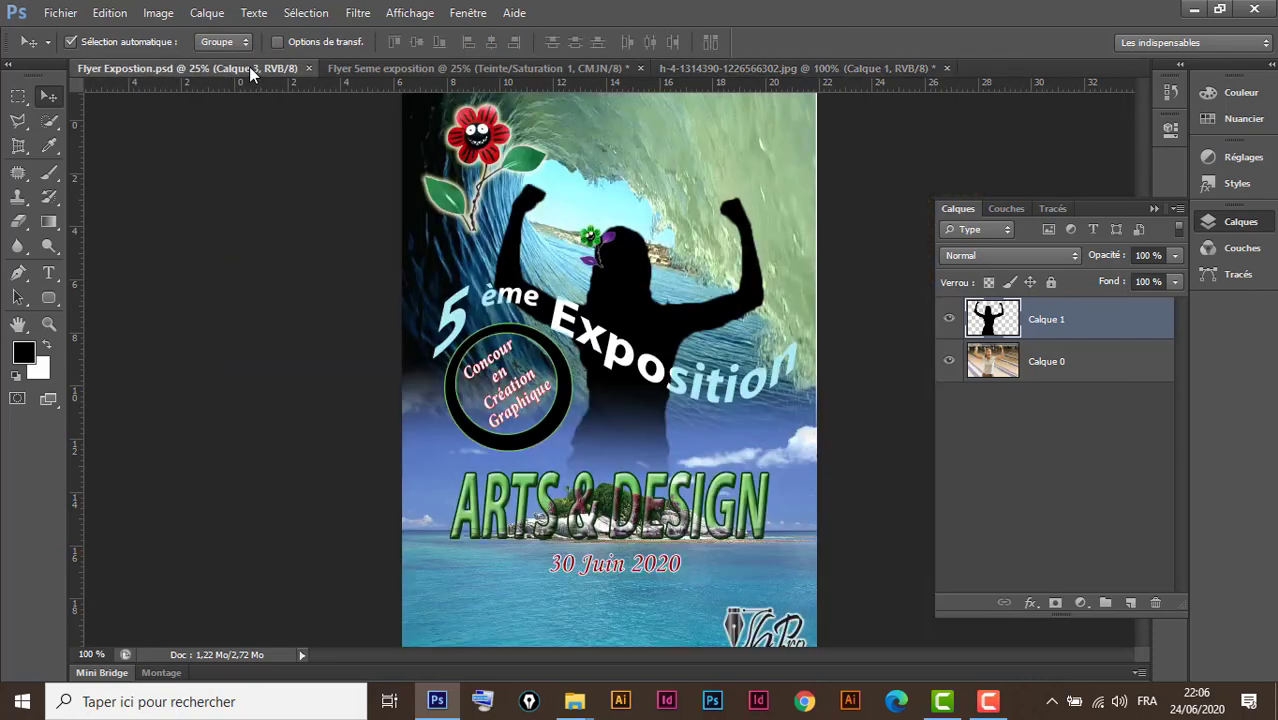
Drag the silhouette from the bowling image into the flyer and release it from the clipping mask
left_click(424, 68)
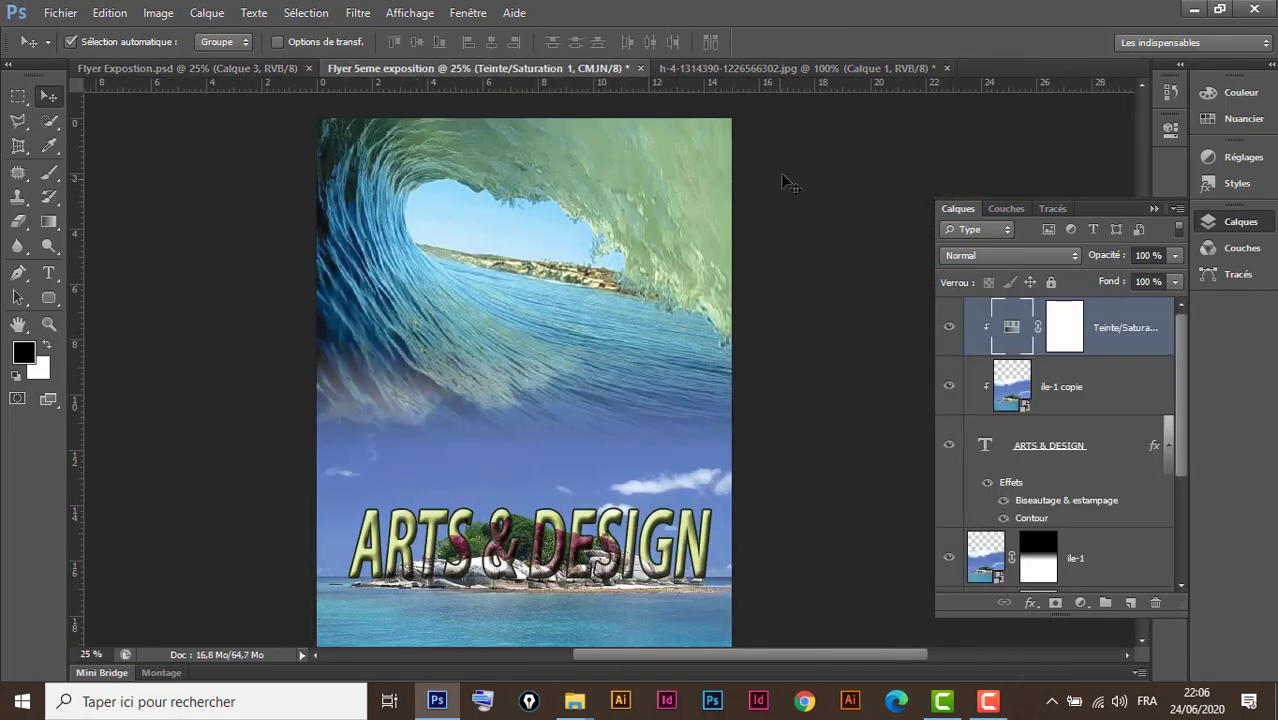
left_click(776, 72)
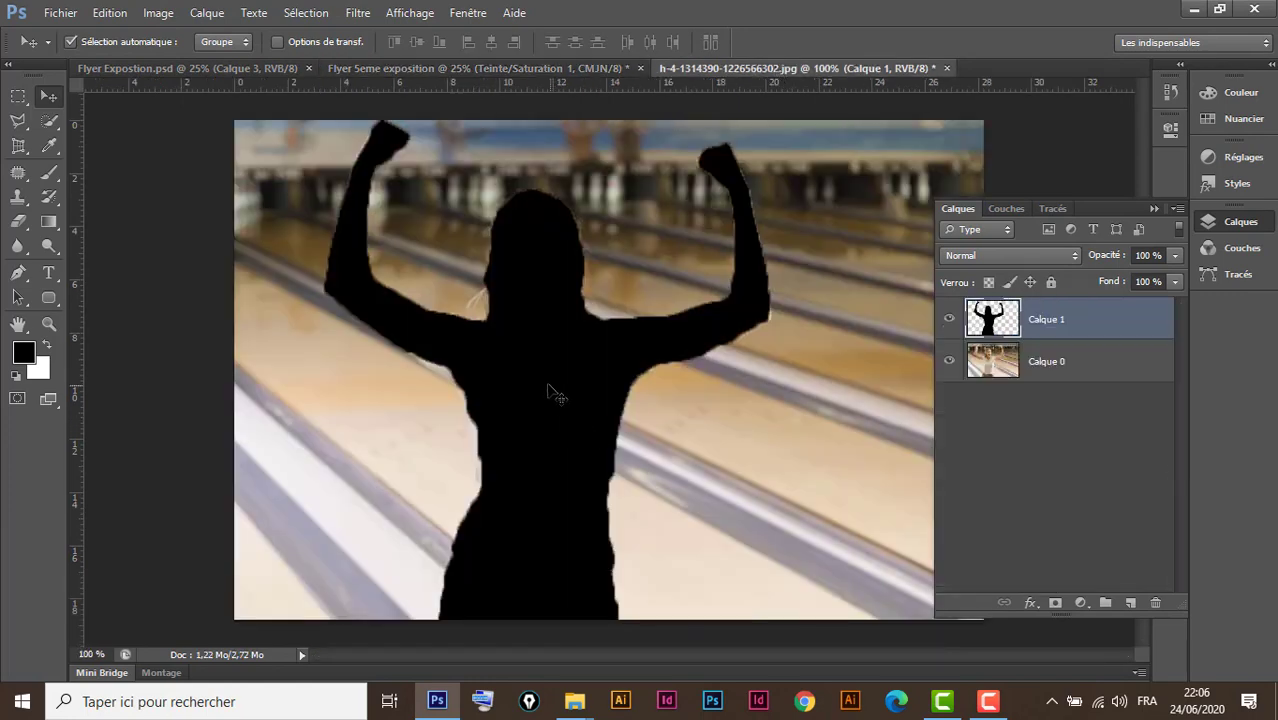
mouse_move(550, 393)
left_mouse_down()
mouse_move(420, 78)
mouse_move(517, 265)
left_mouse_up()
left_click_drag(555, 430, 556, 430)
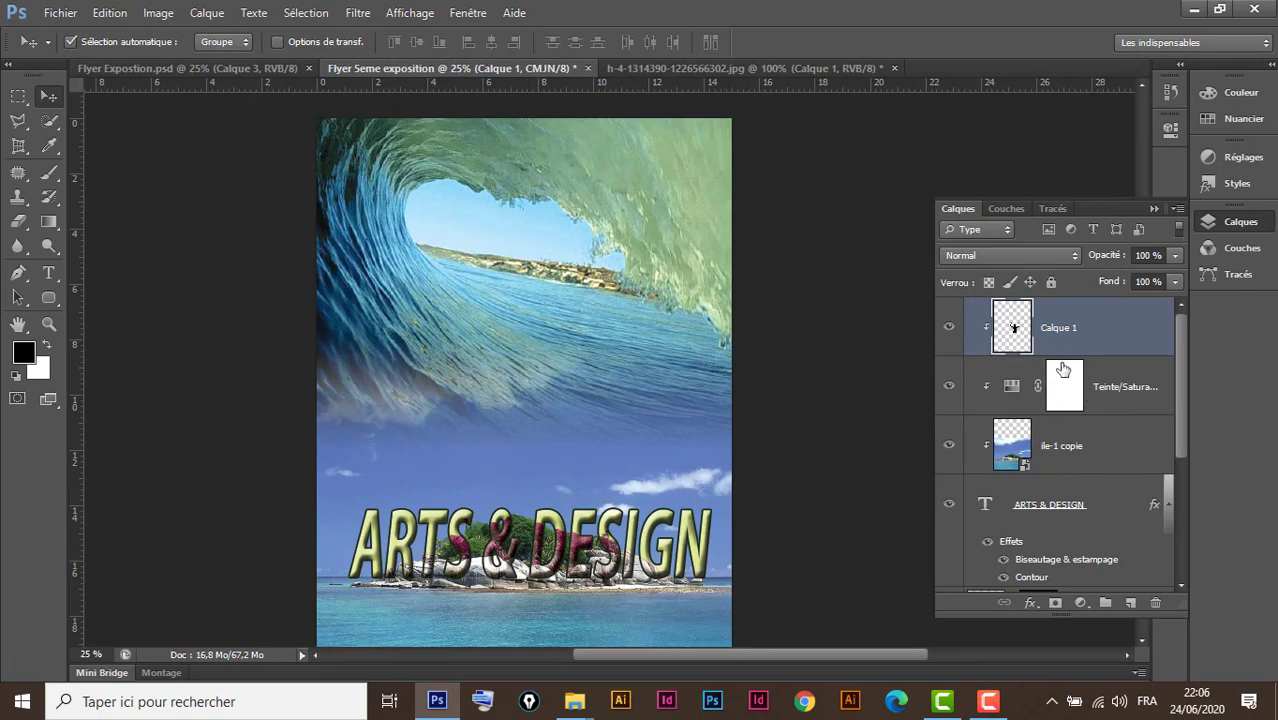
left_click_drag(1173, 386, 1128, 352)
left_click(1124, 352, "alt")
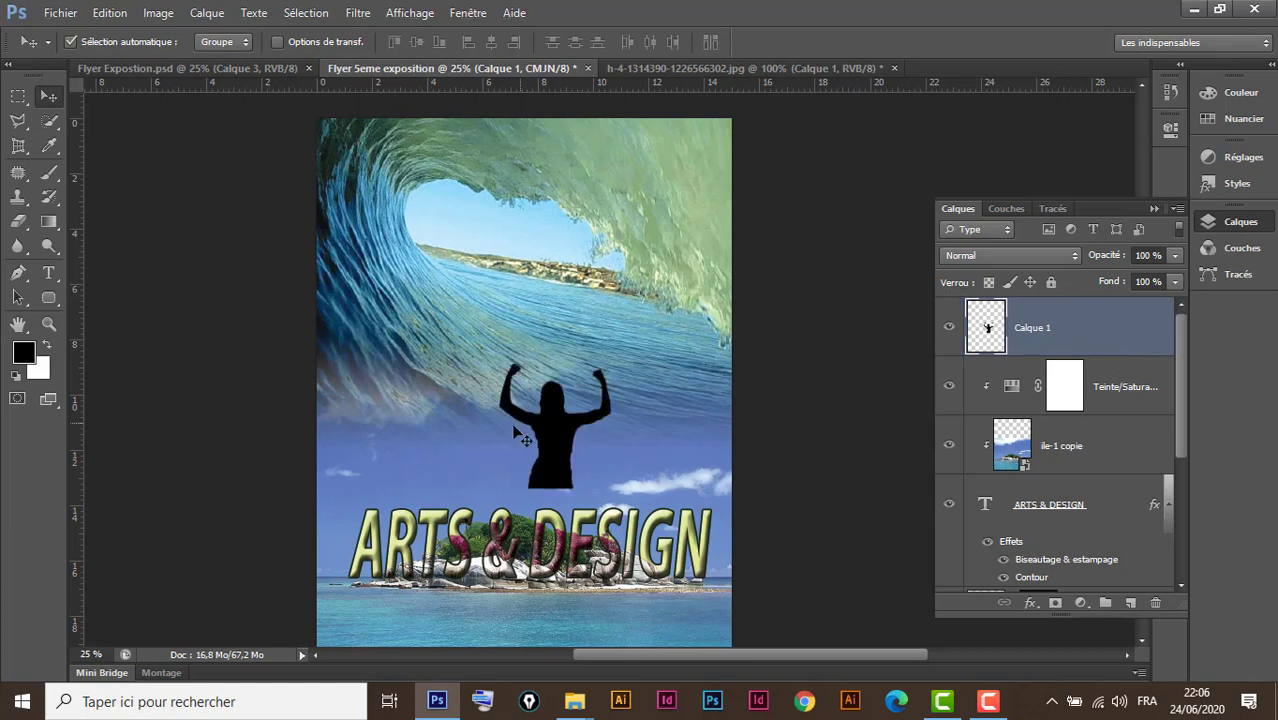
Enlarge the silhouette to about 278% and position it above the ARTS & DESIGN title
key("ctrl+t")
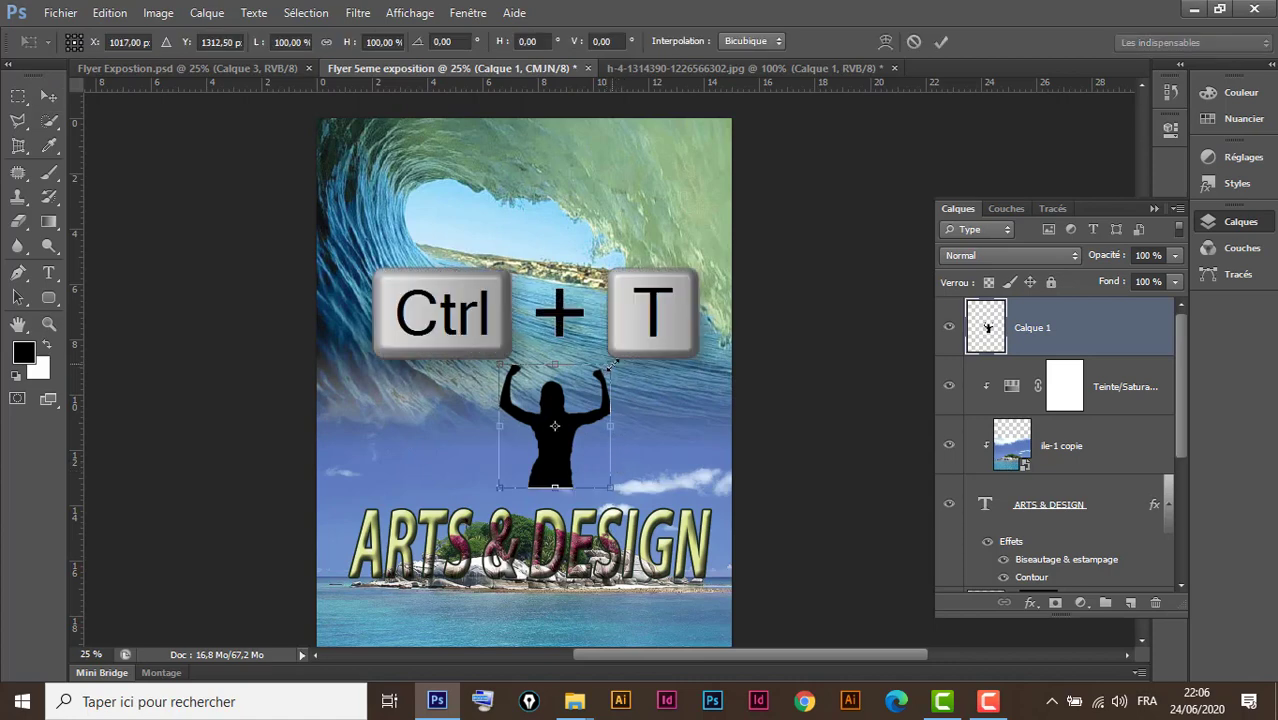
left_click_drag(609, 357, 693, 236)
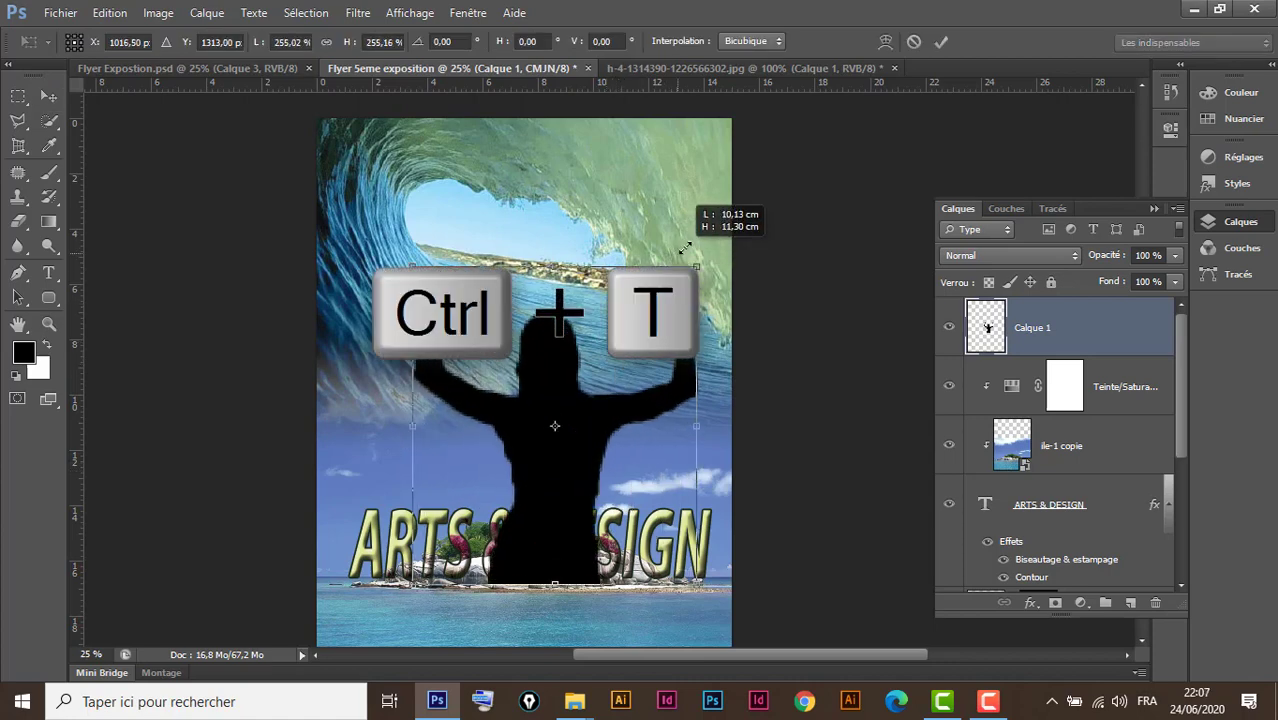
mouse_move(610, 458)
left_mouse_down()
mouse_move(588, 355)
mouse_move(603, 370)
left_mouse_up()
key("Return")
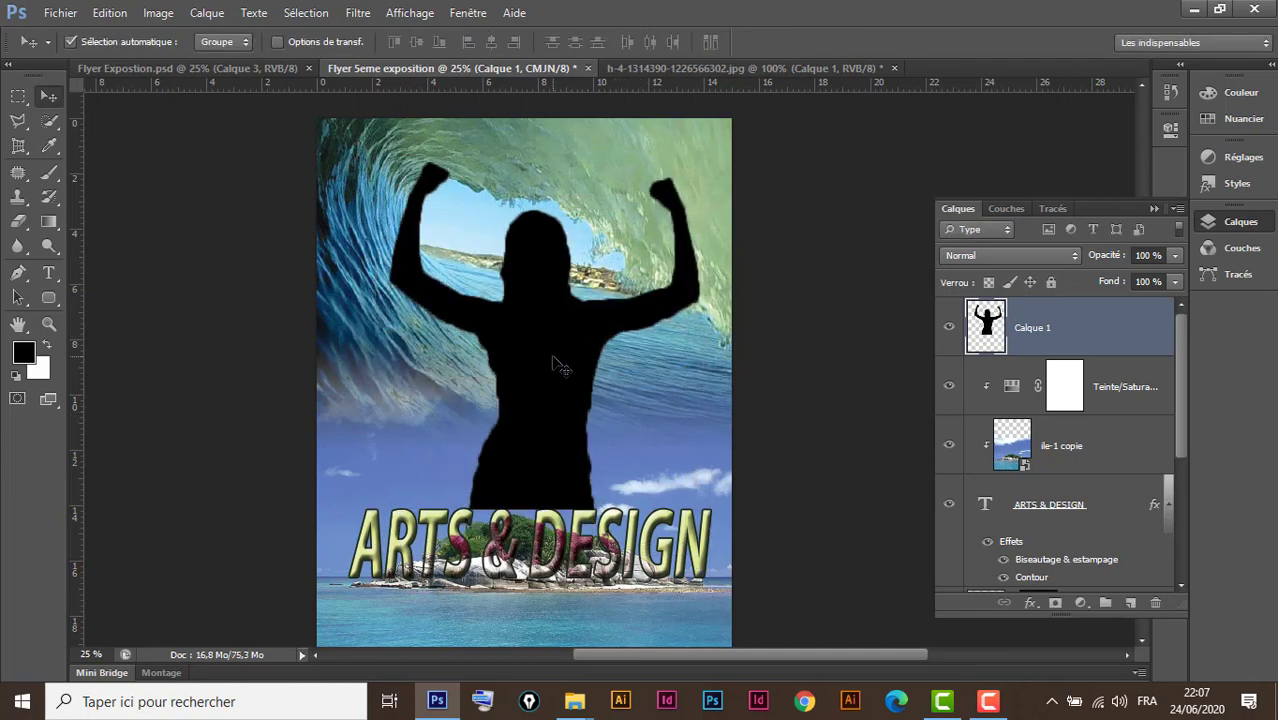
left_click_drag(556, 364, 542, 355)
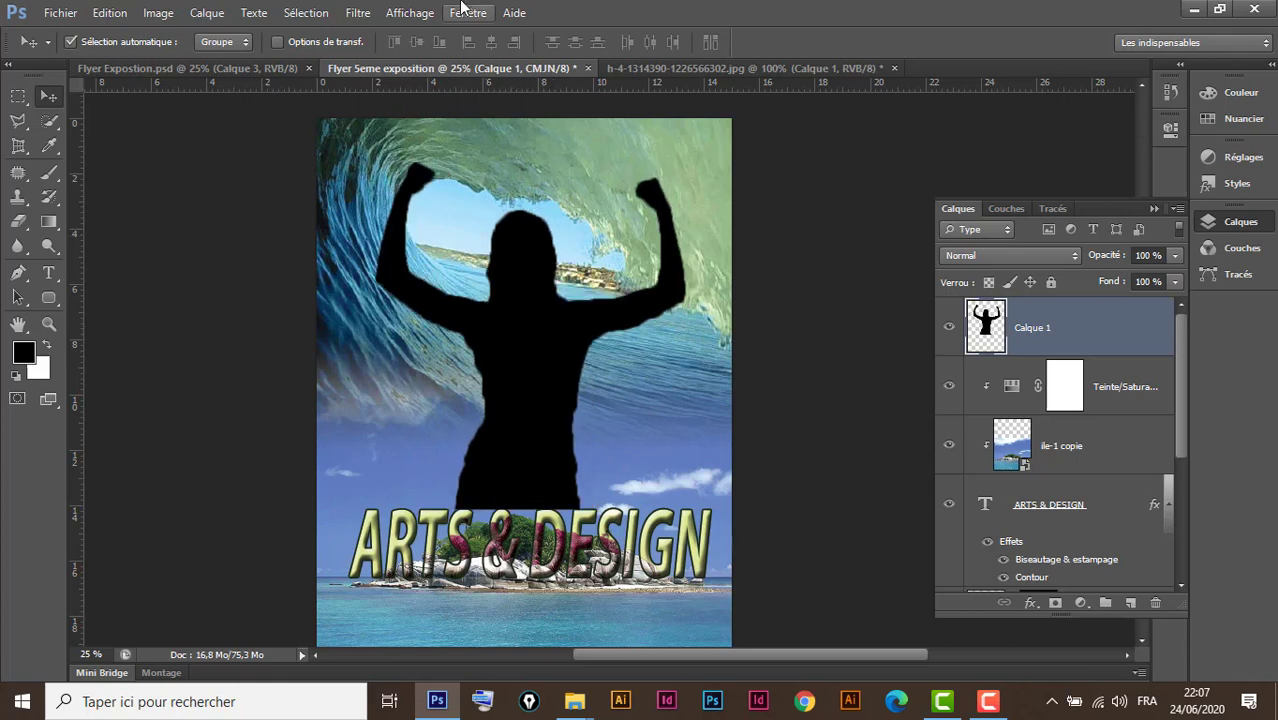
Close the bowling silhouette jpg without saving and return to the Flyer 5eme exposition document
left_click(265, 67)
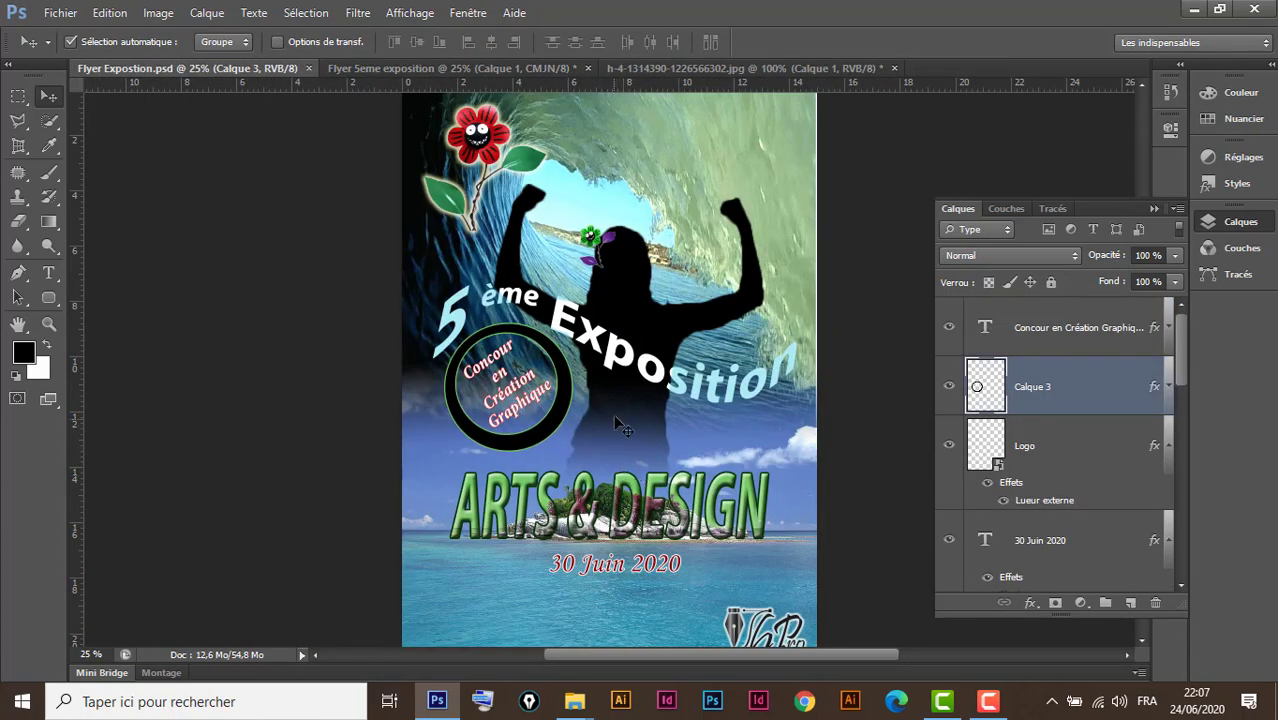
left_click(700, 70)
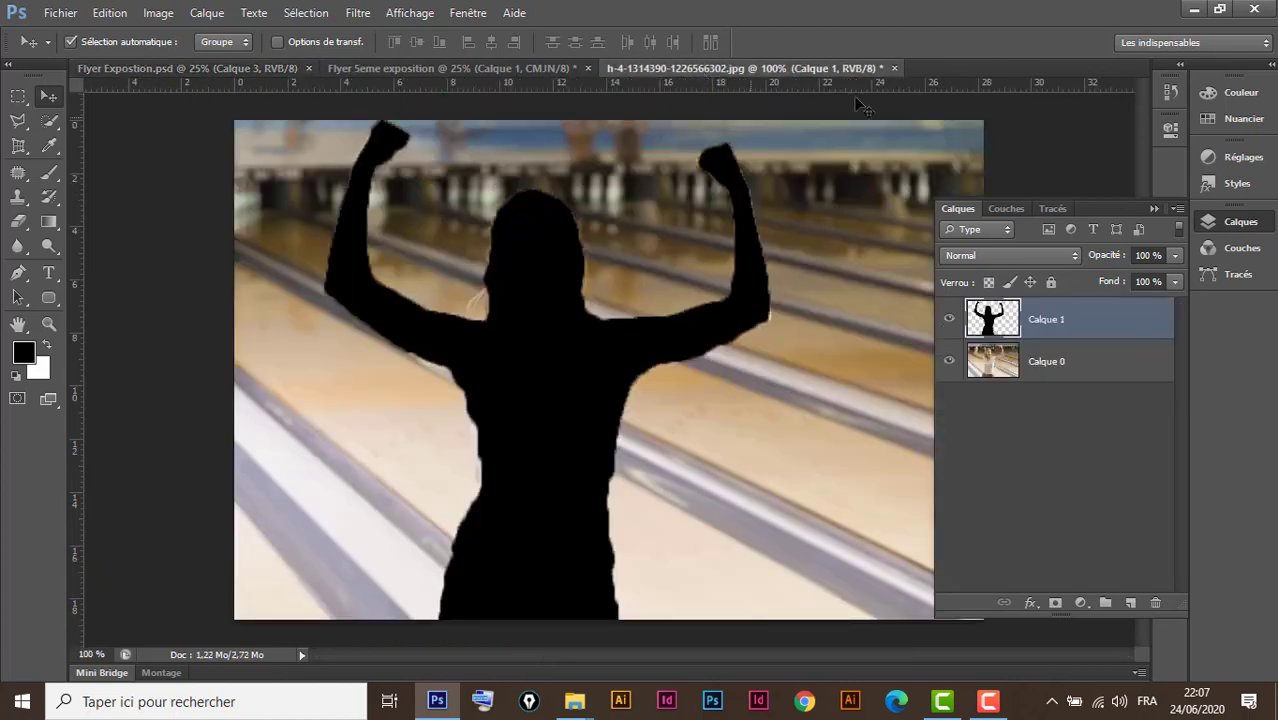
left_click(894, 69)
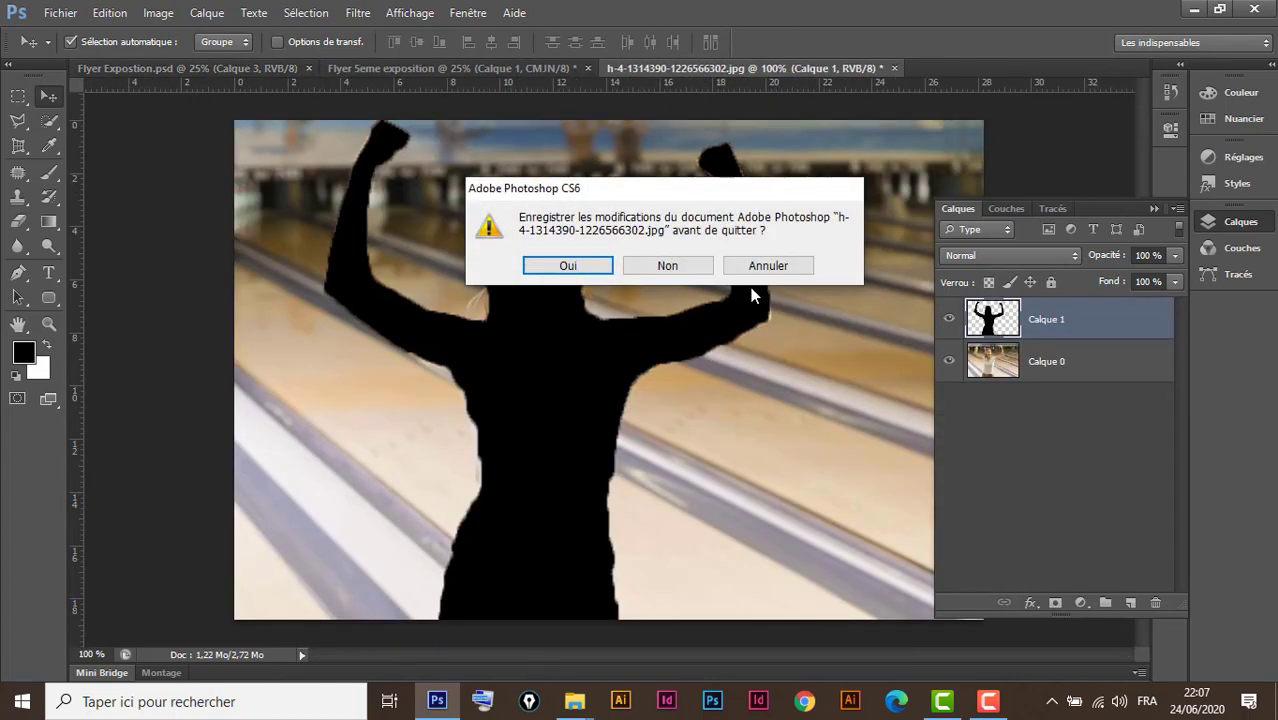
left_click(684, 268)
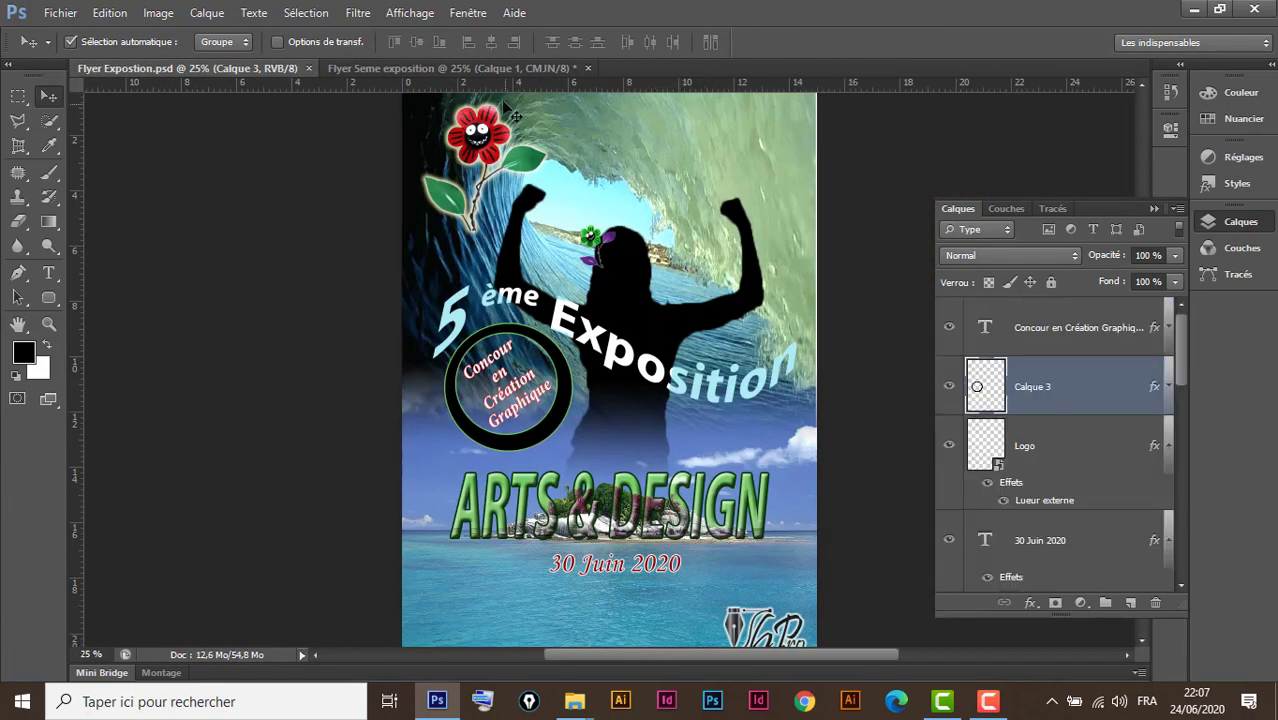
left_click(487, 72)
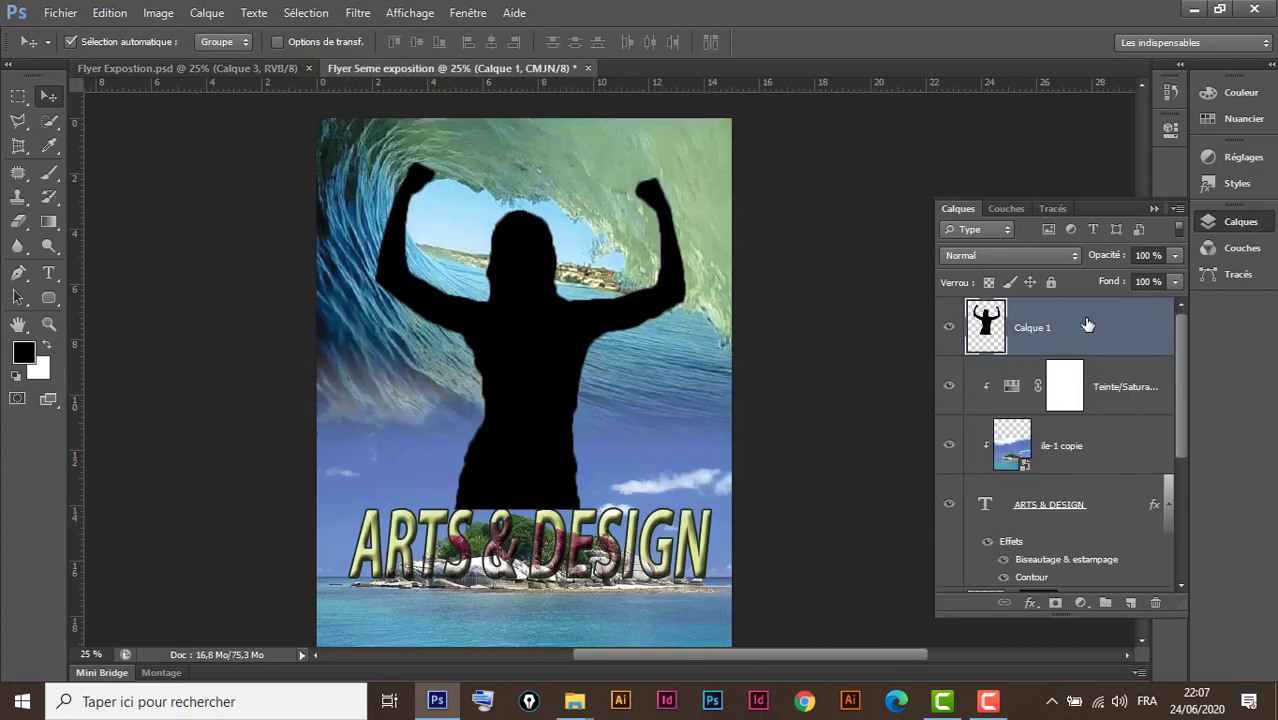
Add a layer mask to Calque 1 and brush black over the silhouette's lower body
left_click(1055, 604)
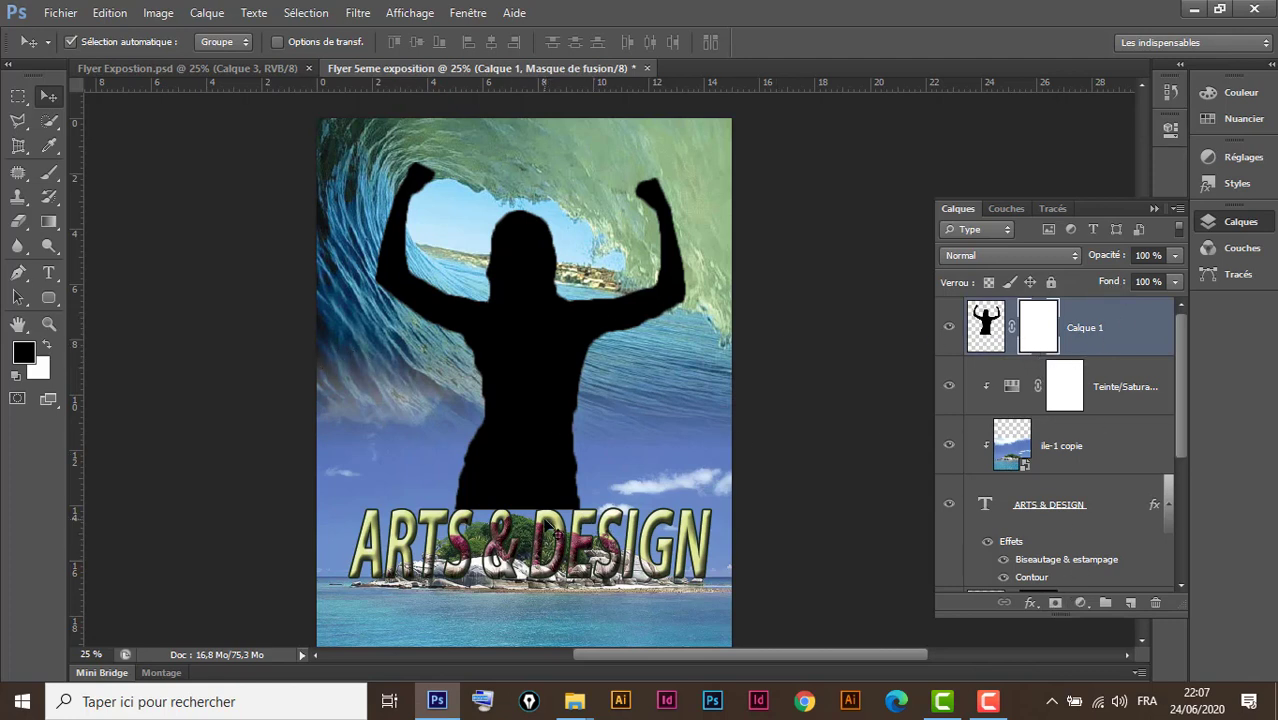
left_click(50, 176)
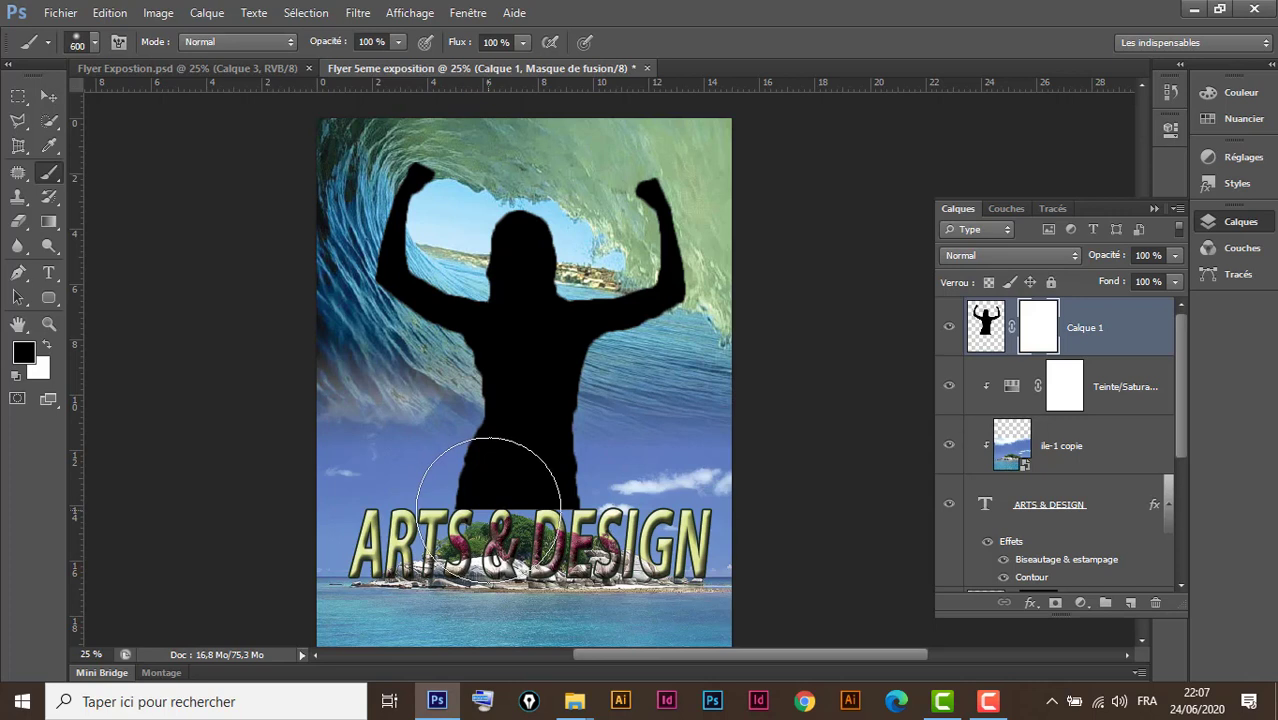
mouse_move(489, 510)
left_mouse_down()
mouse_move(470, 518)
mouse_move(528, 490)
mouse_move(622, 485)
mouse_move(485, 518)
left_mouse_up()
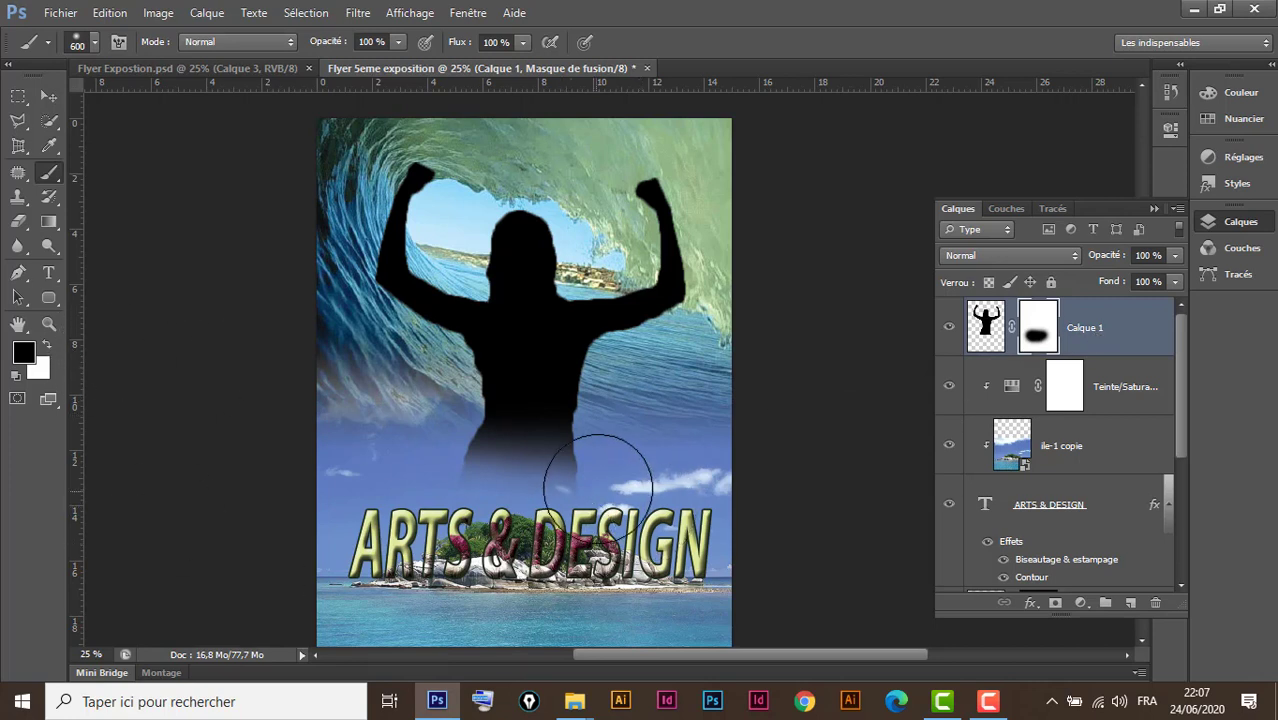
left_click_drag(611, 460, 452, 460)
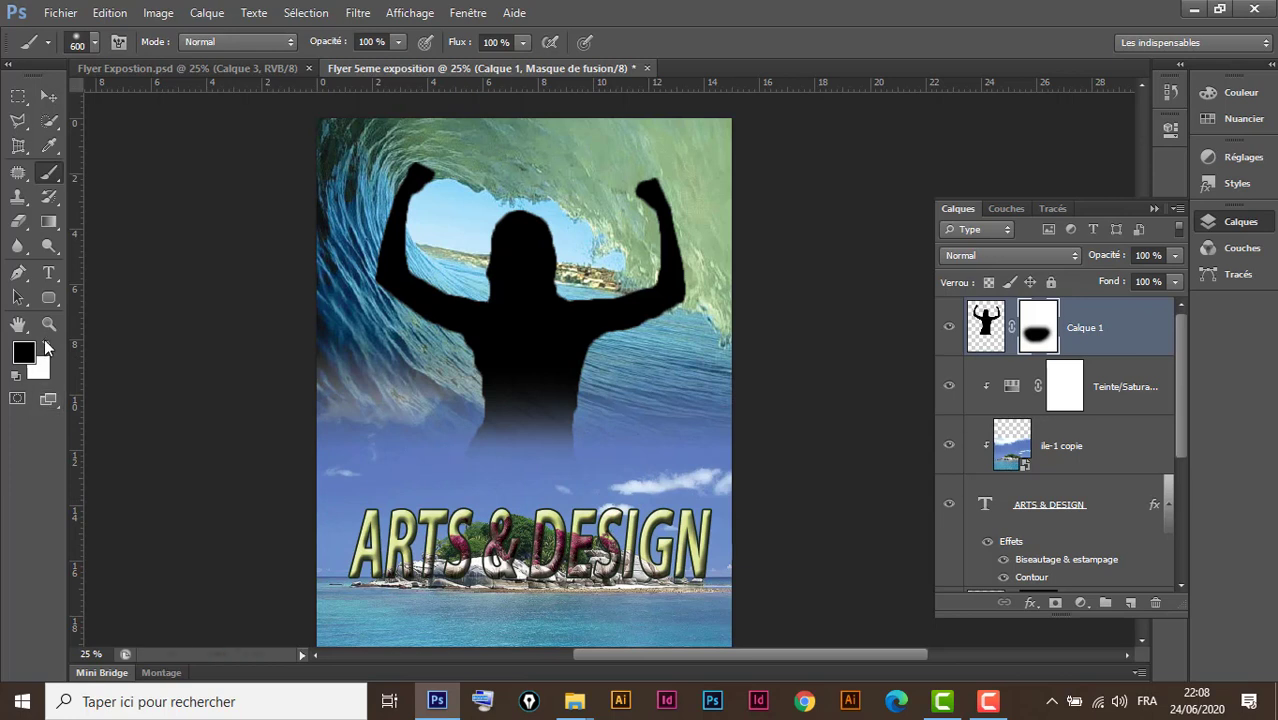
Refine the mask with white then black so the lower body fades into the sky, then reselect the layer
left_click(46, 345)
mouse_move(590, 462)
left_mouse_down()
mouse_move(440, 490)
mouse_move(613, 430)
mouse_move(388, 418)
mouse_move(638, 483)
mouse_move(342, 500)
mouse_move(442, 423)
mouse_move(513, 557)
mouse_move(593, 540)
mouse_move(633, 485)
mouse_move(428, 585)
mouse_move(442, 570)
mouse_move(640, 565)
left_mouse_up()
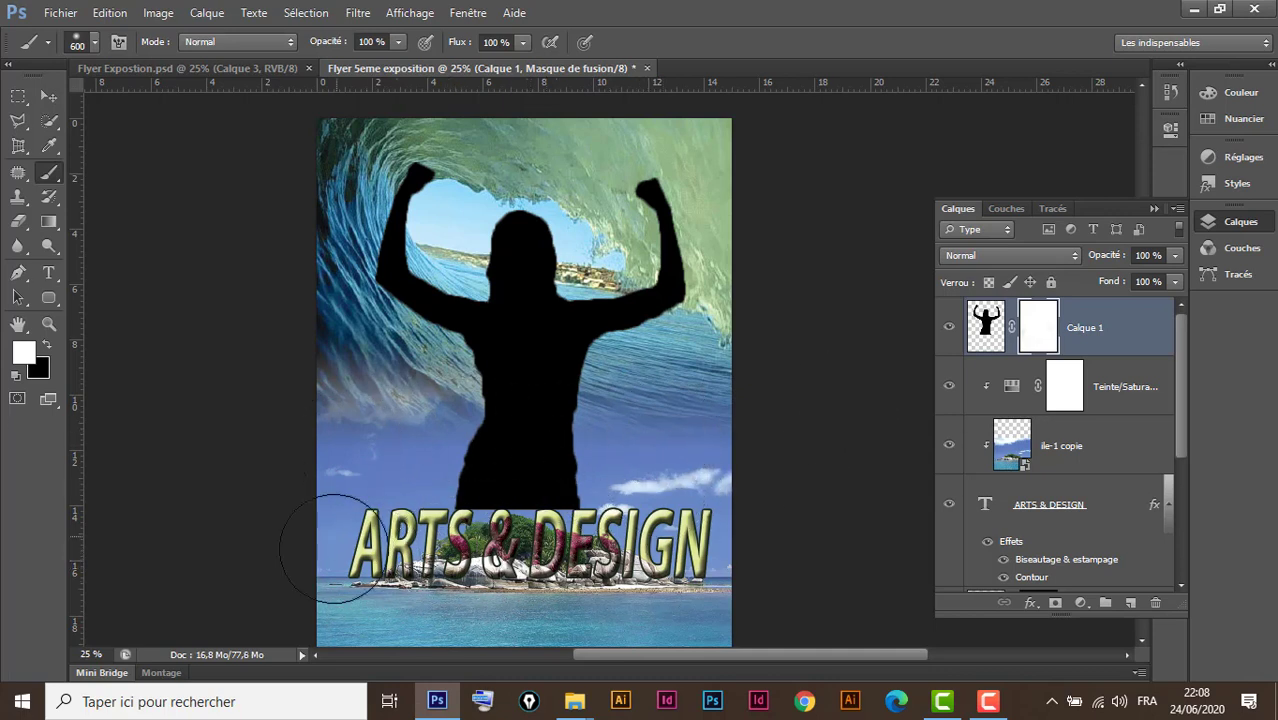
left_click(45, 346)
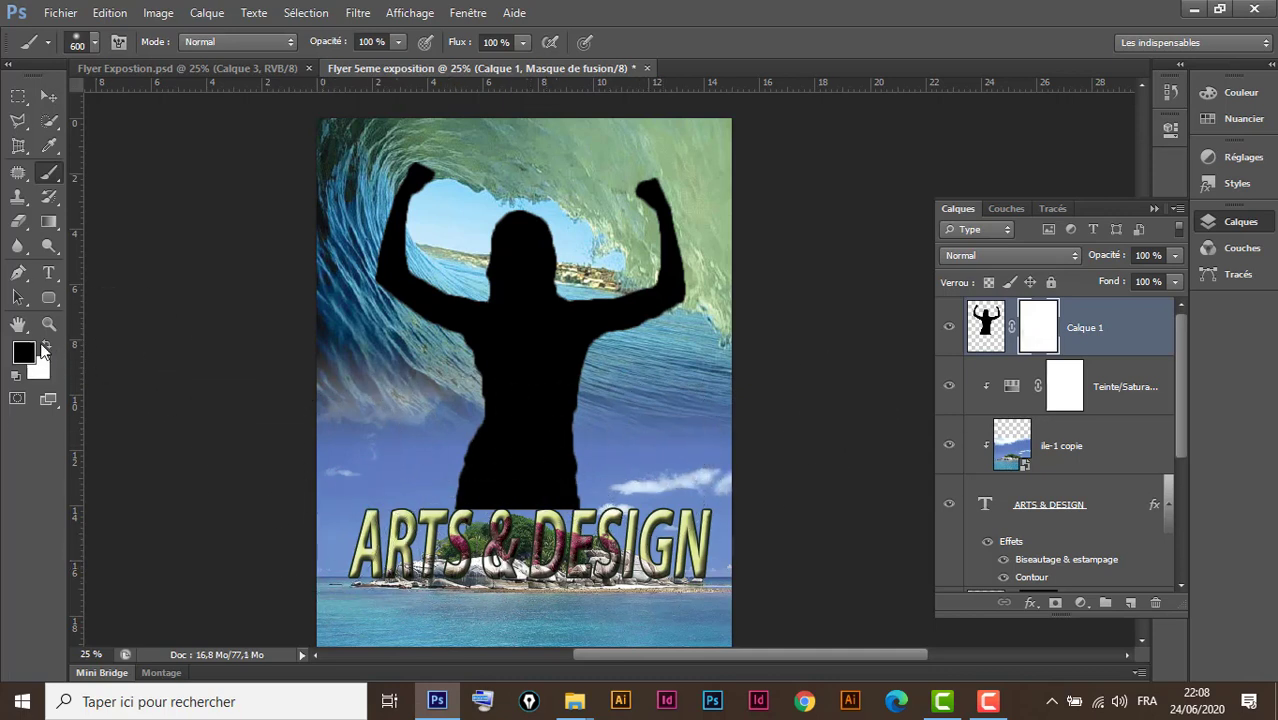
left_click_drag(337, 470, 685, 500)
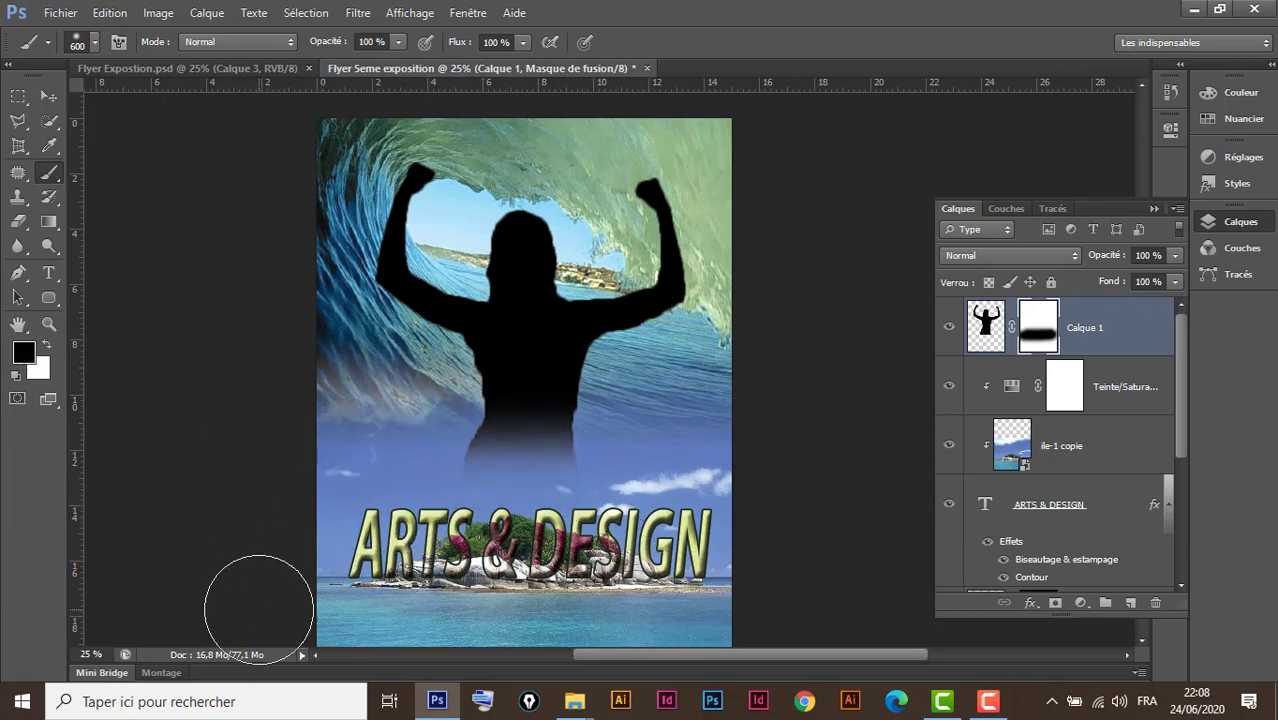
left_click(48, 96)
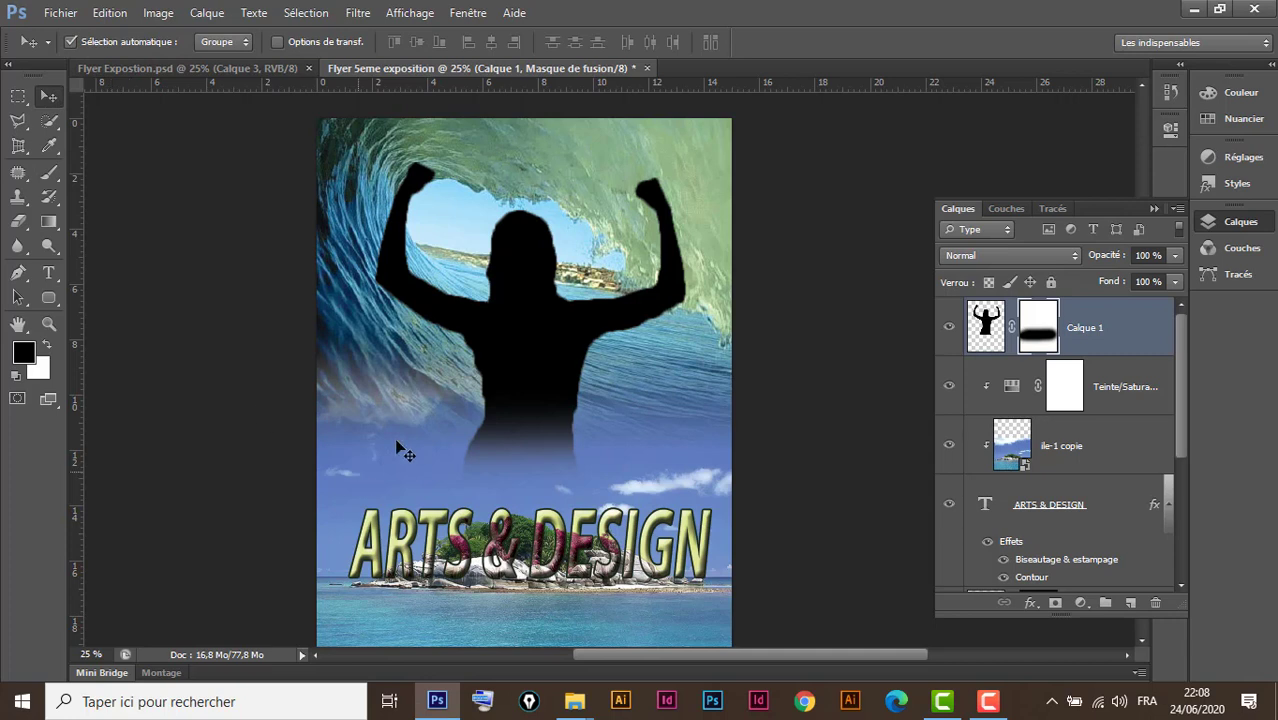
left_click(1151, 330)
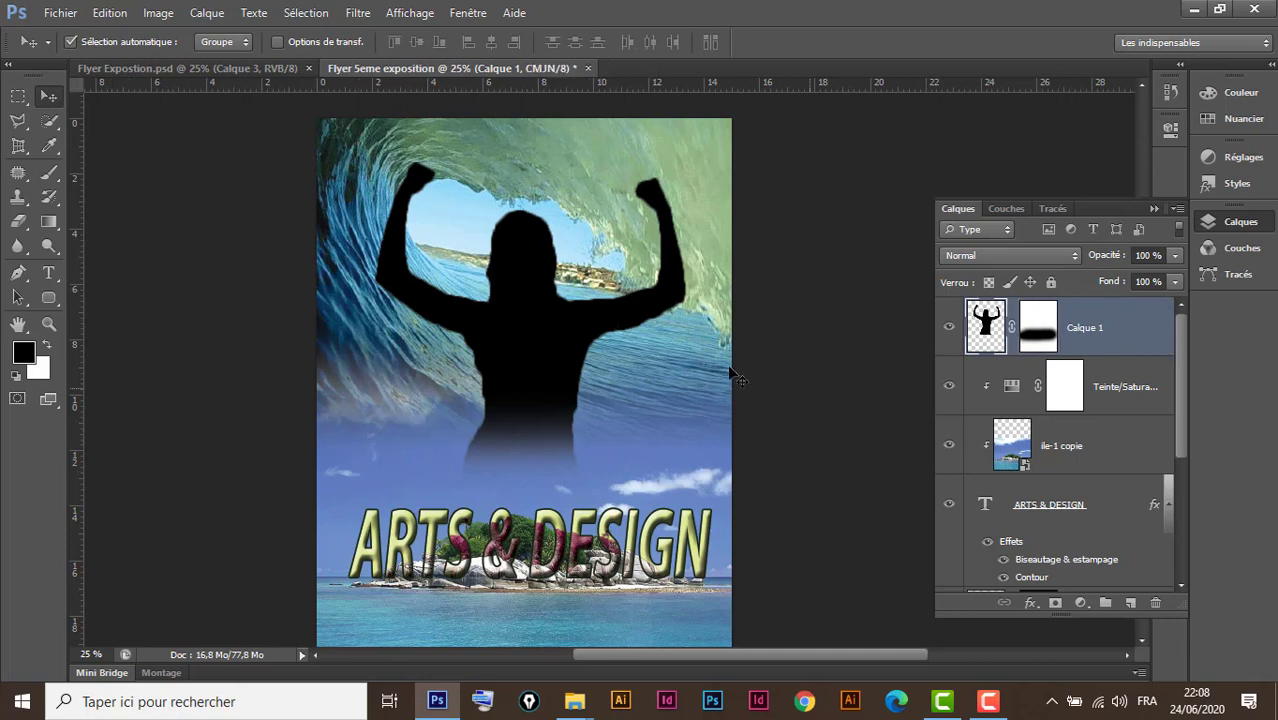
left_click(252, 69)
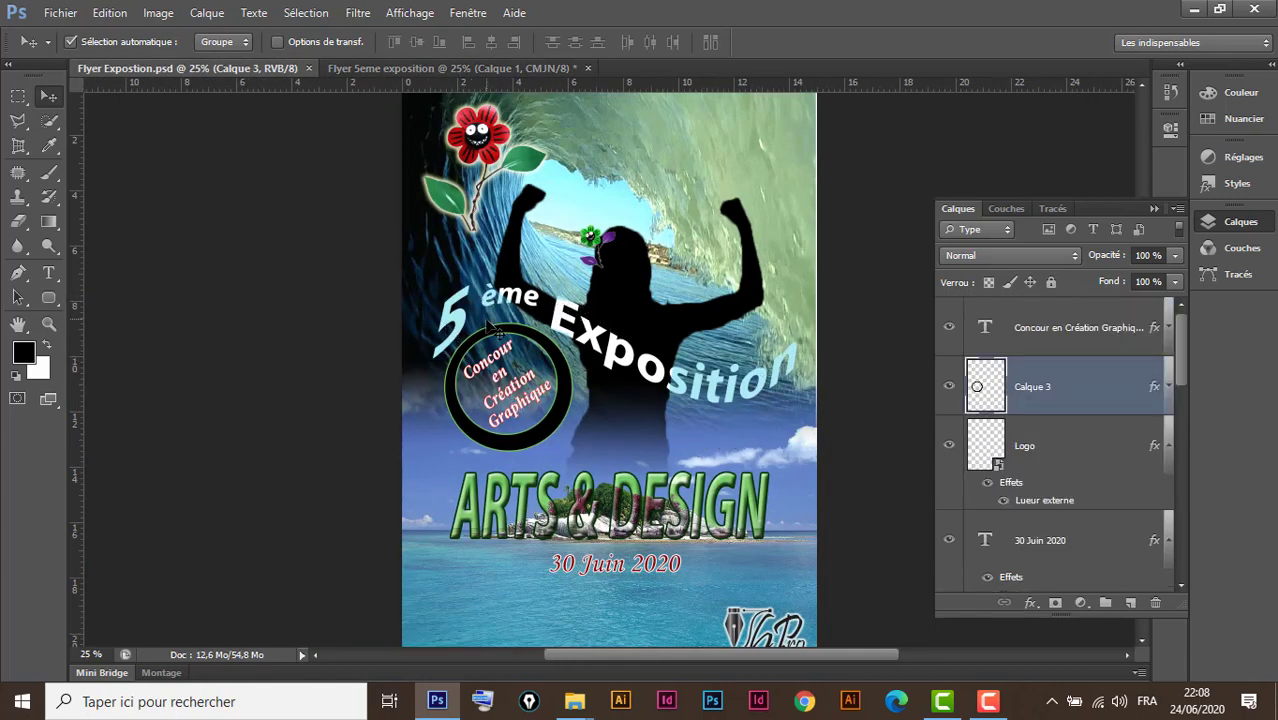
scroll(566, 322, "up", 1, "alt")
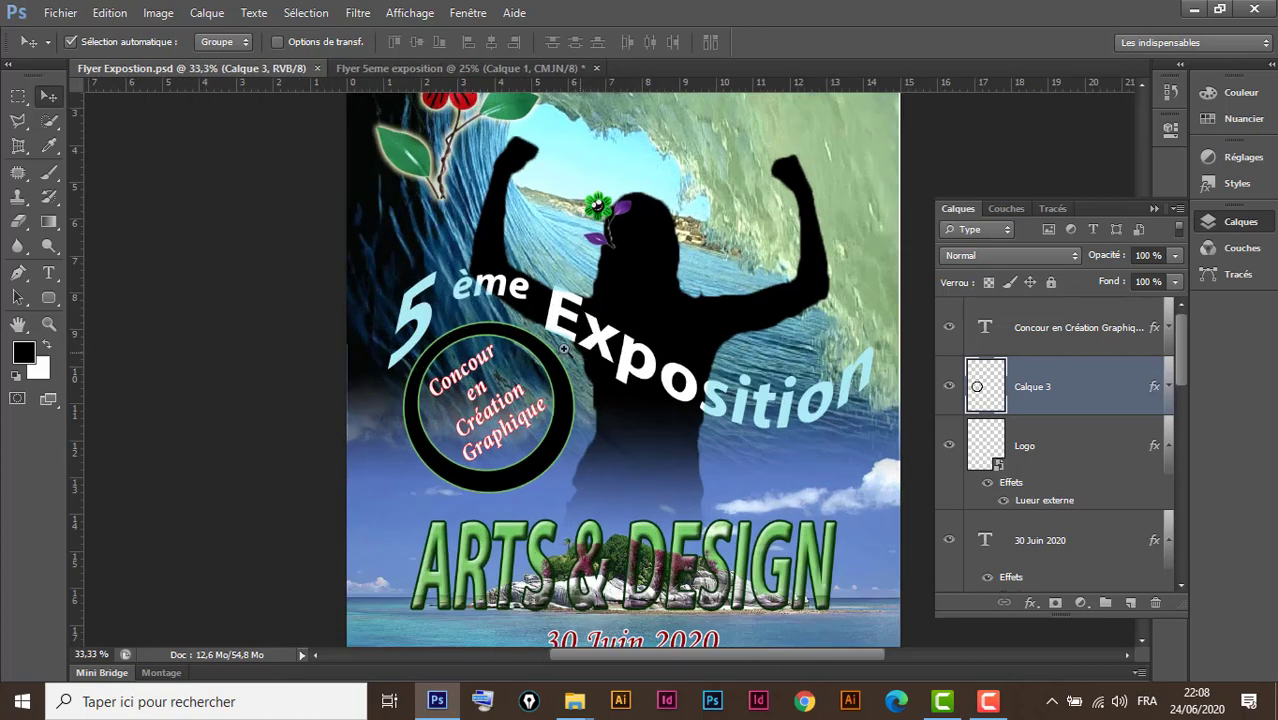
scroll(546, 345, "up", 1, "alt")
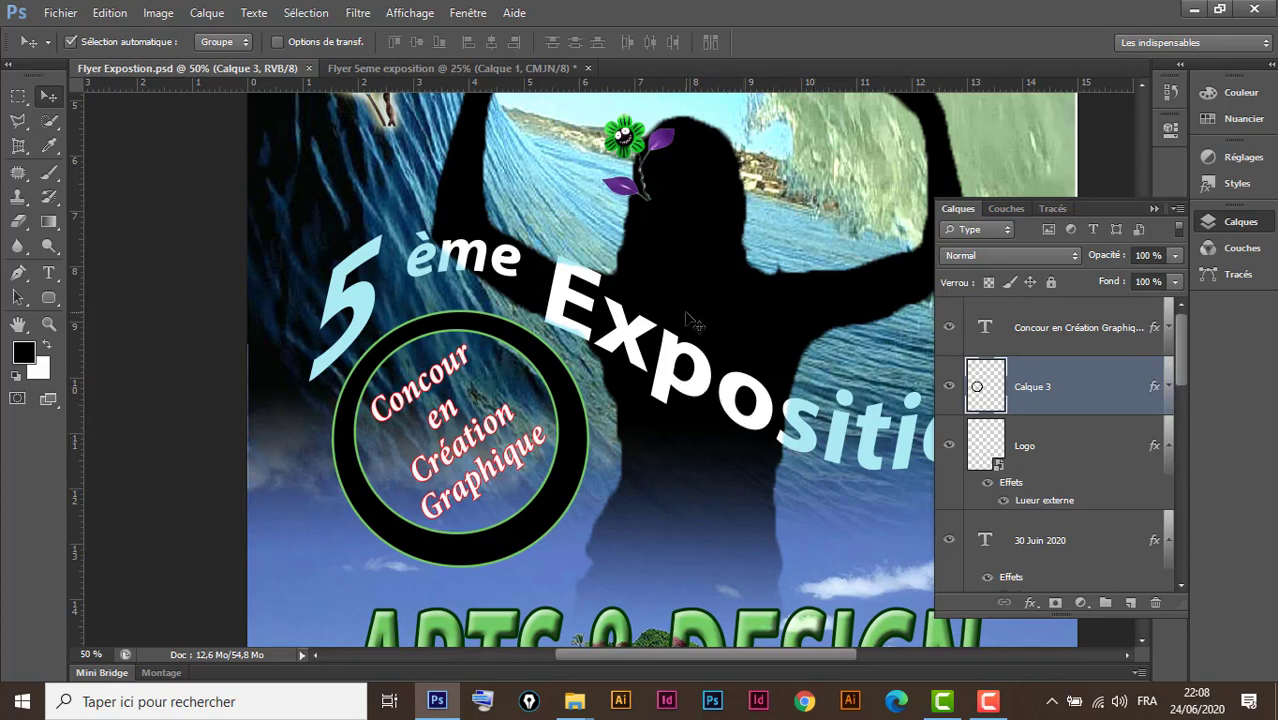
left_click(463, 67)
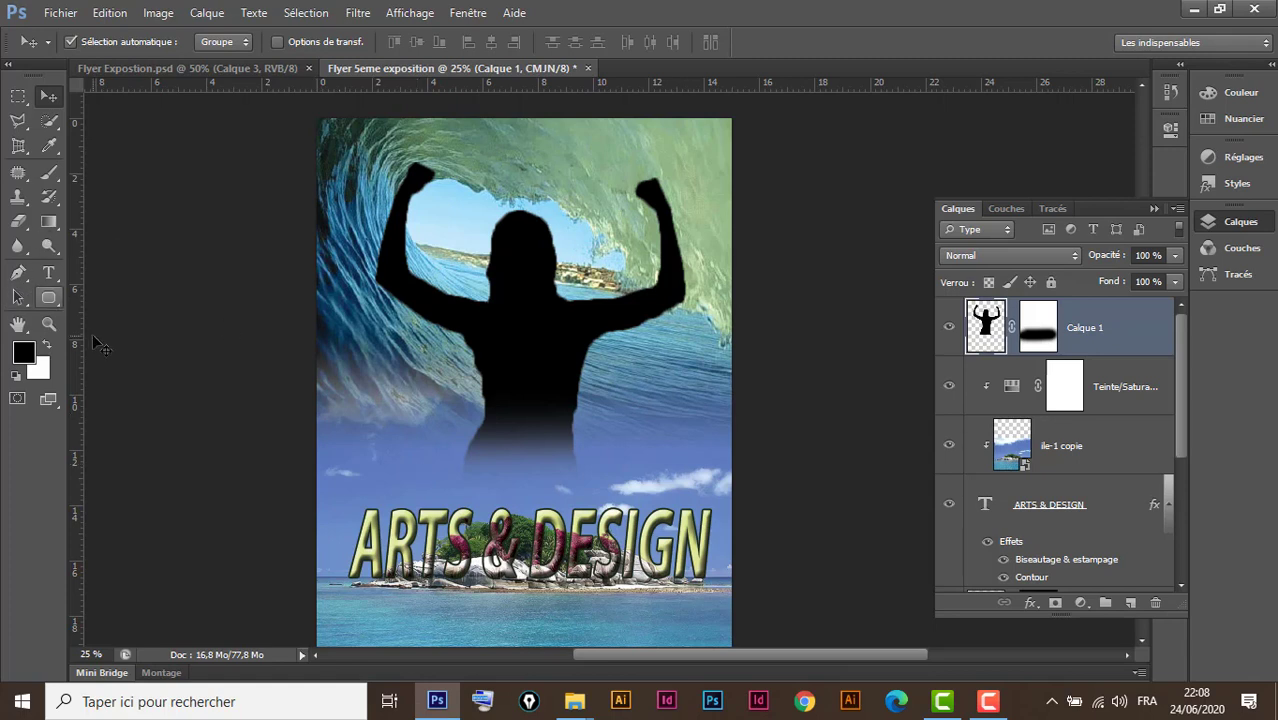
Type '5ème Exposition' as a new text layer and move it across the silhouette
left_click(50, 273)
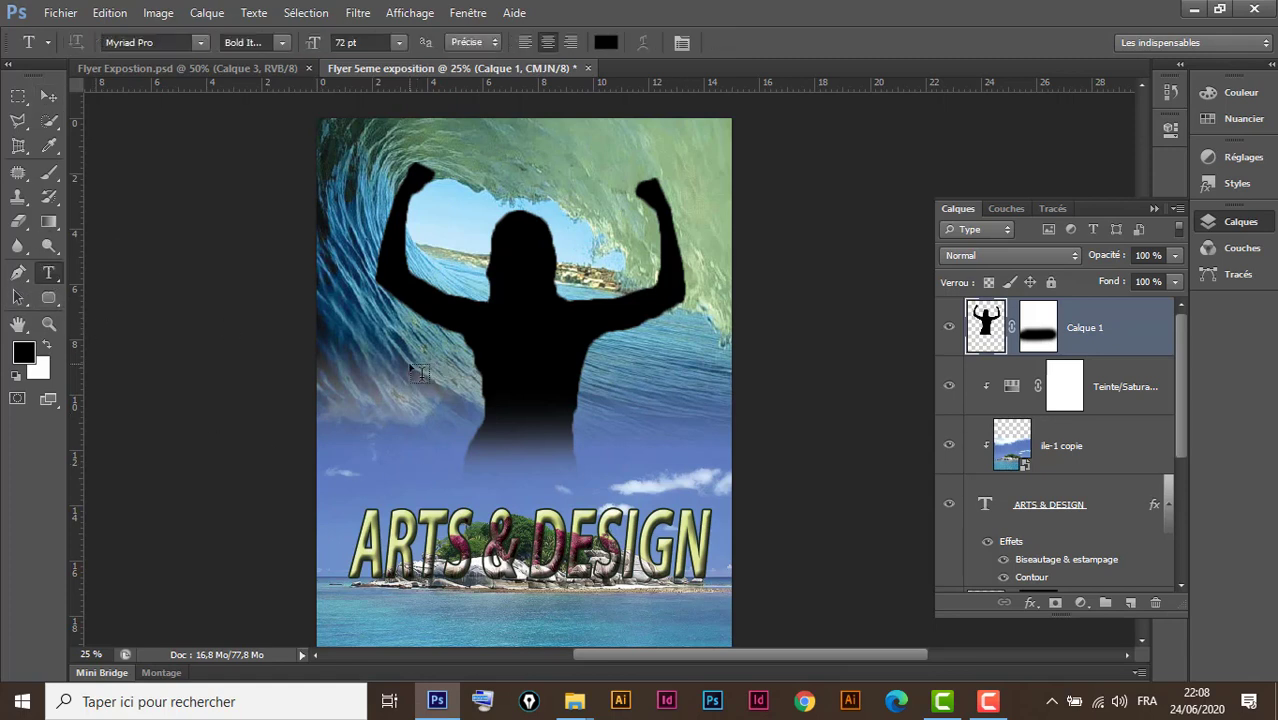
left_click(352, 366)
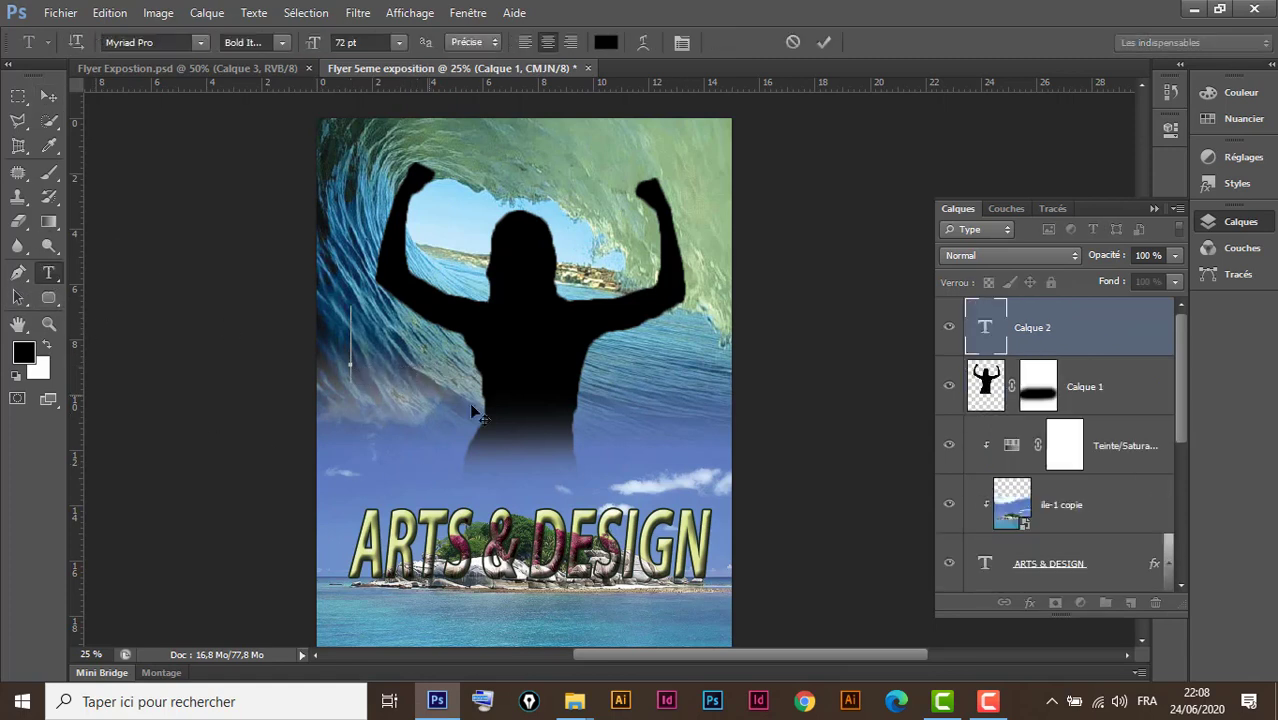
type("5è")
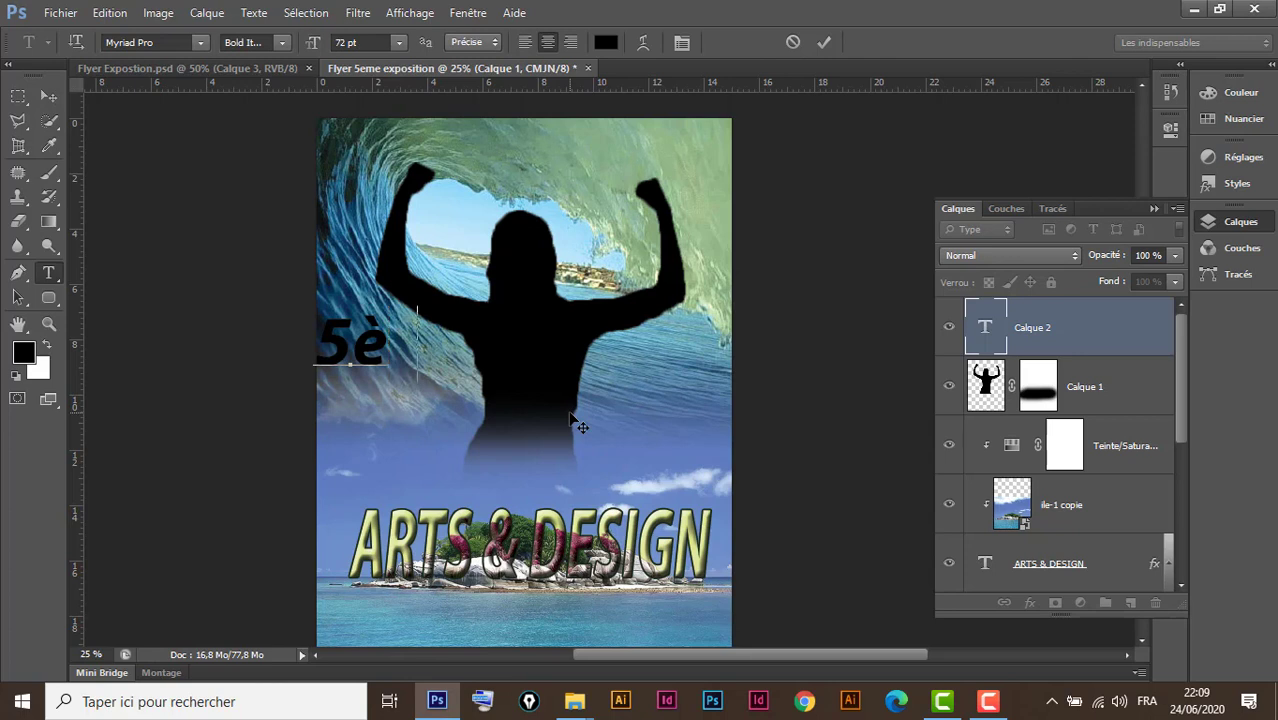
type("me")
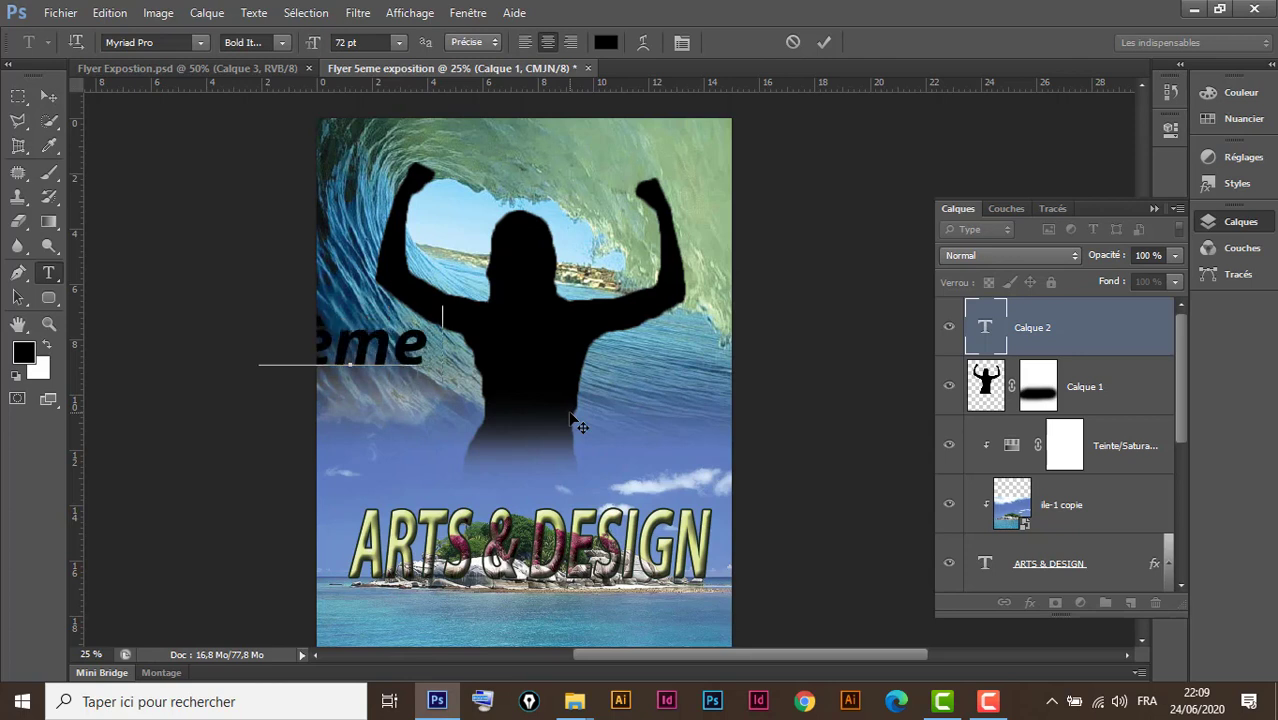
type(" Ex")
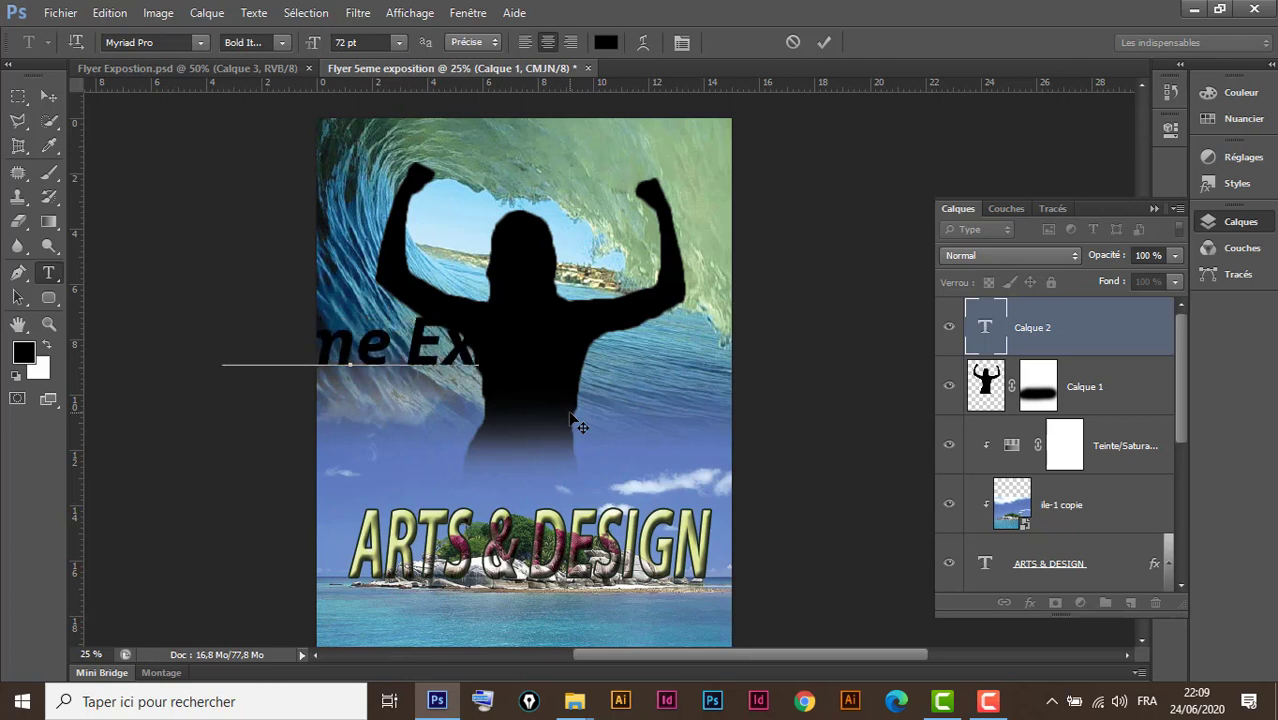
type("p")
type("it")
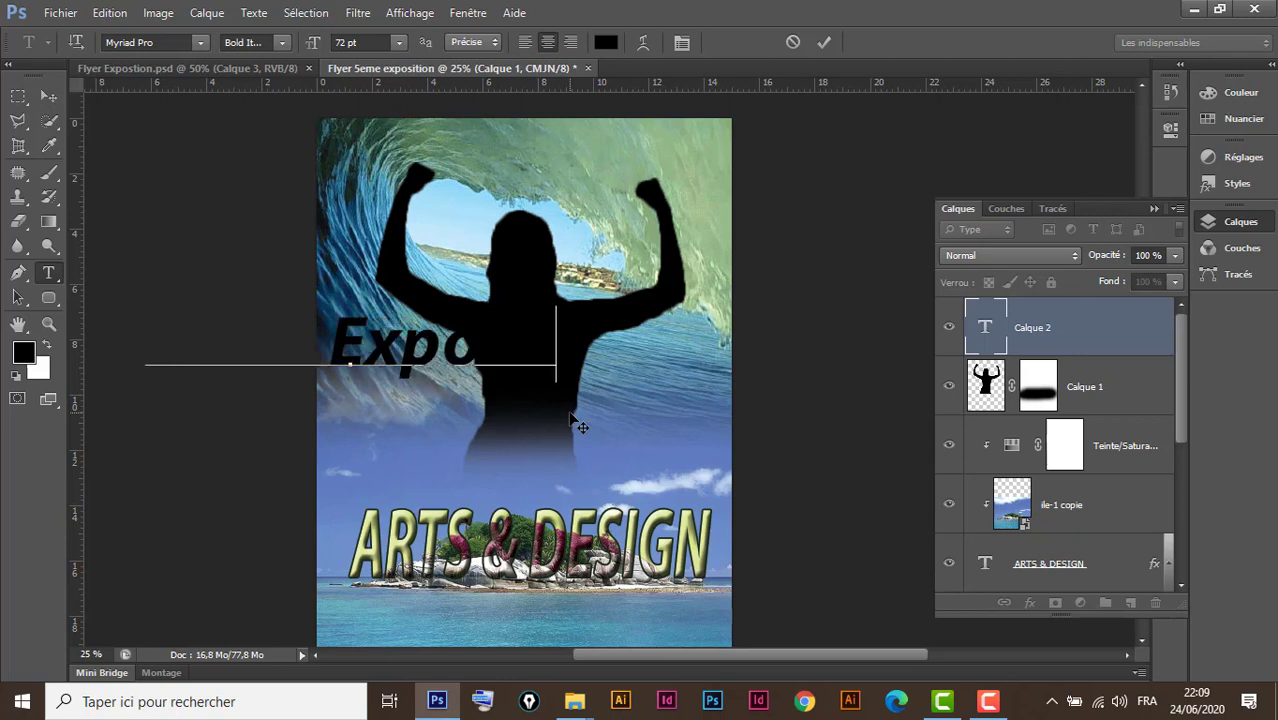
type("ion")
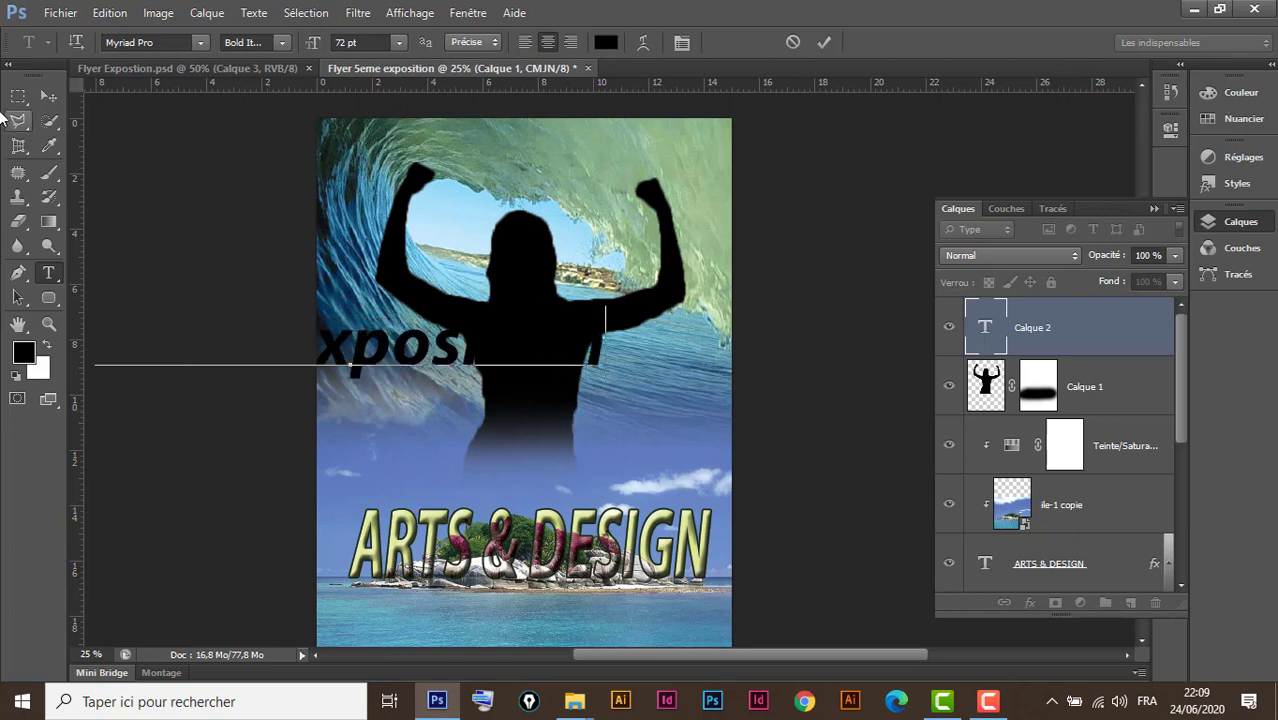
left_click(43, 94)
left_click_drag(414, 371, 651, 407)
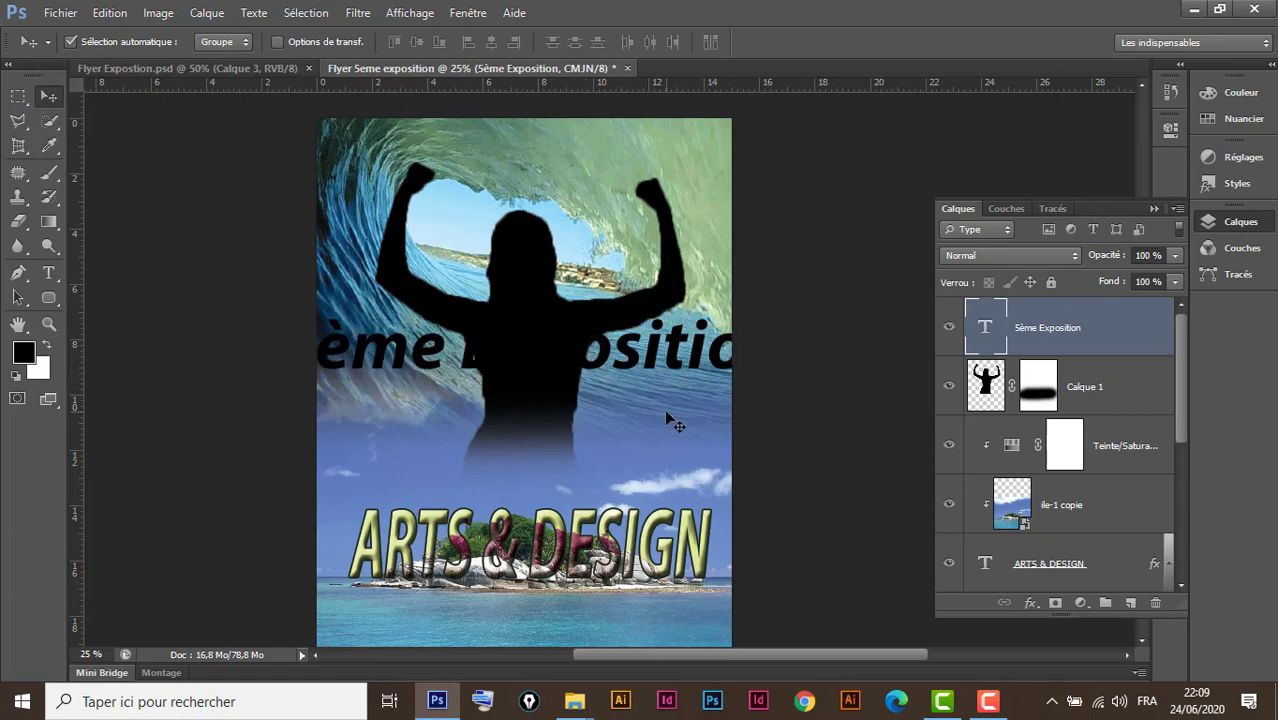
Scale the '5ème Exposition' text down to about 79%
key("ctrl+t")
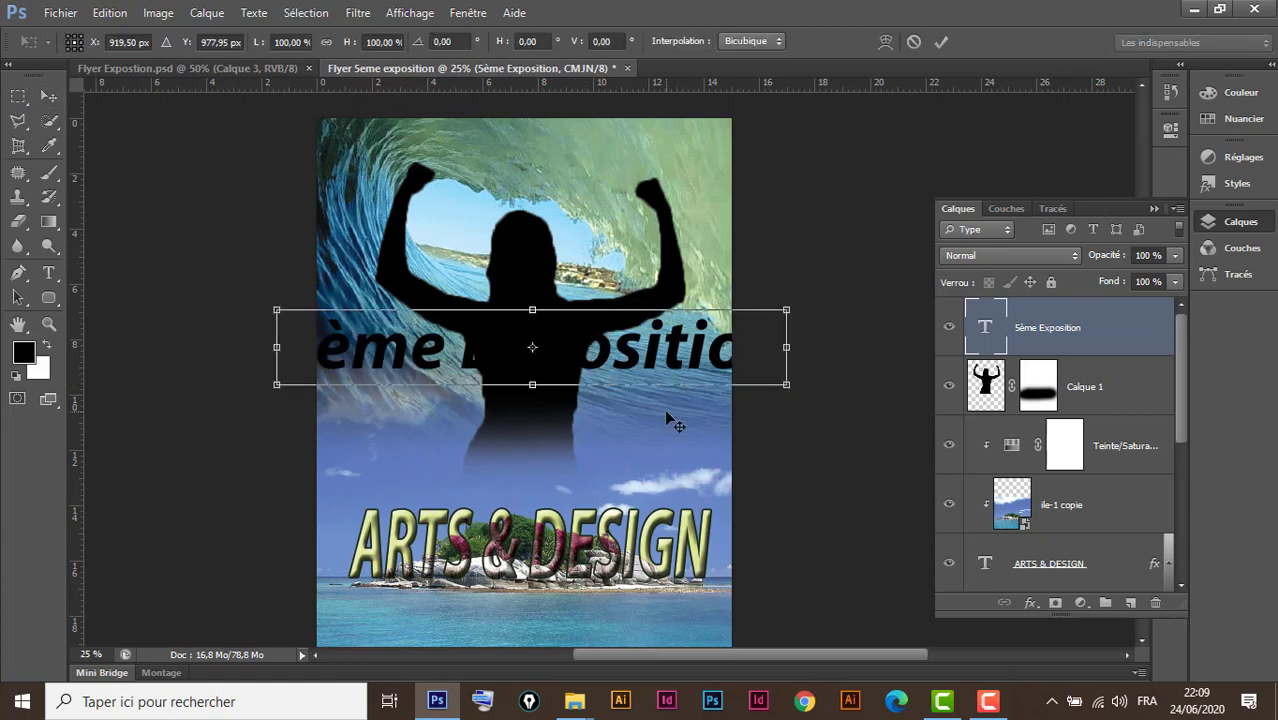
left_click_drag(786, 310, 732, 343)
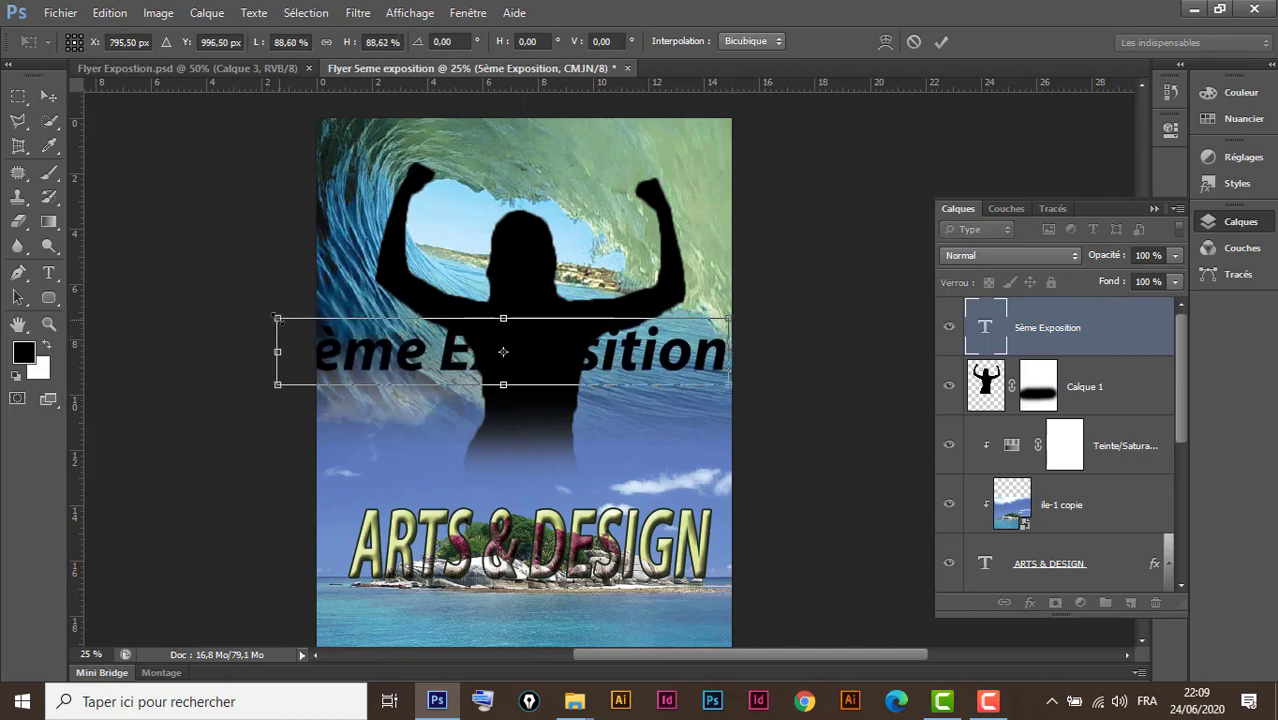
left_click_drag(278, 319, 328, 326)
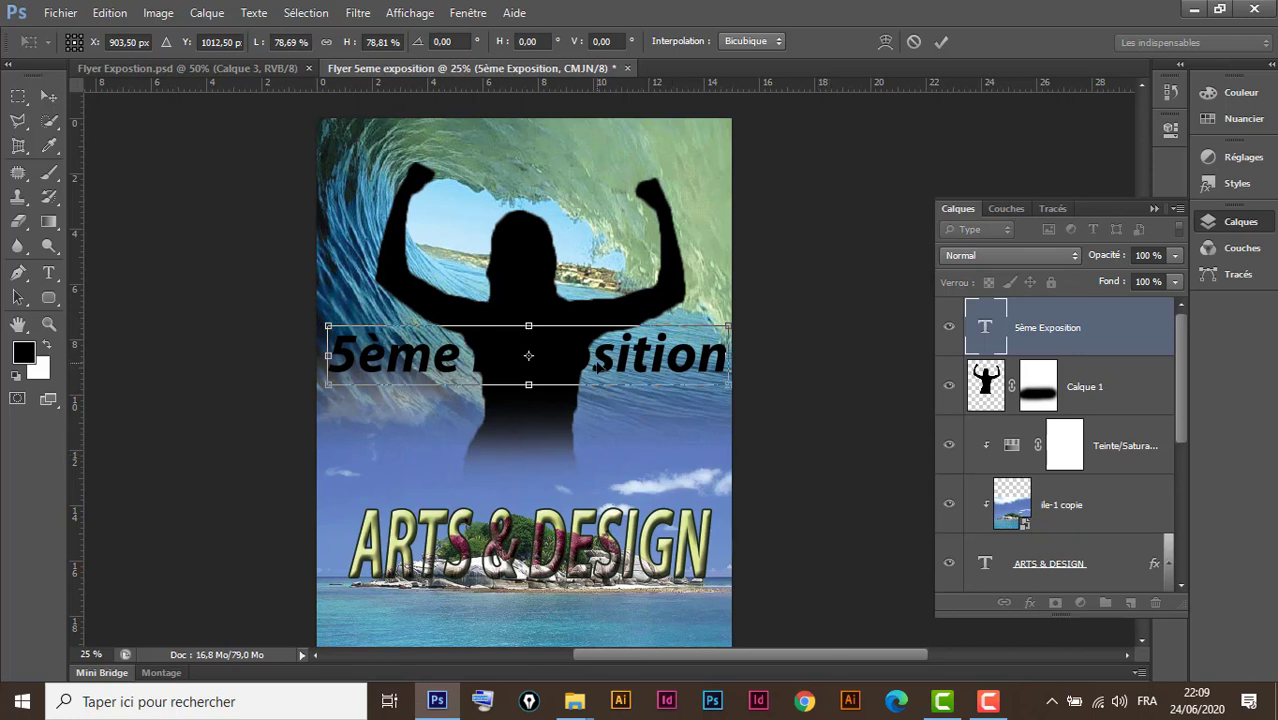
Change the '5ème Exposition' text colour to the sky's light blue (a3def9)
key("Return")
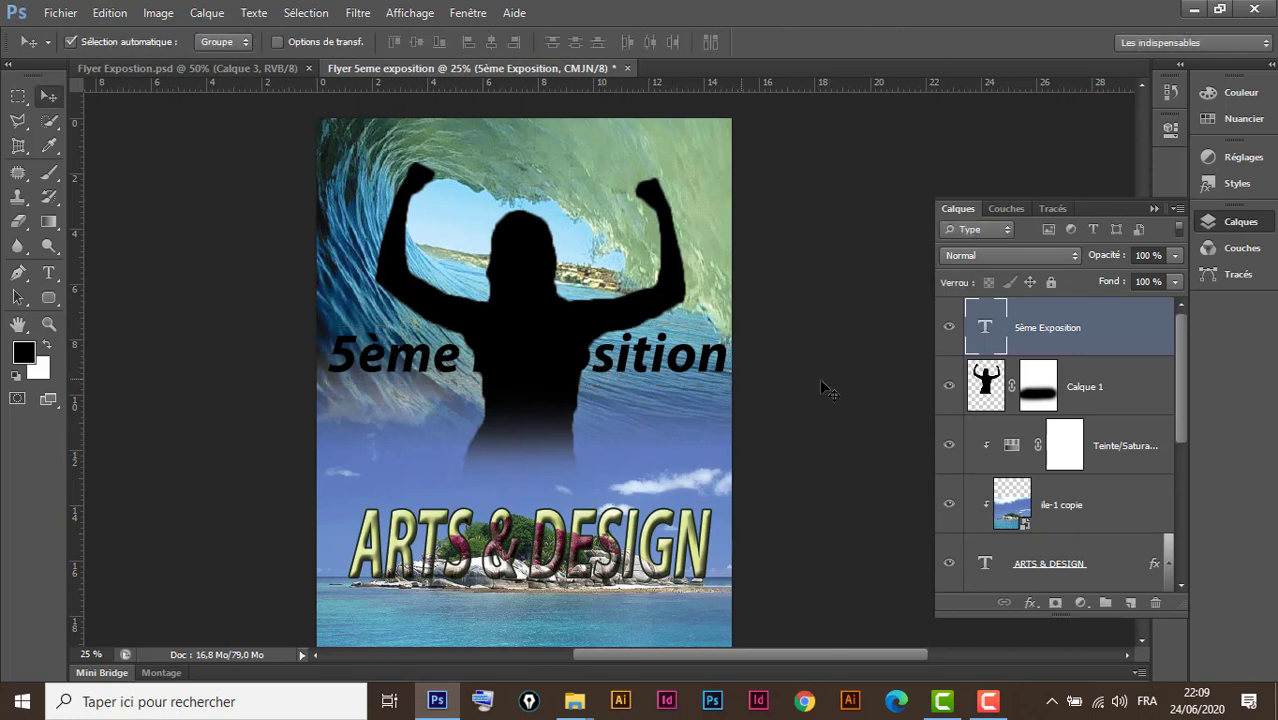
double_click(986, 328)
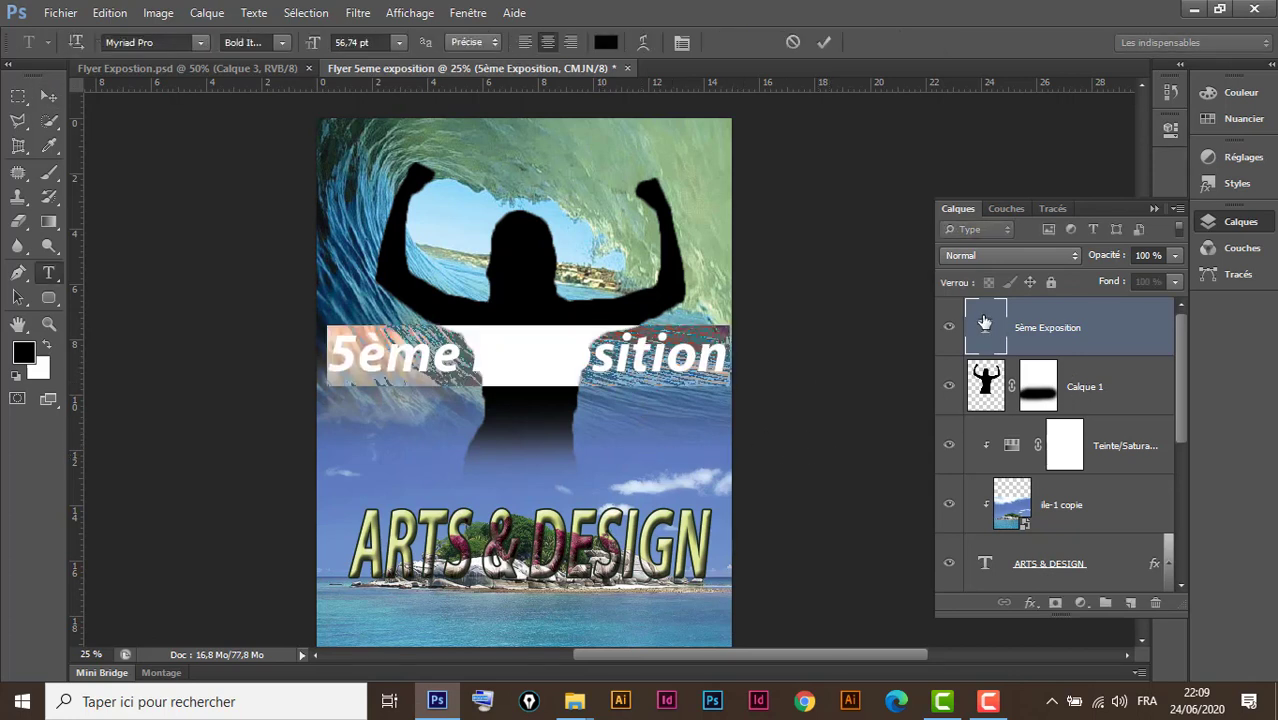
left_click(605, 42)
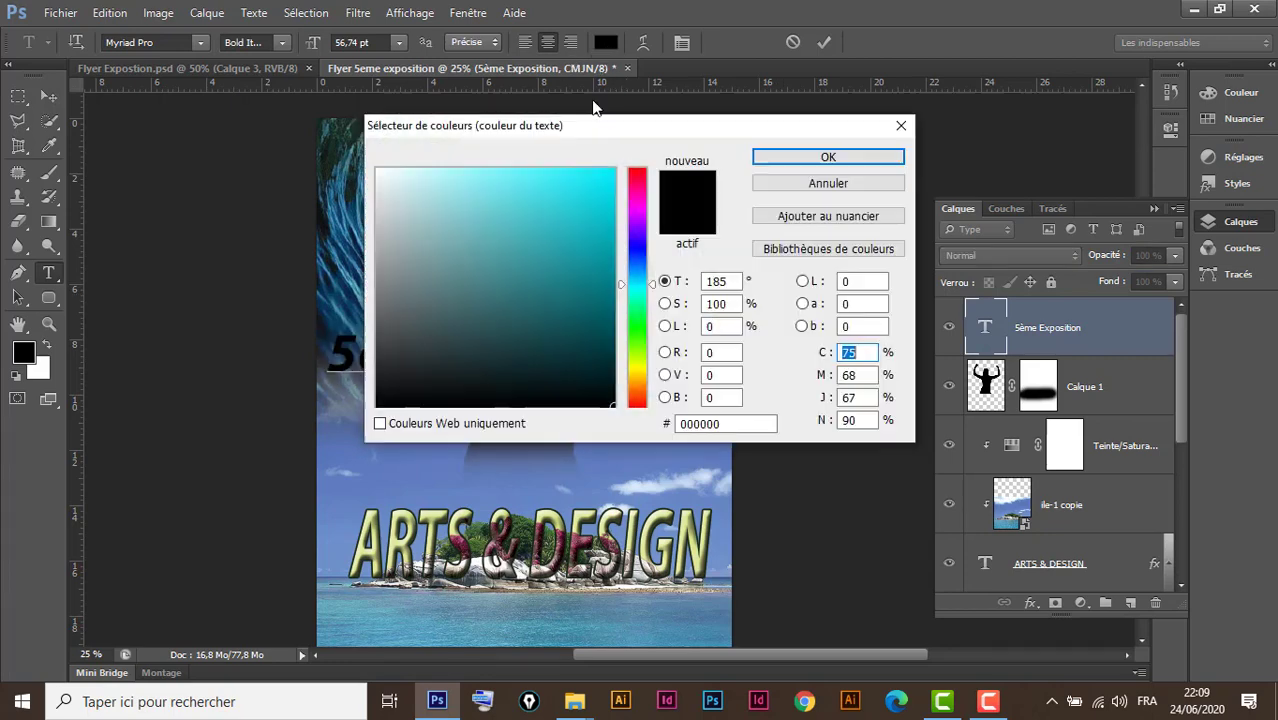
mouse_move(541, 308)
left_mouse_down()
mouse_move(533, 328)
mouse_move(464, 325)
left_mouse_up()
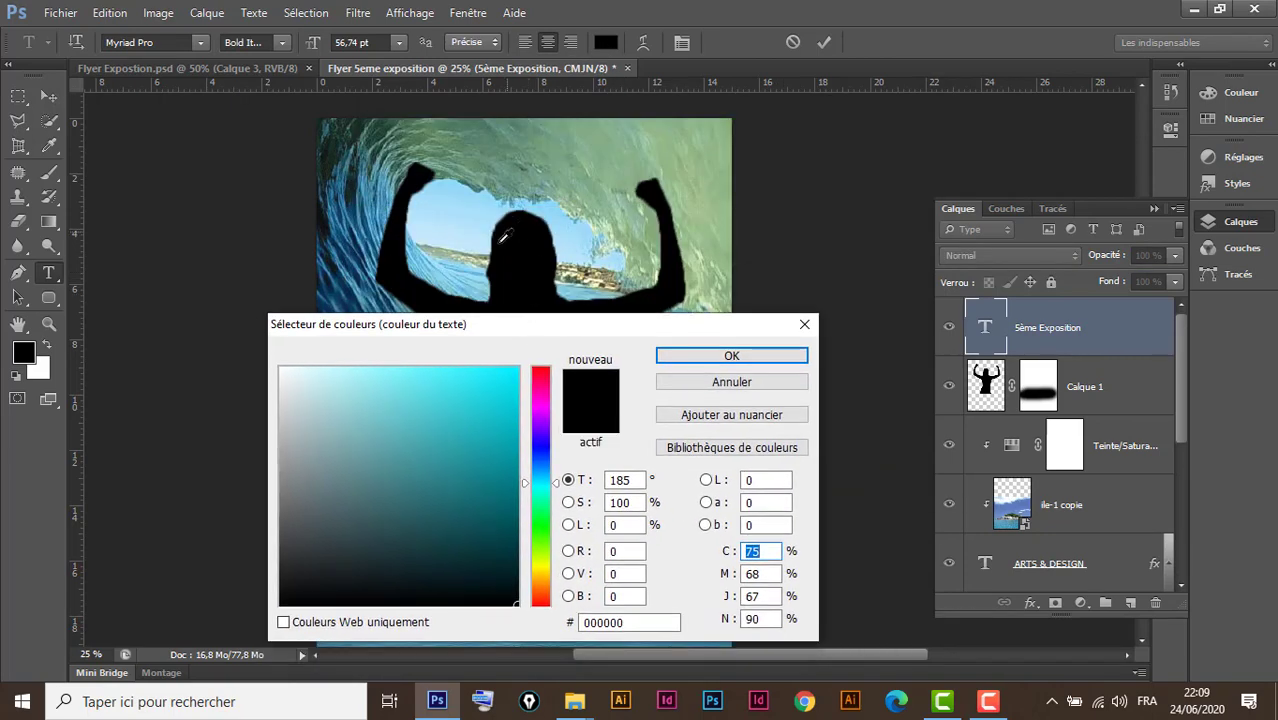
left_click(457, 199)
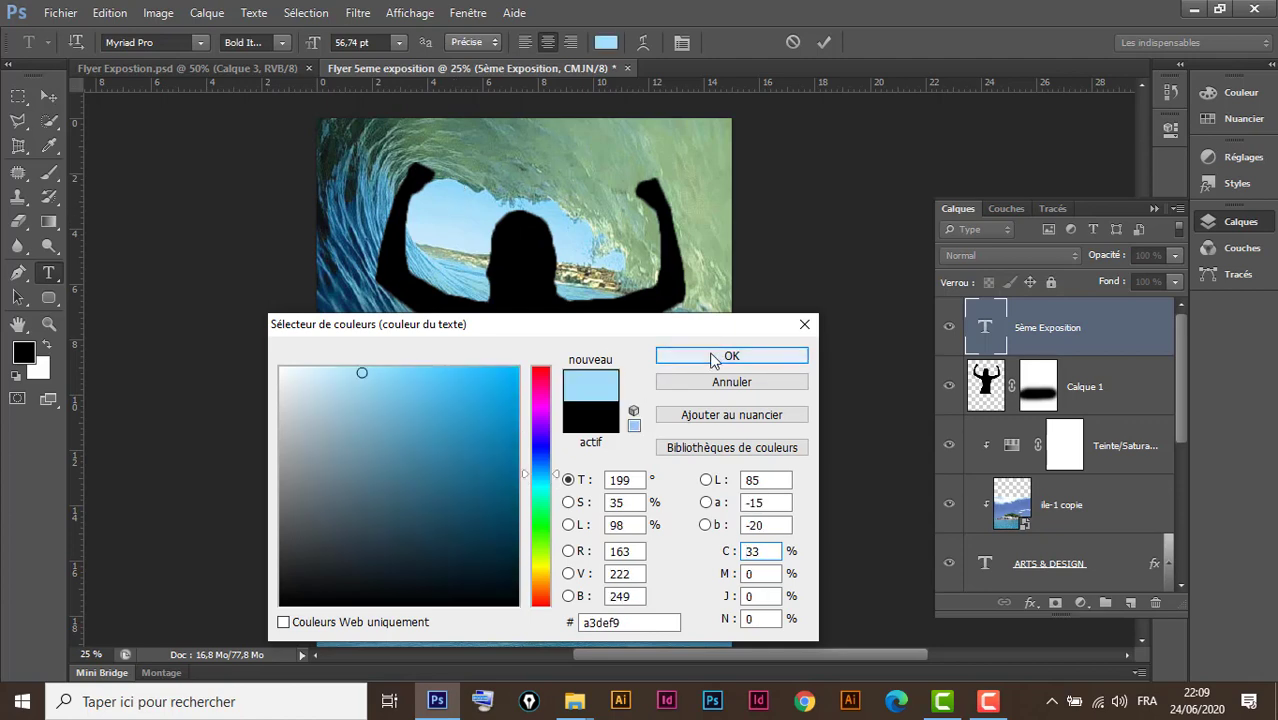
left_click(709, 356)
left_click(46, 95)
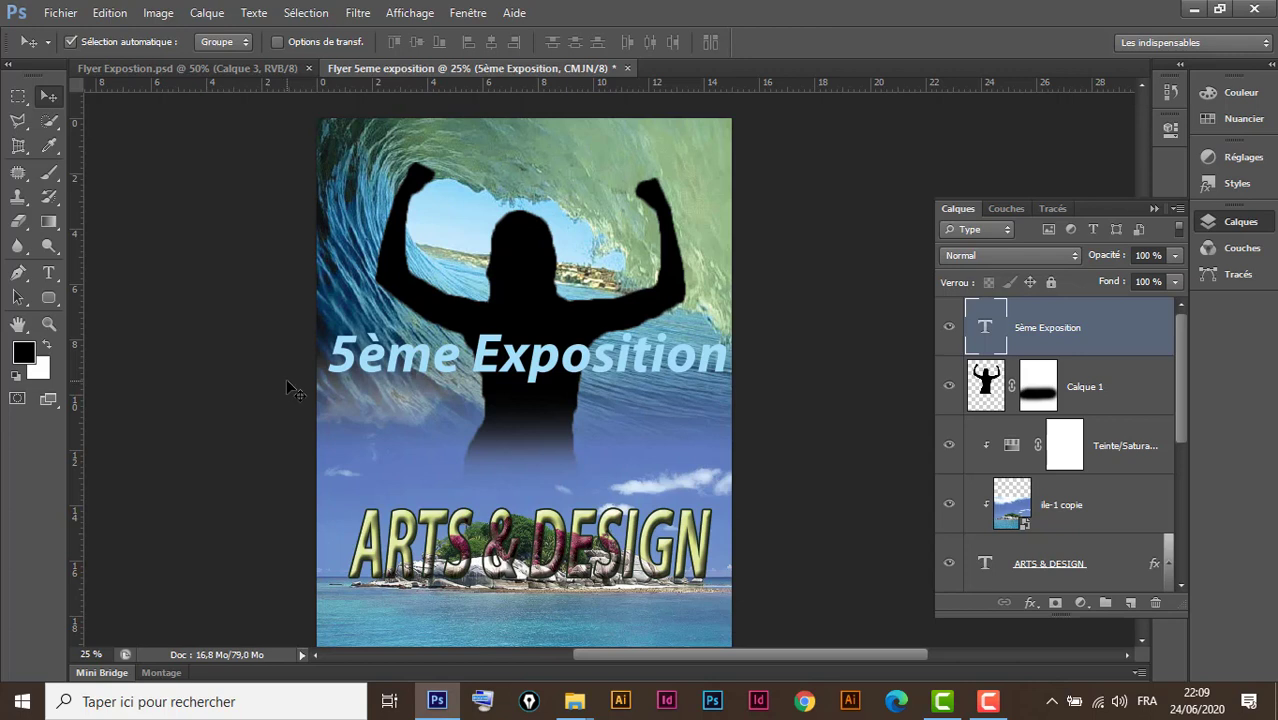
Collapse the layers panel and compare against the Flyer Expostion.psd reference
left_click(1155, 209)
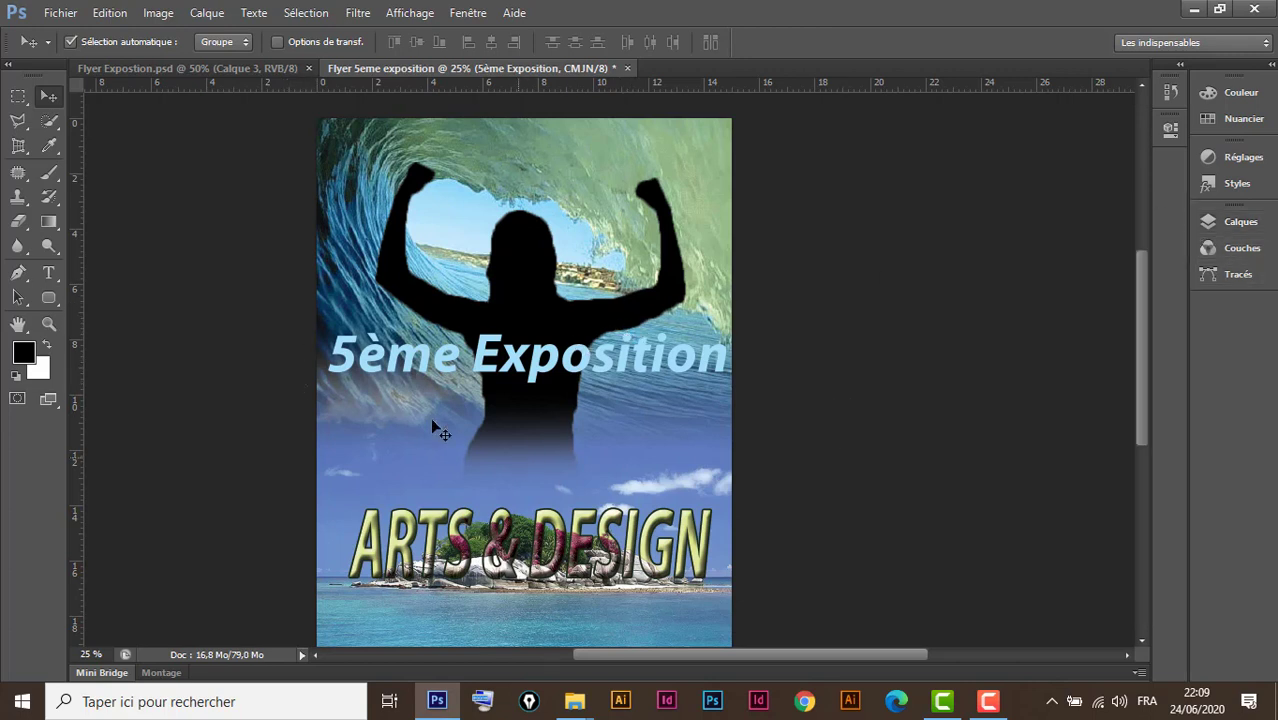
left_click(271, 68)
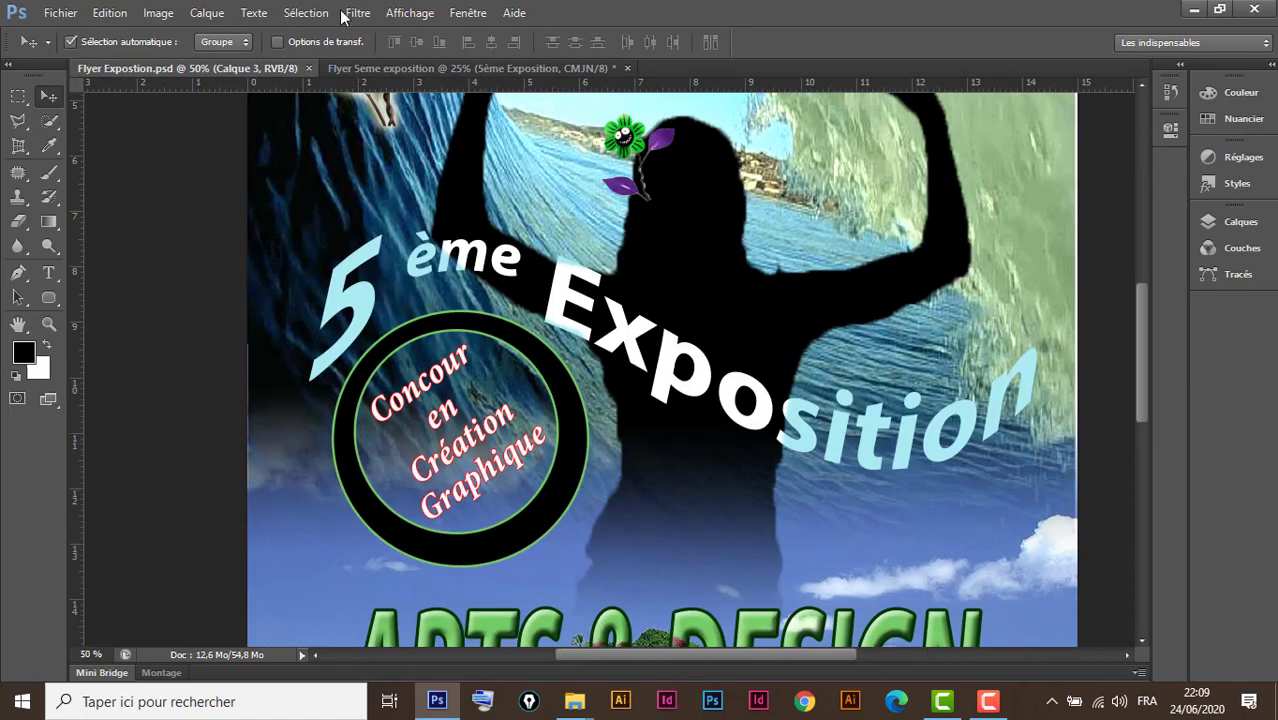
left_click(402, 64)
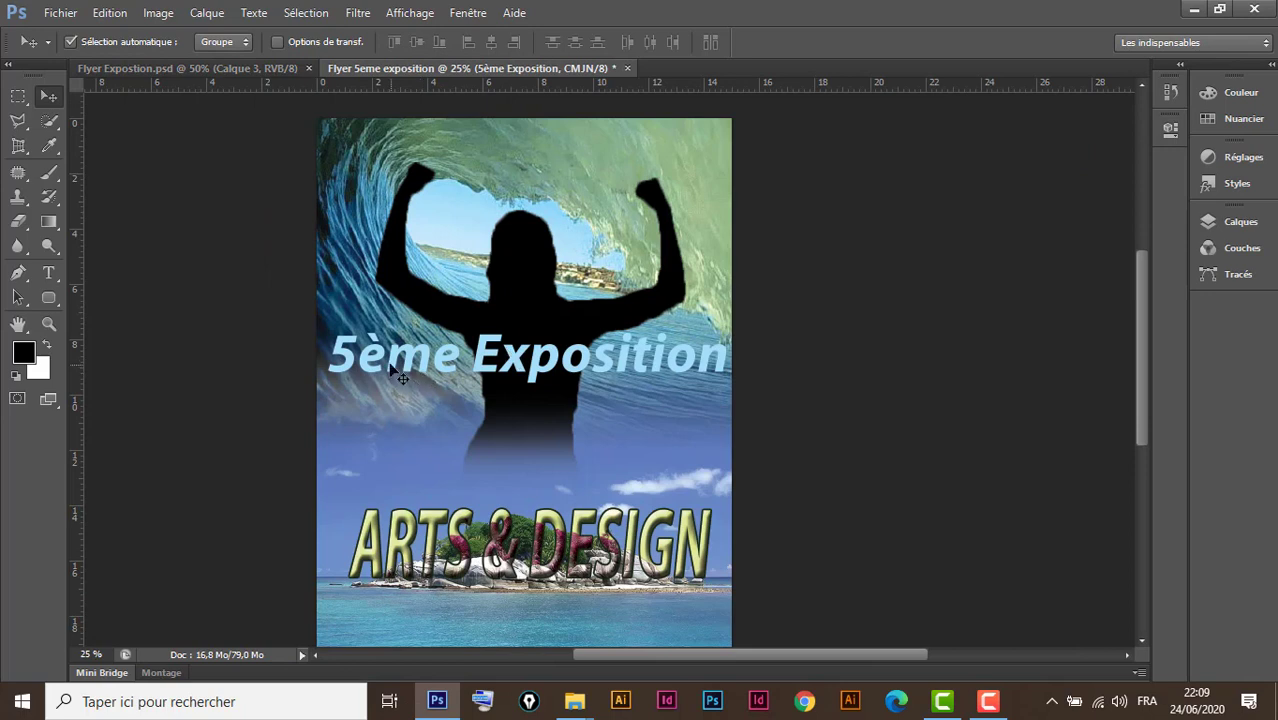
Make 'ème' superscript using Exposant in the Caractère panel, then close the panel
left_click(48, 272)
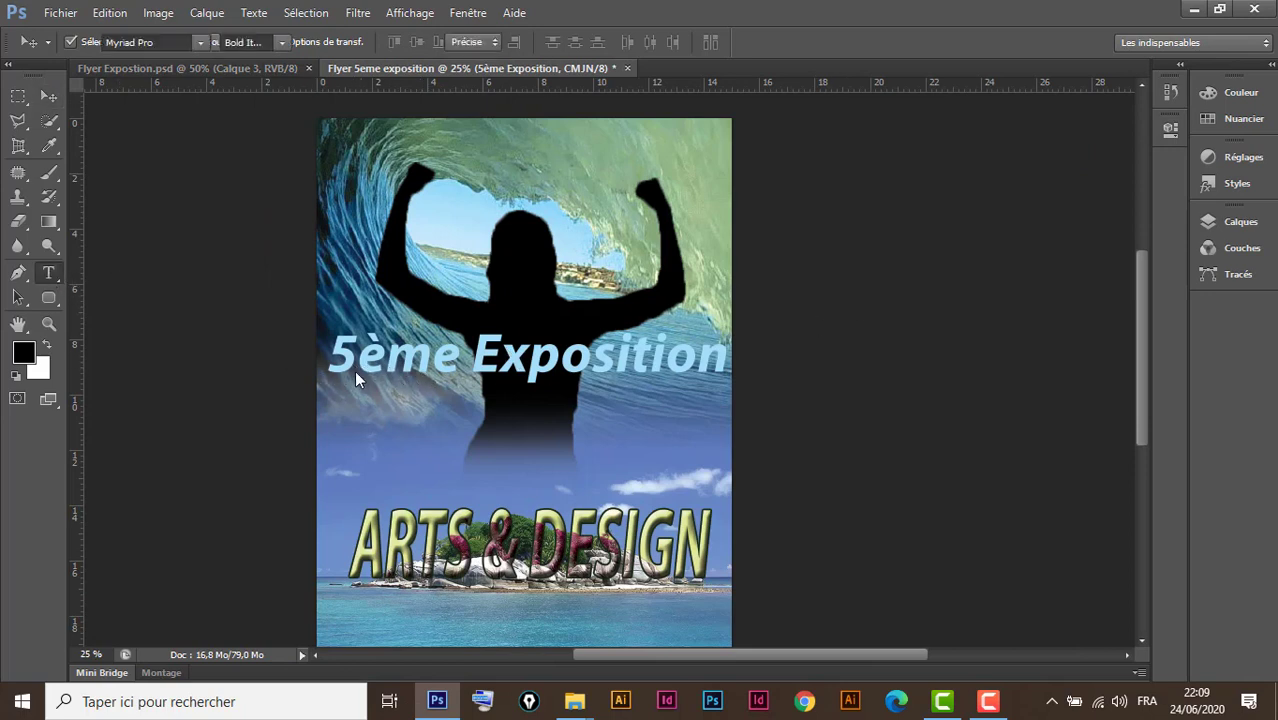
left_click_drag(358, 355, 459, 354)
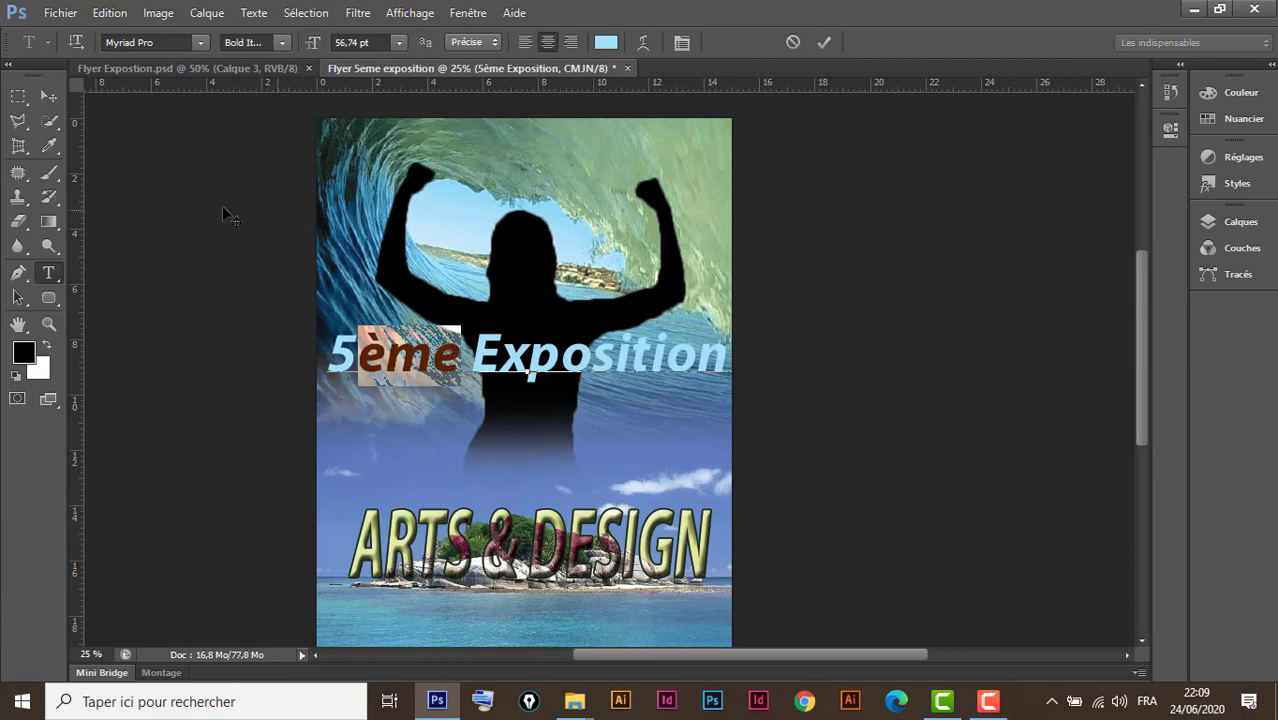
left_click(468, 12)
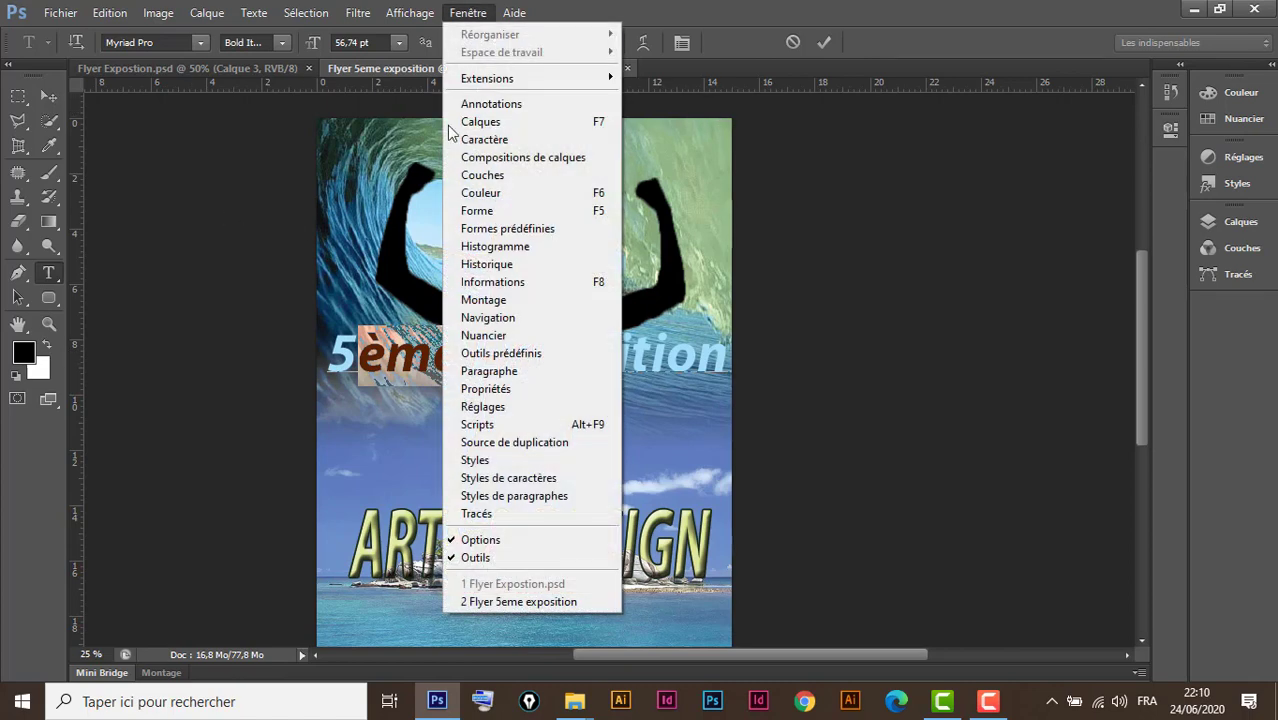
left_click(502, 141)
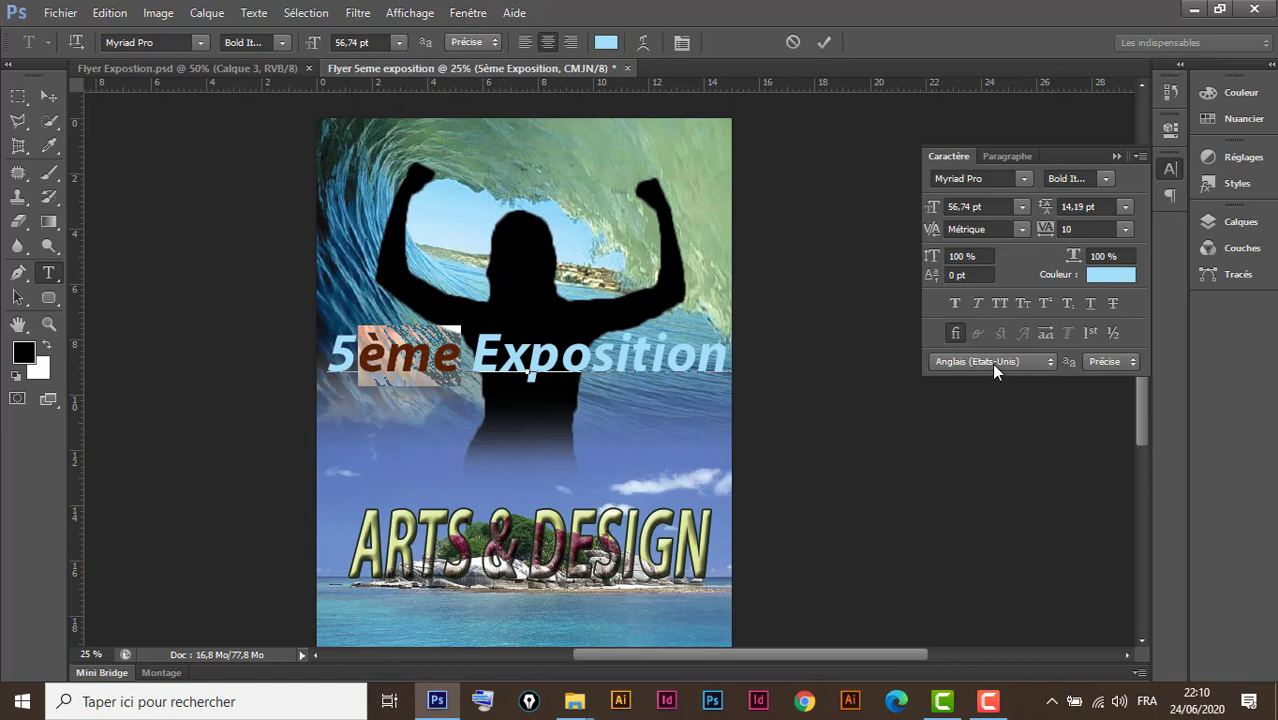
left_click(1046, 302)
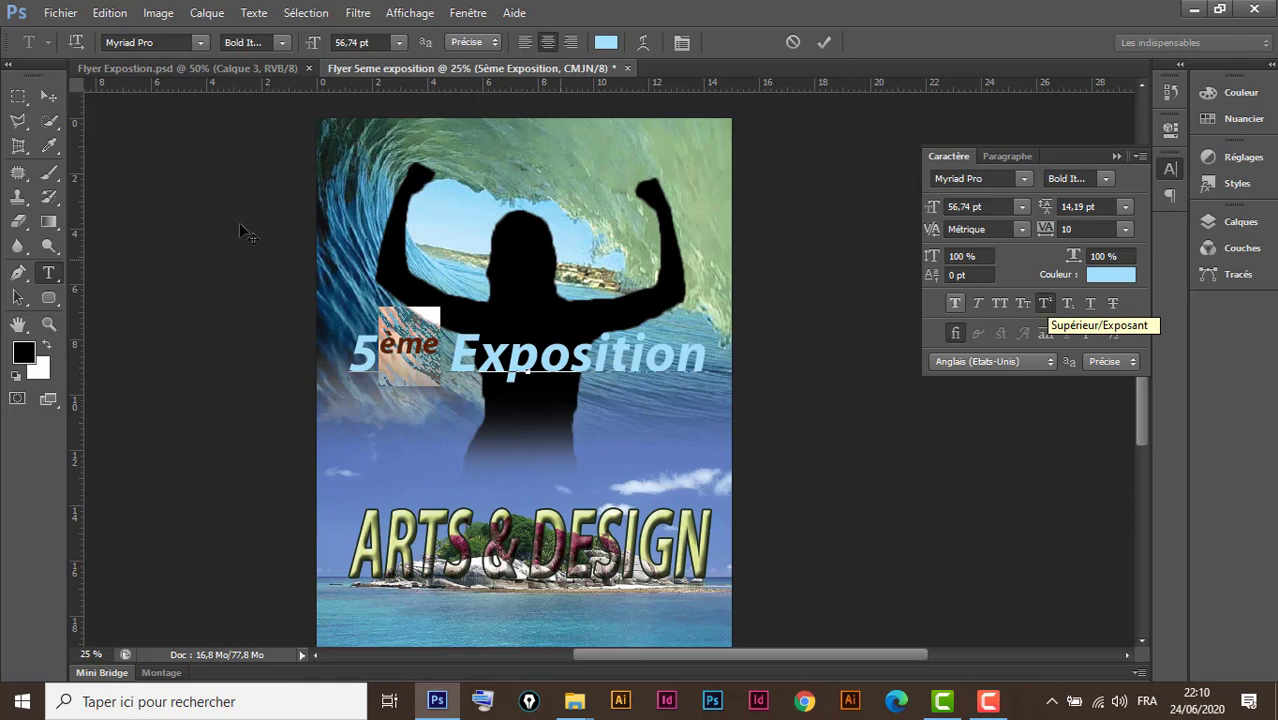
left_click(46, 95)
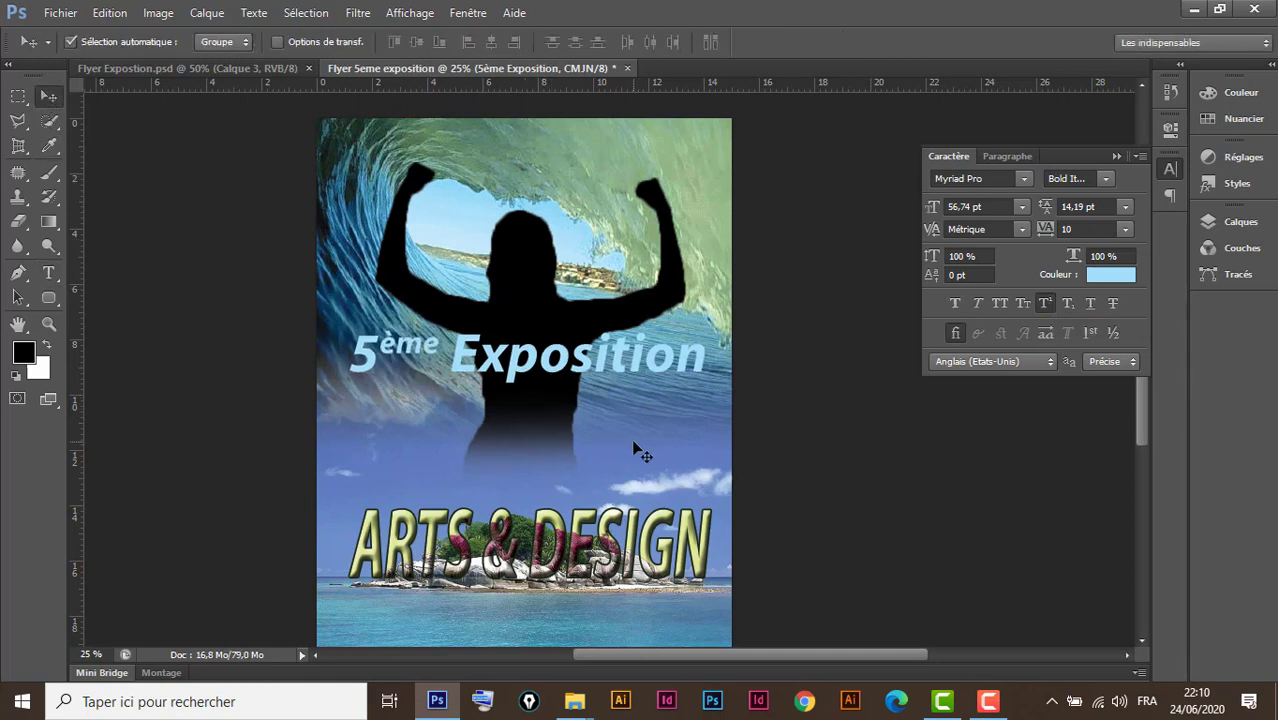
left_click(1115, 157)
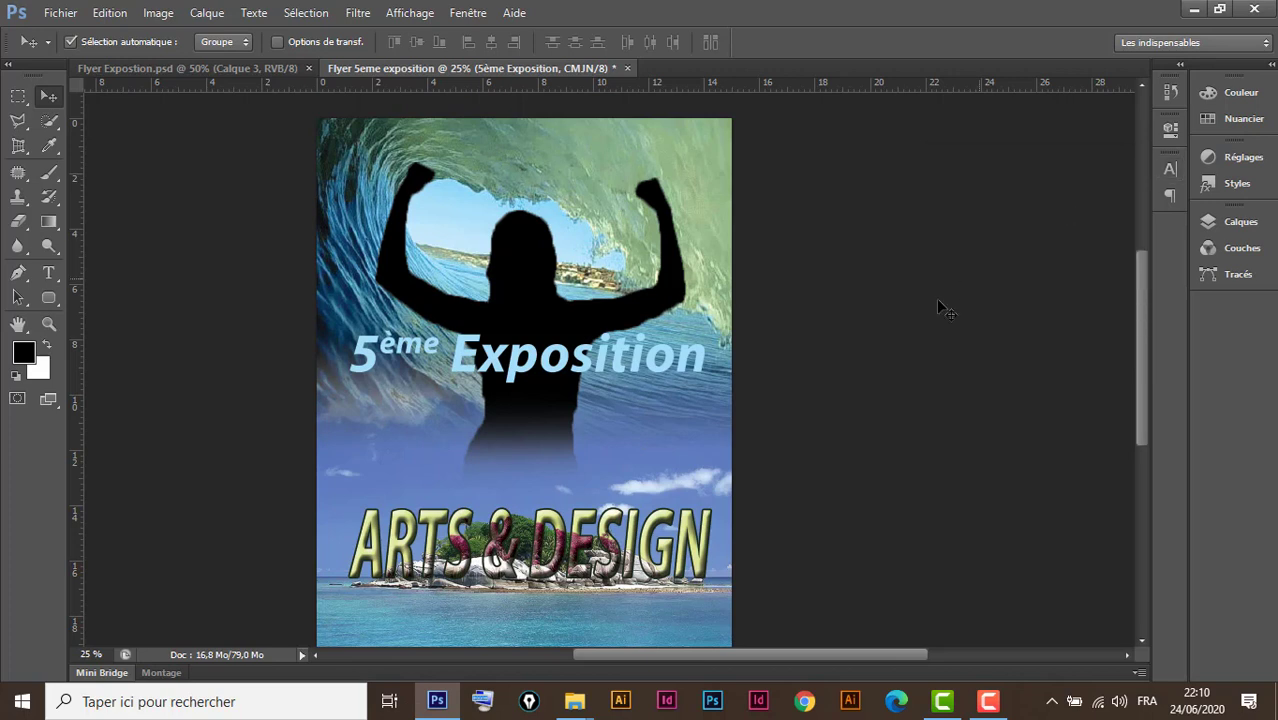
left_click(886, 334)
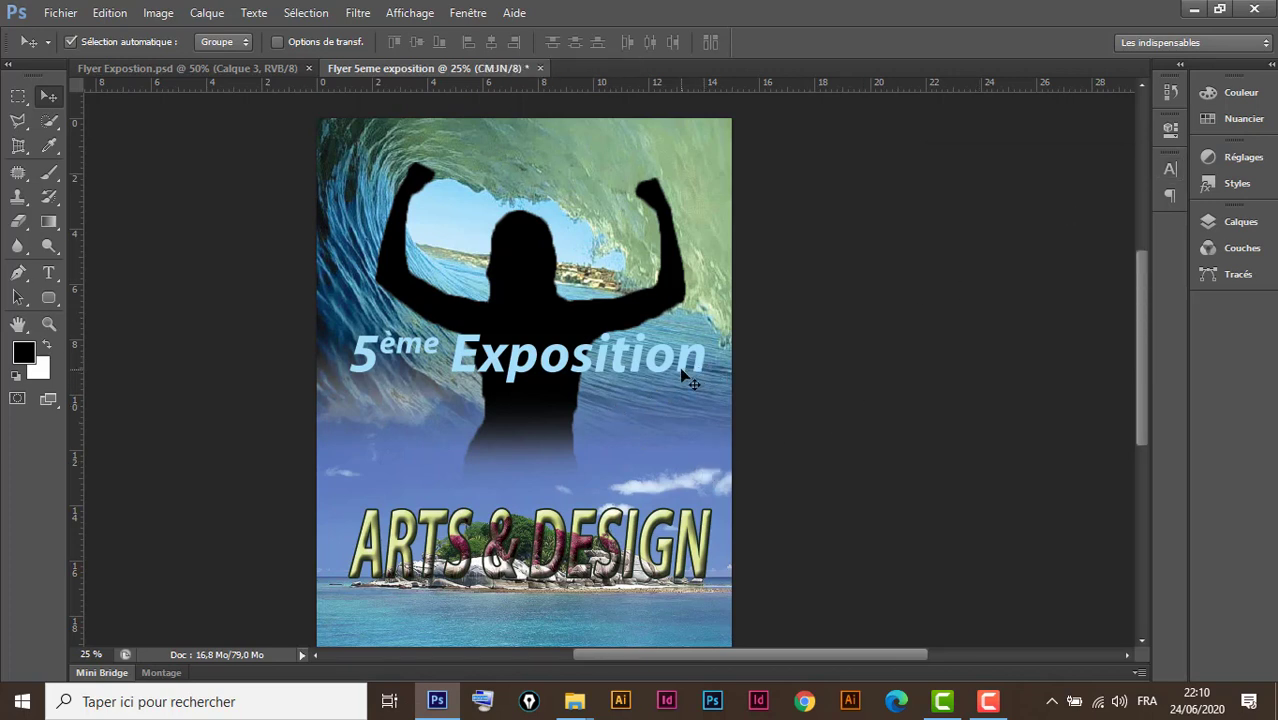
Stretch the '5ème Exposition' text slightly wider on both sides
left_click(1232, 222)
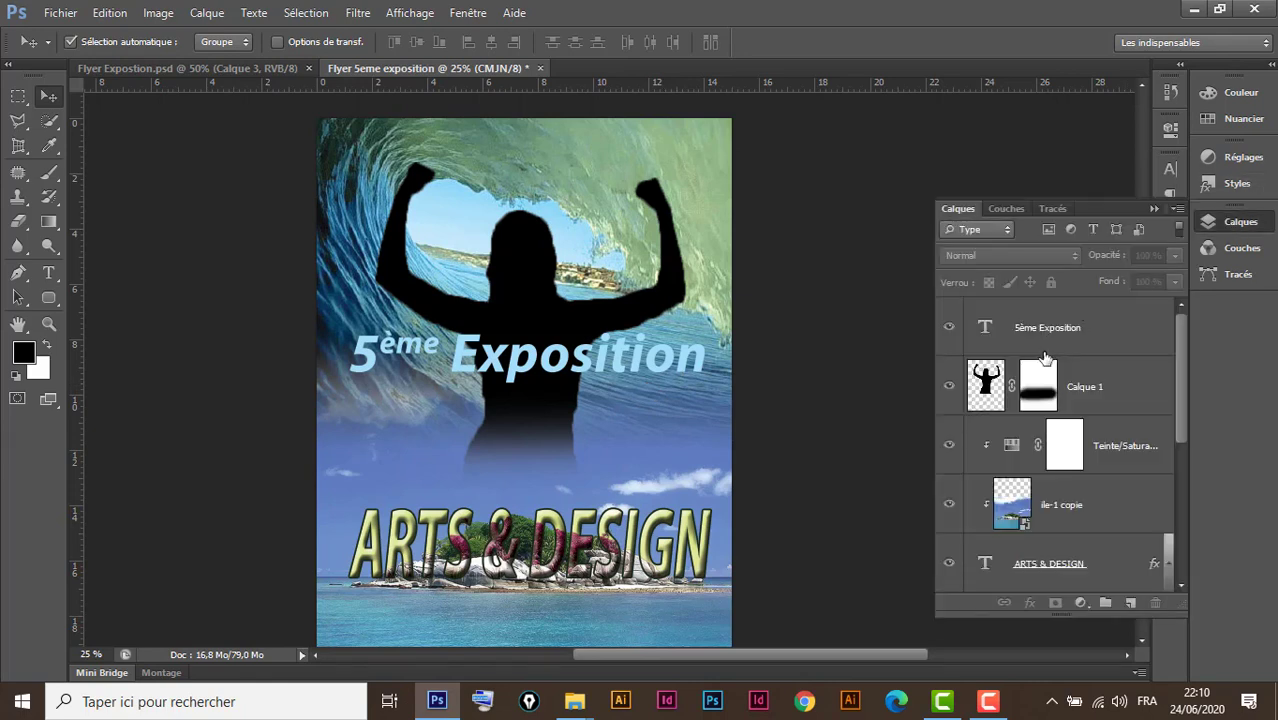
left_click(1120, 333)
key("ctrl+t")
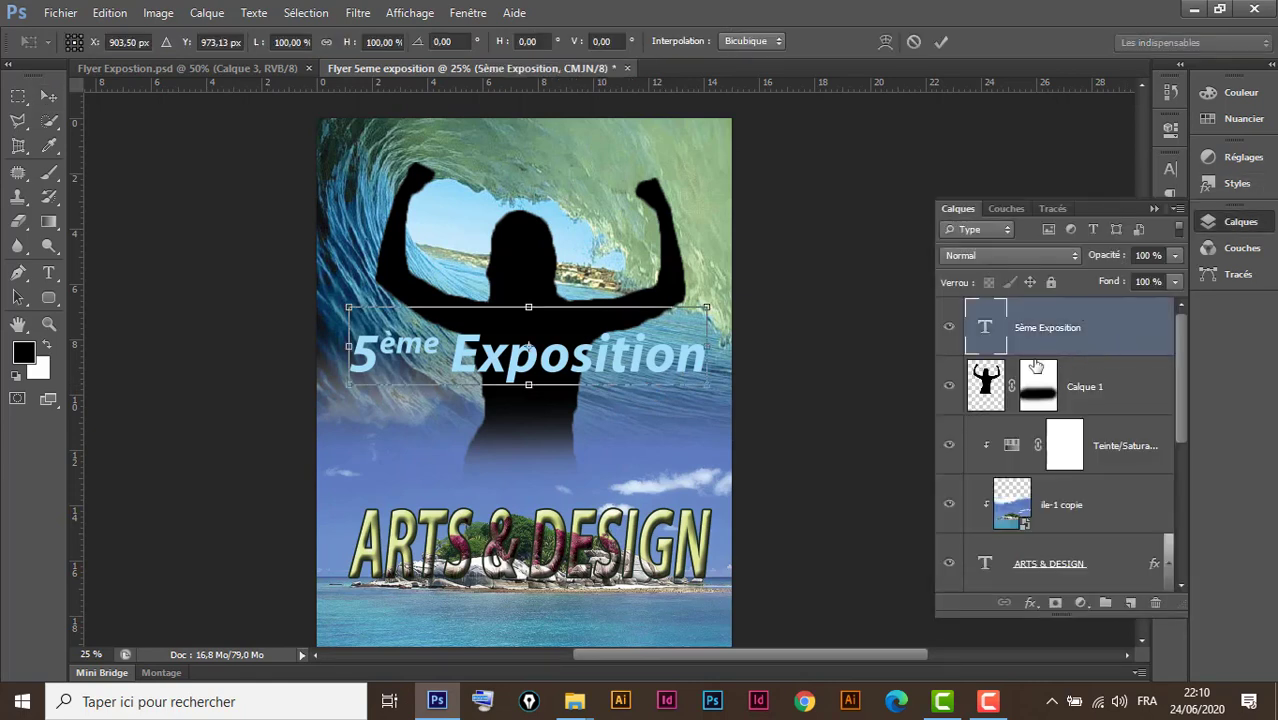
left_click_drag(706, 347, 720, 347)
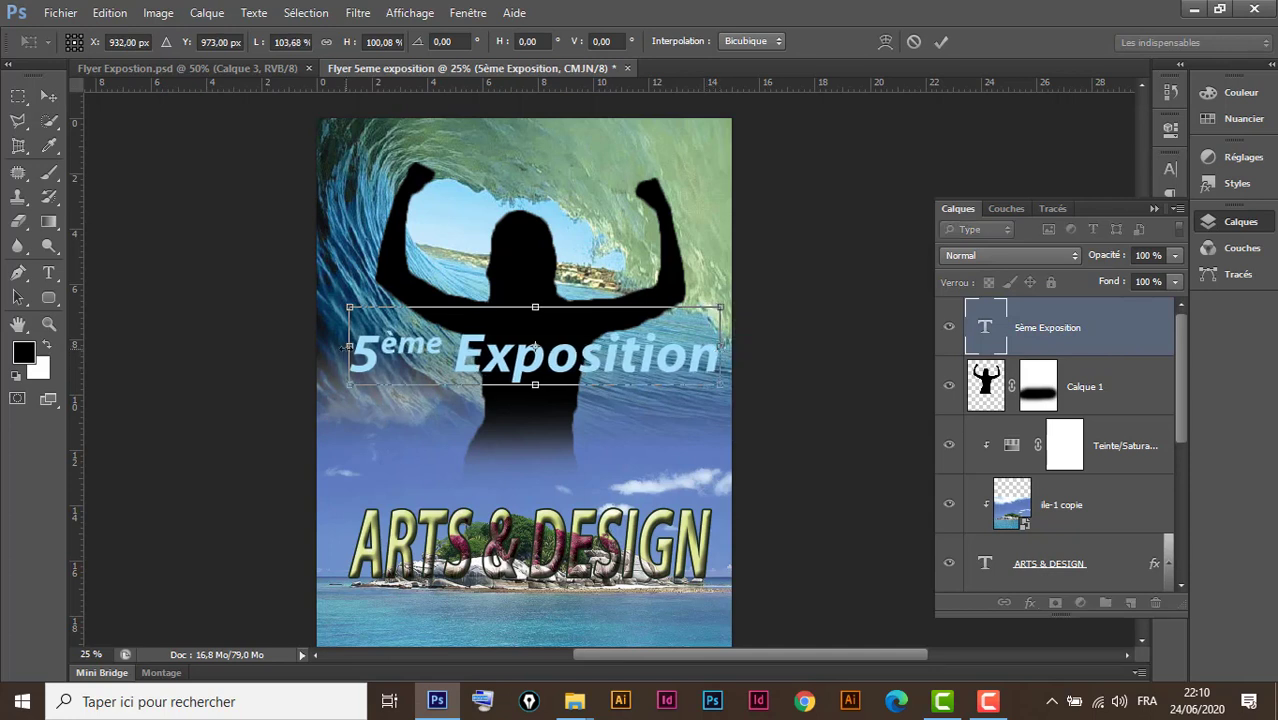
left_click_drag(349, 346, 336, 348)
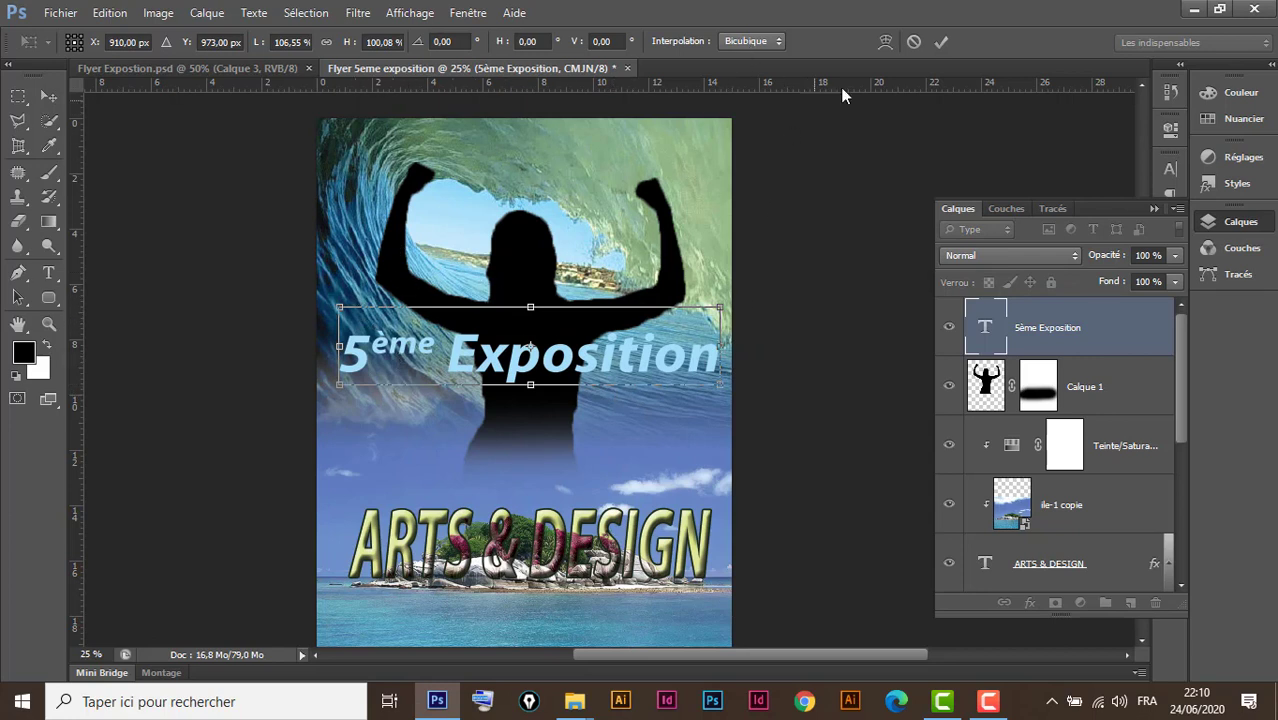
Apply an upward-arching Drapeau warp at -70,4 % bend and move the title higher
left_click(887, 42)
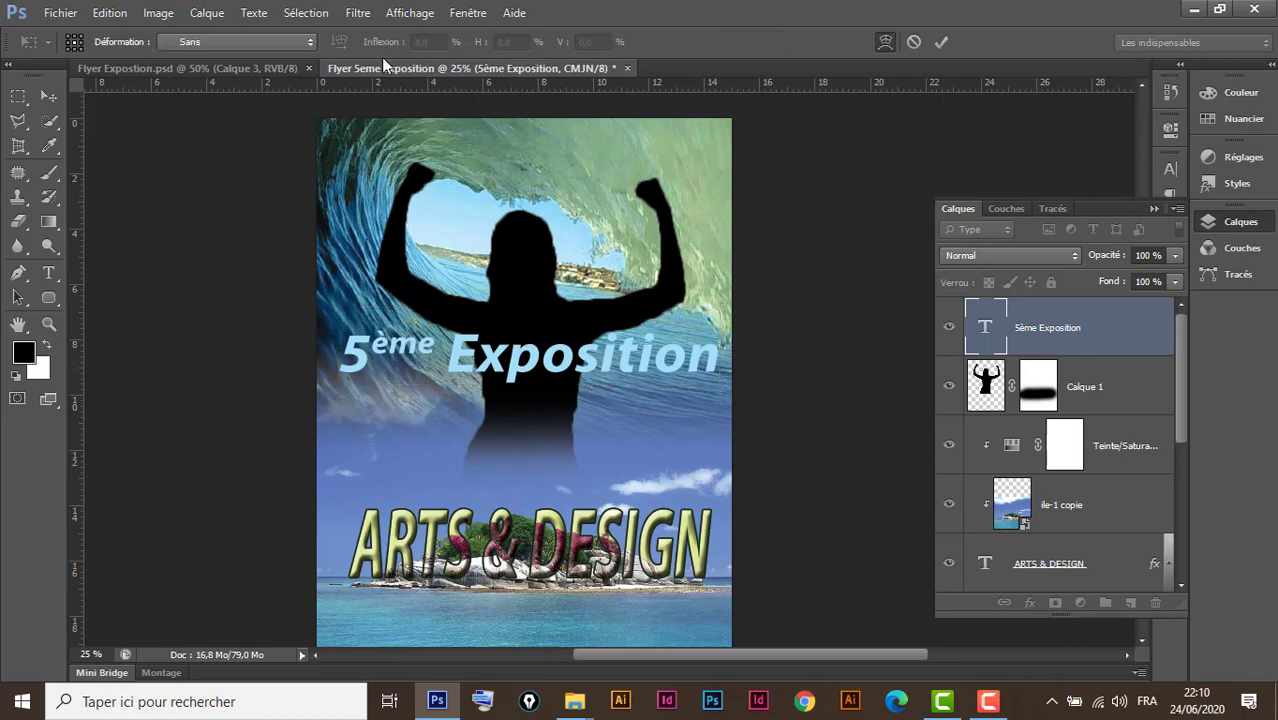
left_click(273, 42)
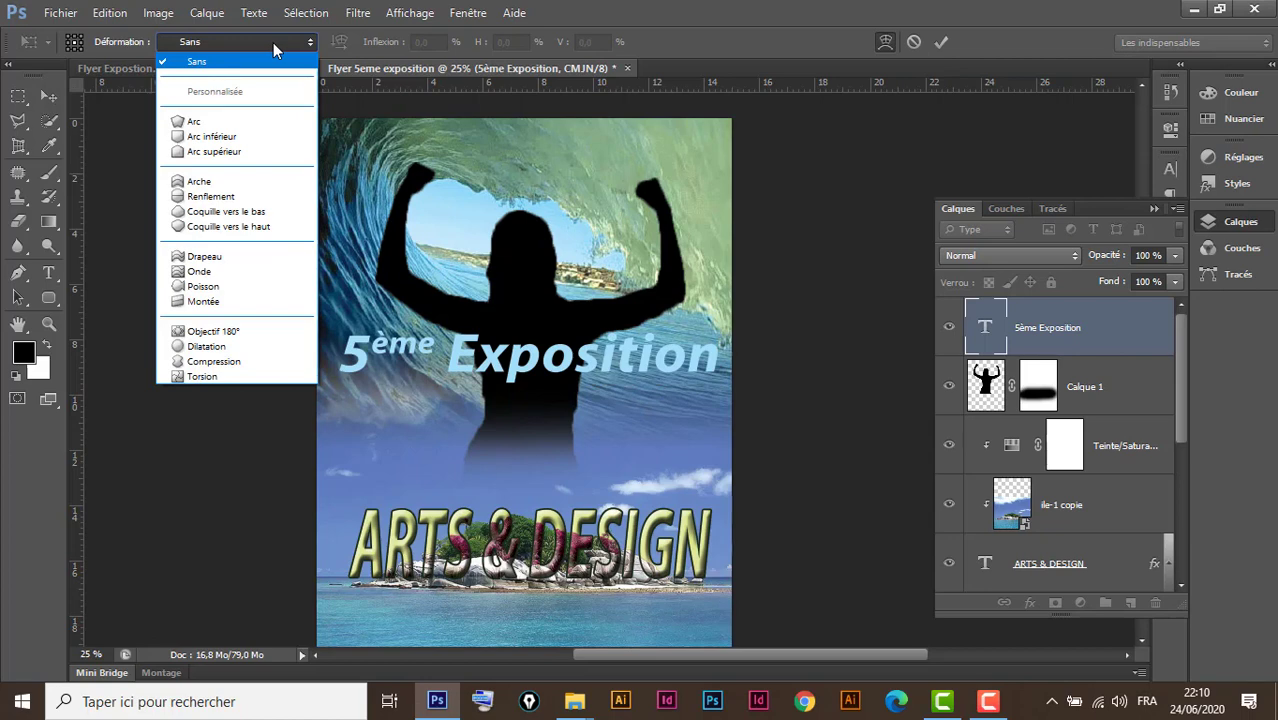
left_click(205, 257)
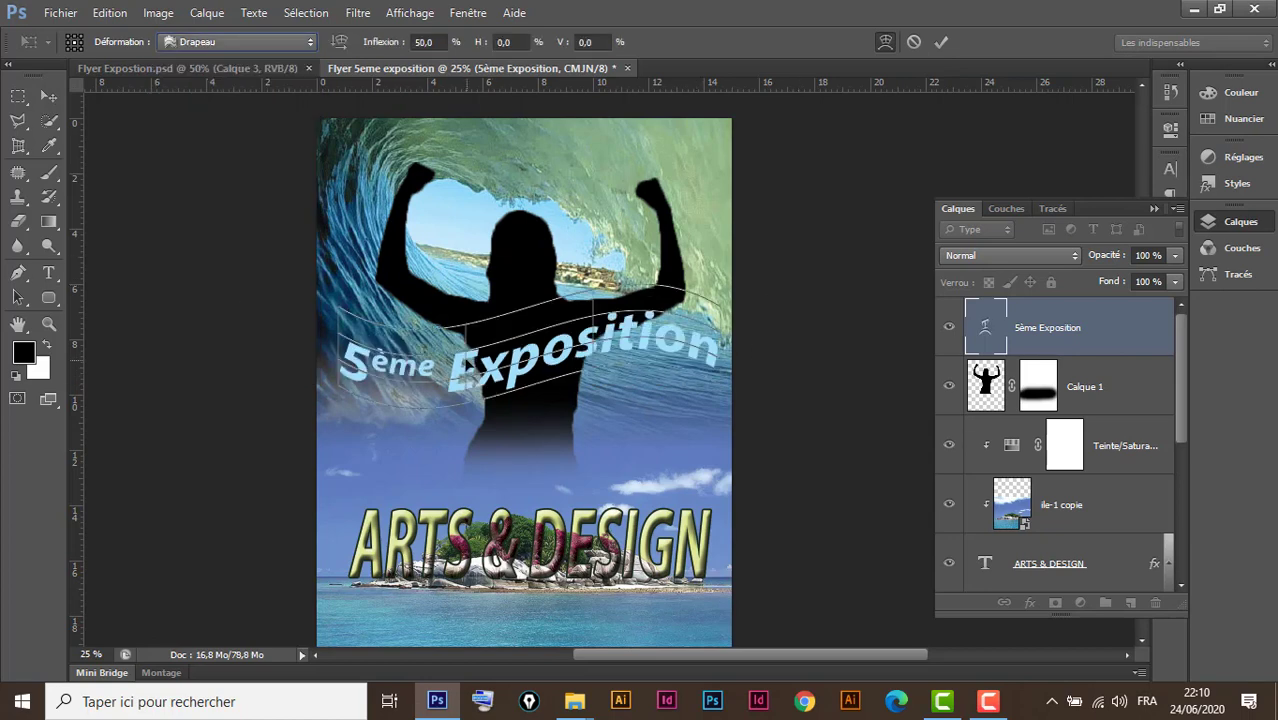
left_click_drag(419, 331, 421, 276)
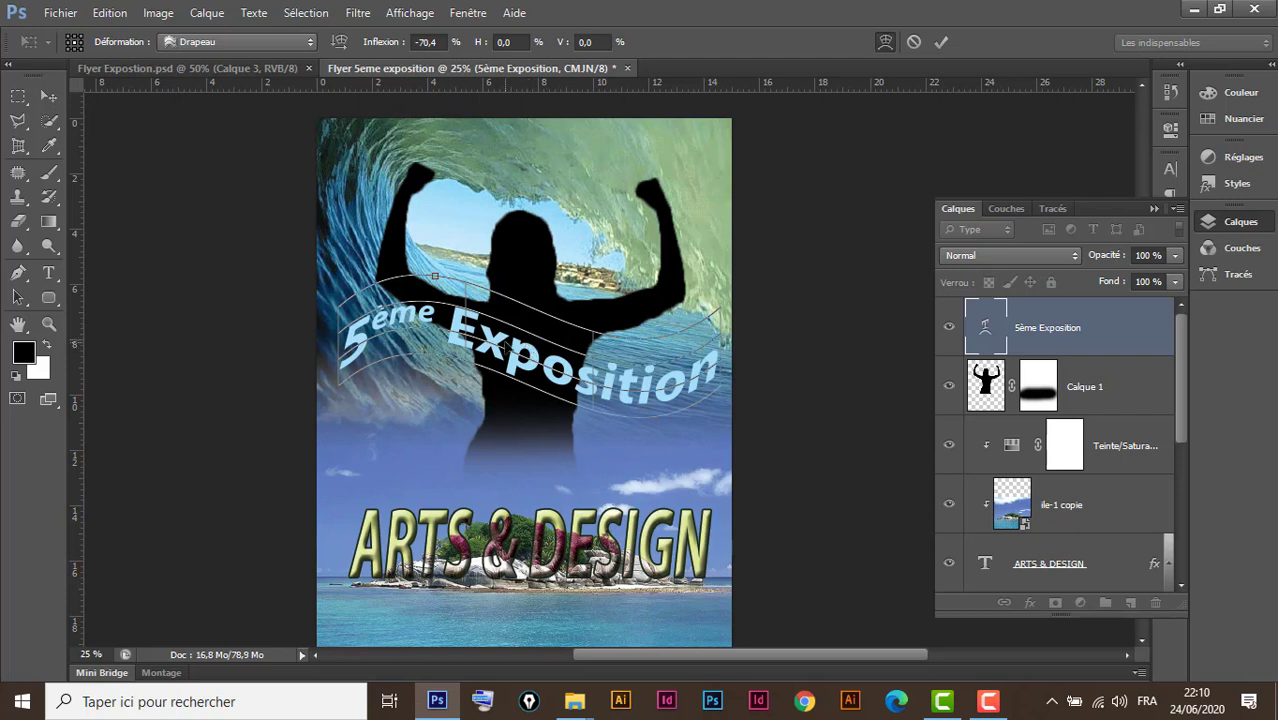
key("Return")
left_click_drag(517, 354, 509, 320)
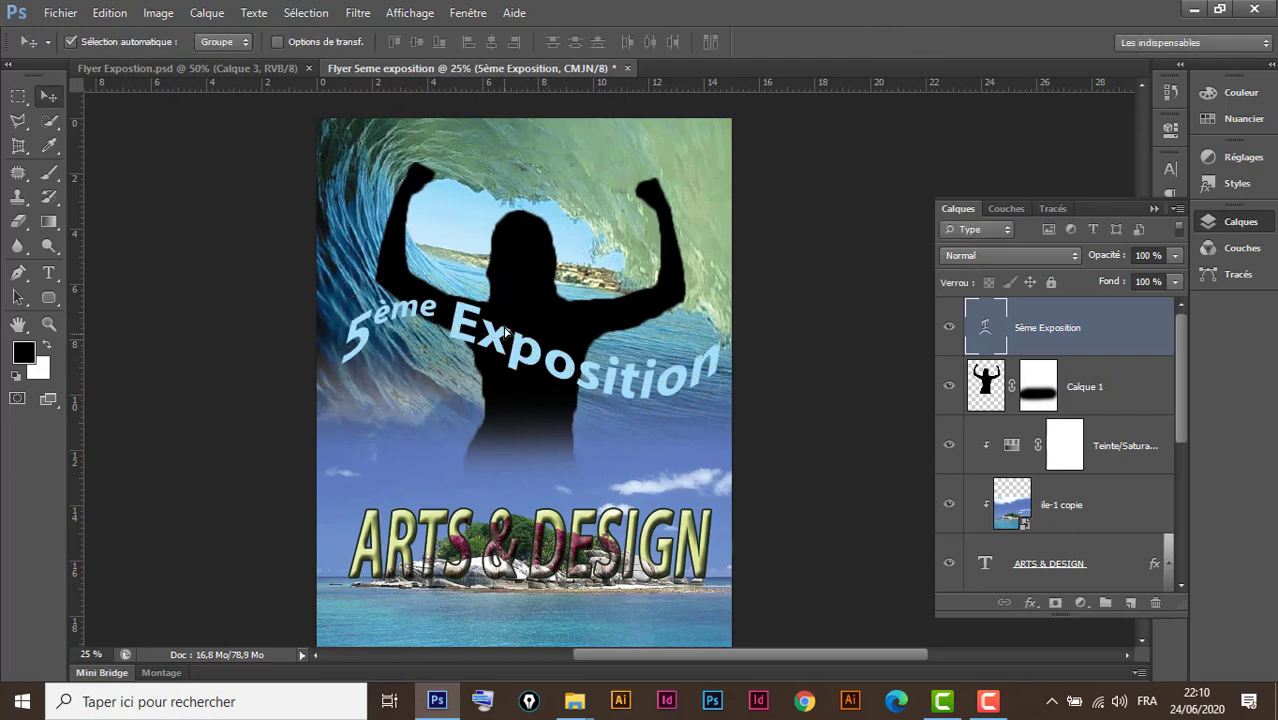
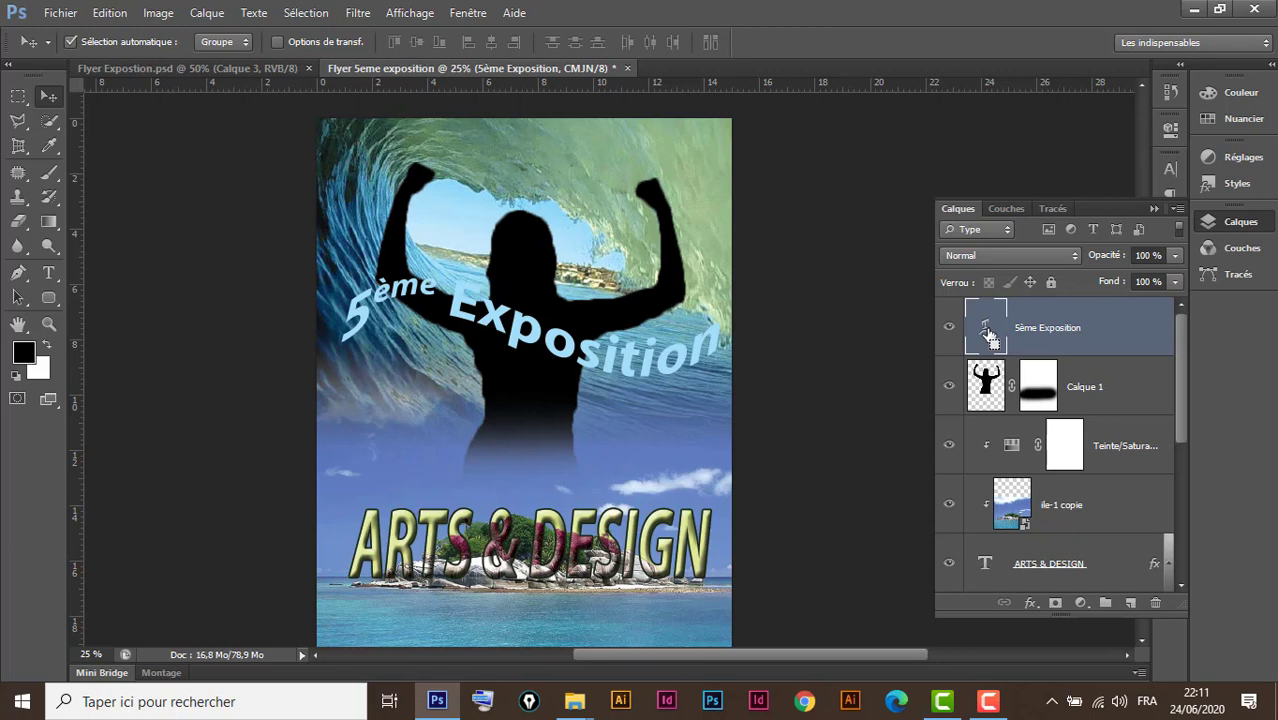
Fill the 5ème Exposition letter selection with white on a new layer, Calque 2
left_click(988, 337, "ctrl")
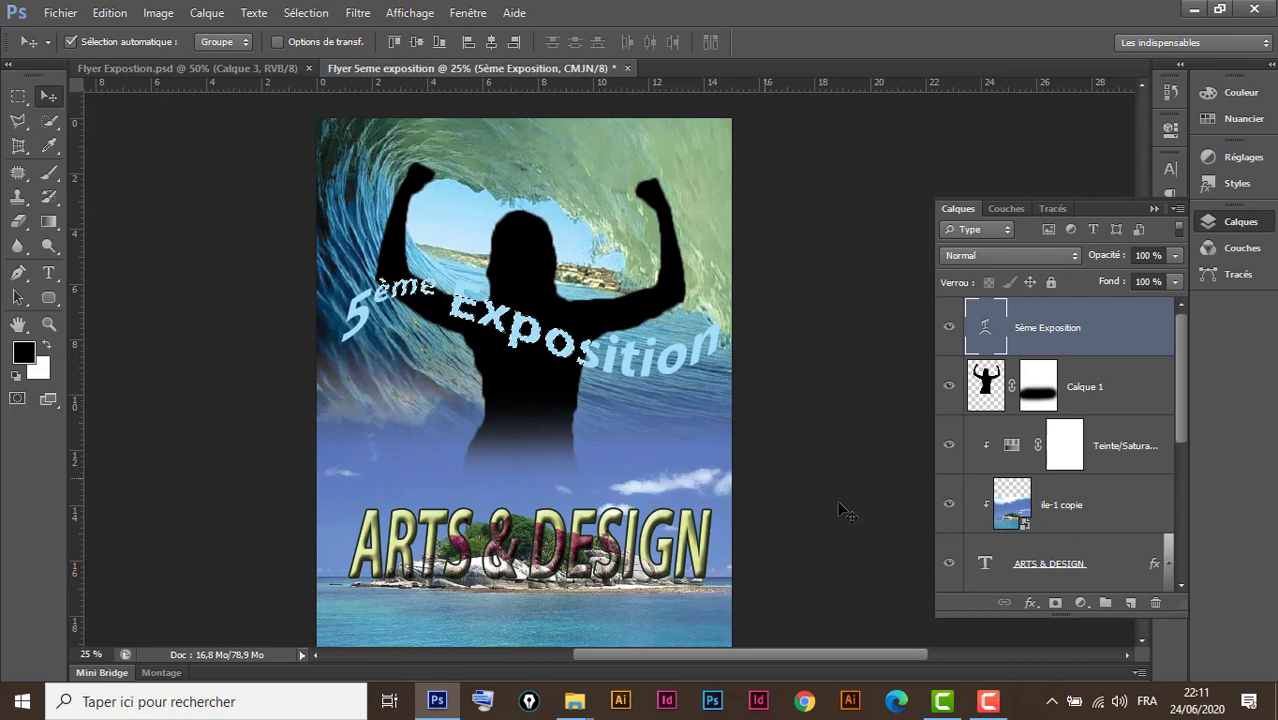
left_click(1131, 604)
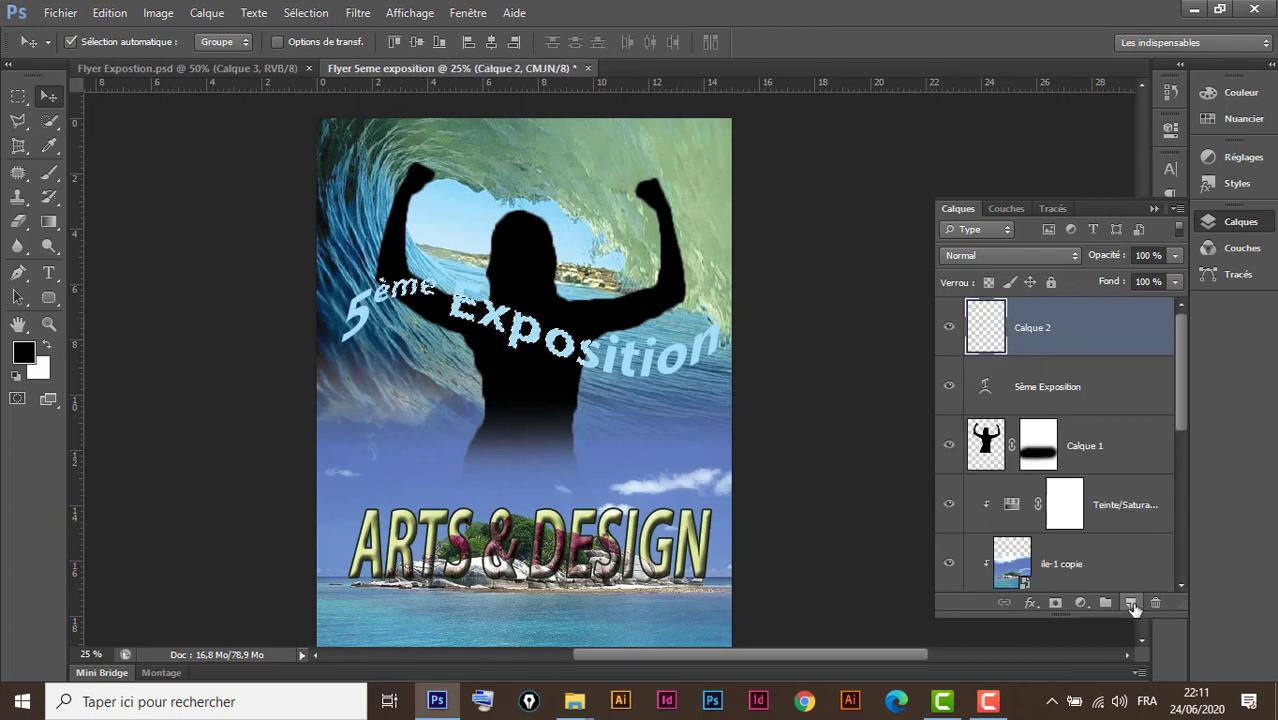
left_click(47, 345)
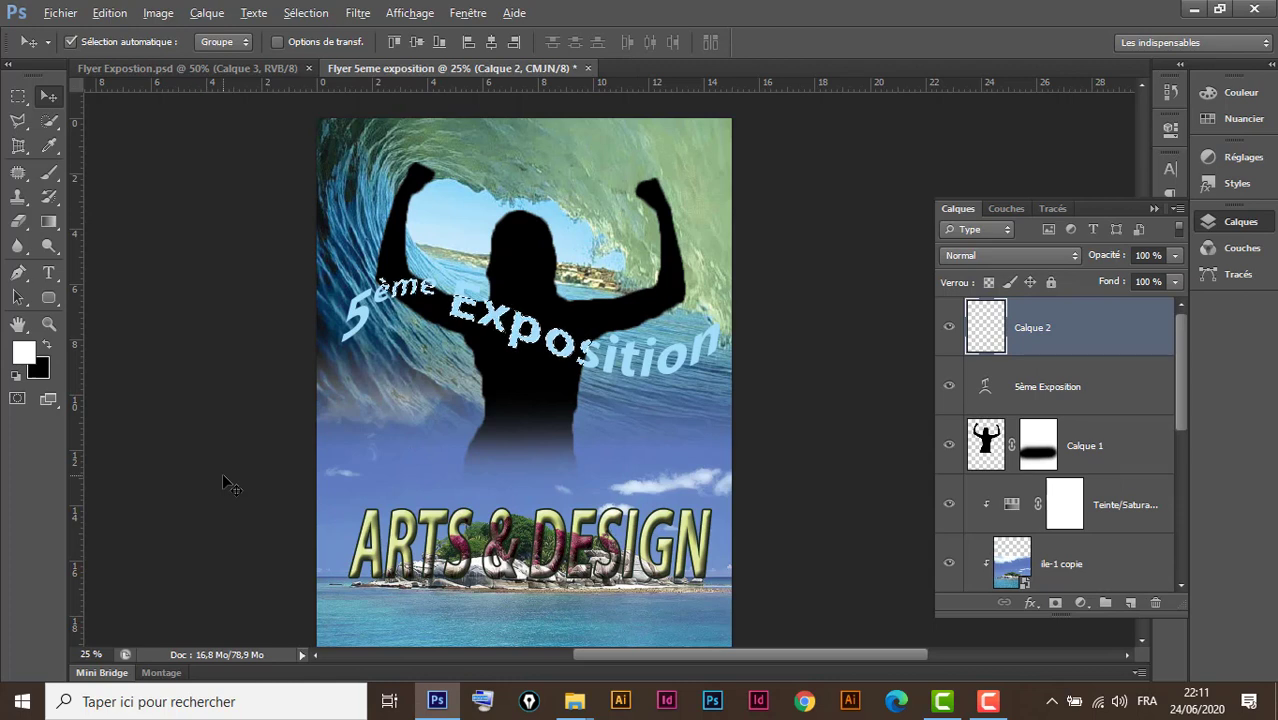
key("alt+BackSpace")
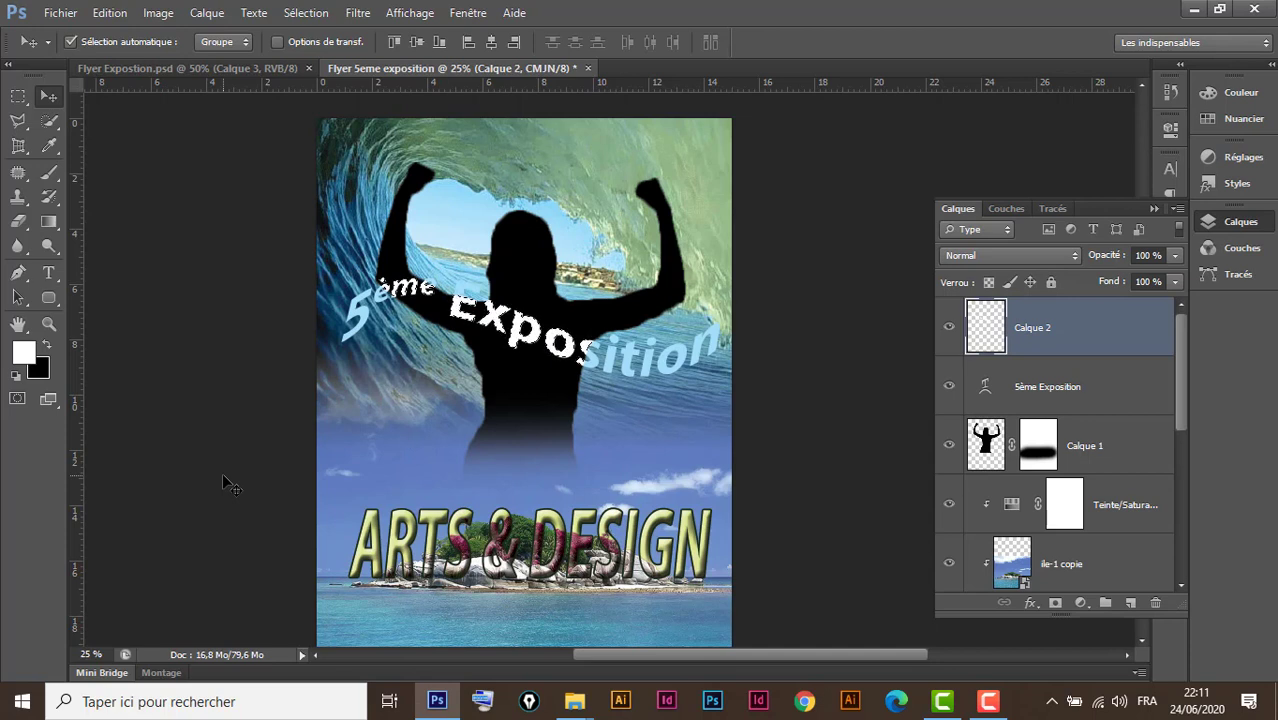
key("ctrl+d")
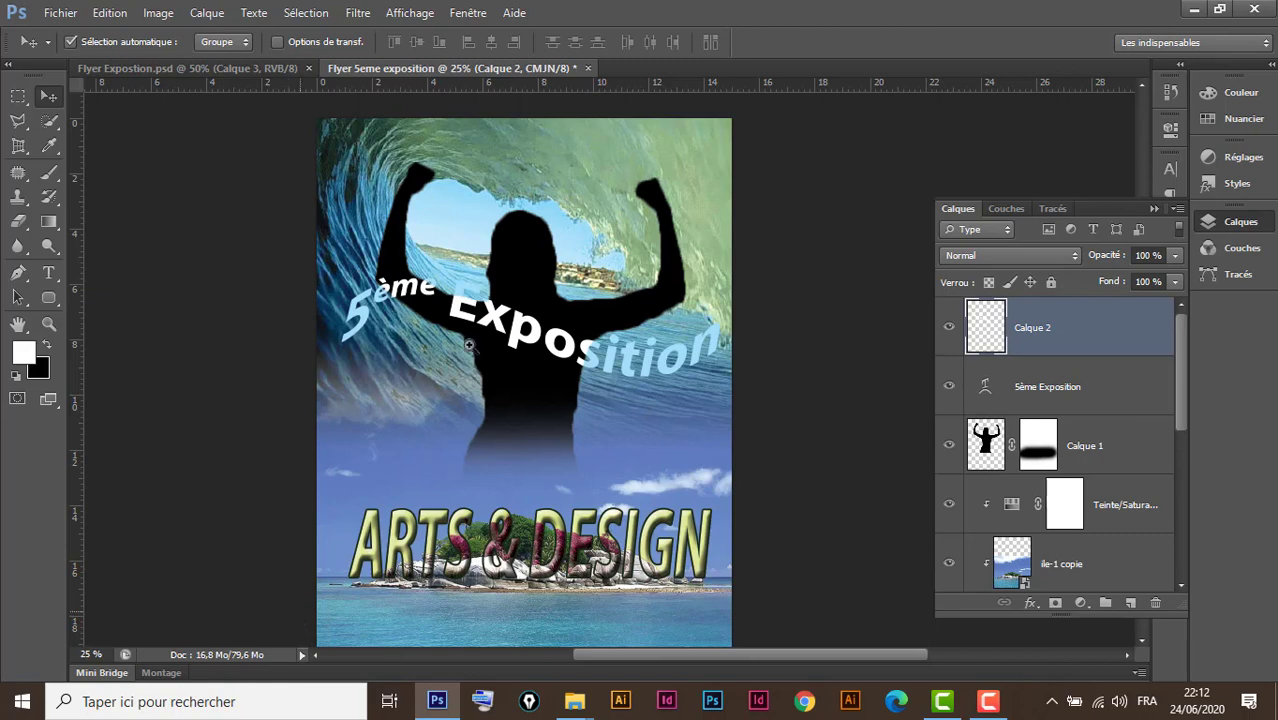
scroll(474, 320, "up", 1)
scroll(474, 320, "up", 1)
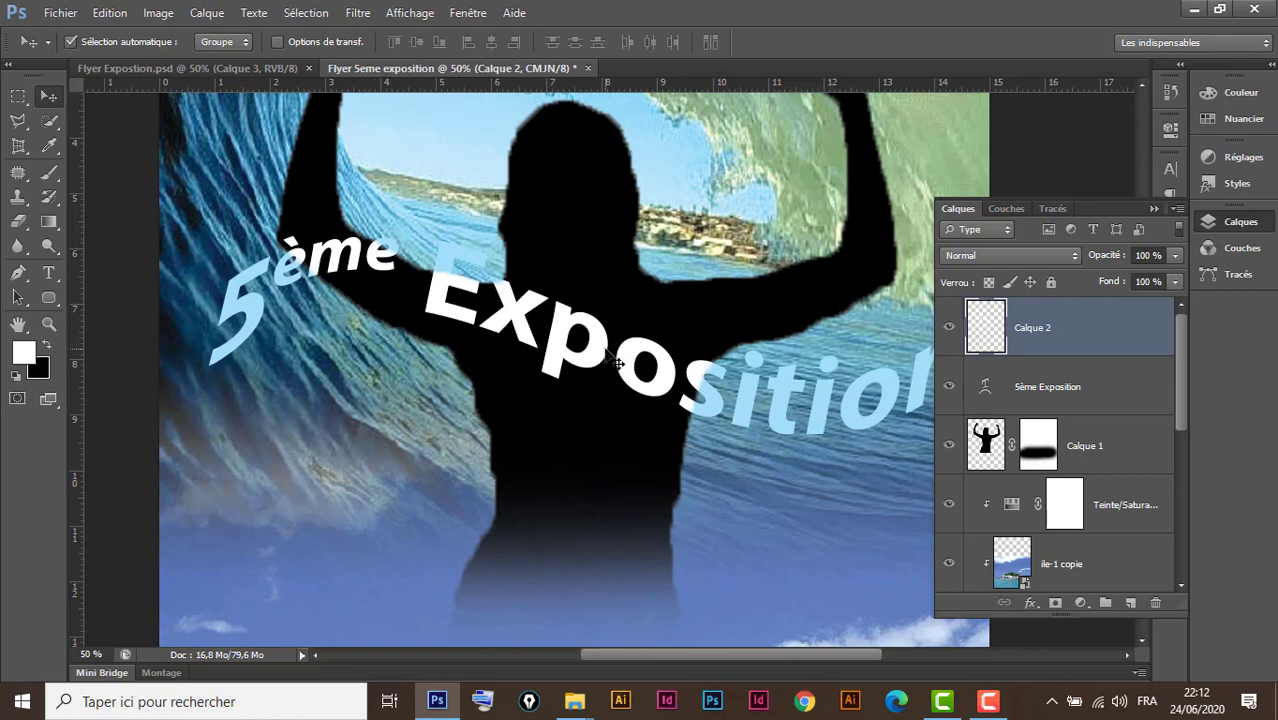
Recolour the 5ème Exposition text to a deeper, more saturated blue
scroll(617, 363, "down", 1)
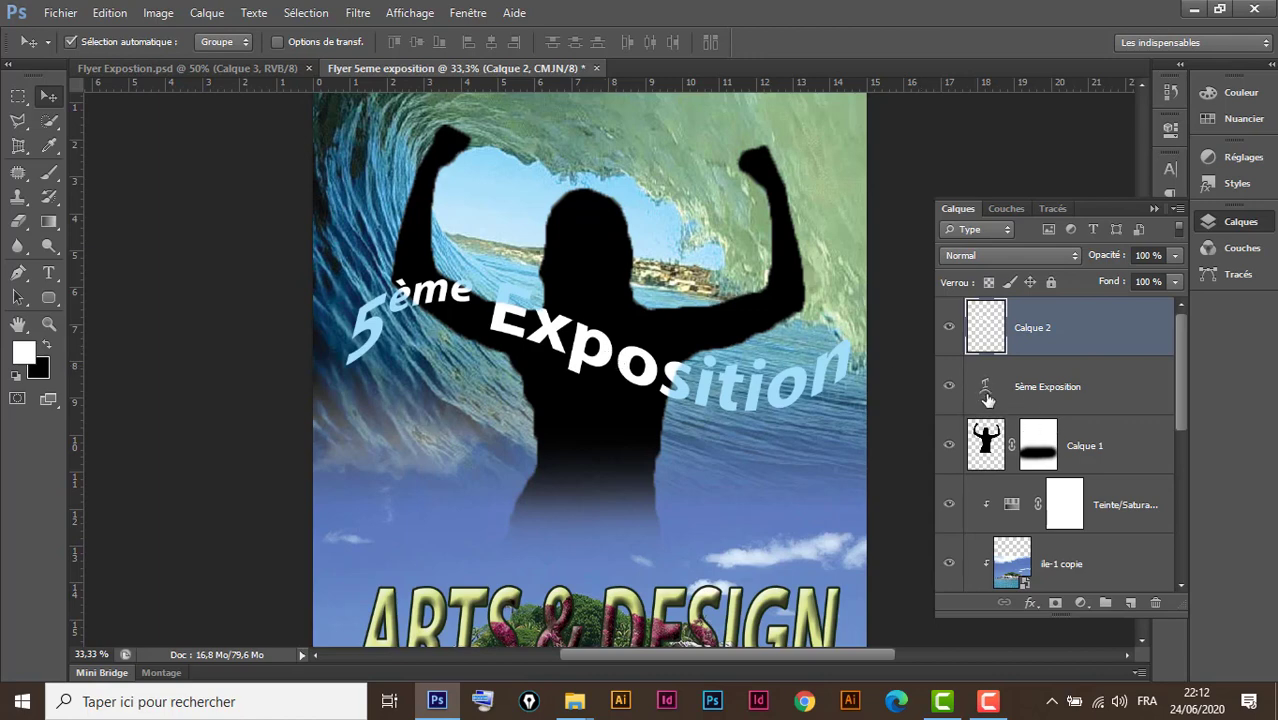
double_click(985, 396)
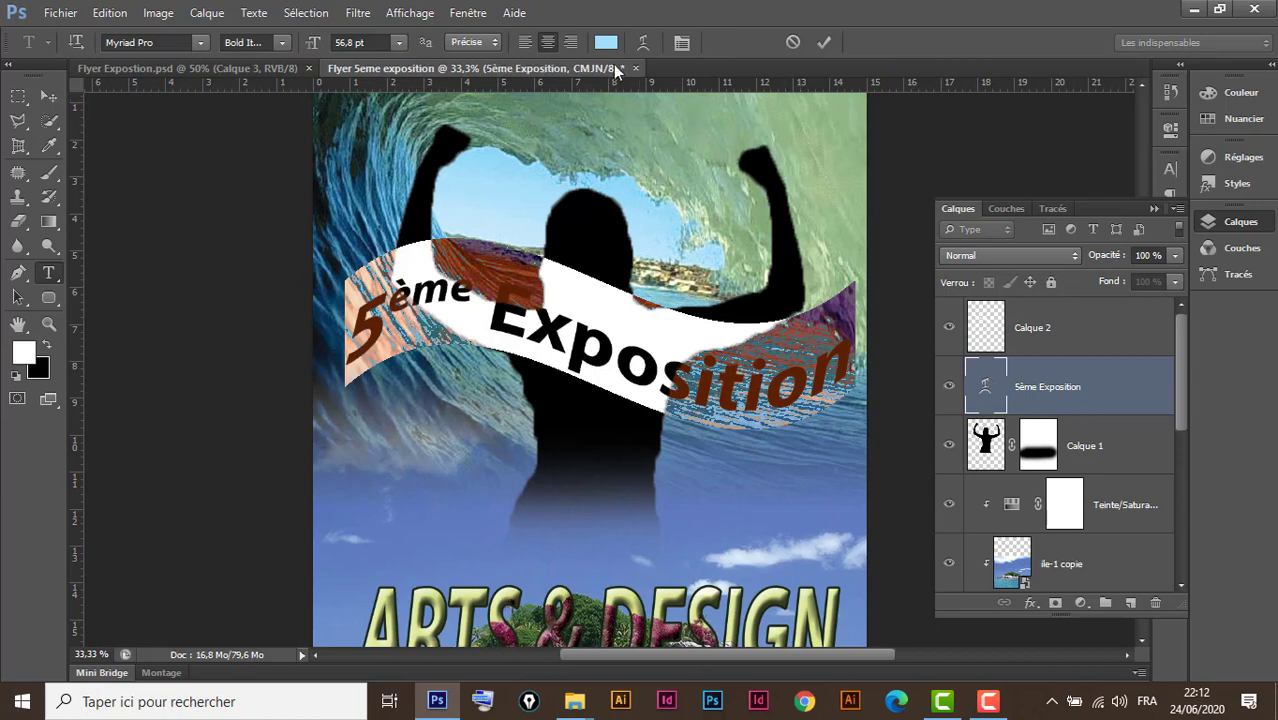
left_click(604, 44)
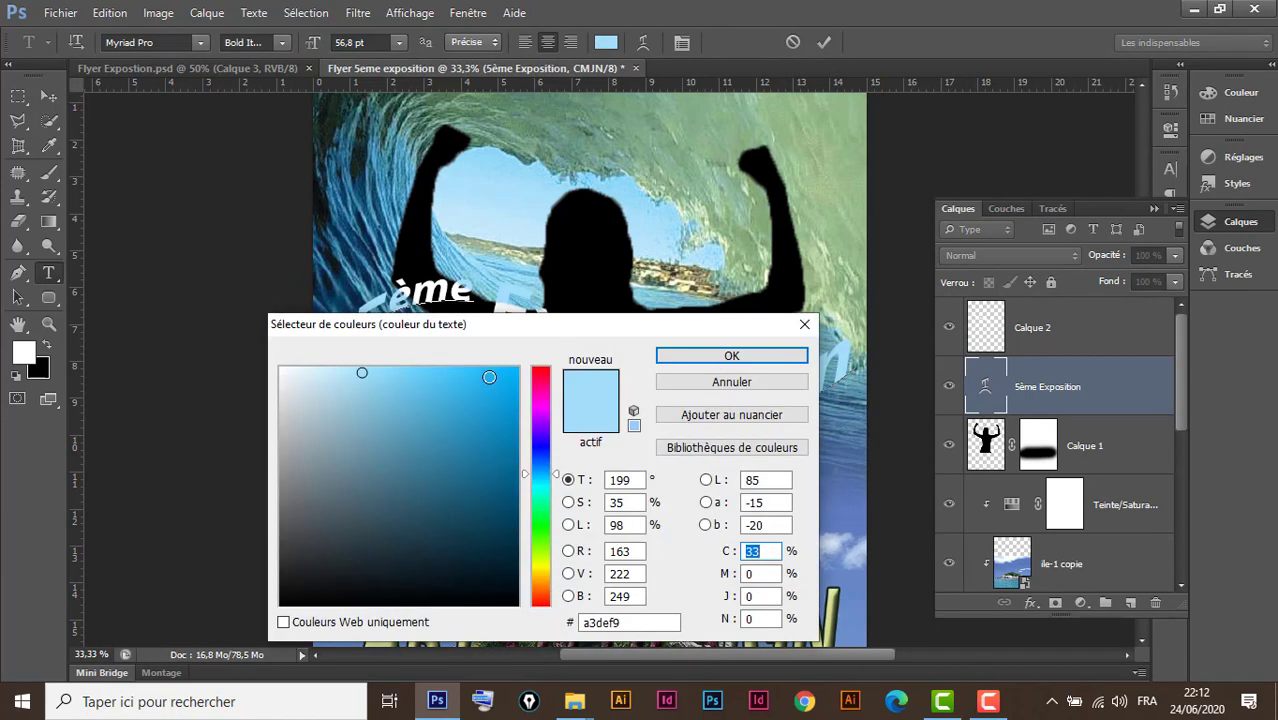
left_click(489, 377)
left_click(696, 356)
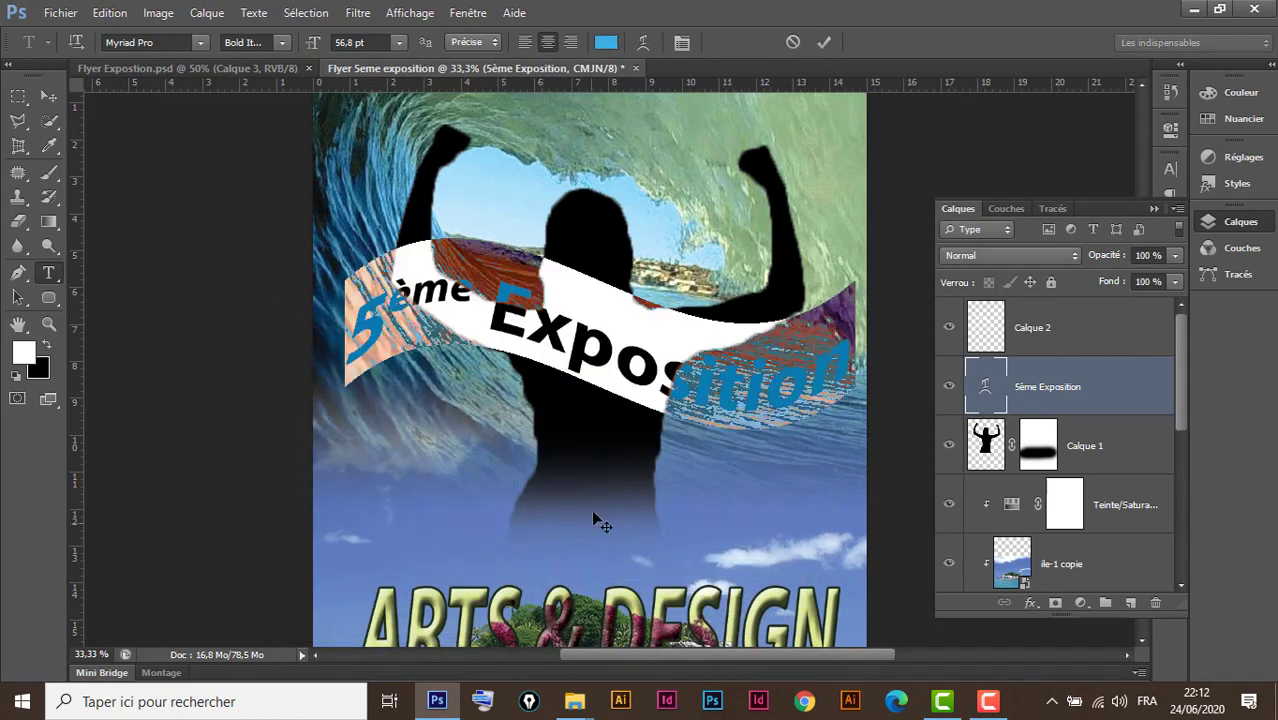
left_click(49, 95)
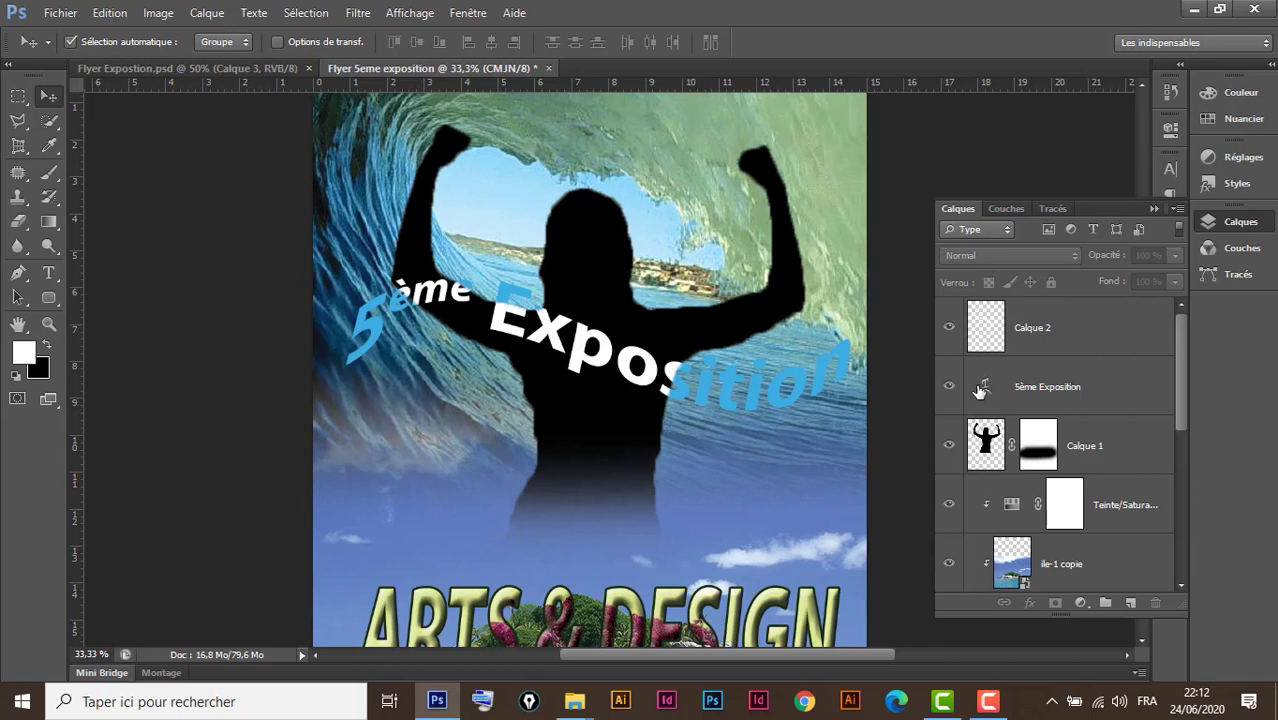
left_click(985, 395, "ctrl")
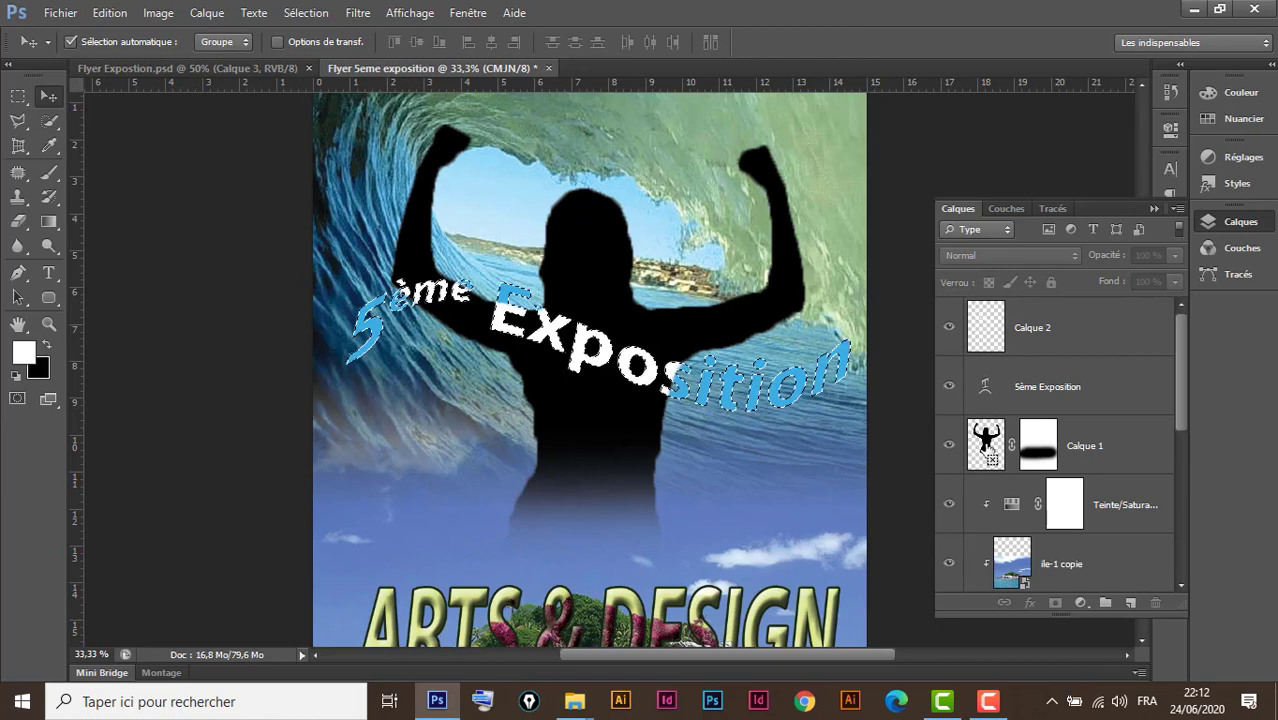
key("ctrl+d")
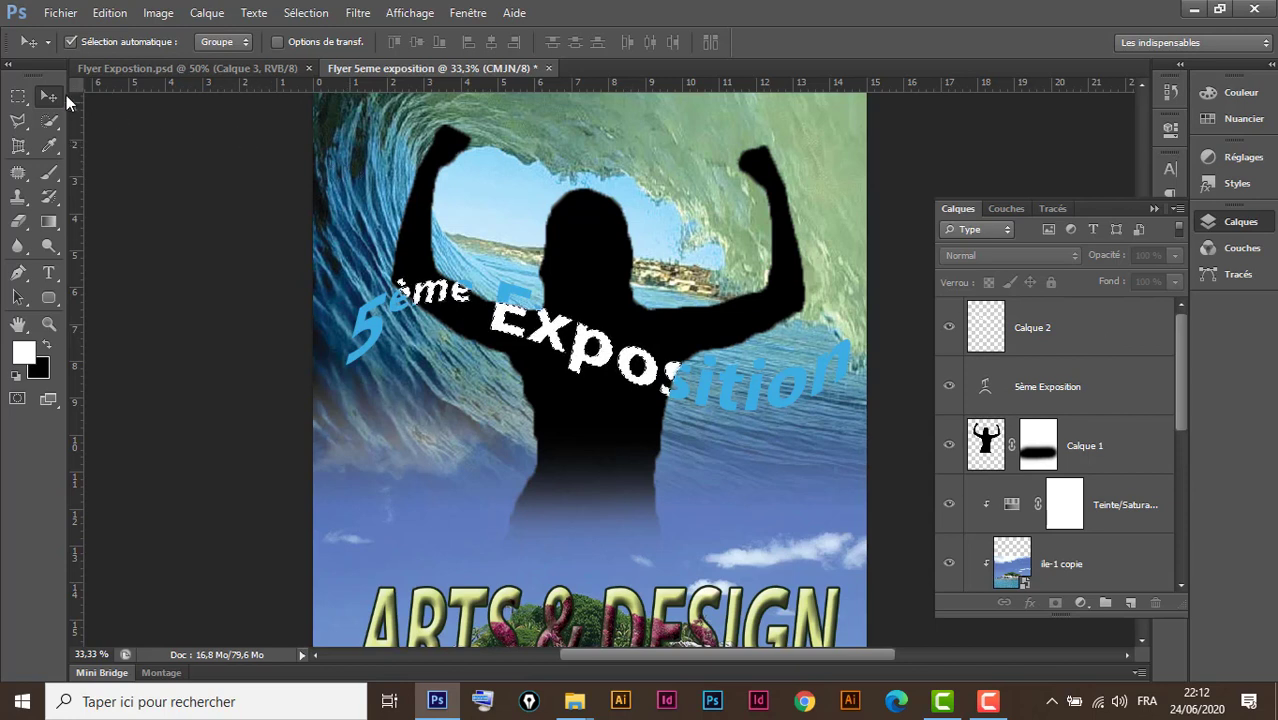
left_click(1097, 338)
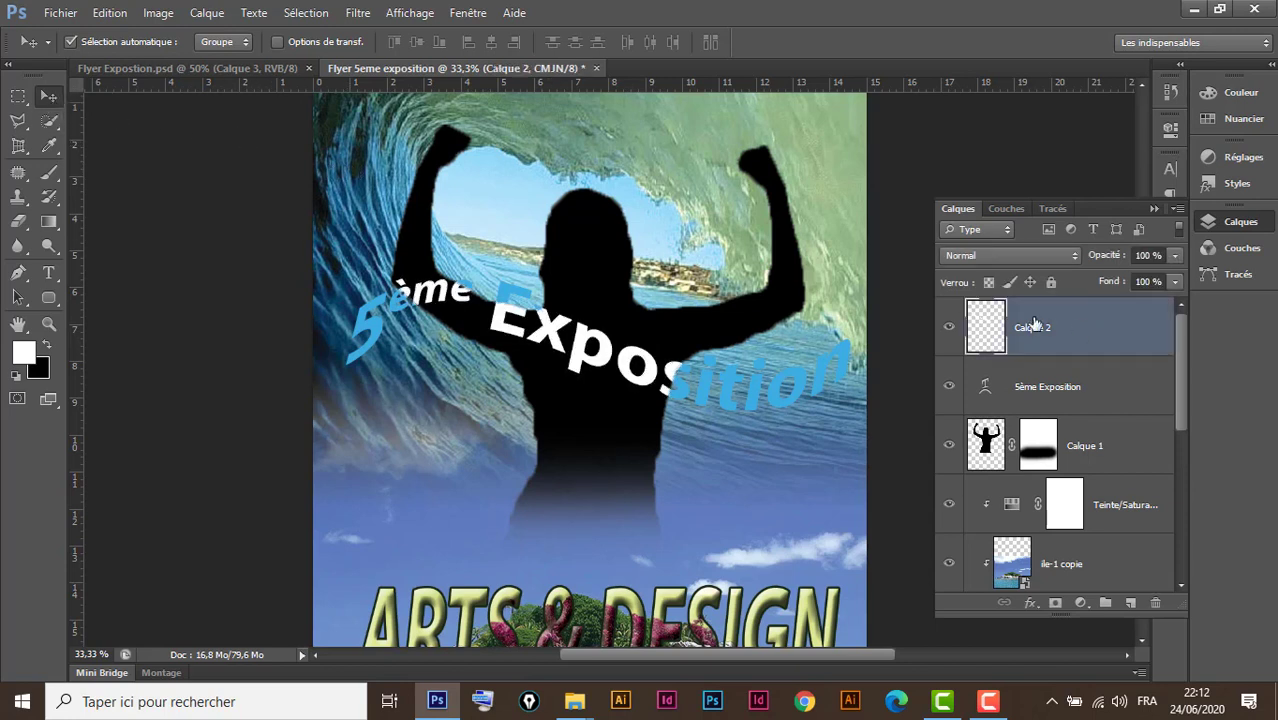
left_click_drag(580, 376, 595, 341)
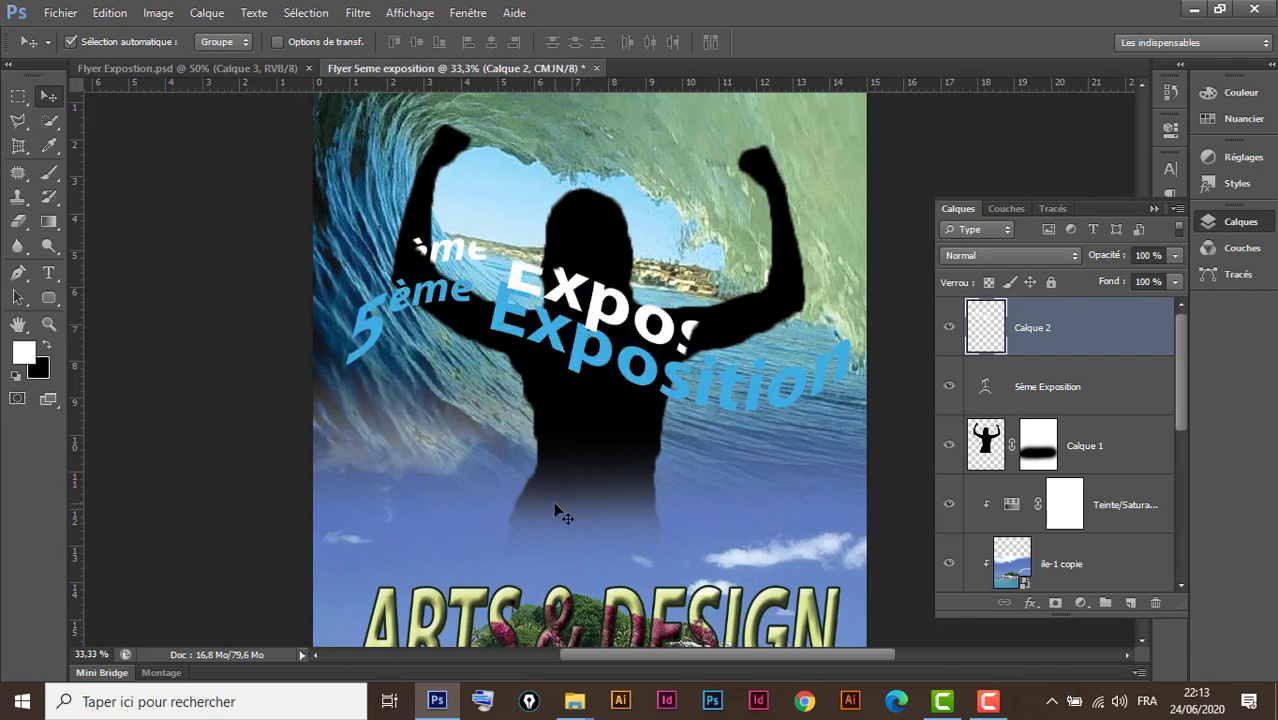
key("ctrl+z")
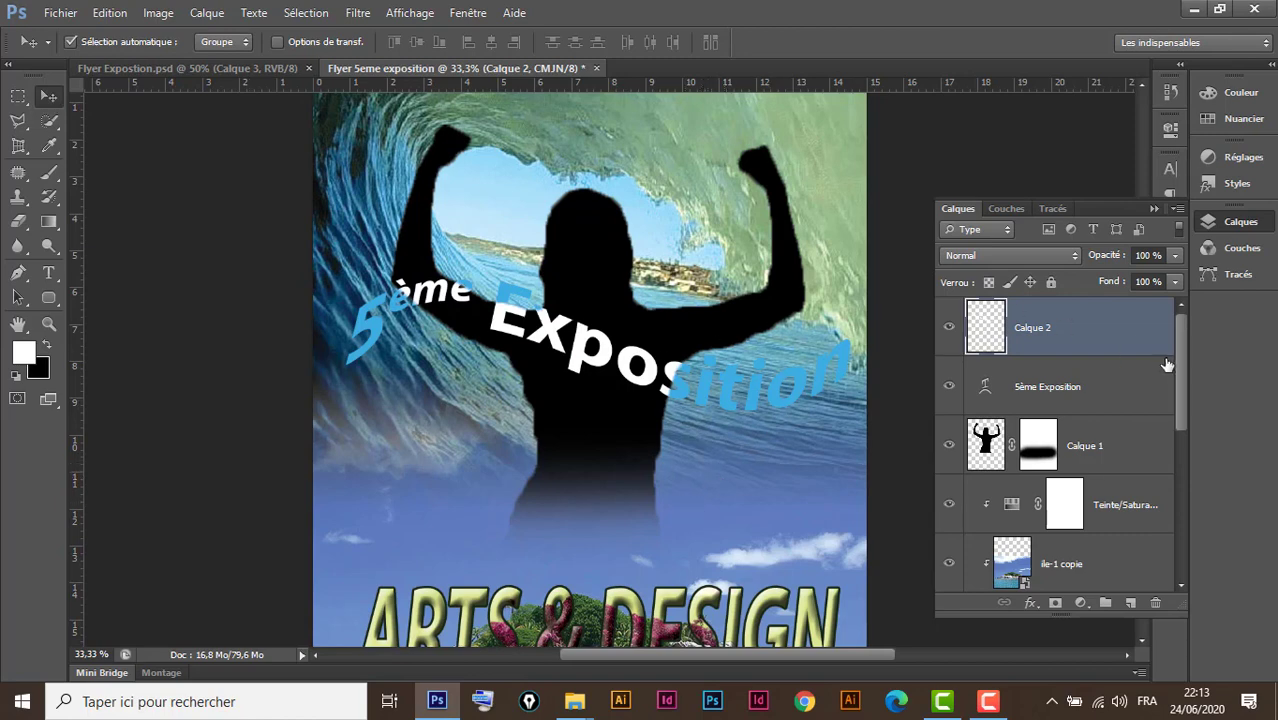
left_click(263, 70)
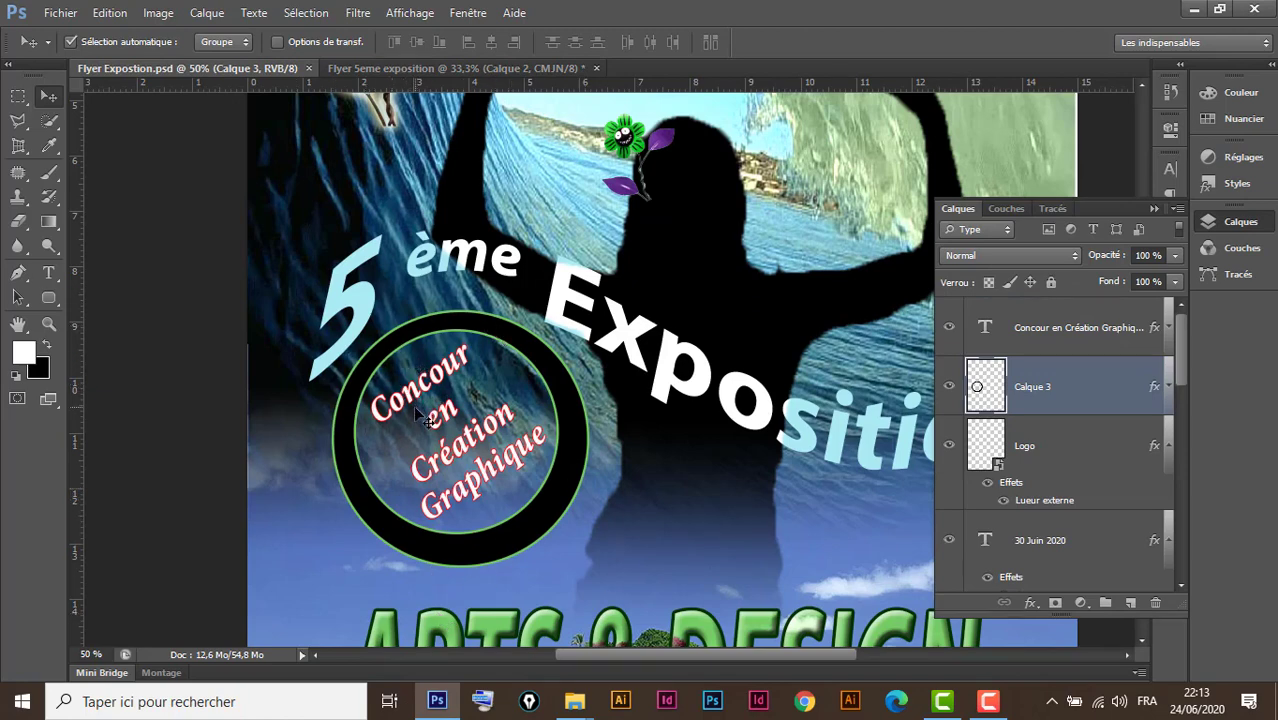
left_click(425, 66)
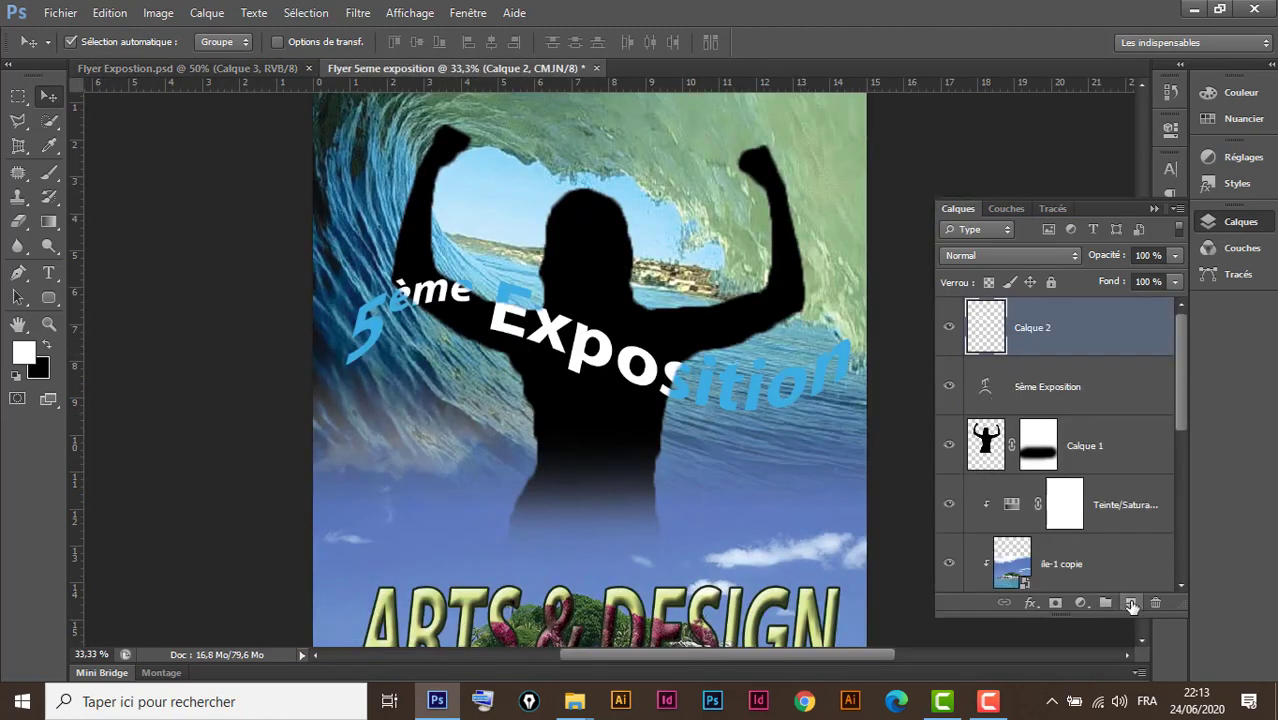
left_click(1131, 603)
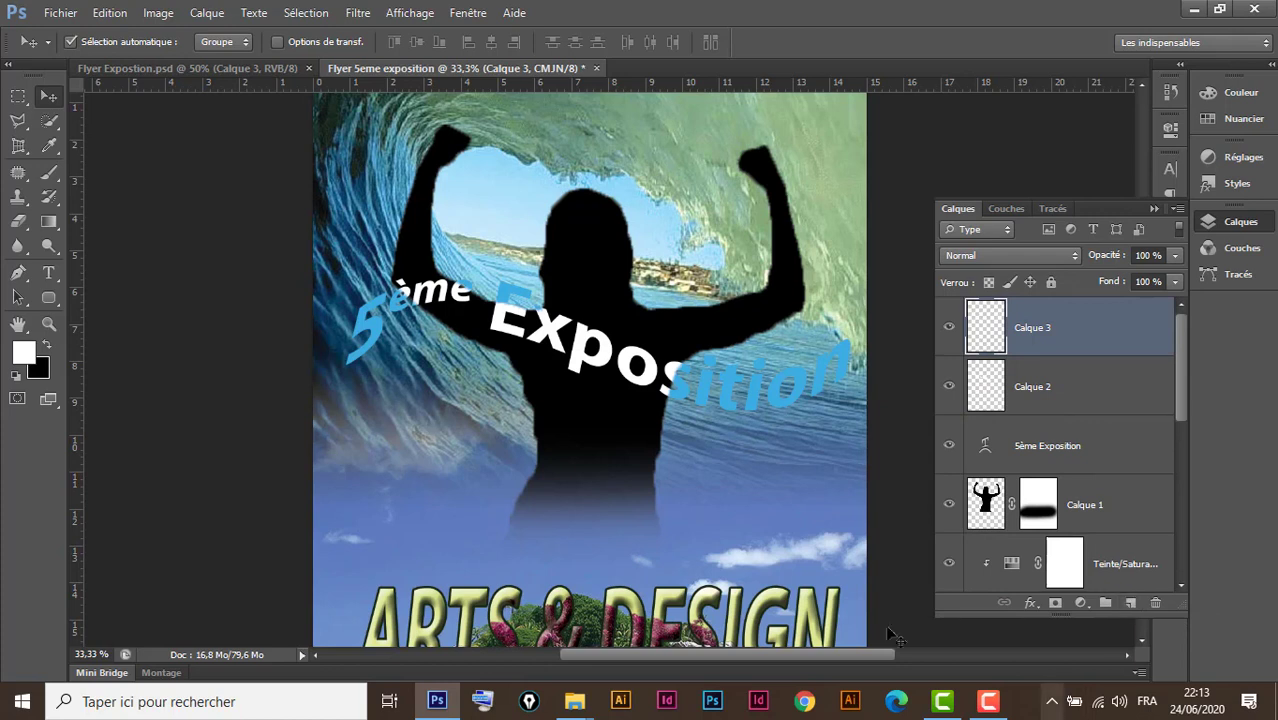
left_click(18, 97)
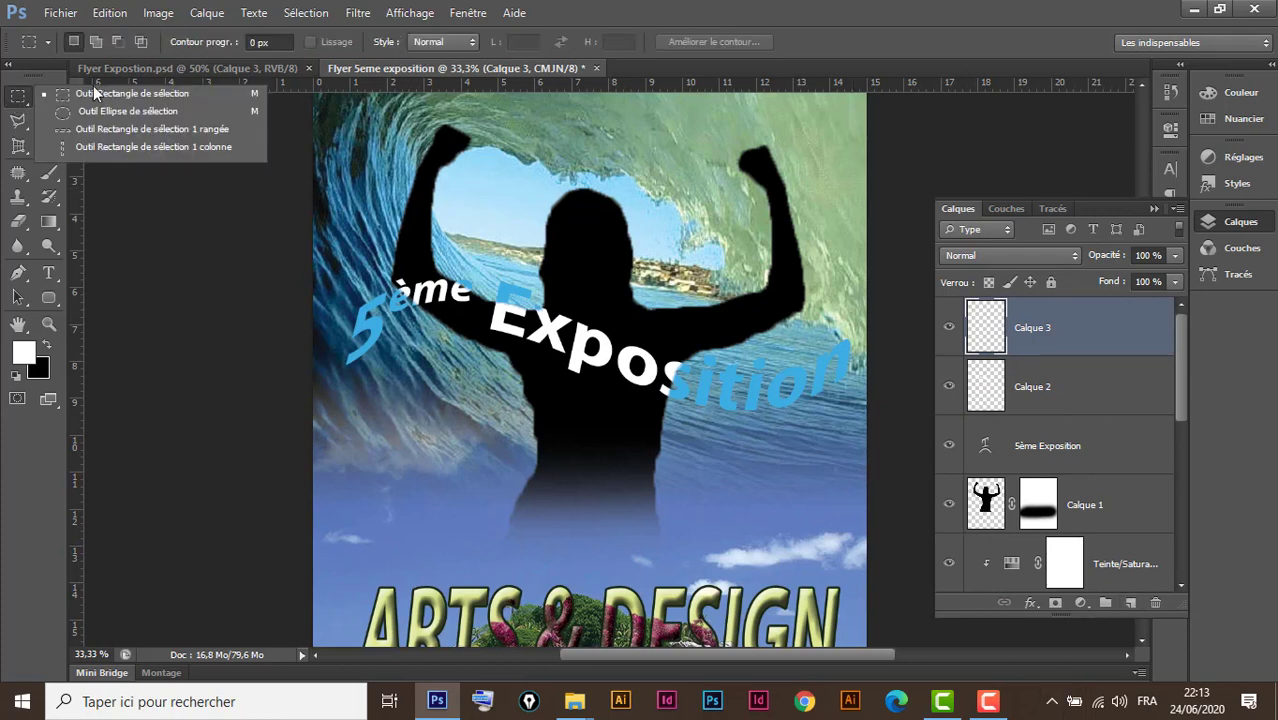
left_click(122, 111)
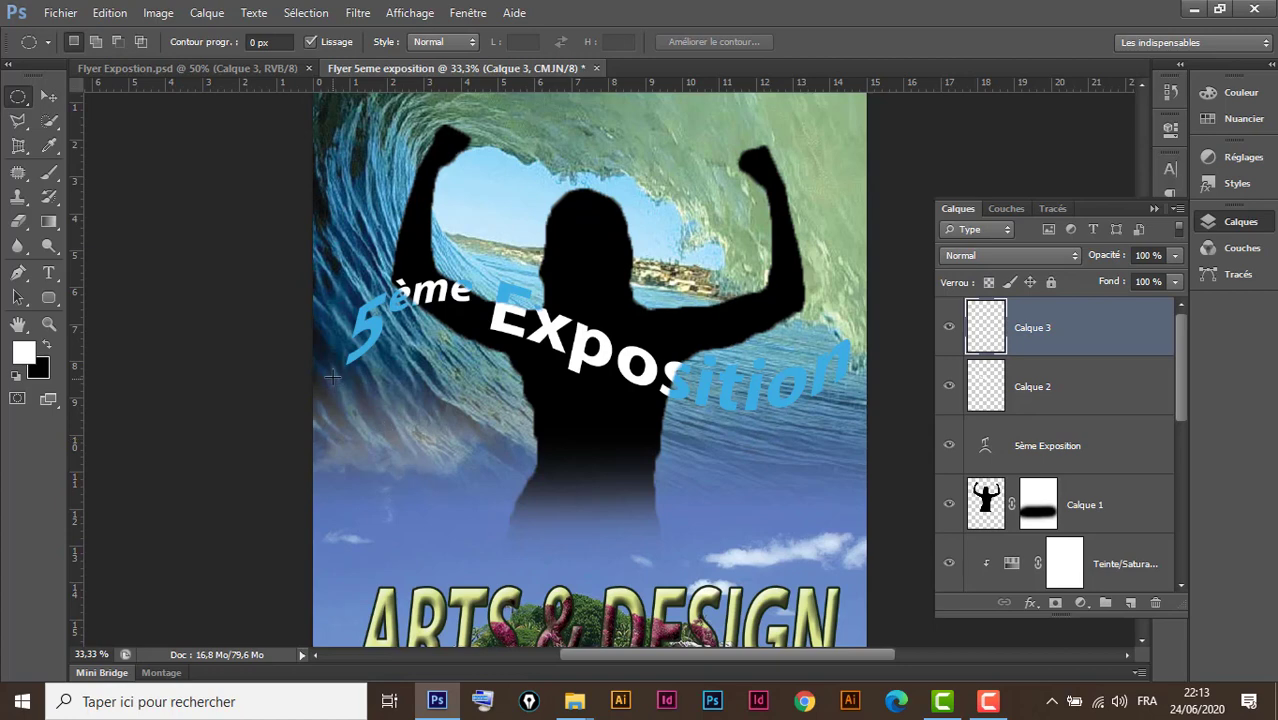
left_click_drag(545, 175, 634, 257)
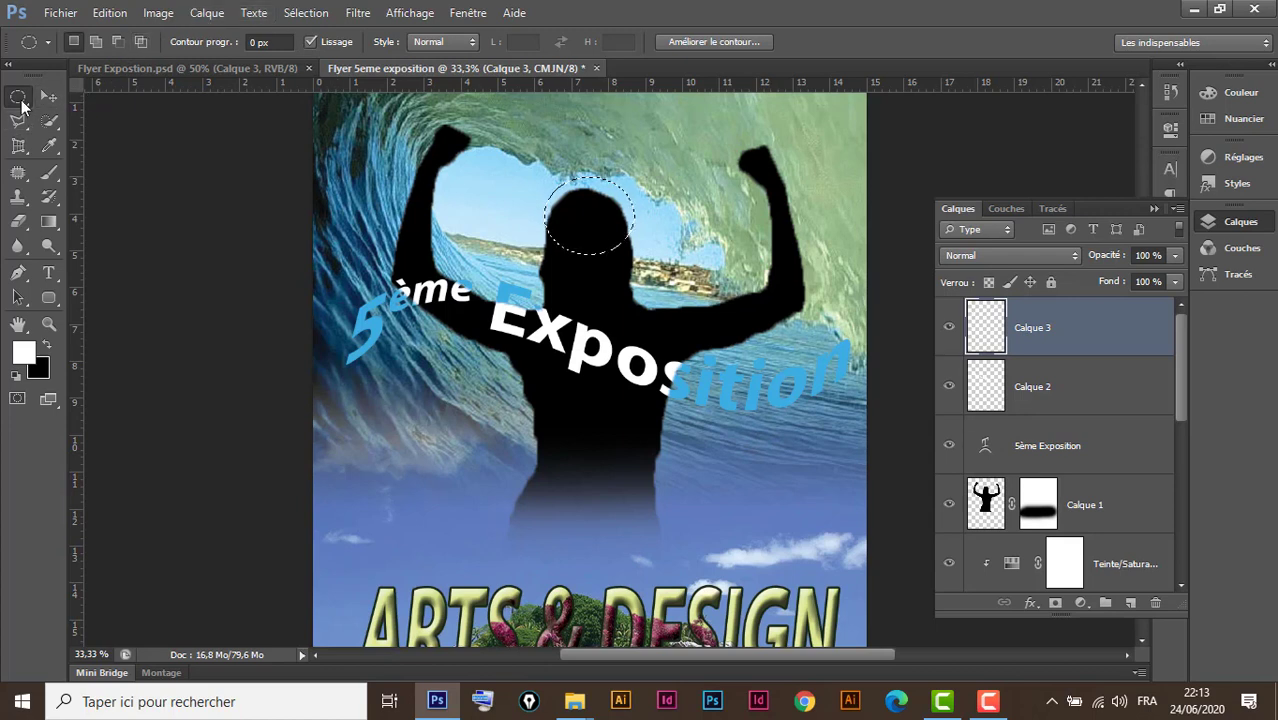
right_click(20, 100)
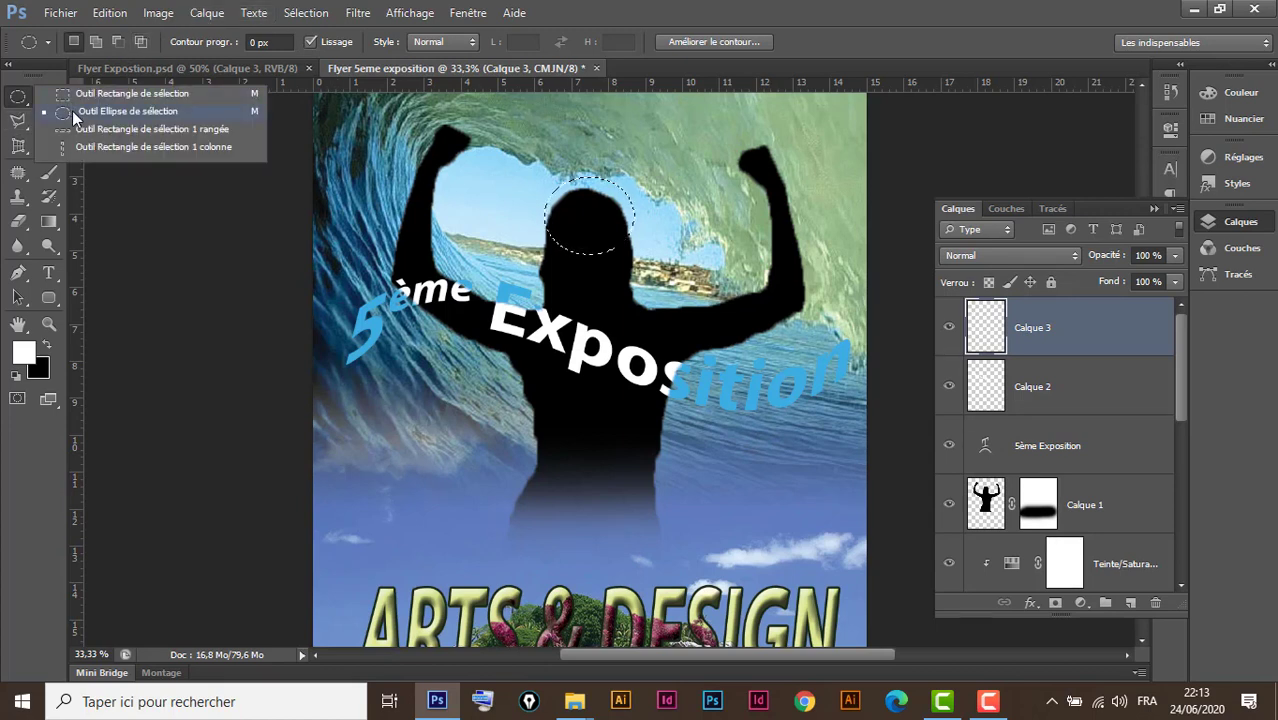
left_click(91, 94)
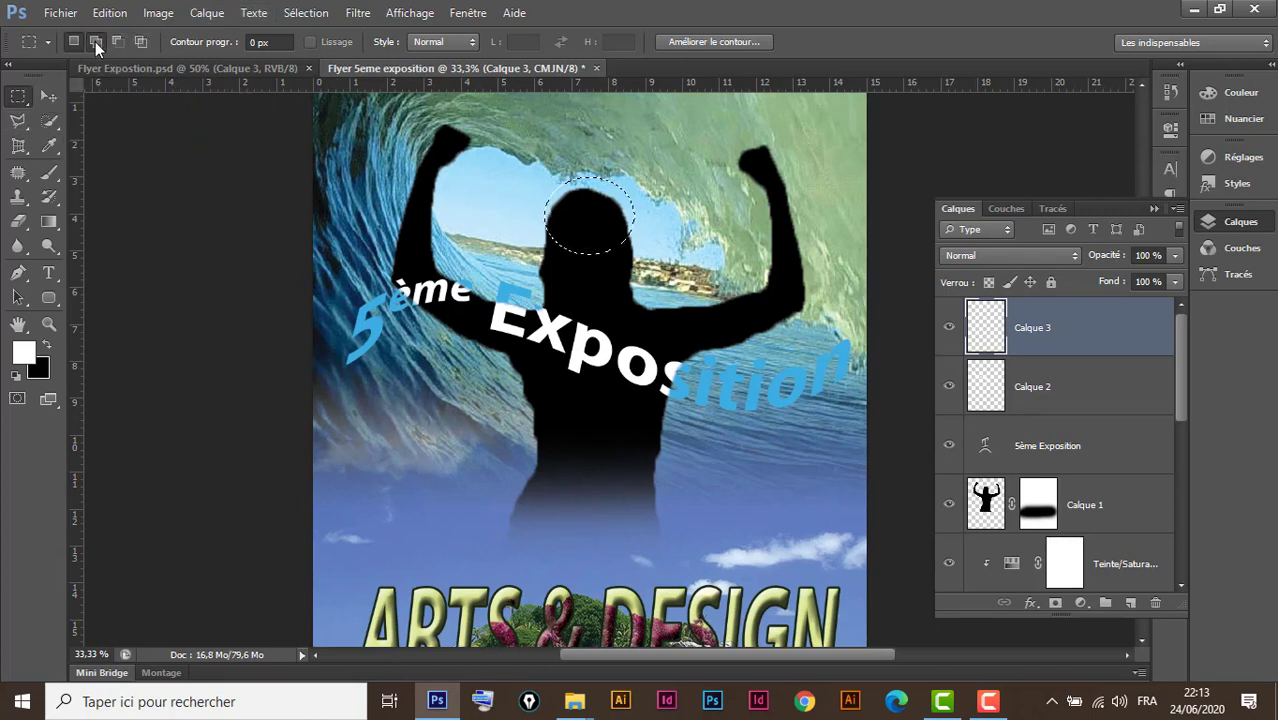
left_click(96, 43)
left_click_drag(579, 252, 601, 313)
left_click_drag(521, 296, 661, 483)
left_click_drag(651, 298, 775, 321)
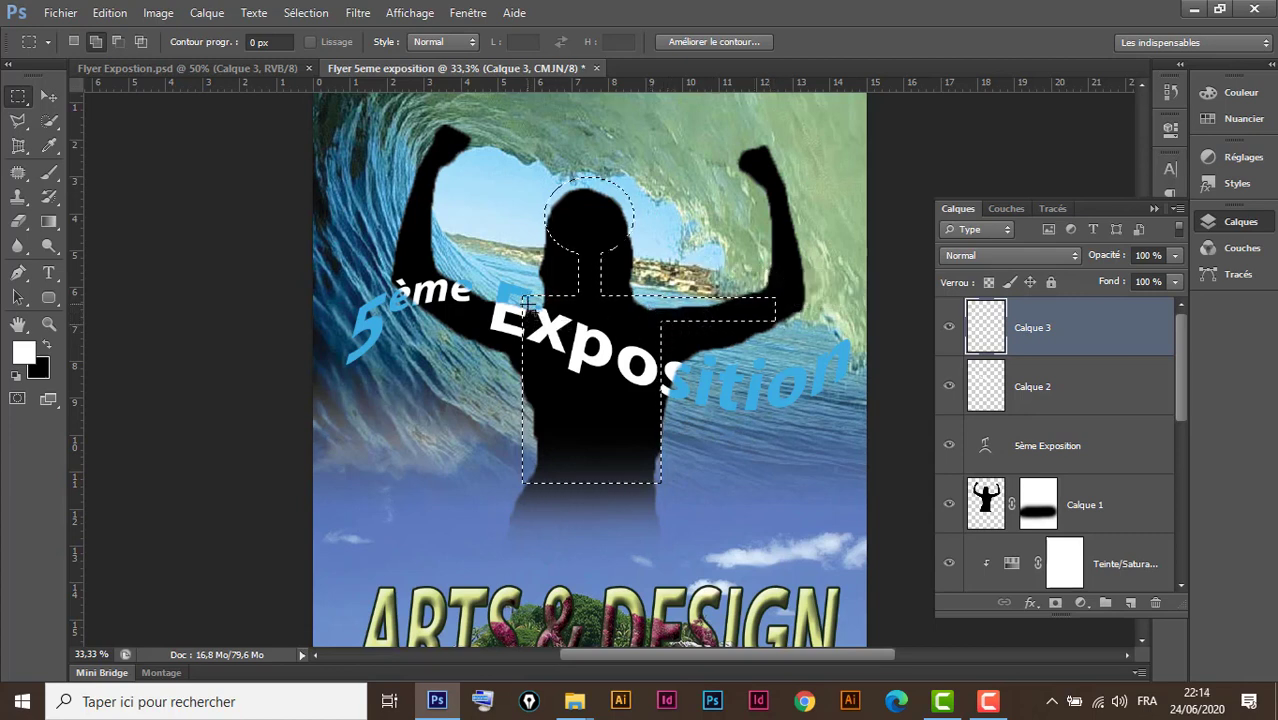
left_click_drag(531, 297, 418, 327)
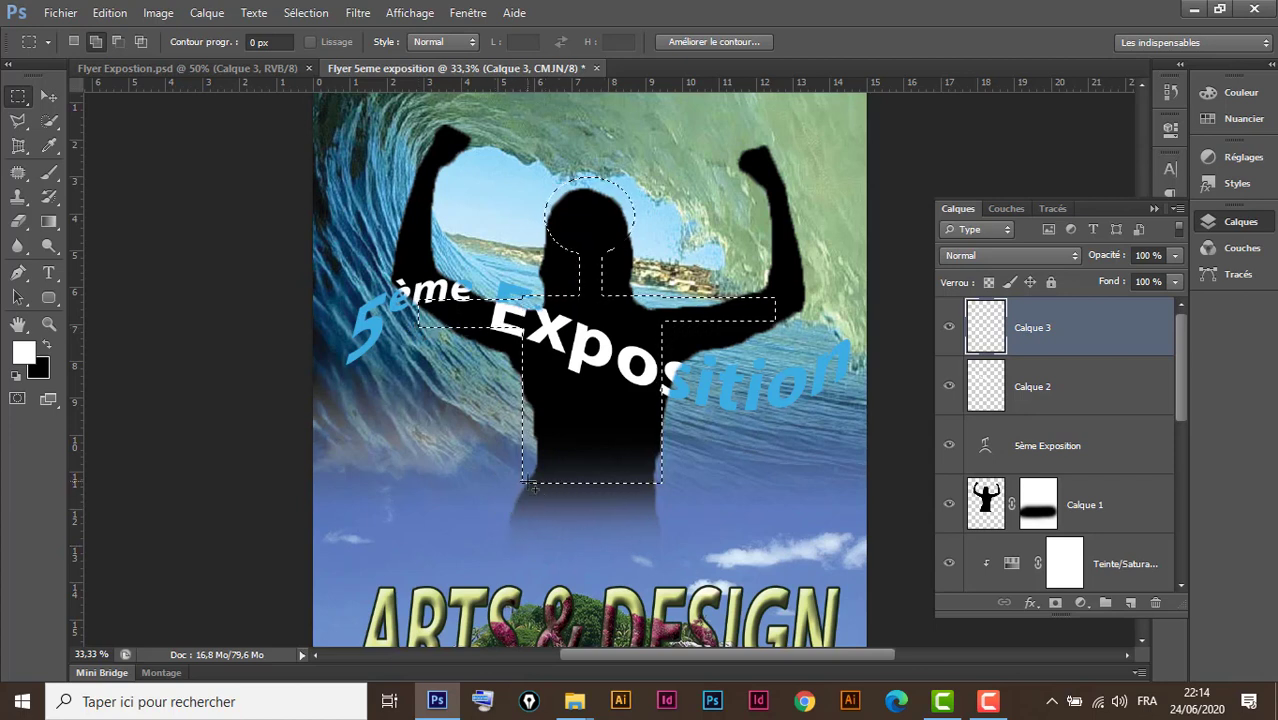
left_click_drag(530, 483, 558, 602)
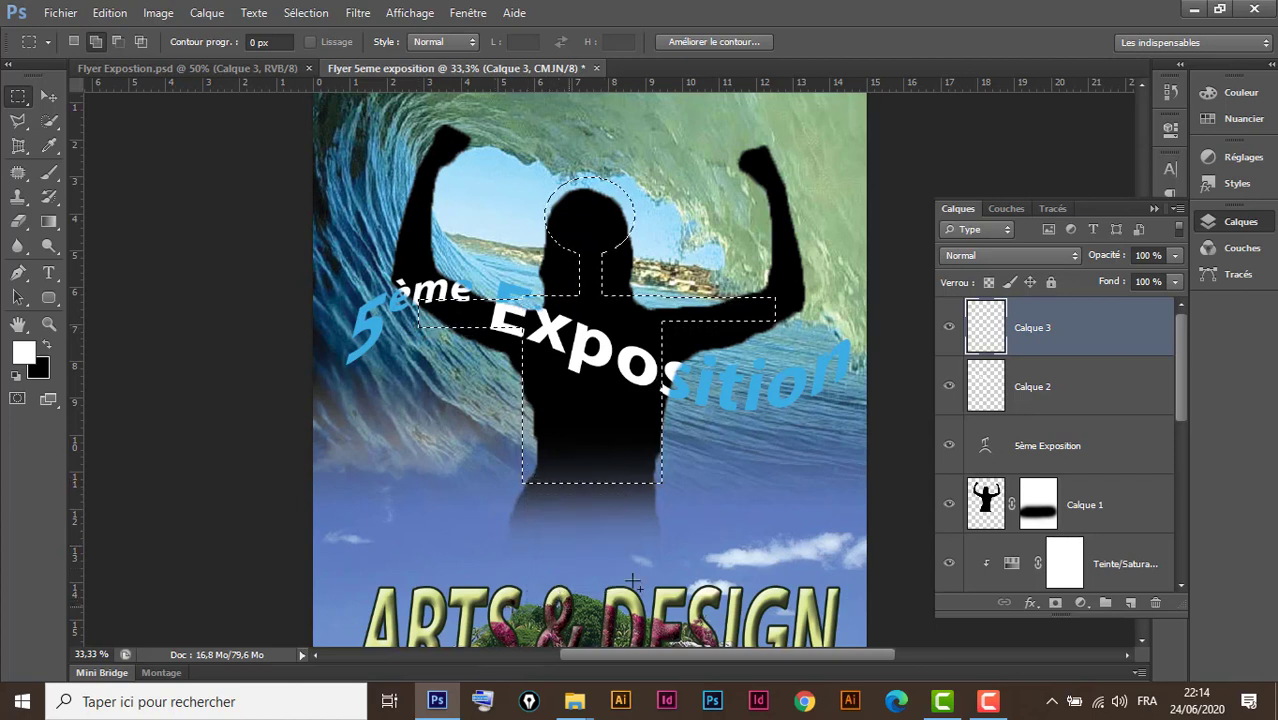
left_click_drag(637, 481, 663, 628)
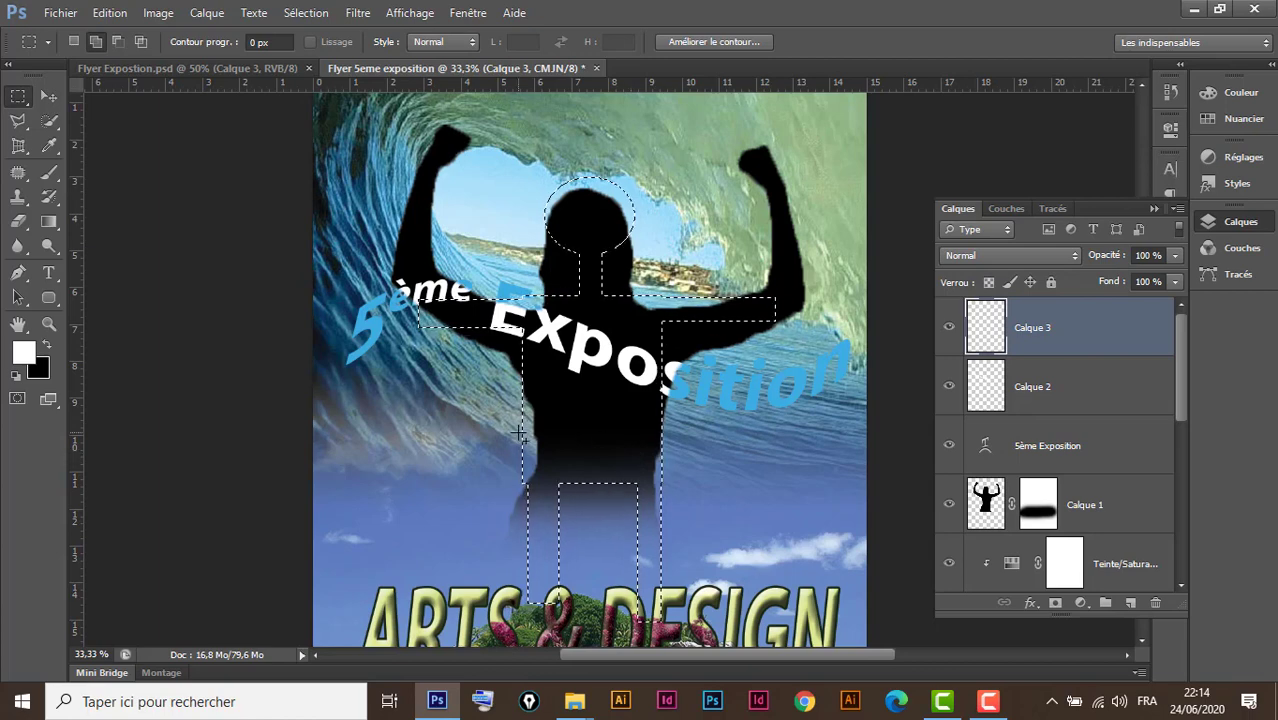
key("alt+BackSpace")
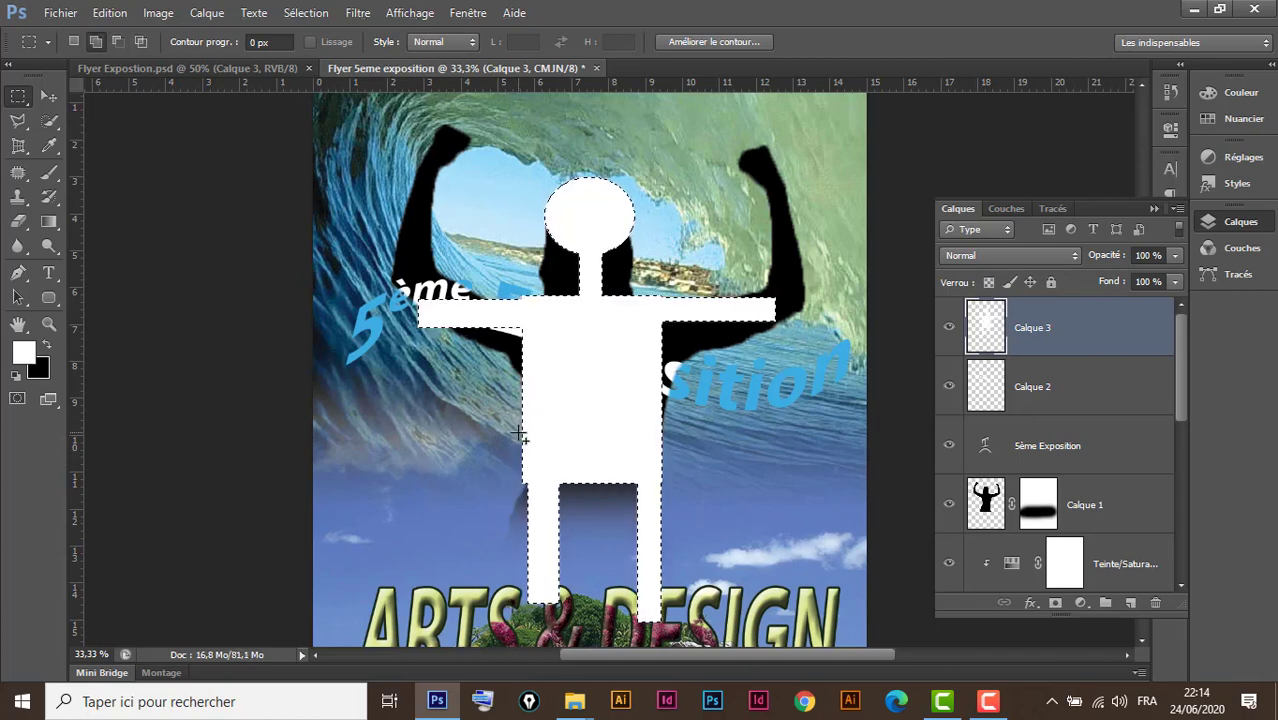
key("ctrl+z")
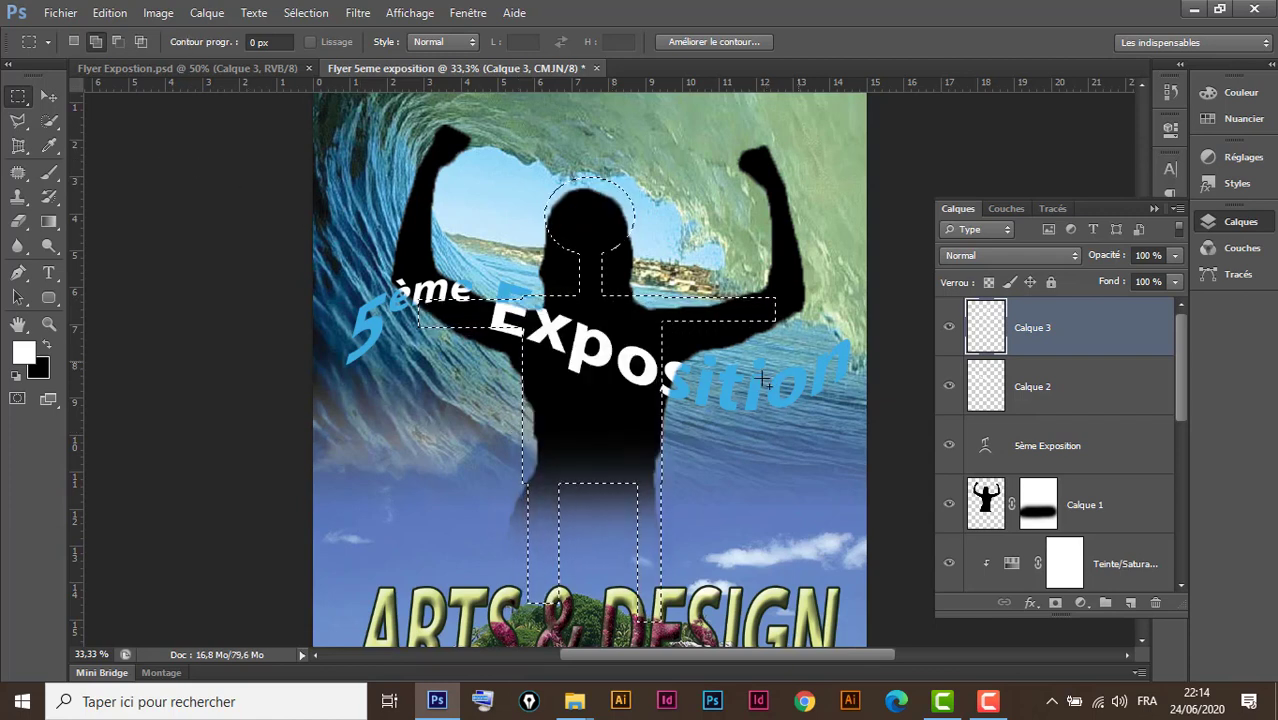
left_click(119, 43)
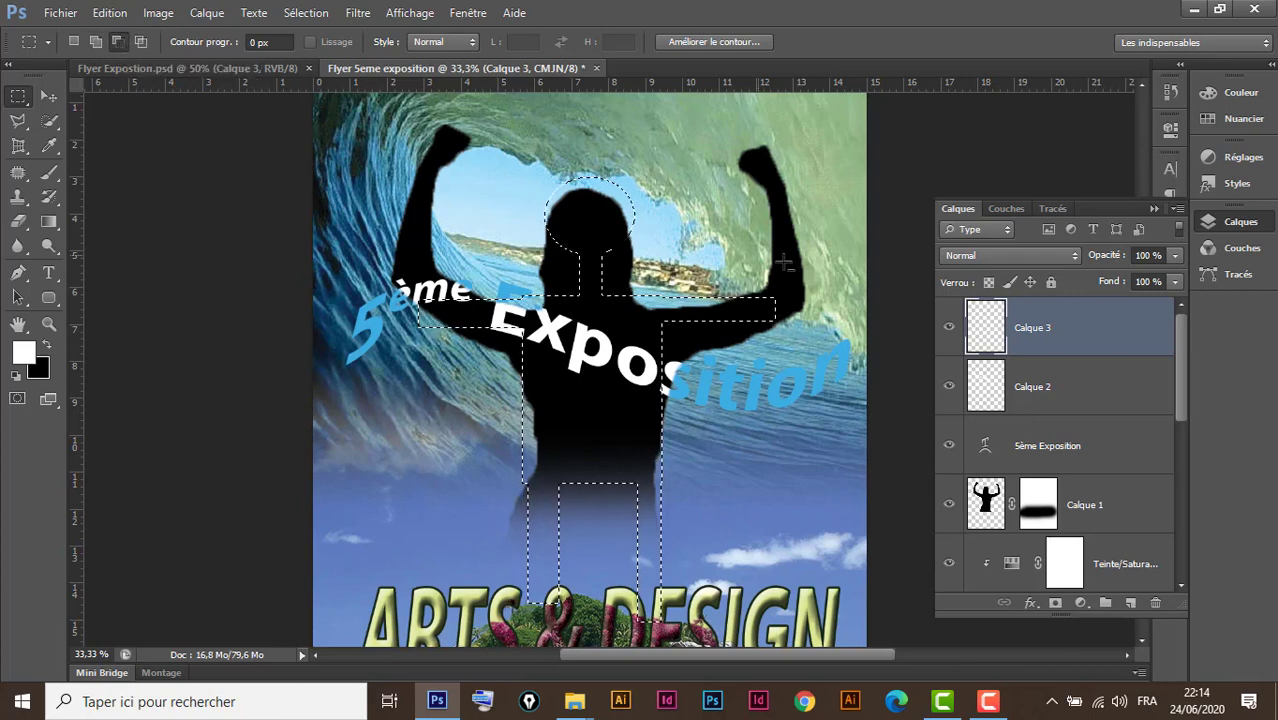
left_click_drag(796, 252, 662, 377)
left_click_drag(371, 250, 519, 412)
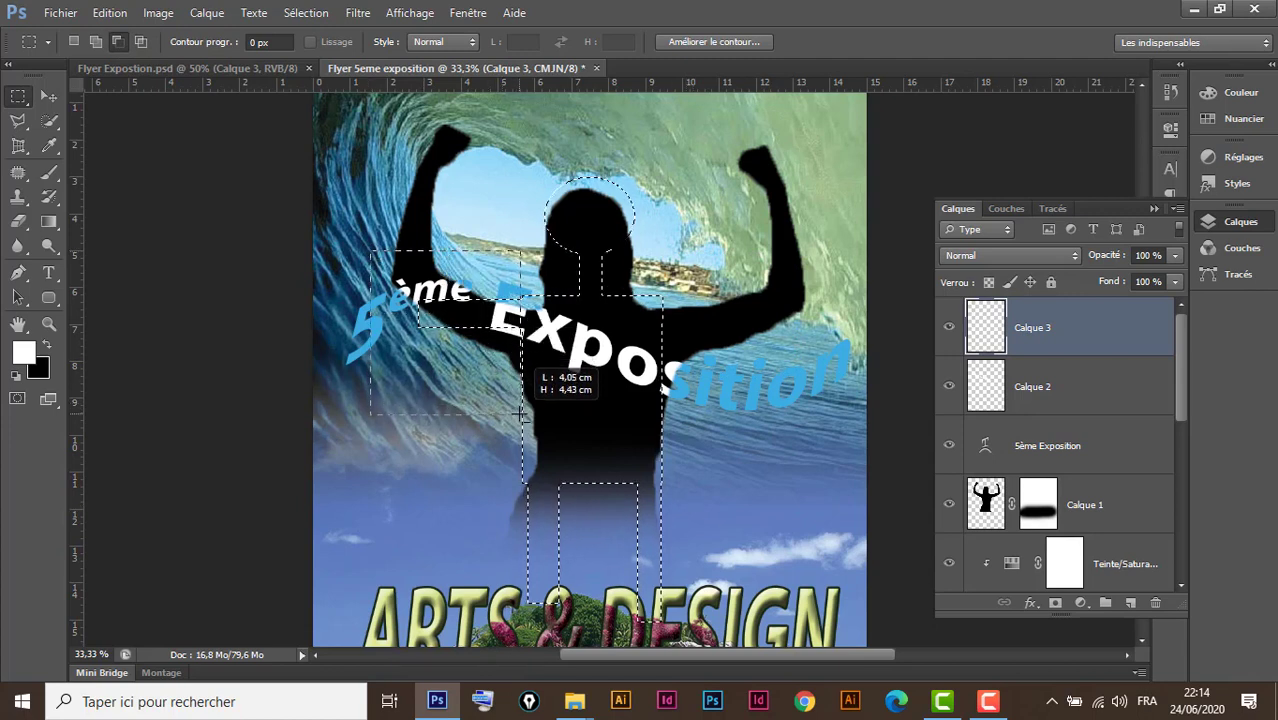
left_click_drag(519, 412, 520, 413)
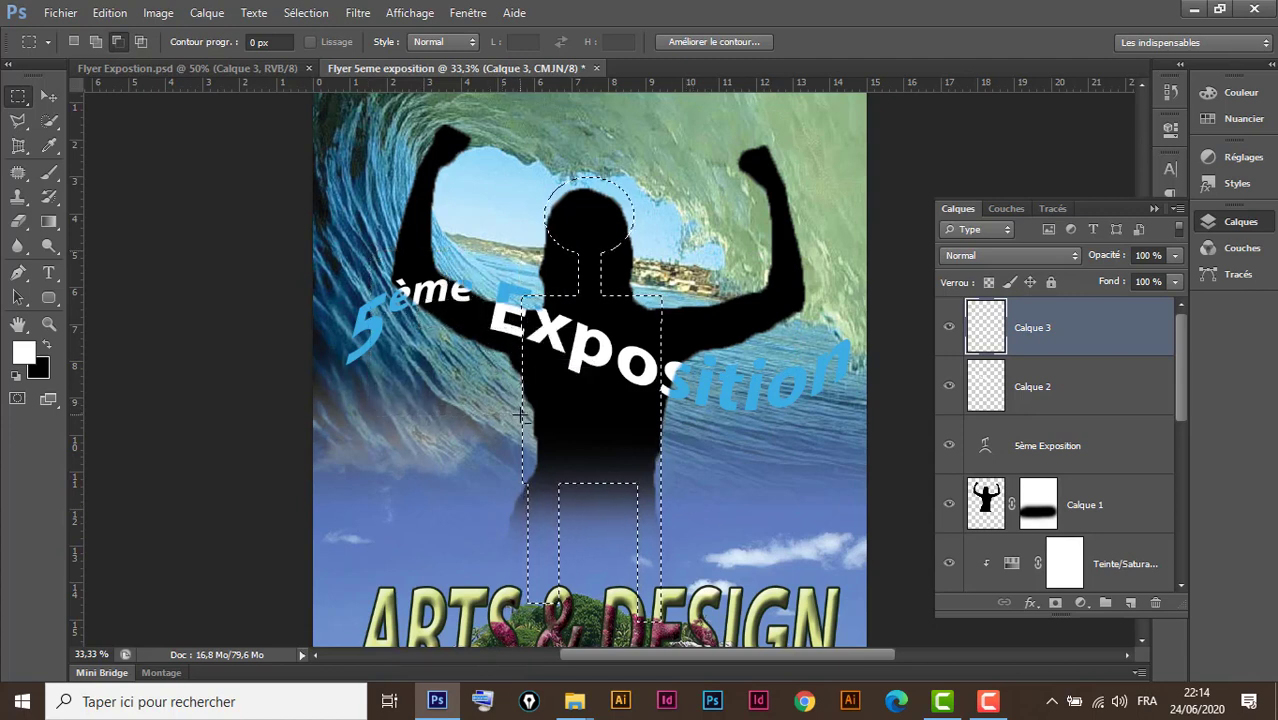
left_click(140, 41)
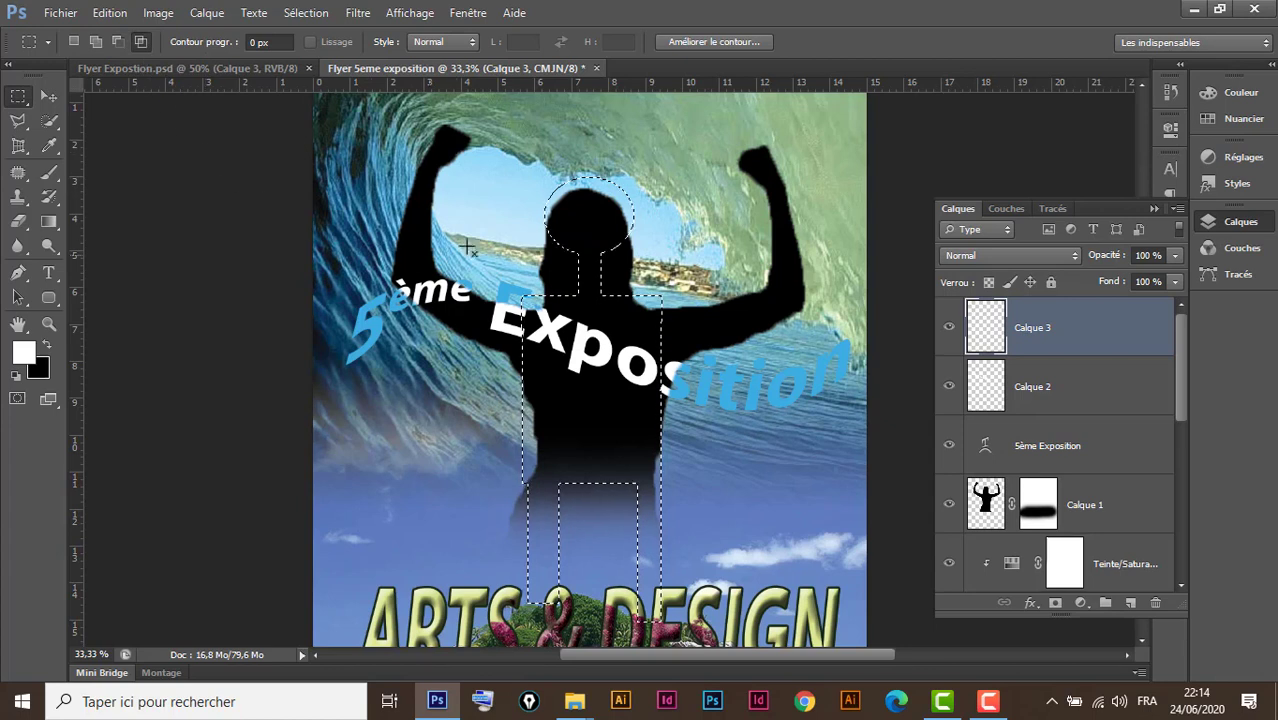
left_click_drag(441, 156, 736, 459)
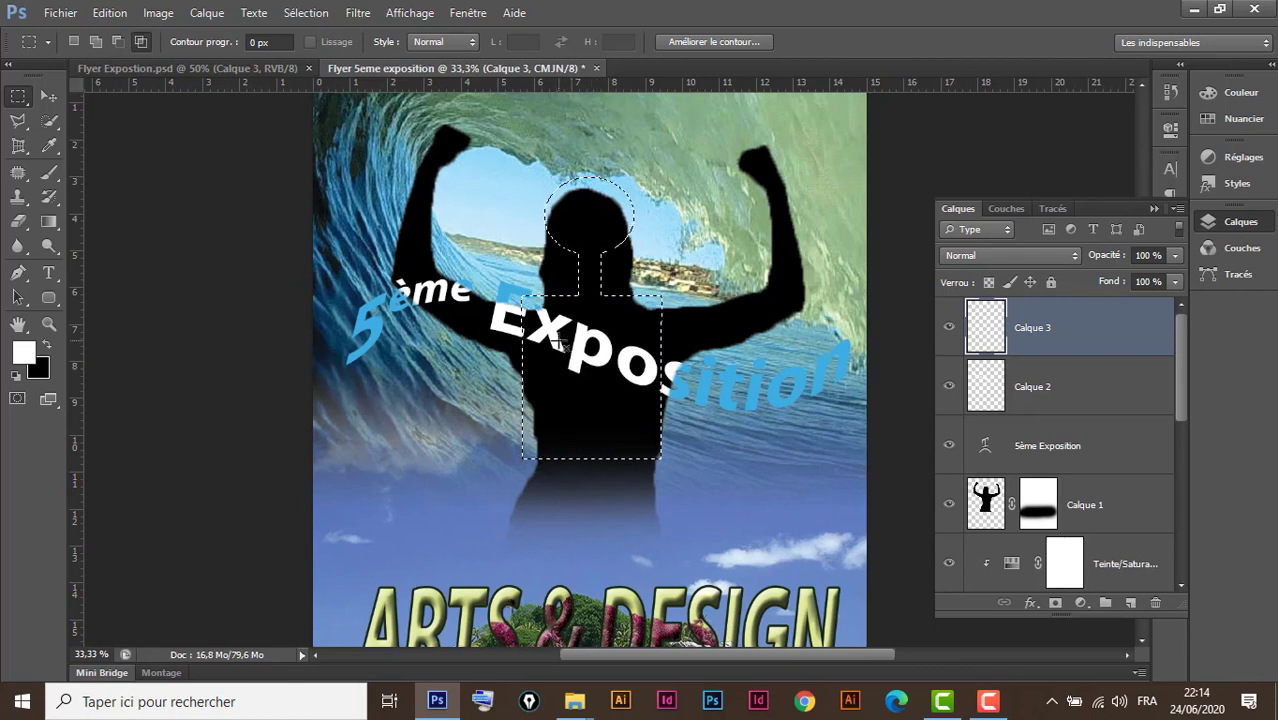
key("ctrl+d")
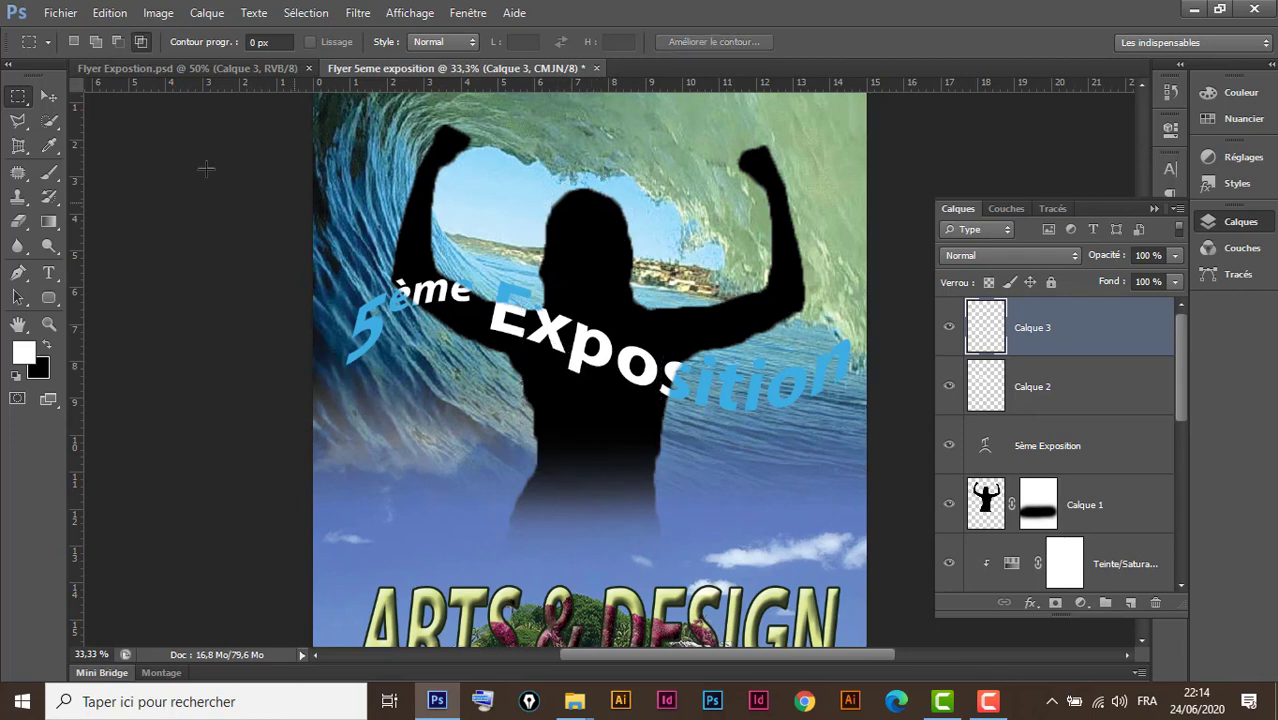
Make a ring selection at the lower left: a circle minus a smaller inner circle
right_click(18, 97)
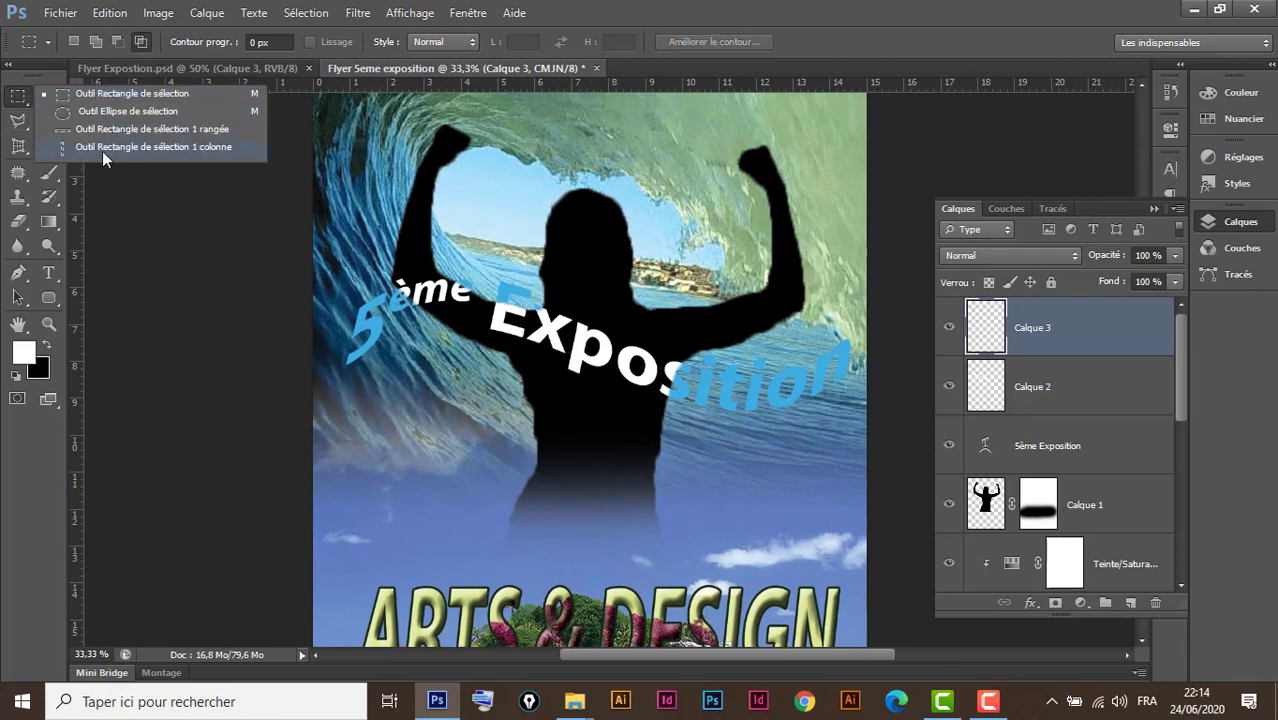
left_click(100, 111)
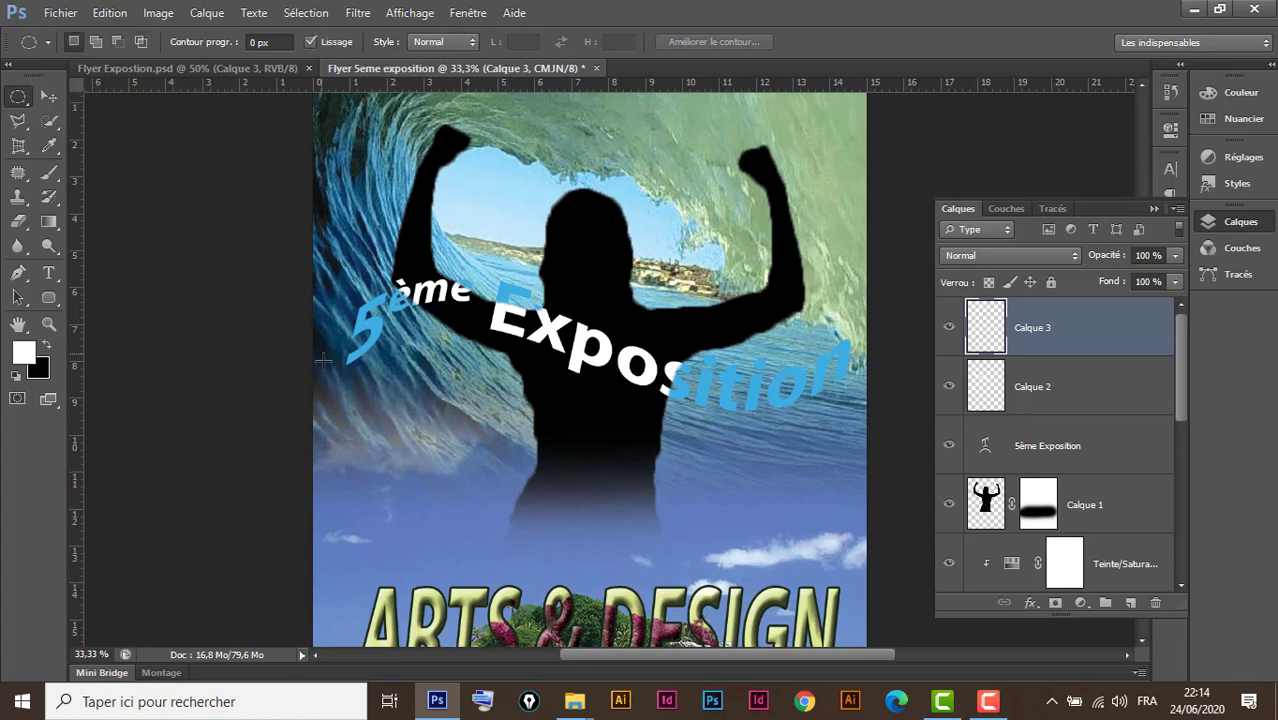
mouse_move(323, 361)
left_mouse_down()
mouse_move(512, 517)
mouse_move(552, 542)
mouse_move(574, 528)
mouse_move(575, 545)
left_mouse_up()
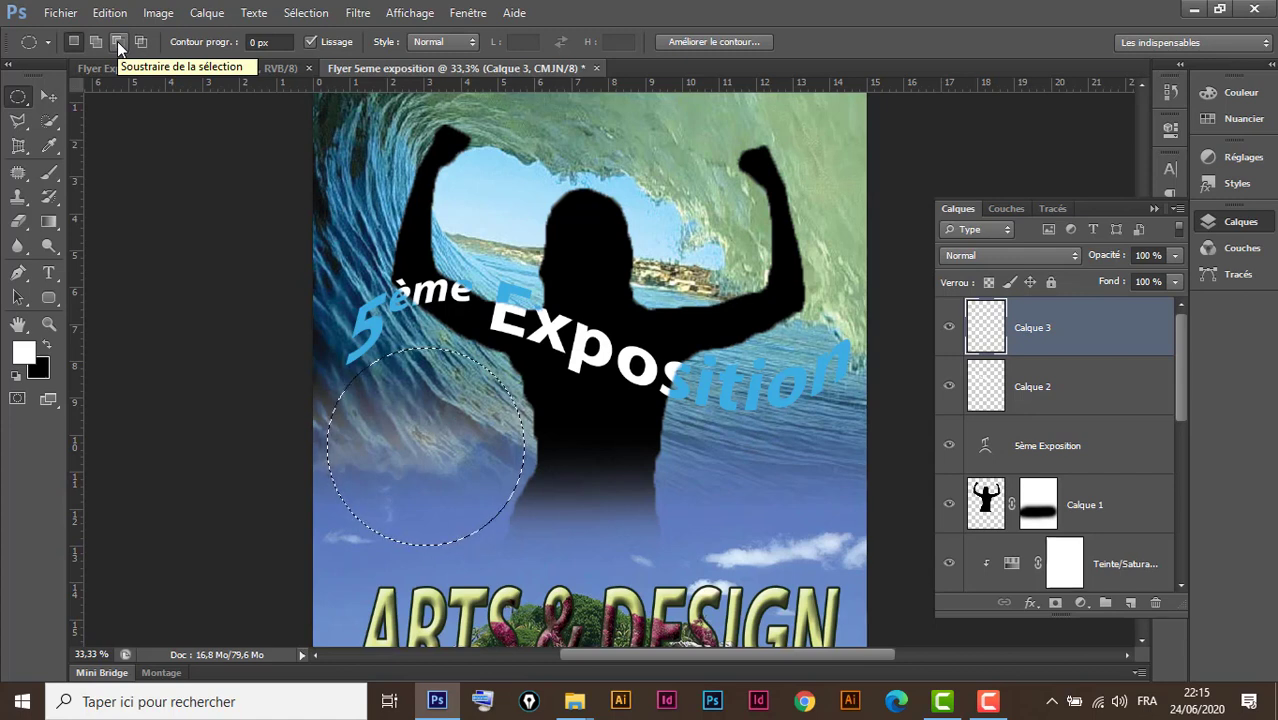
left_click(117, 41)
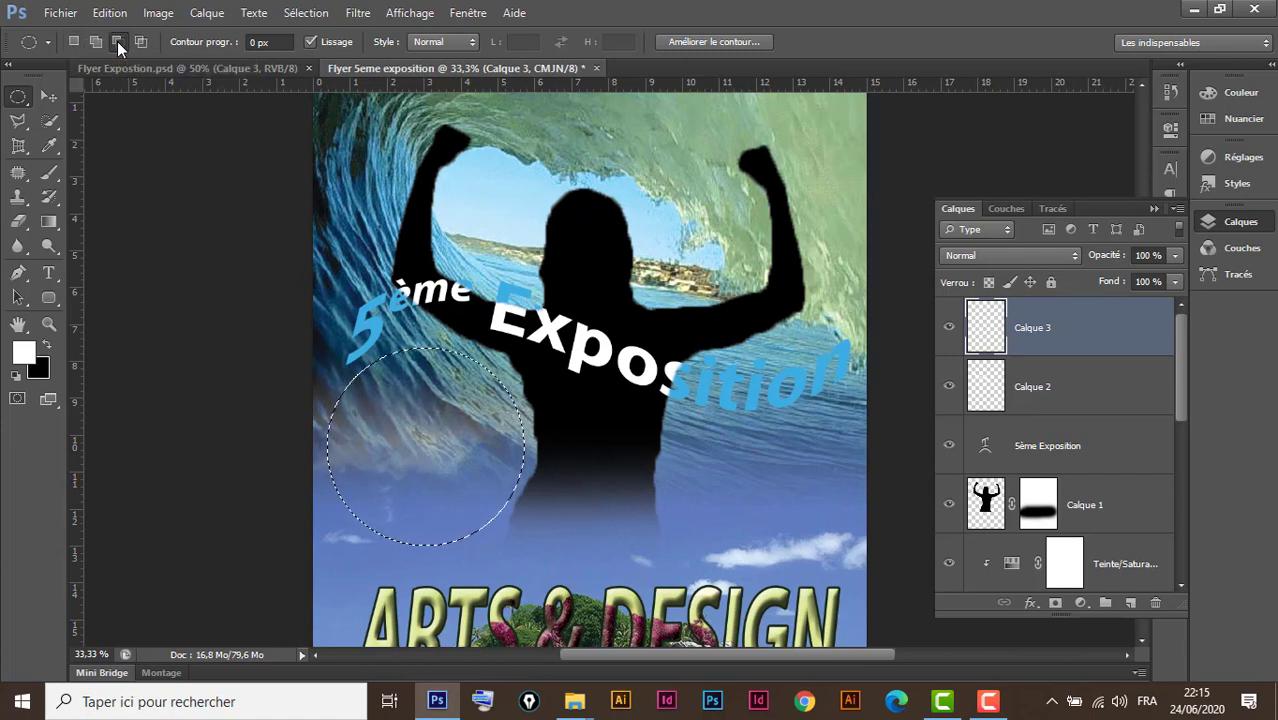
left_click(269, 68)
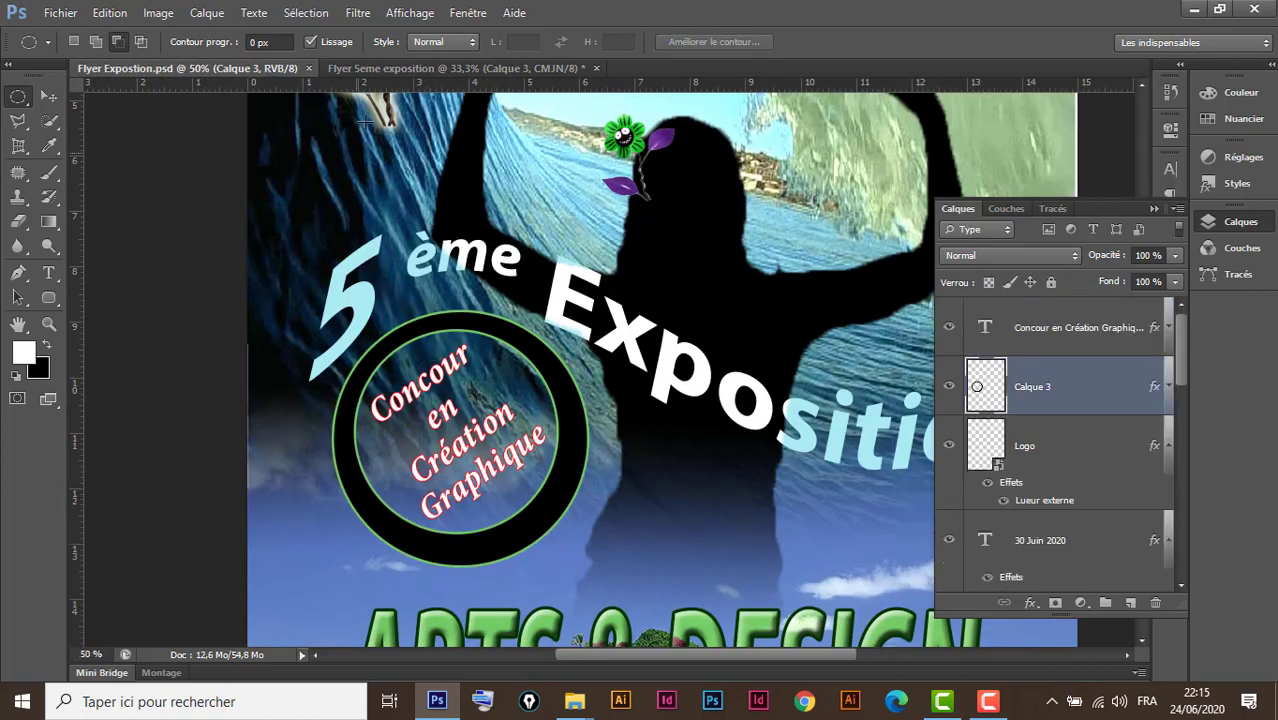
left_click(455, 68)
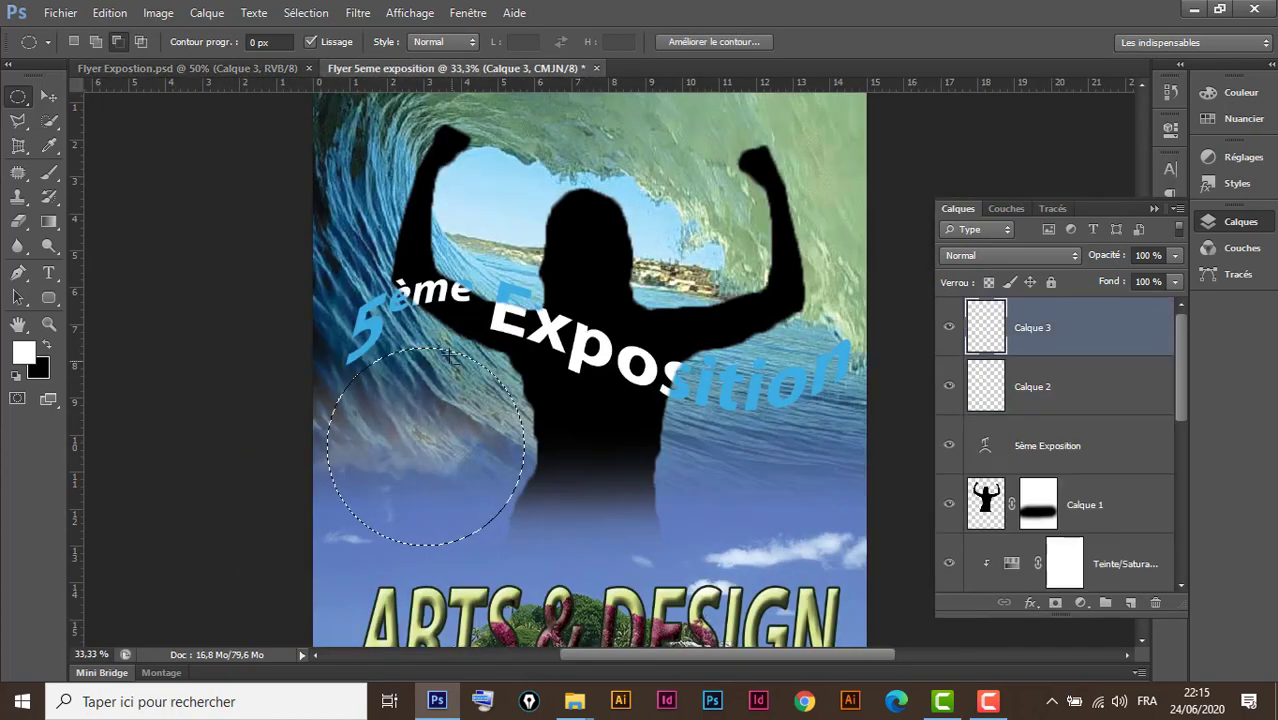
left_click_drag(368, 377, 483, 496)
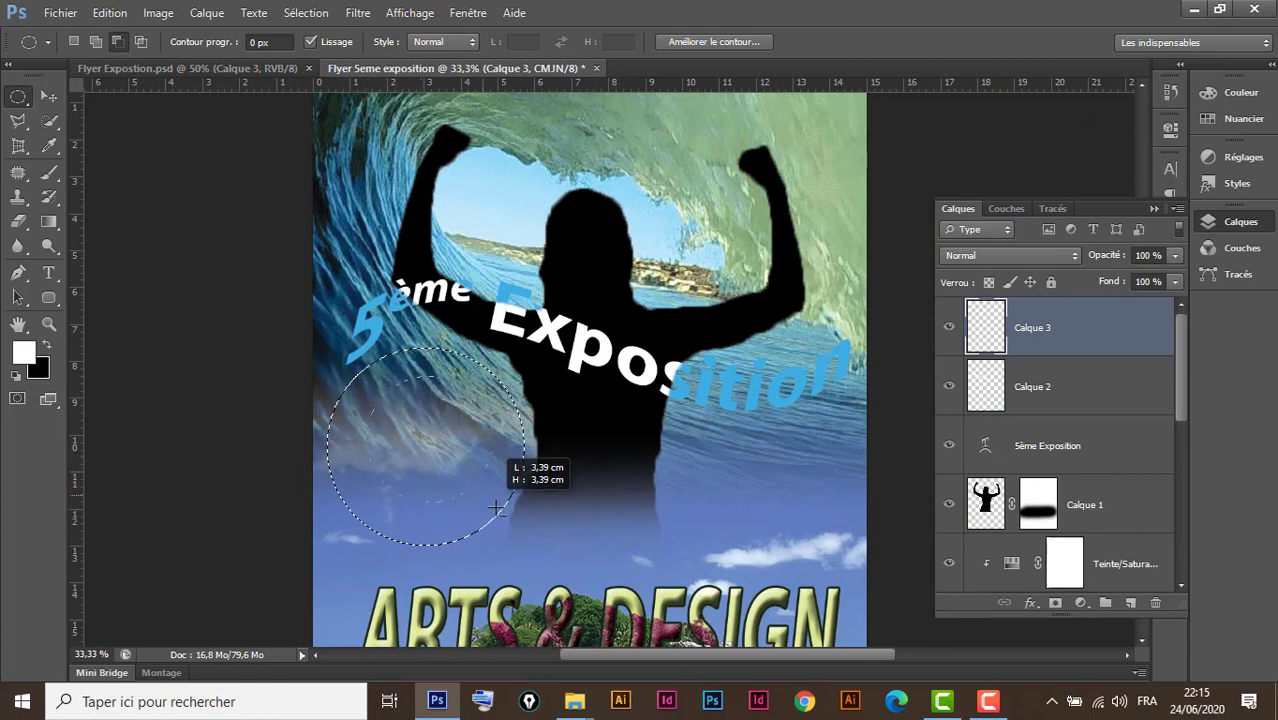
left_click_drag(483, 496, 507, 537)
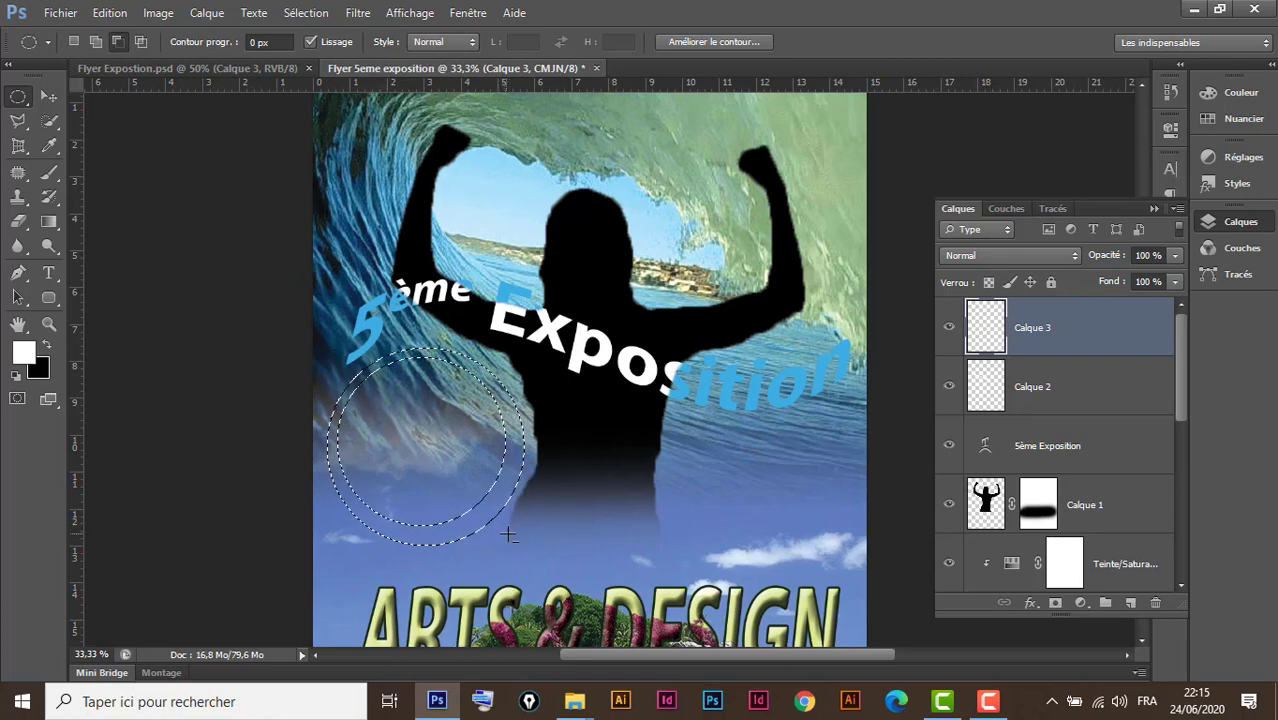
Fill the ring selection with black on Calque 3 and deselect
left_click(46, 347)
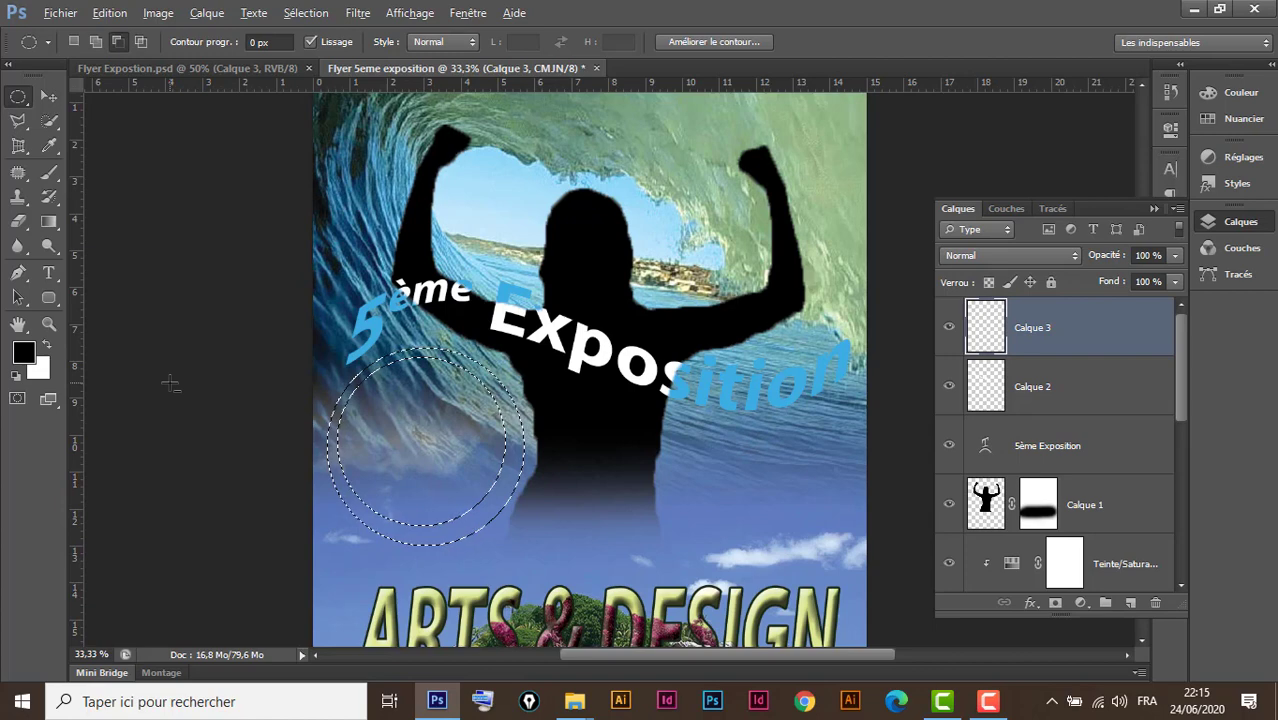
key("alt+BackSpace")
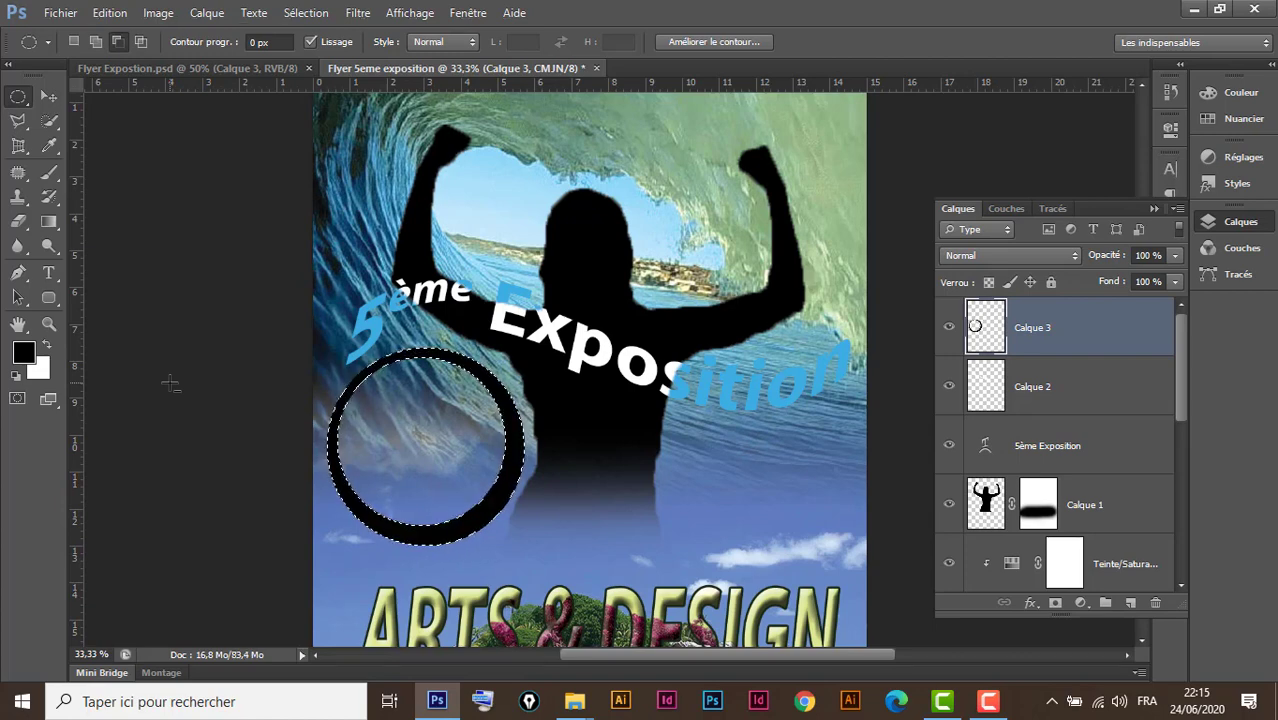
key("ctrl+d")
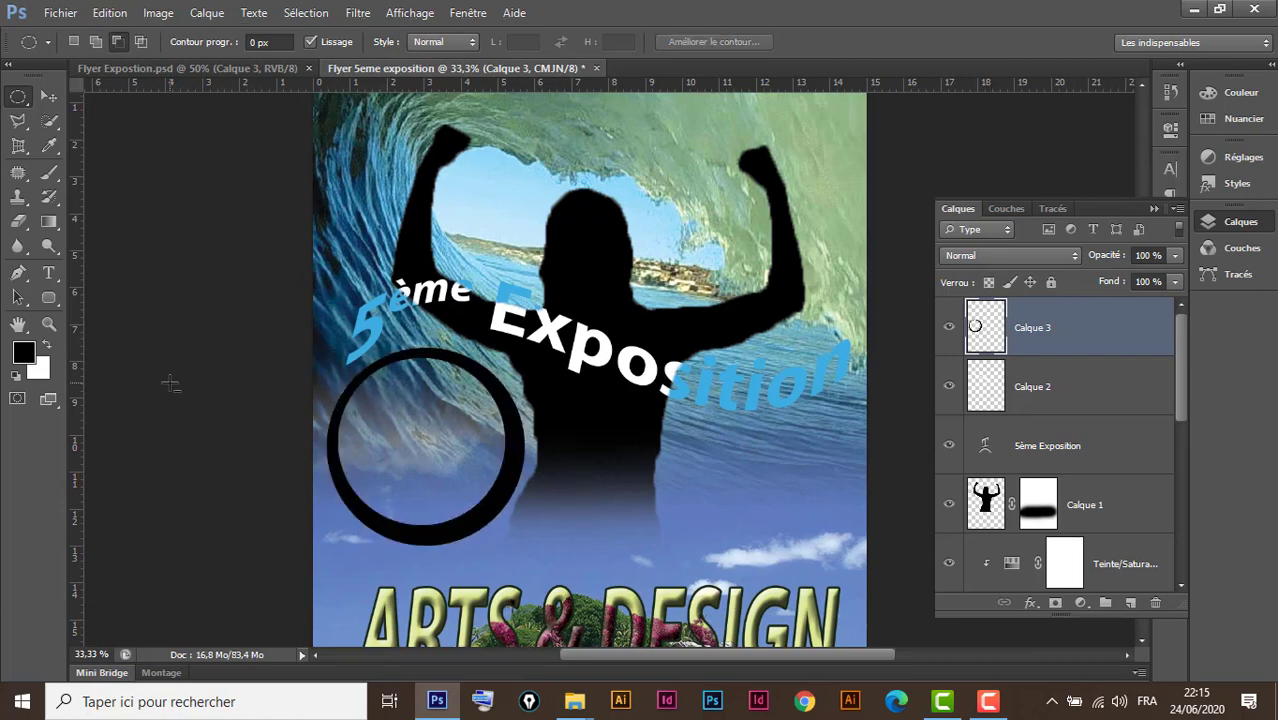
Open Calque 3's layer style and enable a Contour stroke
left_click(48, 96)
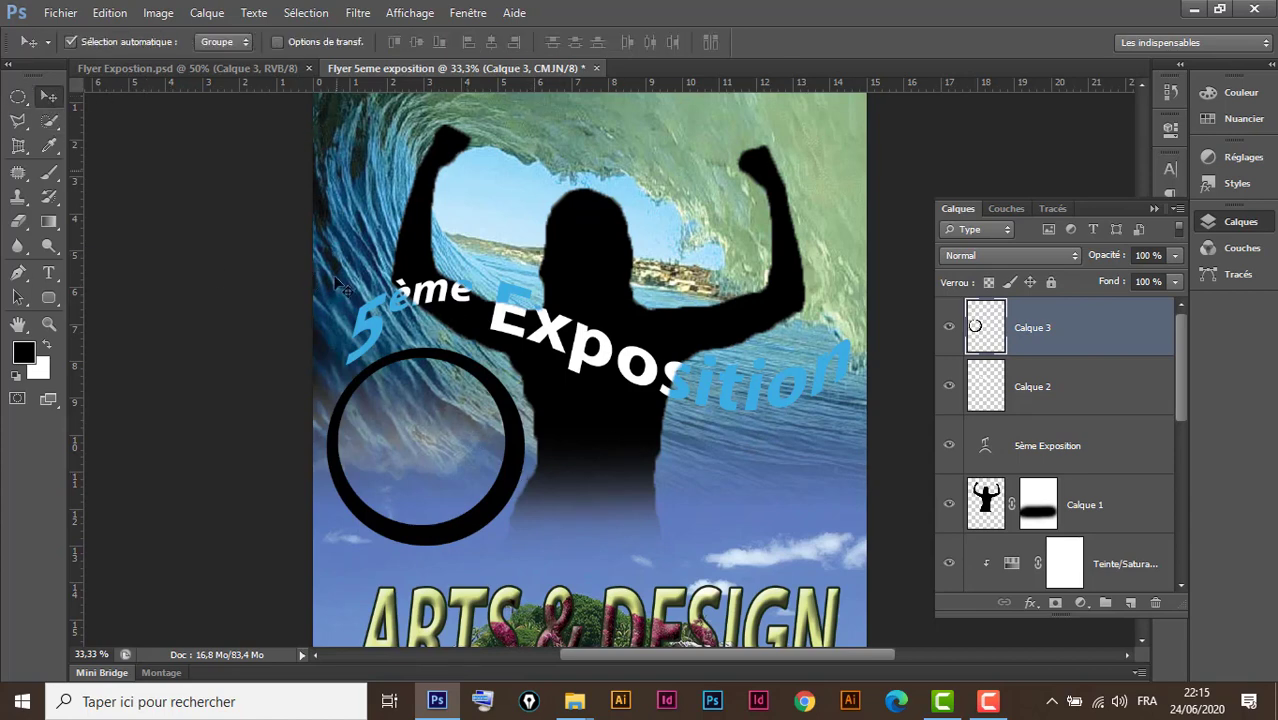
left_click(215, 67)
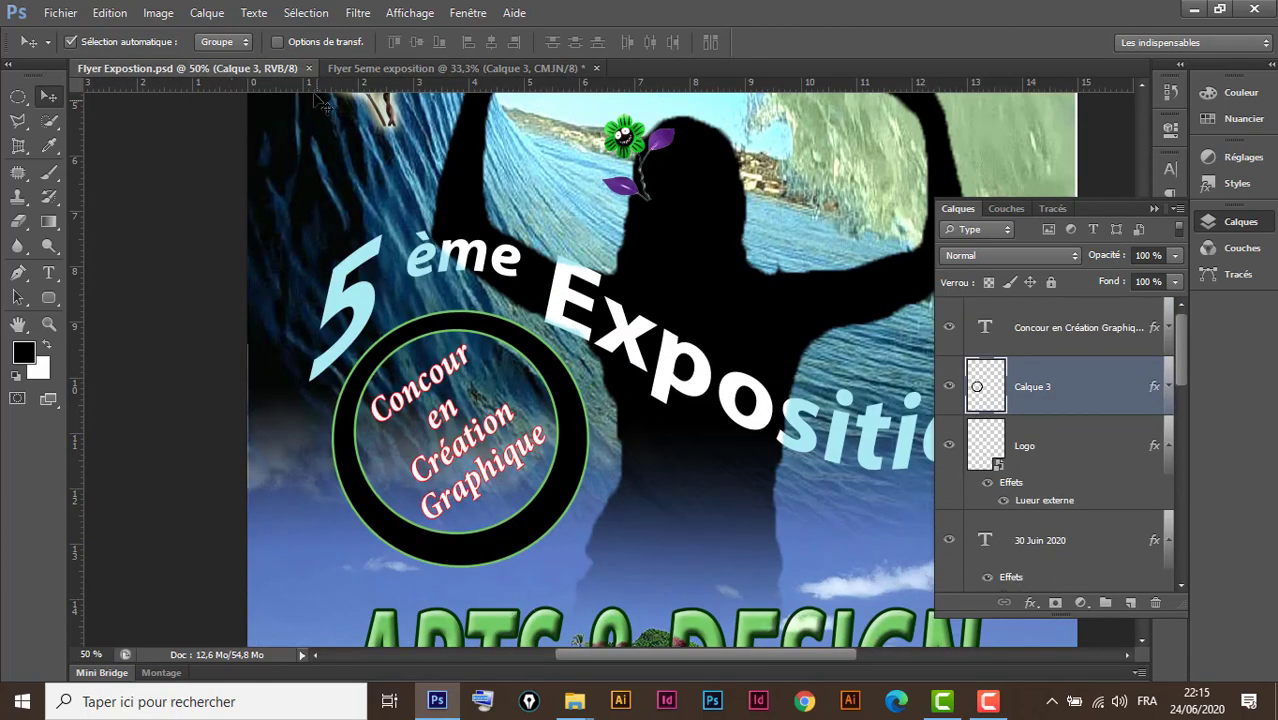
left_click(383, 68)
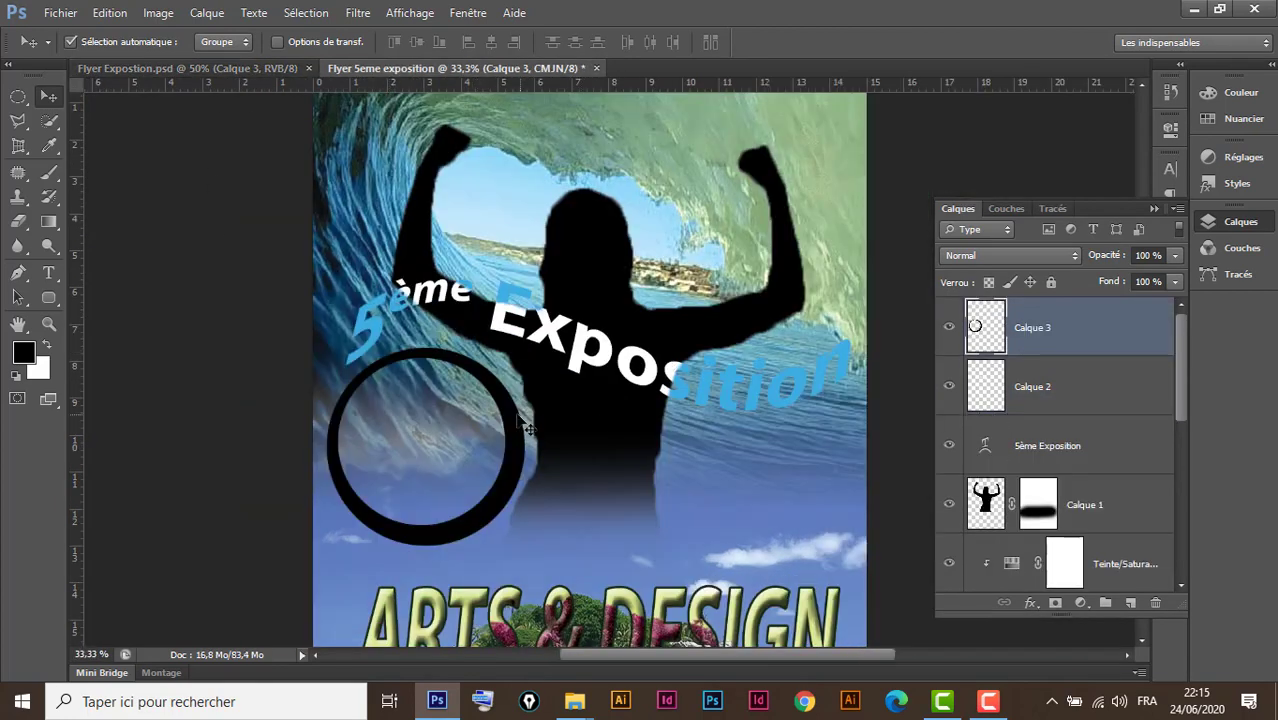
double_click(1113, 336)
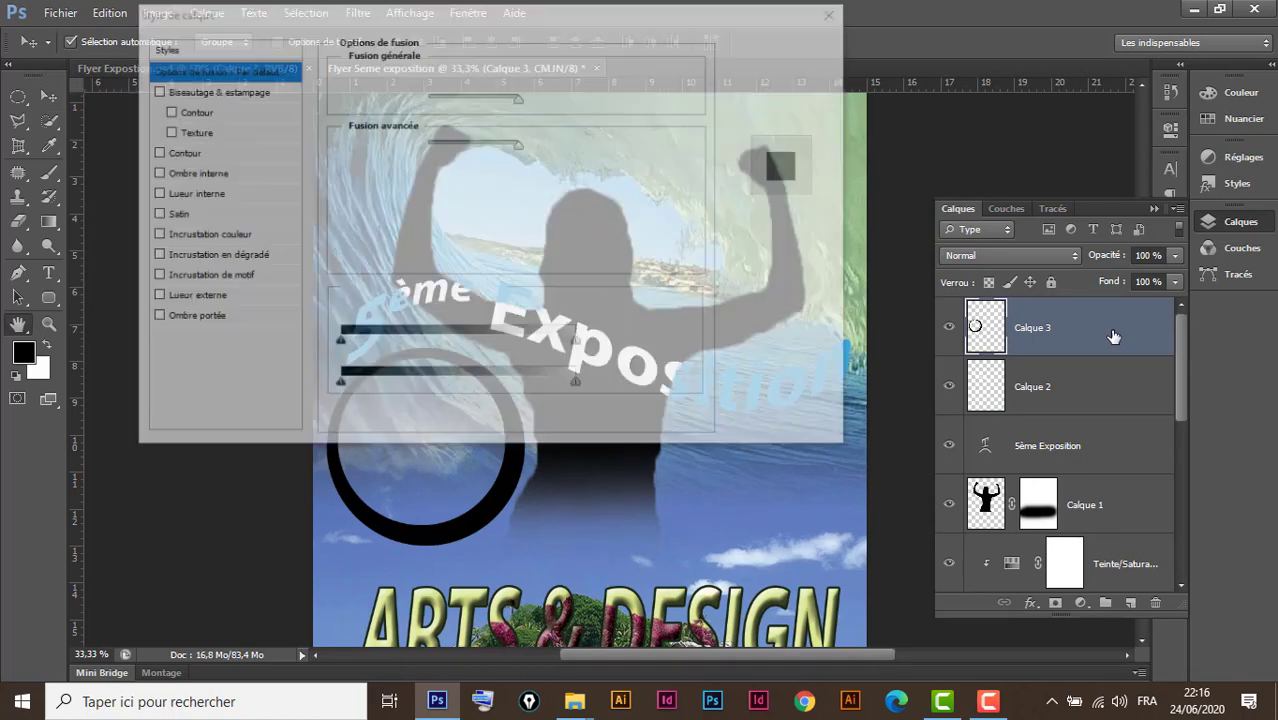
mouse_move(530, 22)
left_mouse_down()
mouse_move(645, 38)
mouse_move(893, 34)
left_mouse_up()
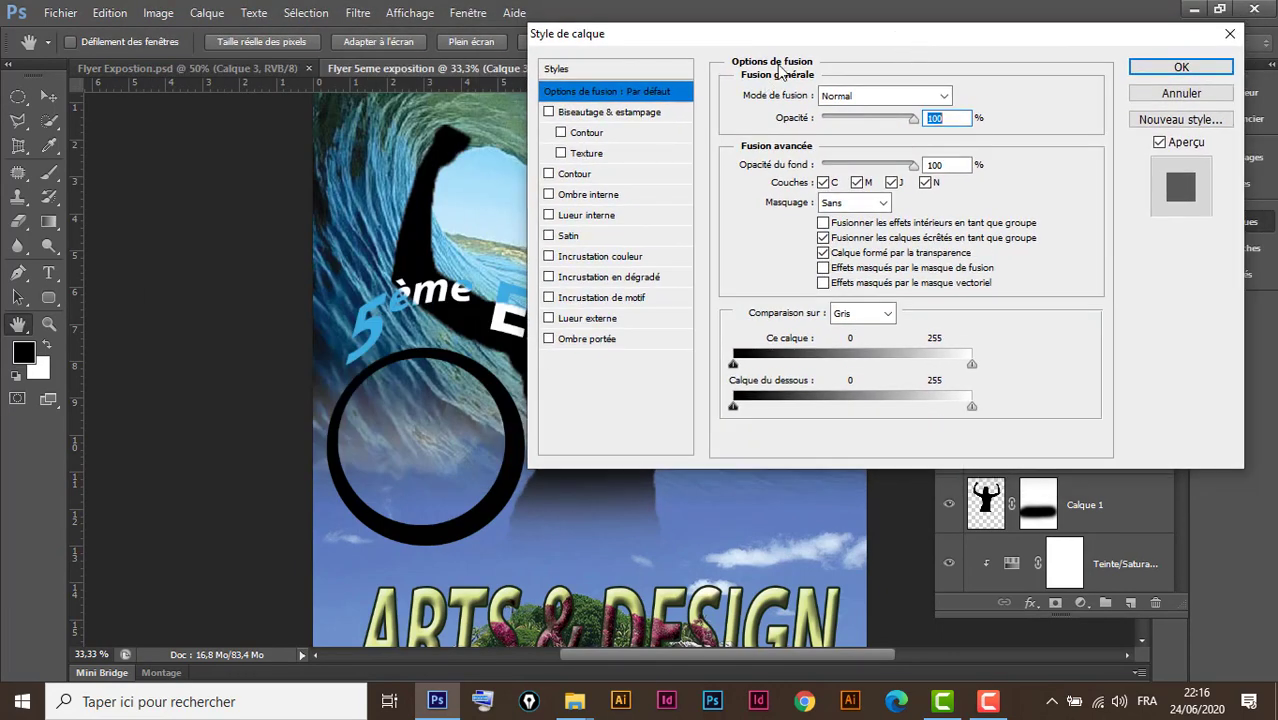
left_click(610, 177)
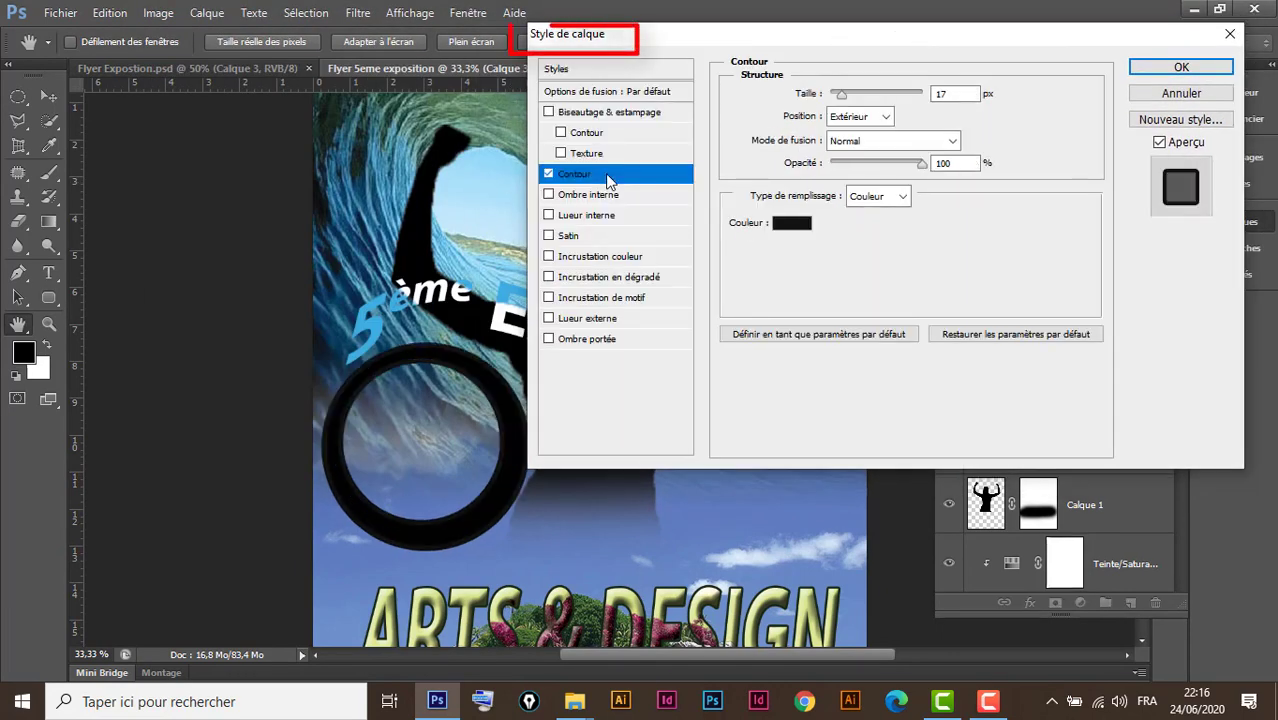
Set the Contour stroke colour to bright green #07ef33
left_click(792, 223)
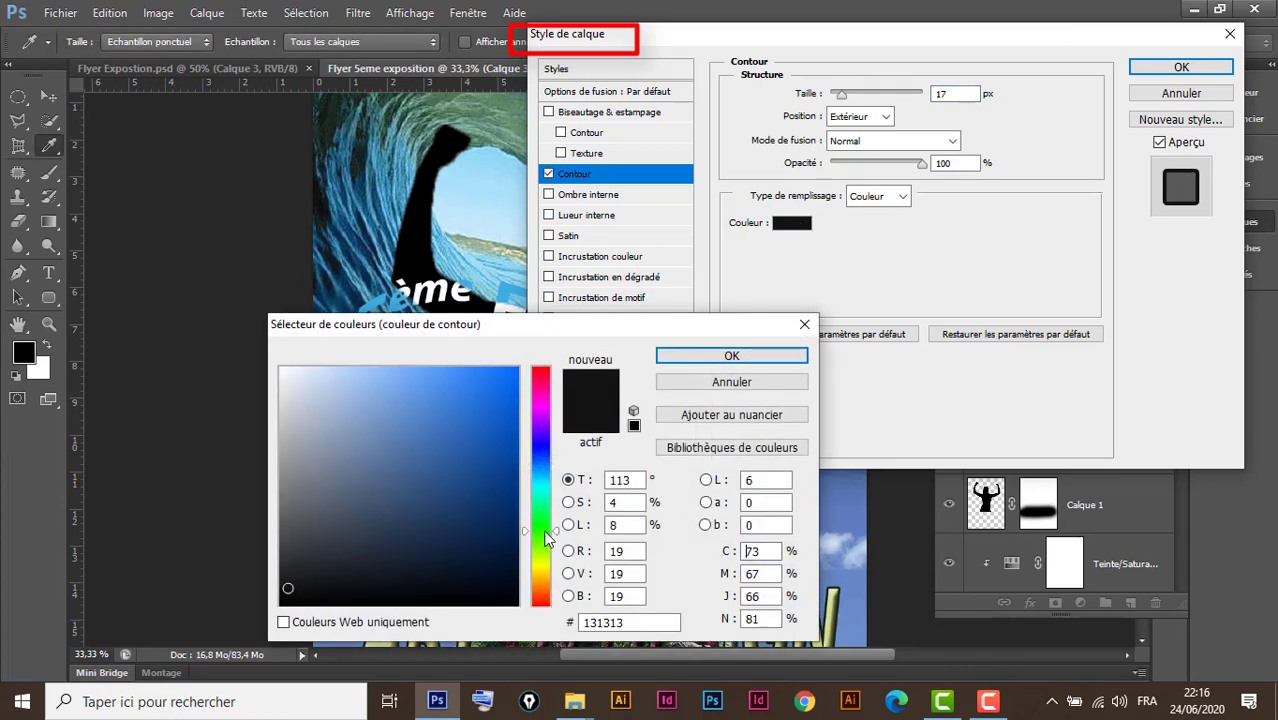
left_click(540, 531)
left_click(473, 106)
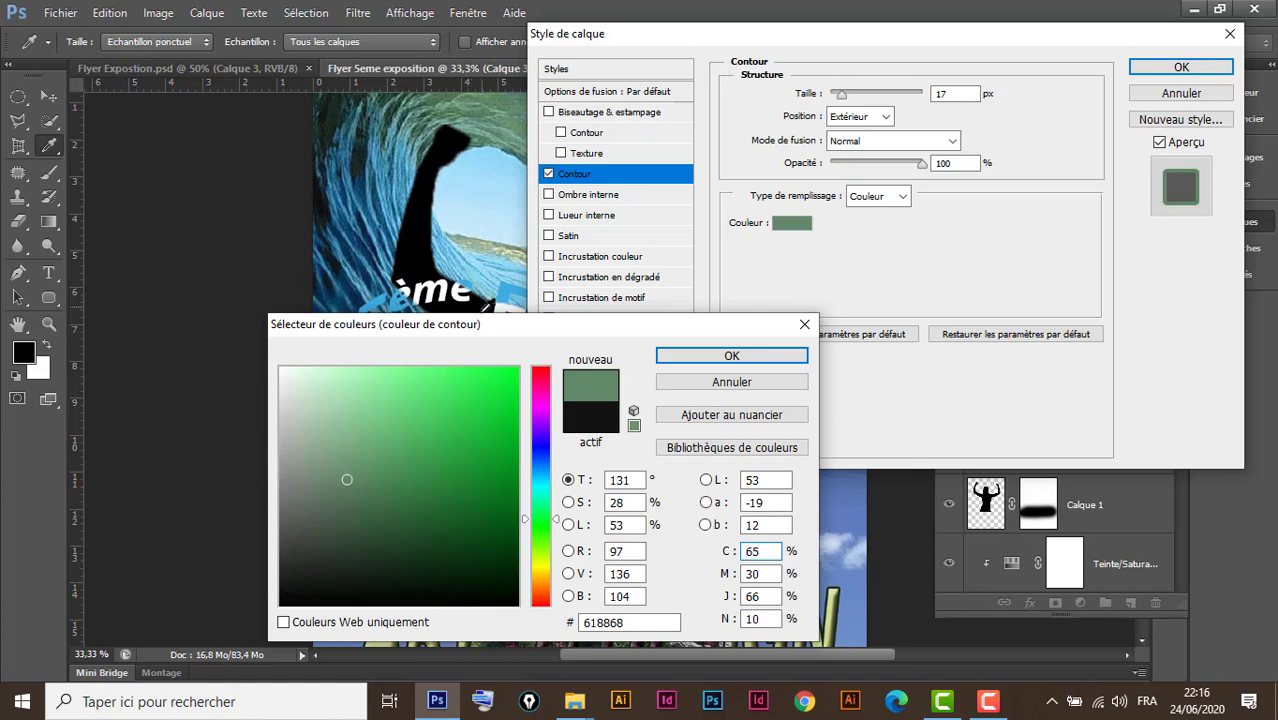
mouse_move(471, 331)
left_mouse_down()
mouse_move(830, 330)
mouse_move(702, 302)
left_mouse_up()
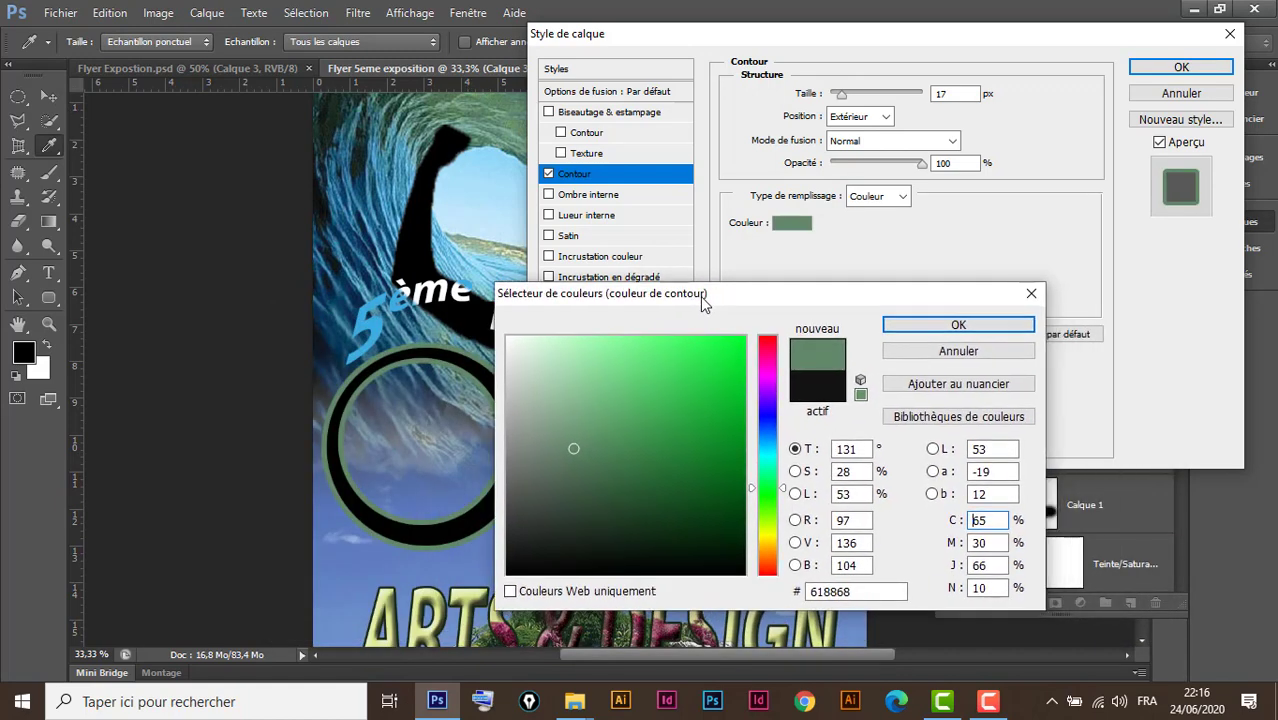
left_click(743, 411)
left_click_drag(739, 403, 738, 352)
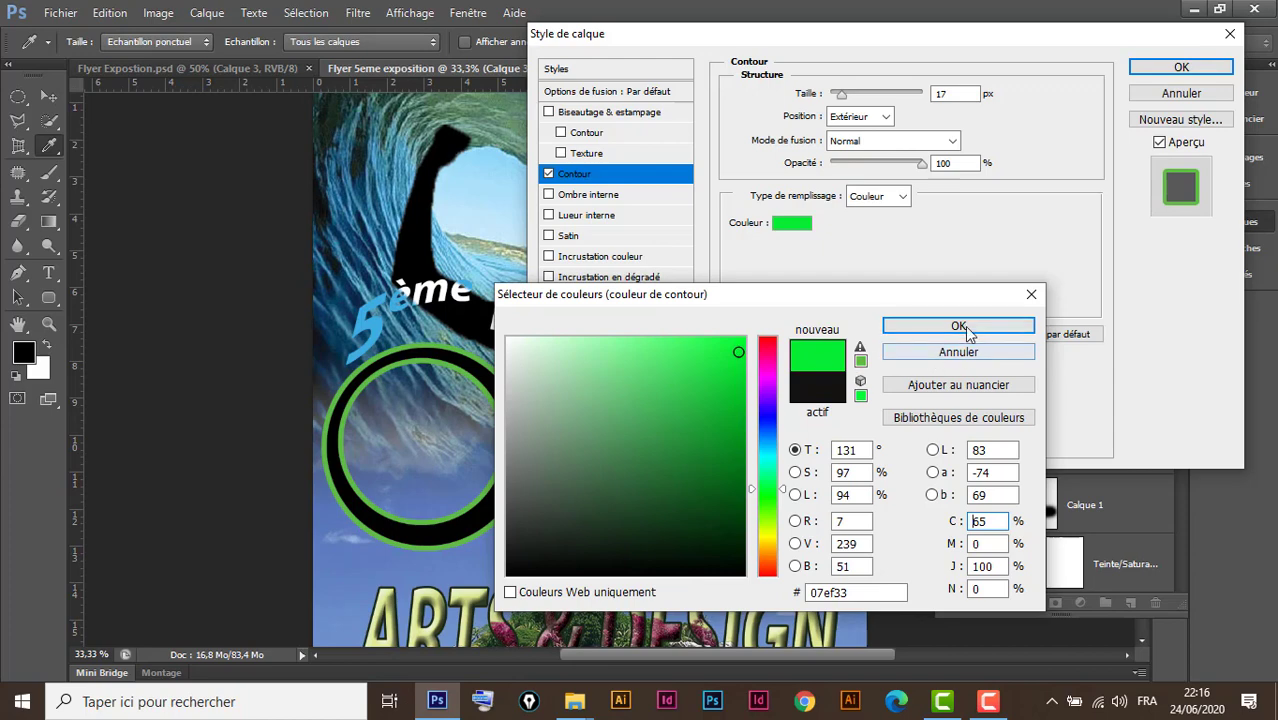
left_click(930, 326)
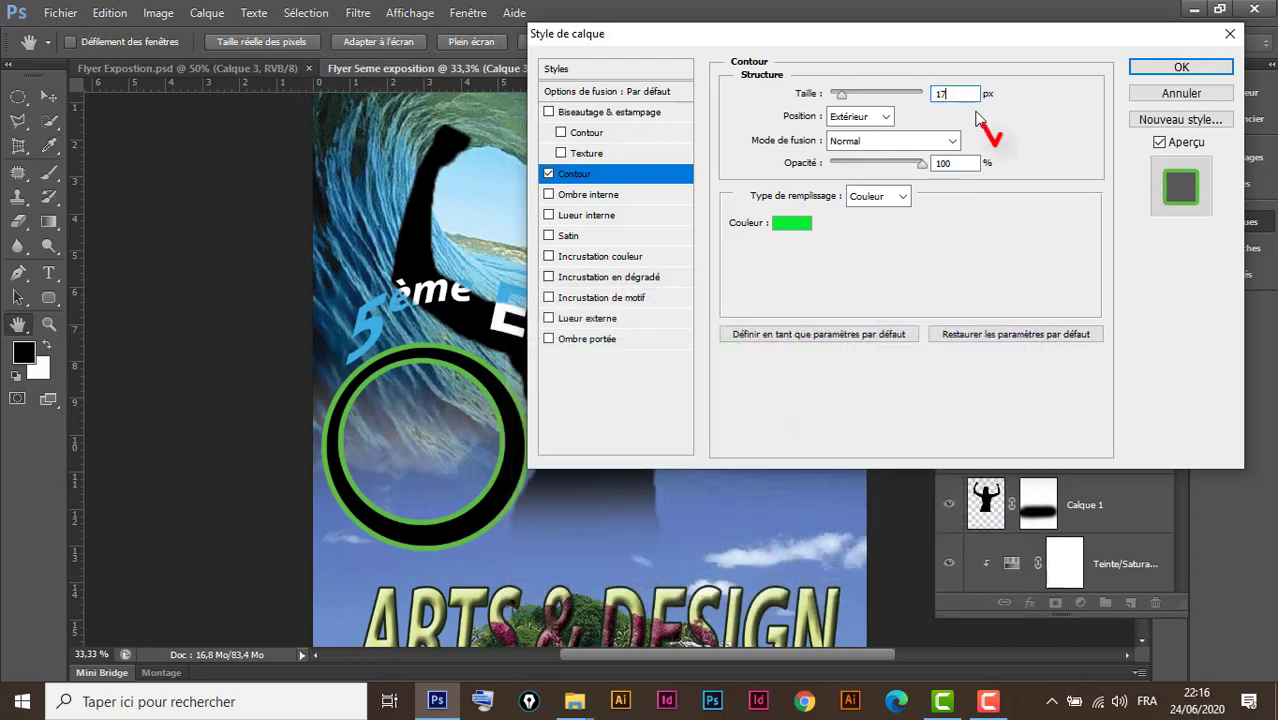
Reduce the stroke Taille to about 6 px and apply the effect
key("BackSpace")
type("1")
key("Down")
key("Down")
key("Down")
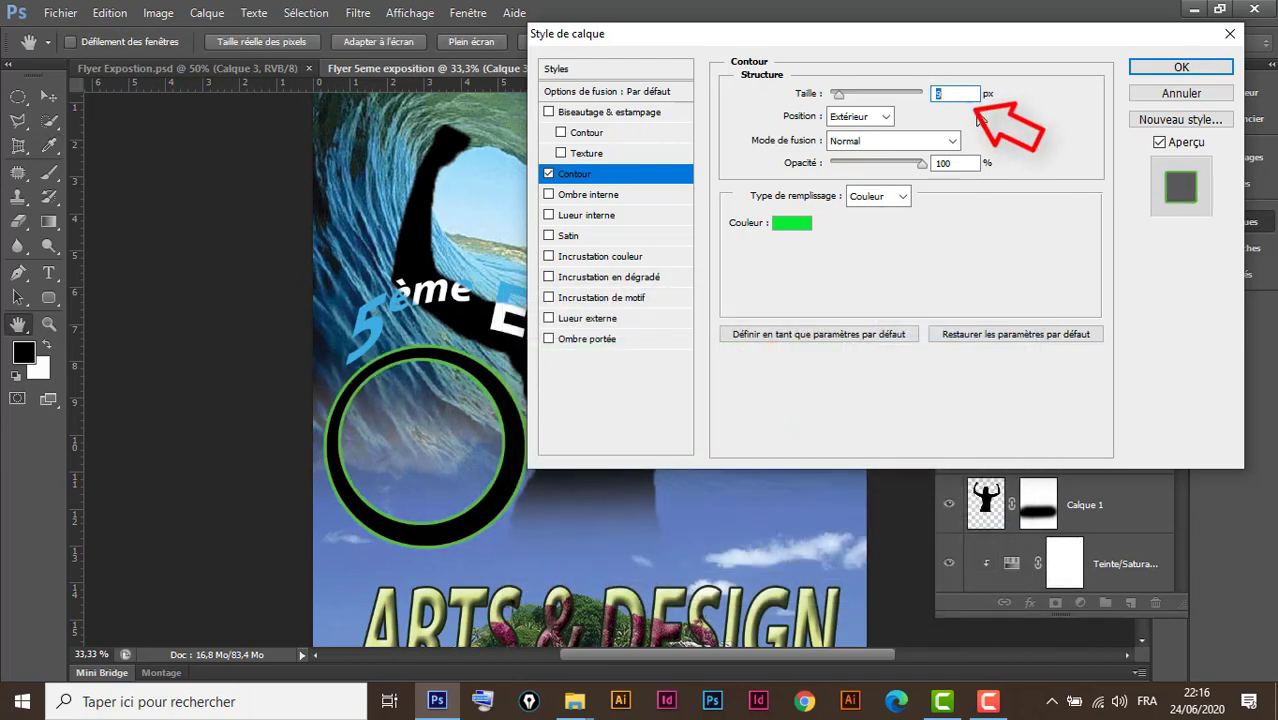
key("Down")
key("Down")
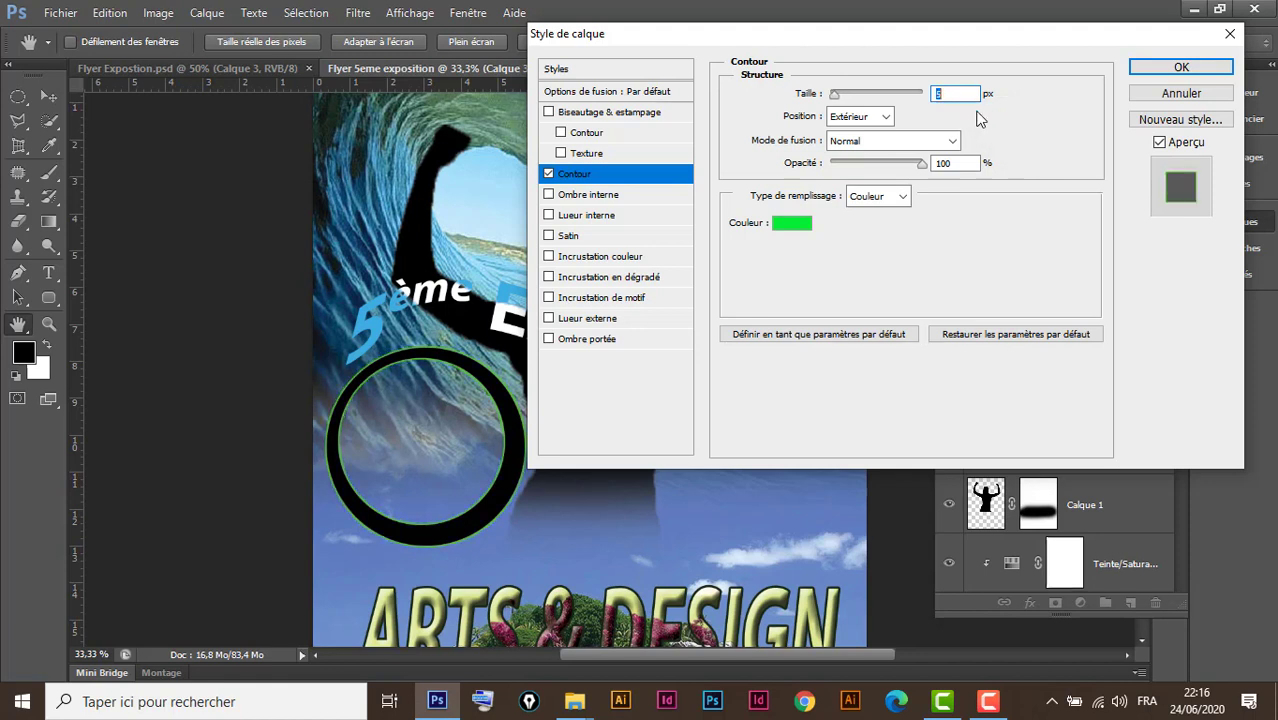
left_click(1183, 68)
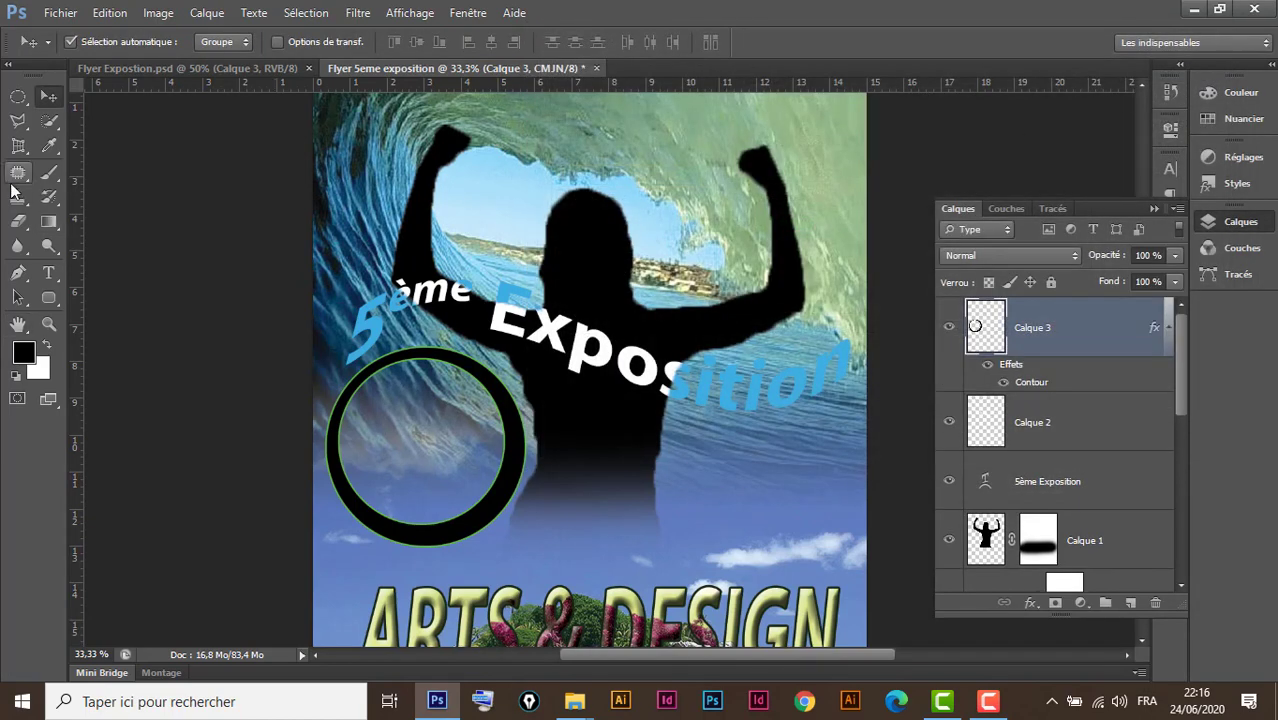
Start a new text block on the flyer with an 18 pt font size
left_click(250, 68)
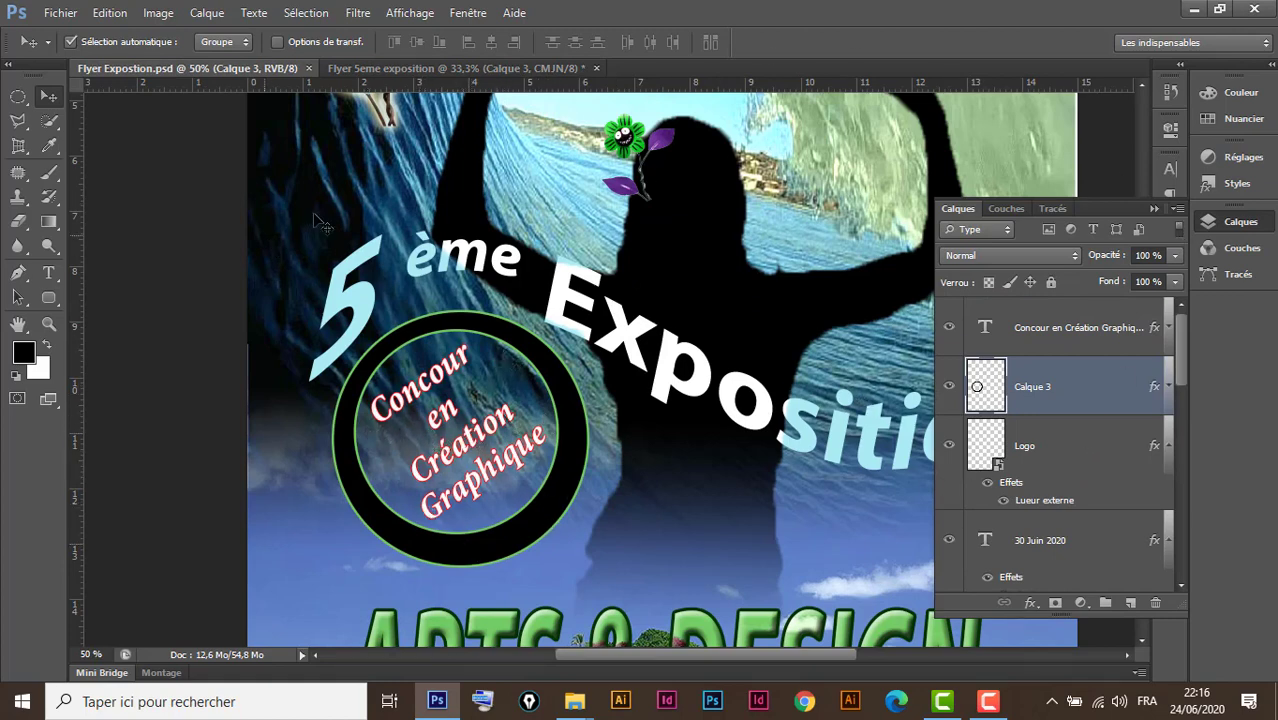
left_click(417, 67)
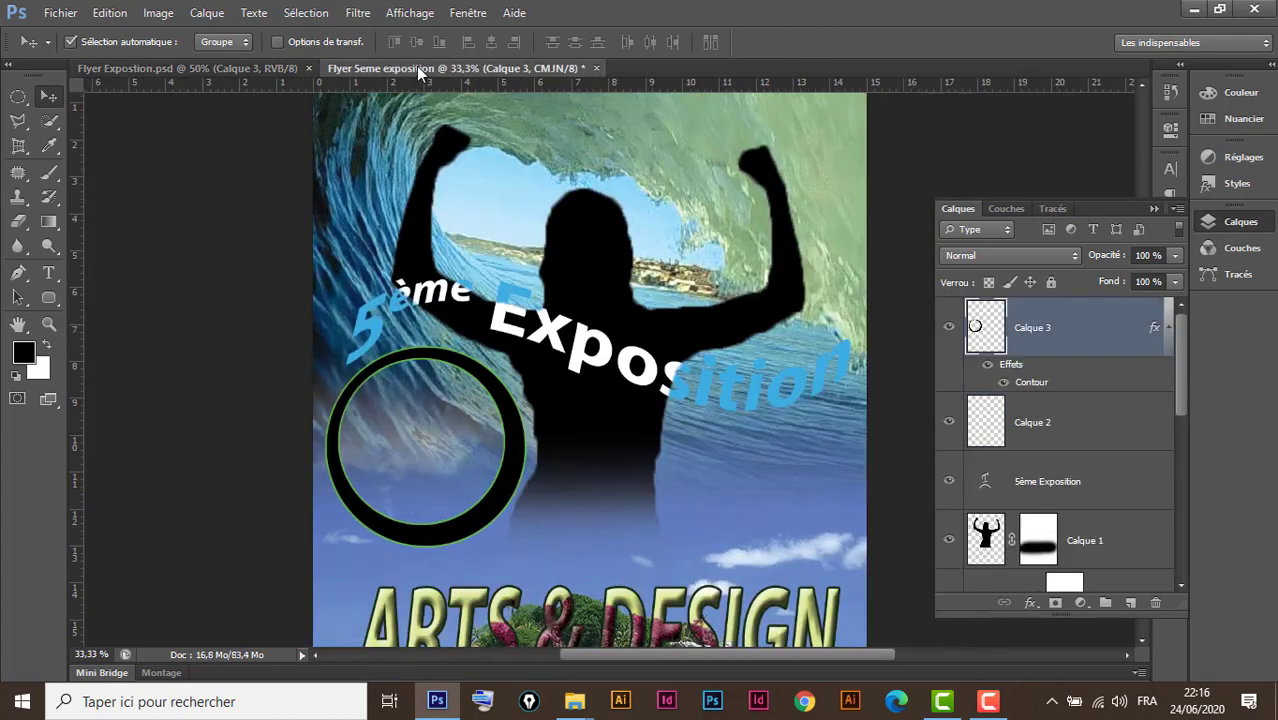
left_click(49, 274)
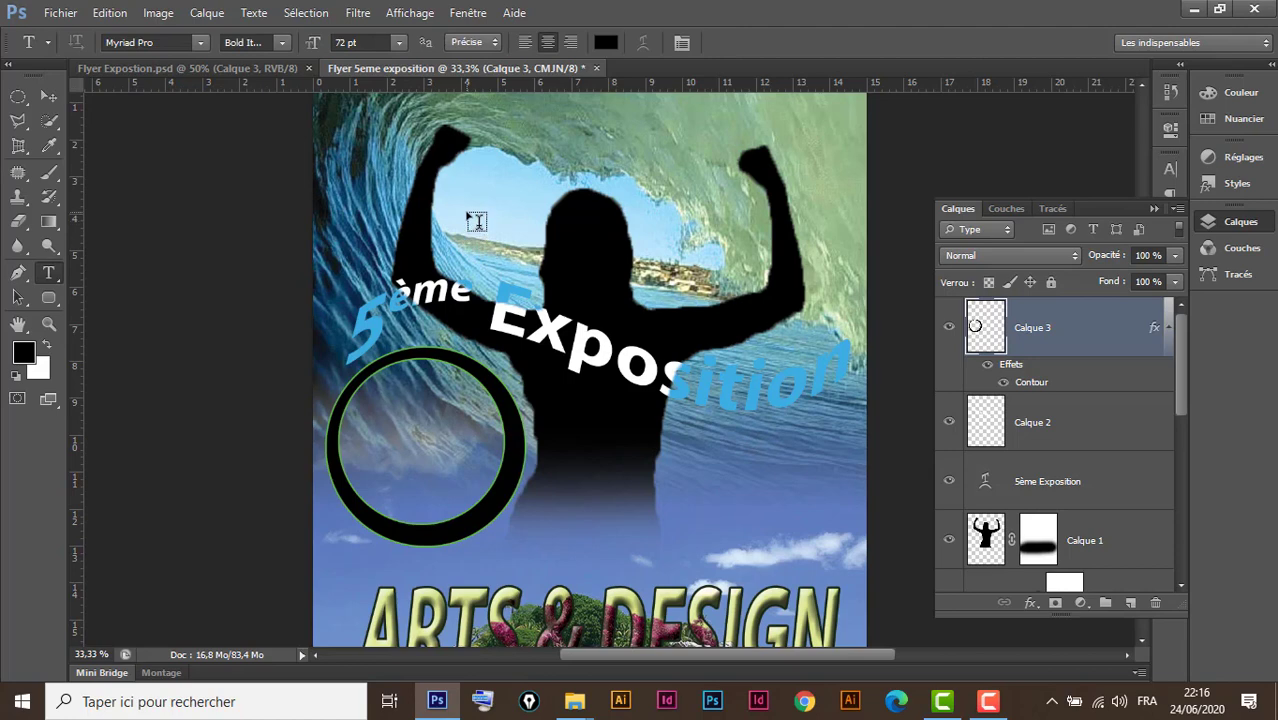
left_click(467, 212)
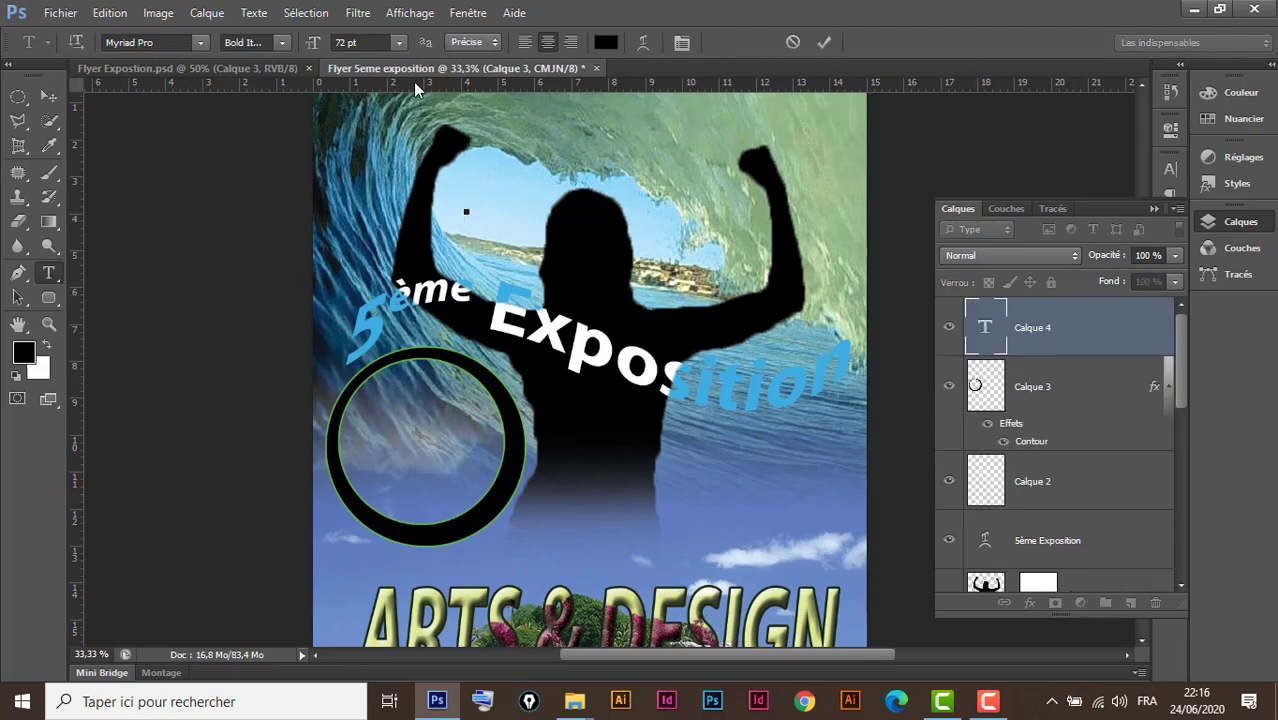
left_click(398, 42)
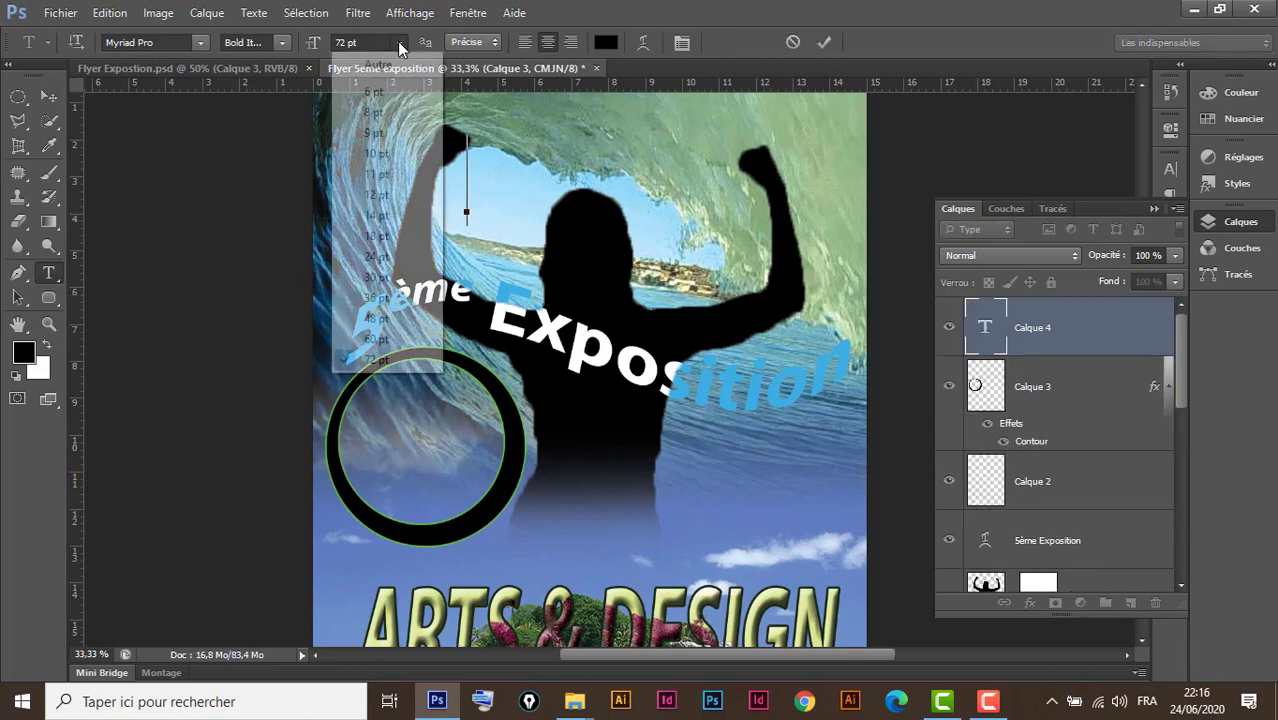
left_click(380, 236)
type("Ca")
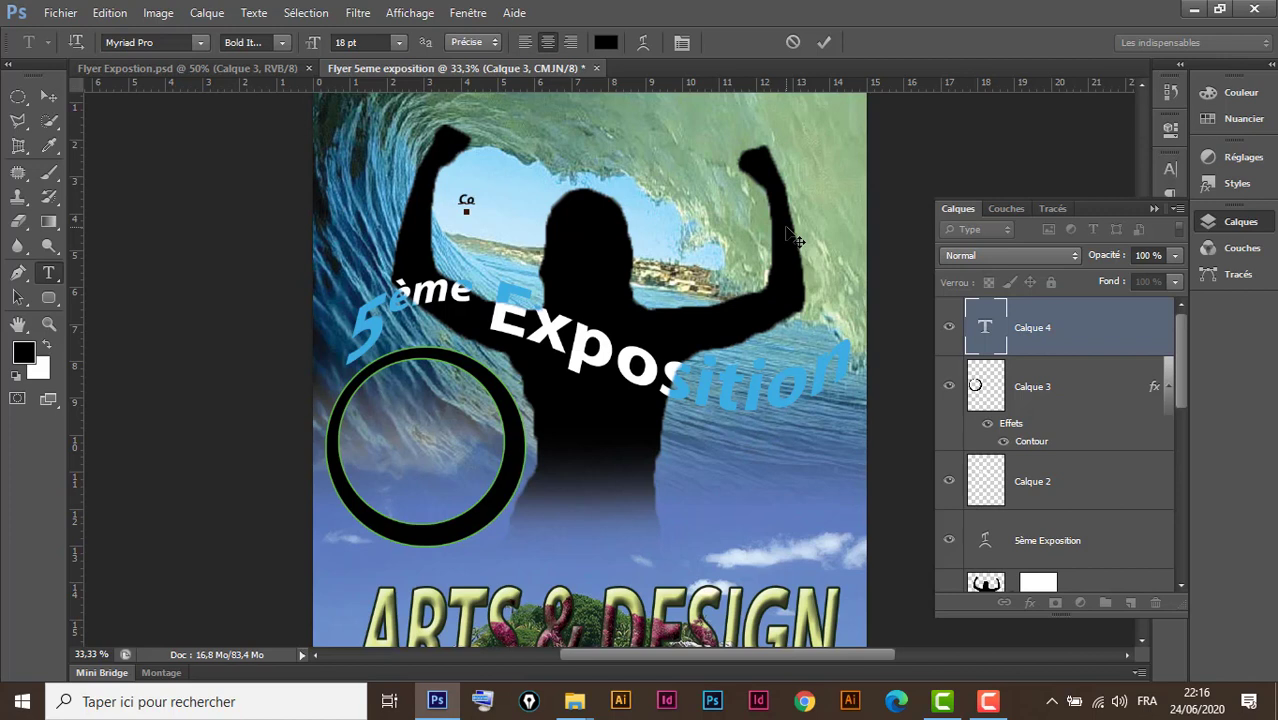
Type 'Concour en création graphique' on three lines and move it into the circle's centre
type("n")
left_click(1168, 169)
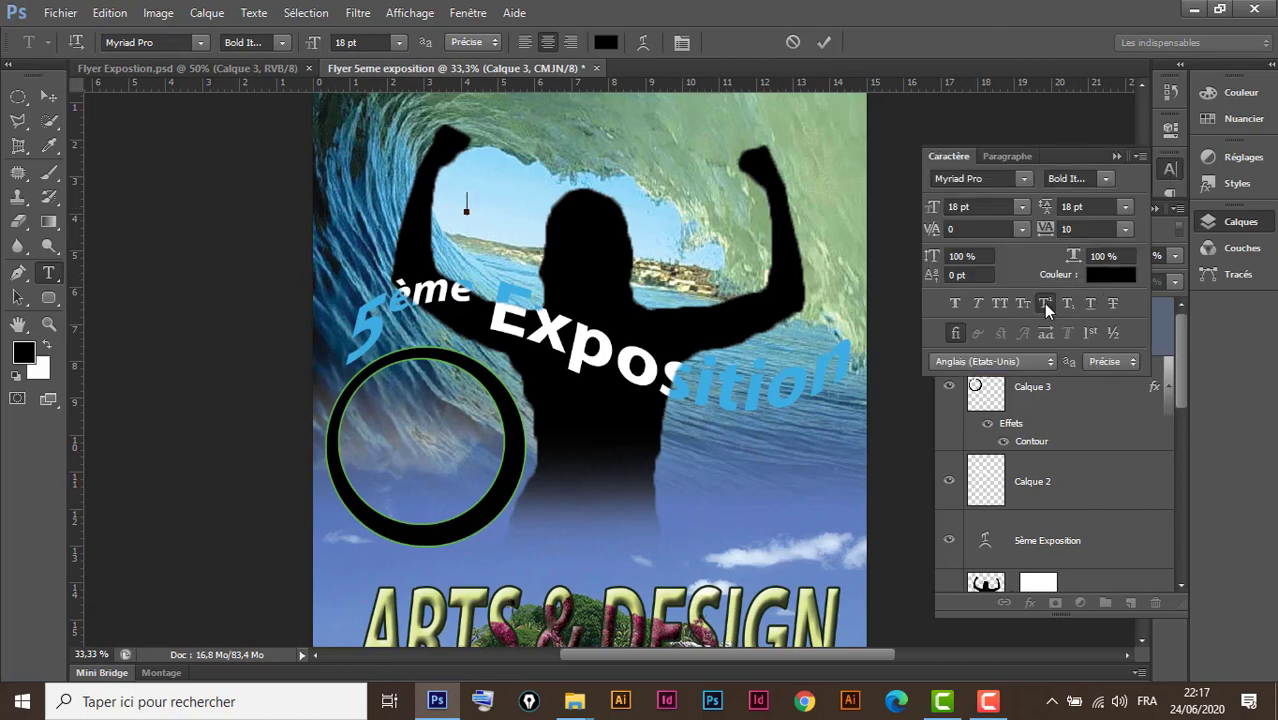
left_click(1115, 155)
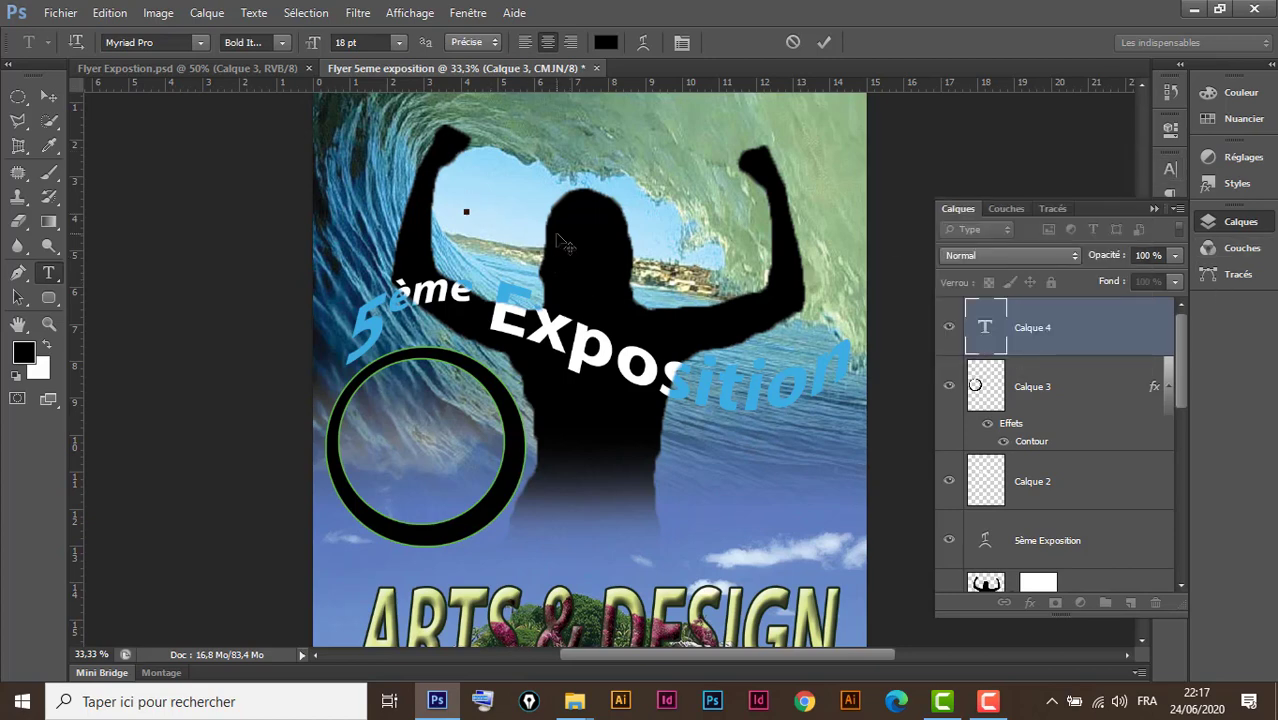
type("a")
type("oncou")
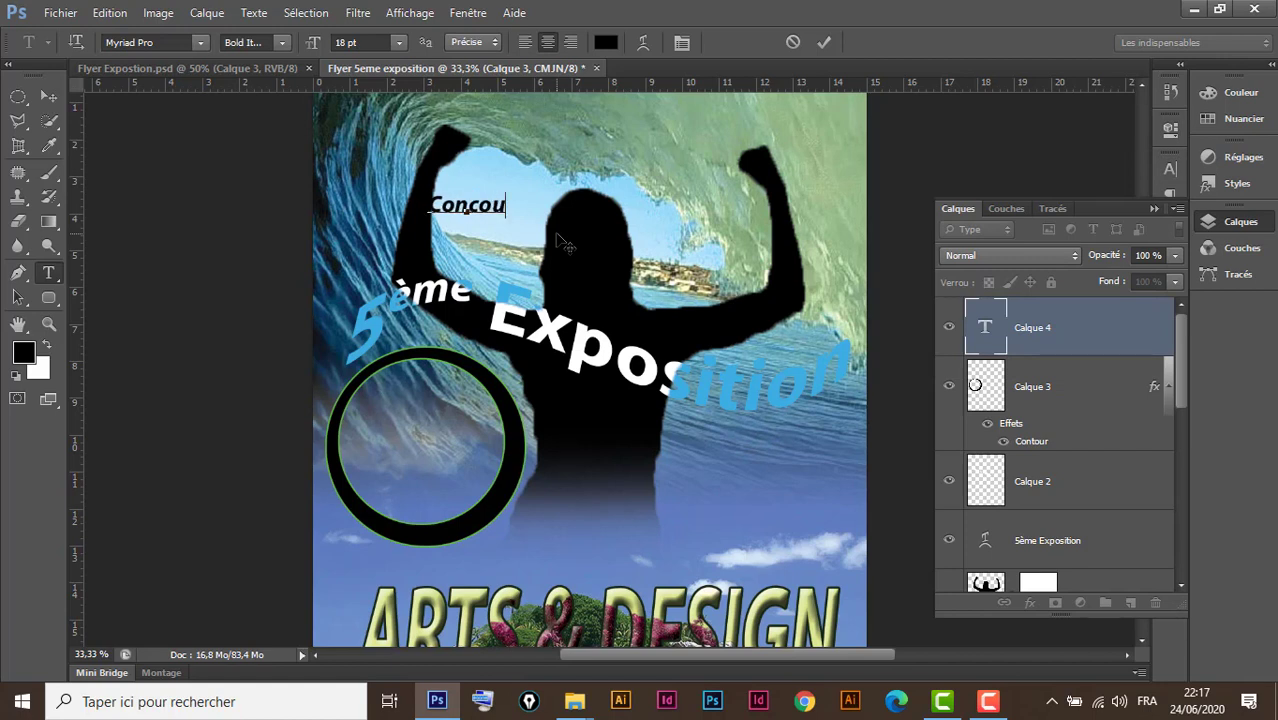
type("r")
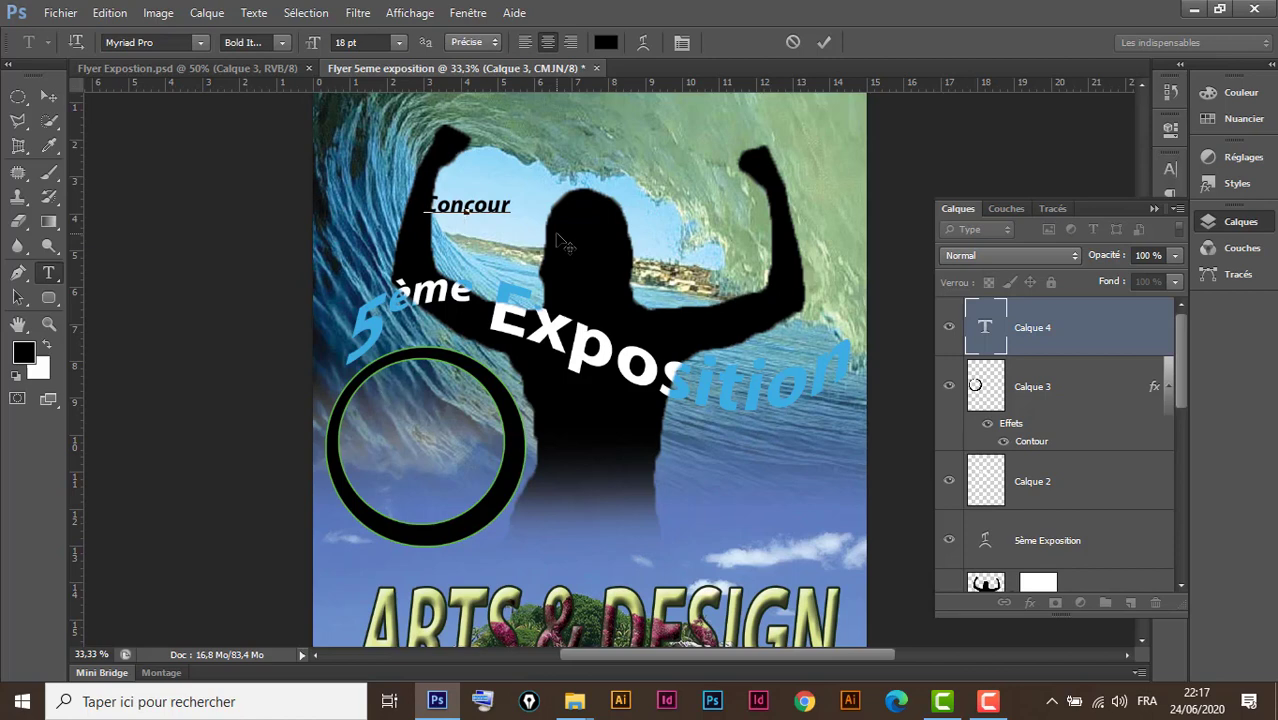
key("Return")
type("en")
key("BackSpace")
type("c")
type("ré")
type("ation g")
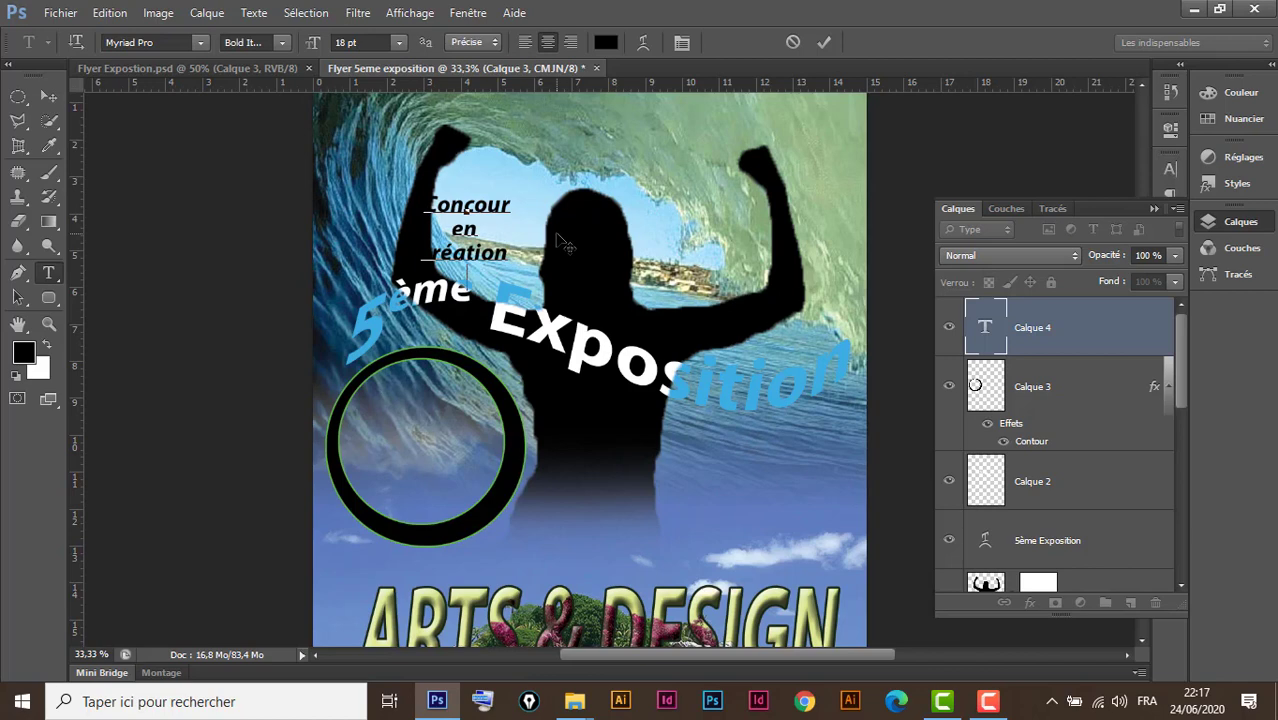
type("ra")
type("phique")
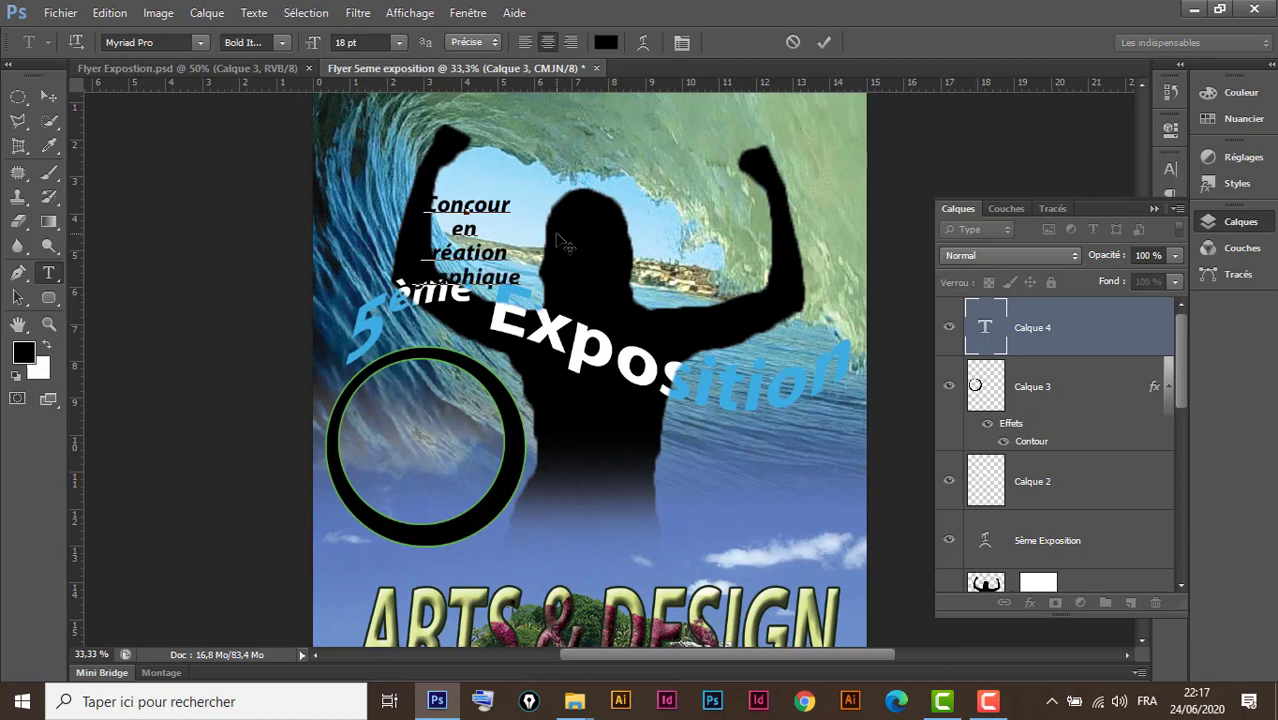
left_click(49, 96)
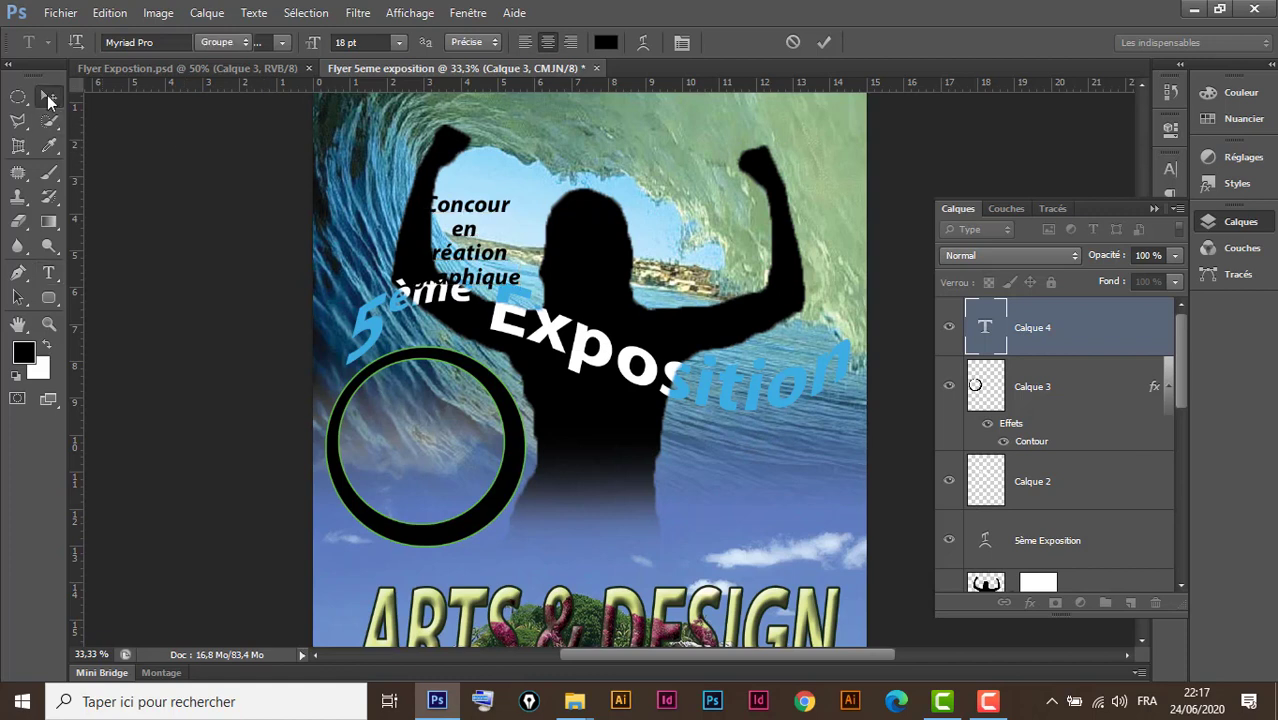
left_click_drag(476, 218, 432, 424)
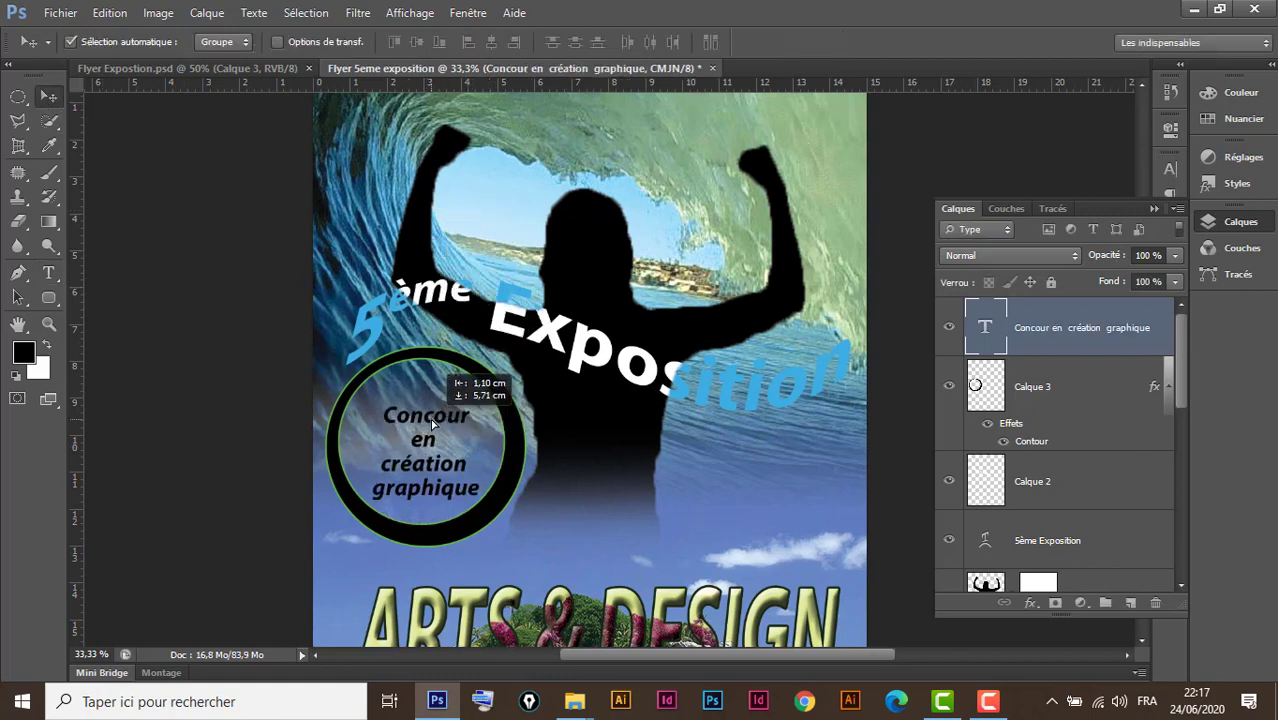
Change the circle text colour to white, #ffffff
left_click(214, 70)
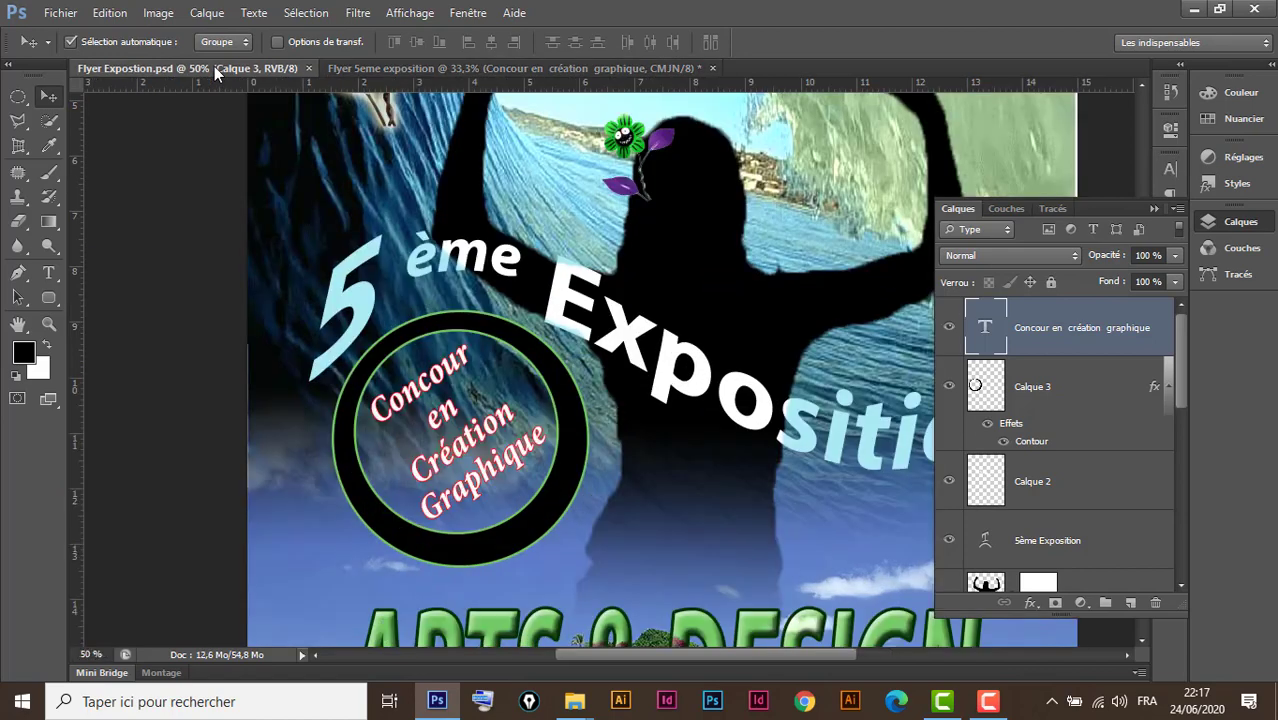
left_click(439, 67)
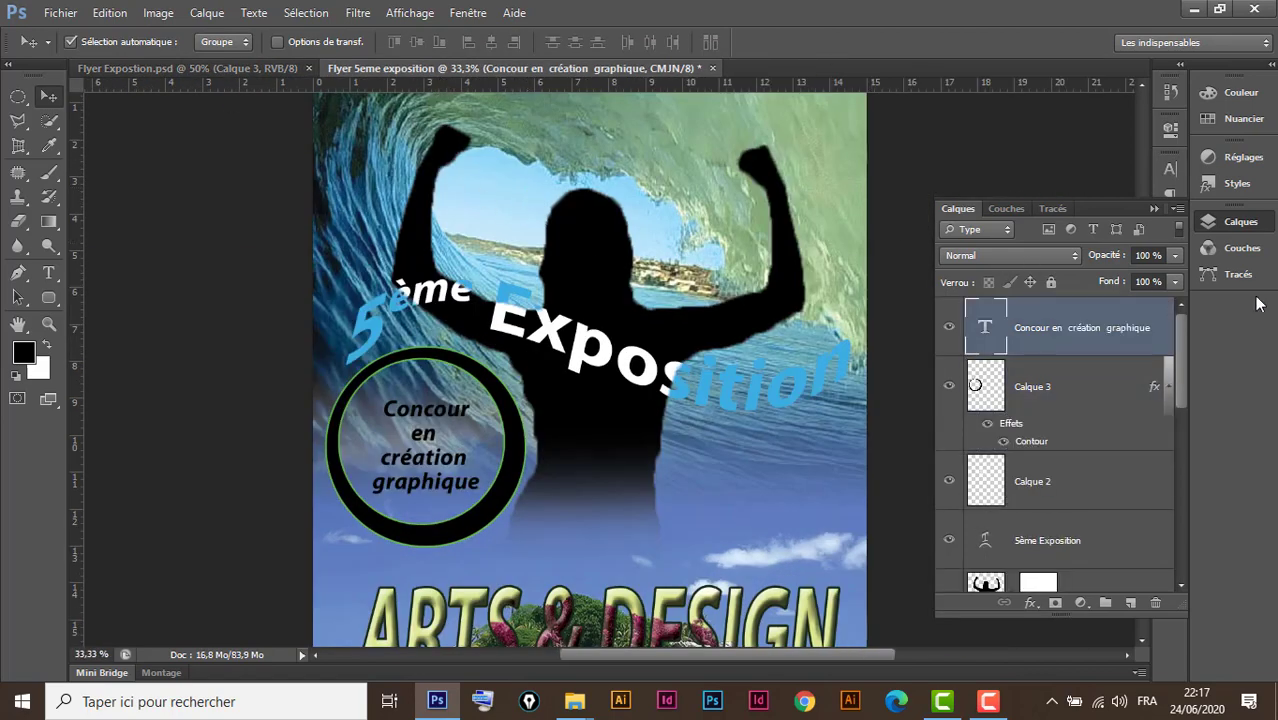
double_click(993, 331)
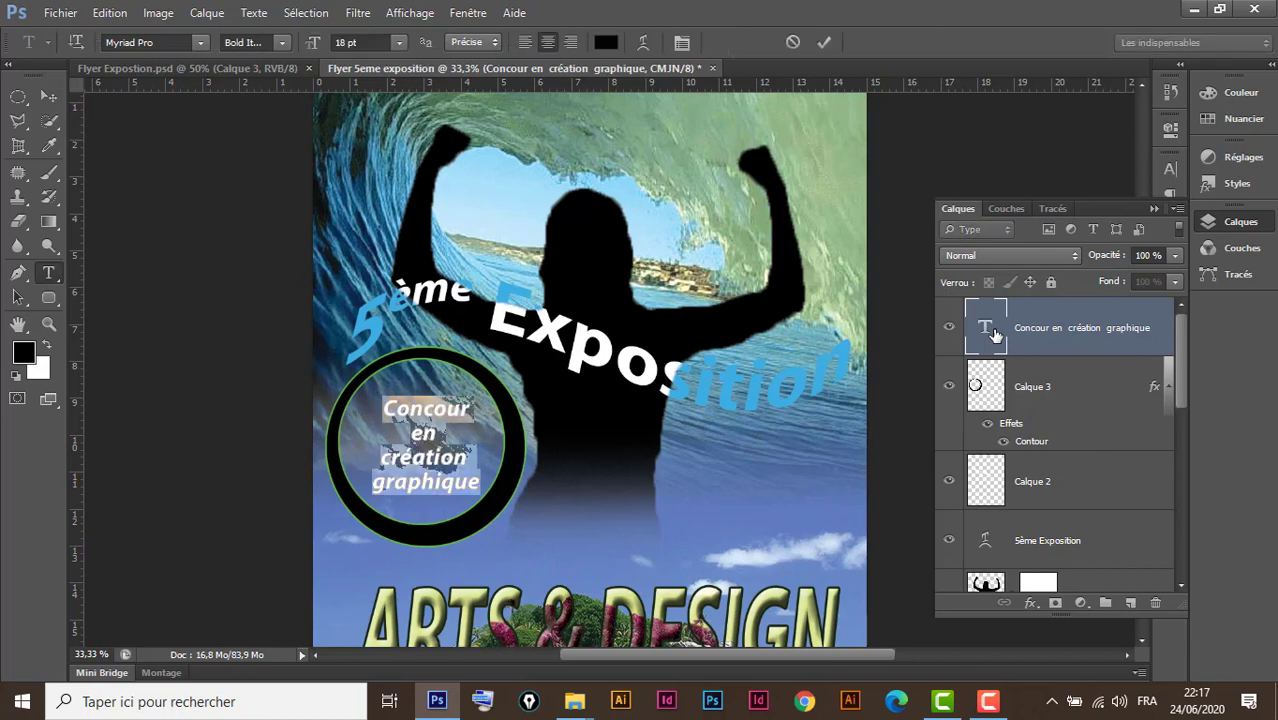
left_click(613, 47)
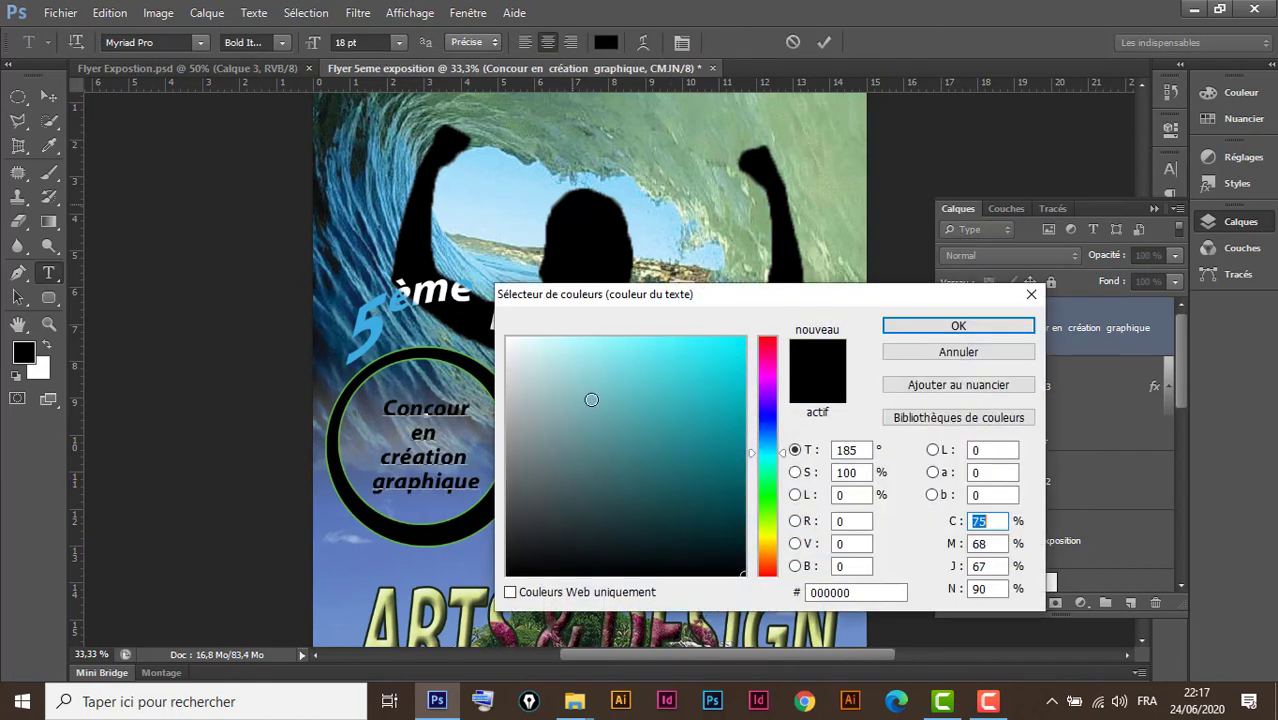
left_click_drag(633, 423, 466, 309)
type("0")
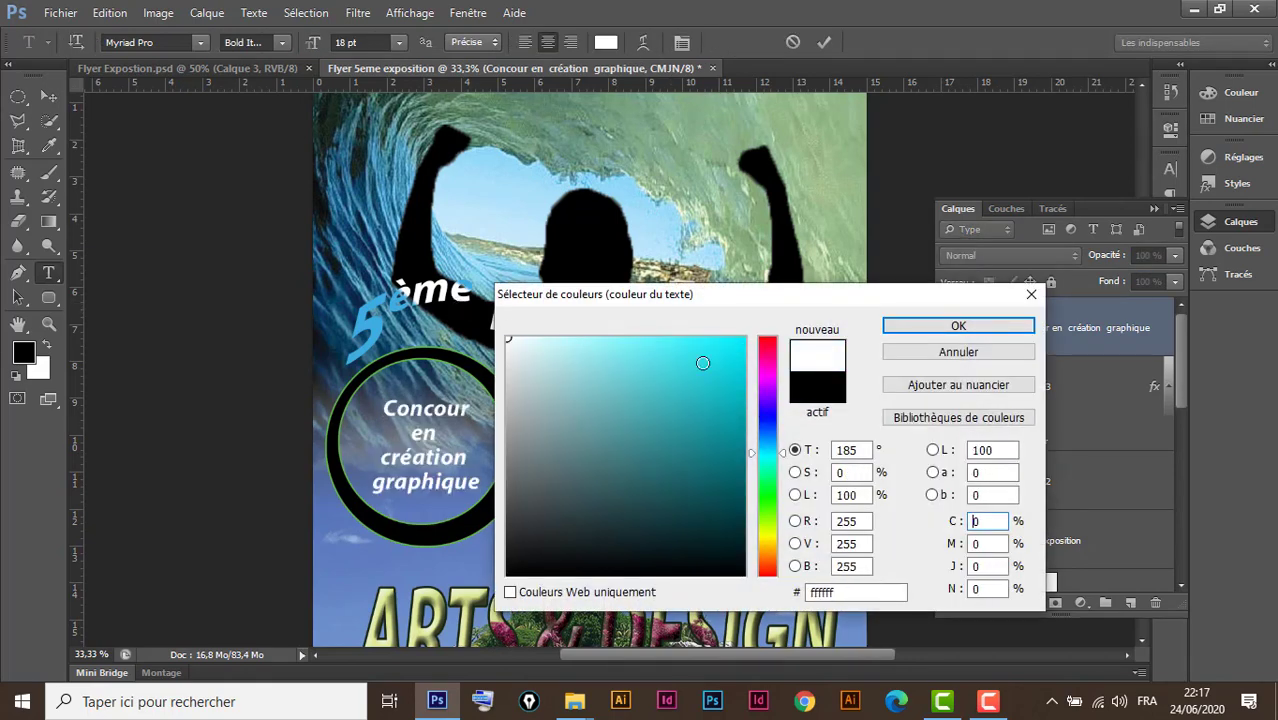
left_click(955, 330)
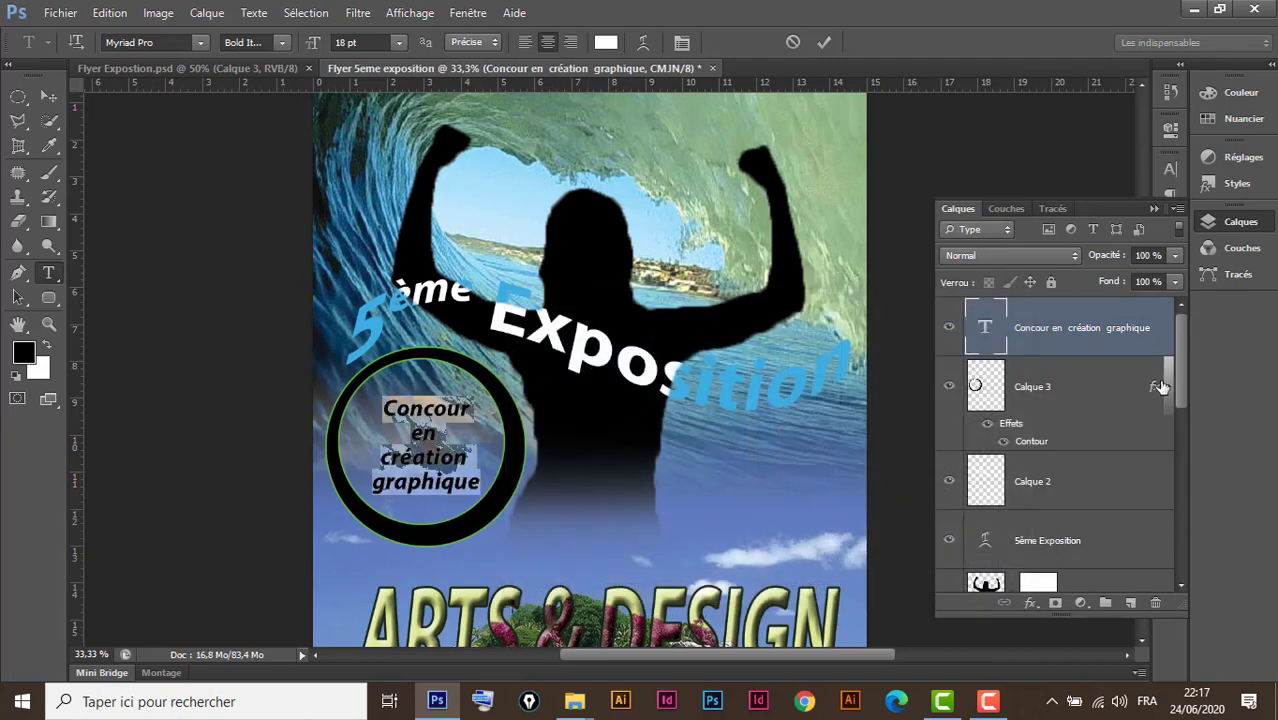
key("ctrl+Return")
Widen the text to about 115%, rotate it -37.5° and position it inside the ring
key("v")
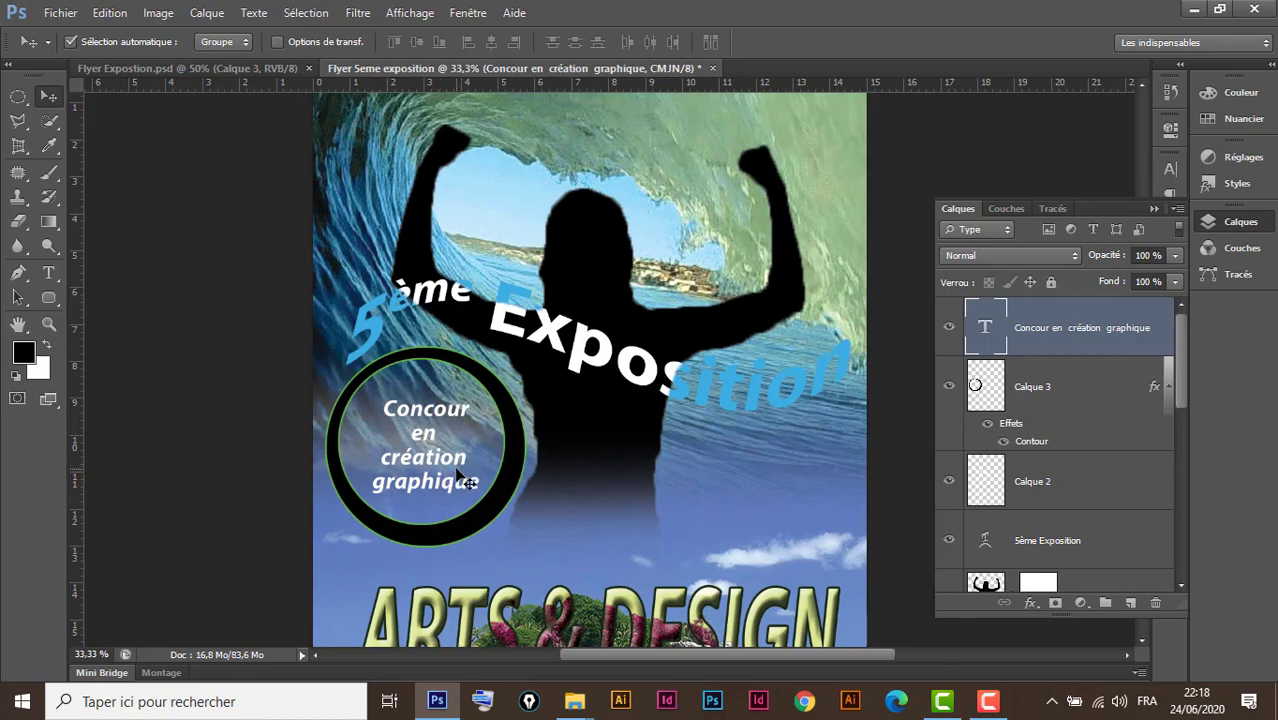
key("ctrl+t")
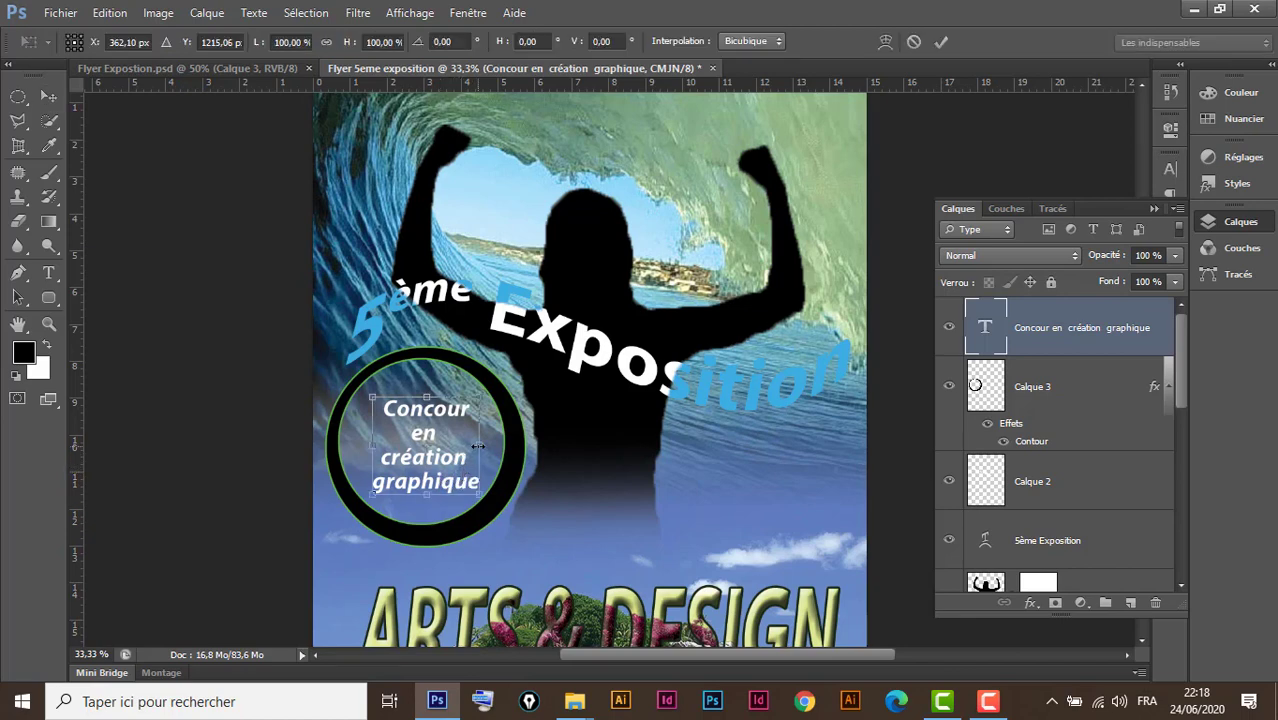
left_click_drag(480, 446, 495, 446)
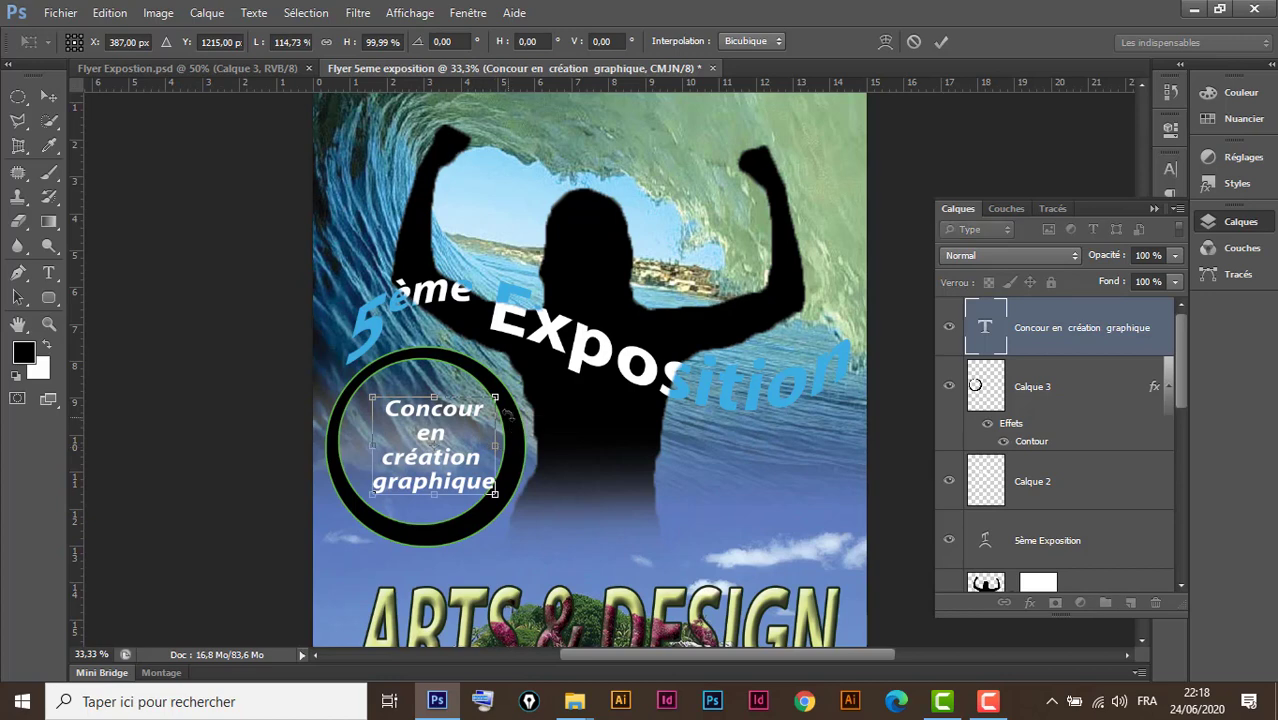
left_click_drag(509, 375, 464, 338)
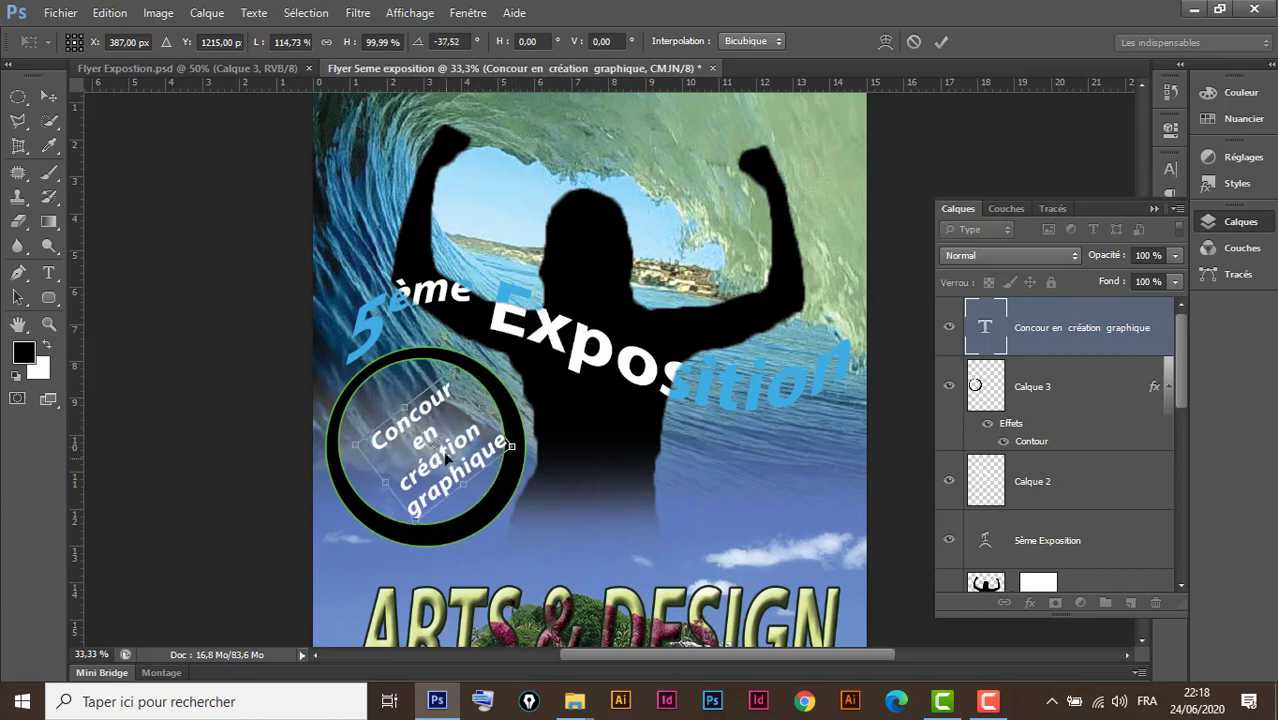
left_click_drag(434, 432, 416, 430)
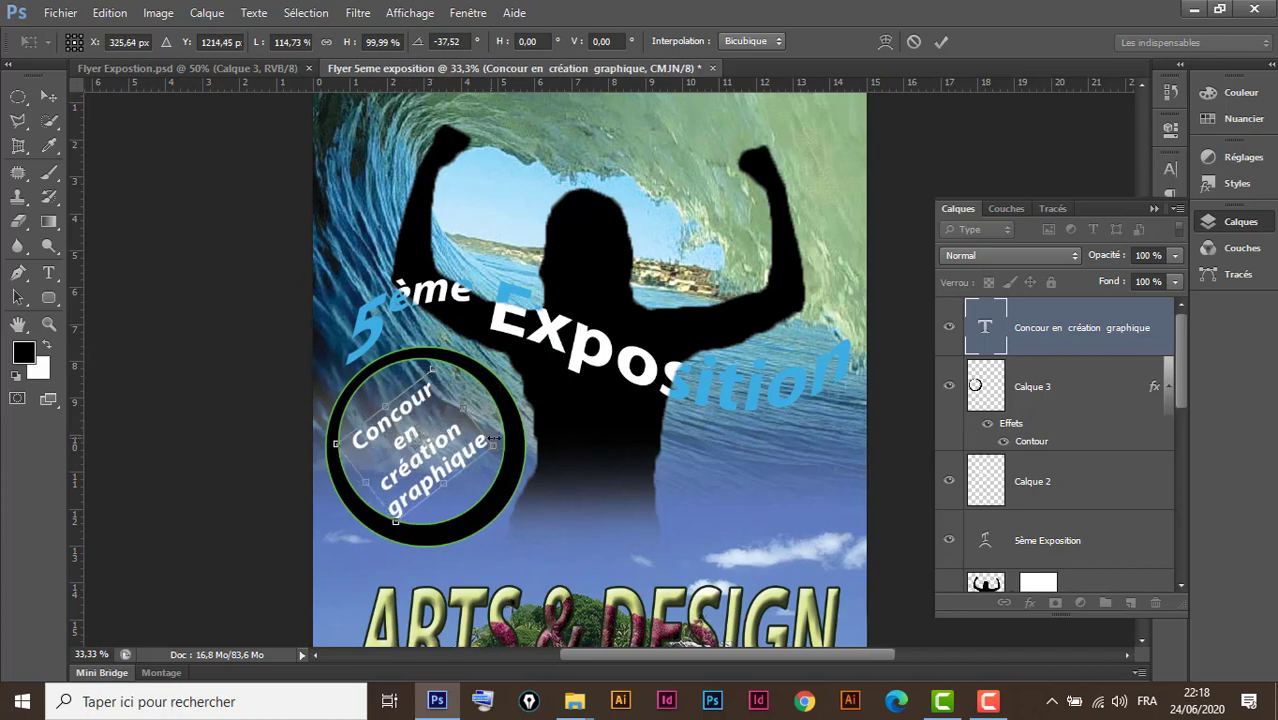
key("Right")
key("Right")
key("Right")
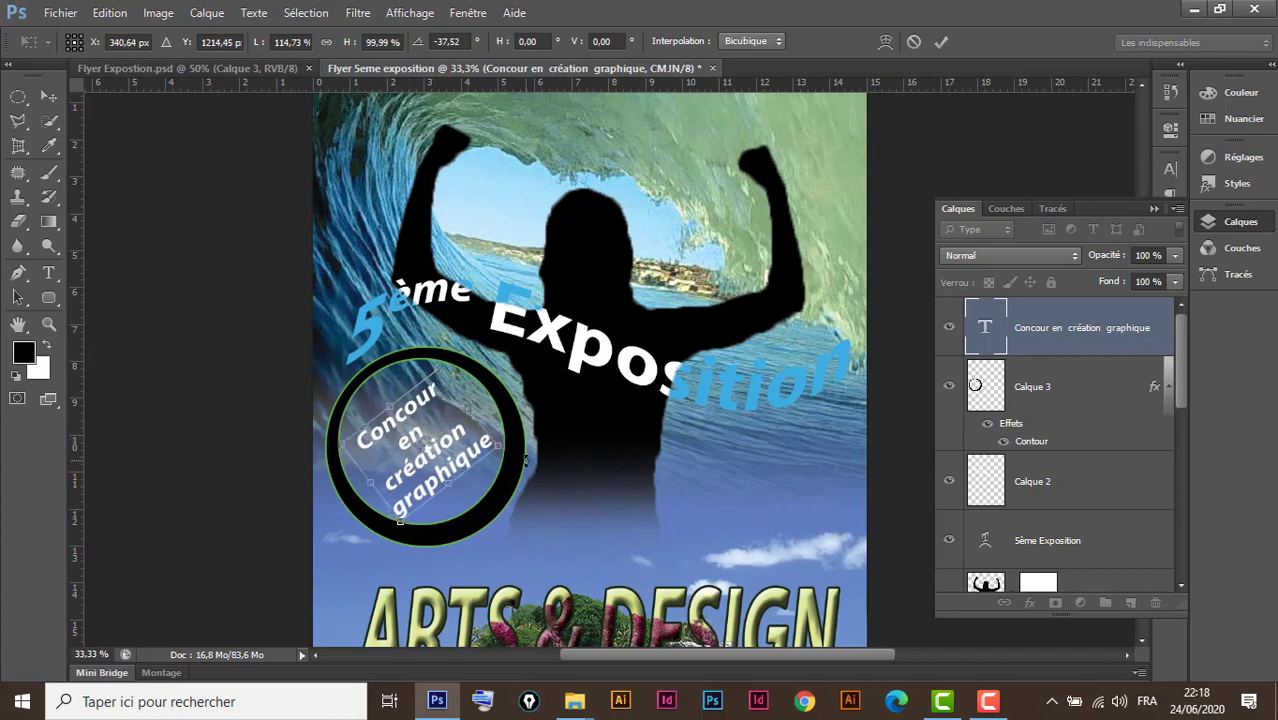
key("Up")
key("Up")
key("Up")
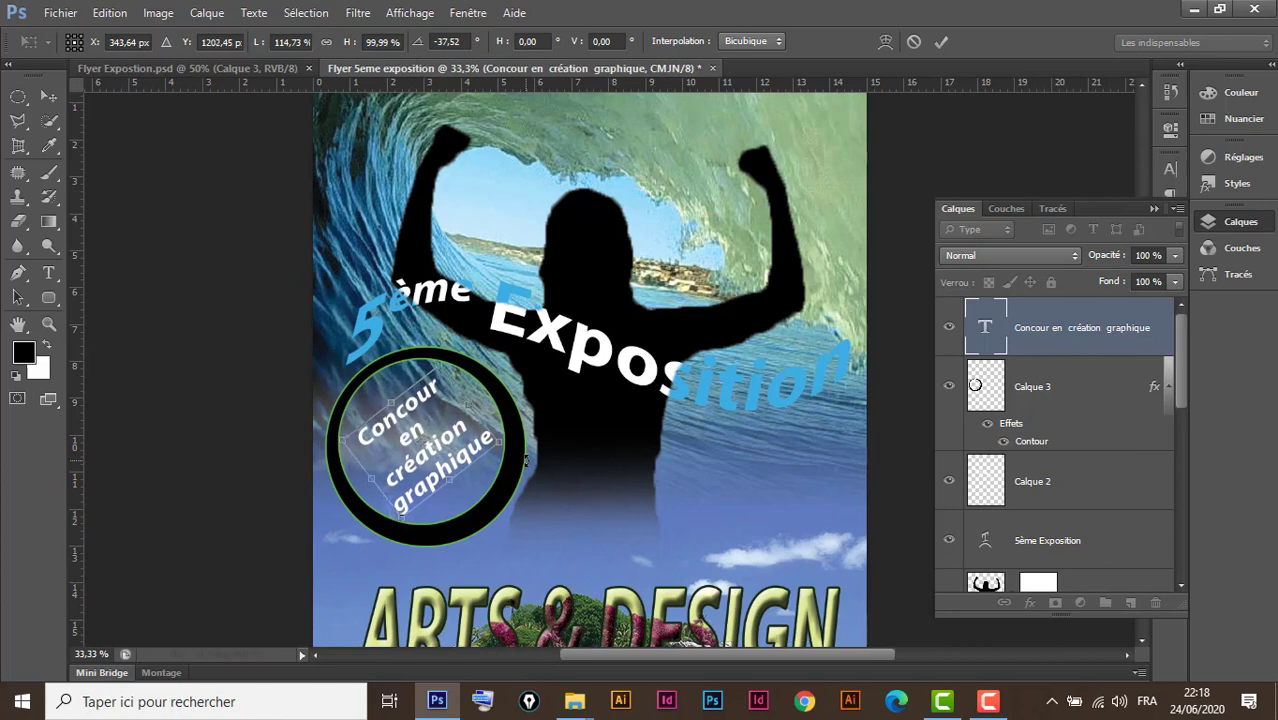
key("Return")
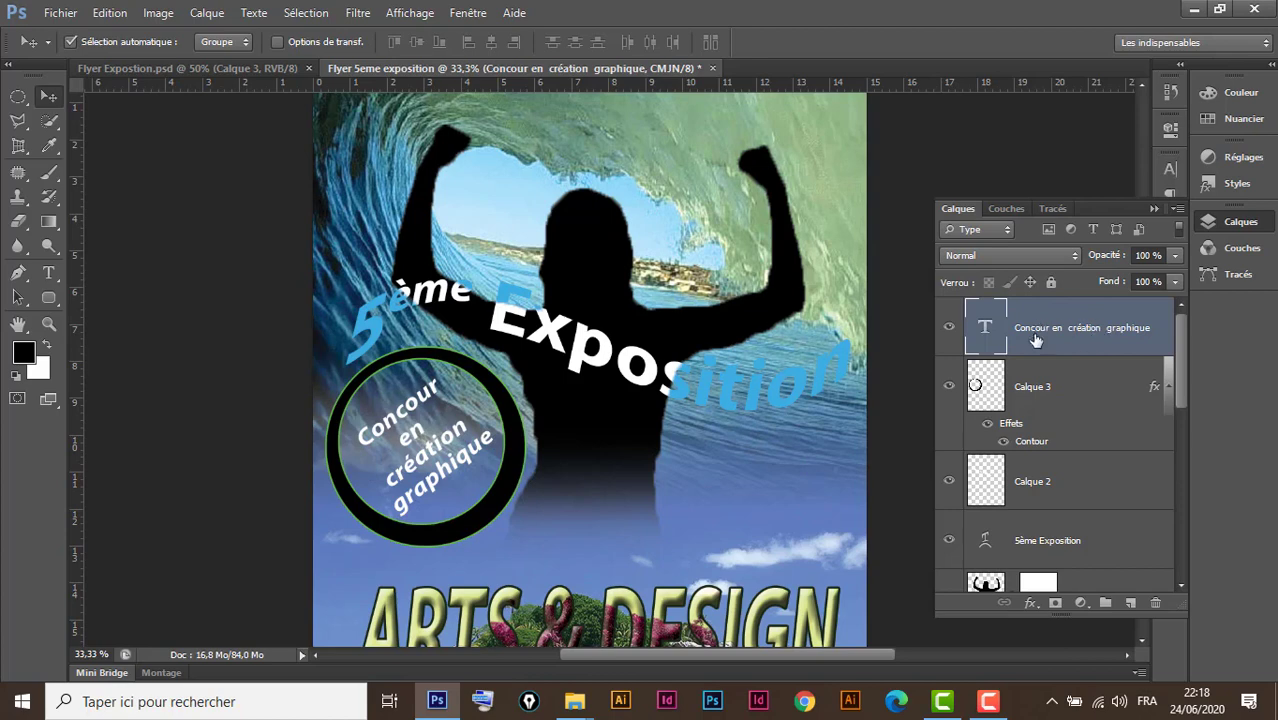
Add a pure red Contour stroke to the circle text's layer style
double_click(1146, 304)
left_click_drag(793, 41, 877, 96)
left_click_drag(812, 73, 832, 82)
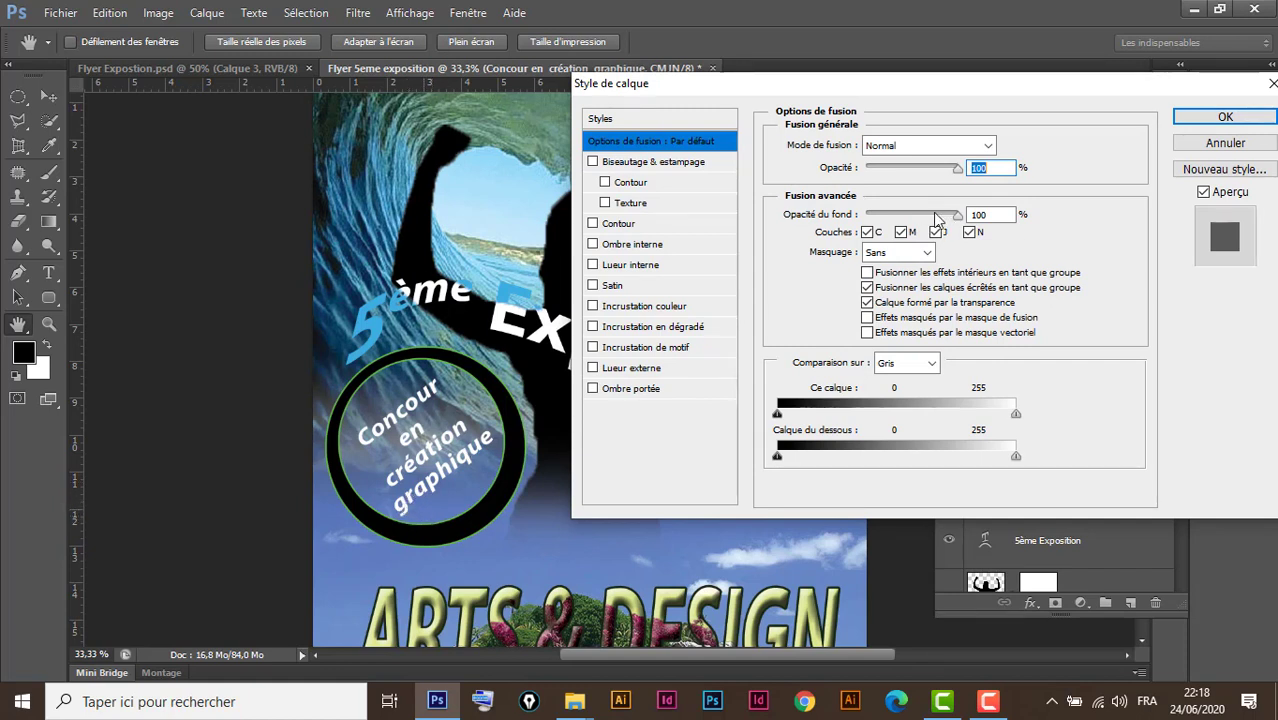
left_click(620, 224)
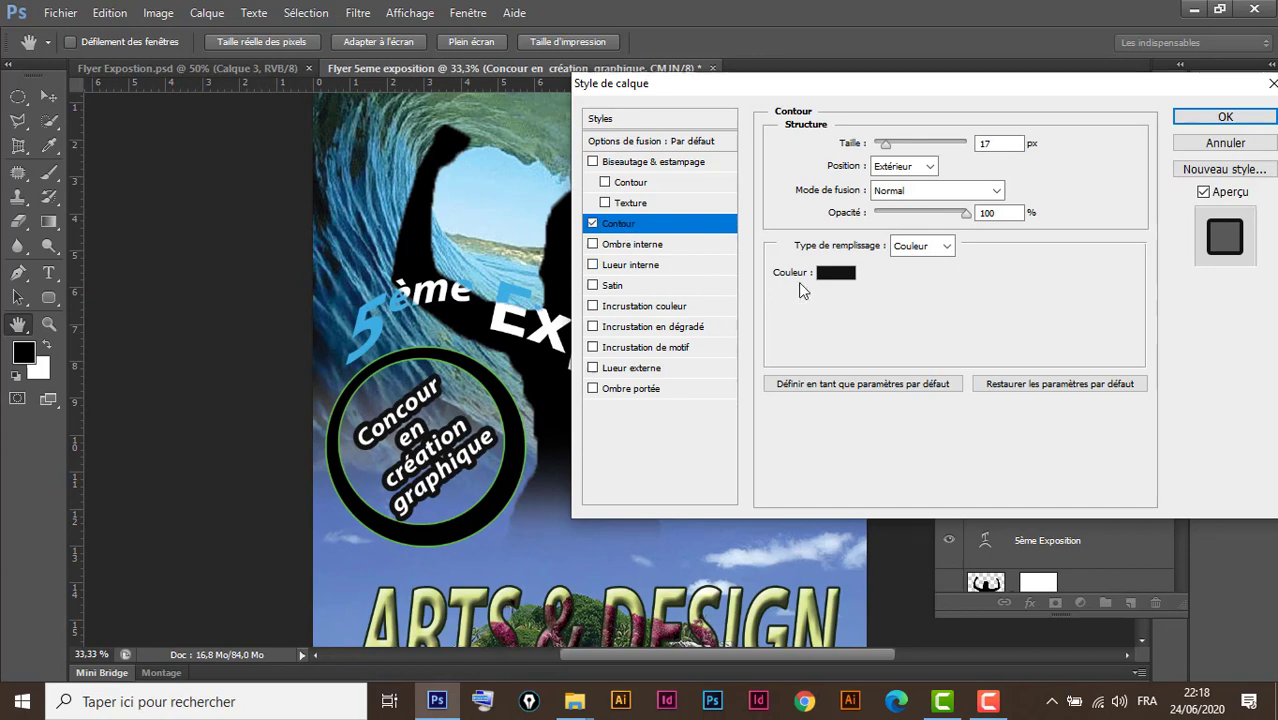
left_click(836, 272)
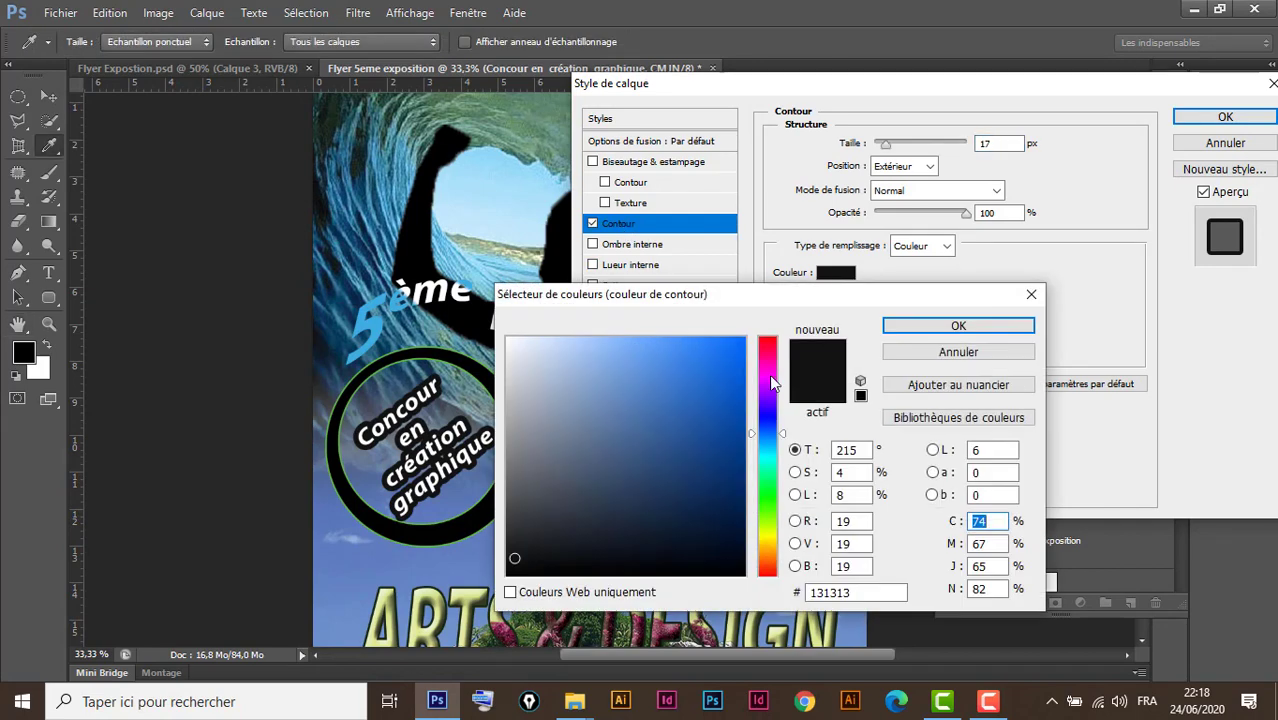
left_click_drag(767, 346, 767, 337)
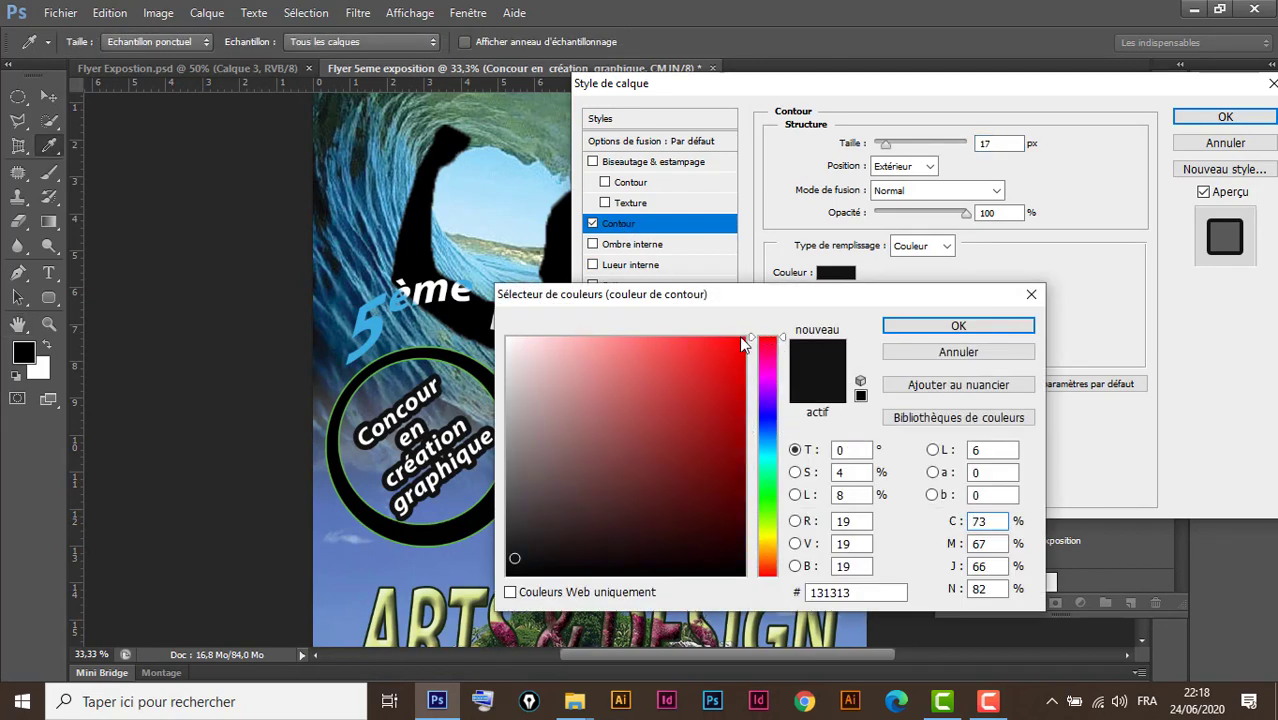
left_click(743, 342)
left_click(958, 326)
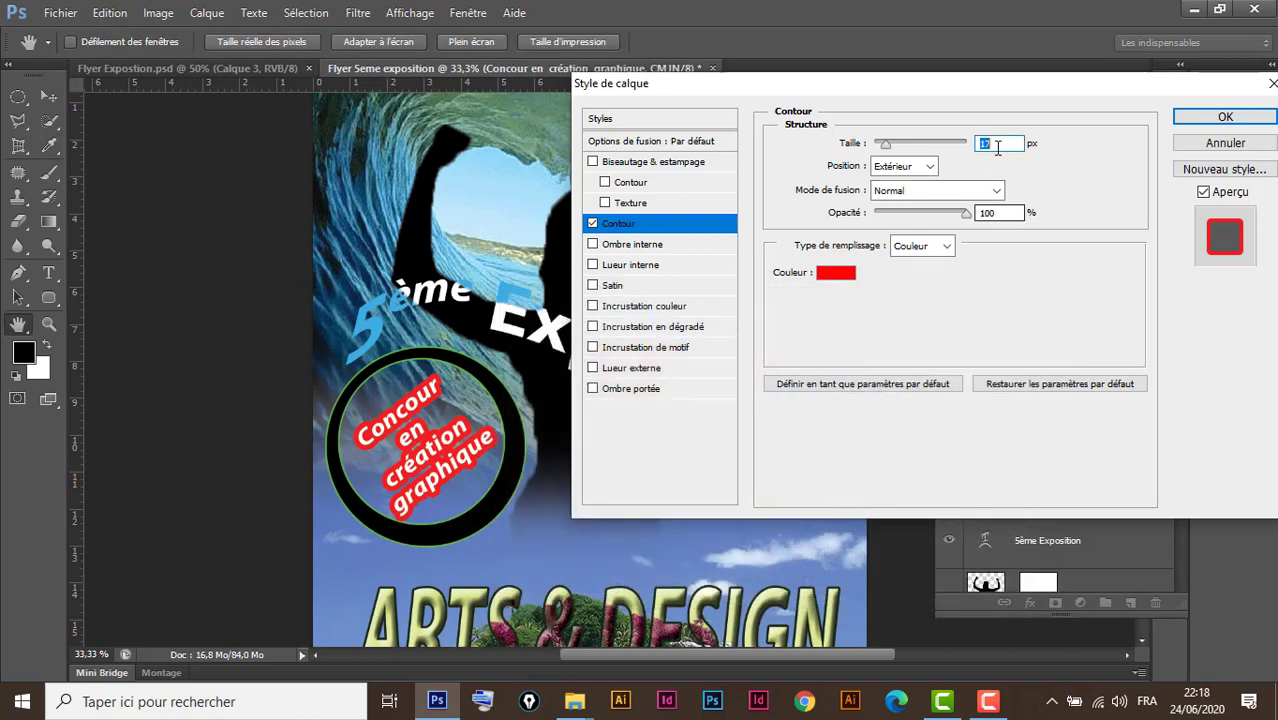
Set the stroke Taille to 8 px, leave Biseautage & estampage off, and apply
type("13")
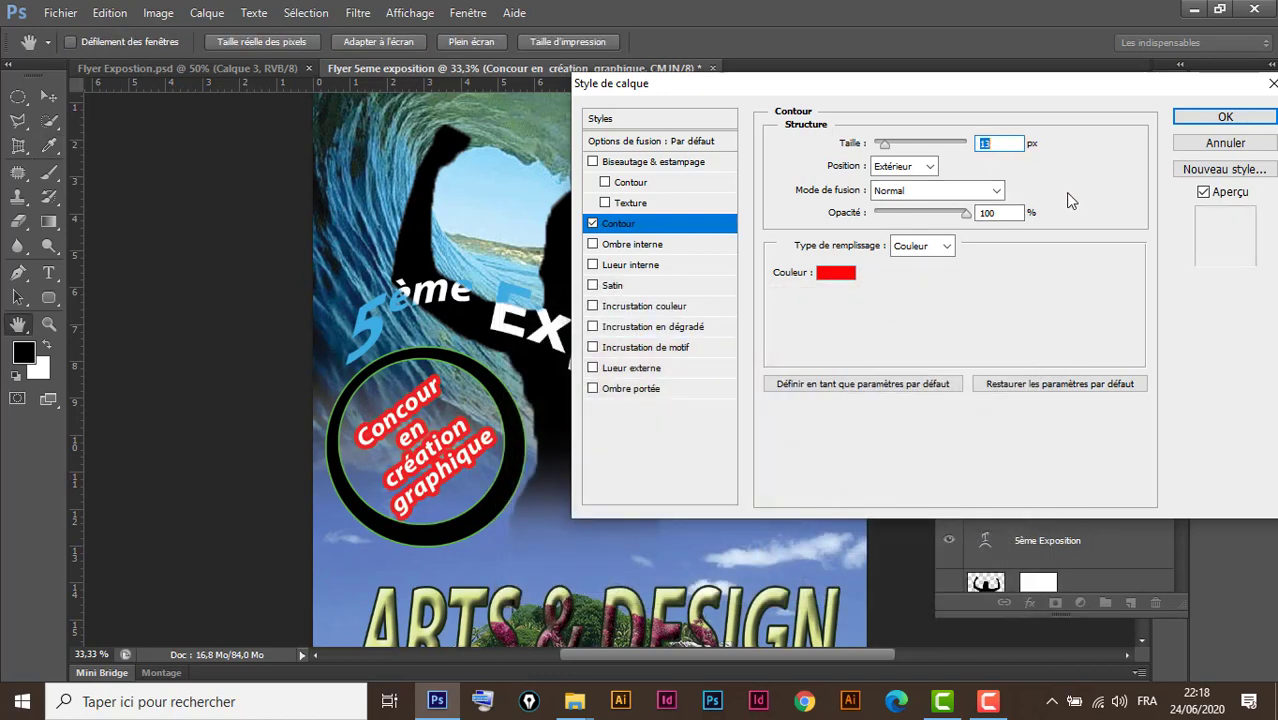
key("Down")
key("Down")
key("Down")
key("Down")
key("Down")
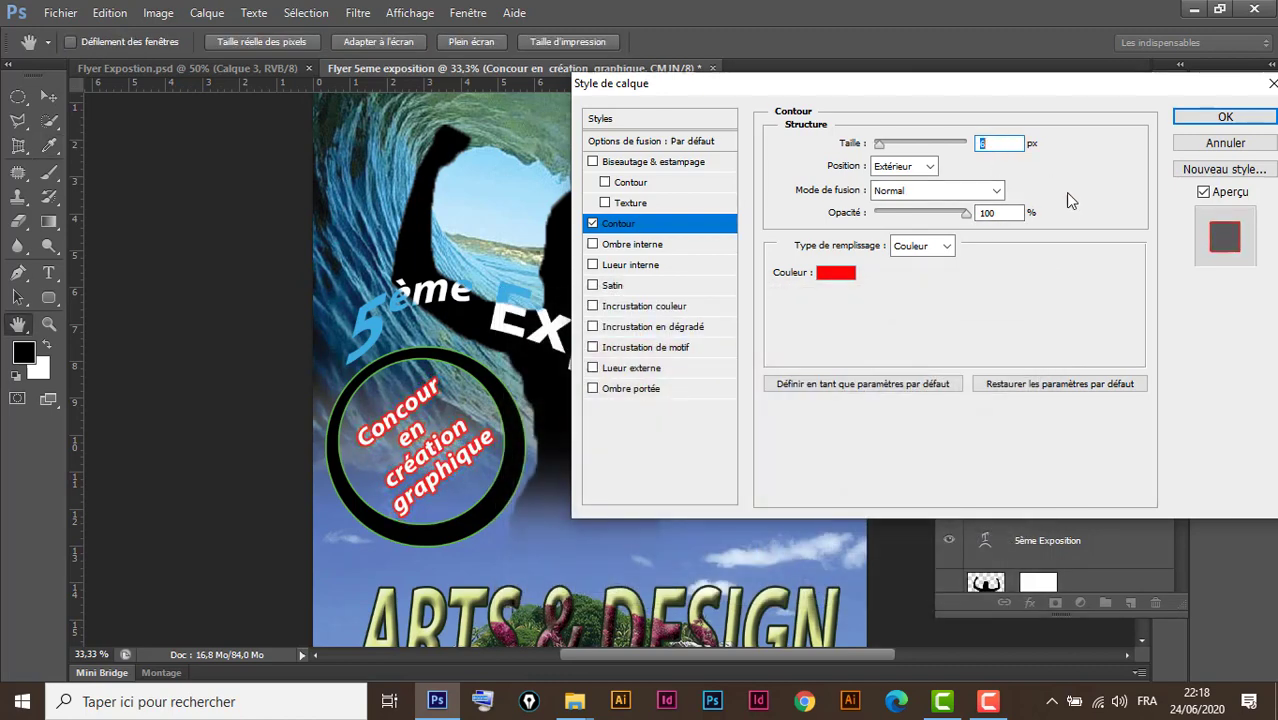
key("Down")
key("Down")
key("Down")
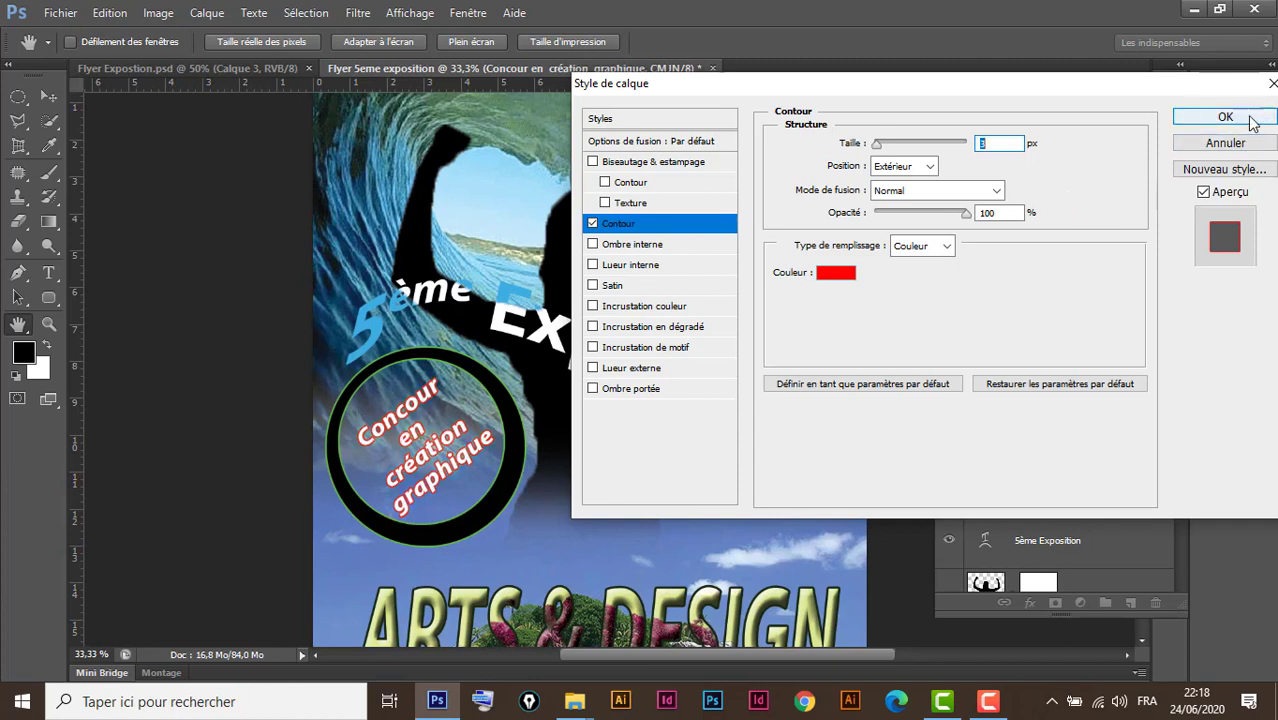
left_click(660, 162)
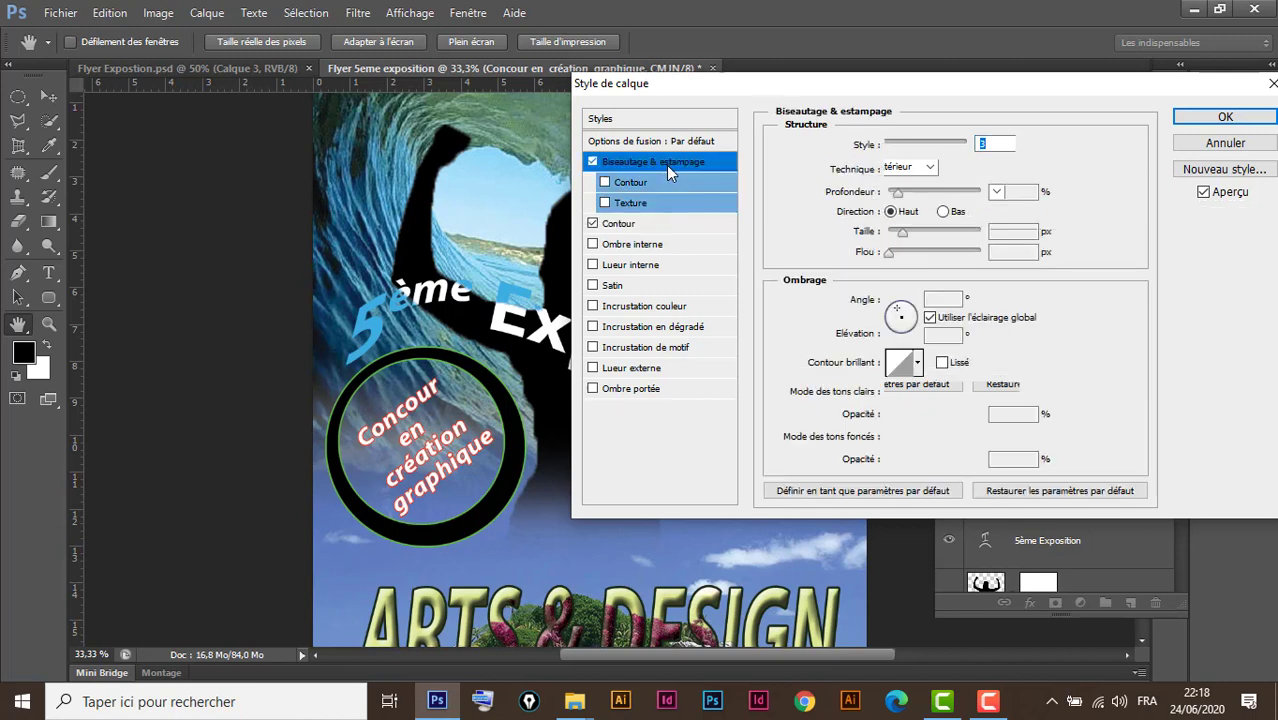
left_click(593, 161)
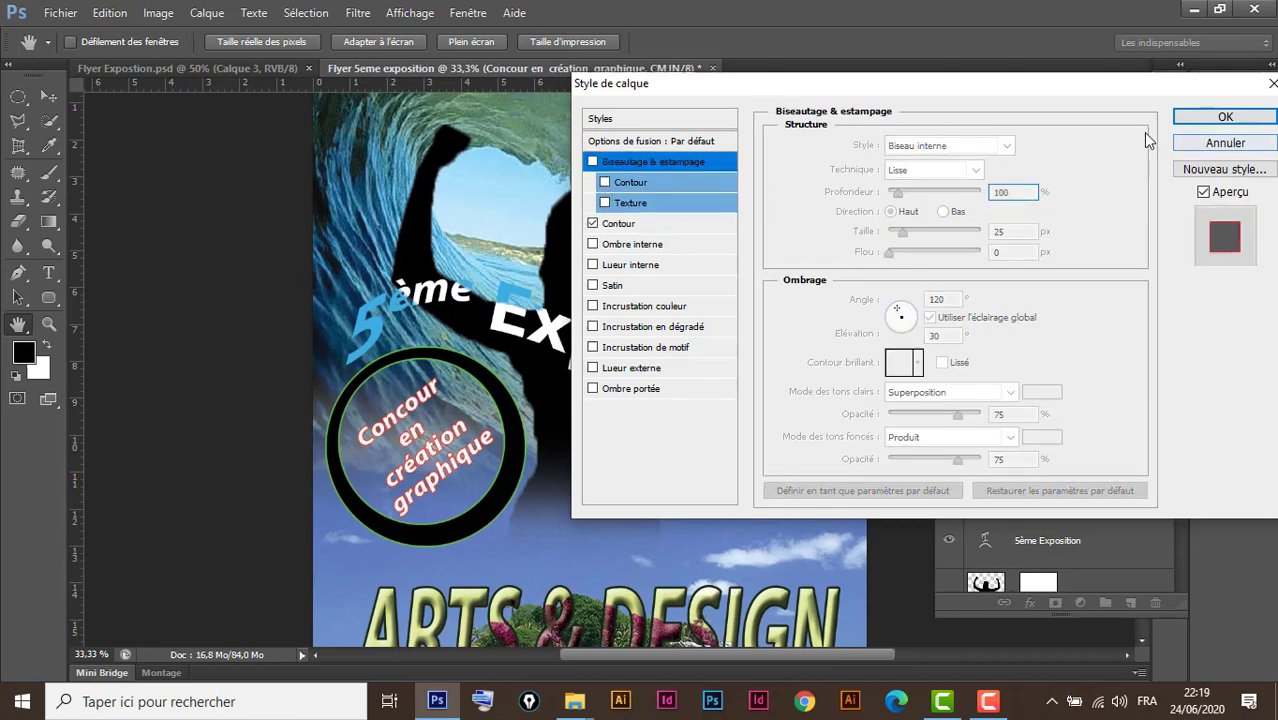
left_click(1222, 119)
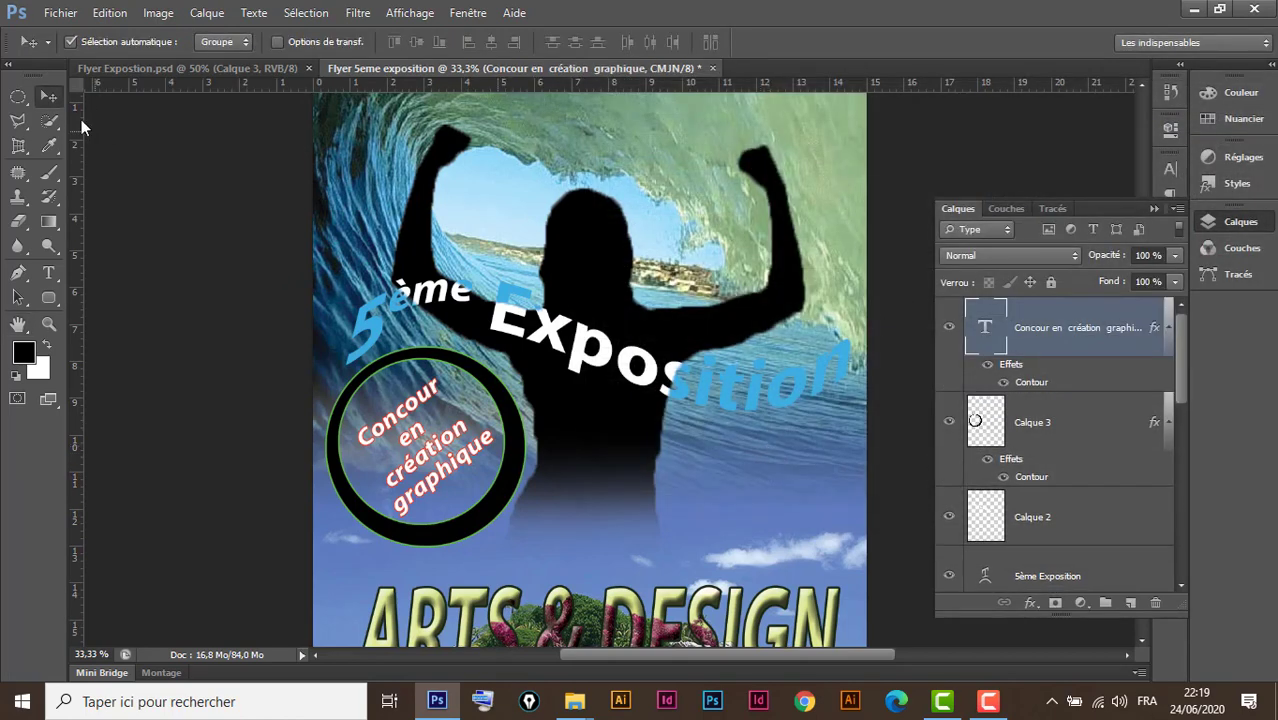
left_click(281, 68)
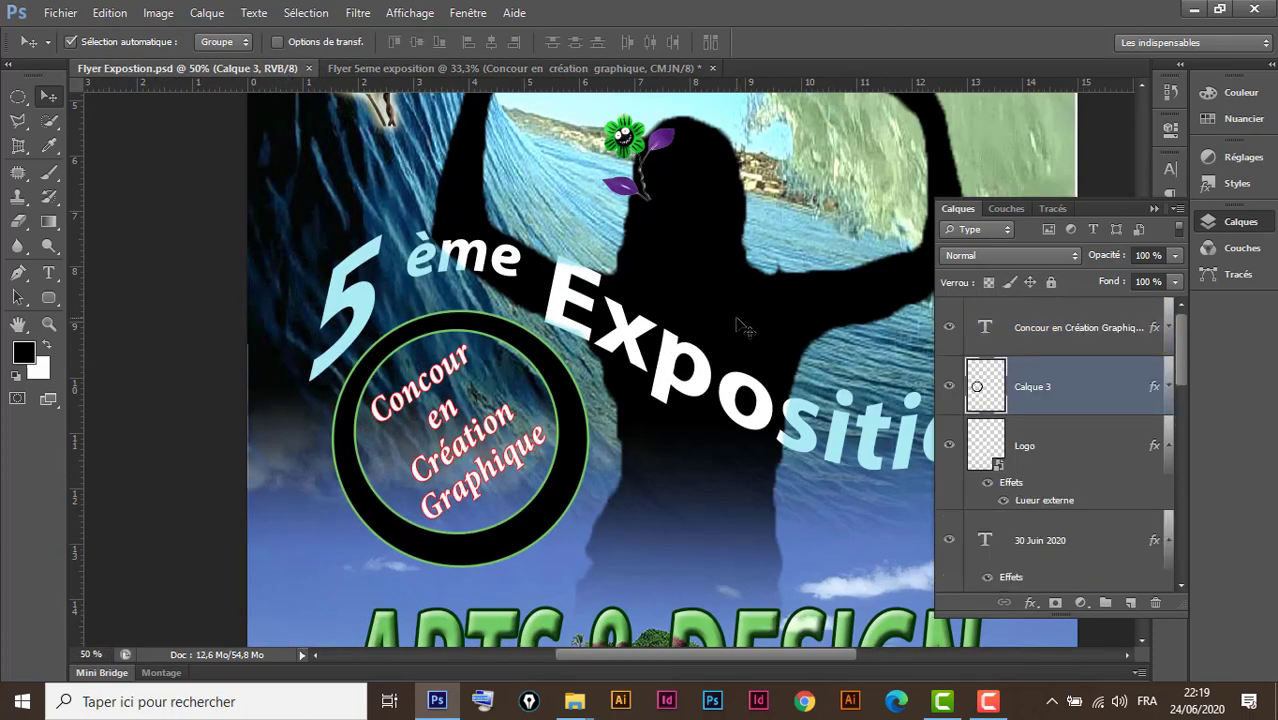
key("ctrl+minus")
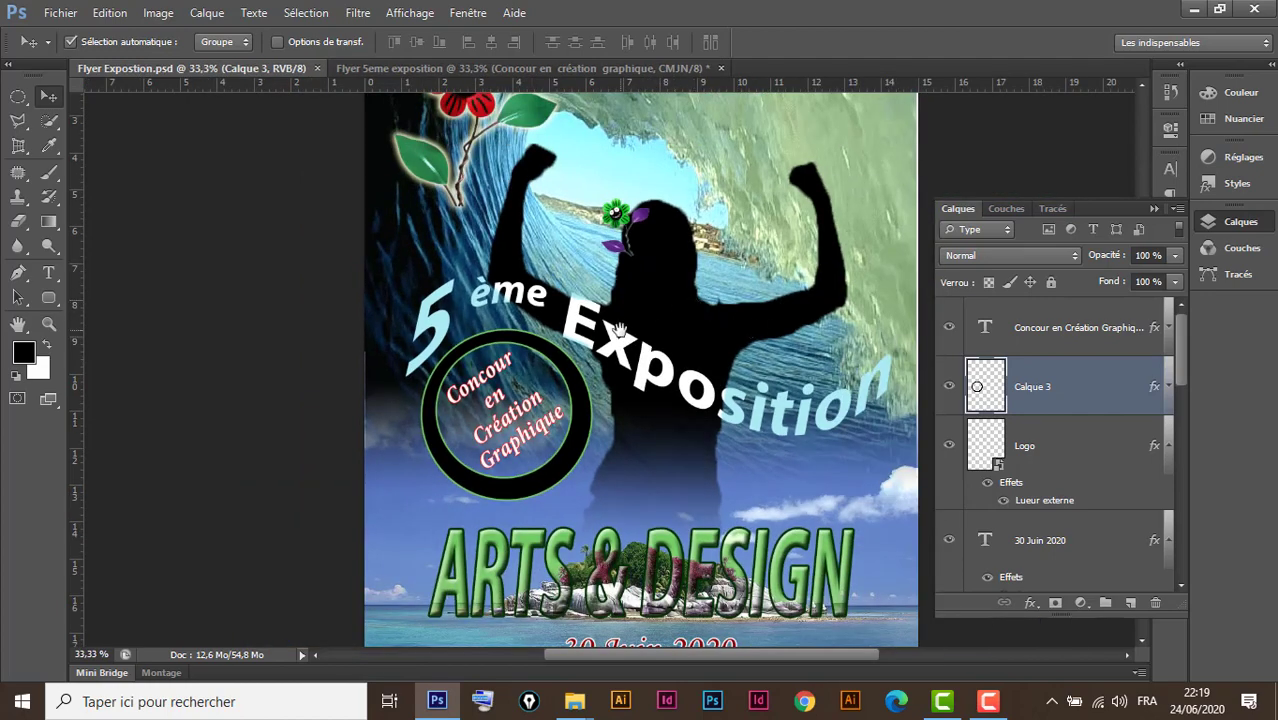
scroll(670, 400, "down", 2)
scroll(675, 410, "down", 1)
scroll(660, 380, "up", 4)
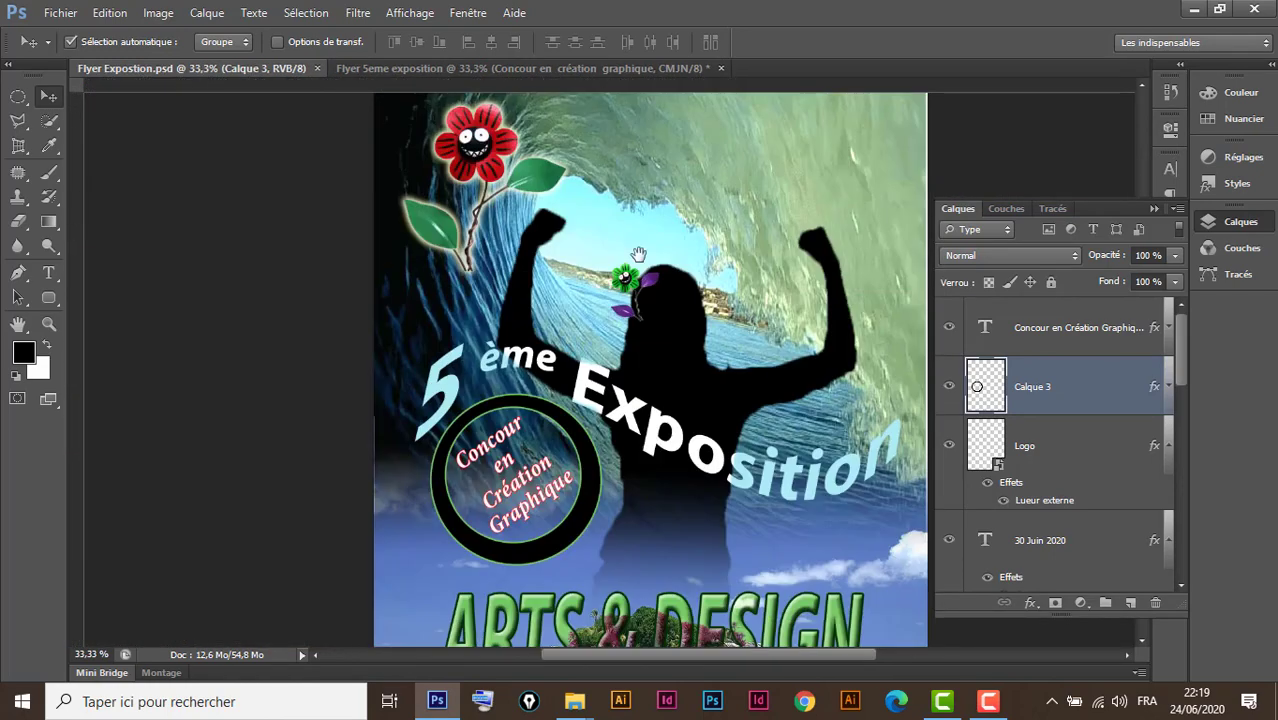
scroll(645, 350, "up", 3)
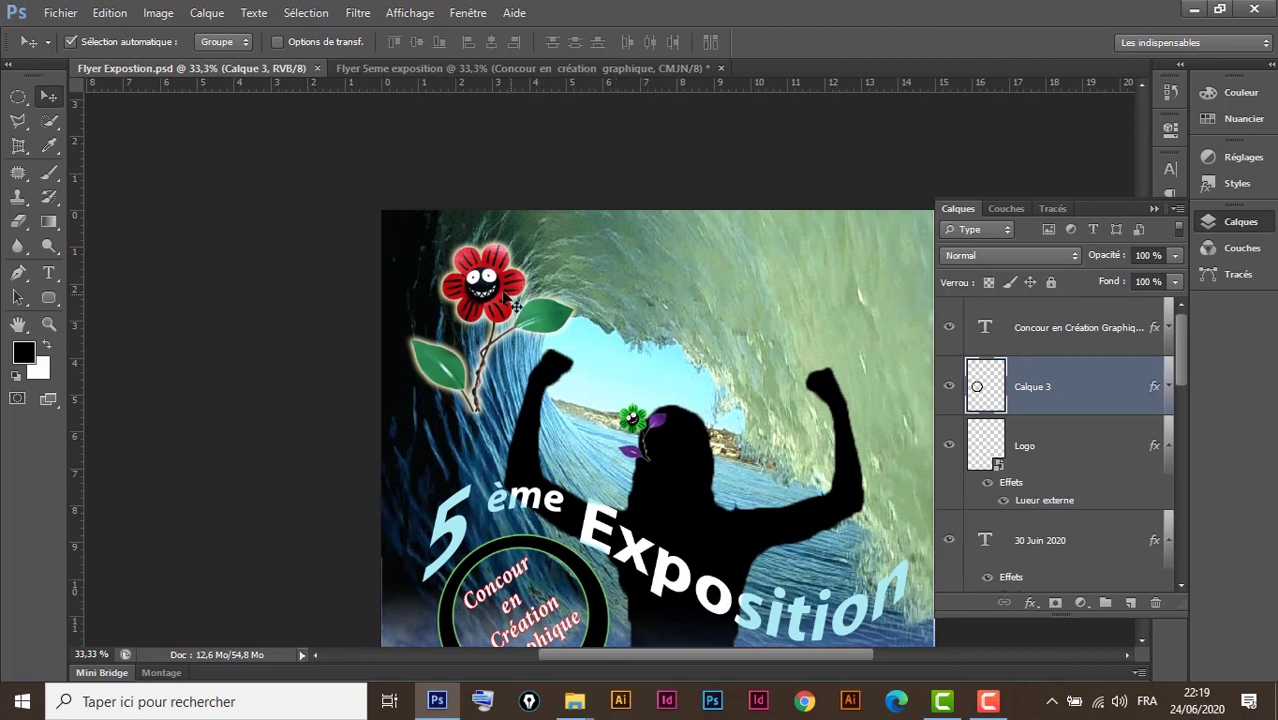
left_click(498, 70)
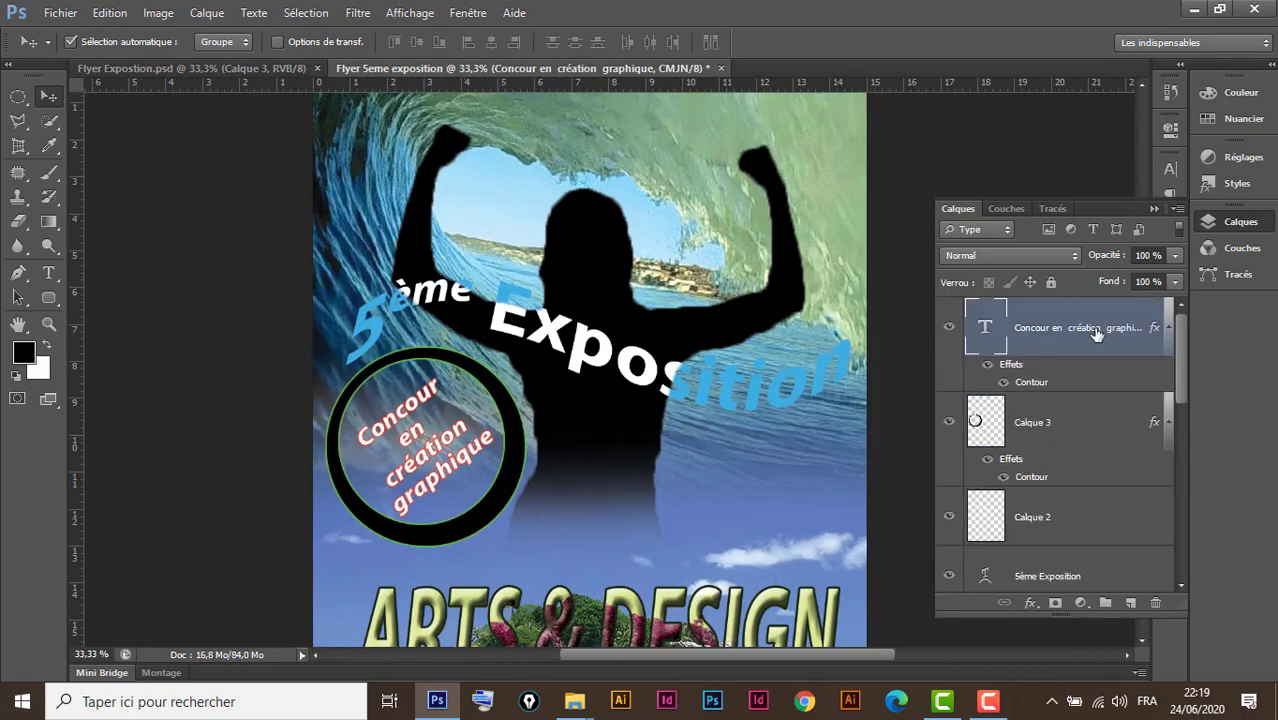
scroll(577, 448, "up", 1)
scroll(577, 448, "up", 1)
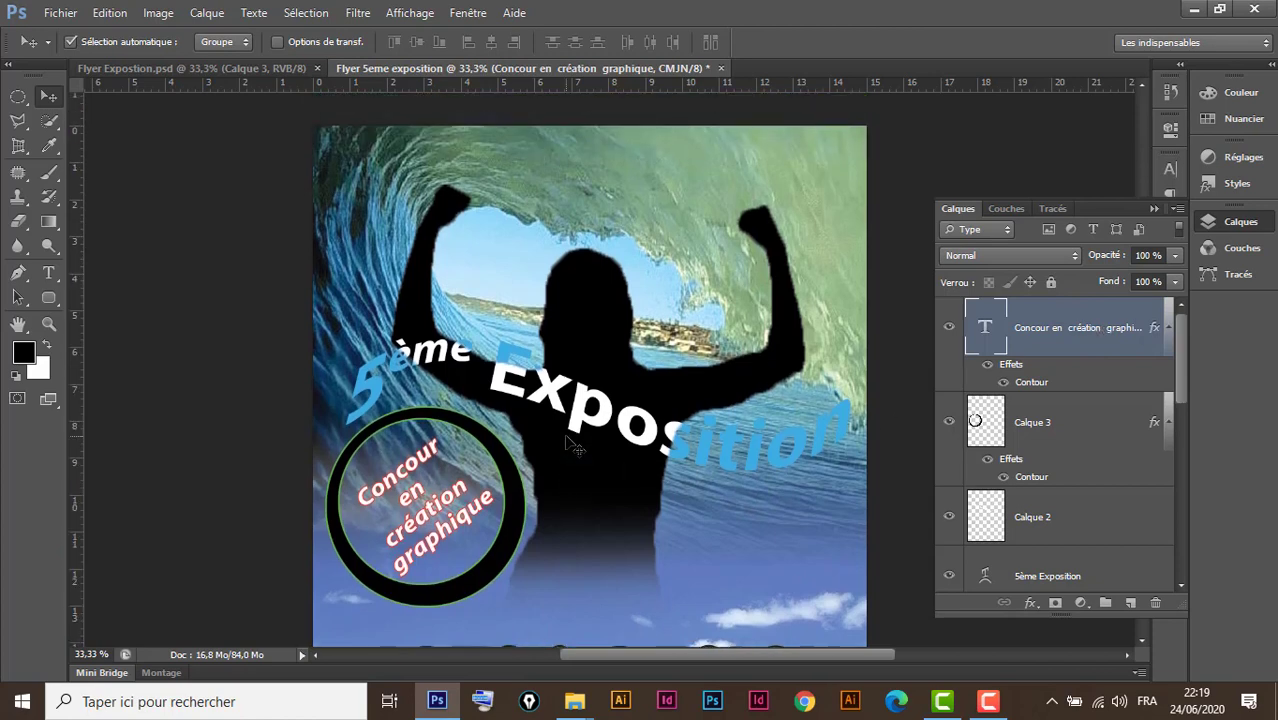
scroll(577, 448, "up", 1)
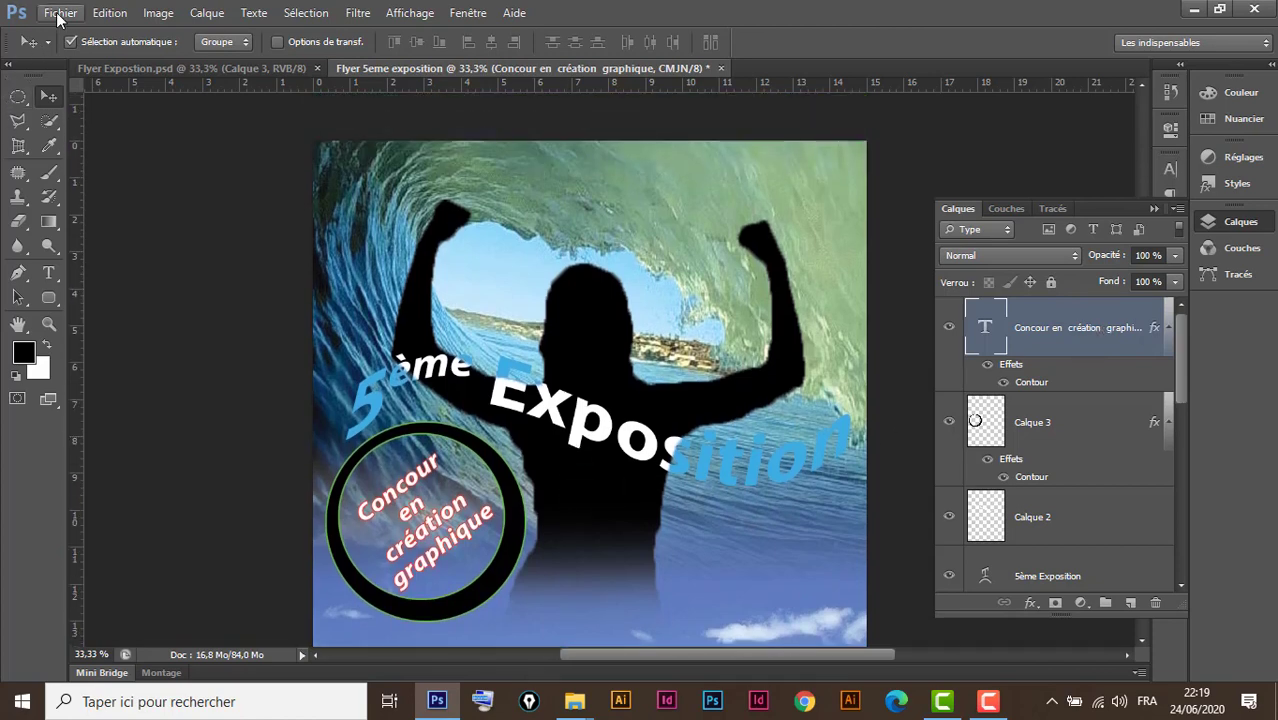
Place the evil-flower image via Fichier > Importer and commit it
left_click(59, 13)
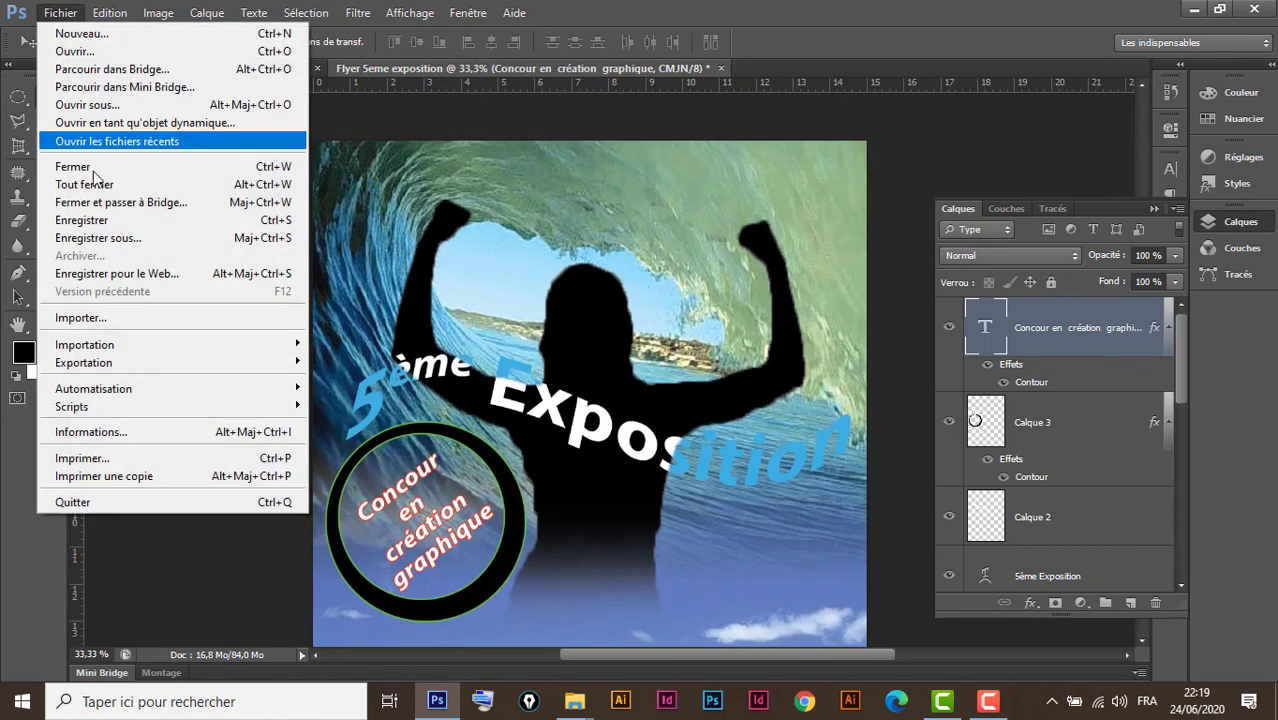
left_click(119, 317)
left_click(222, 160)
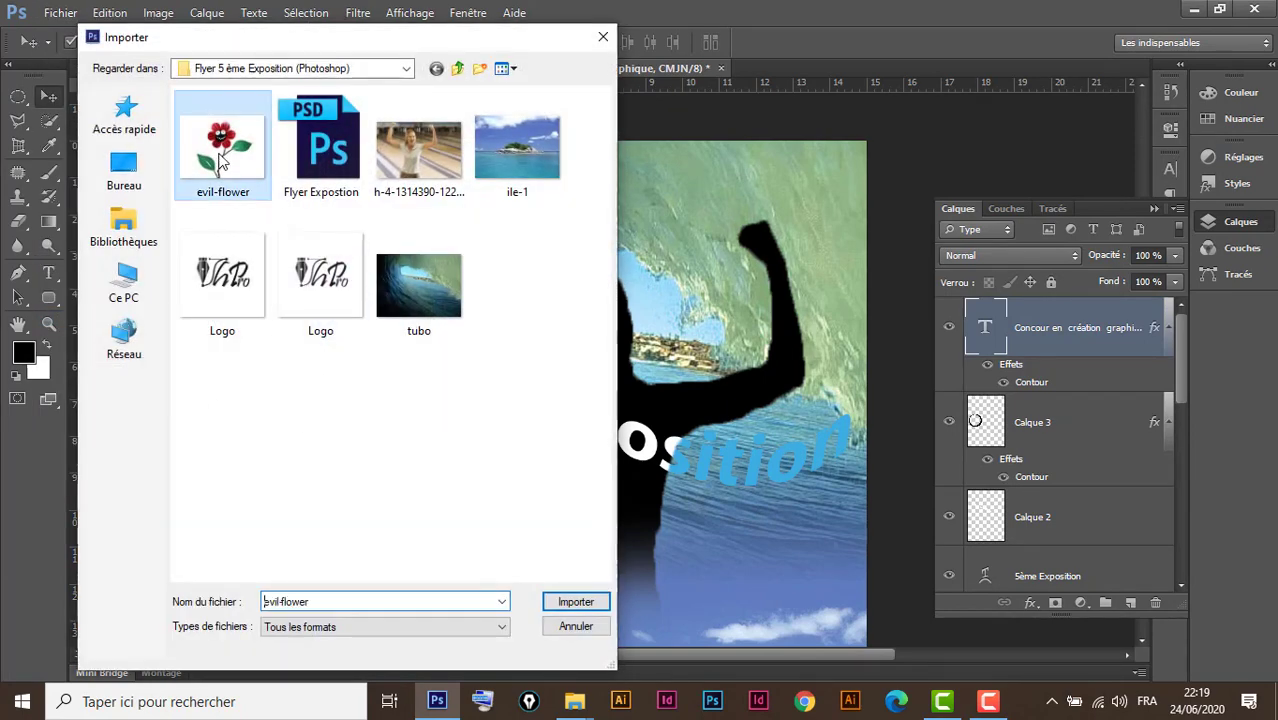
left_click(576, 602)
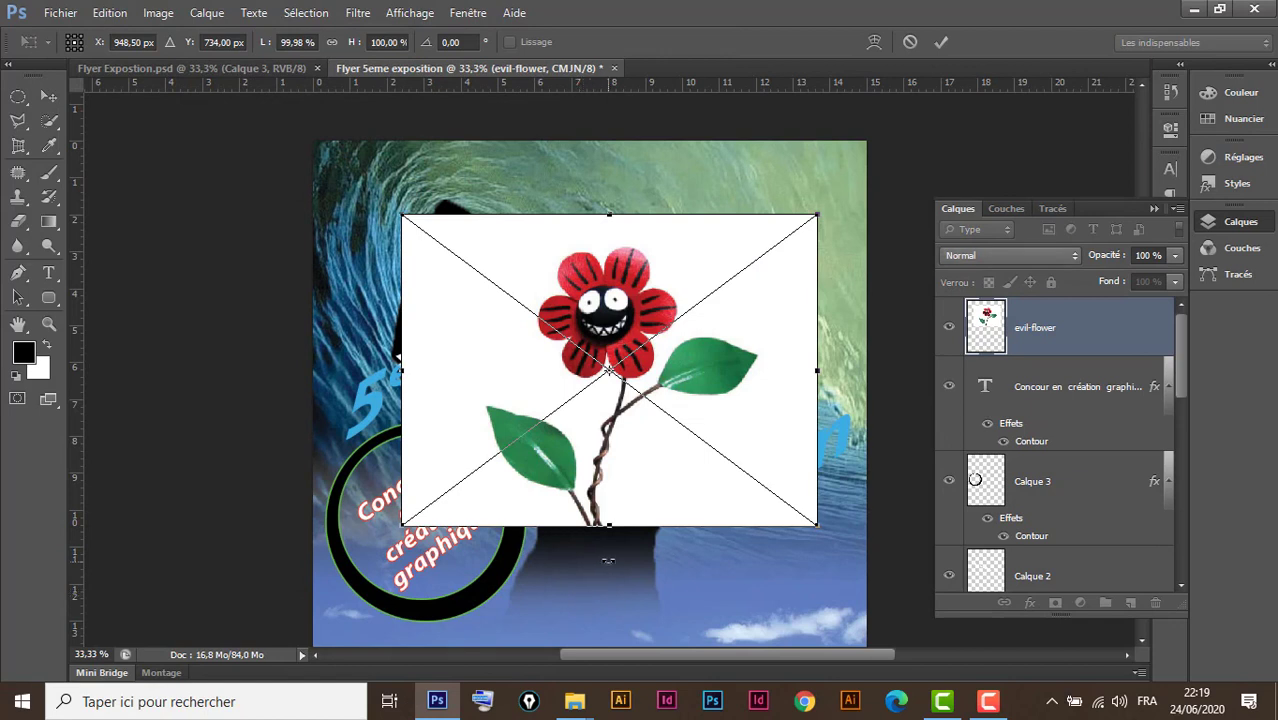
key("Return")
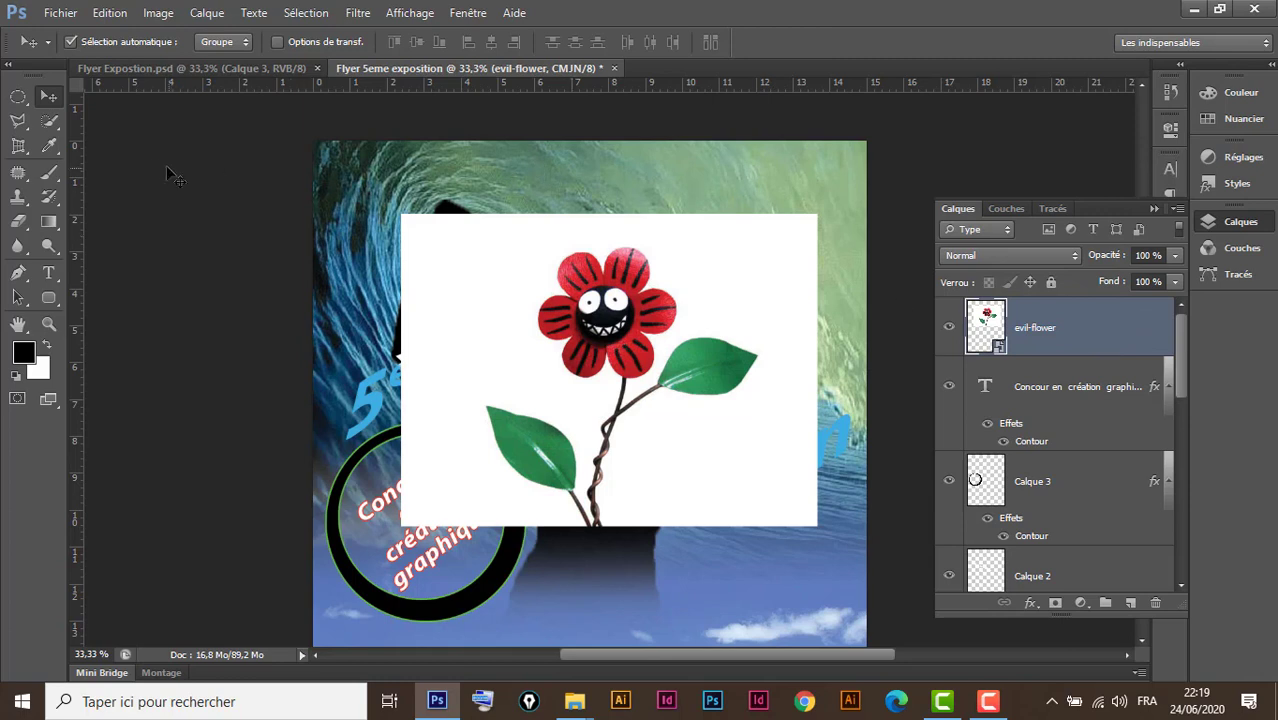
Magic-wand the flower's white background; deleting fails on the smart object, so deselect
left_click(49, 121)
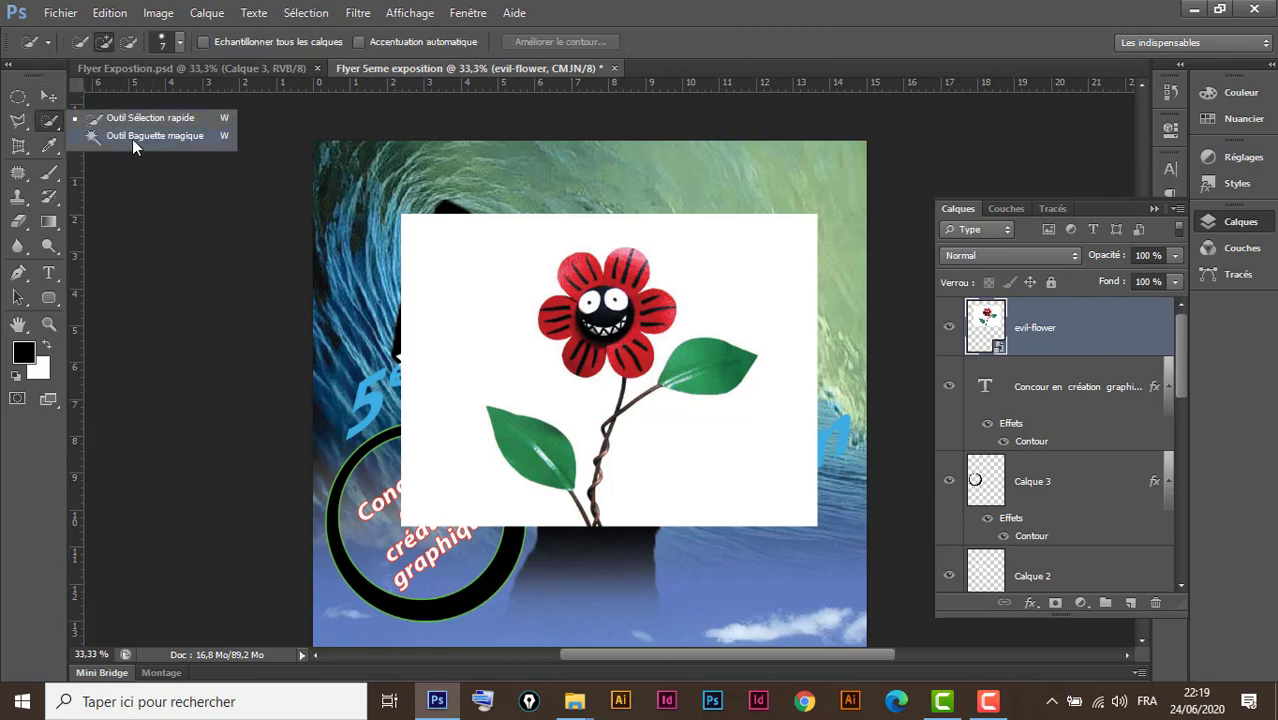
left_click(133, 141)
left_click(477, 253)
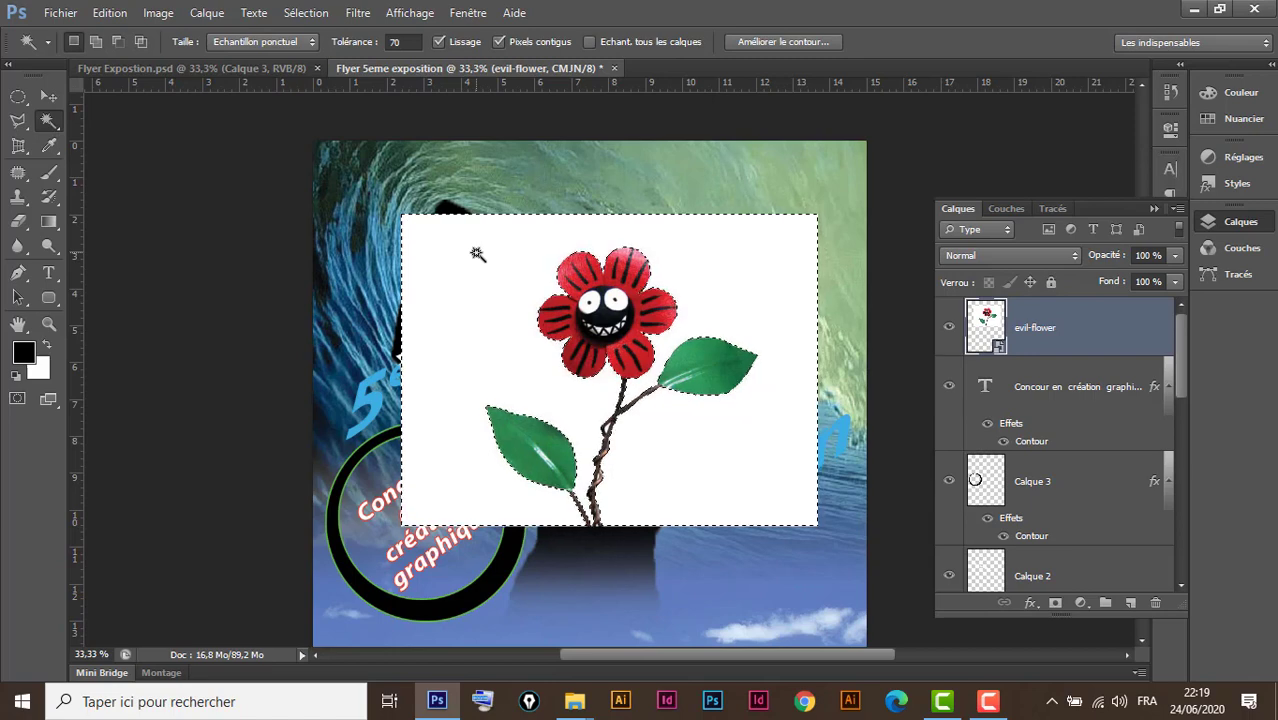
key("Delete")
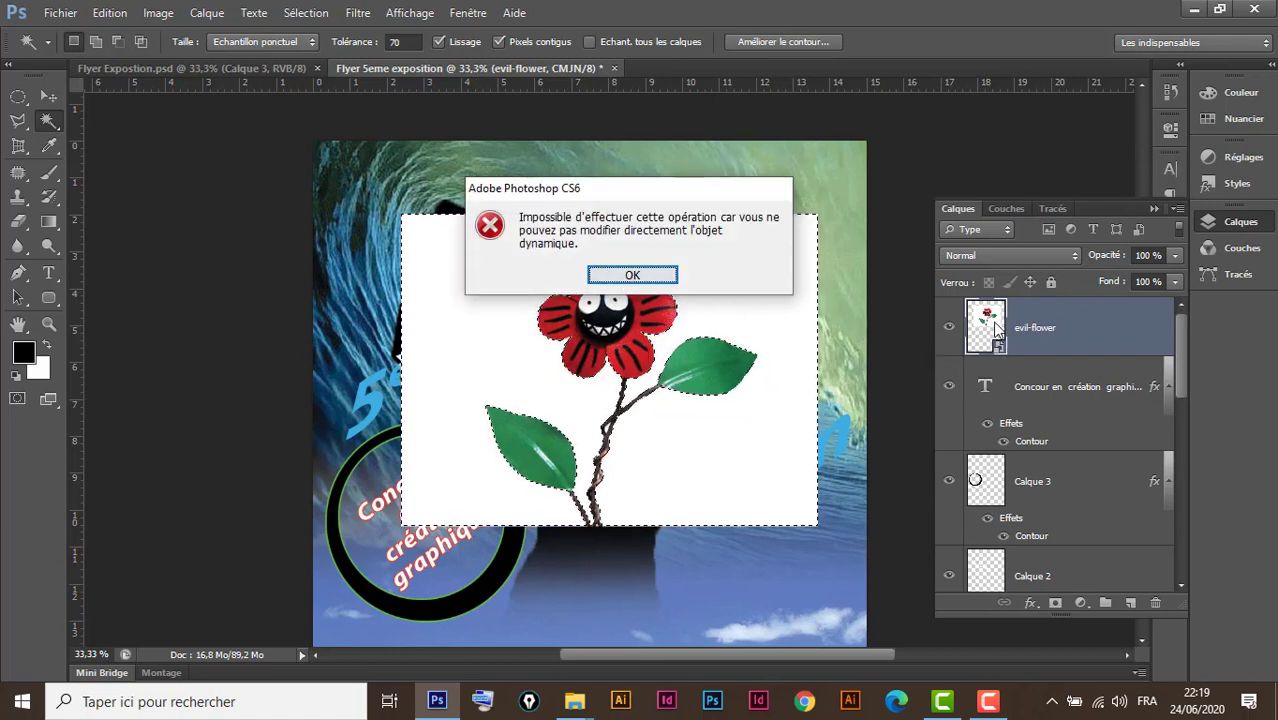
left_click(636, 274)
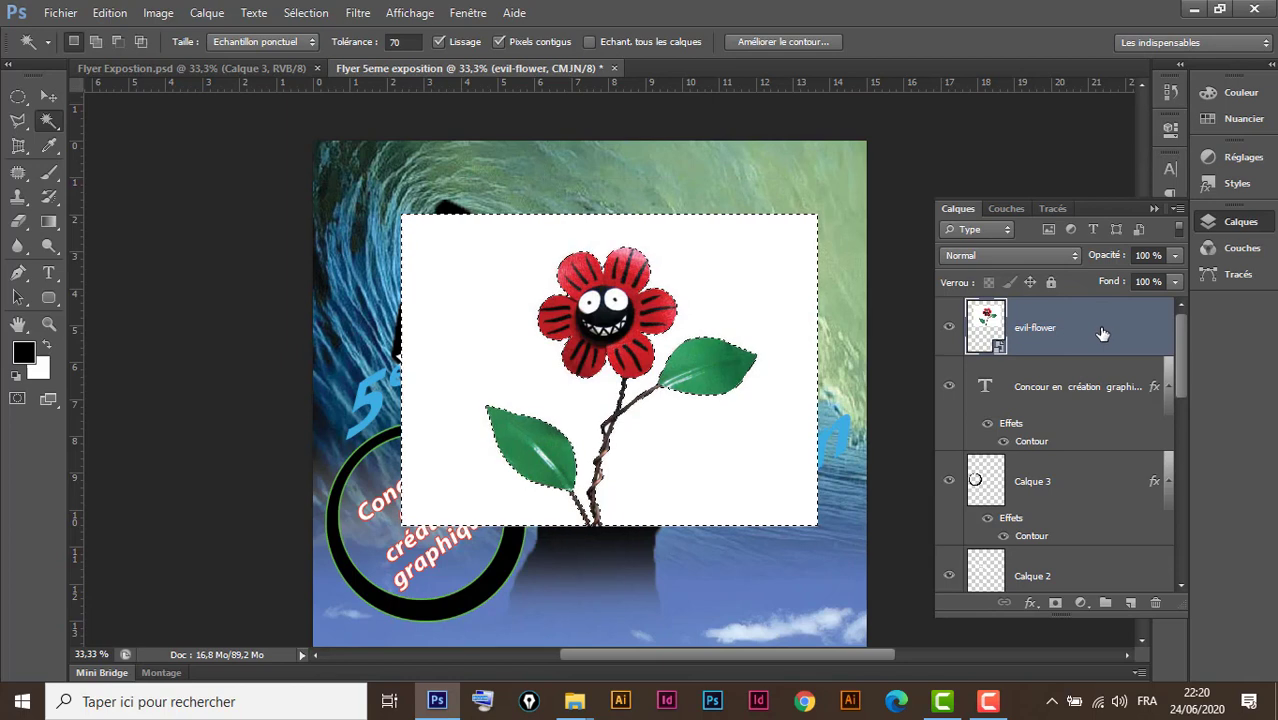
key("ctrl+d")
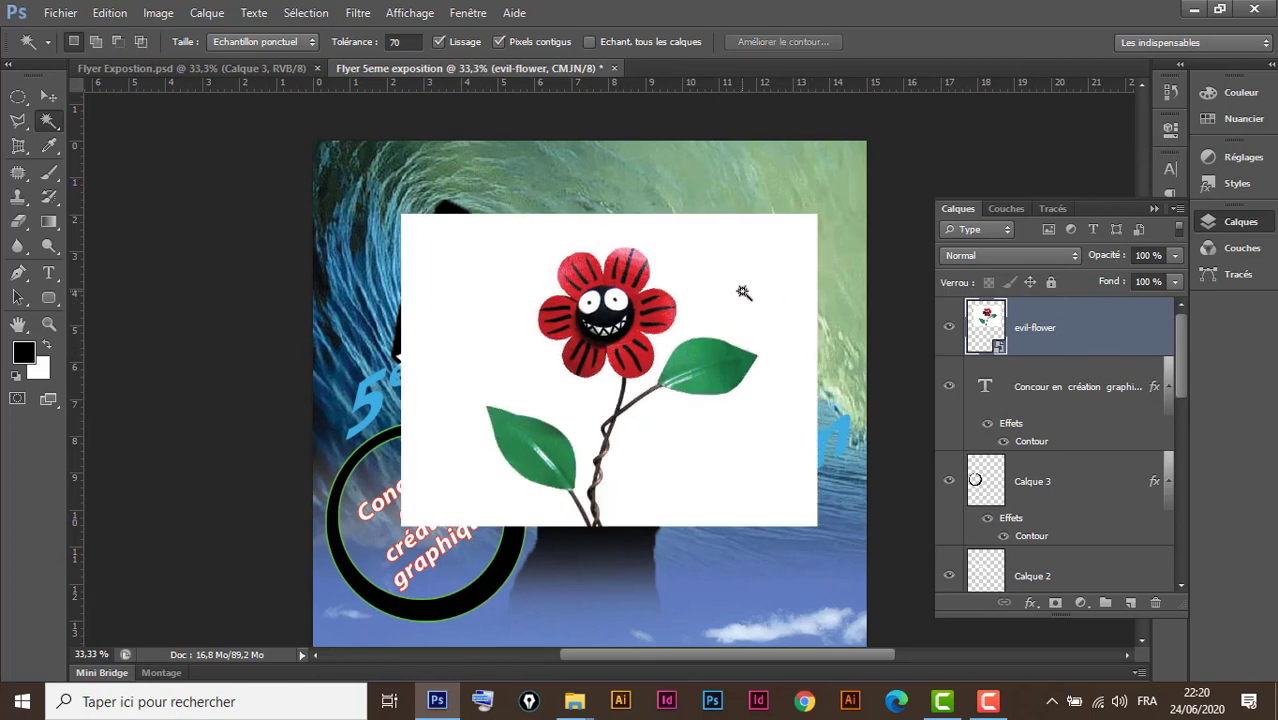
Rasterize the evil-flower layer (Pixelliser le calque) and delete its white background
right_click(1094, 321)
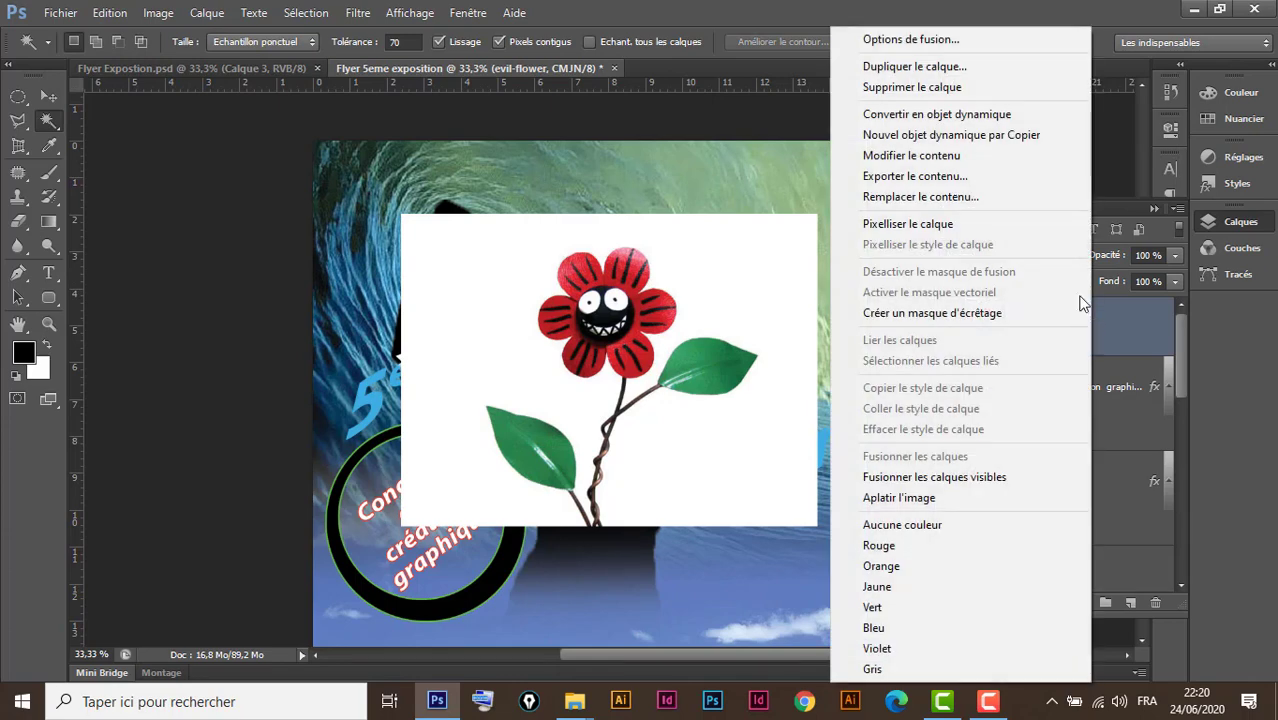
left_click(956, 225)
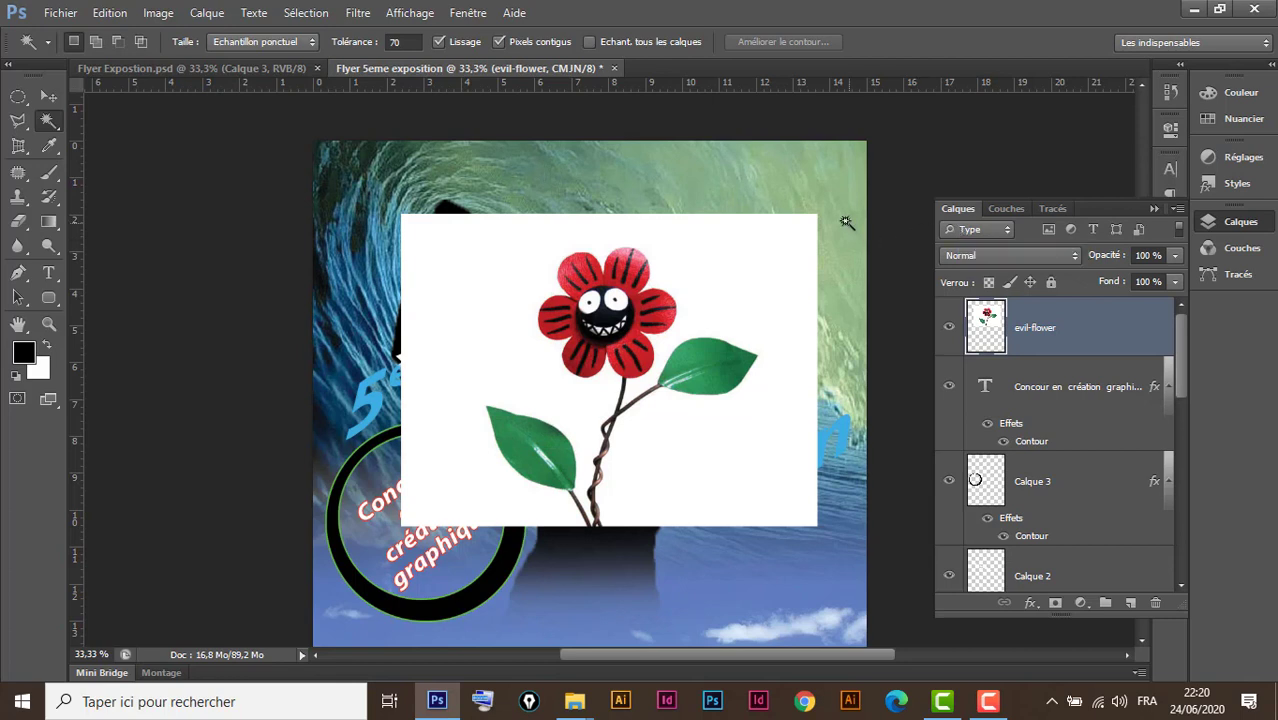
left_click(765, 262)
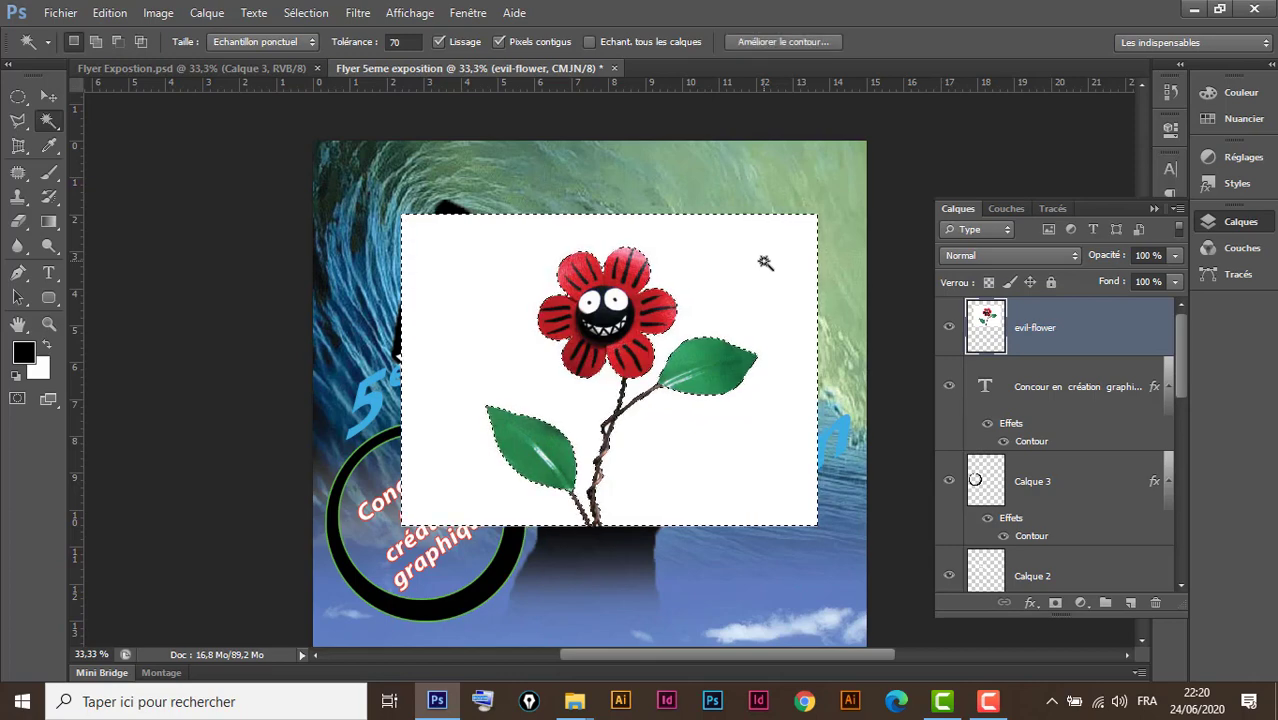
key("Delete")
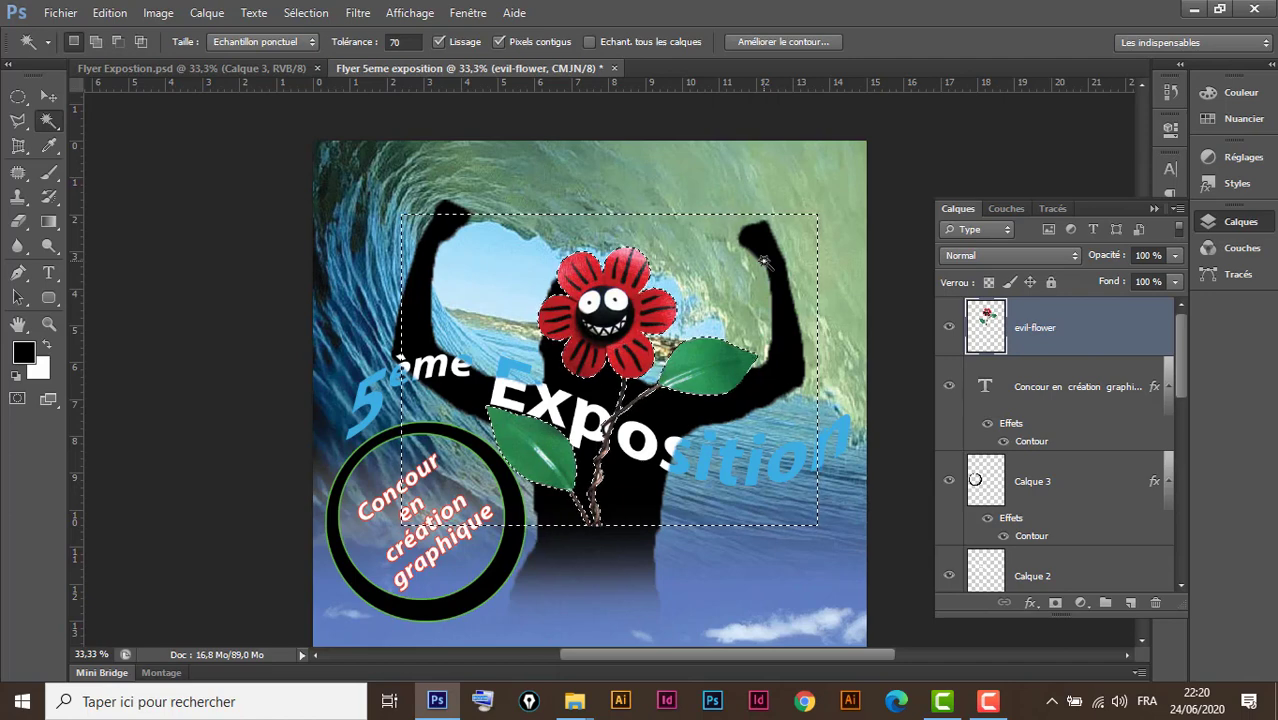
key("ctrl+d")
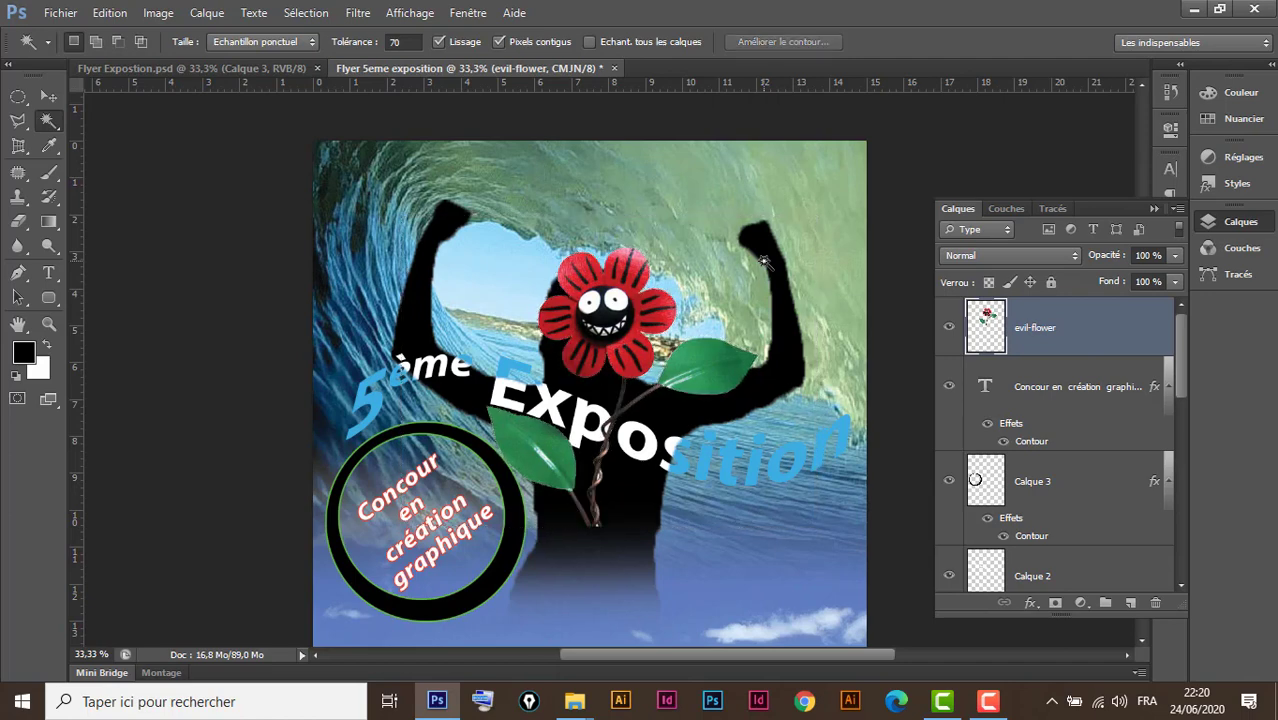
left_click(44, 97)
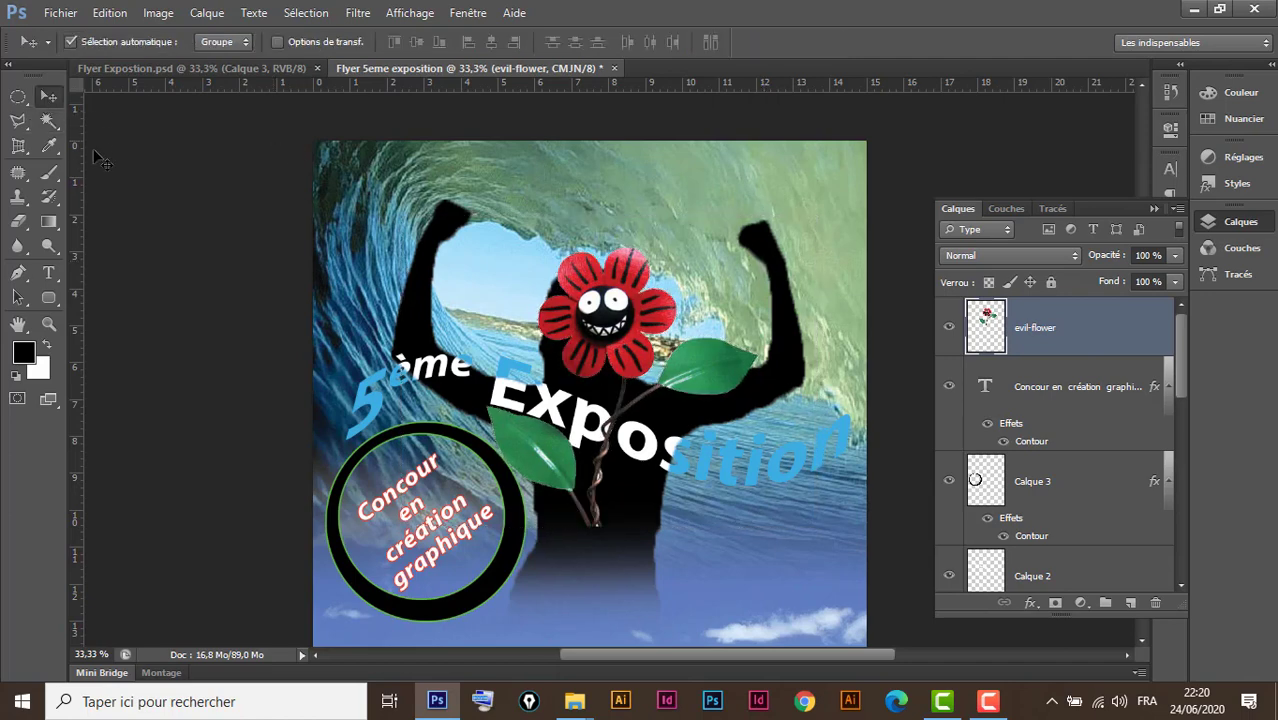
Shrink the flower to about 38% and move it toward the top-left corner
key("ctrl+t")
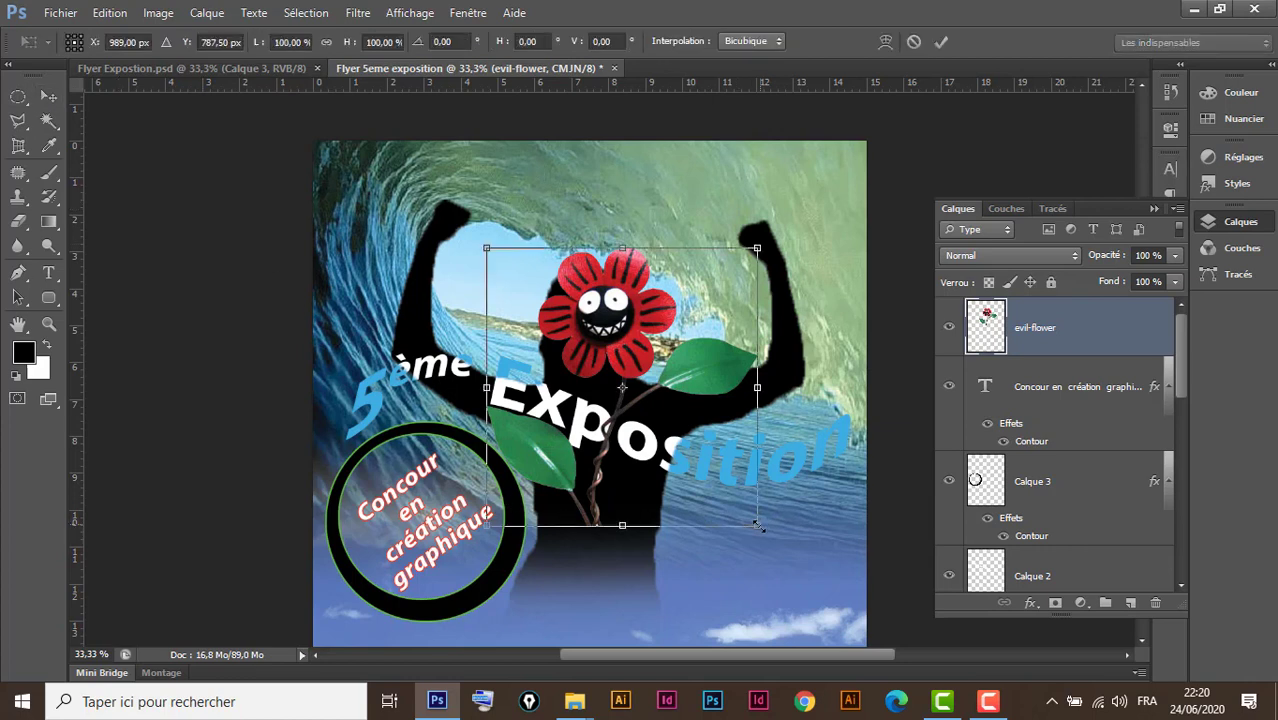
left_click_drag(708, 462, 591, 353)
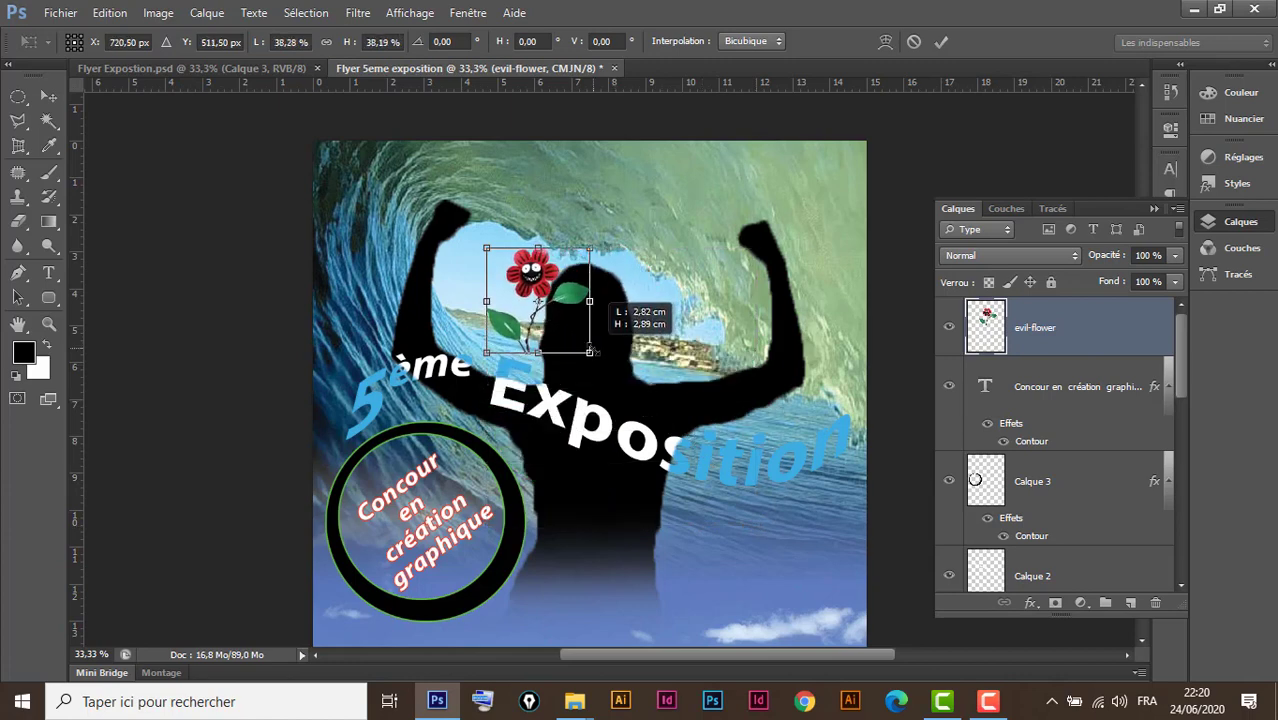
left_click_drag(554, 291, 395, 212)
key("Return")
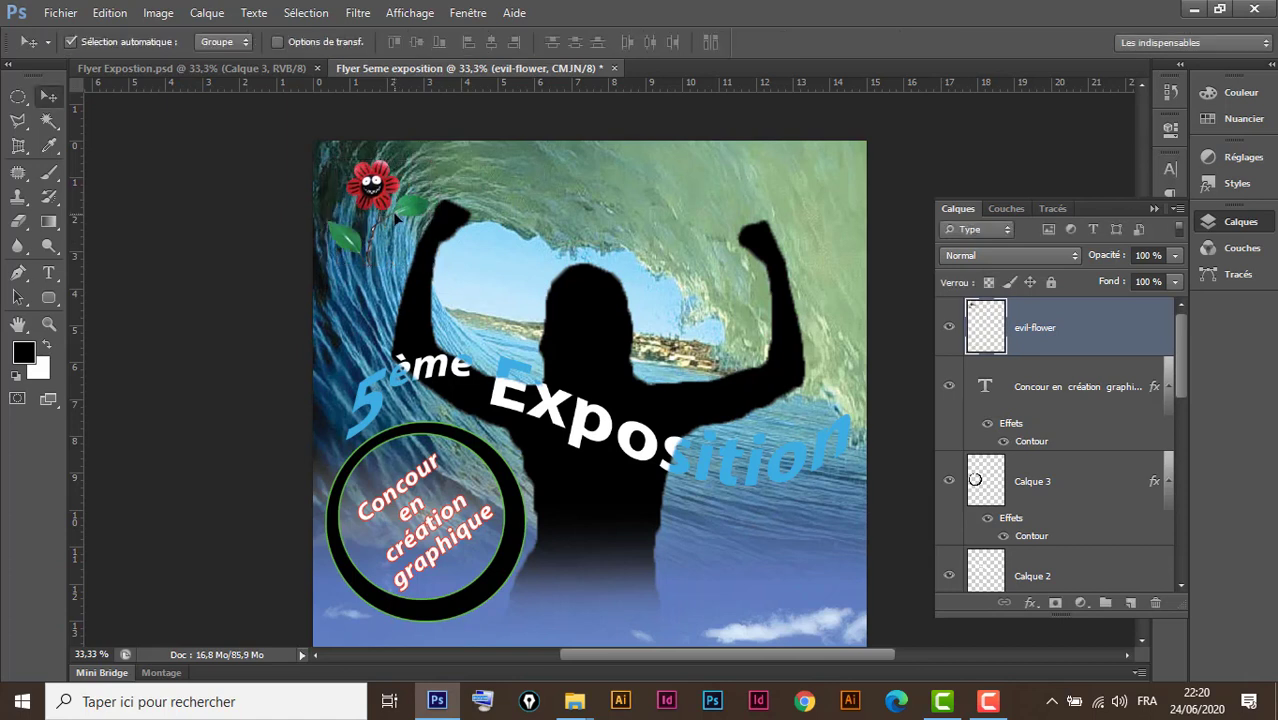
Enlarge the flower to about 118.6%, tilt it -9°, then show Flyer Expostion.psd
key("ctrl+t")
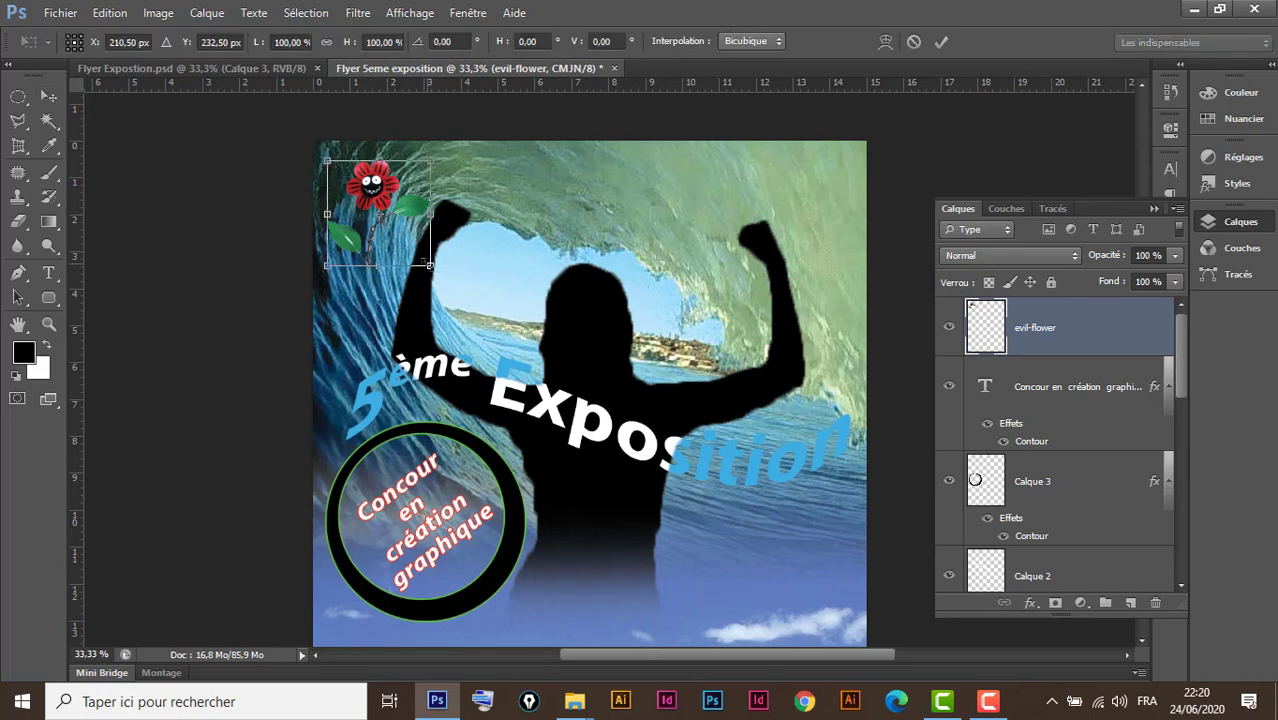
left_click_drag(429, 265, 449, 286)
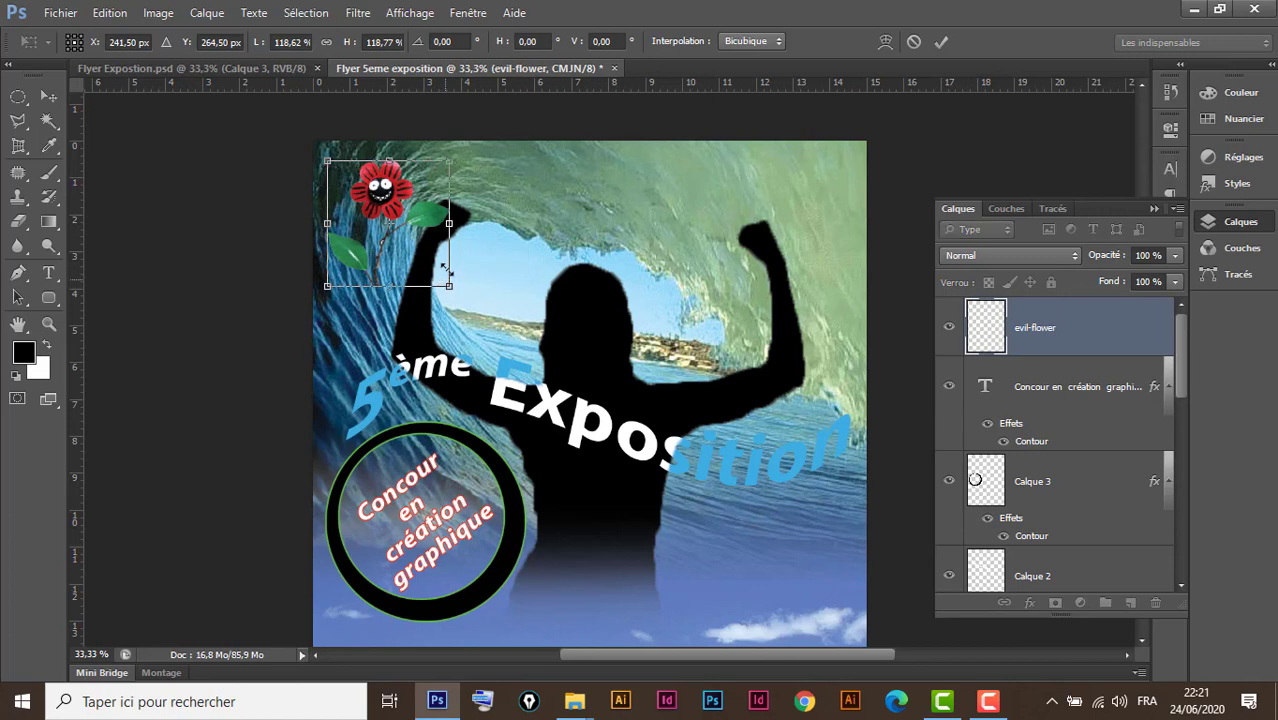
left_click_drag(469, 157, 460, 143)
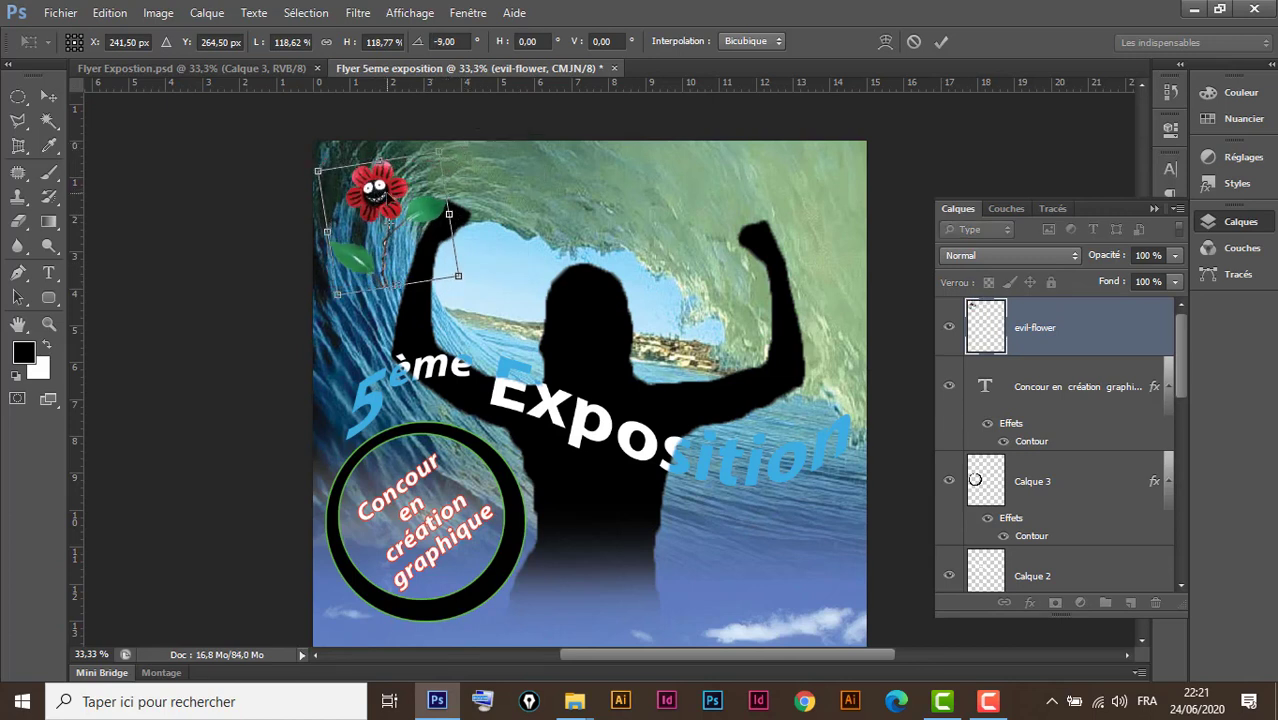
left_click_drag(389, 202, 392, 206)
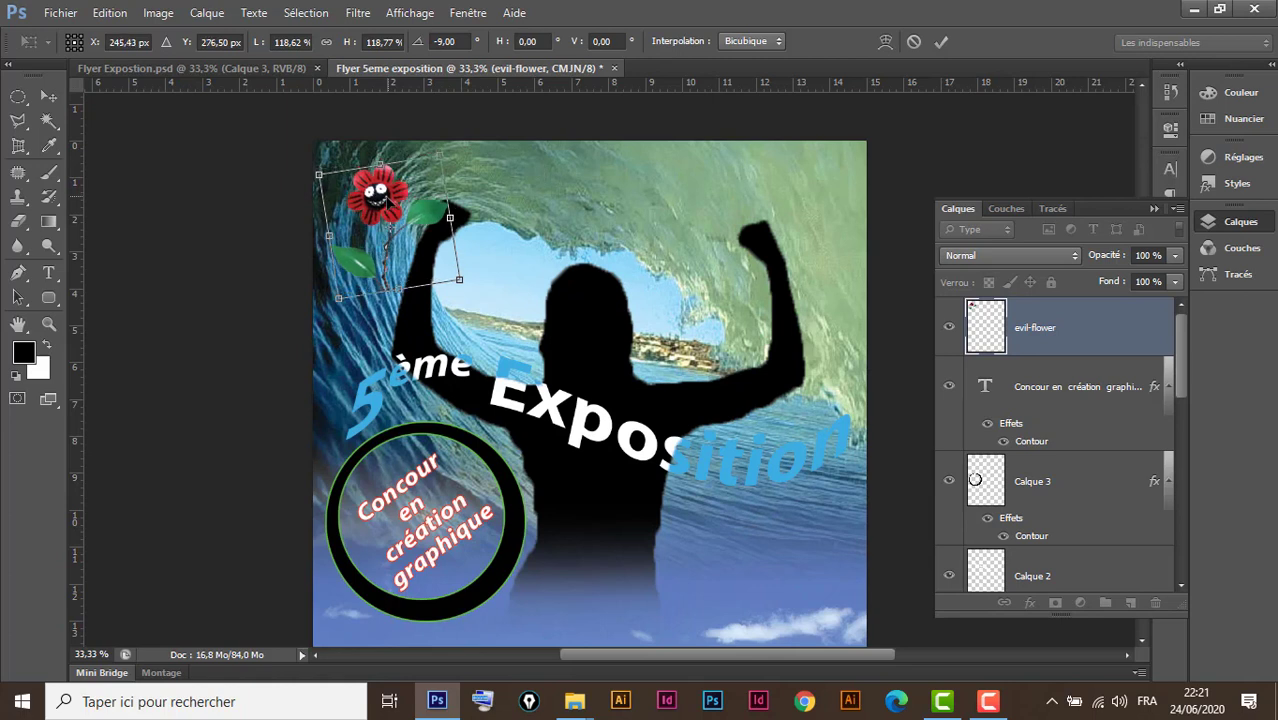
key("Return")
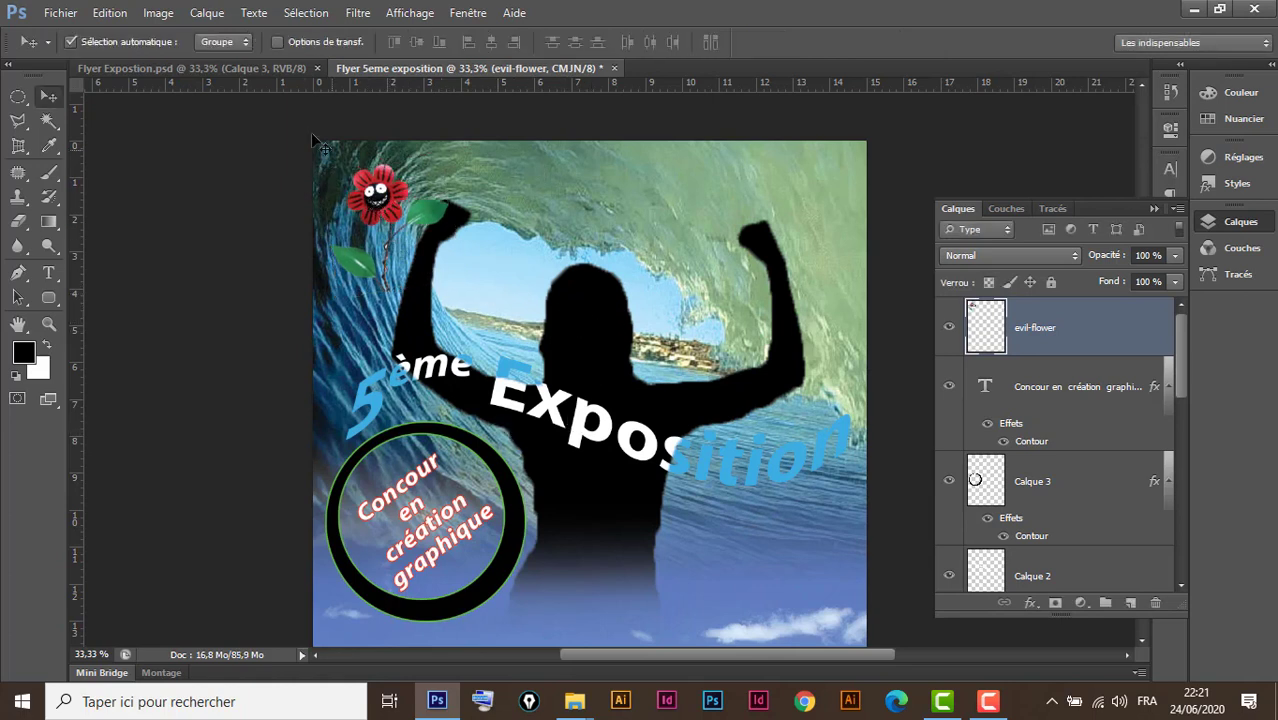
left_click(258, 70)
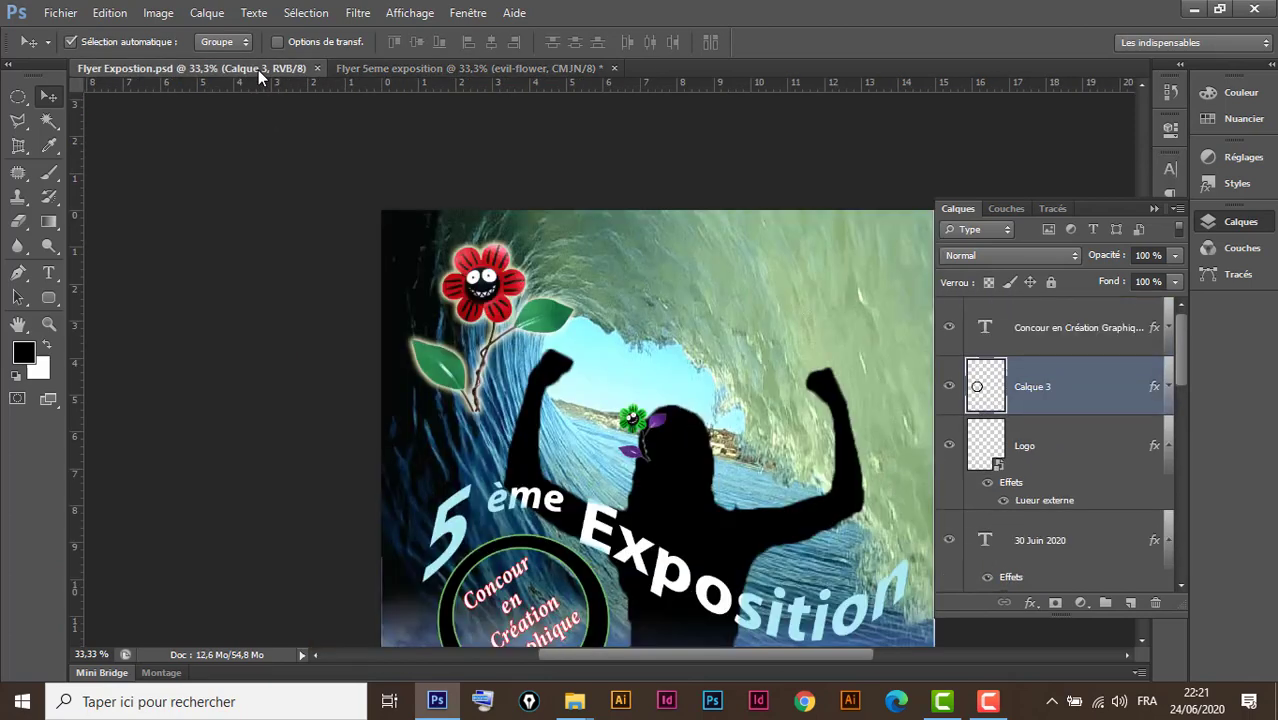
Duplicate the red flower, scale it to about 61%, tilt it about -23°, and place it beside the head
left_click(461, 75)
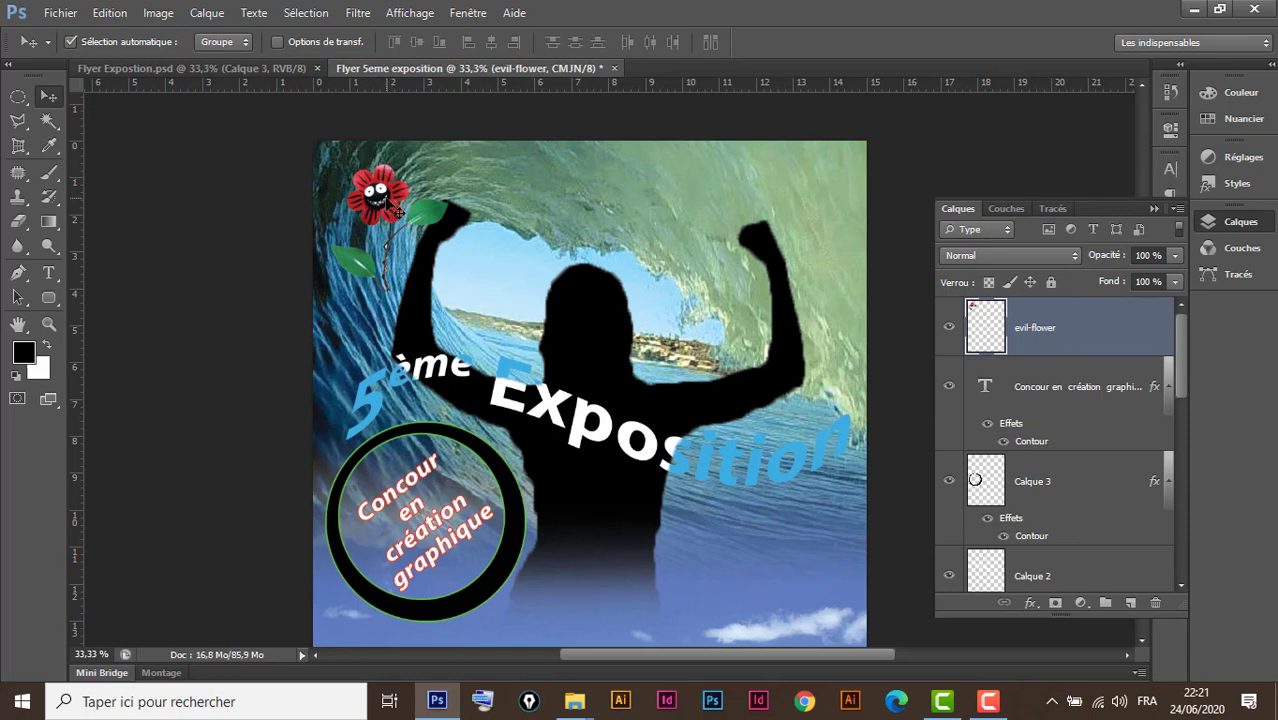
left_click_drag(392, 203, 567, 260)
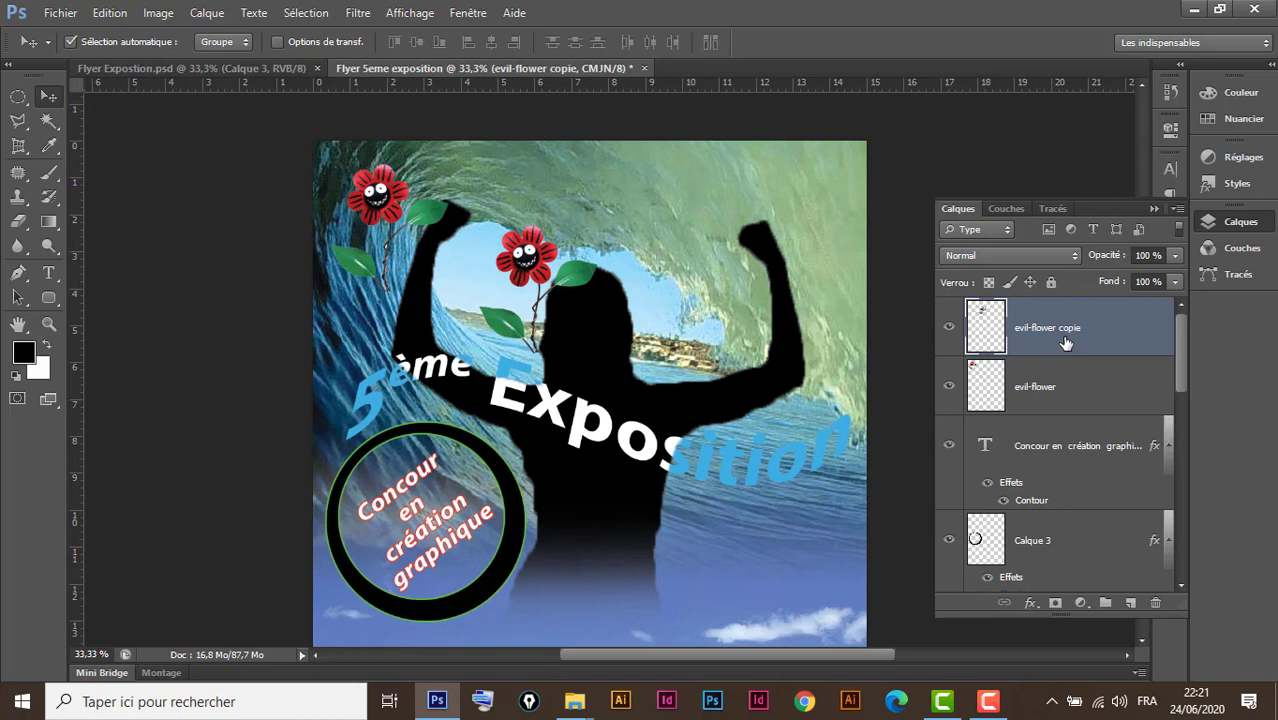
key("ctrl+t")
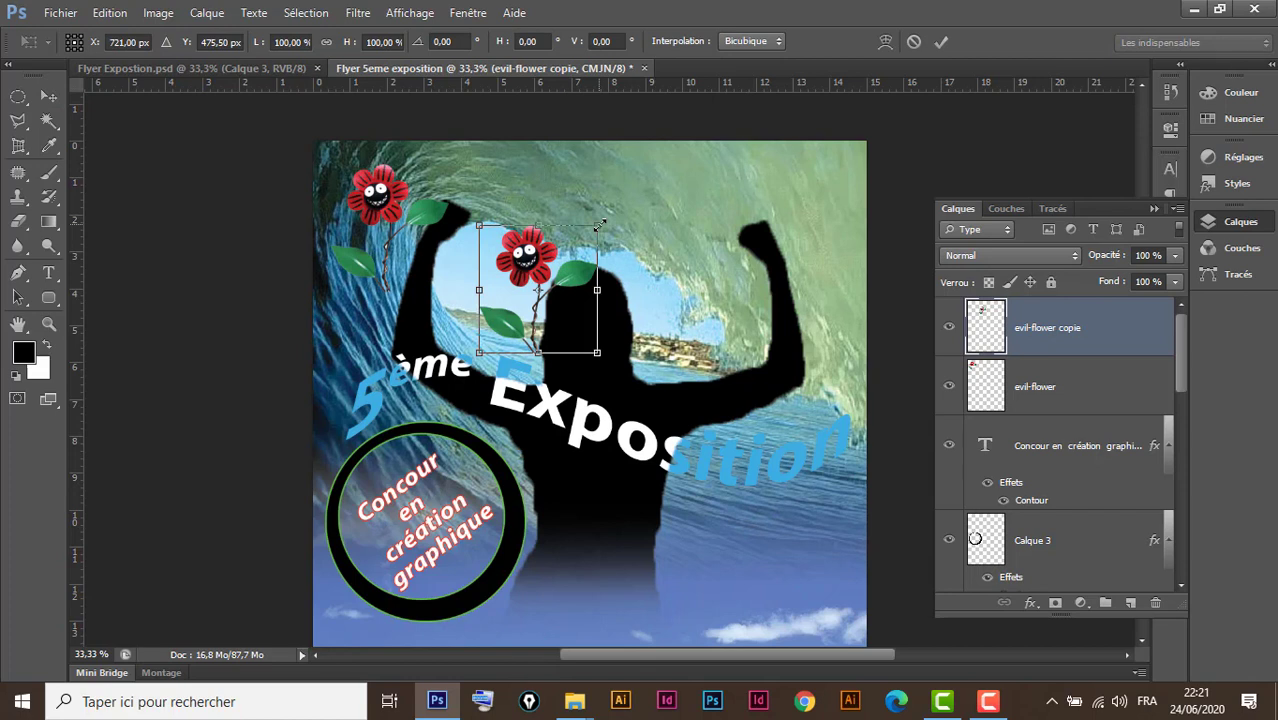
left_click_drag(596, 231, 562, 283)
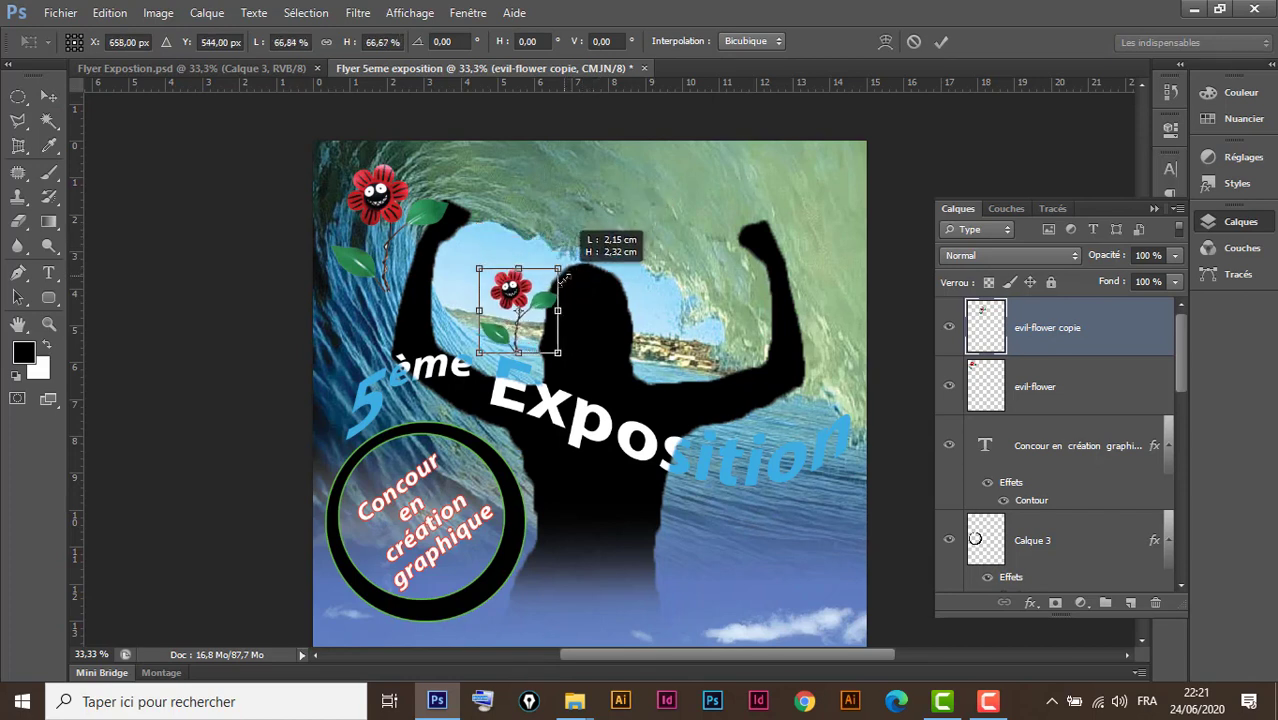
left_click_drag(560, 265, 541, 242)
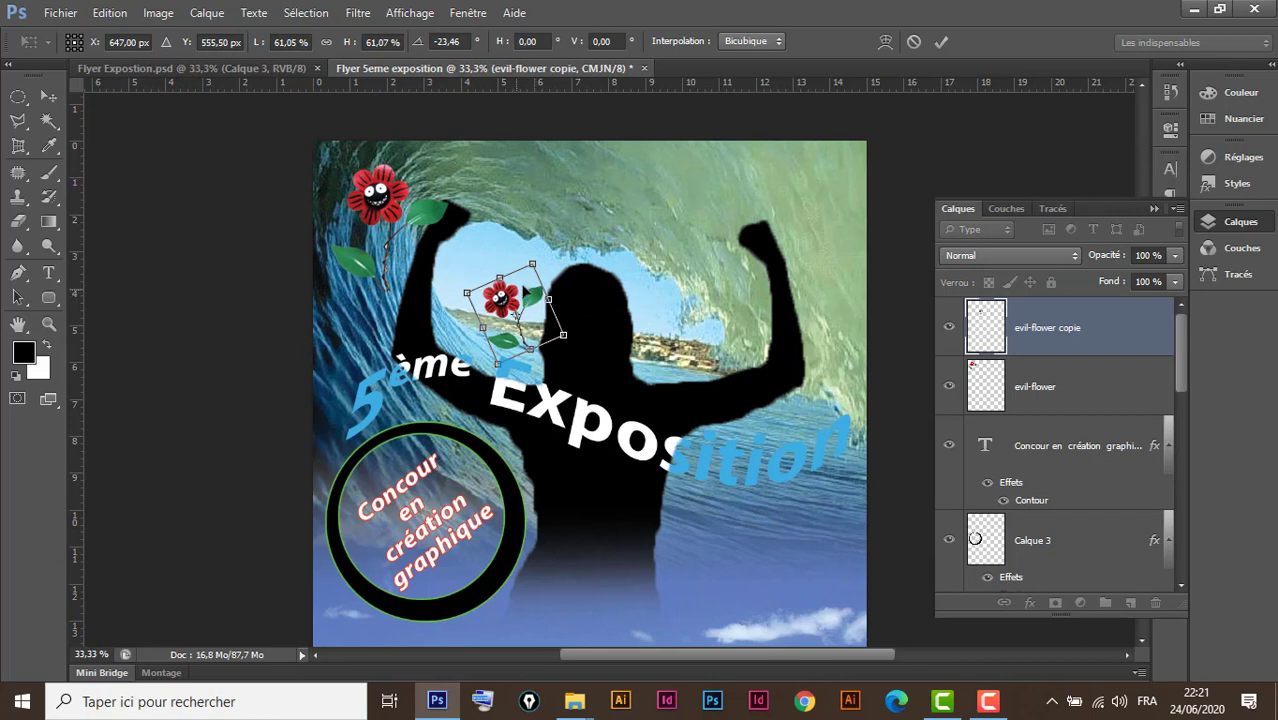
left_click_drag(523, 295, 554, 250)
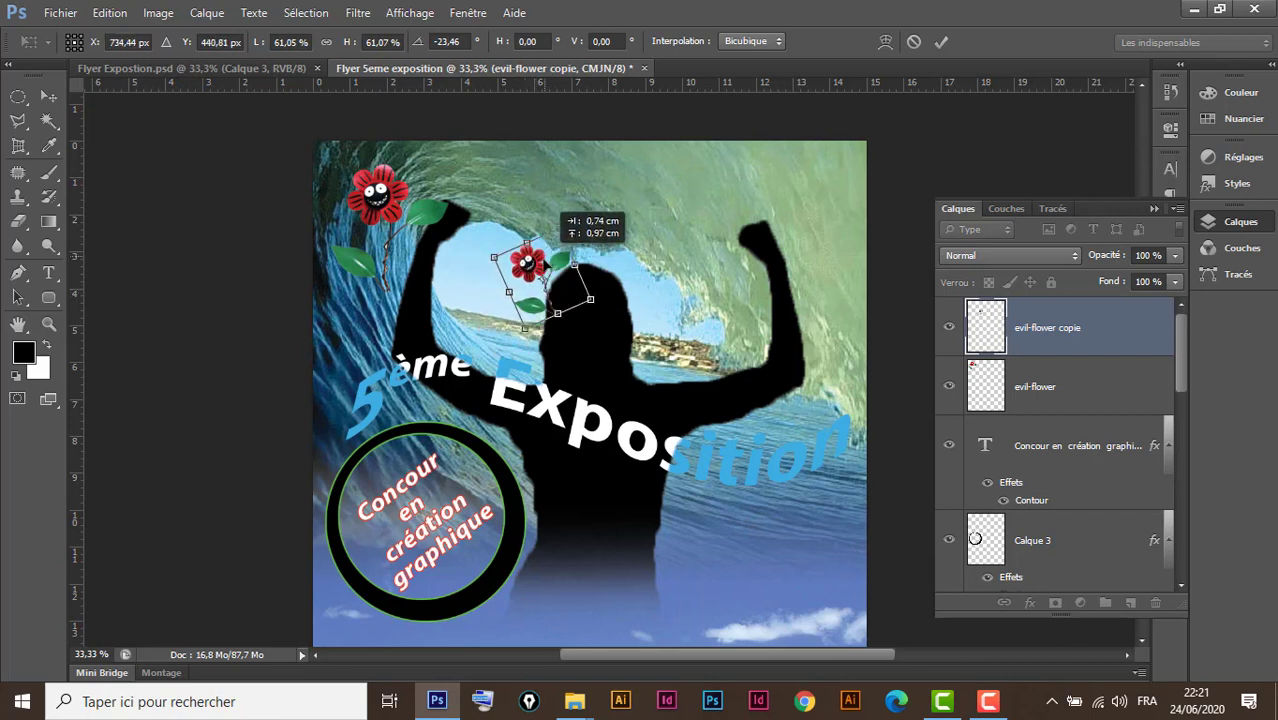
key("Return")
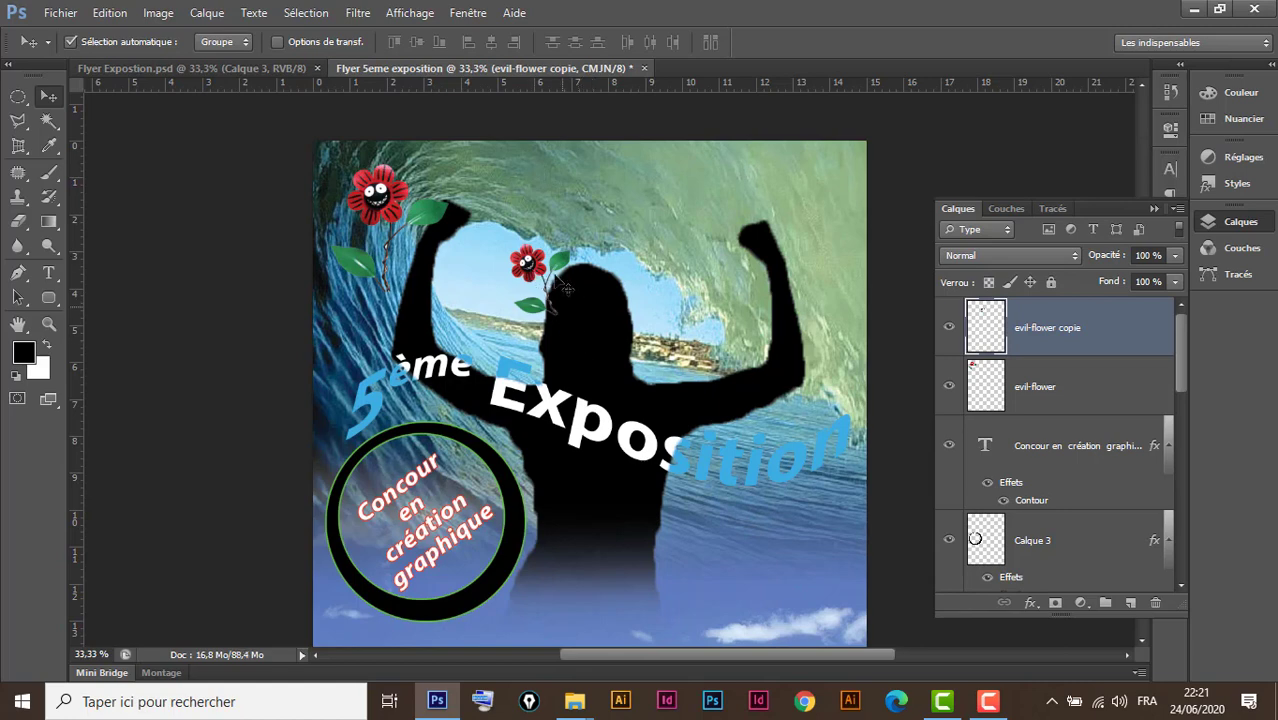
Add a Hue/Saturation adjustment layer with Hue set to +158
left_click(1080, 602)
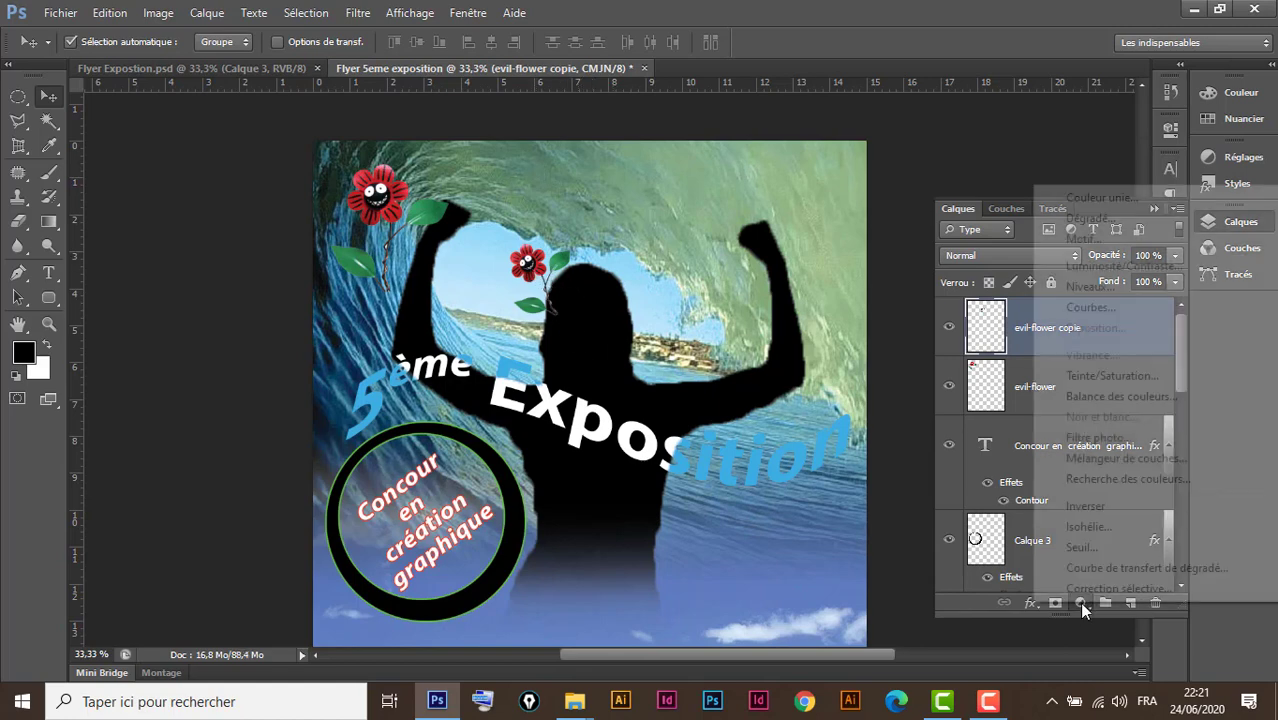
left_click(1141, 377)
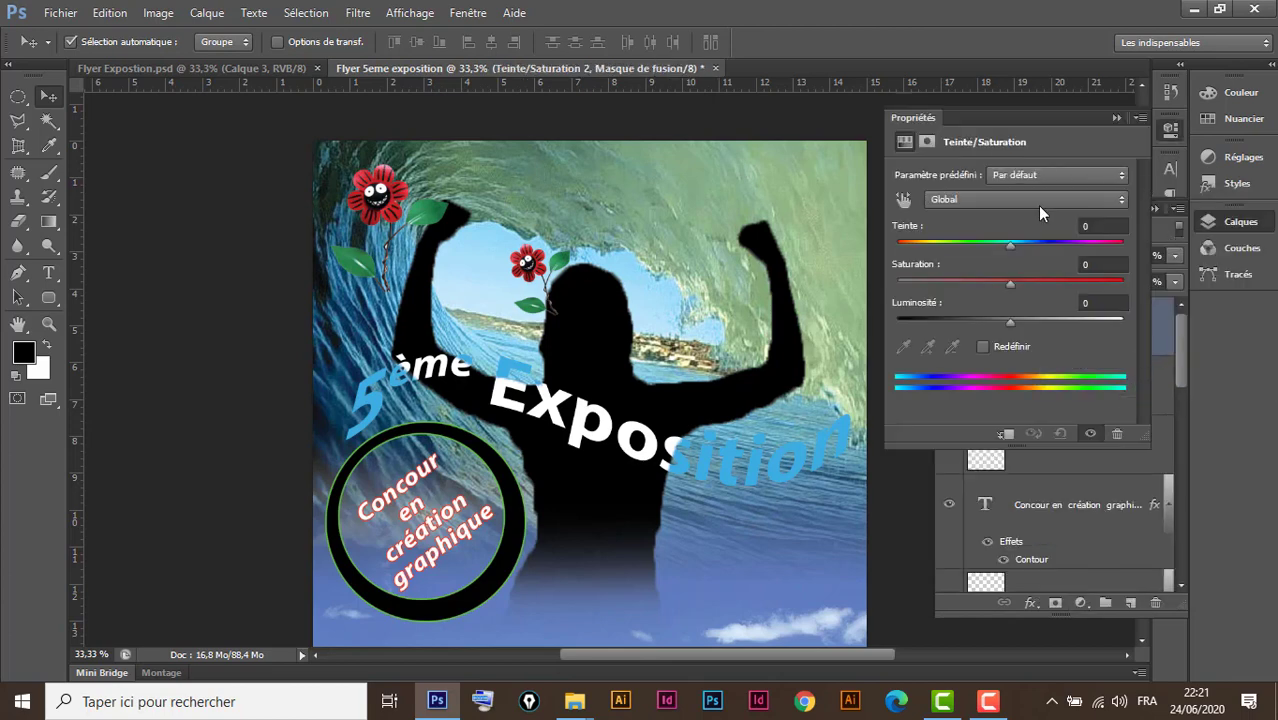
left_click_drag(1012, 247, 1113, 252)
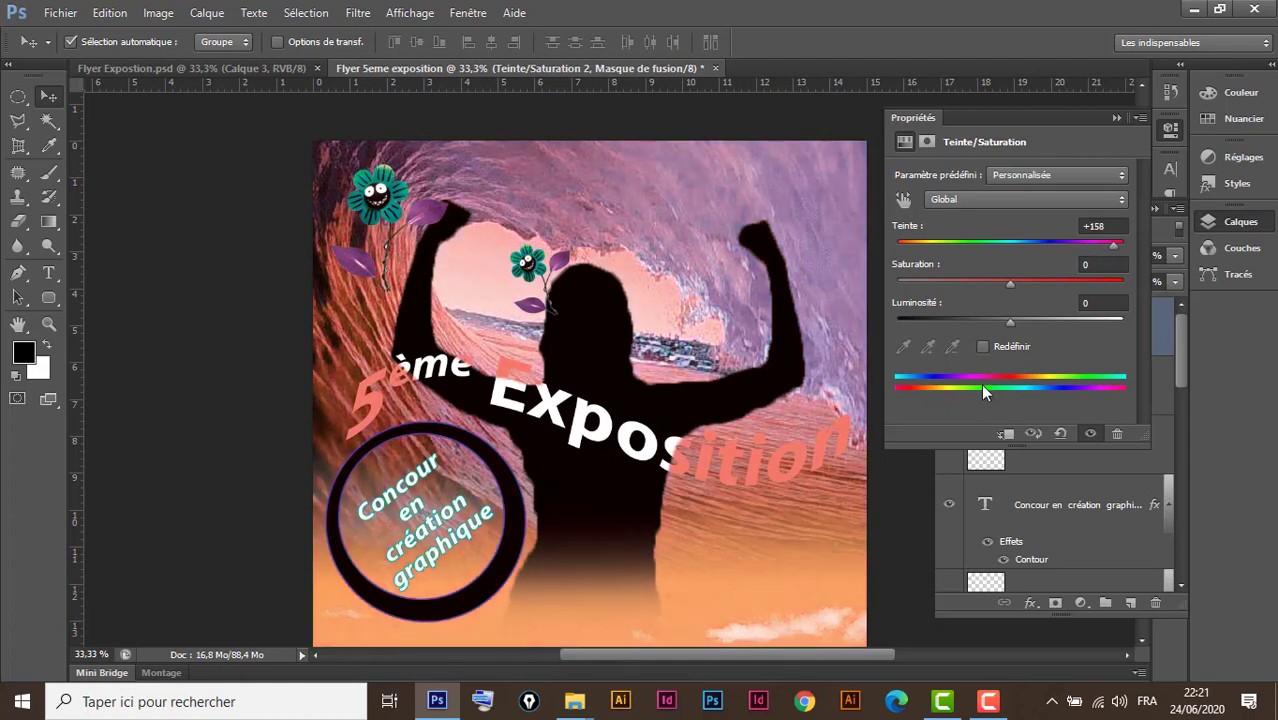
scroll(713, 423, "down", 2)
scroll(690, 425, "down", 3)
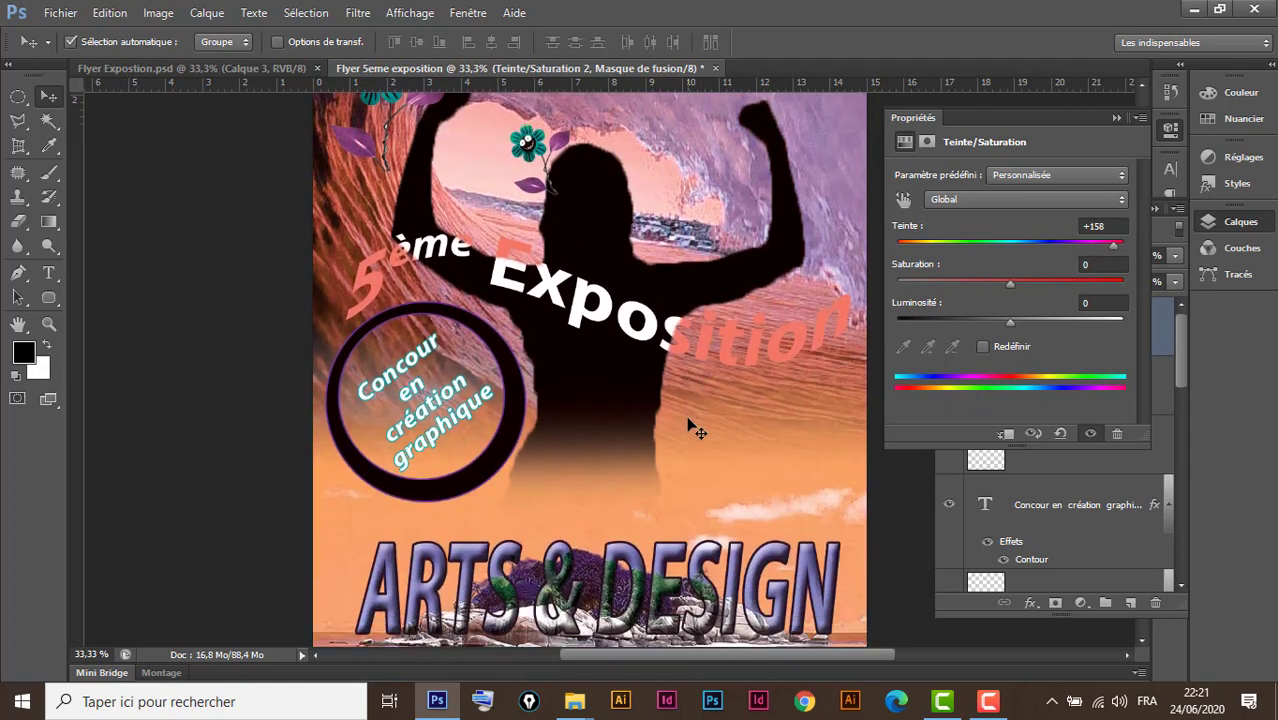
scroll(690, 425, "down", 4)
scroll(650, 418, "up", 2)
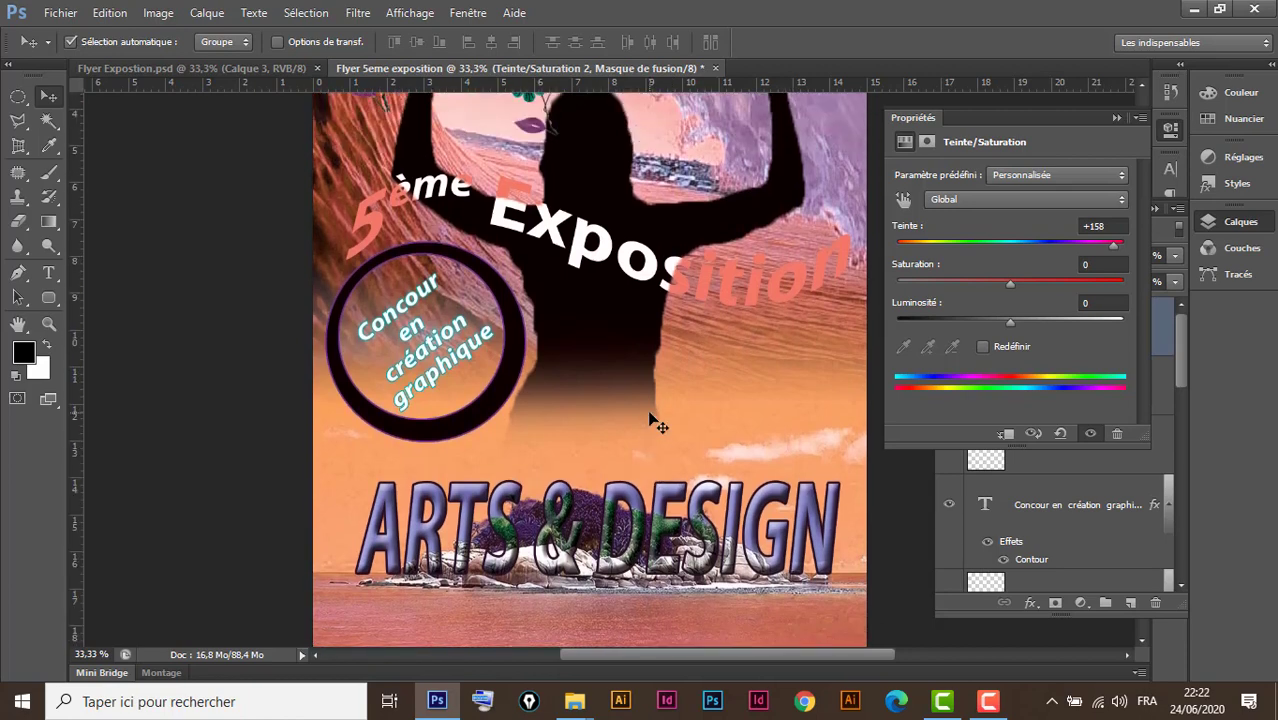
scroll(650, 418, "up", 1)
scroll(650, 418, "up", 2)
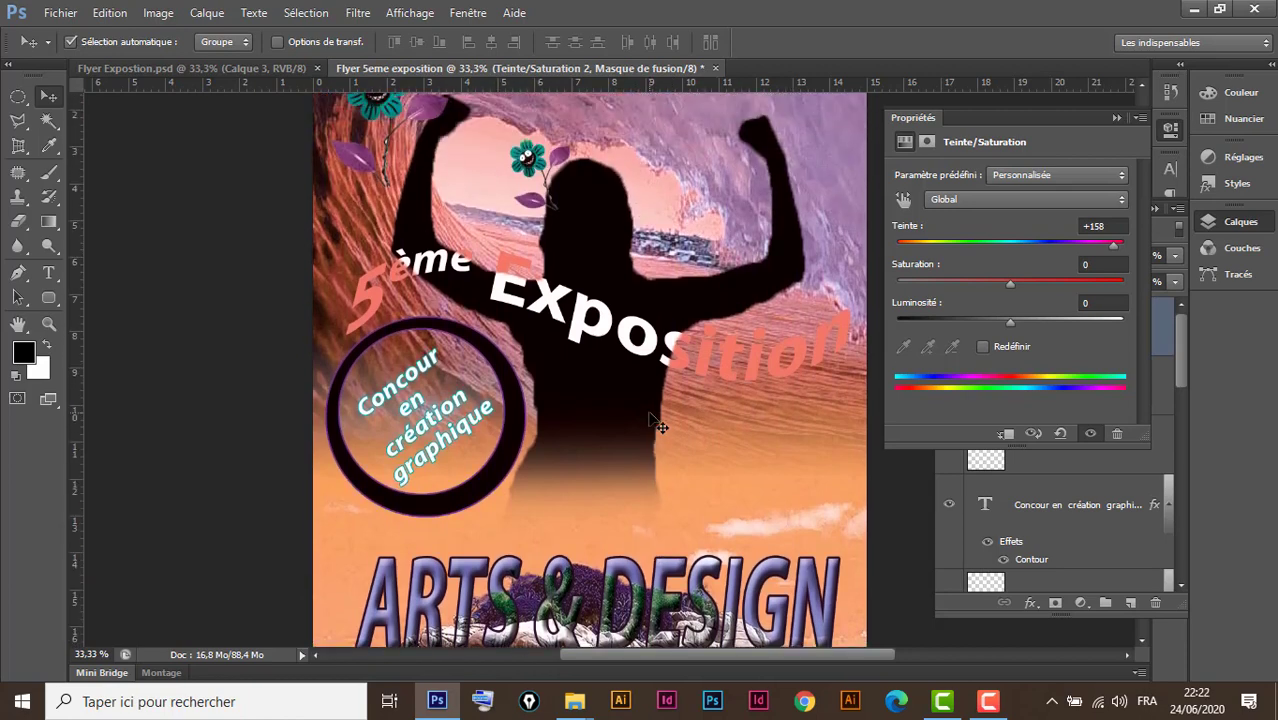
Clip the Hue/Saturation adjustment to the evil-flower copie layer so only that flower turns teal
left_click(1115, 121)
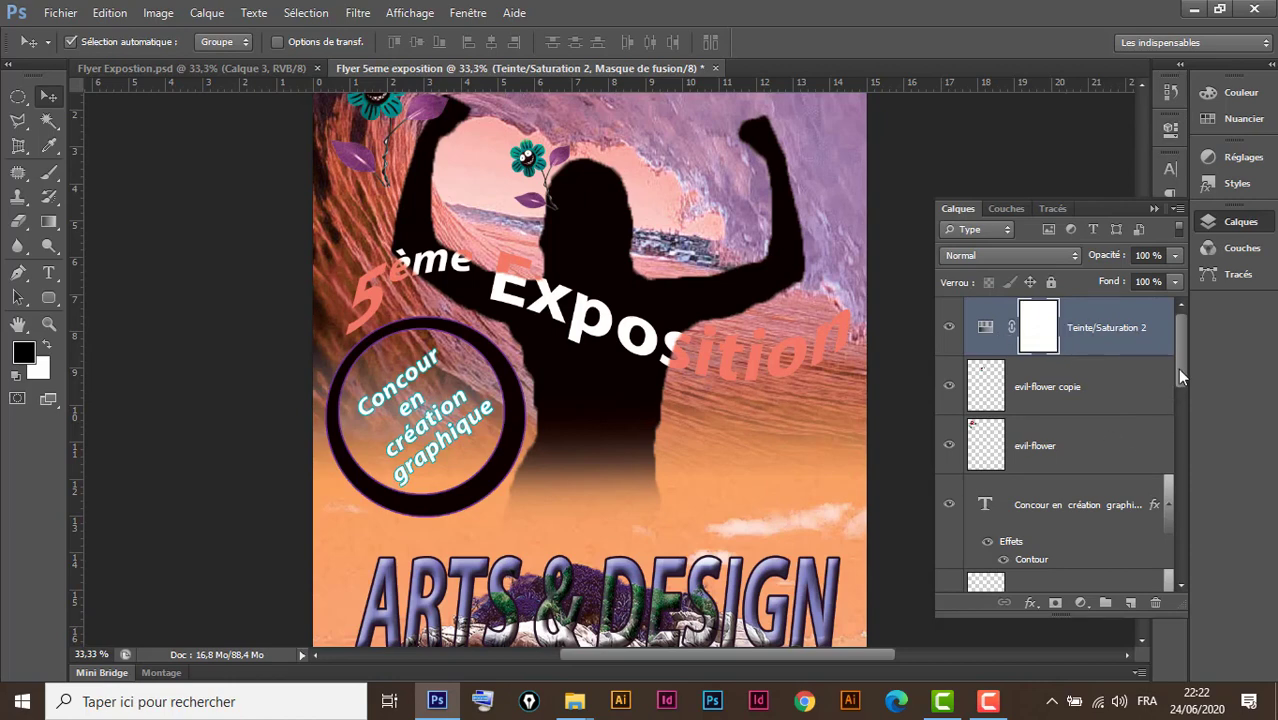
mouse_move(1180, 370)
left_mouse_down()
mouse_move(1174, 515)
mouse_move(1161, 355)
left_mouse_up()
left_click(1120, 355, "alt")
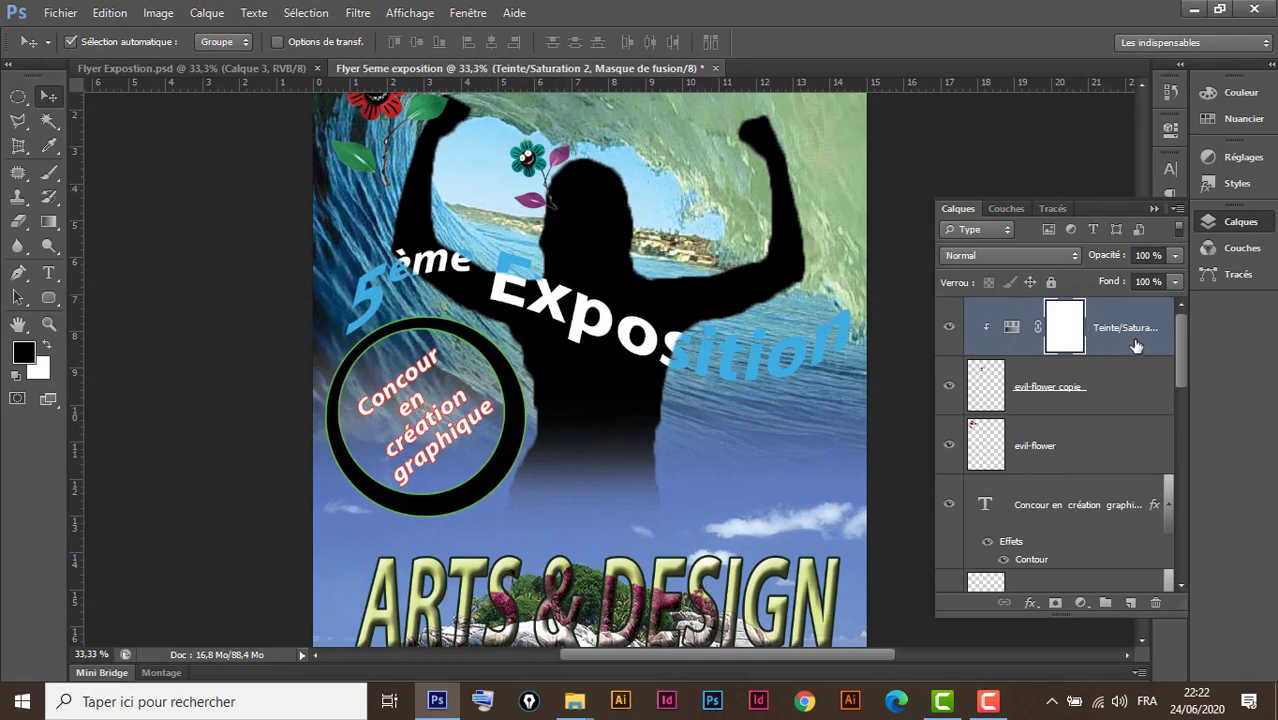
double_click(1012, 330)
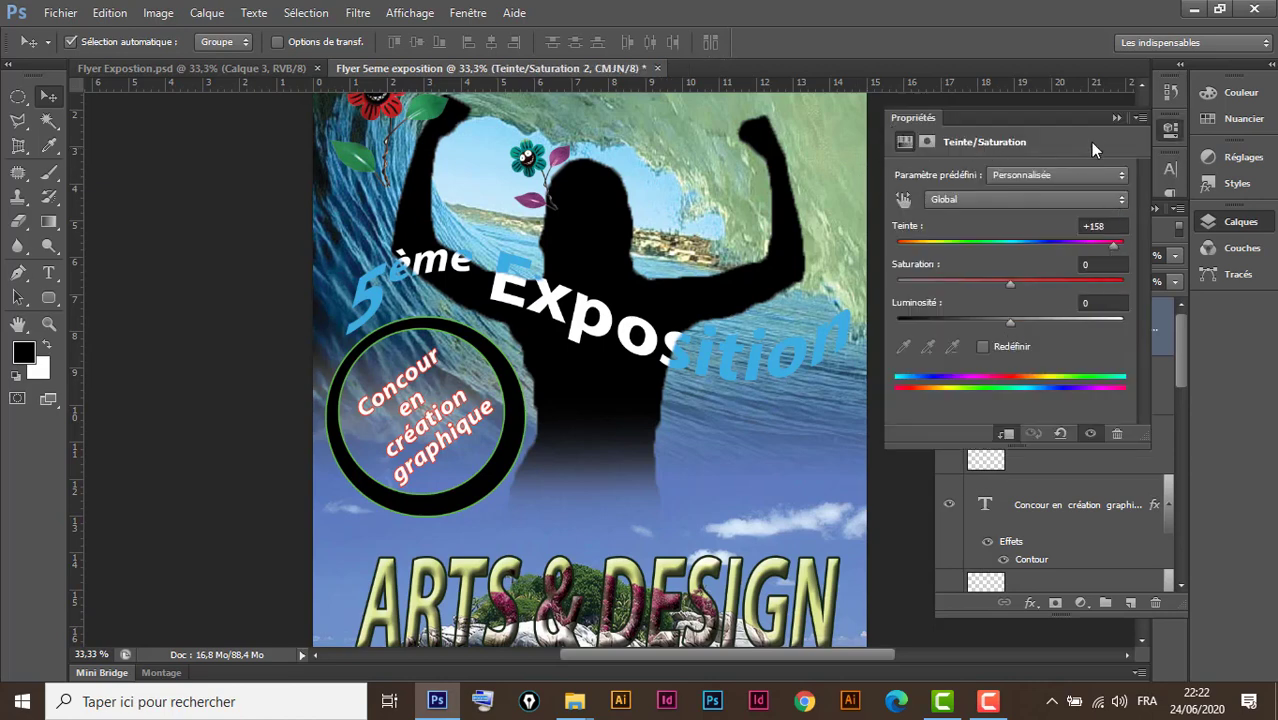
left_click(1115, 118)
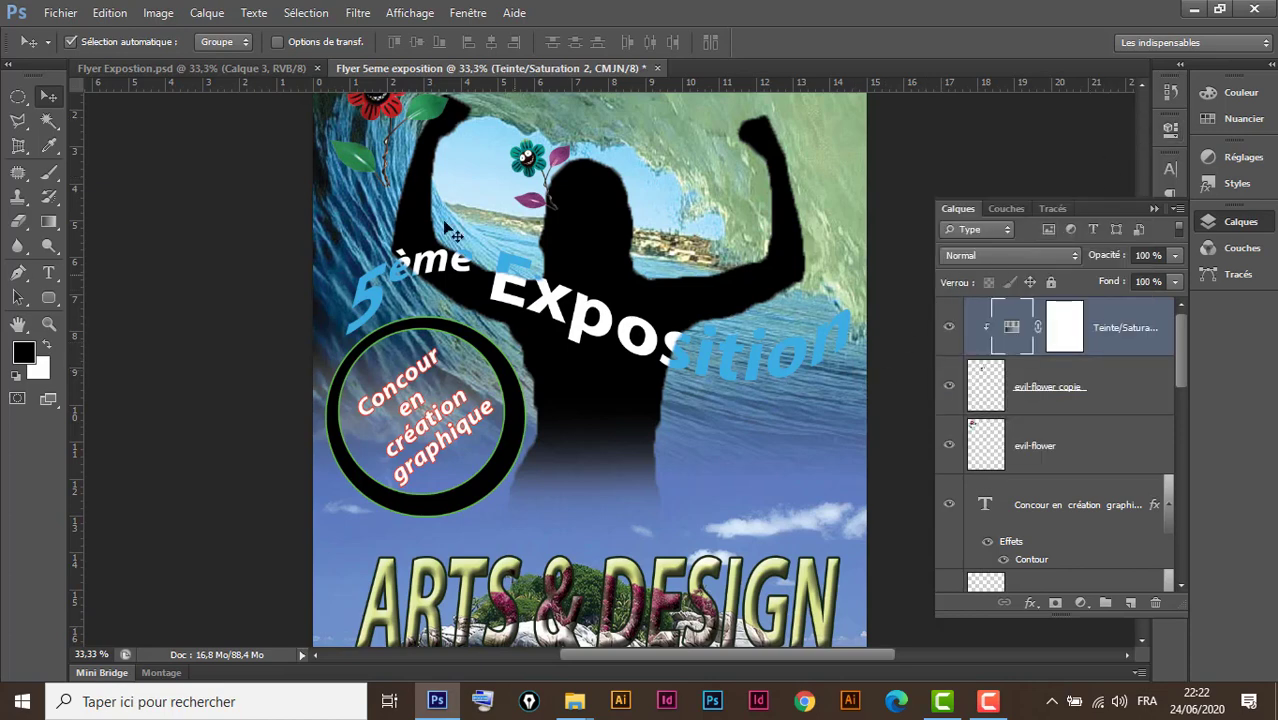
left_click(269, 68)
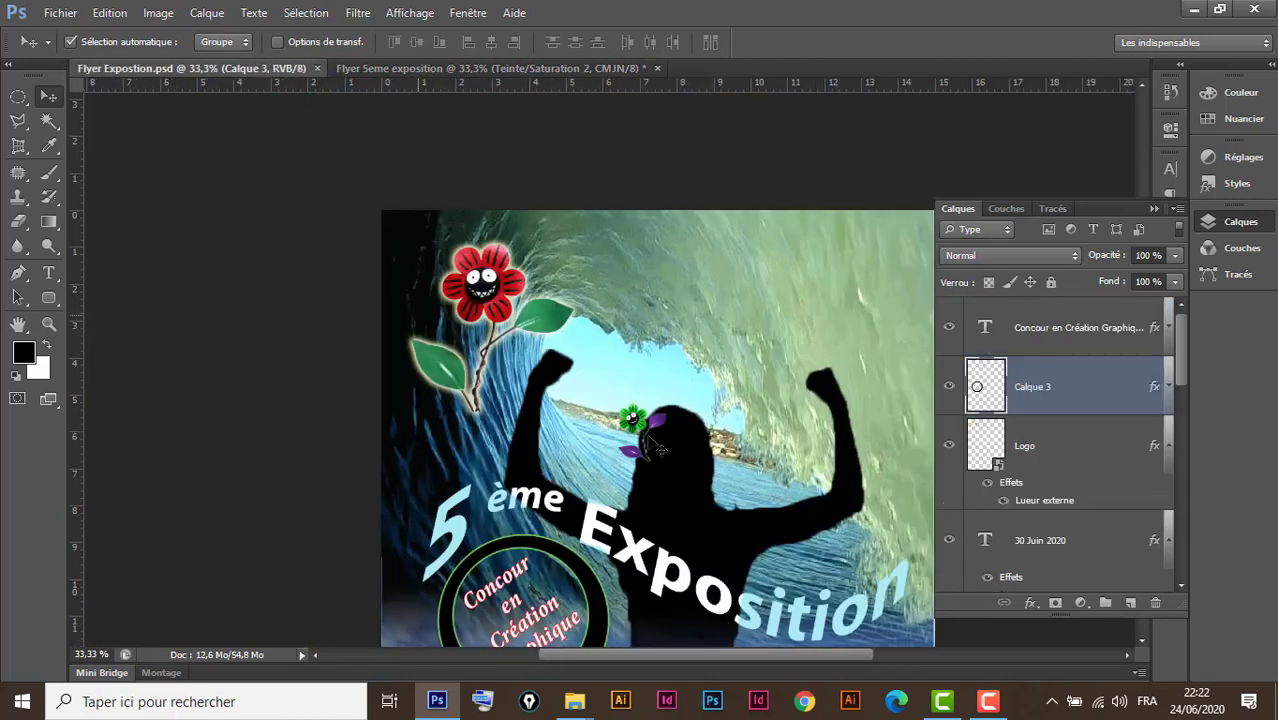
scroll(660, 450, "down", 2)
scroll(670, 430, "down", 2)
scroll(685, 405, "down", 2)
scroll(700, 382, "down", 2)
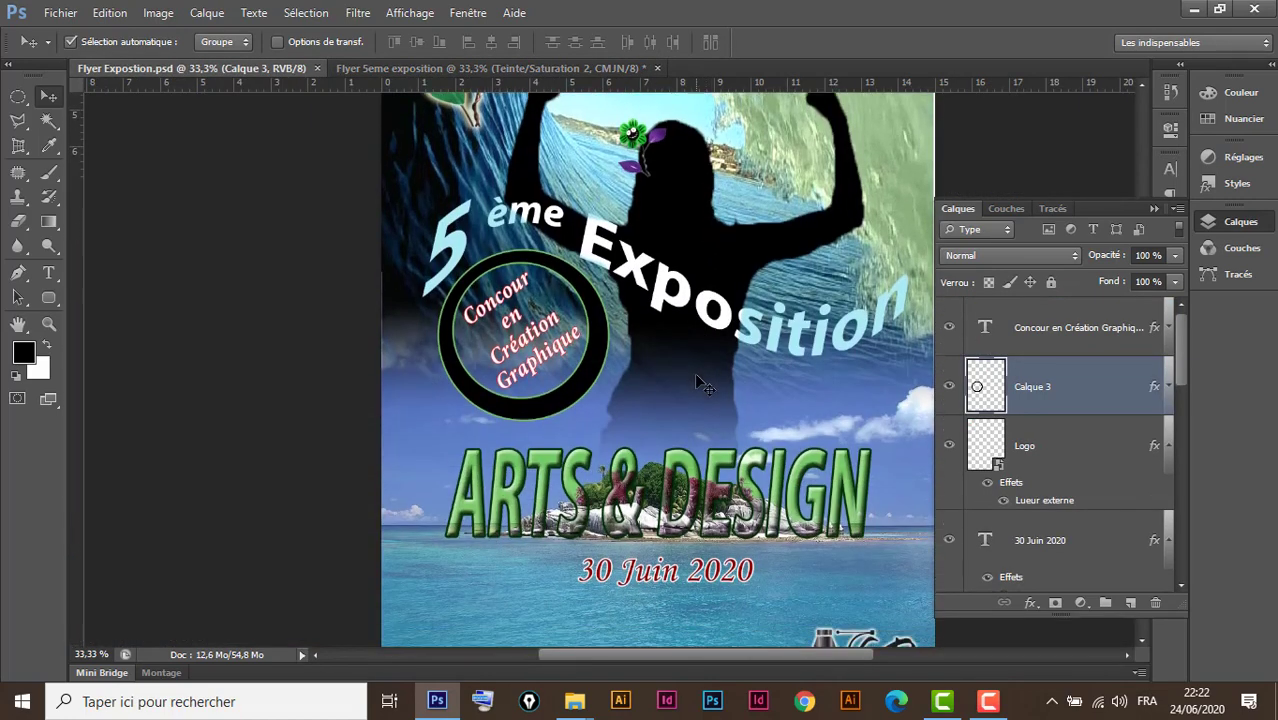
scroll(740, 460, "down", 2)
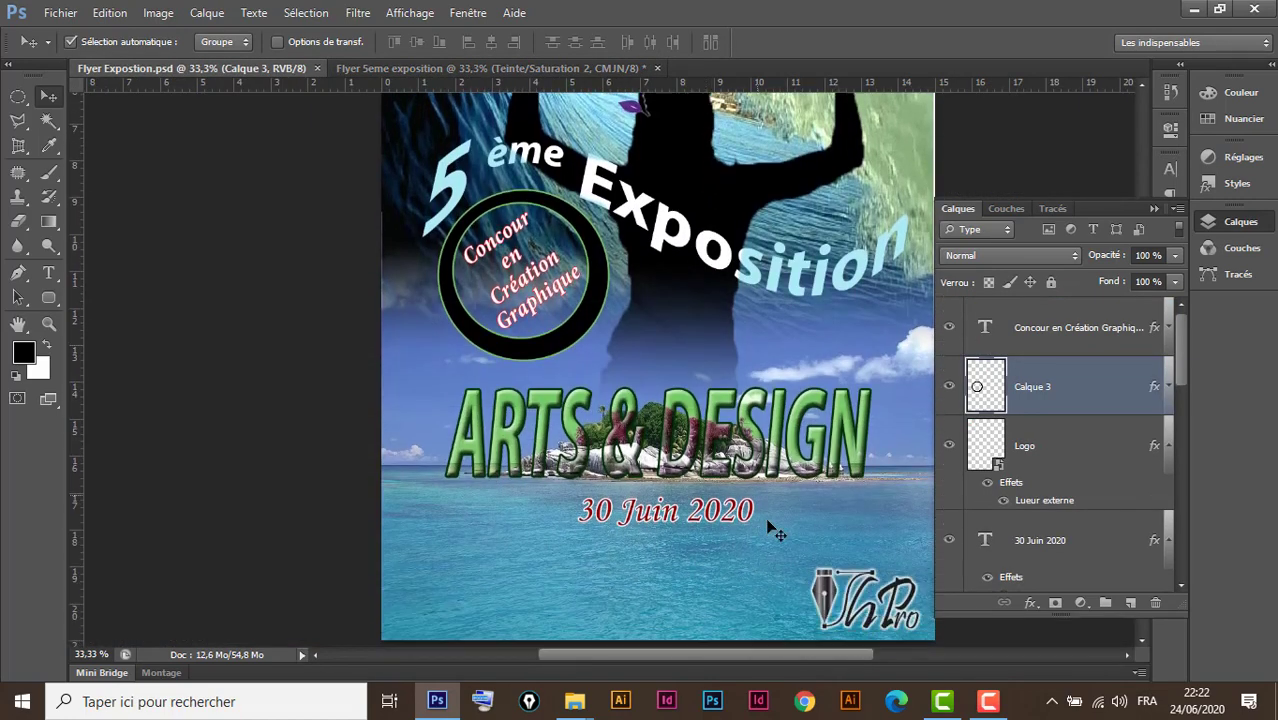
left_click(455, 68)
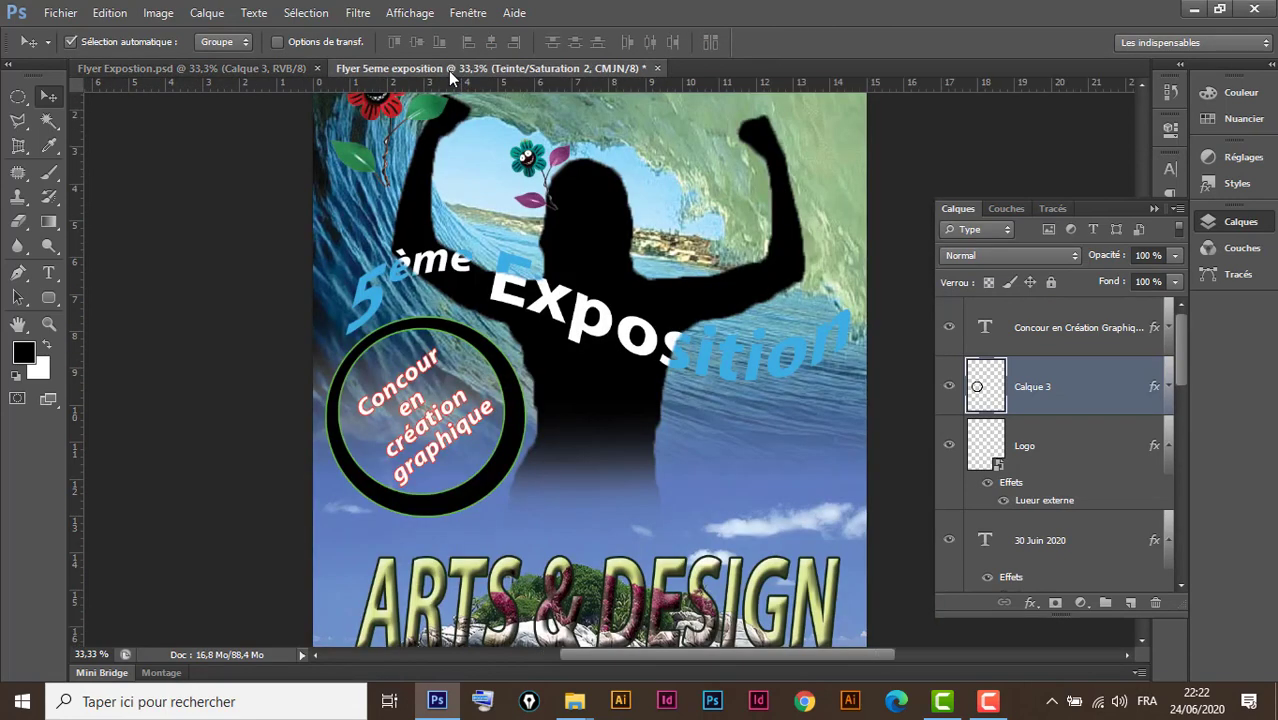
scroll(625, 441, "down", 3)
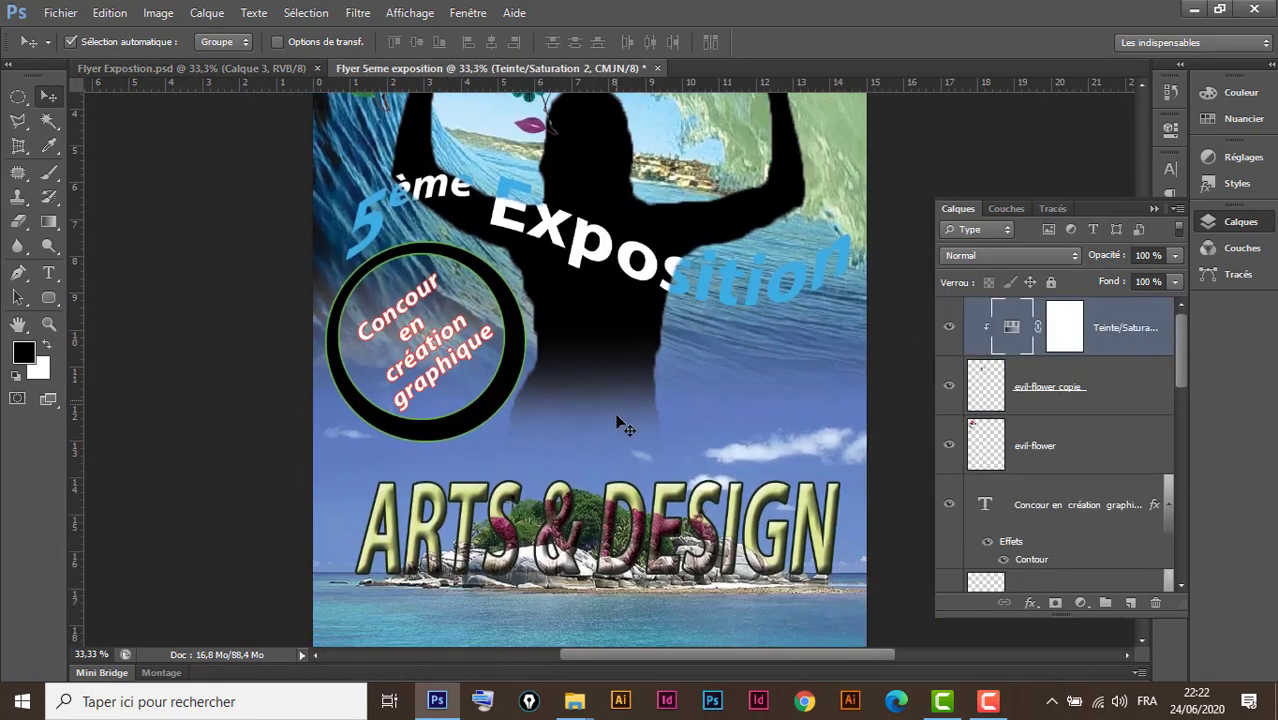
scroll(619, 422, "down", 2)
scroll(622, 424, "down", 3)
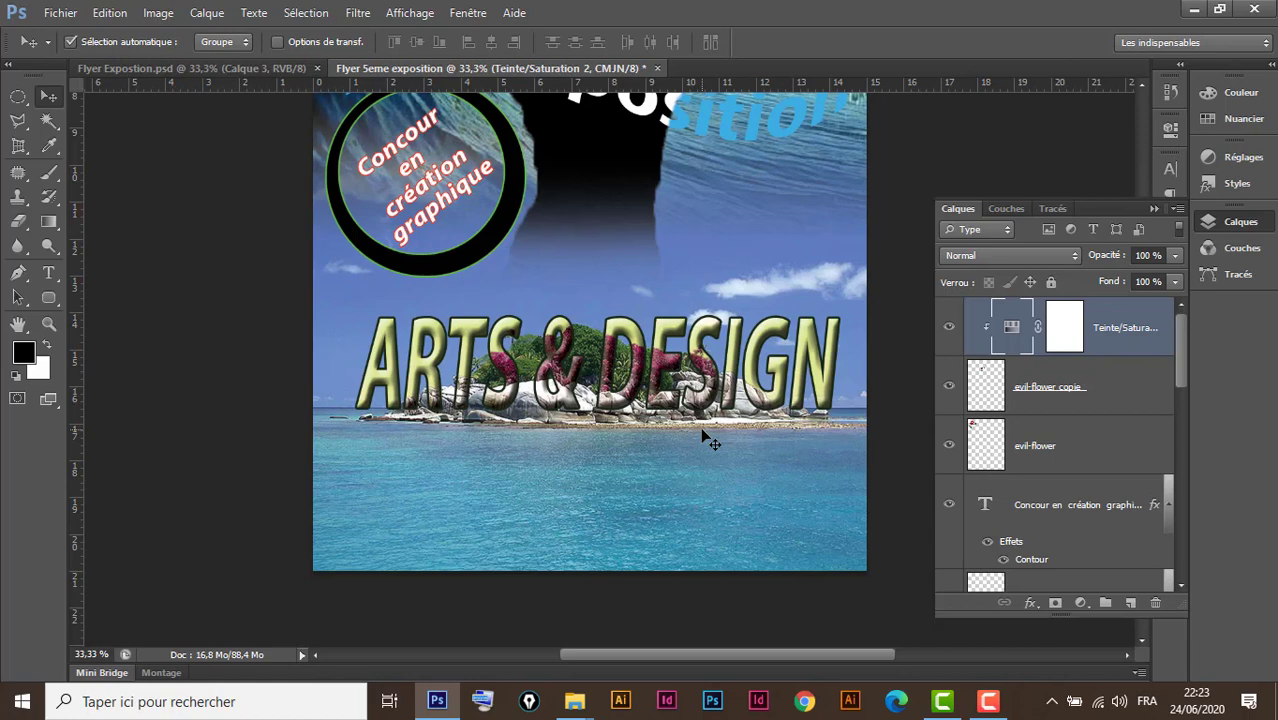
Add the text '30 Juin 2020' and move it under the ARTS & DESIGN title
left_click(49, 274)
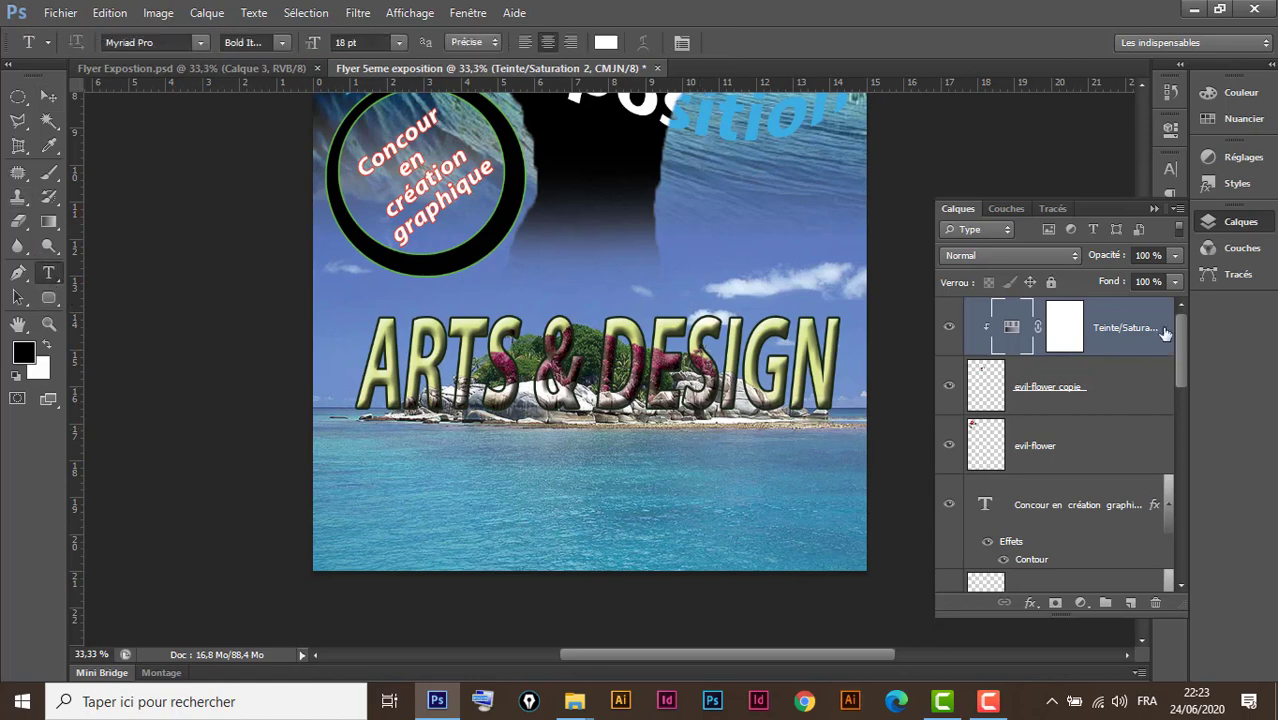
left_click(517, 458)
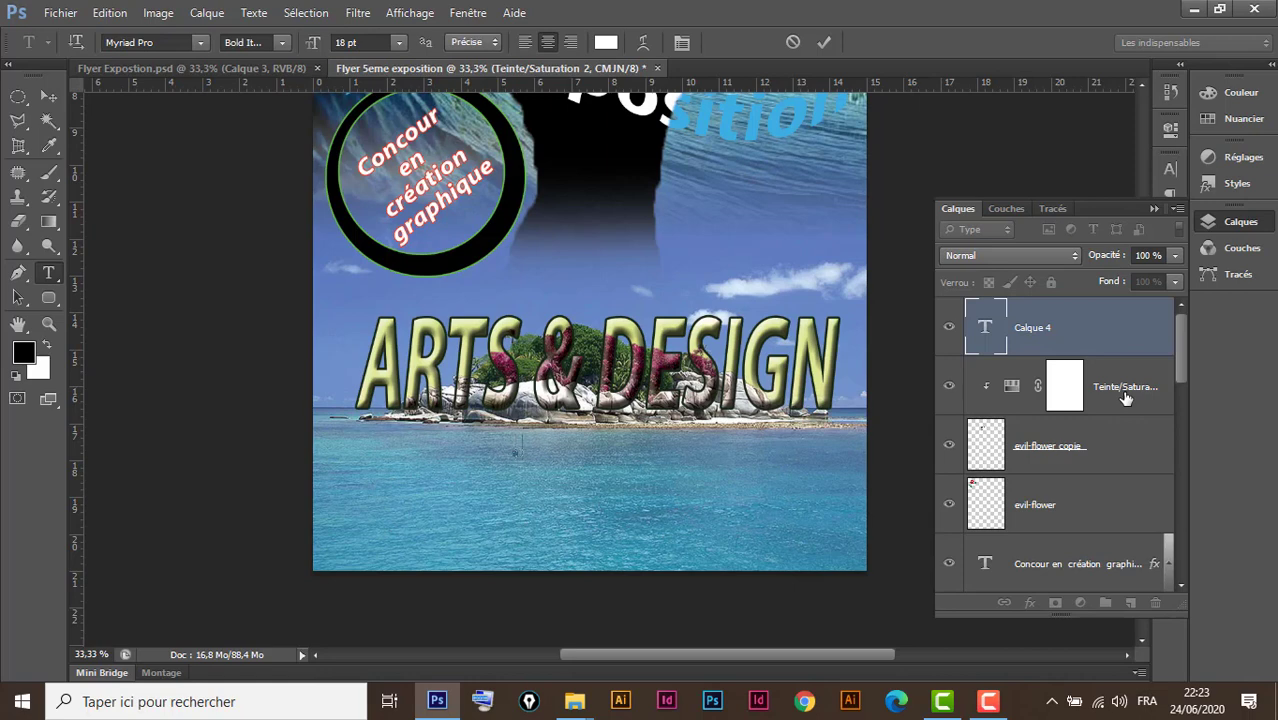
type("30")
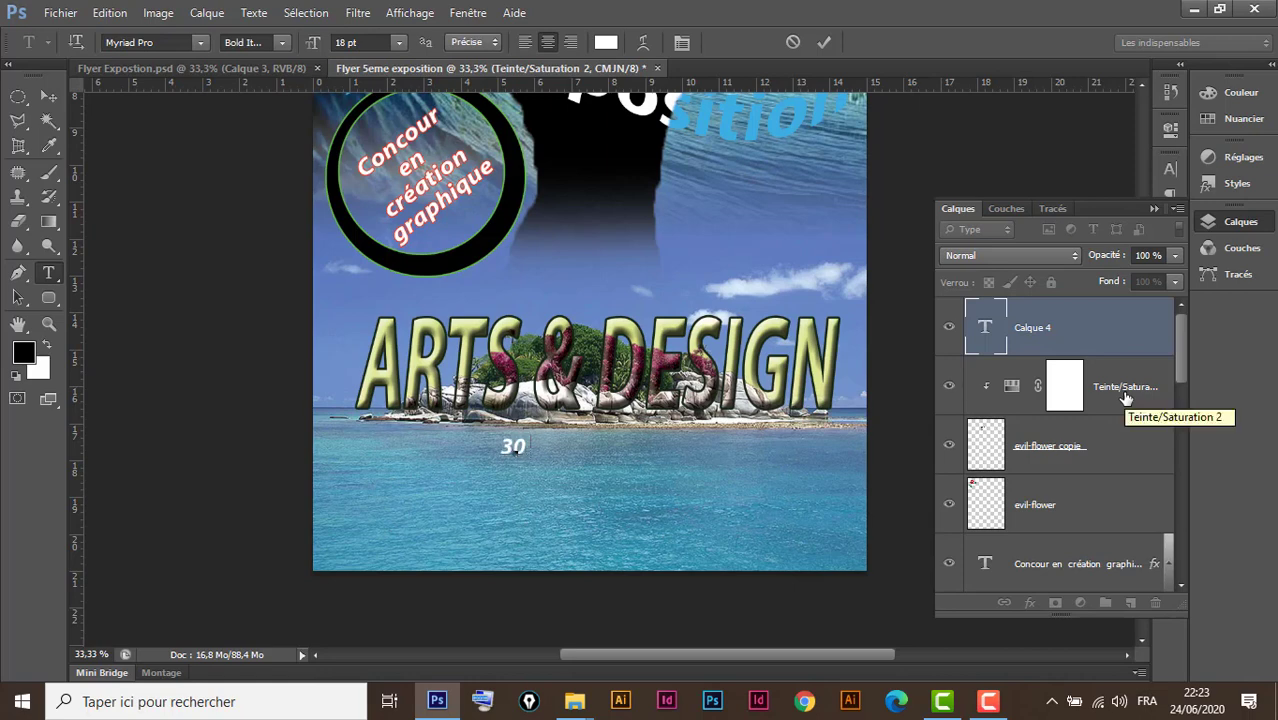
type(" Juin")
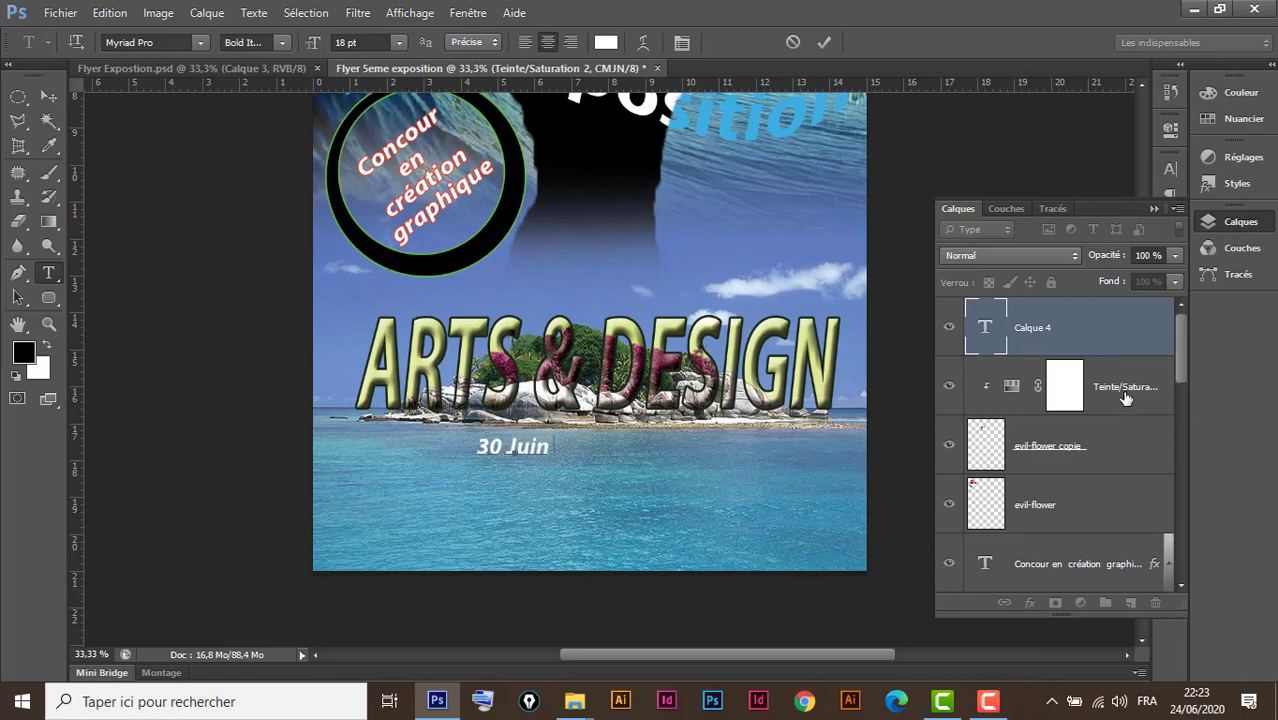
type(" 202")
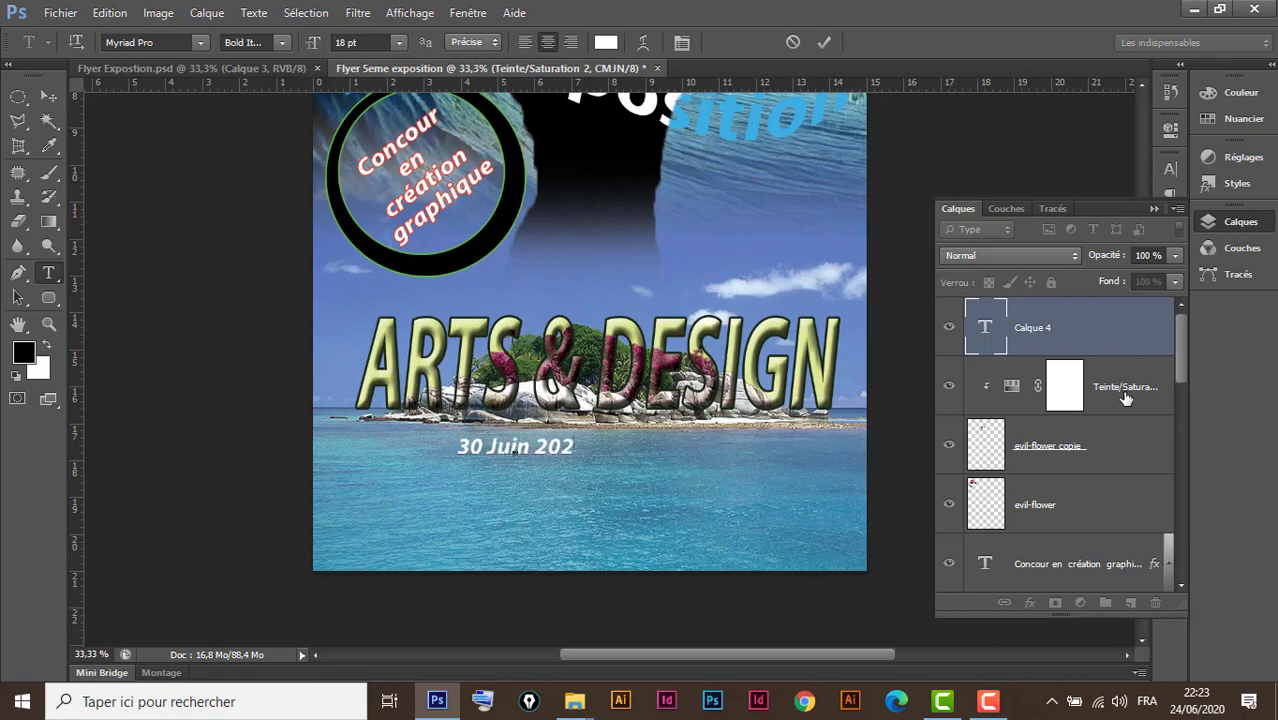
type("0")
left_click(49, 96)
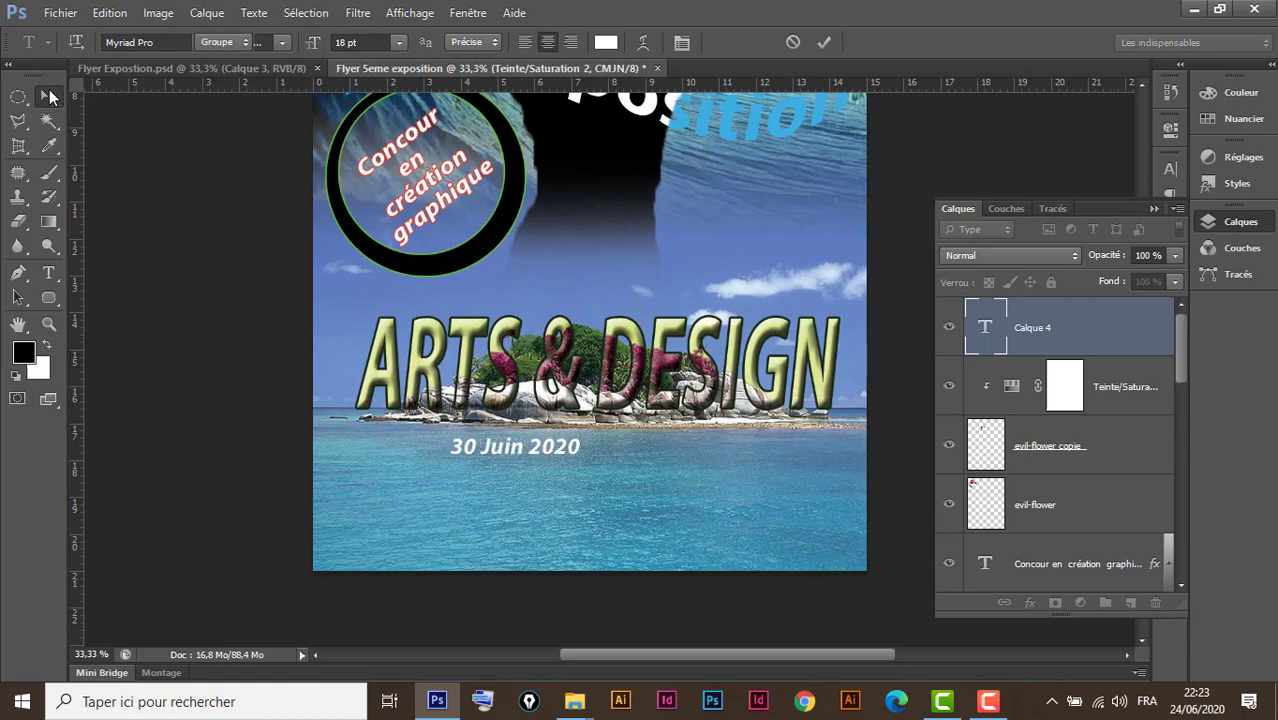
left_click_drag(538, 450, 613, 444)
Change the date's font to Monotype Corsiva
key("t")
double_click(999, 338)
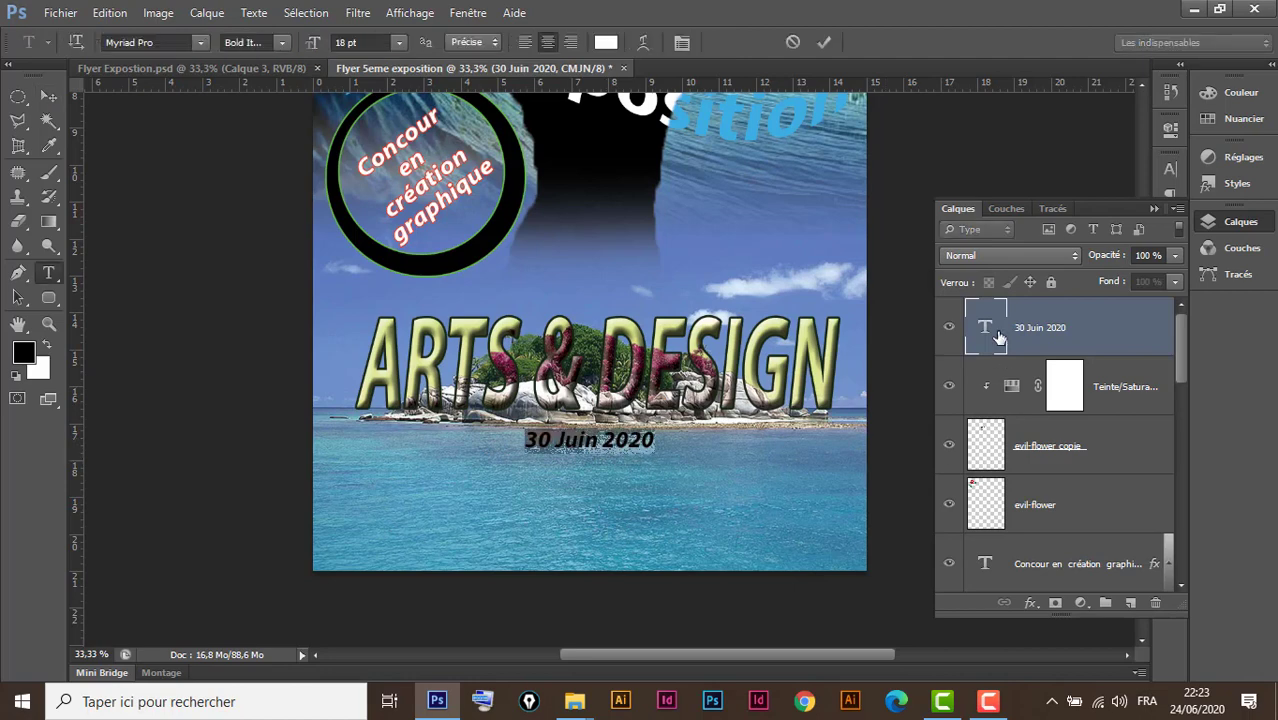
left_click(173, 43)
type("Monotype Corsiv")
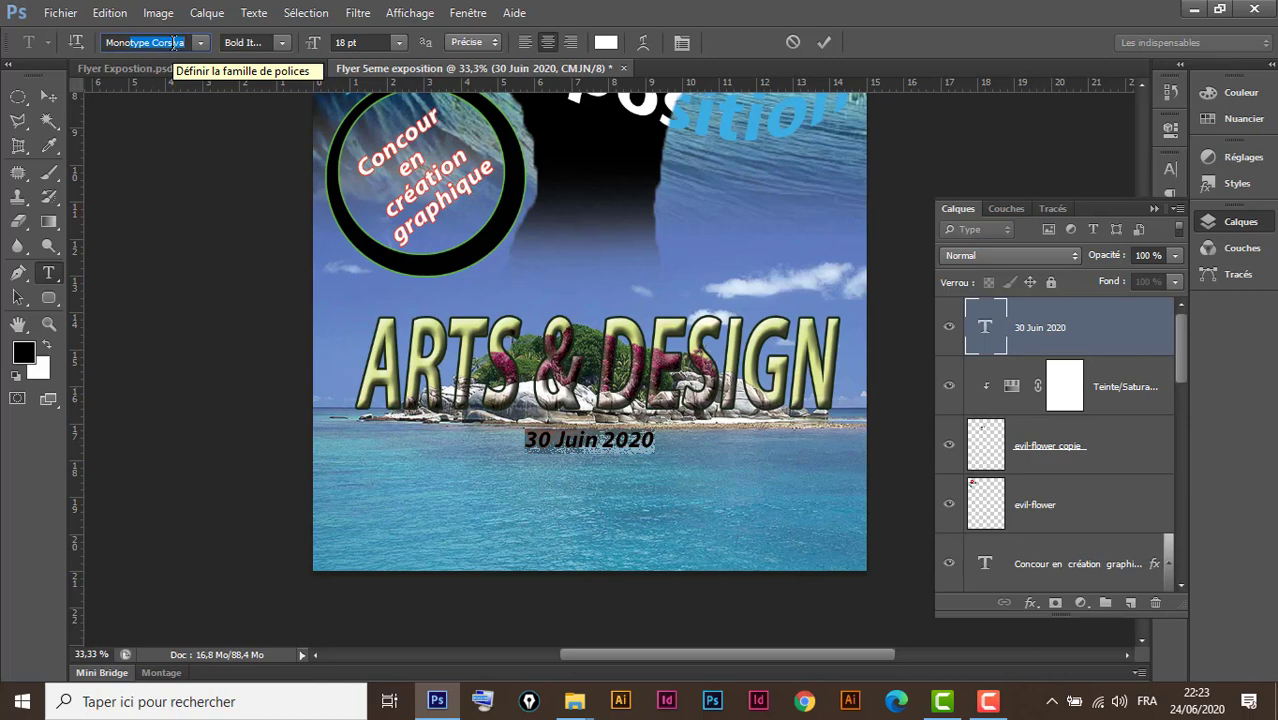
key("Return")
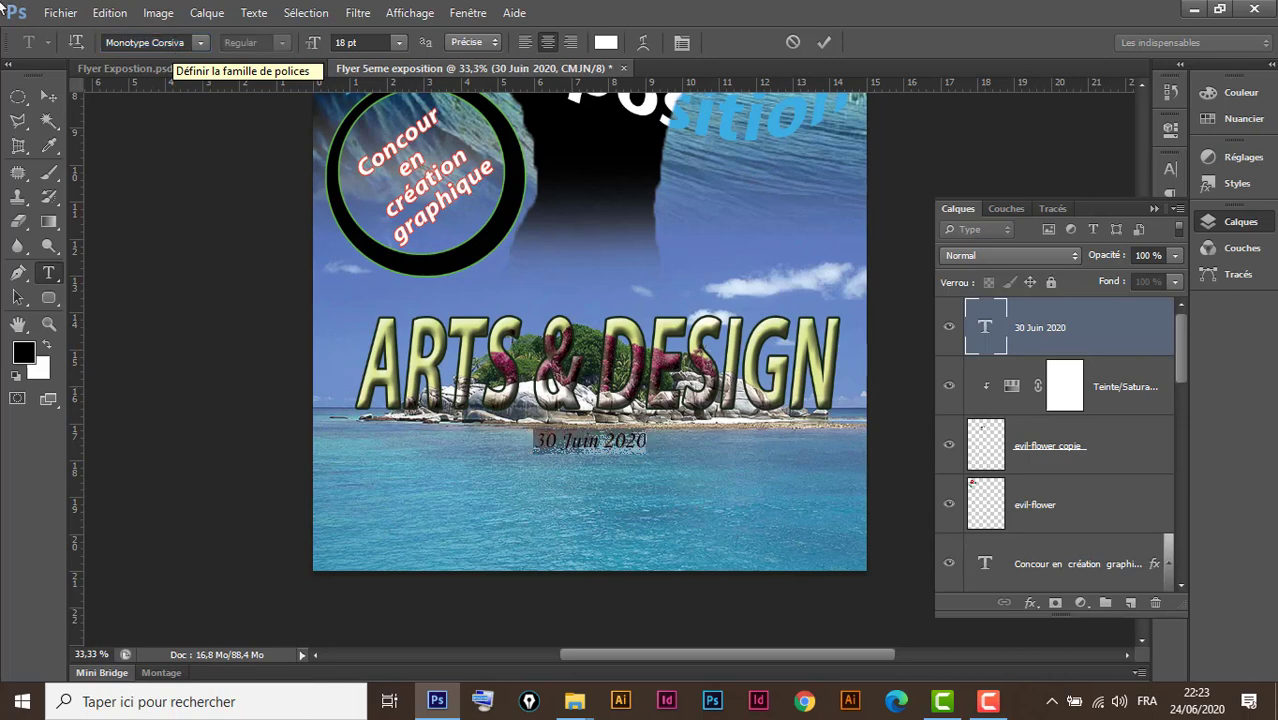
left_click(49, 97)
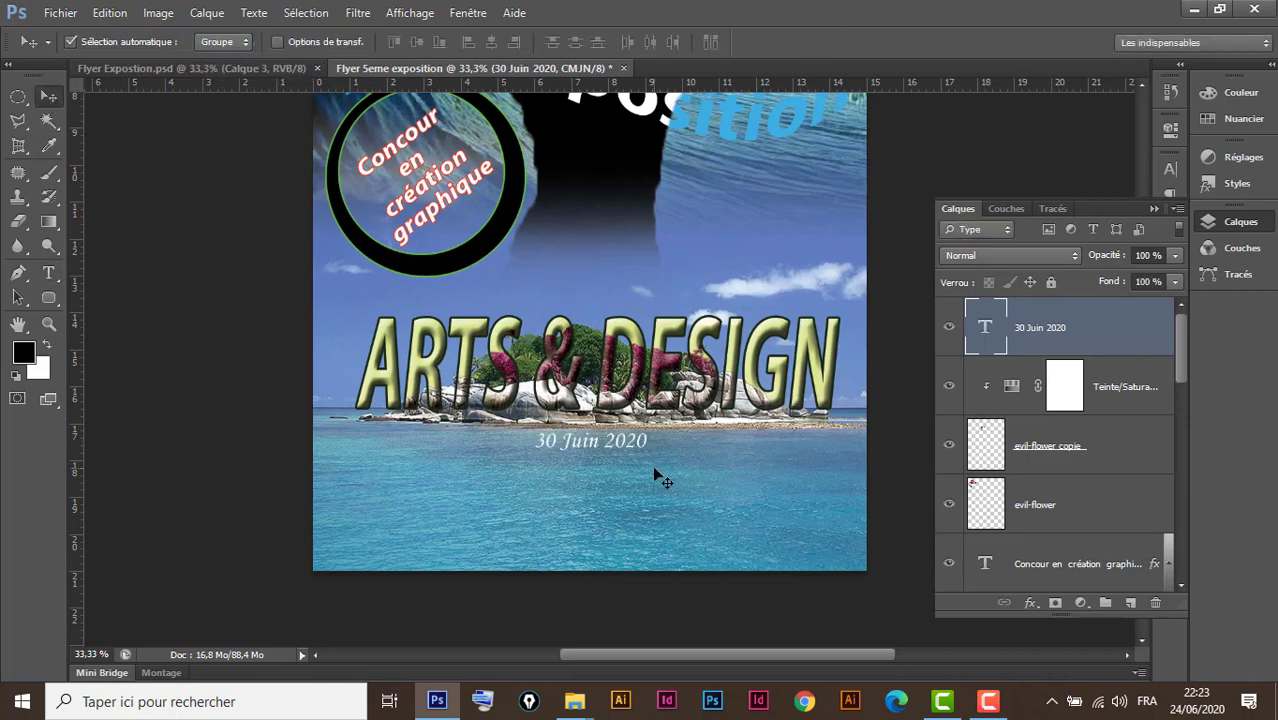
Scale the date text up to about 164% and centre it beneath ARTS & DESIGN
key("ctrl+t")
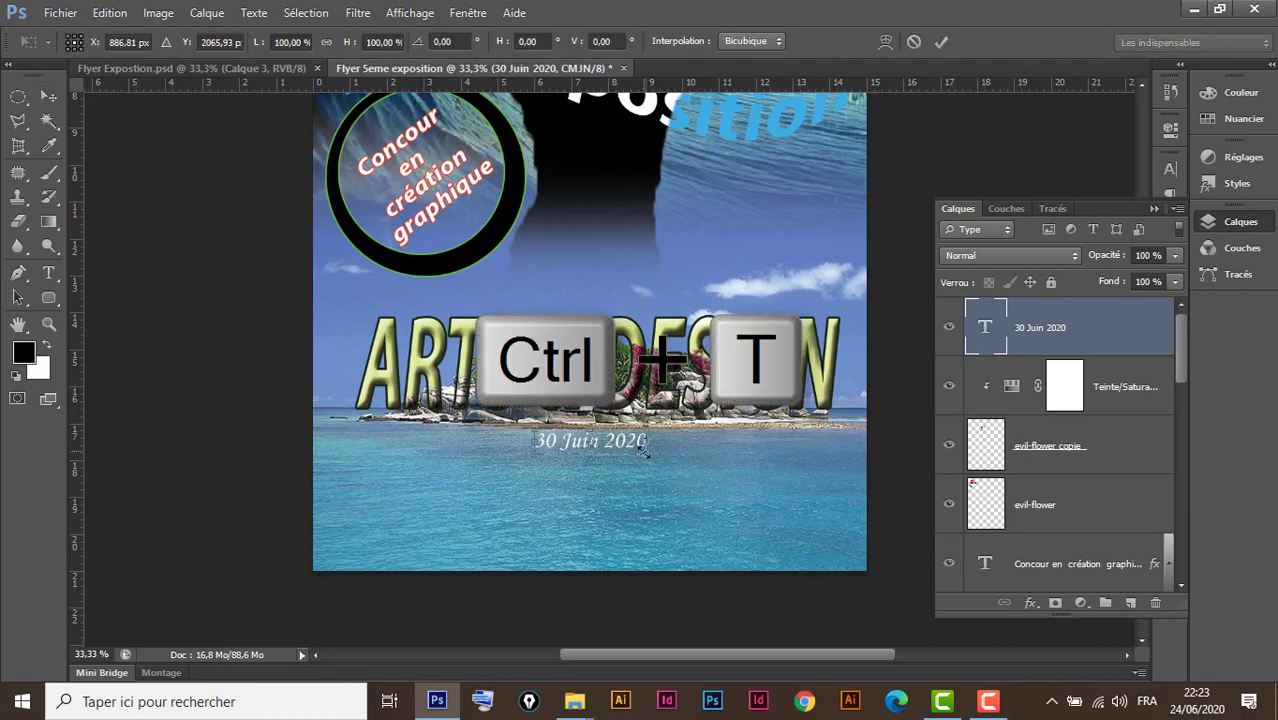
left_click_drag(645, 453, 697, 461)
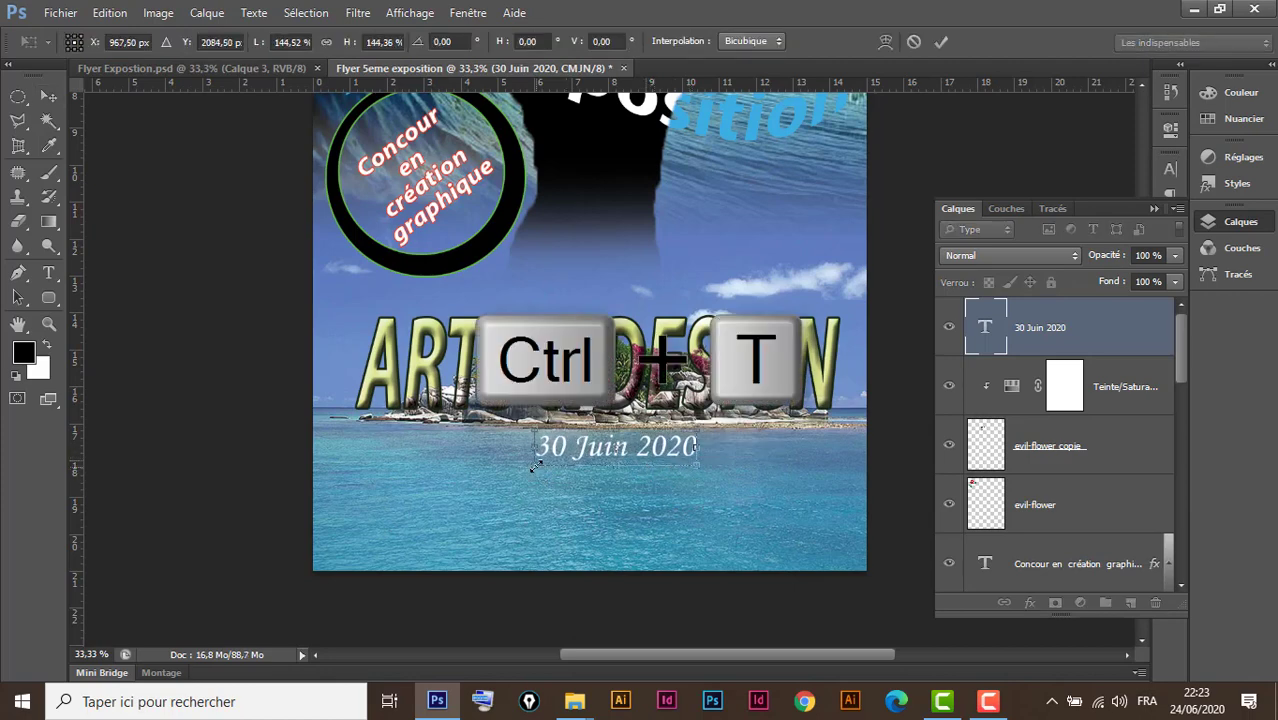
left_click_drag(532, 466, 492, 490)
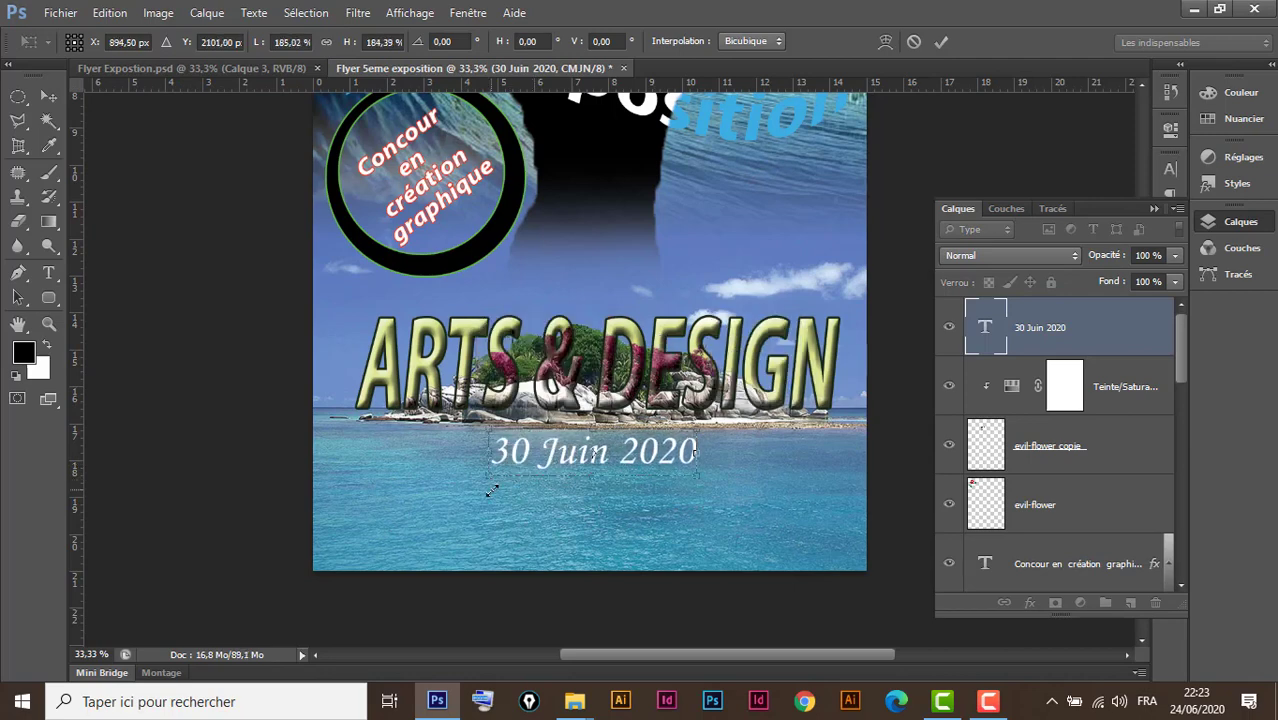
key("Return")
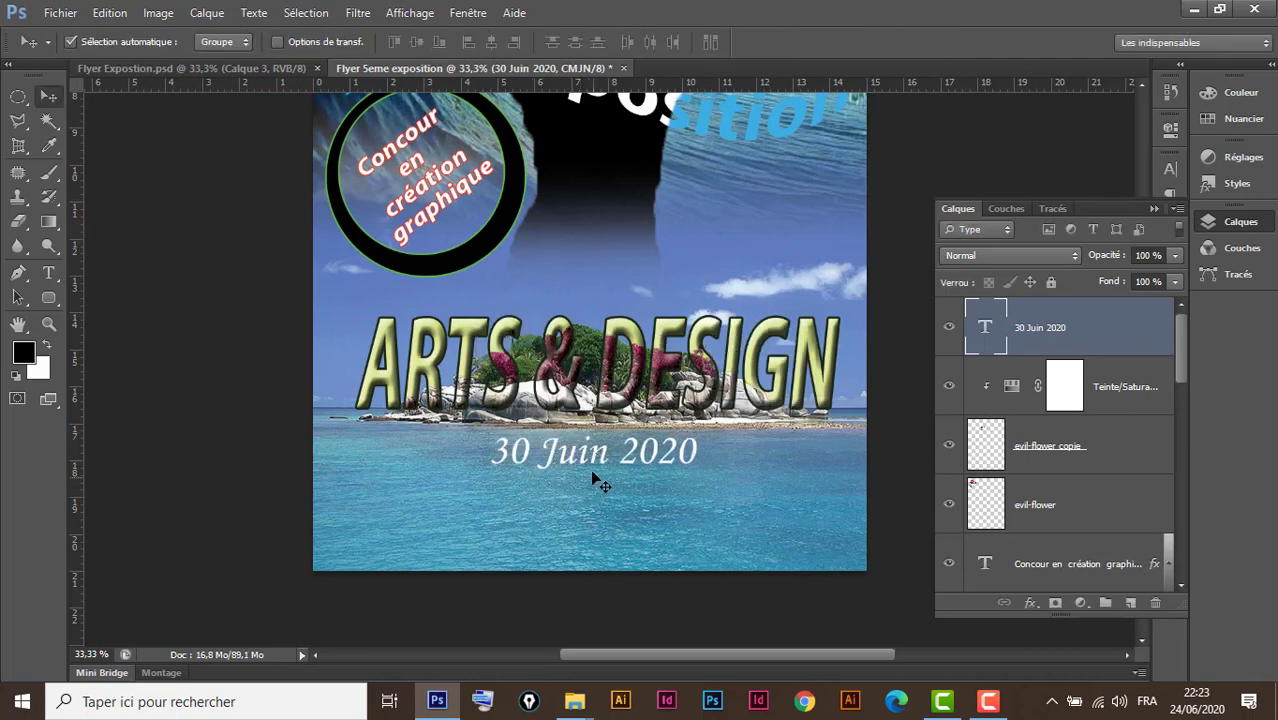
left_click_drag(598, 462, 590, 458)
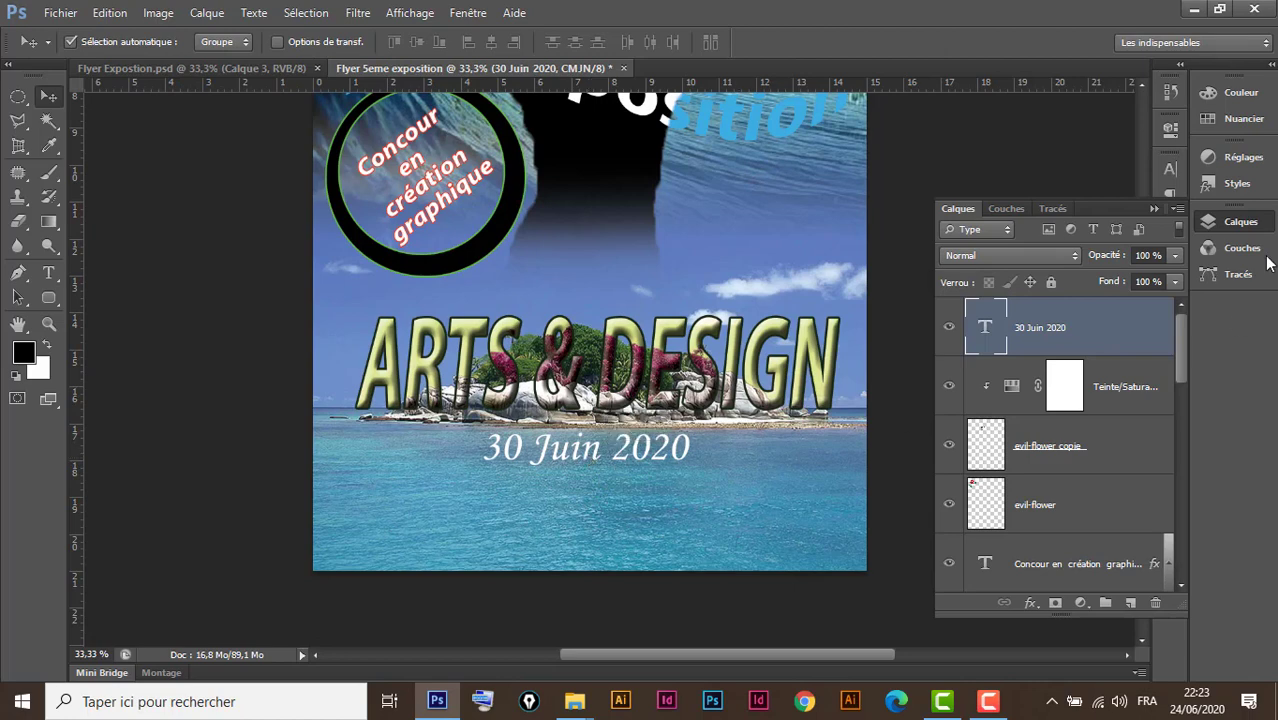
left_click(270, 69)
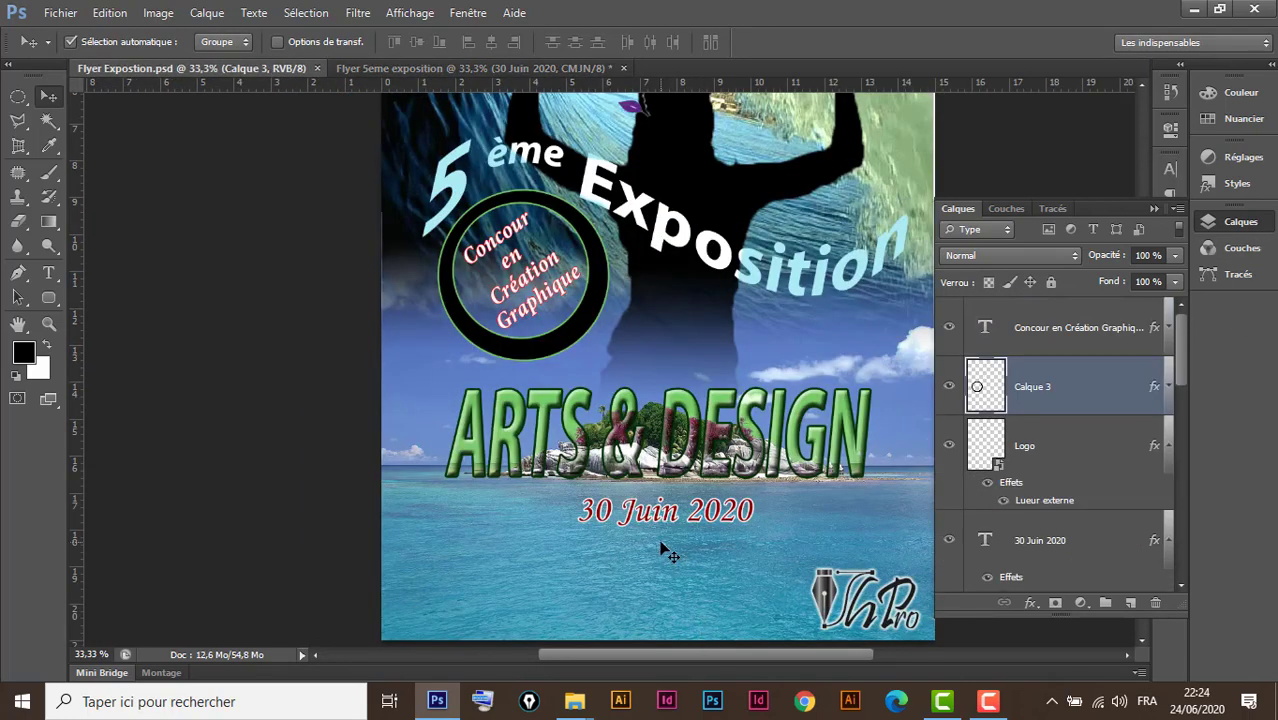
left_click(450, 67)
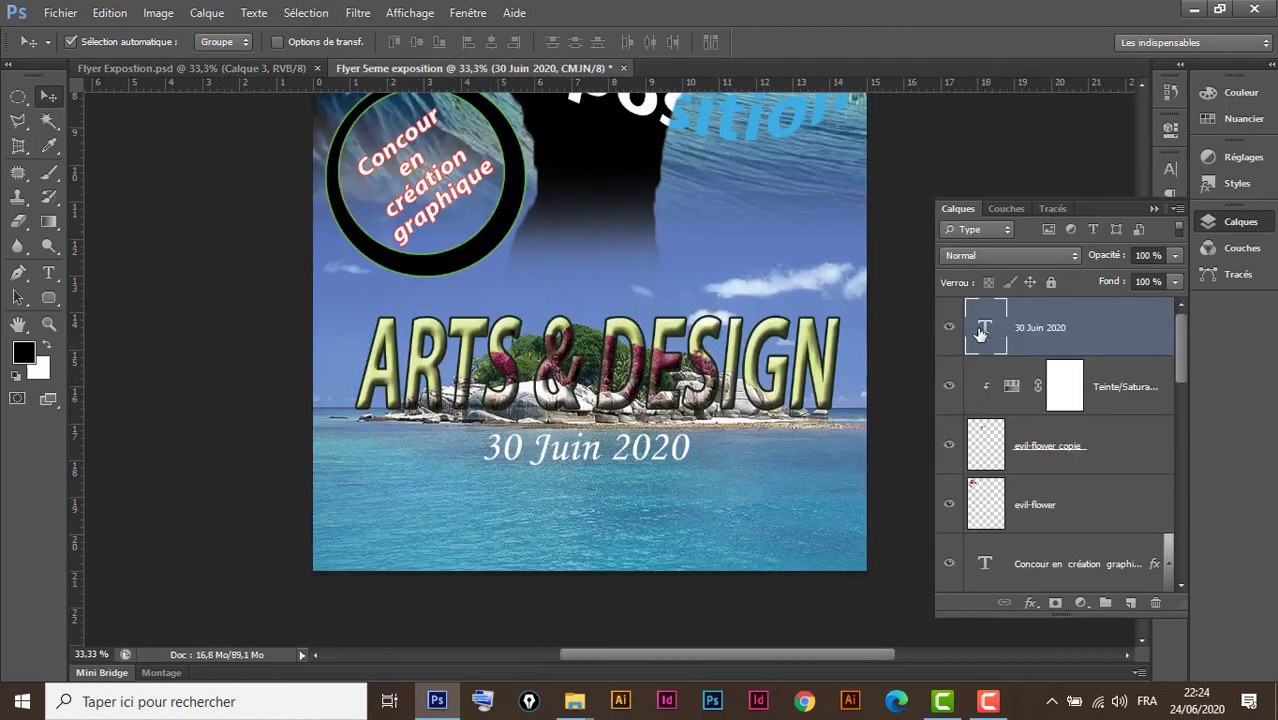
Change the date text colour to red
double_click(986, 330)
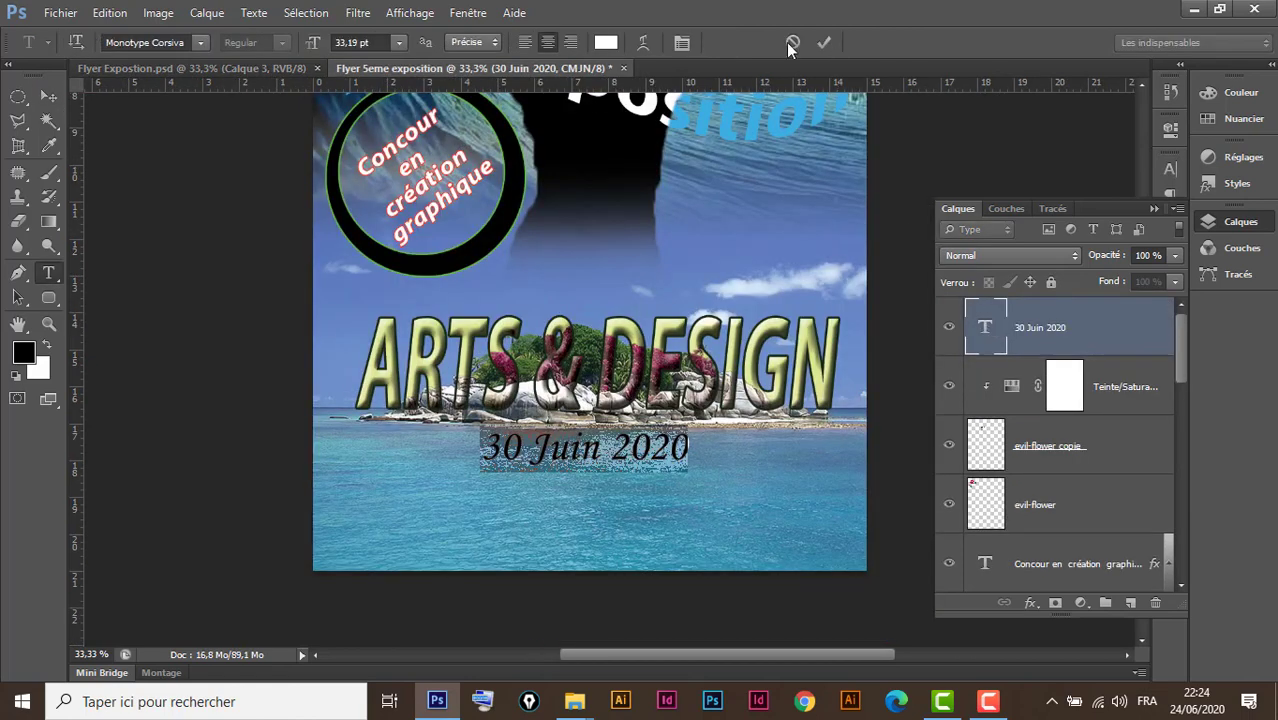
left_click(607, 43)
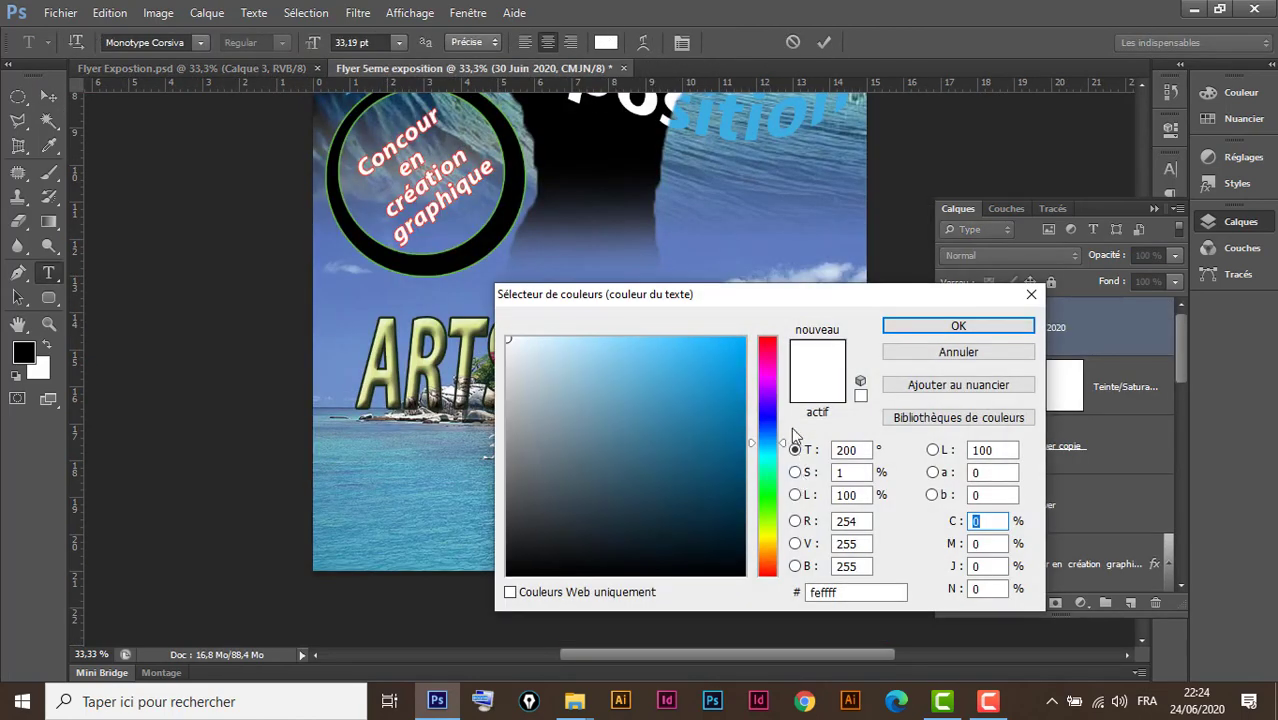
left_click(767, 340)
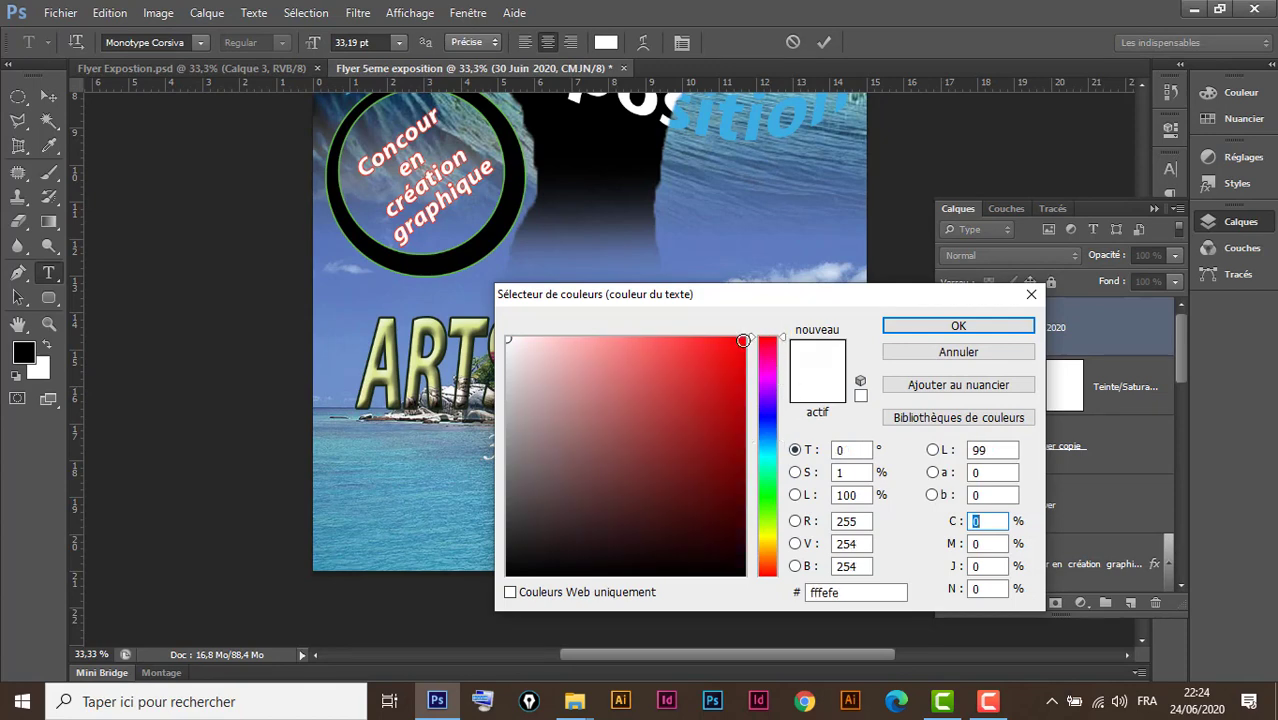
left_click(742, 340)
left_click(910, 330)
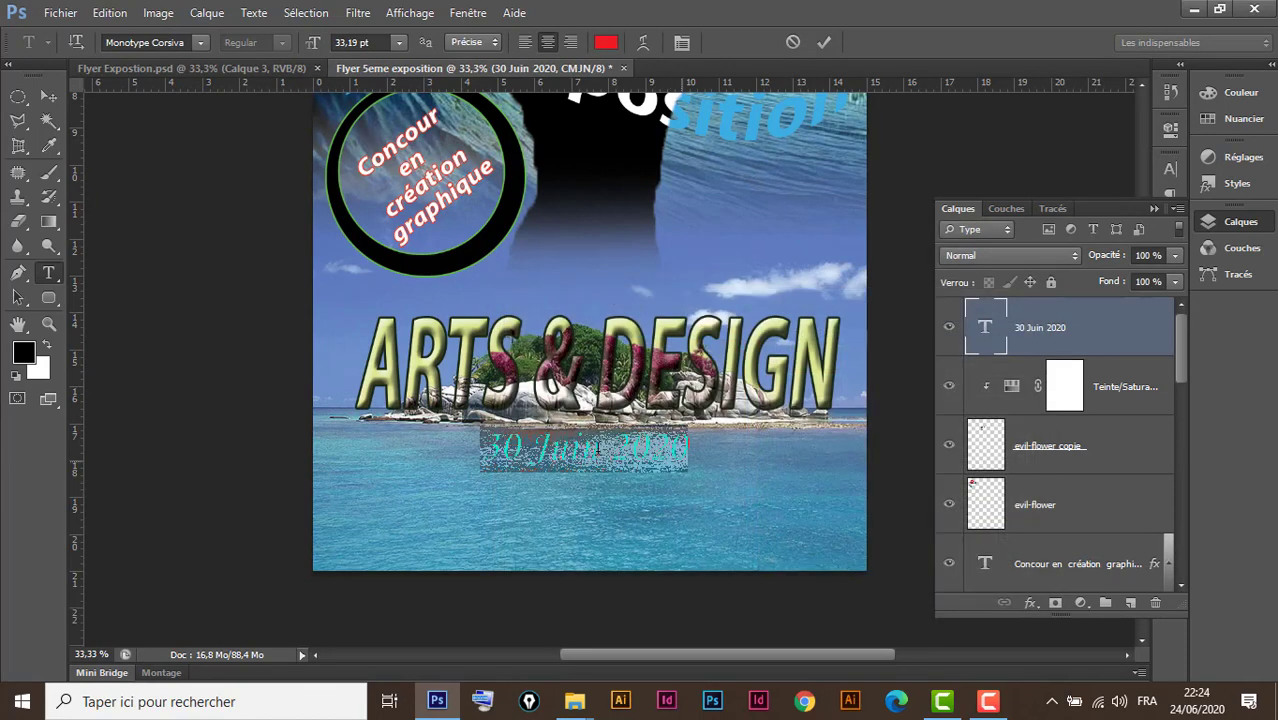
left_click(50, 95)
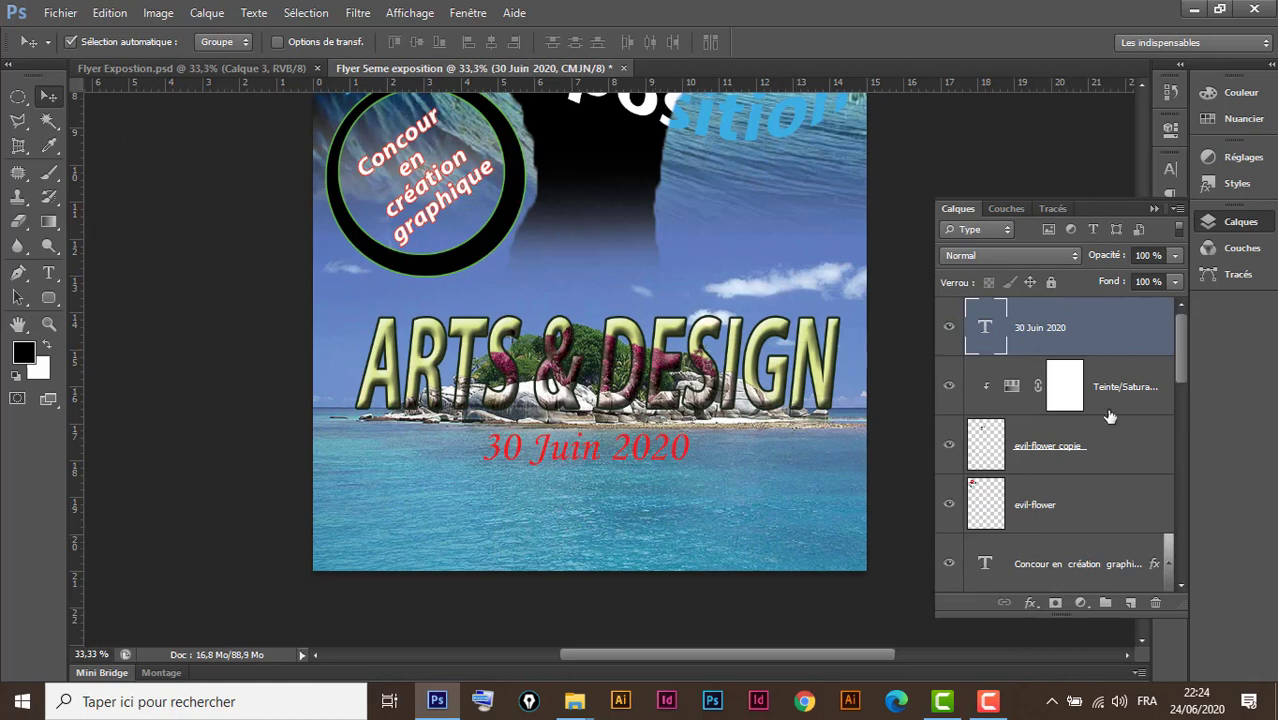
Give the date layer a thin white Contour stroke layer style
double_click(1133, 333)
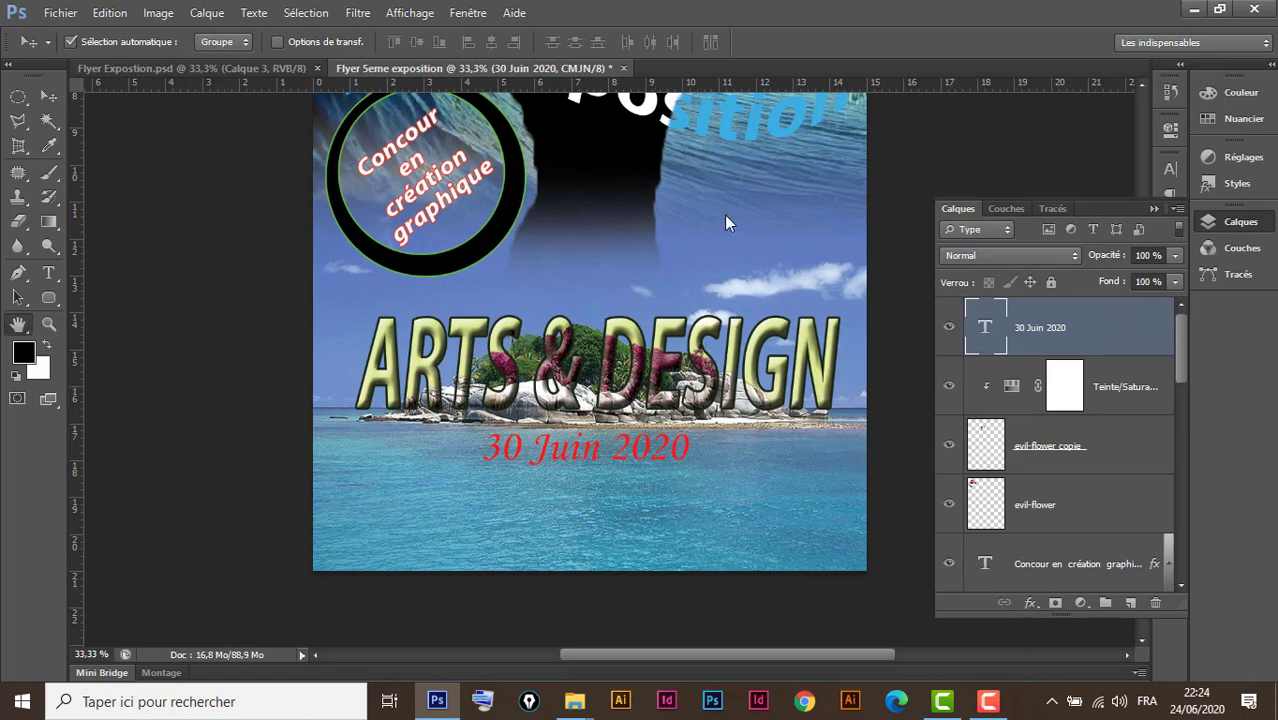
left_click_drag(808, 86, 1027, 100)
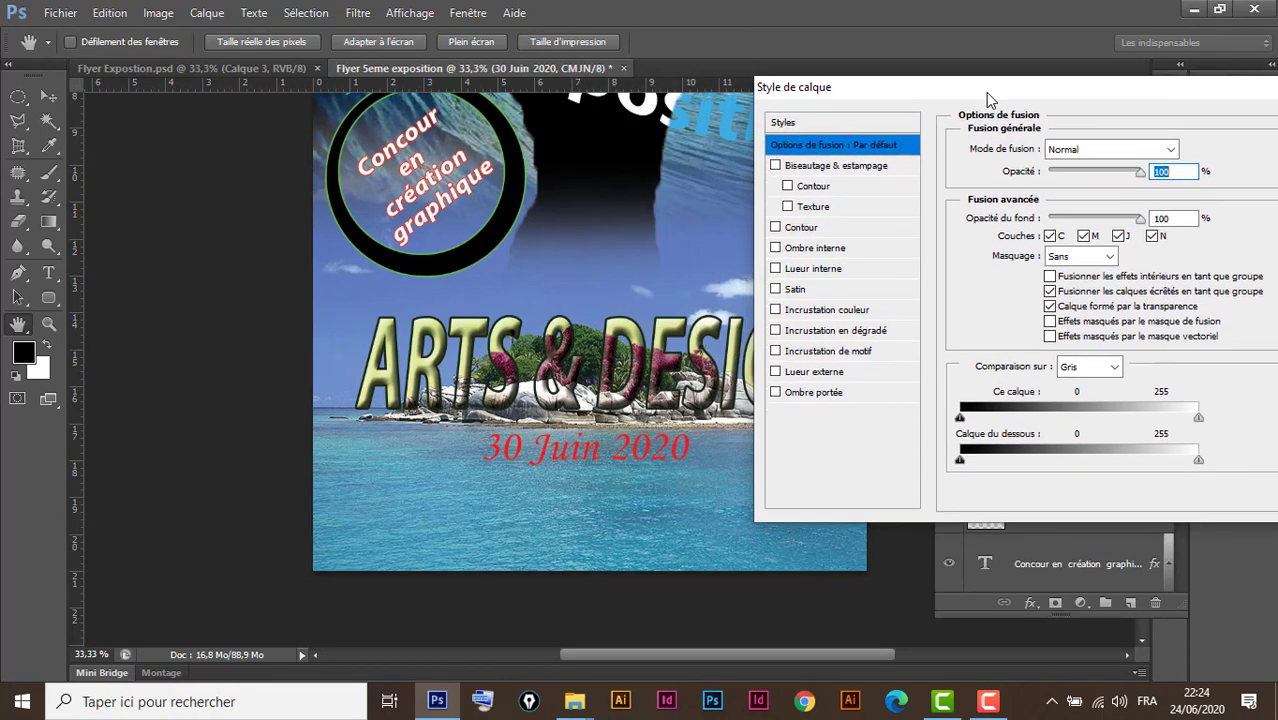
left_click(821, 236)
left_click(1018, 284)
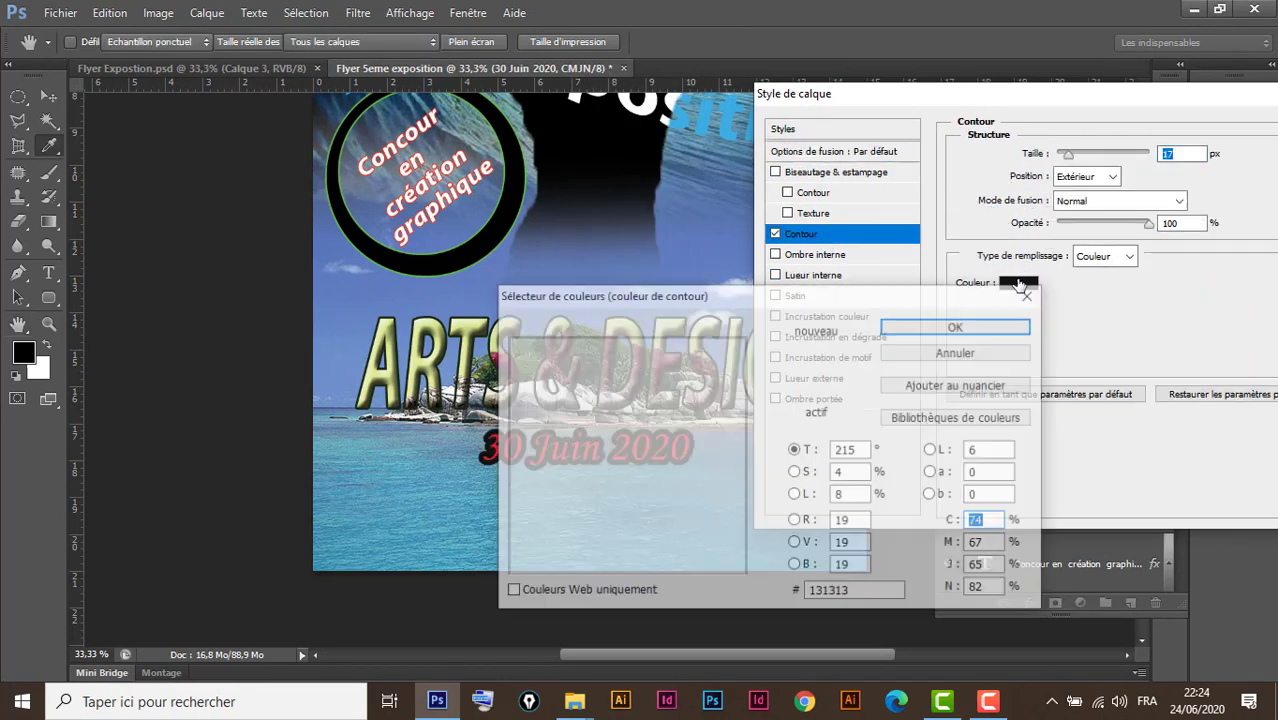
left_click_drag(606, 368, 466, 316)
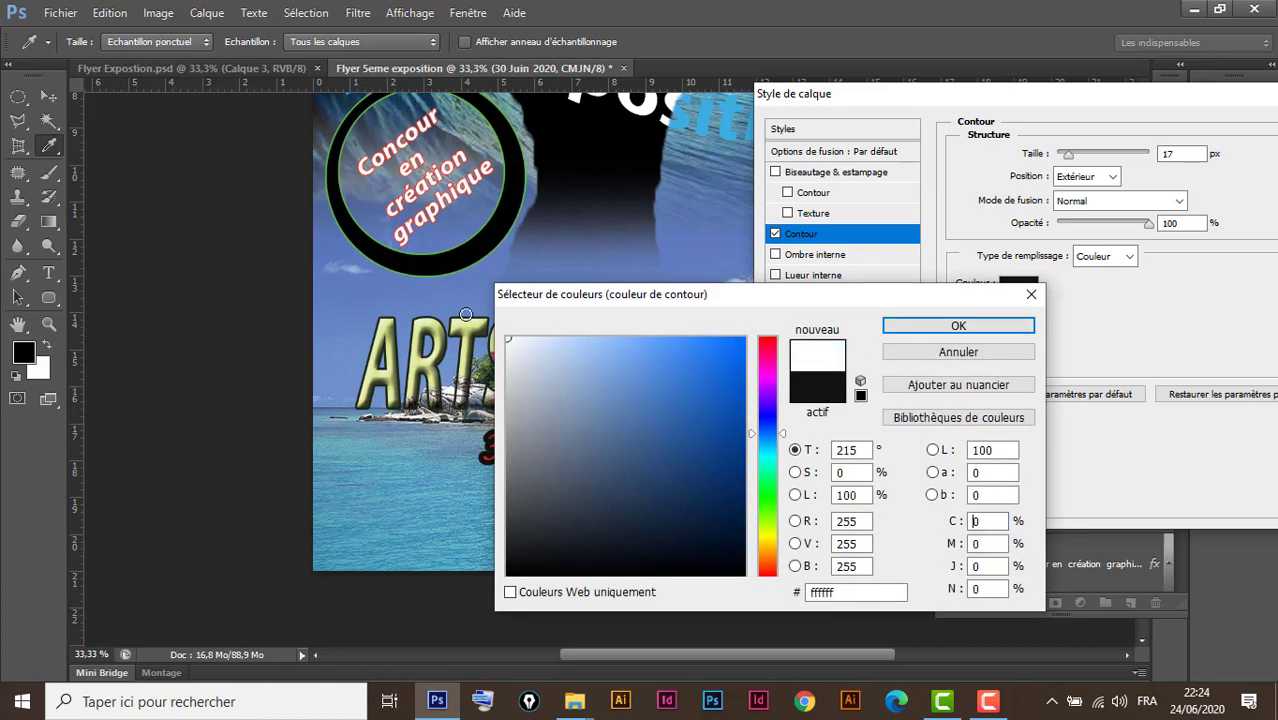
left_click(965, 325)
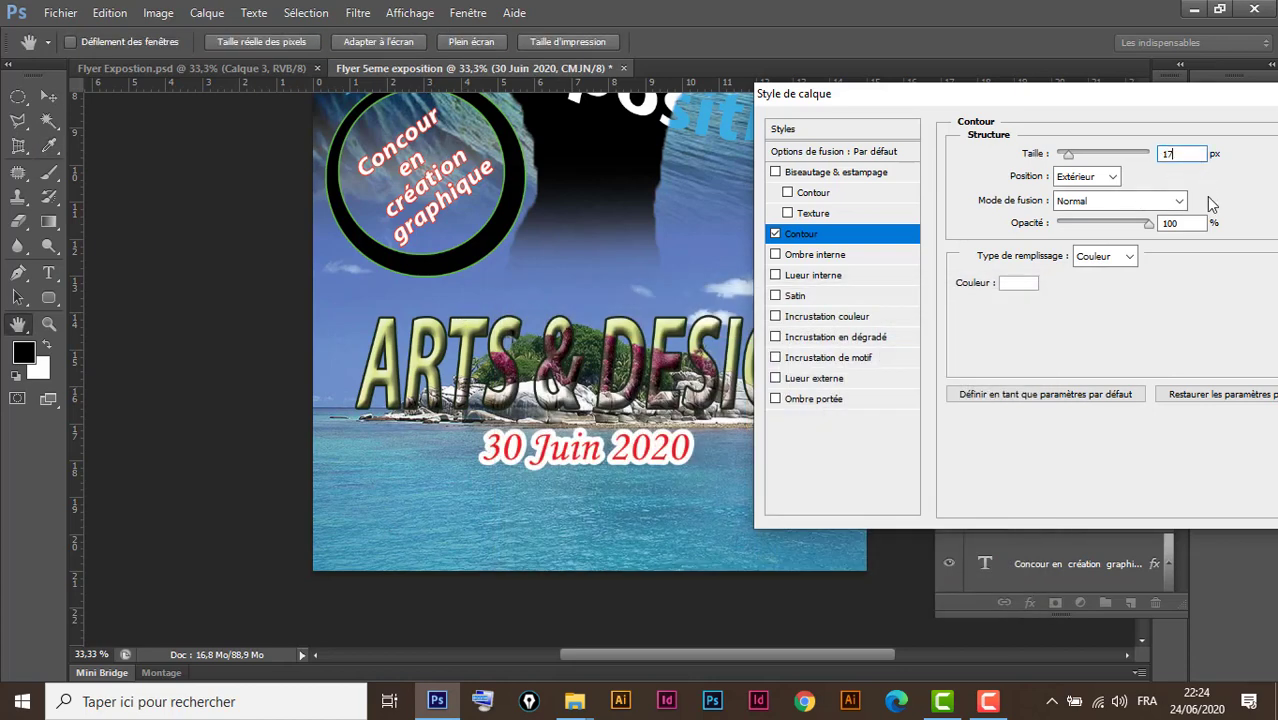
key("shift+Down")
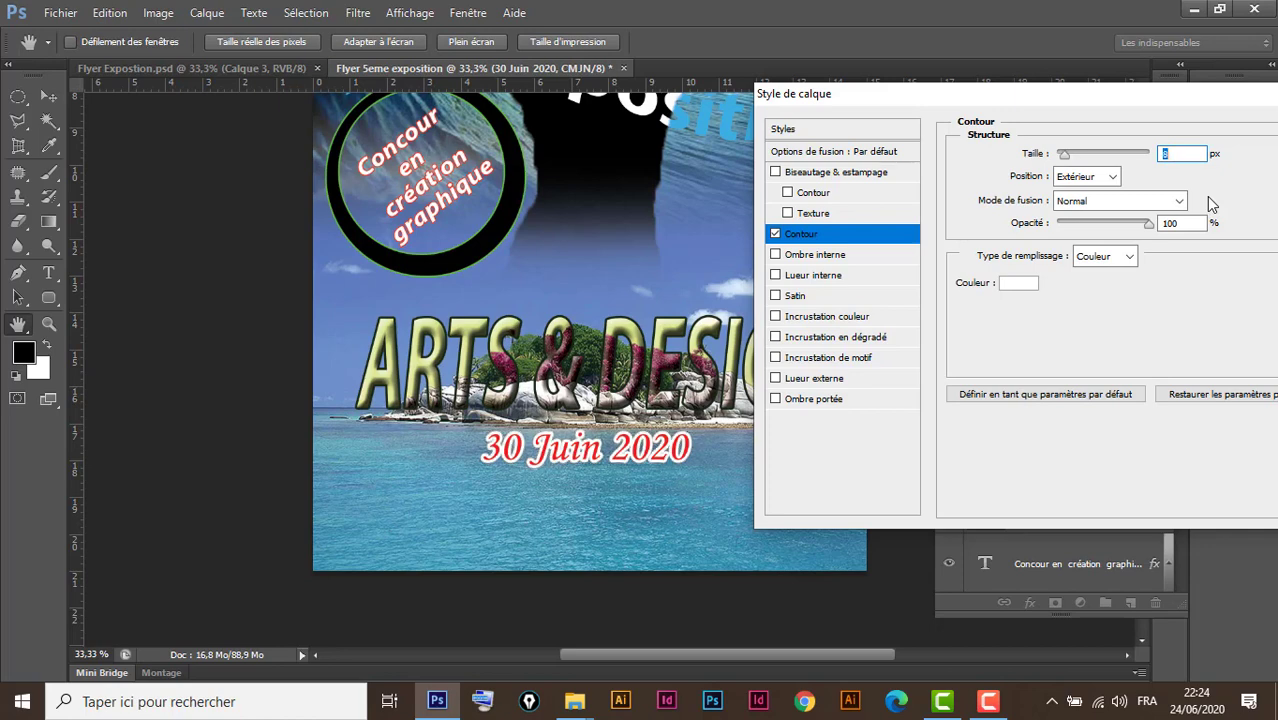
key("Down")
key("Down")
key("Down")
key("Down")
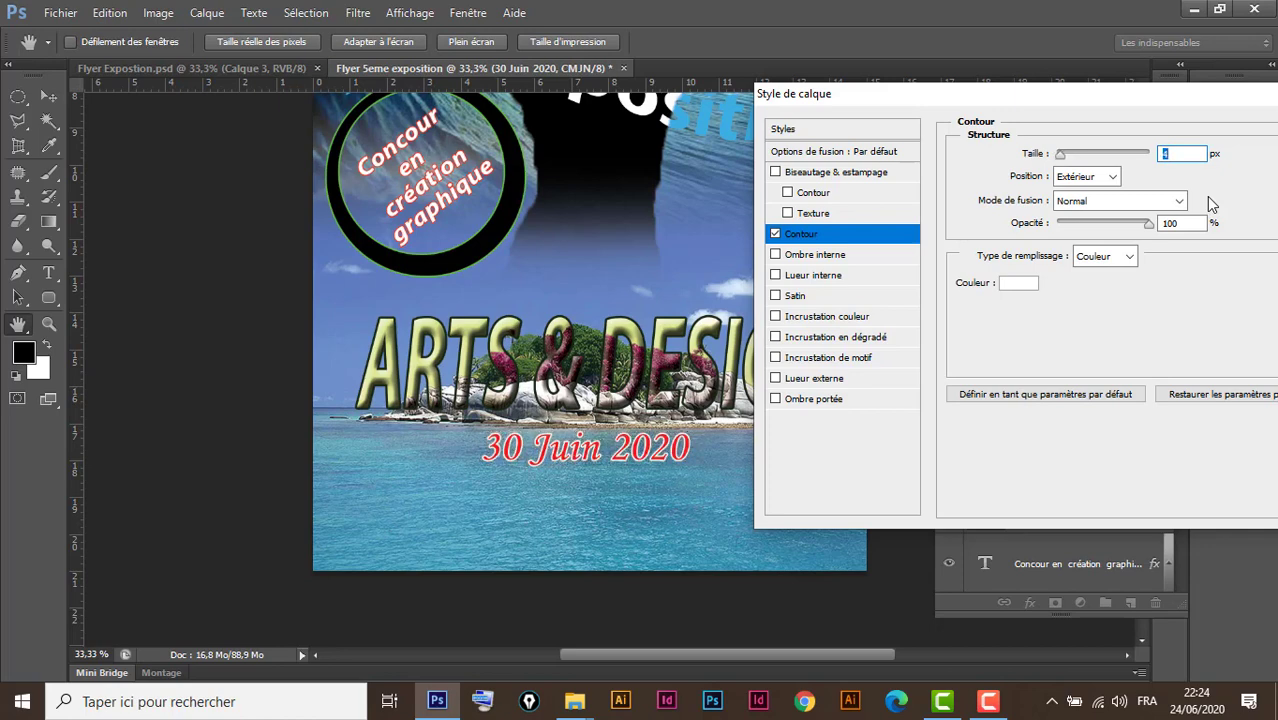
left_click_drag(1087, 102, 728, 96)
left_click(1082, 123)
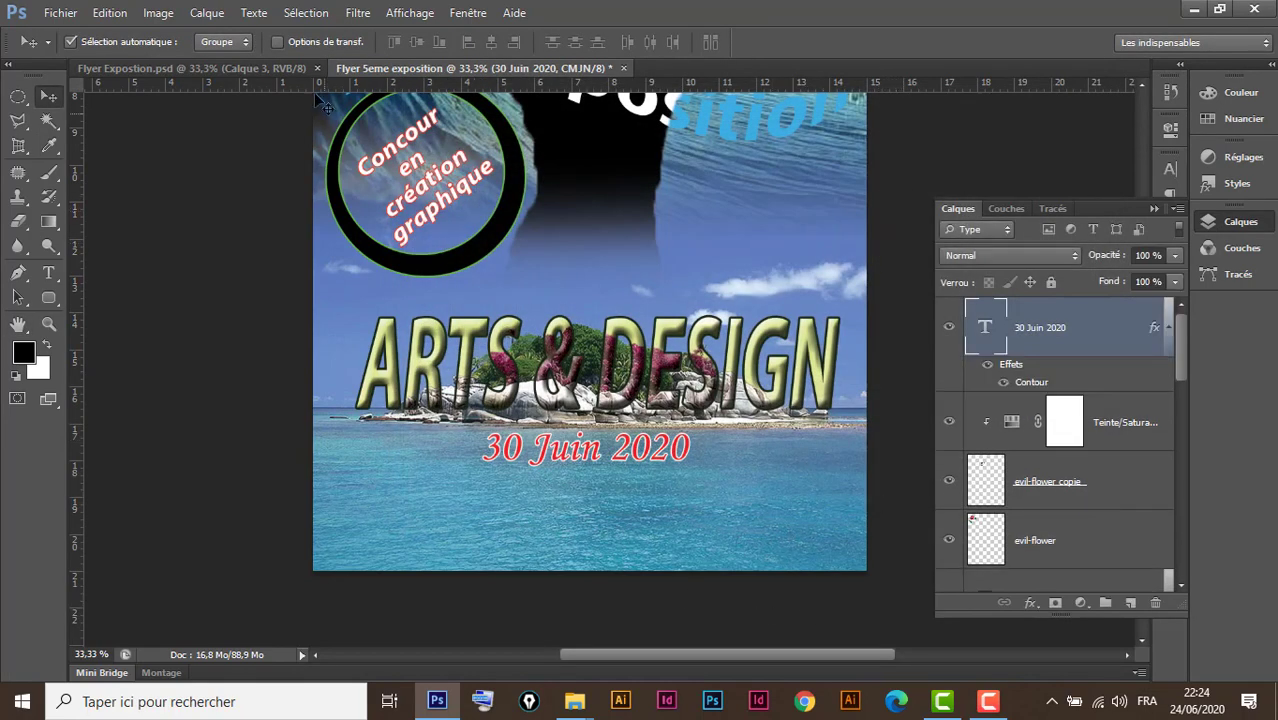
Compare with Flyer Expostion.psd, collapse the Calques panel, and return to the new flyer
left_click(274, 70)
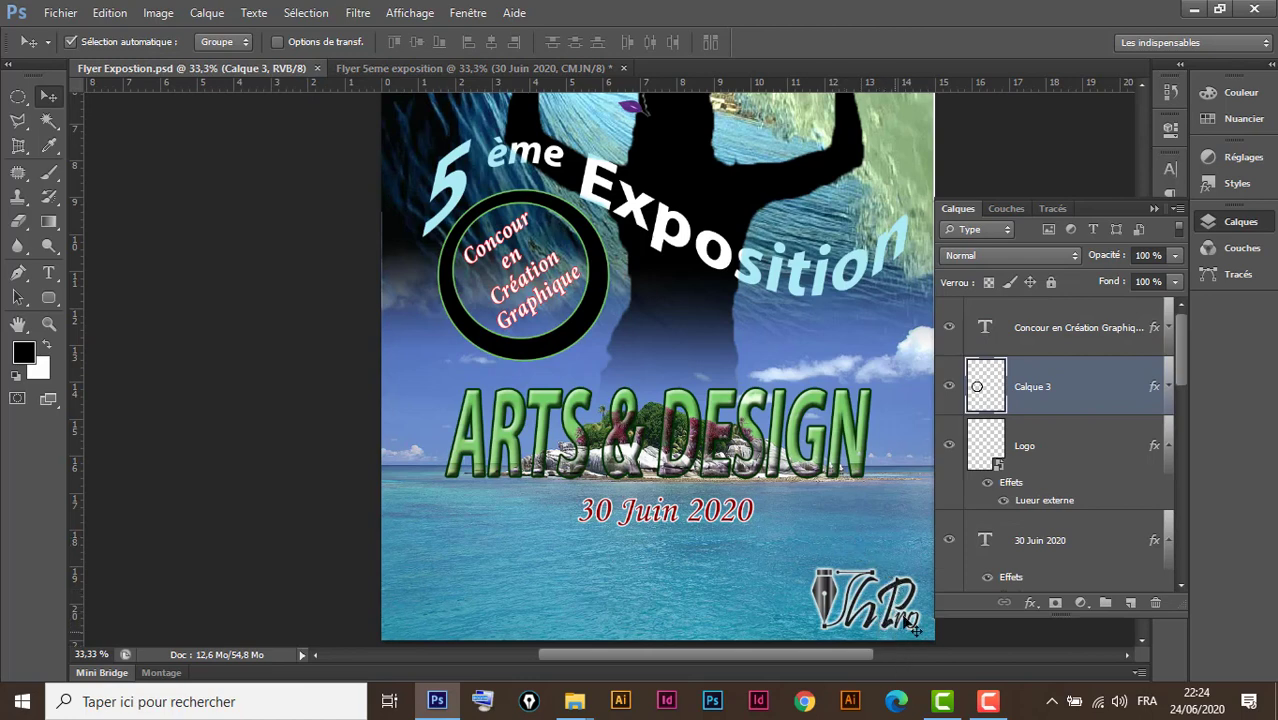
left_click(1153, 209)
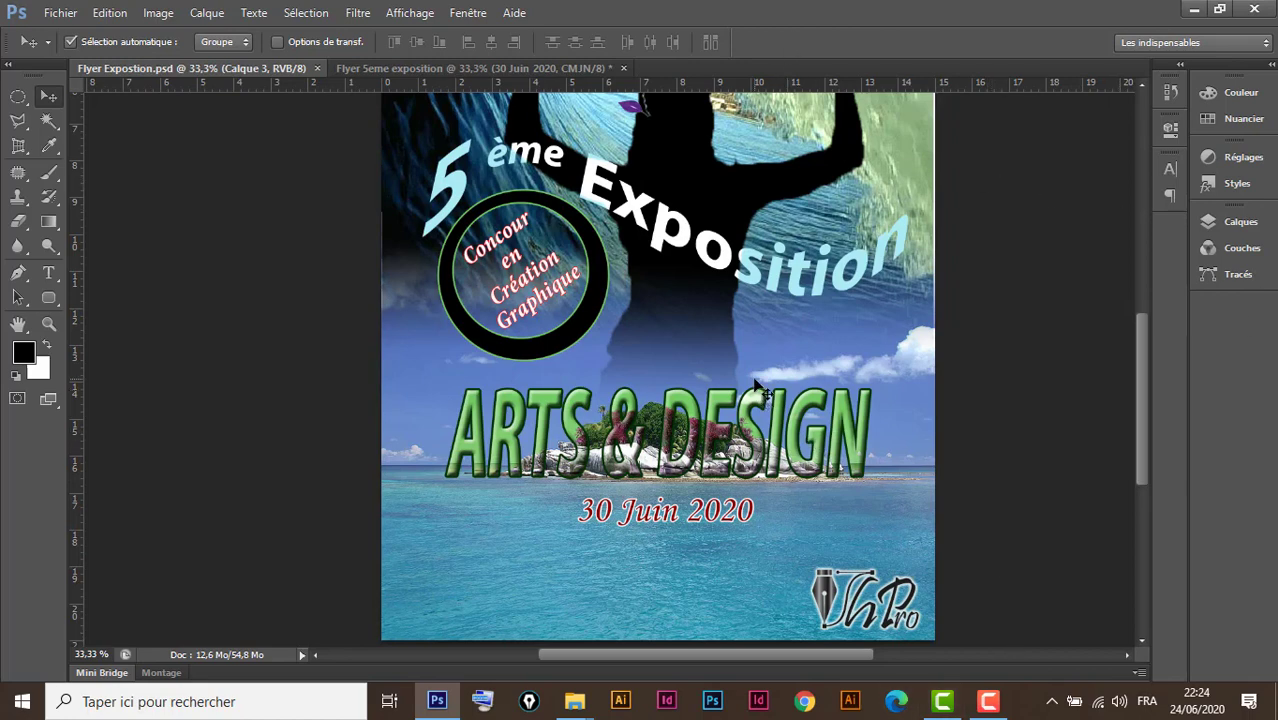
left_click(390, 68)
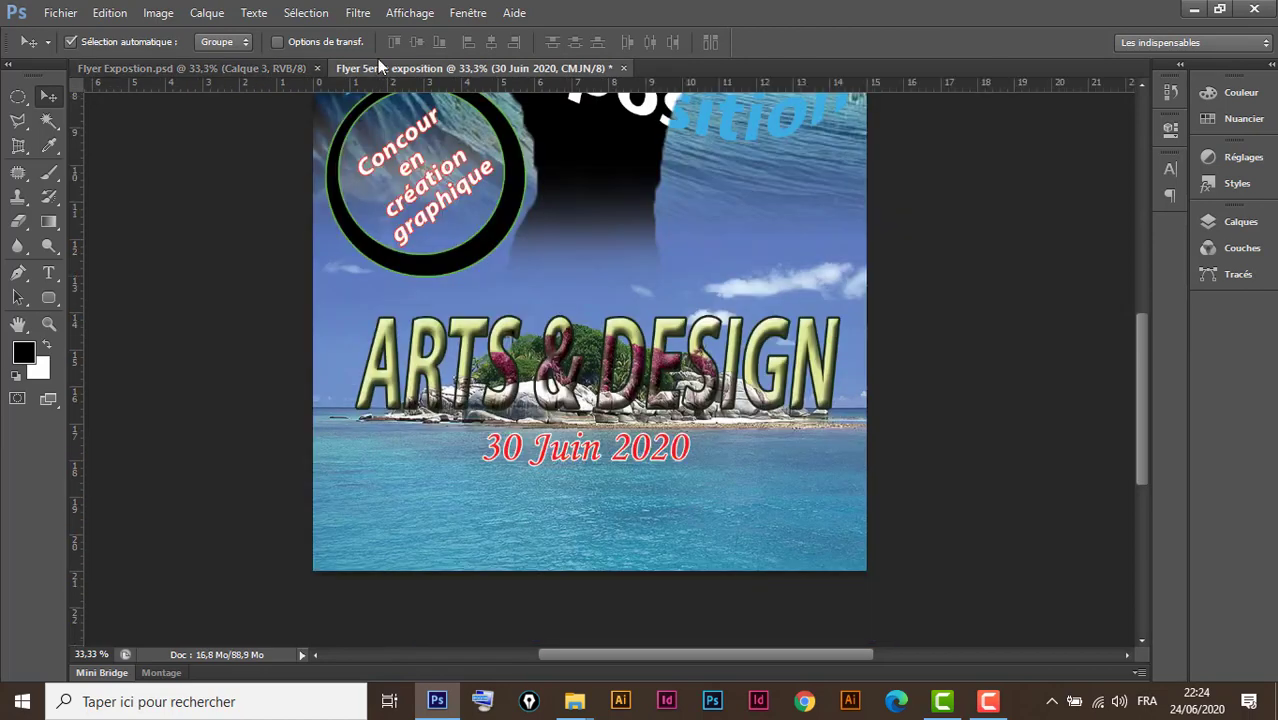
Choose the 777 px ShPro logo brush and add a new empty layer for it
left_click(51, 174)
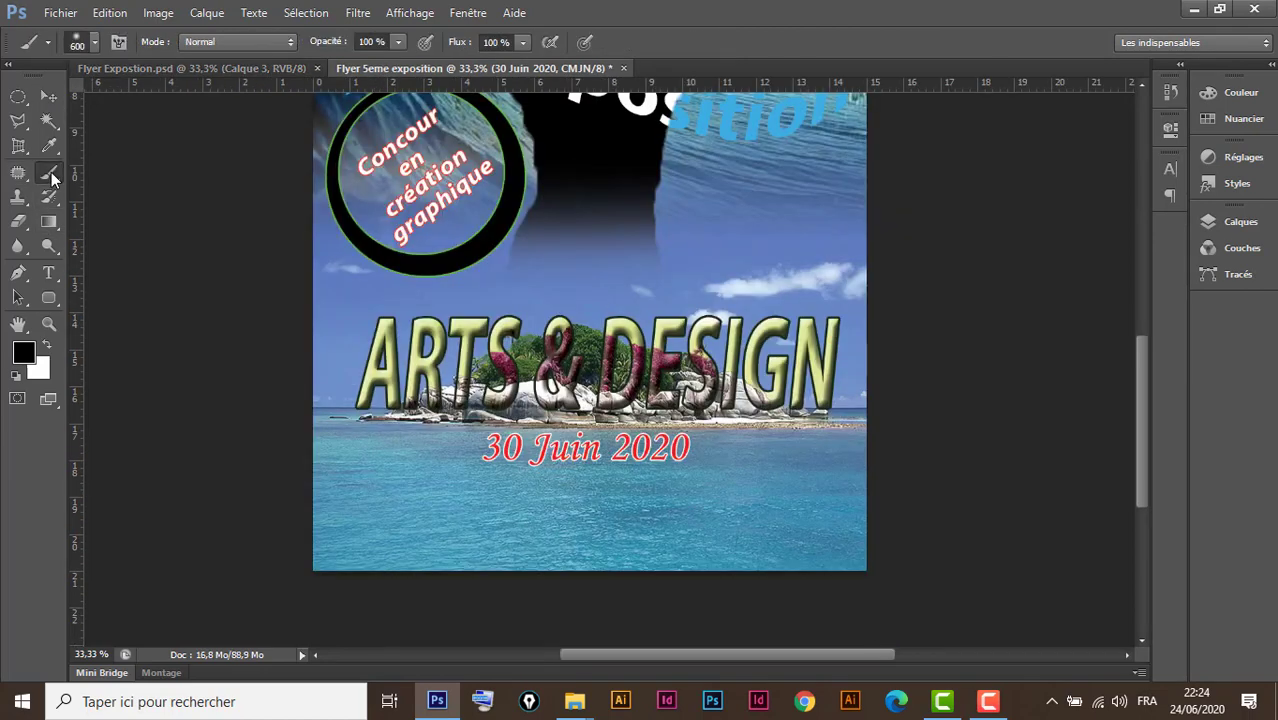
left_click(95, 41)
left_click_drag(207, 310, 228, 577)
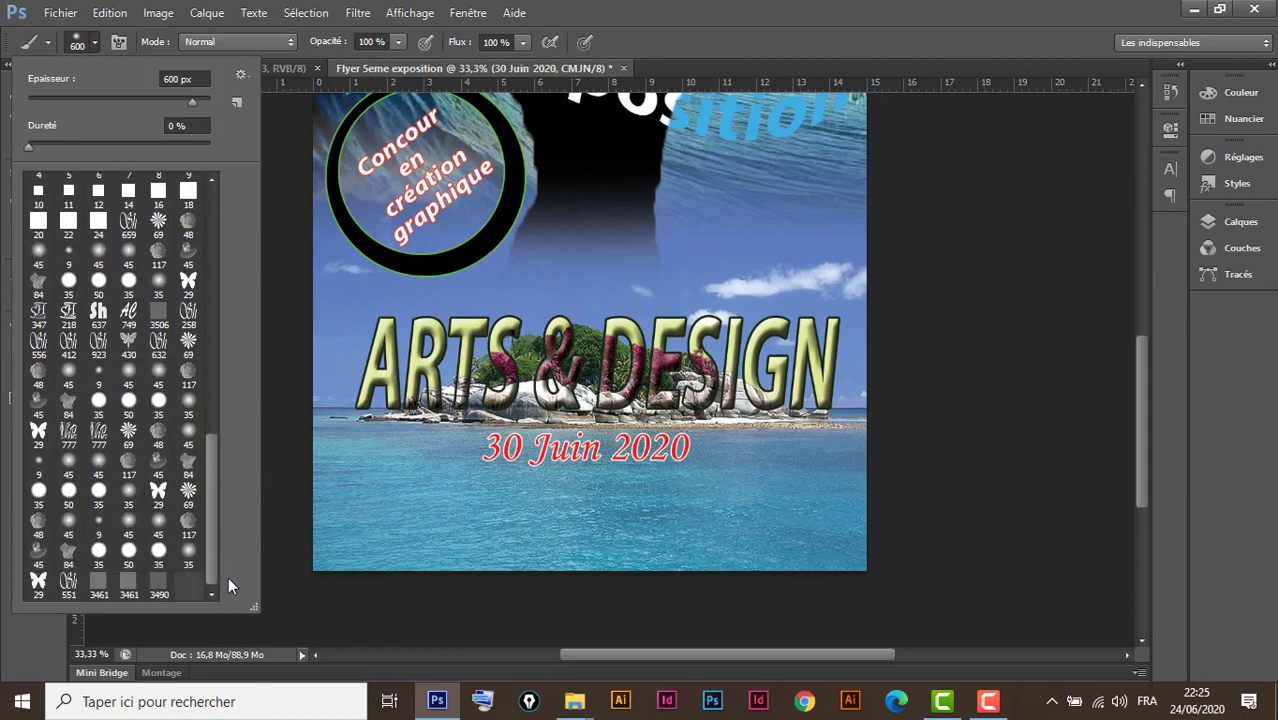
left_click(69, 433)
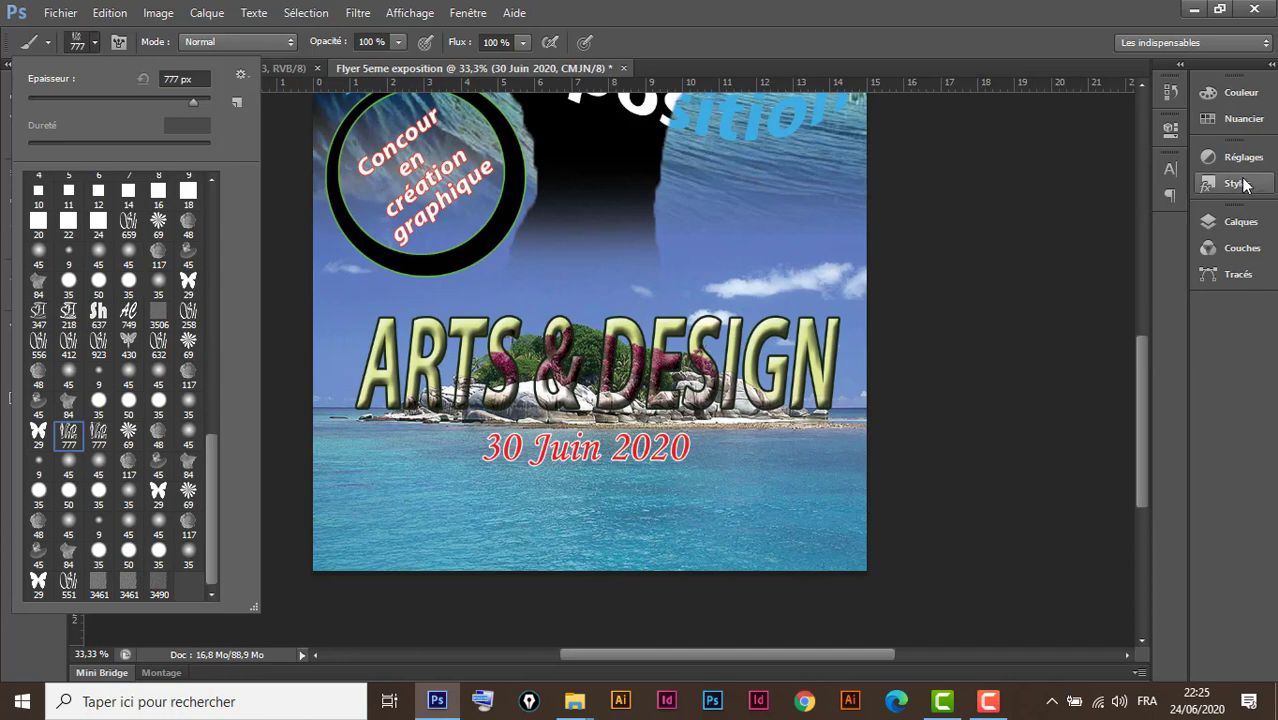
left_click(1232, 222)
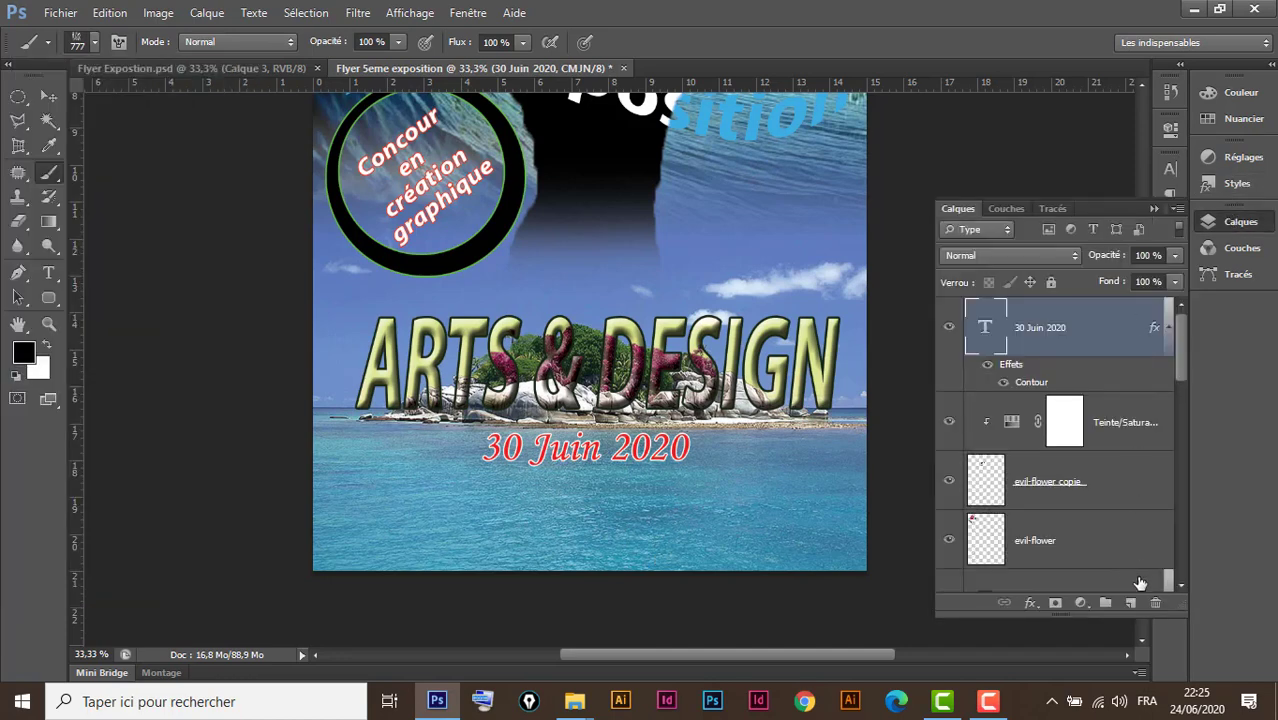
left_click(1130, 602)
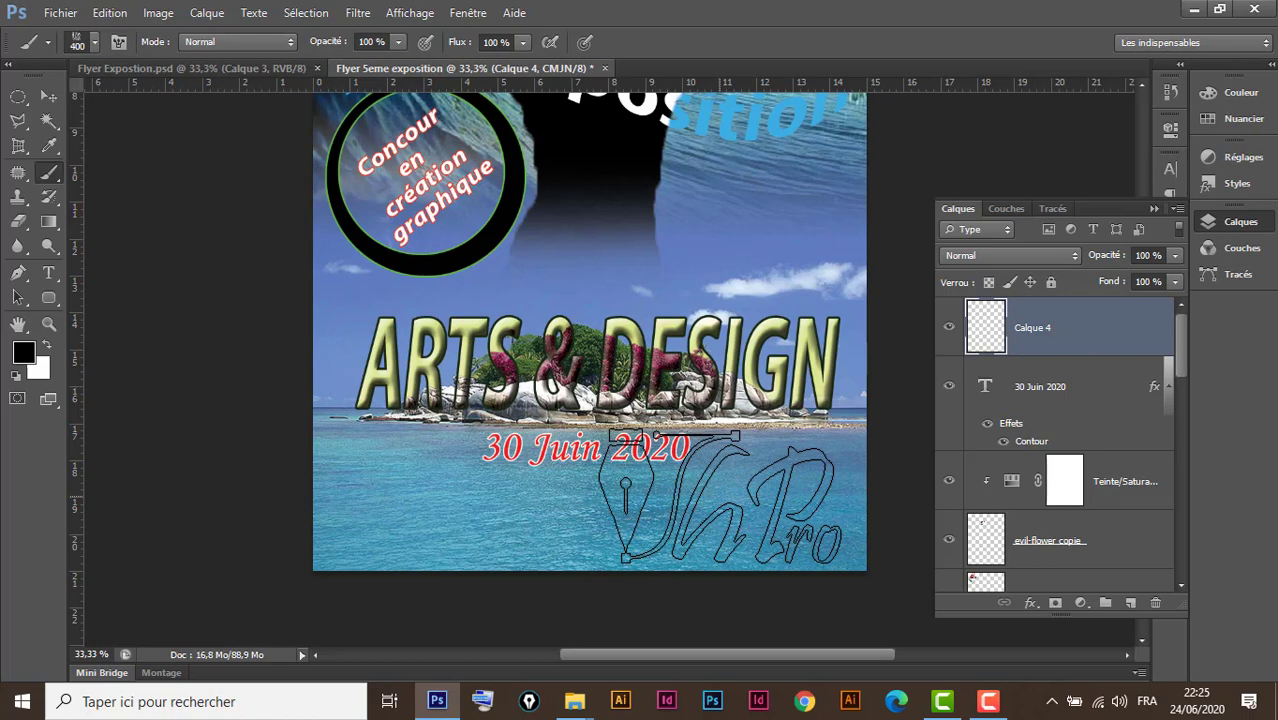
Resize the brush and stamp the black ShPro logo in the flyer's lower-right corner
key("bracketleft")
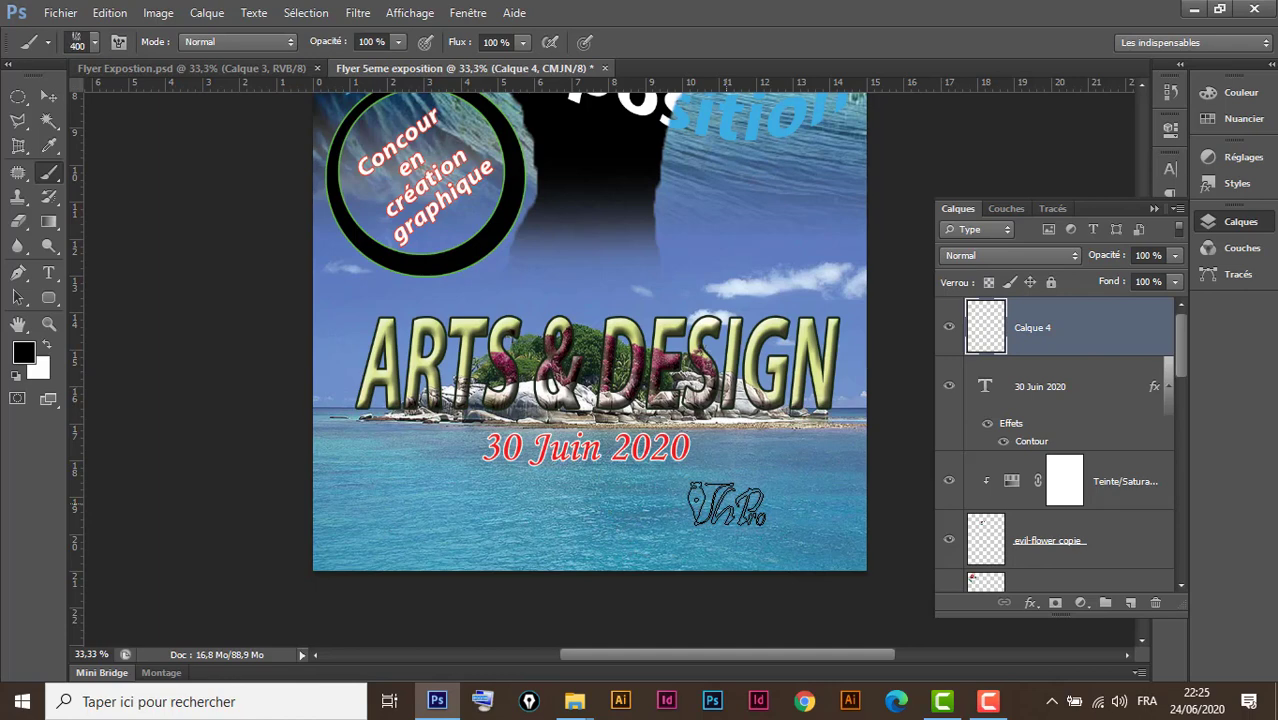
key("bracketright")
key("bracketright")
key("bracketright")
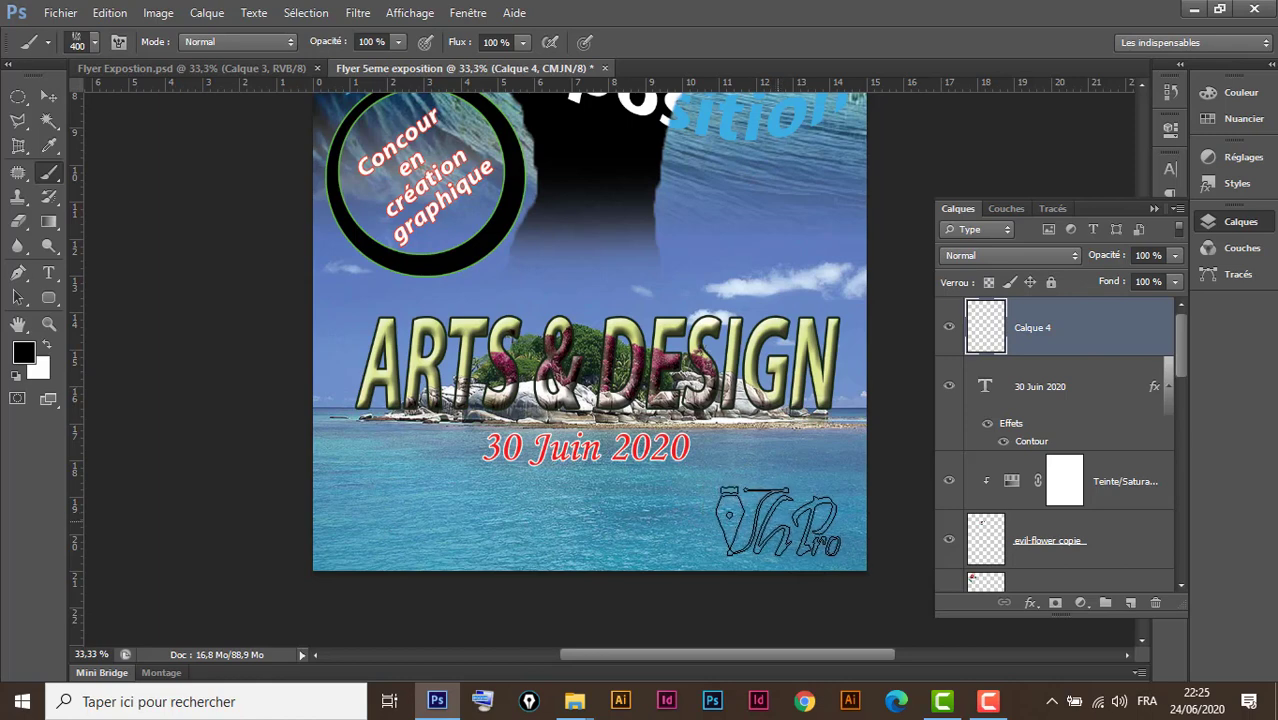
left_click(777, 521)
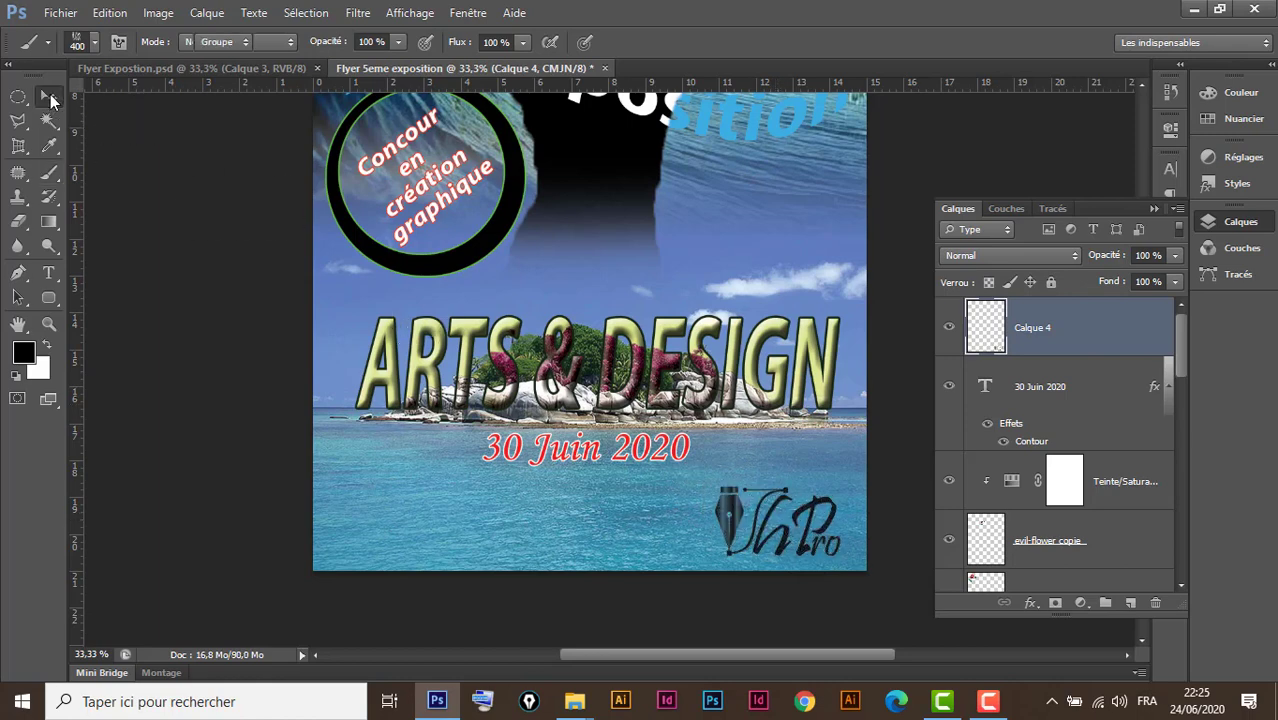
left_click(48, 96)
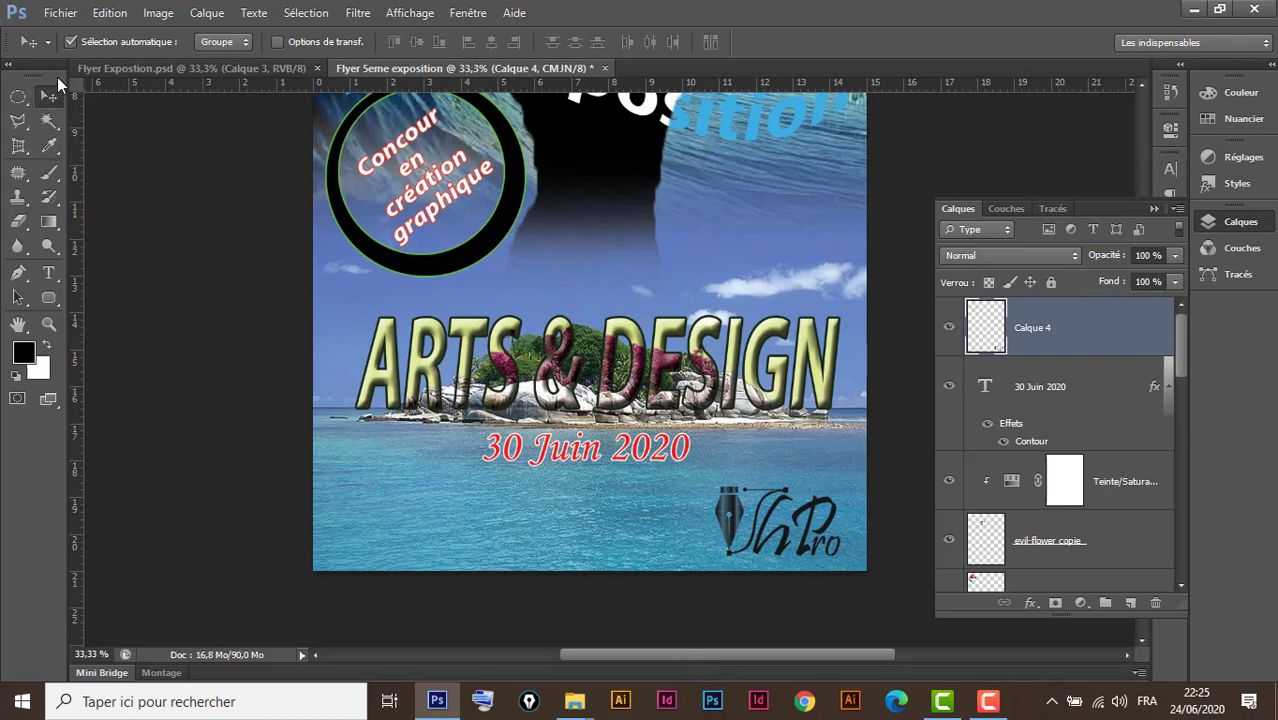
left_click(50, 174)
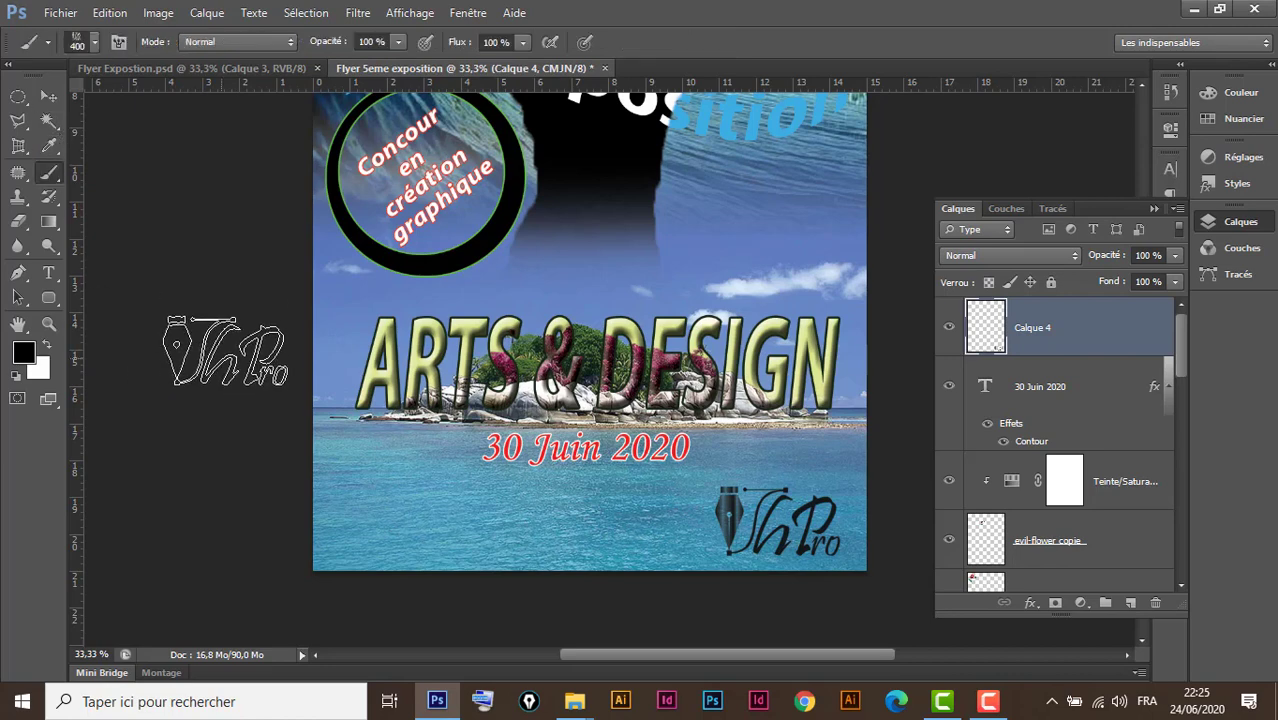
left_click(93, 44)
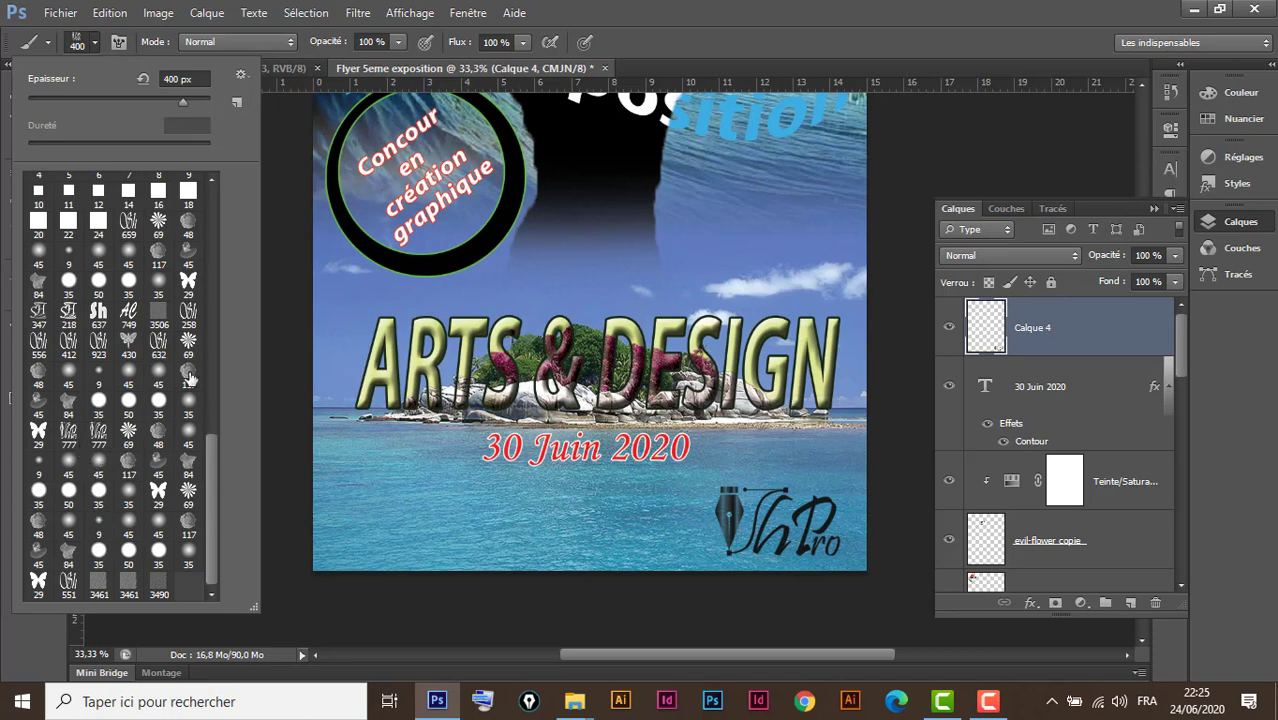
left_click(676, 22)
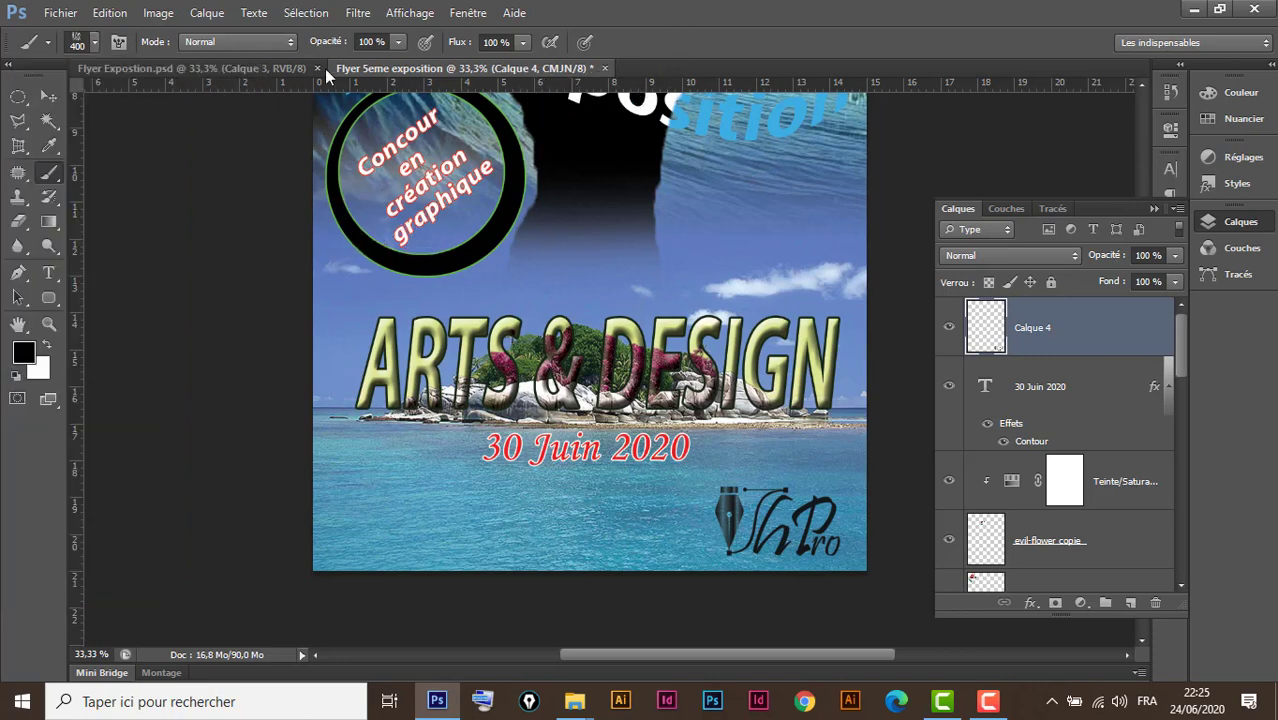
left_click(48, 95)
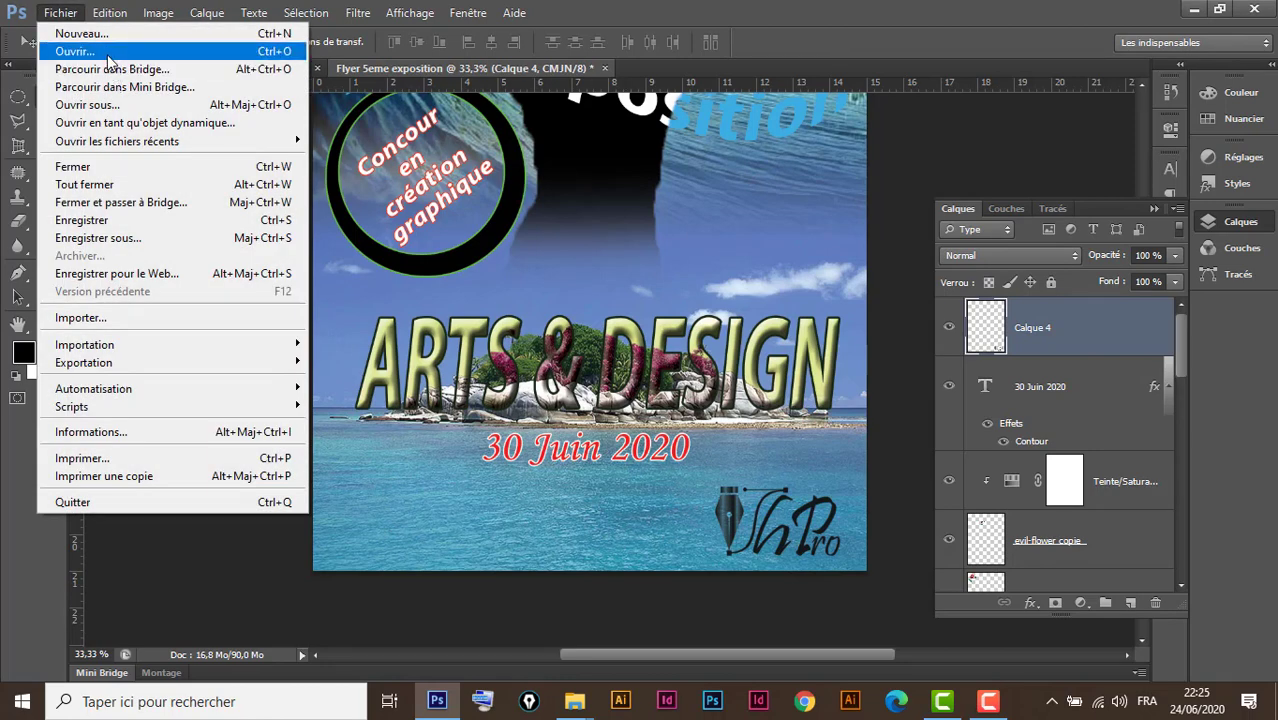
Drag Logo.jpg from the Flyer 5 ème Exposition folder into Photoshop to open it
left_click(60, 12)
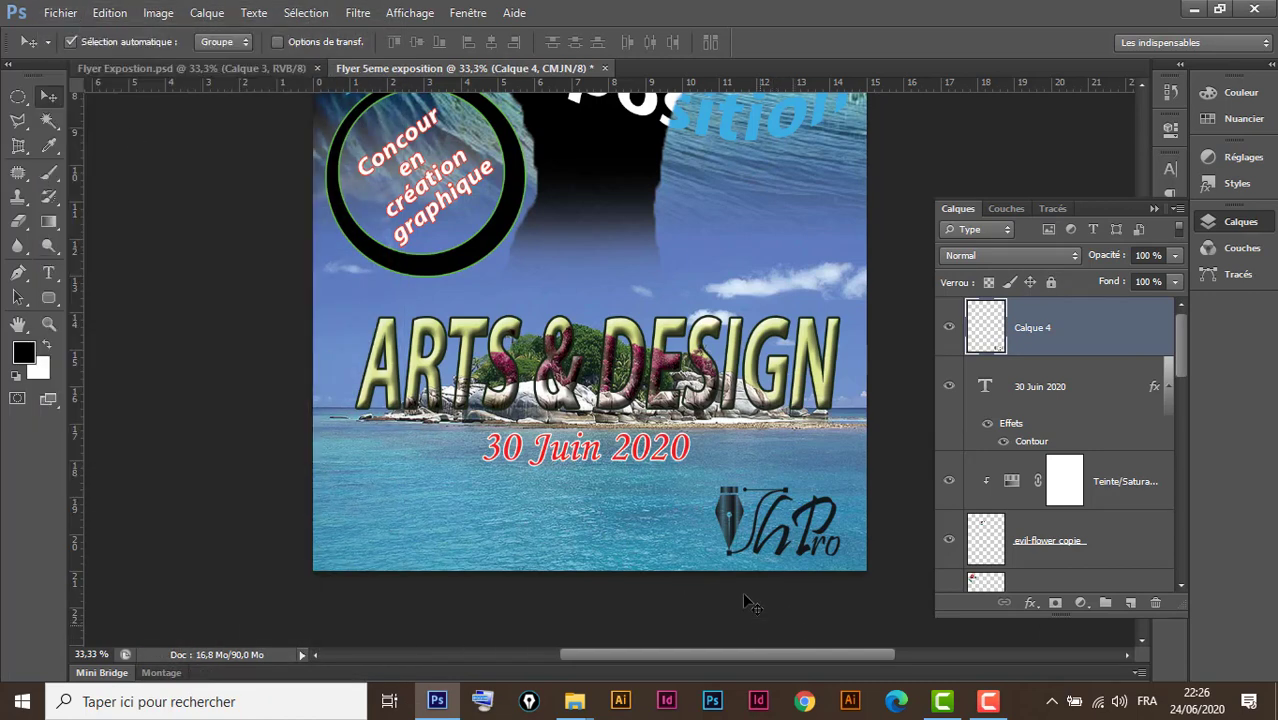
left_click(576, 700)
mouse_move(575, 701)
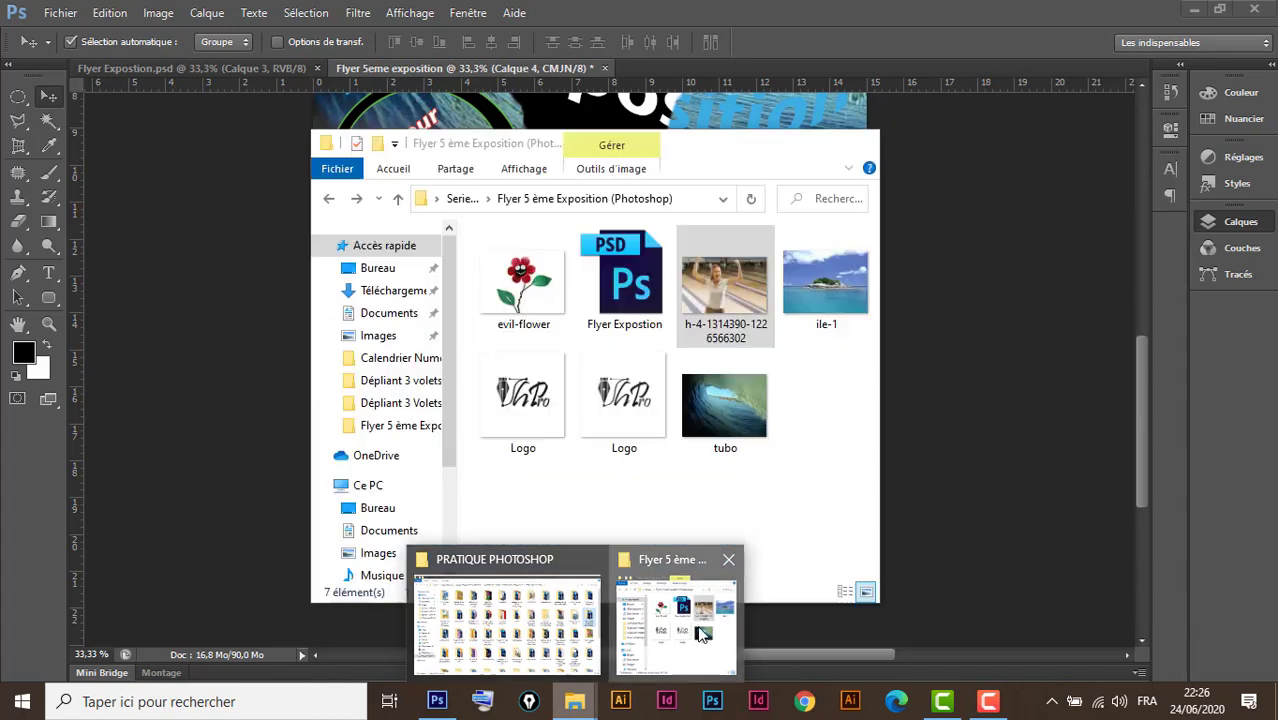
left_click(668, 620)
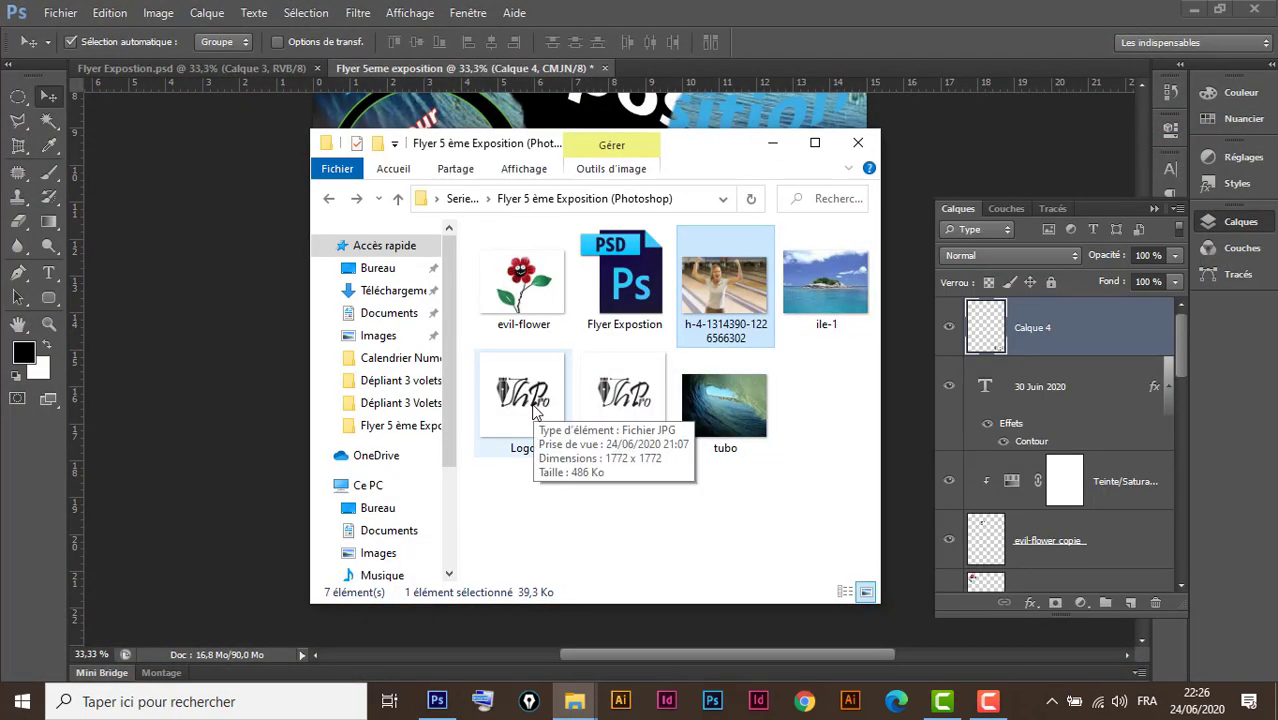
left_click_drag(535, 410, 683, 88)
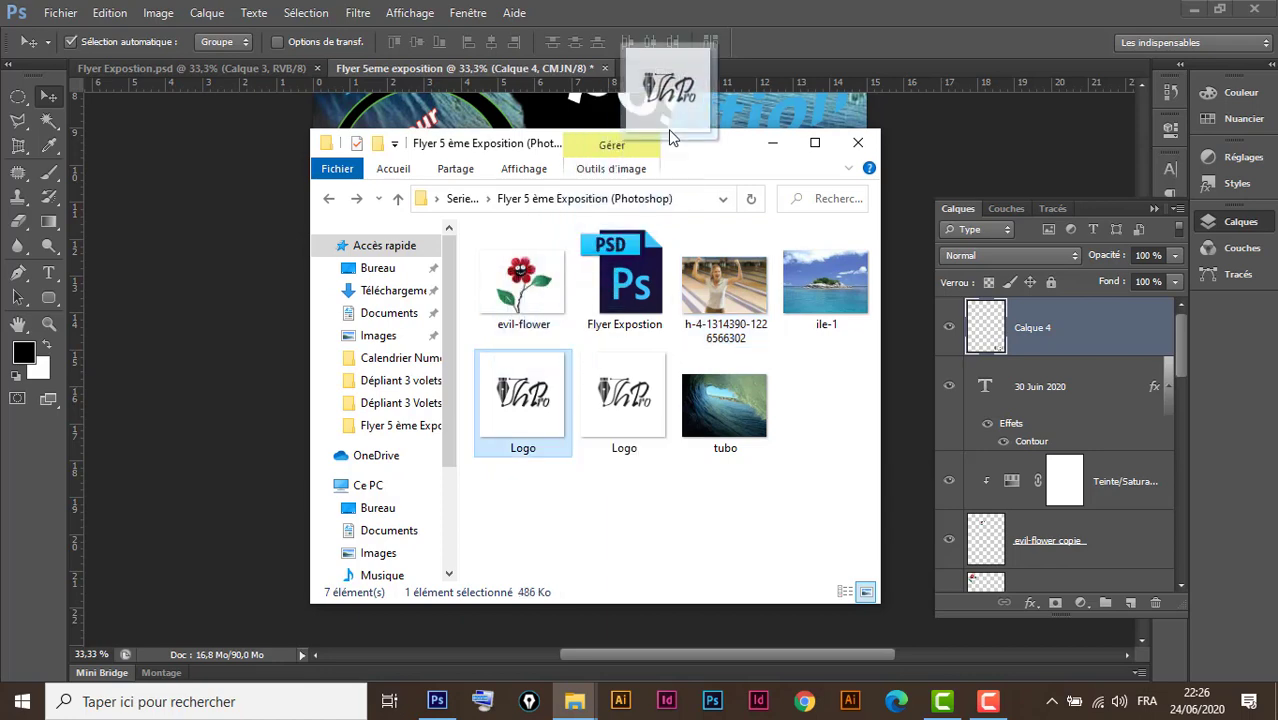
left_click_drag(683, 87, 683, 68)
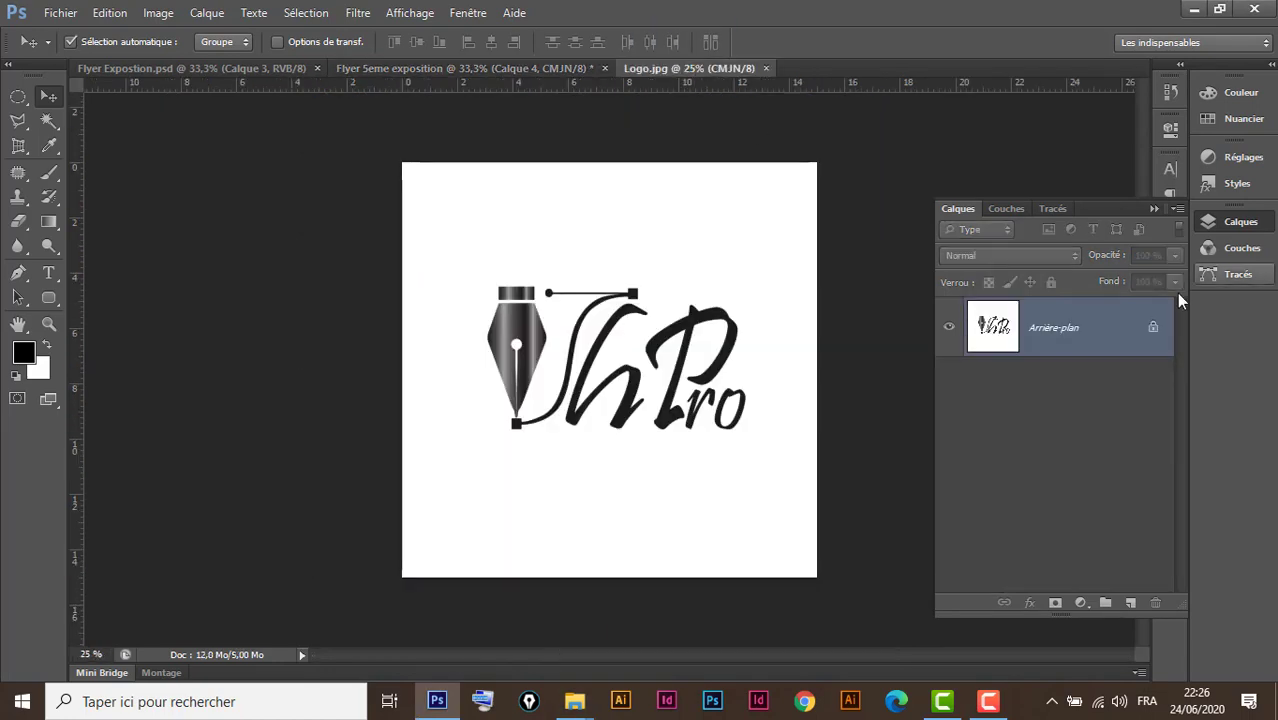
Convert Logo.jpg's background to Calque 0 and delete all its white pixels to transparency
double_click(1123, 335)
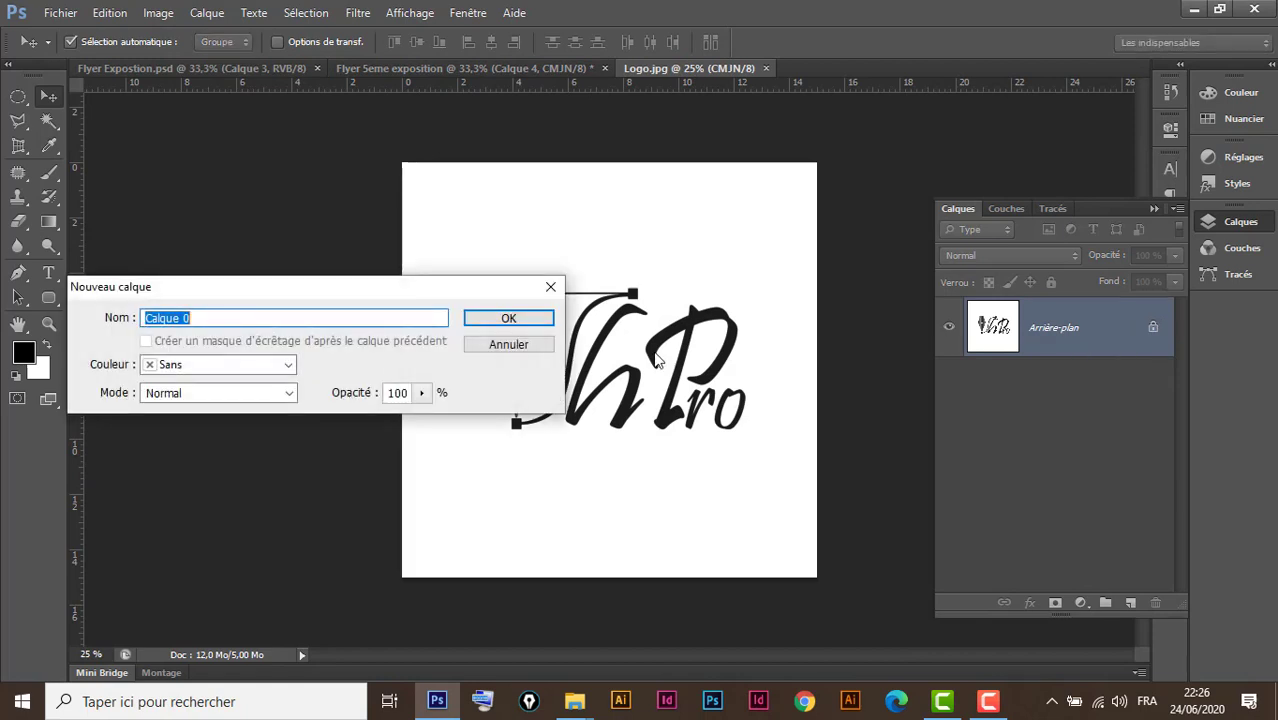
left_click(497, 318)
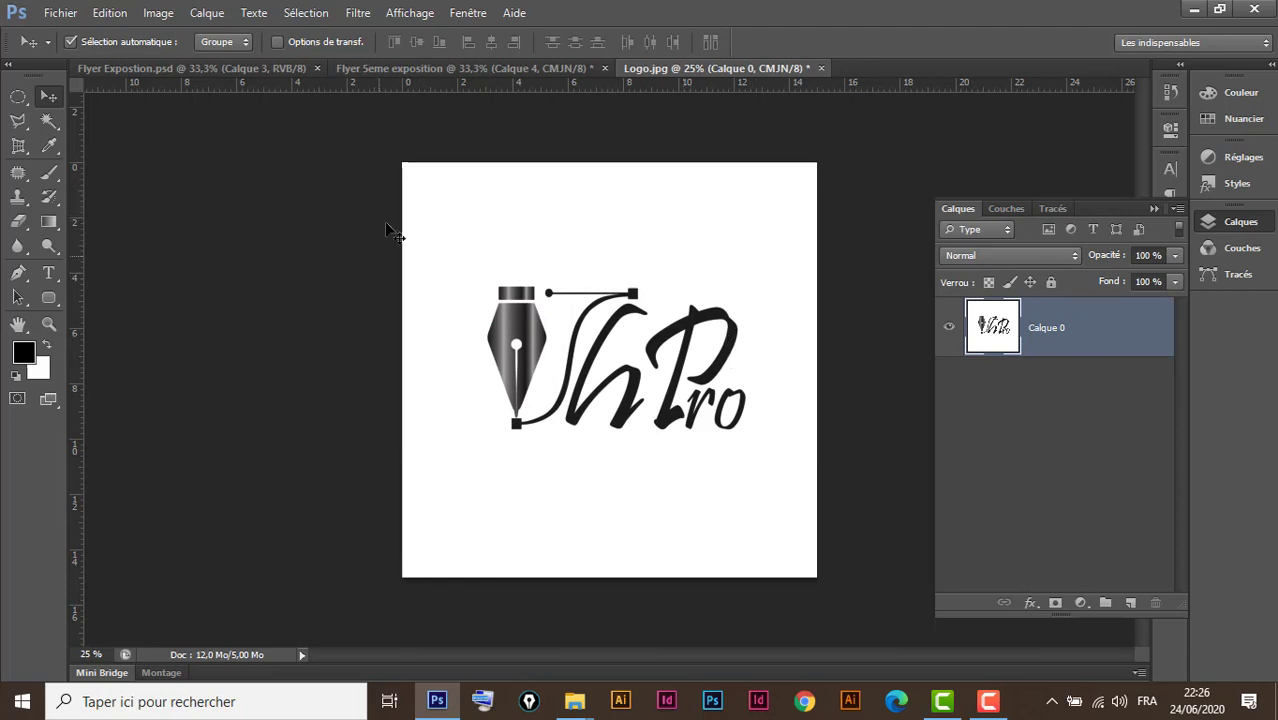
left_click(50, 120)
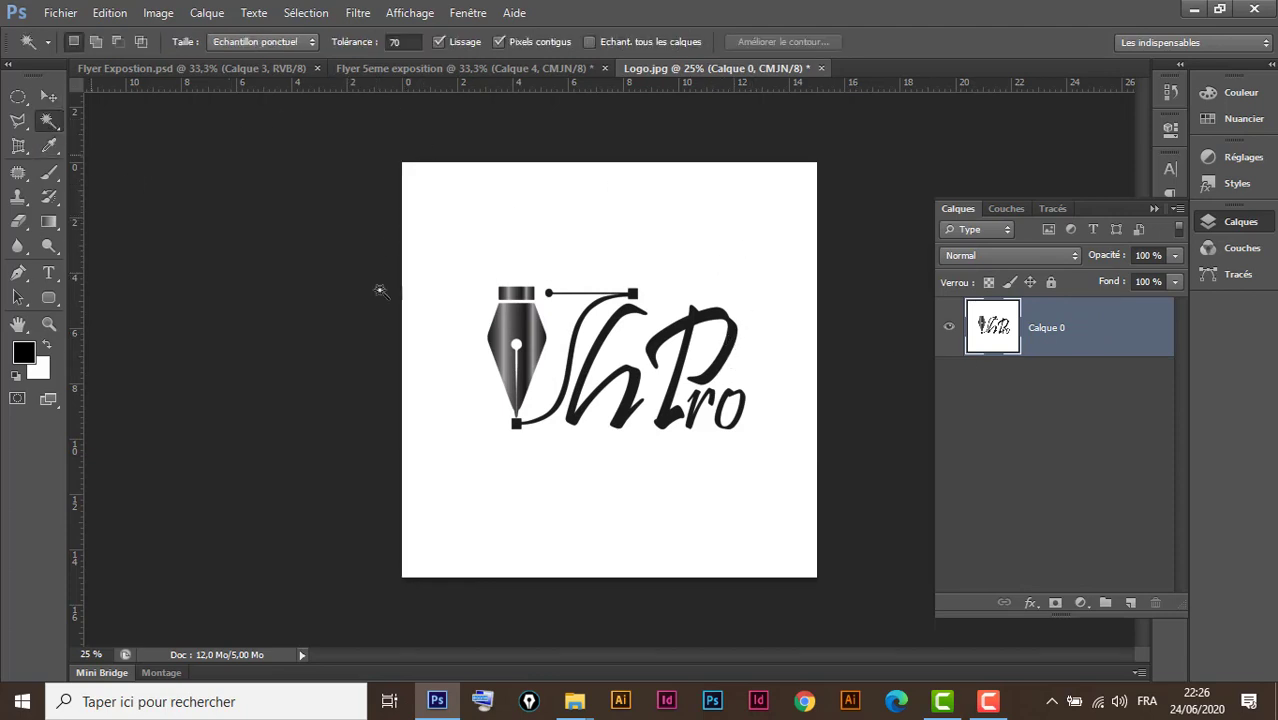
left_click(596, 214)
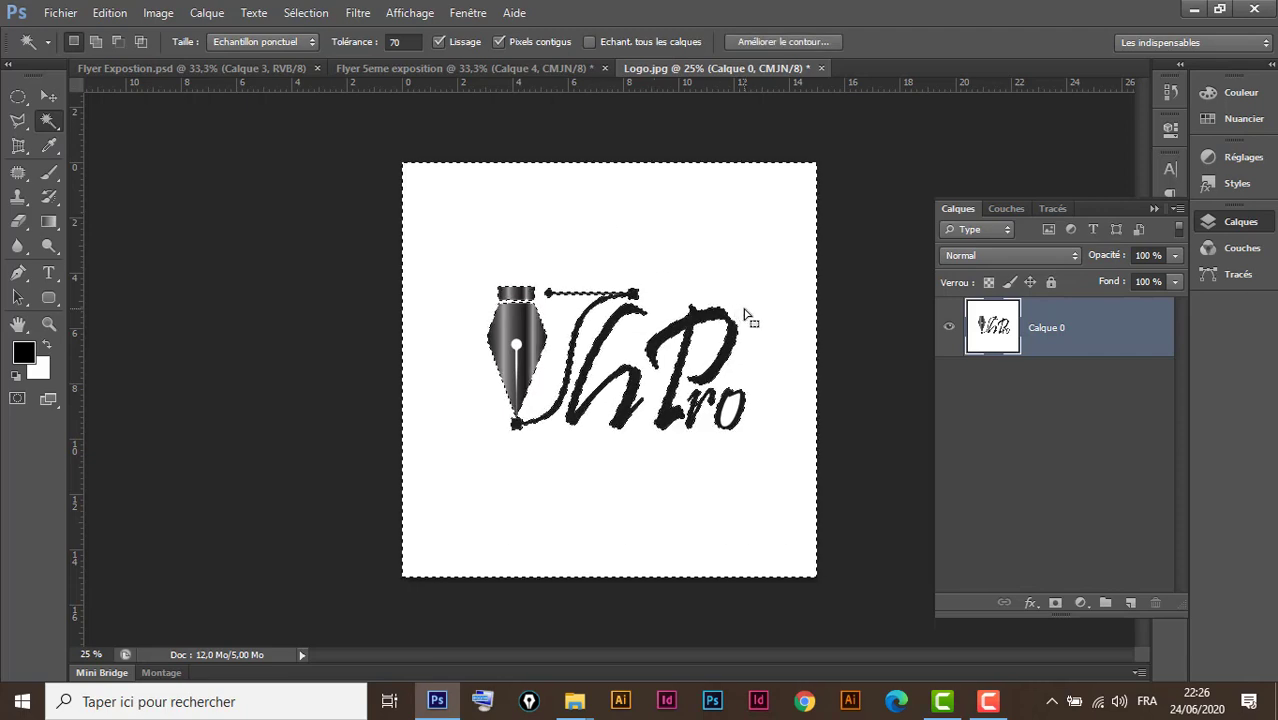
left_click(731, 410, "shift")
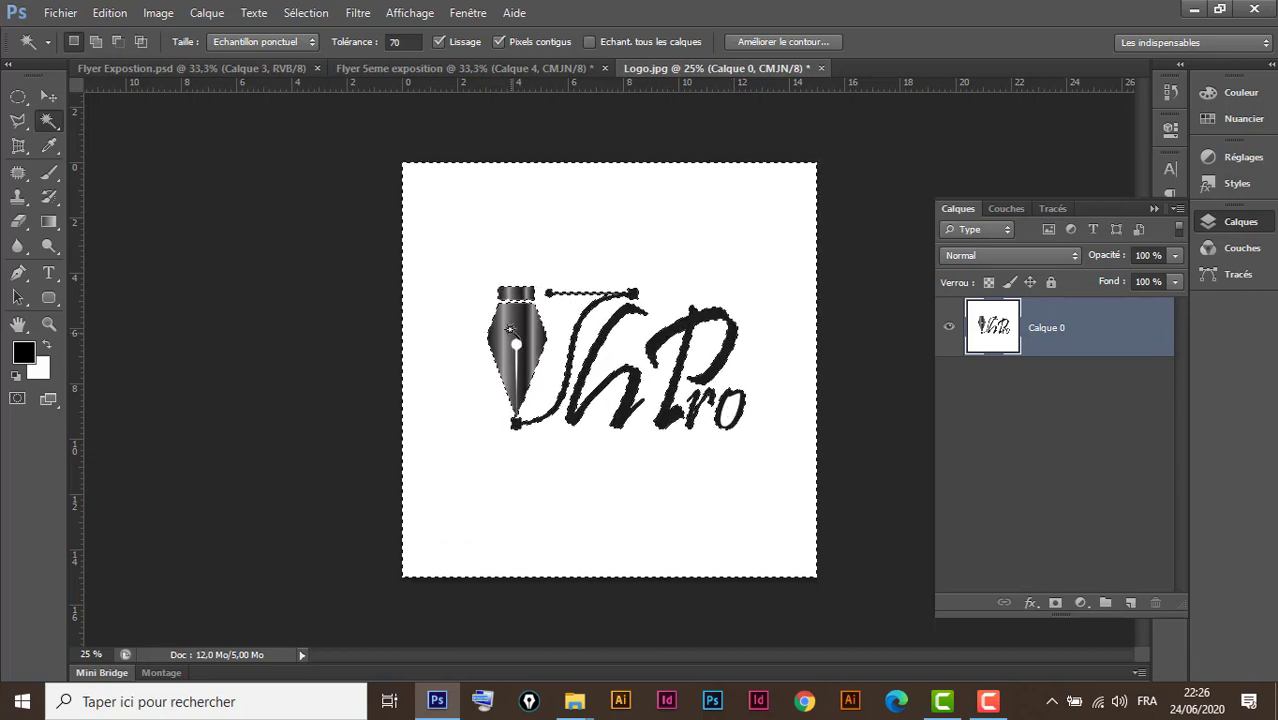
left_click(308, 13)
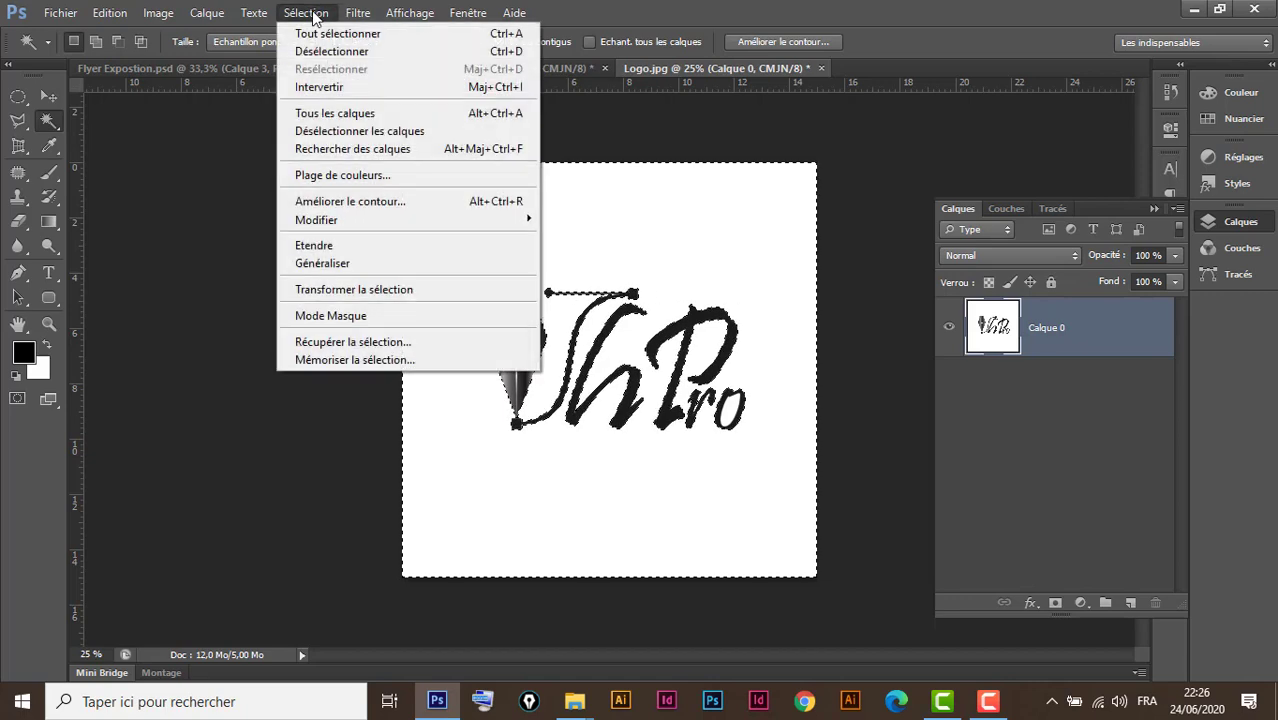
left_click(347, 265)
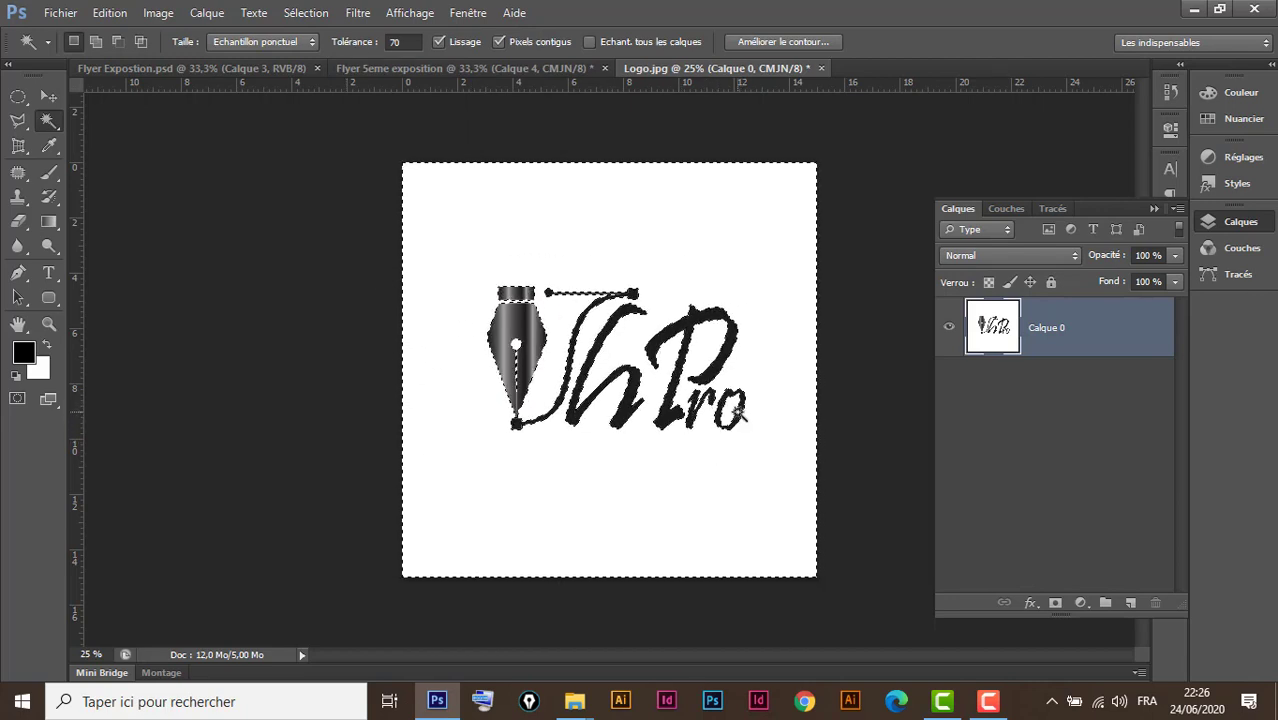
key("Delete")
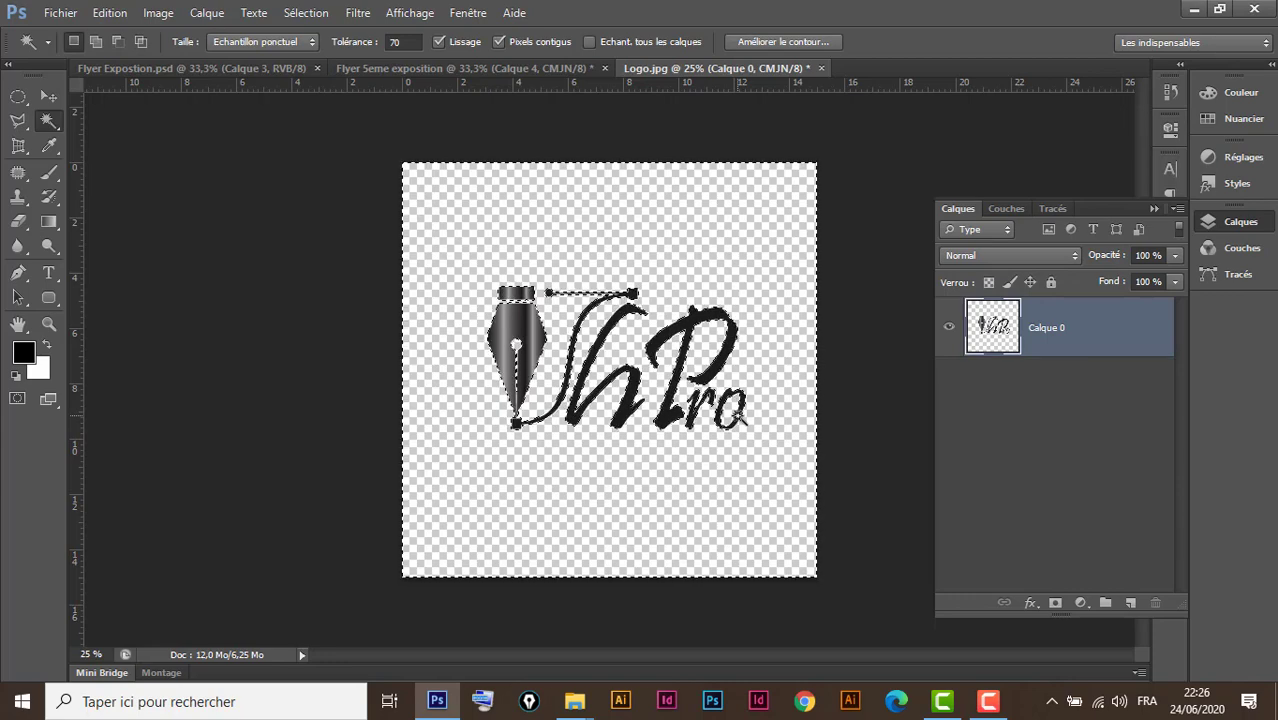
key("ctrl+d")
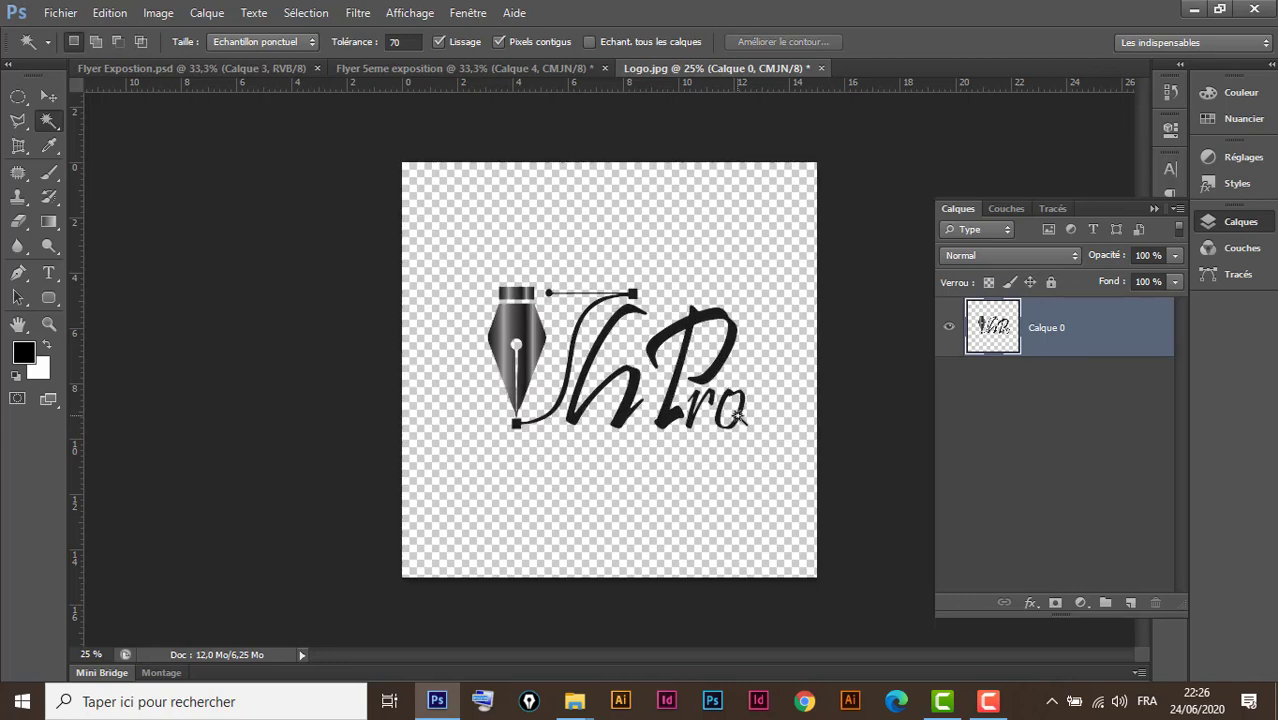
left_click(48, 96)
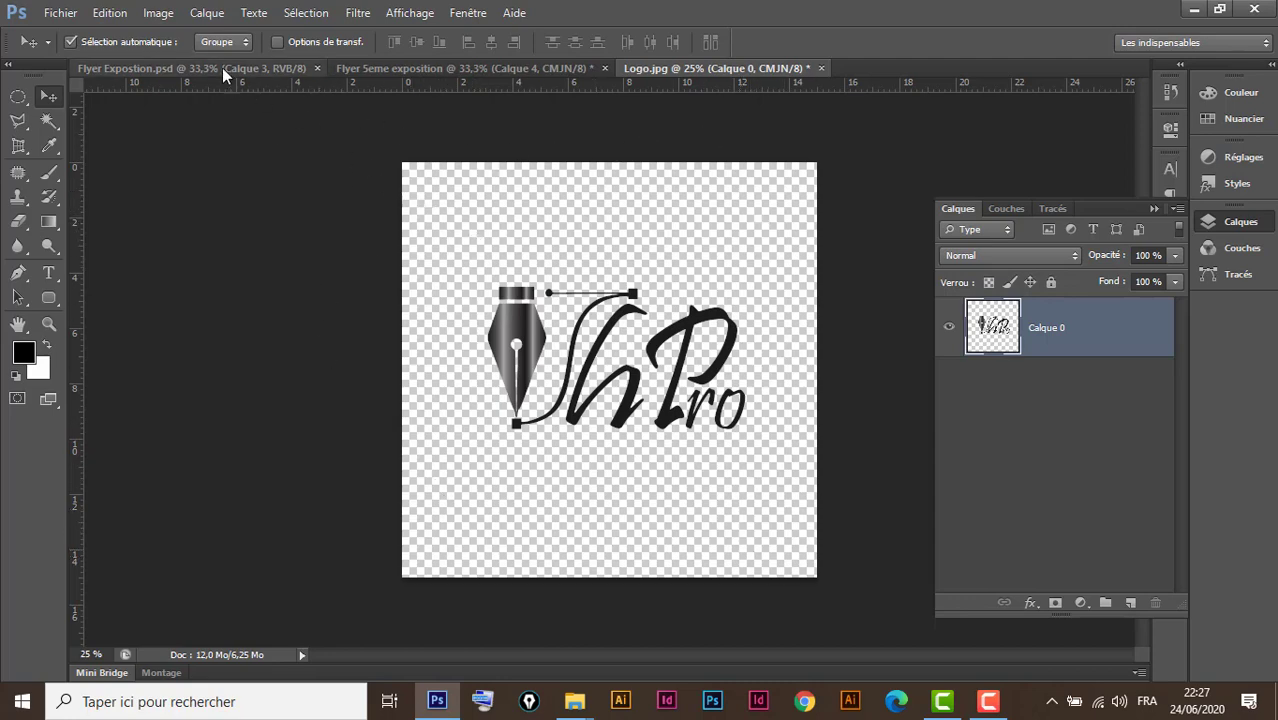
Trim Logo.jpg's transparent pixels on all four sides to crop tightly around the logo
left_click(168, 18)
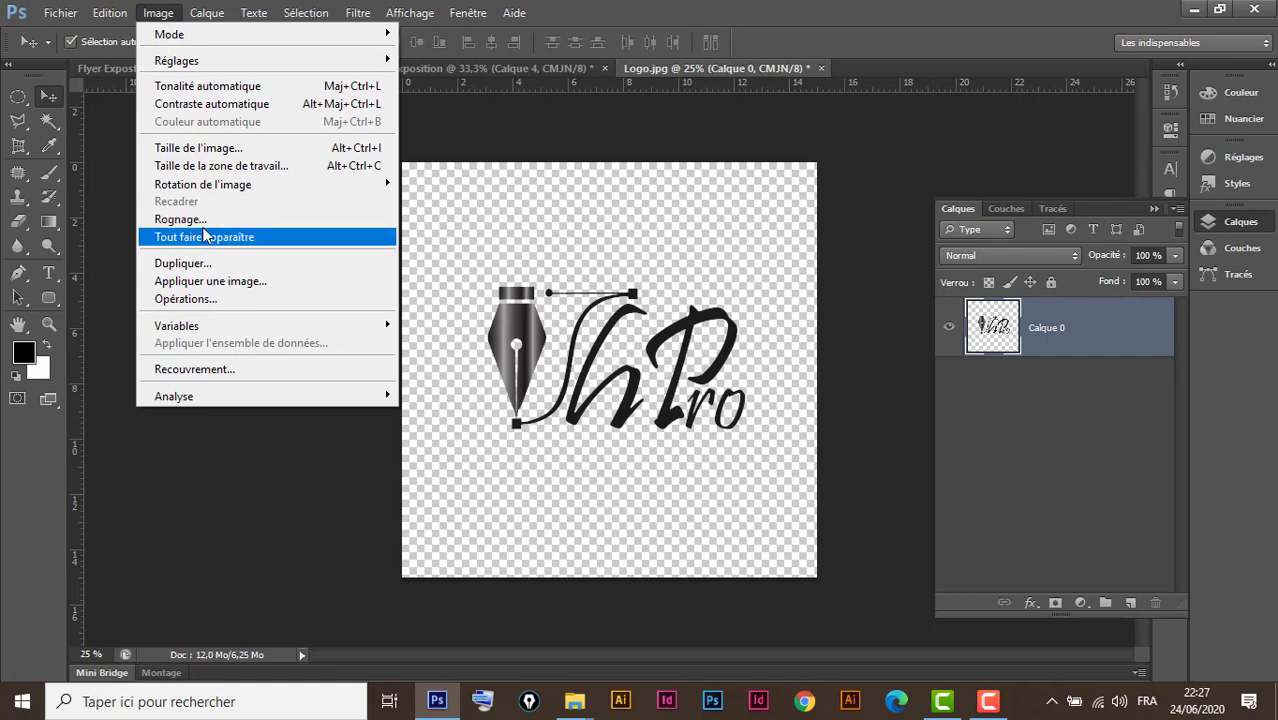
left_click(202, 220)
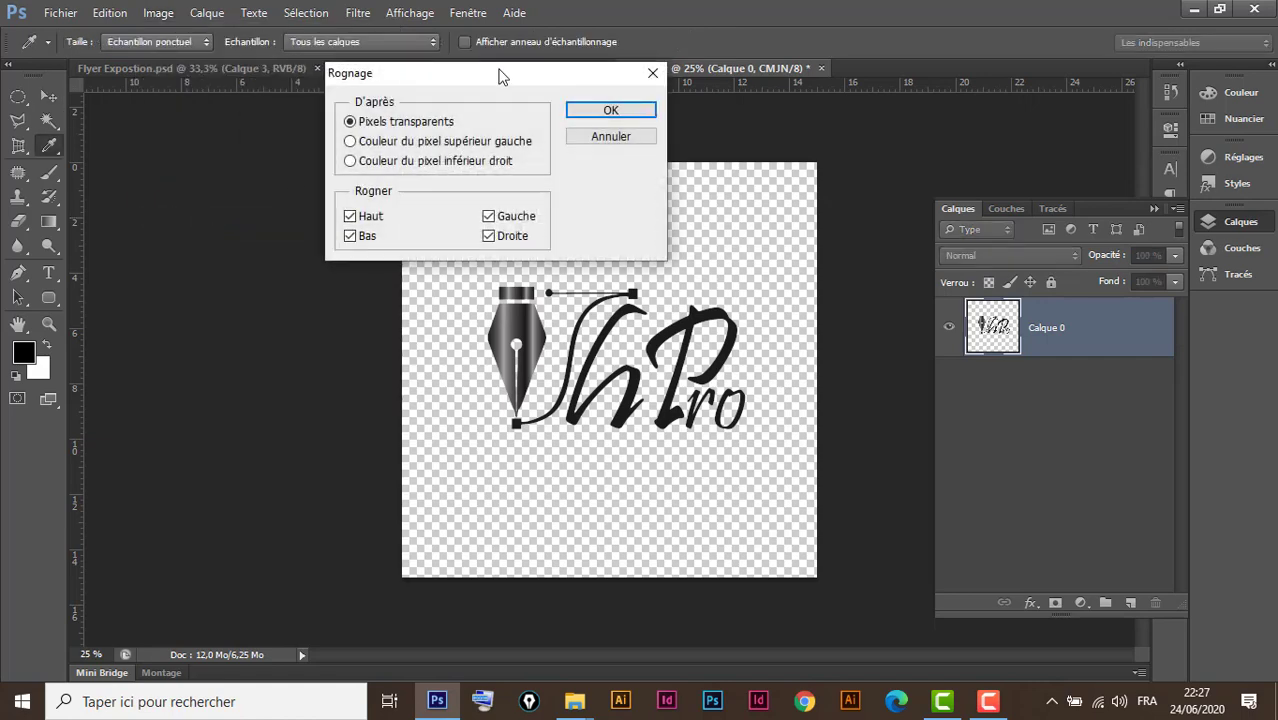
left_click_drag(498, 74, 282, 123)
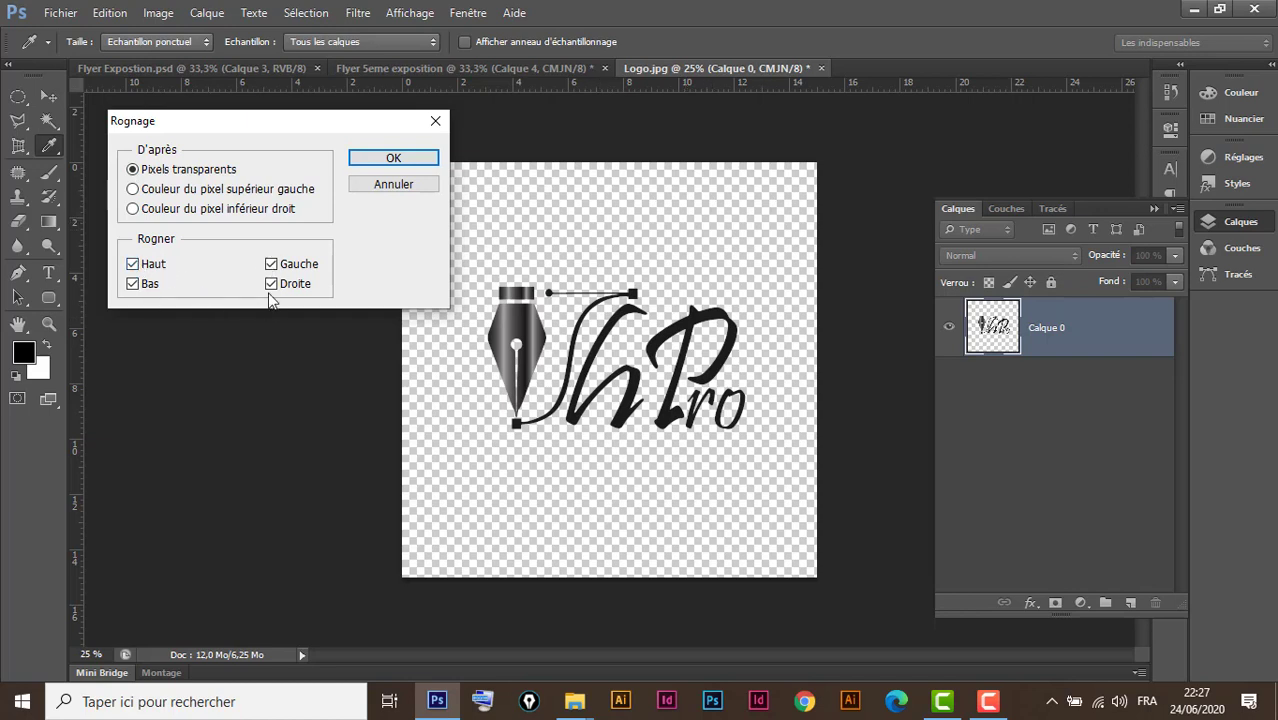
left_click(390, 160)
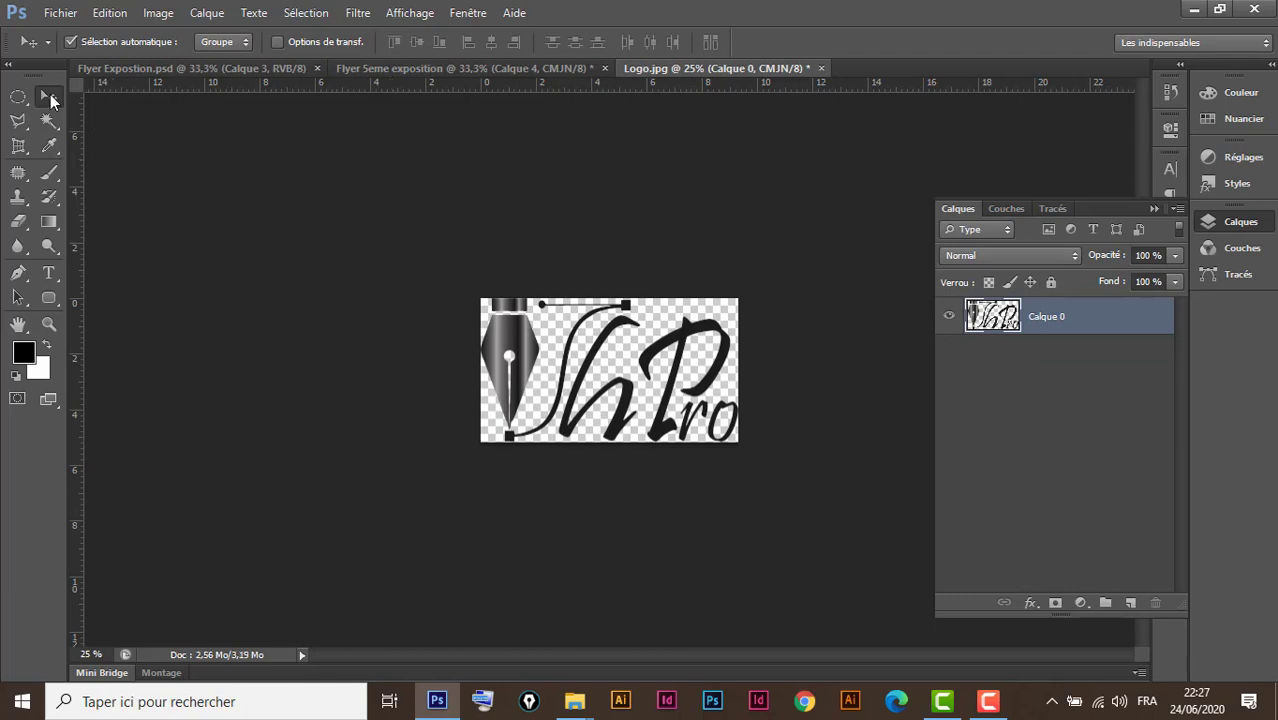
left_click(111, 14)
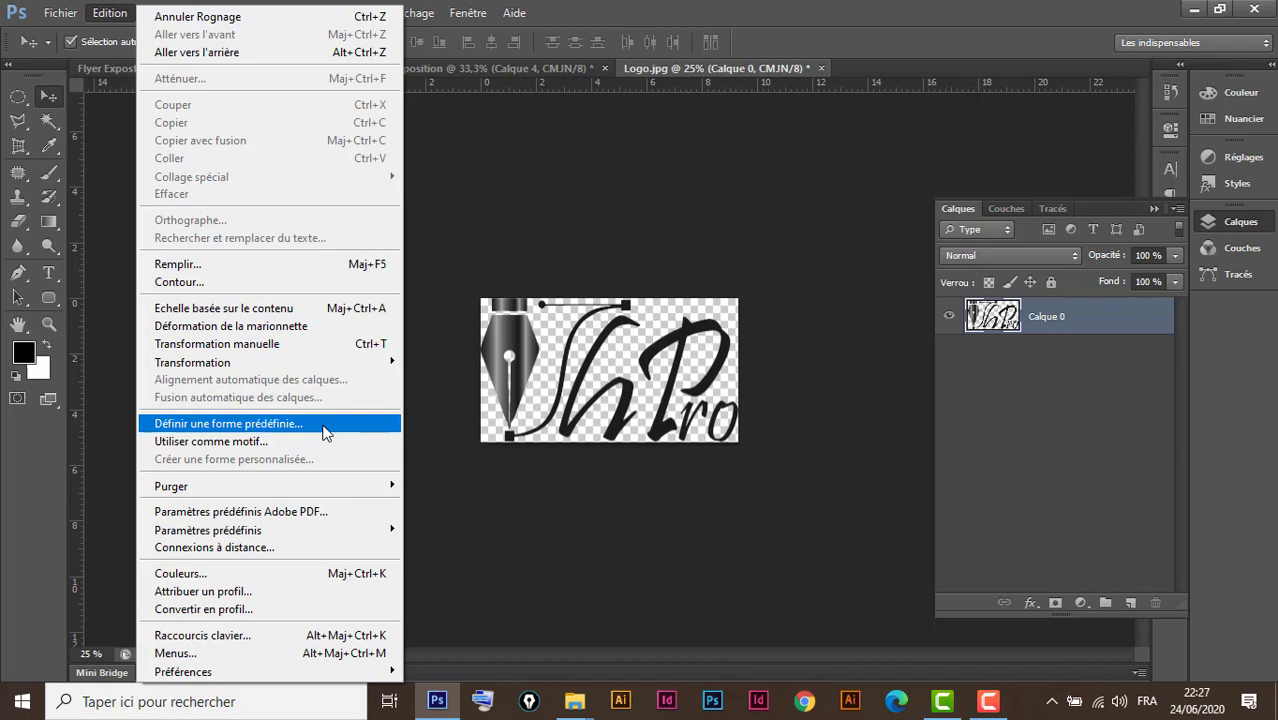
Save the ShPro logo as an 1100 px brush named 'mon logo', then close Logo.jpg
left_click(323, 432)
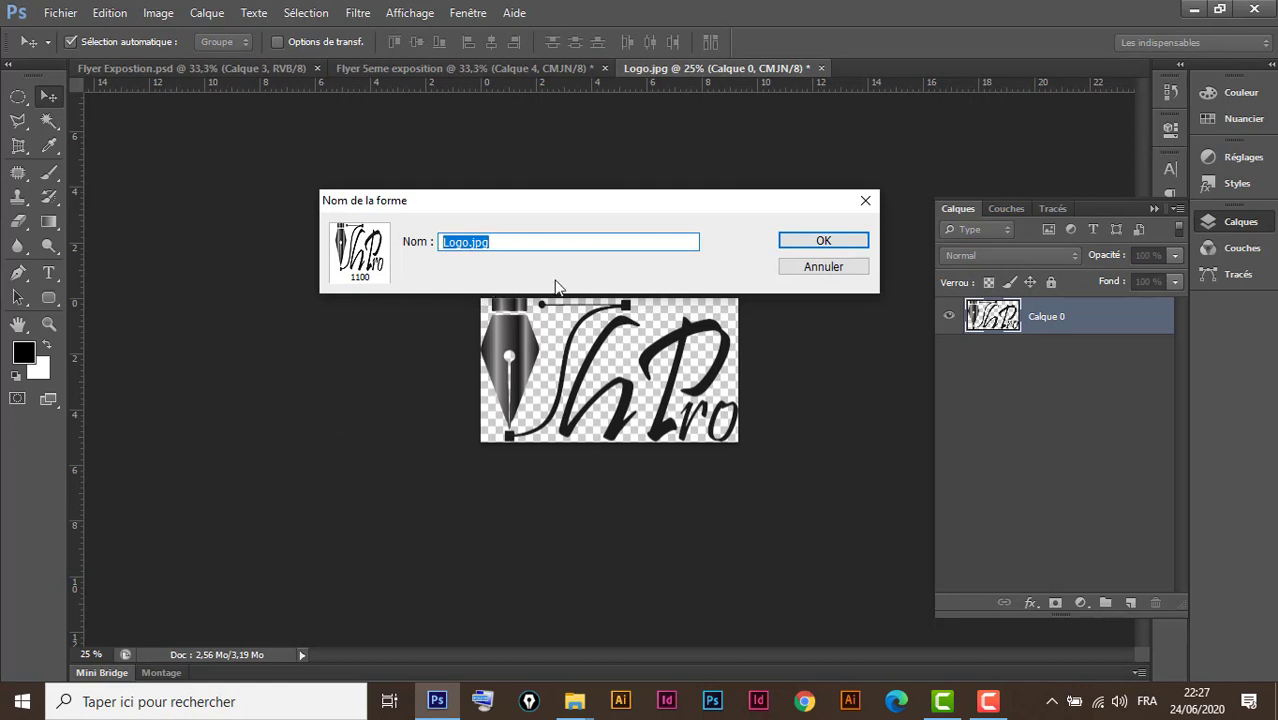
type("mon logo")
left_click(845, 246)
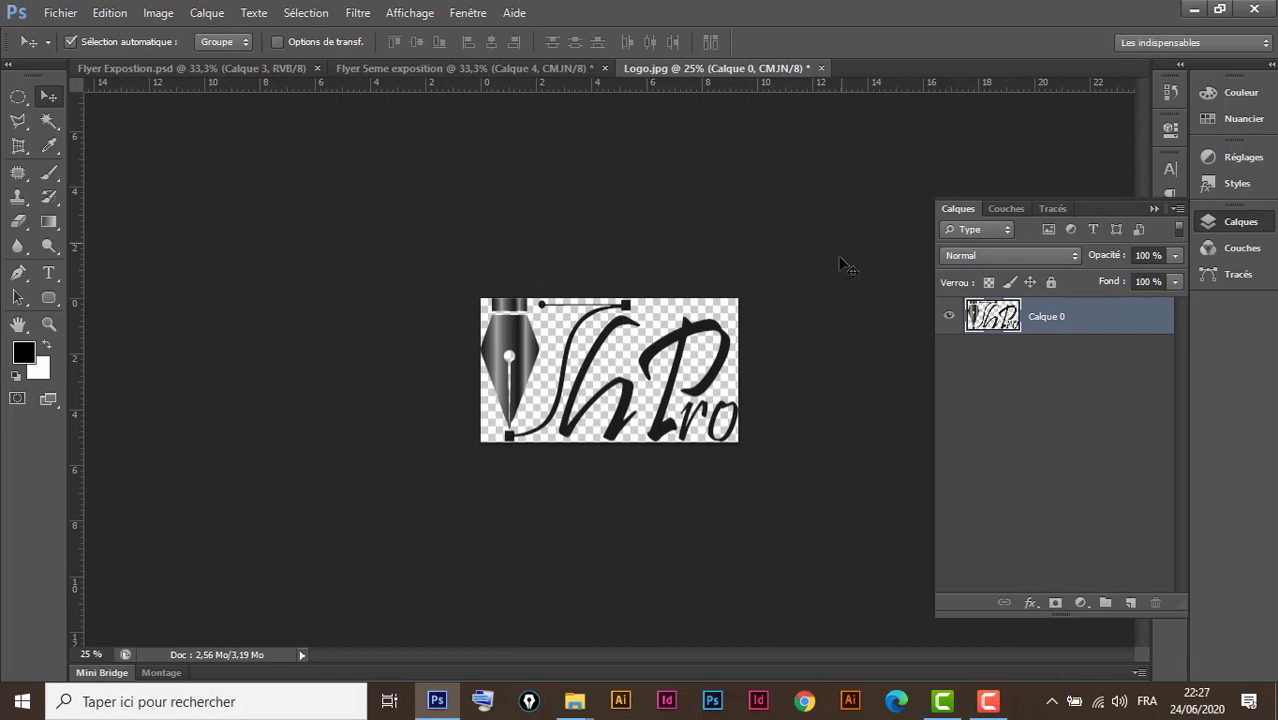
left_click(821, 68)
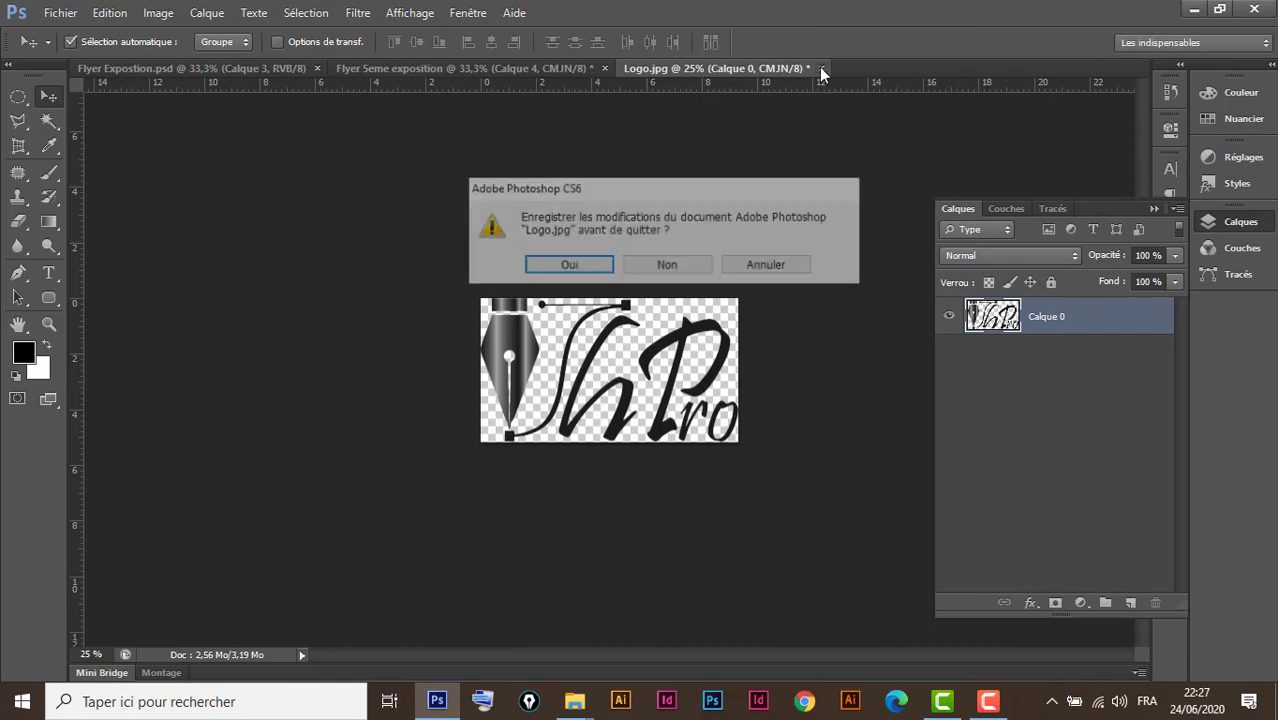
Discard Logo.jpg's changes and paint with the 'mon logo' brush preset sized to 360 px
left_click(668, 264)
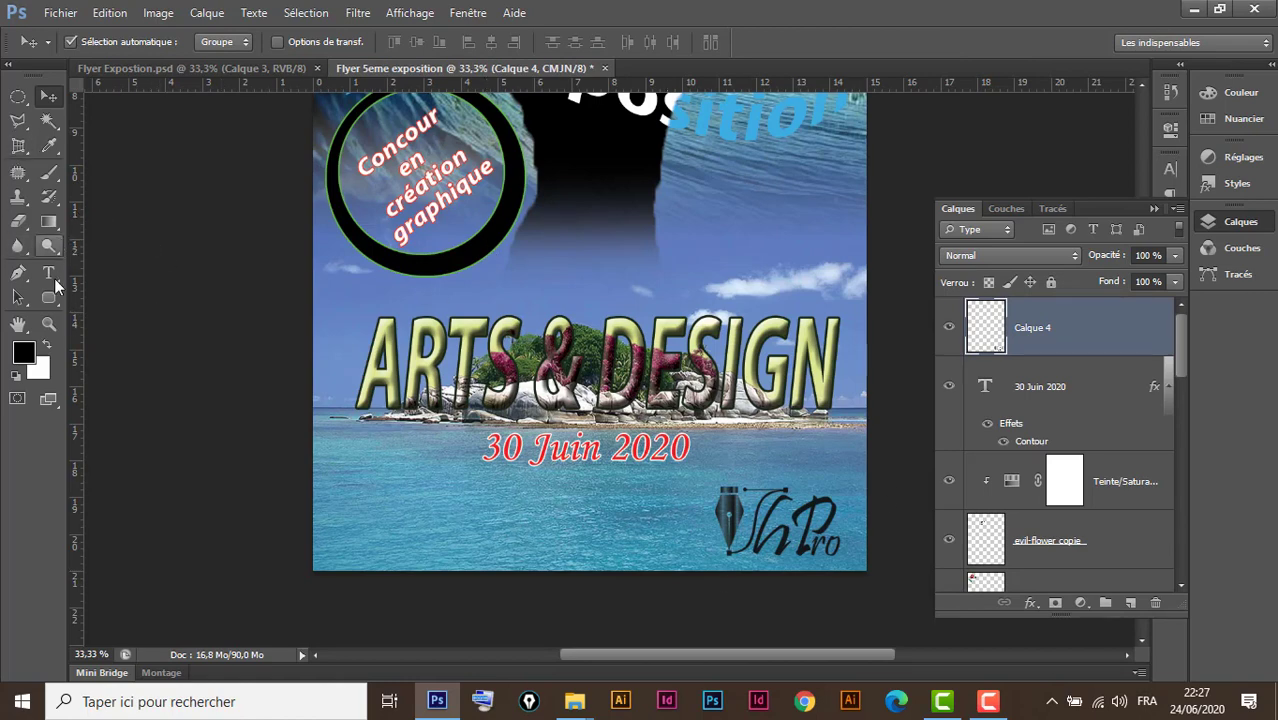
left_click(48, 175)
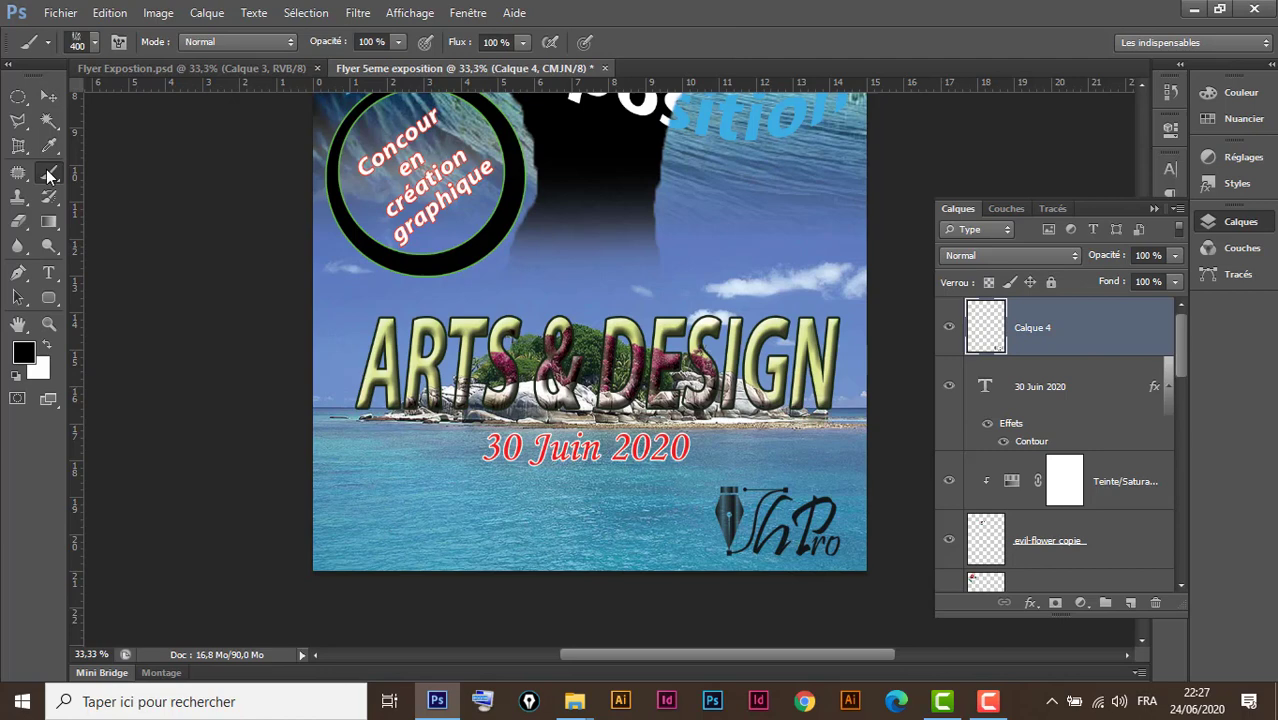
left_click(96, 43)
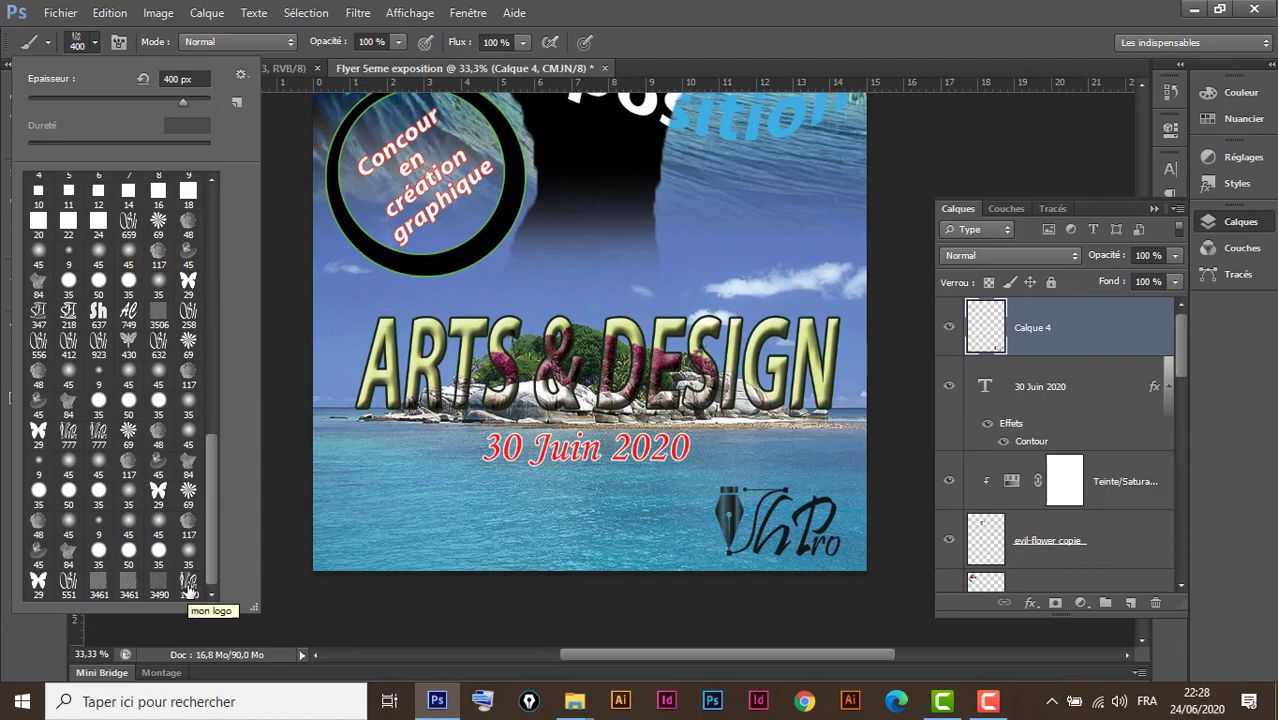
left_click(189, 584)
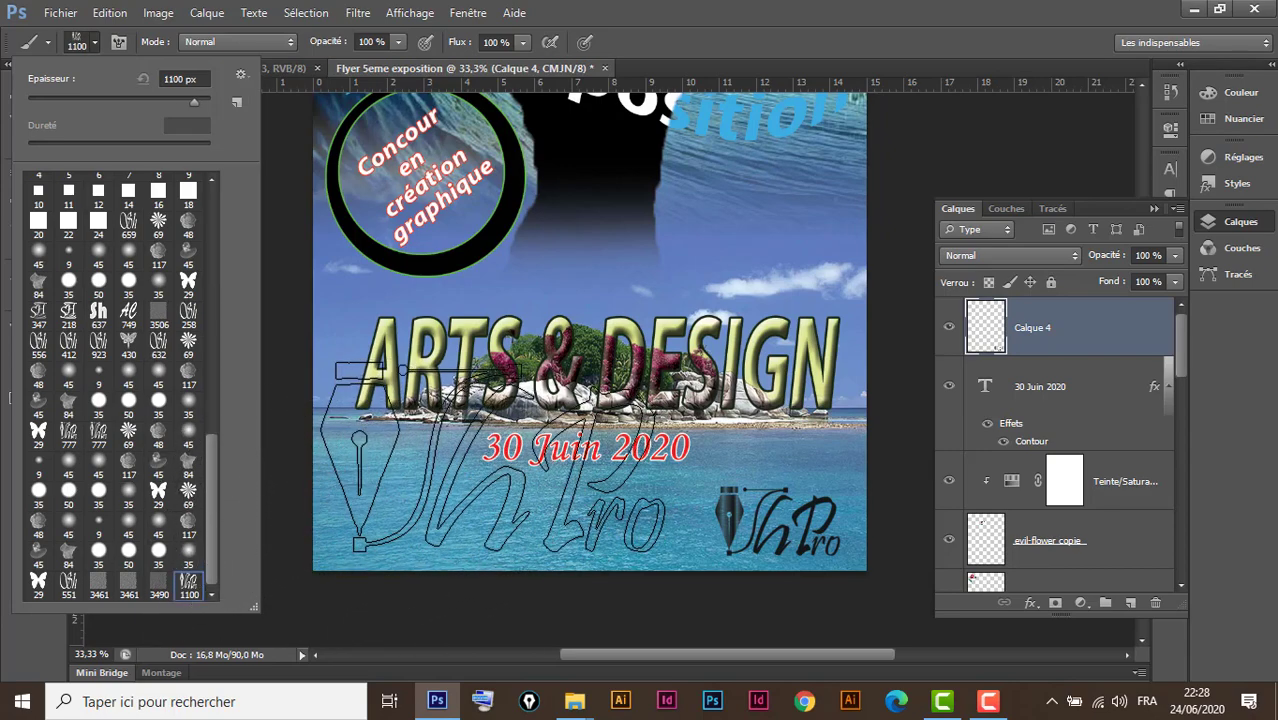
left_click(806, 8)
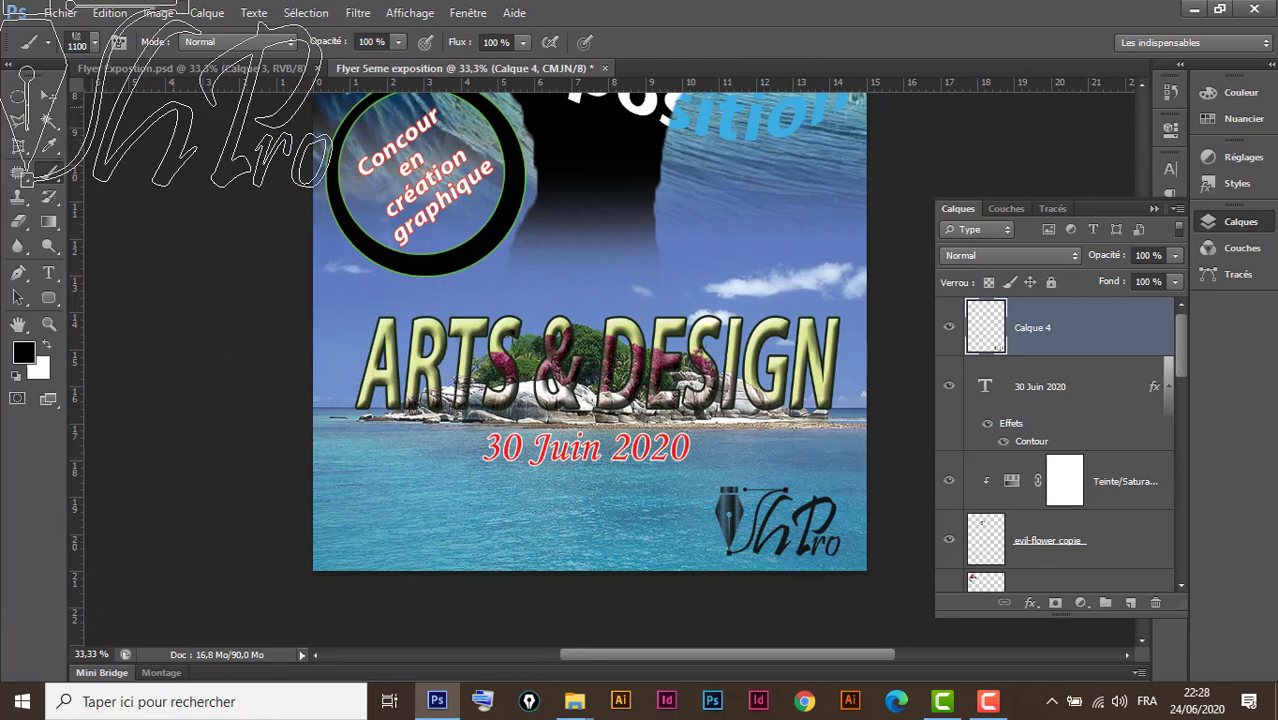
left_click(95, 44)
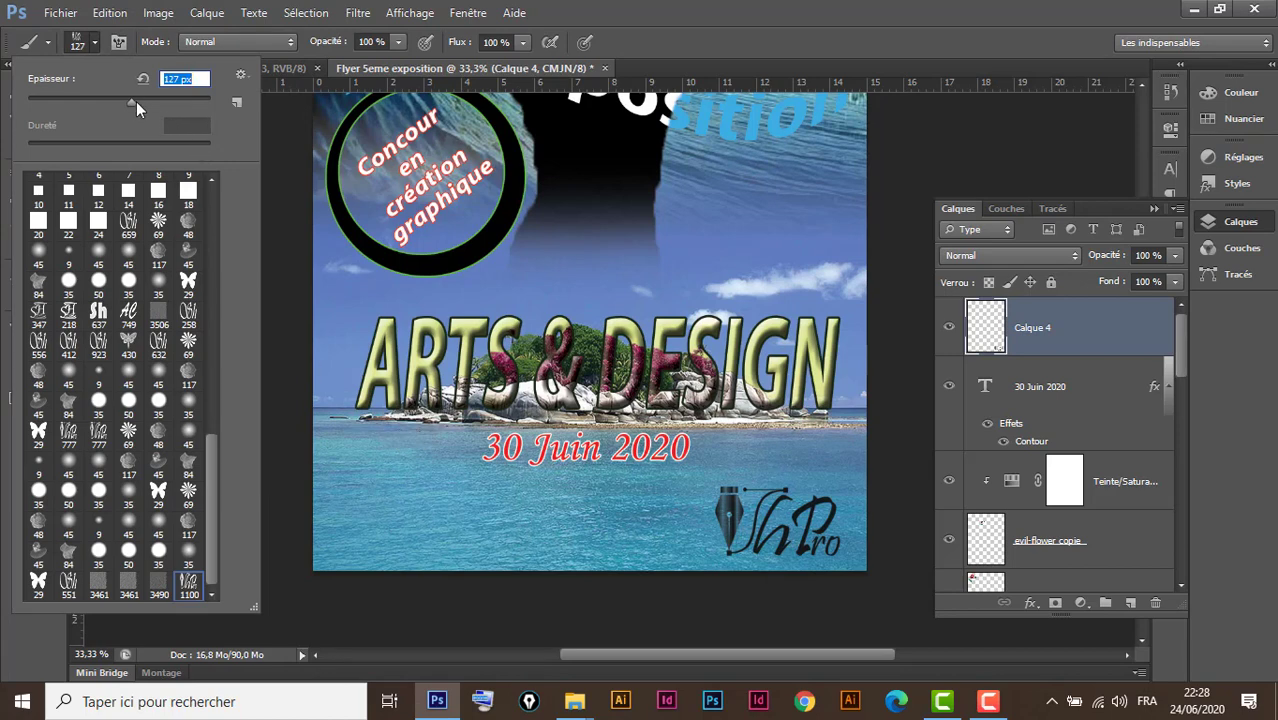
left_click_drag(136, 101, 153, 102)
left_click_drag(160, 103, 179, 104)
left_click(780, 18)
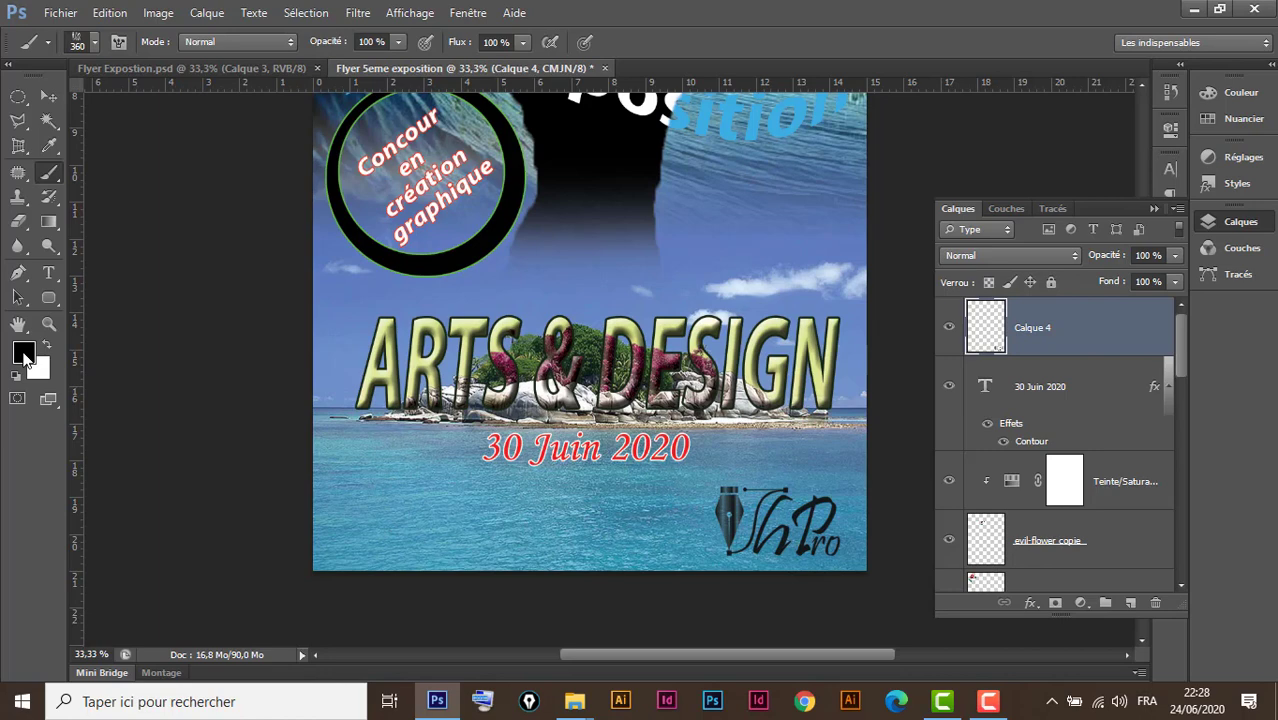
left_click(23, 352)
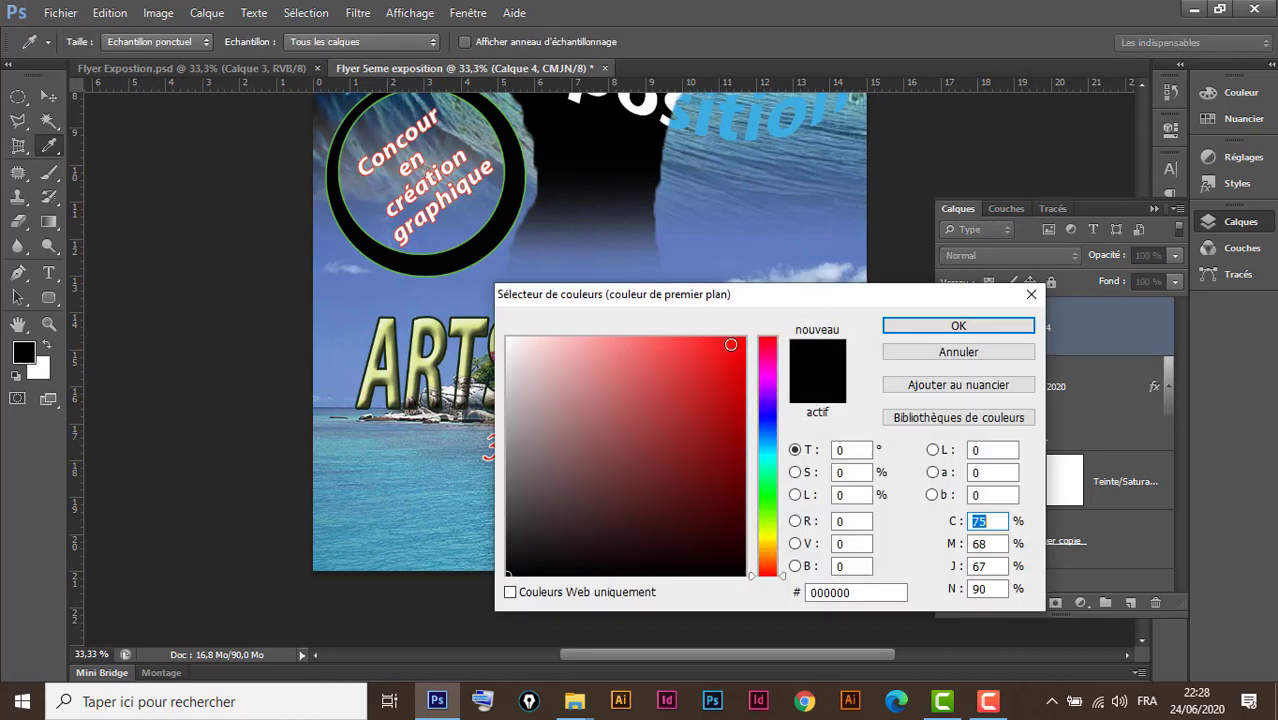
left_click(741, 341)
left_click(958, 325)
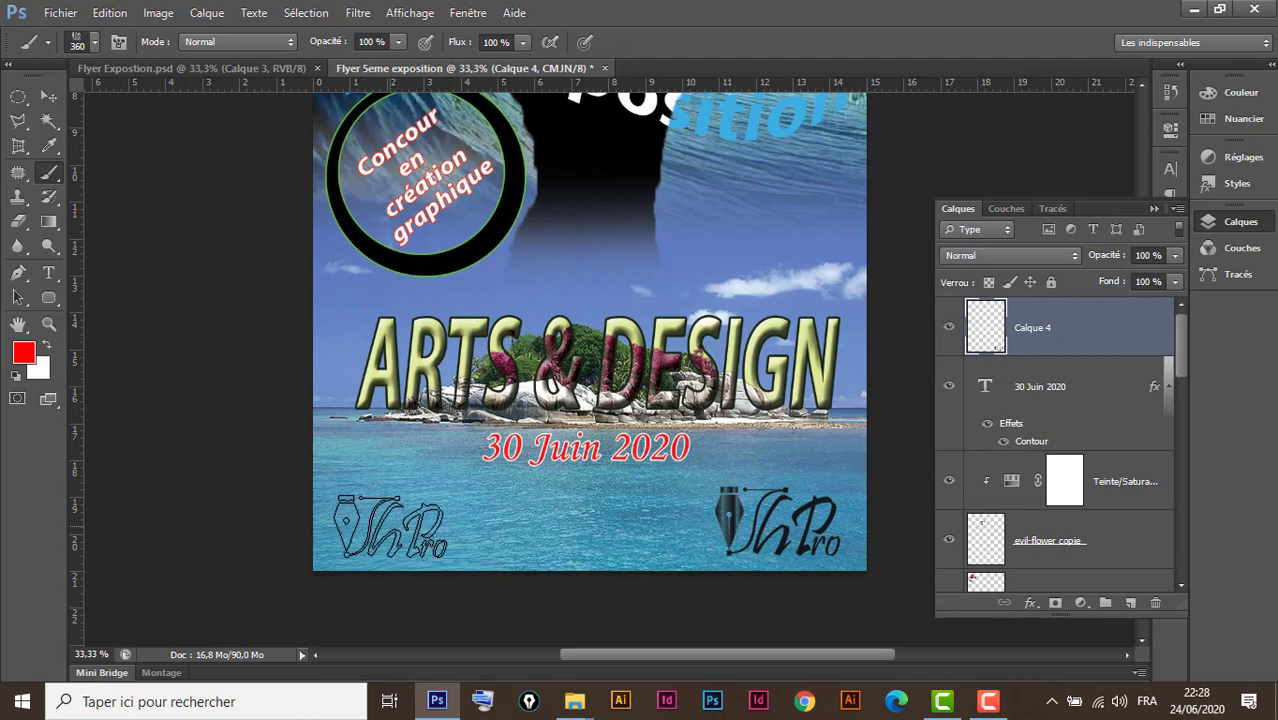
left_click(390, 525)
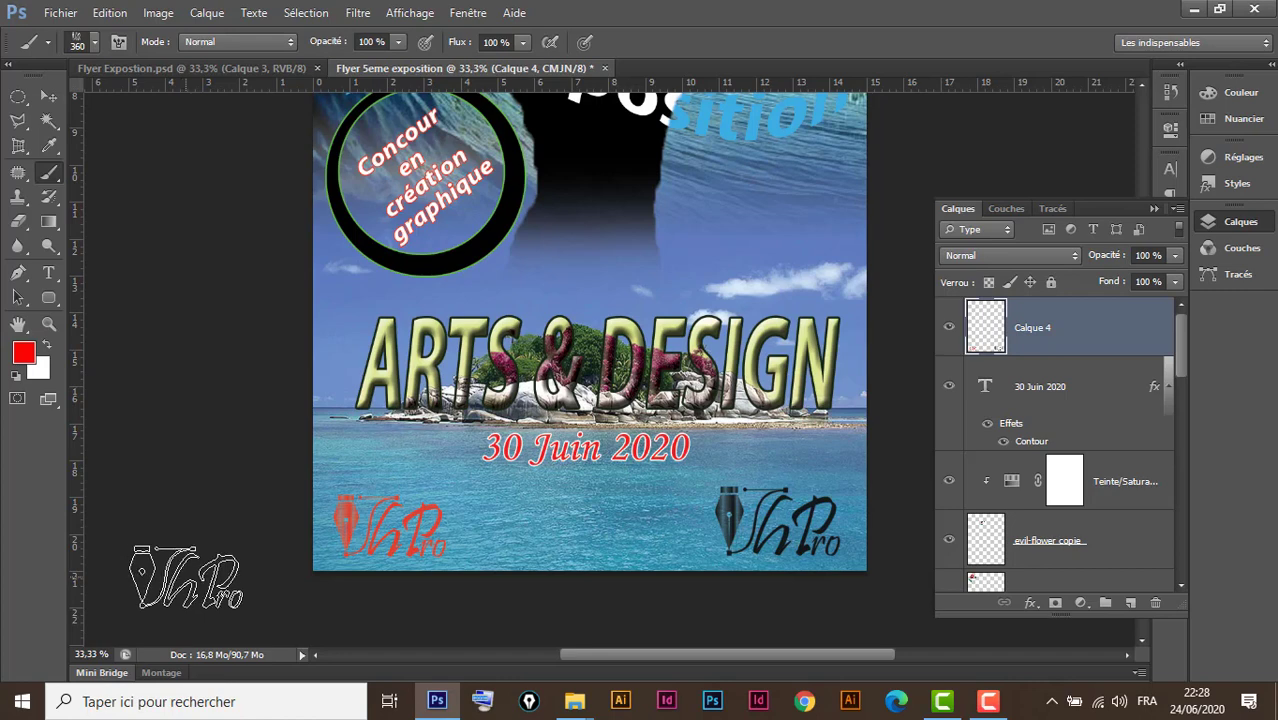
key("ctrl+z")
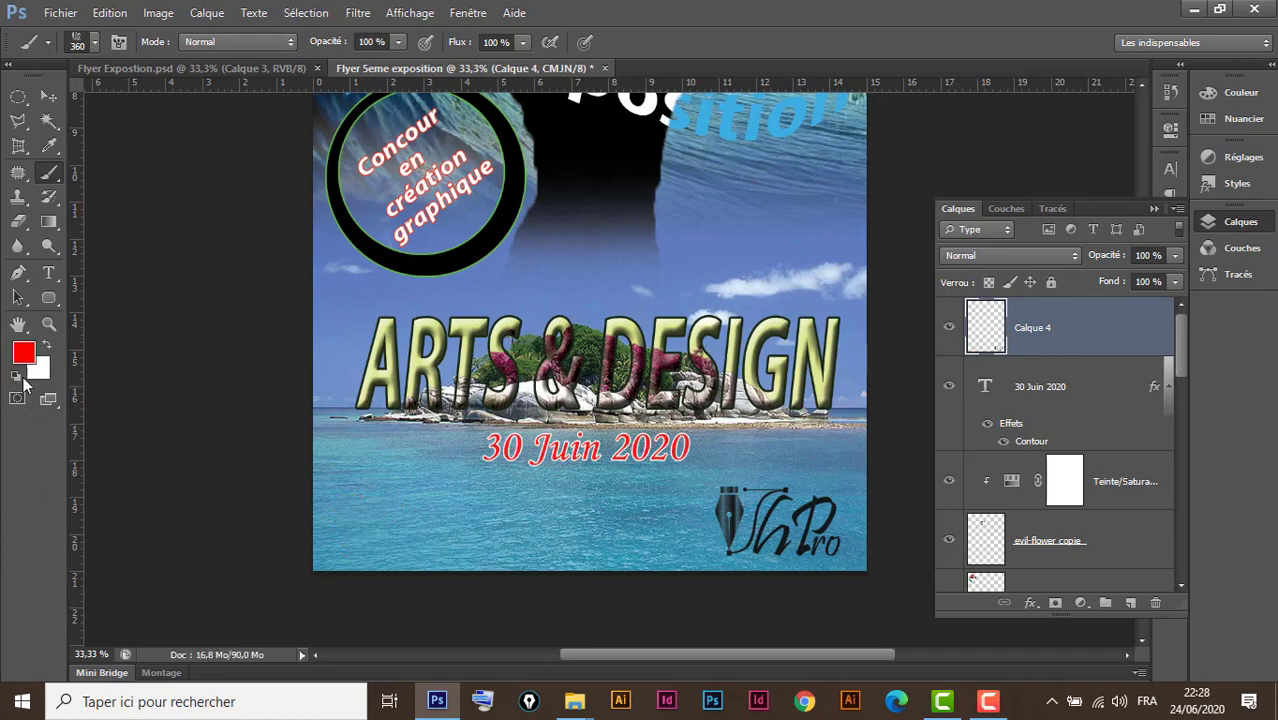
left_click(16, 377)
left_click(384, 522)
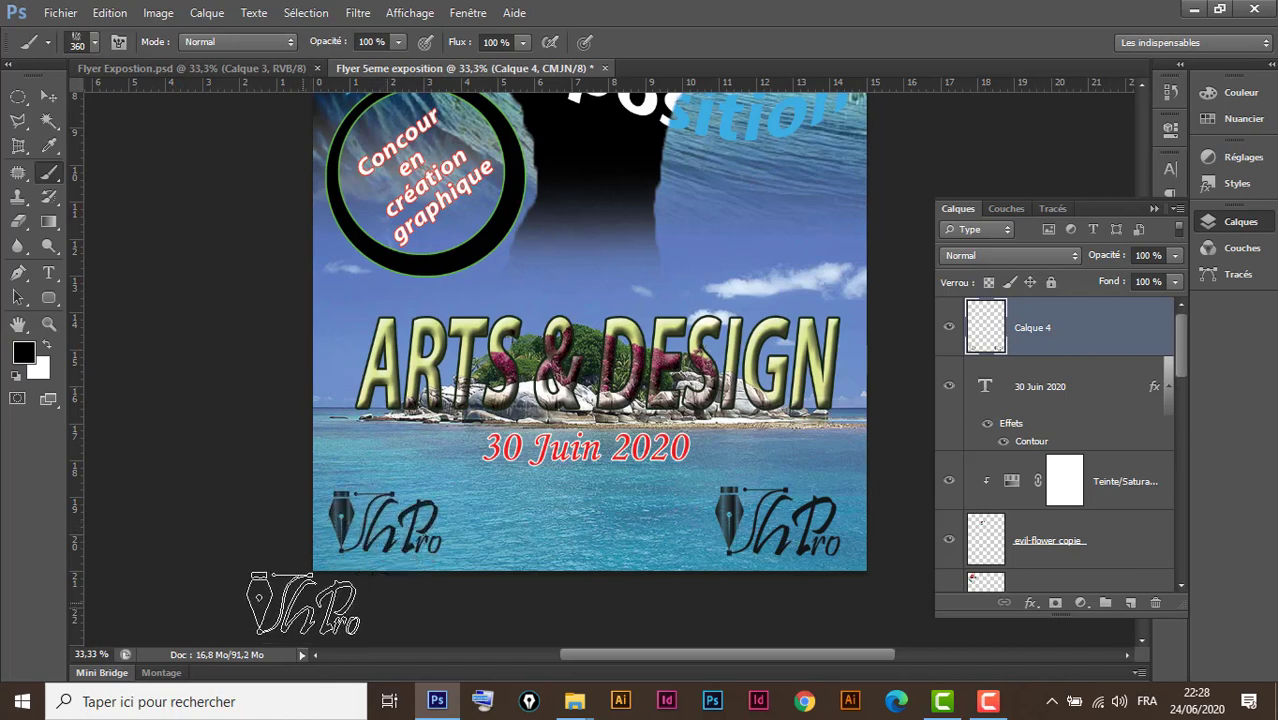
key("ctrl+z")
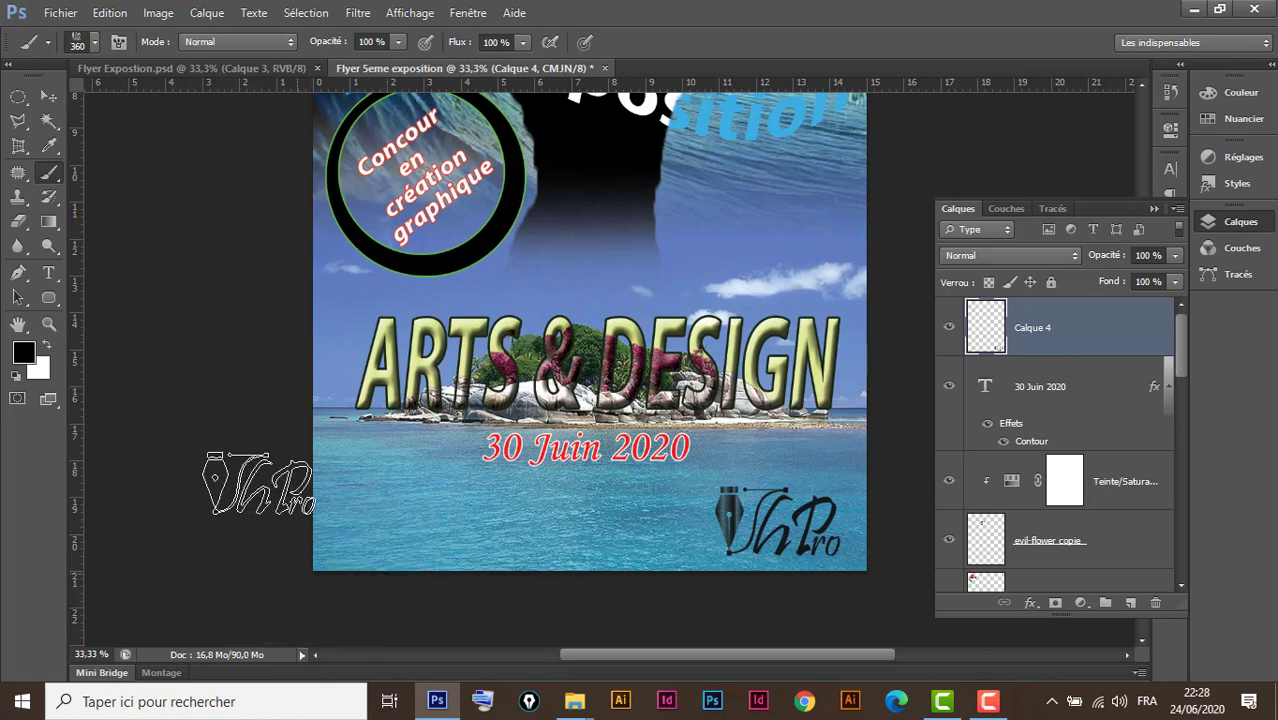
left_click(48, 97)
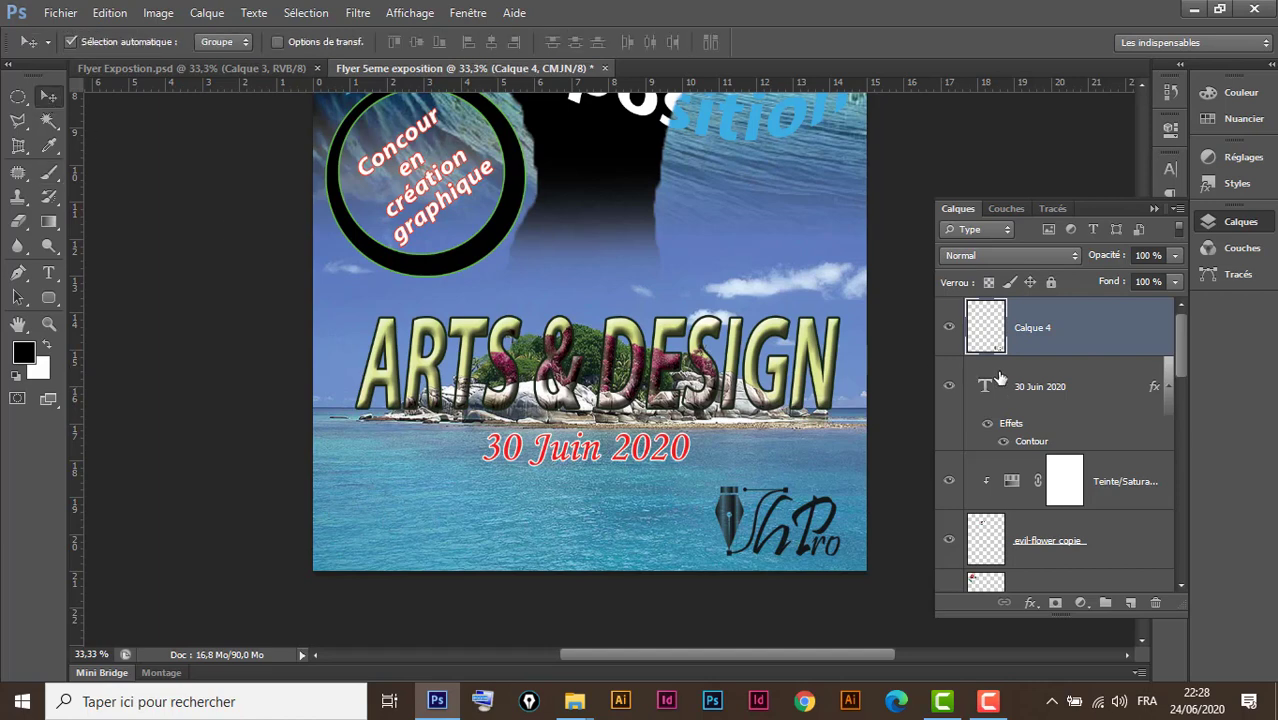
double_click(1110, 331)
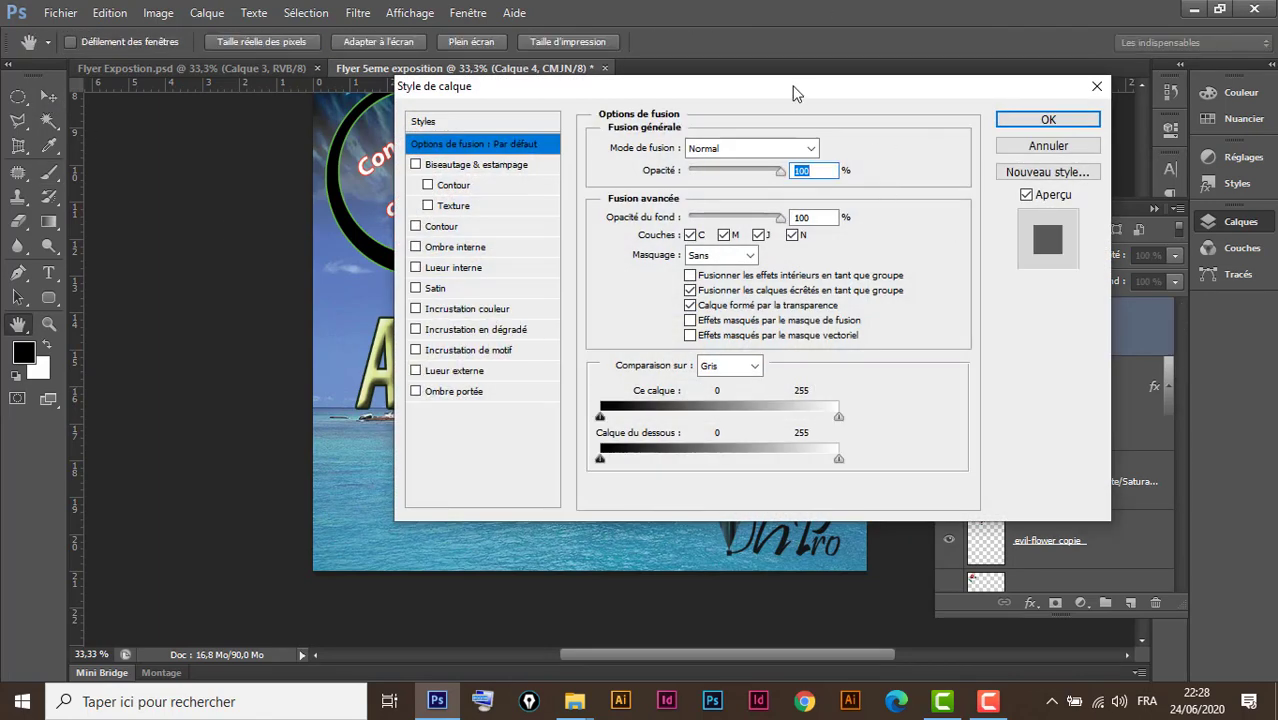
left_click_drag(795, 93, 583, 49)
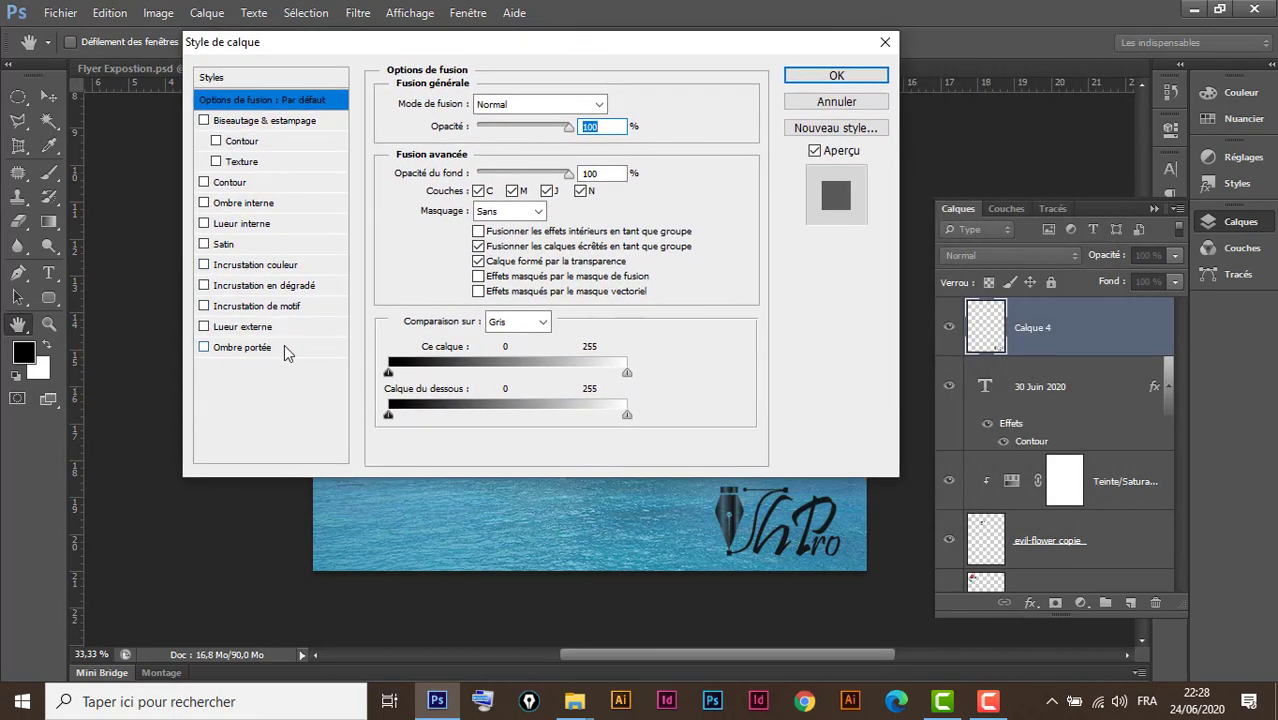
left_click(265, 326)
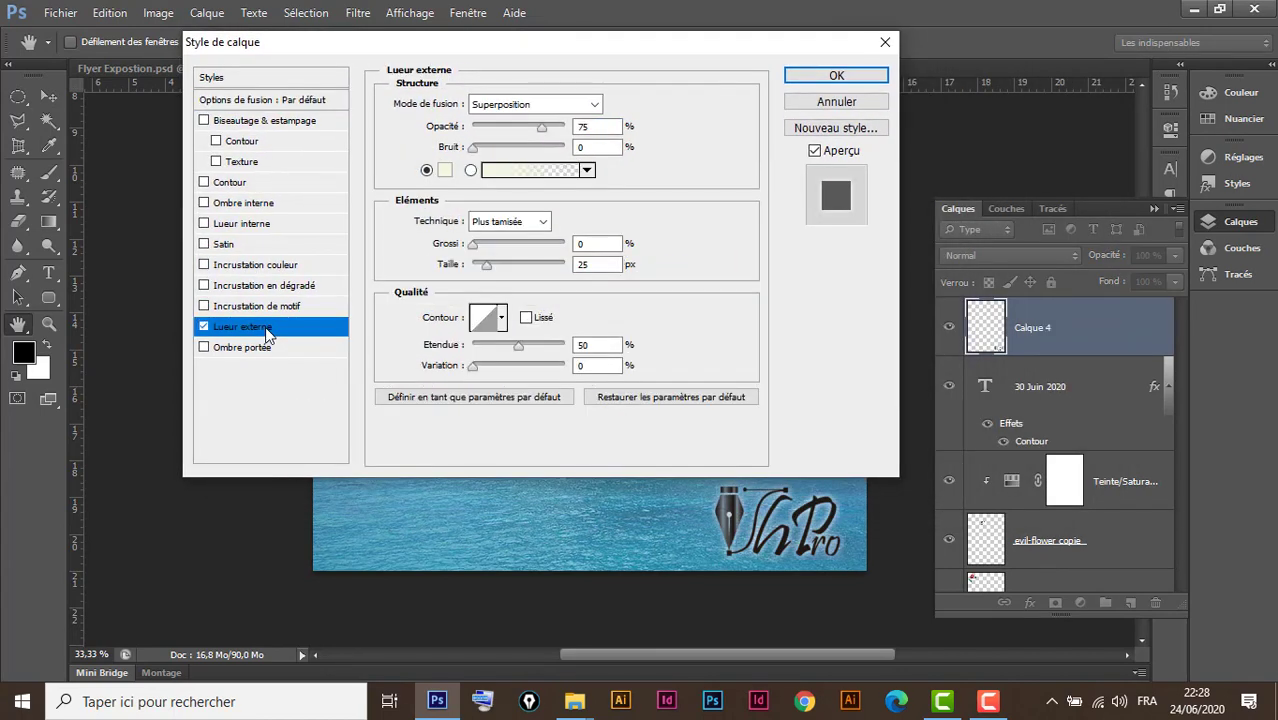
left_click(836, 101)
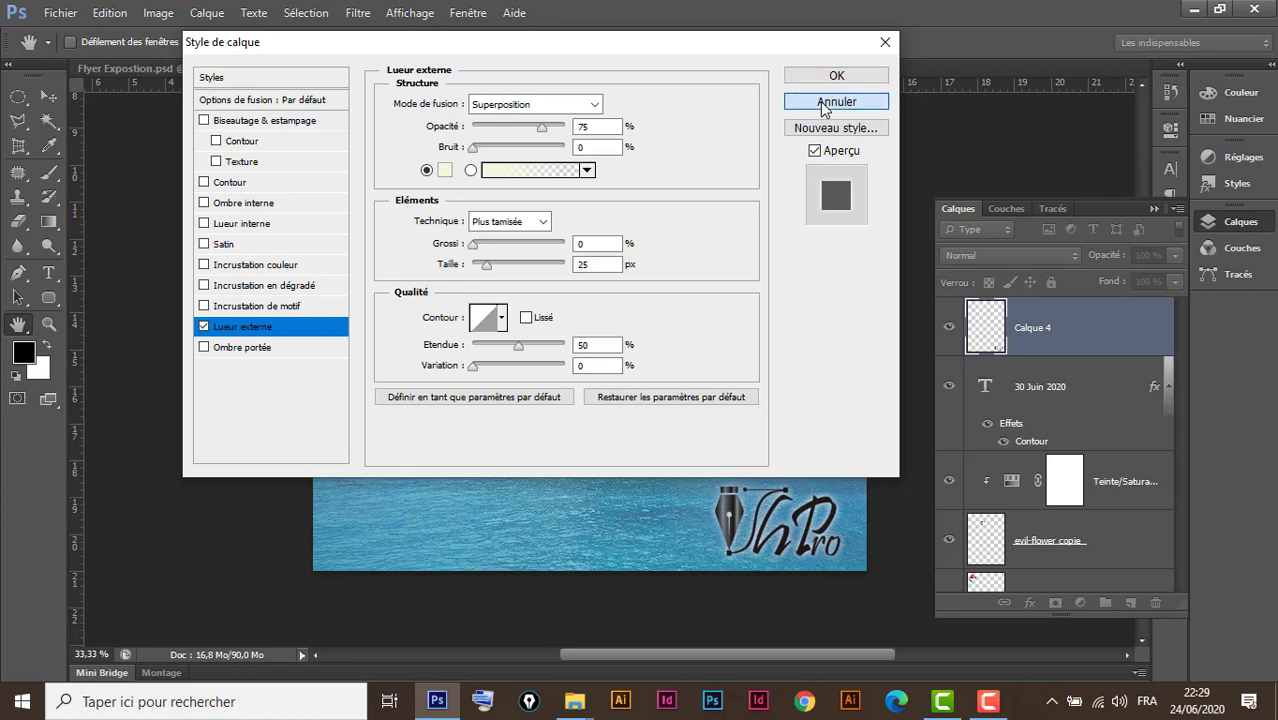
left_click(236, 66)
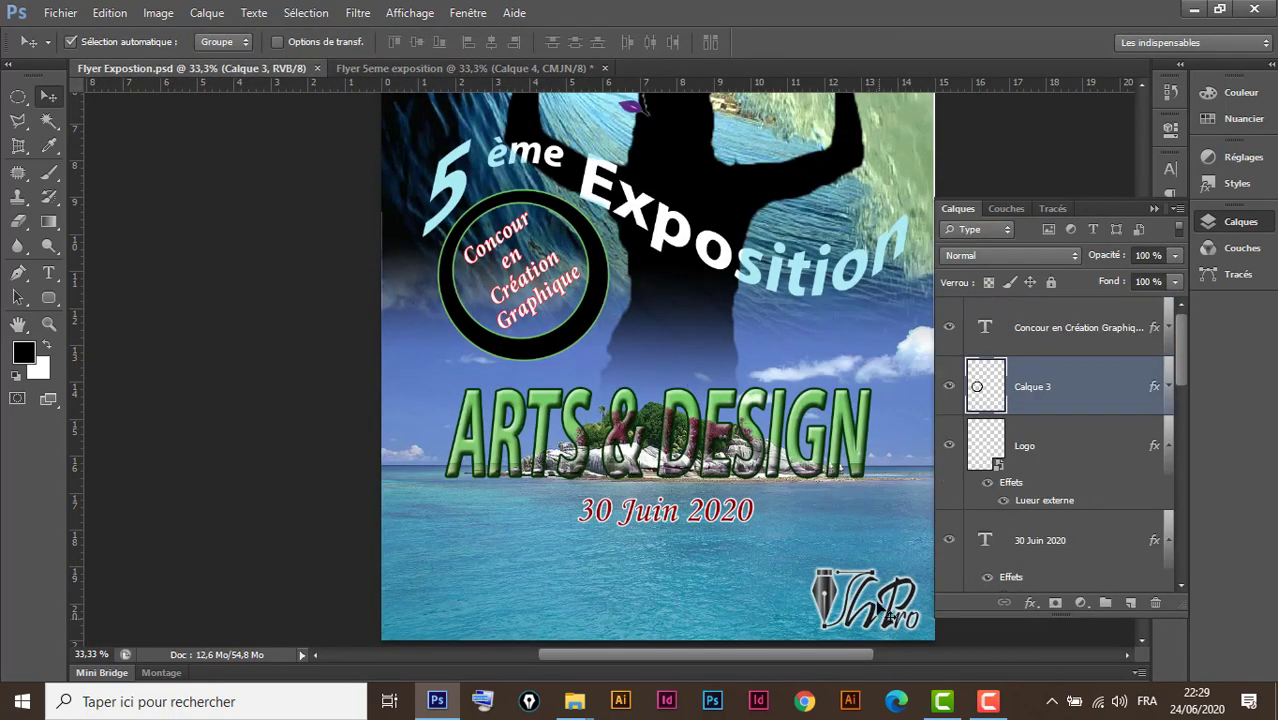
left_click(484, 66)
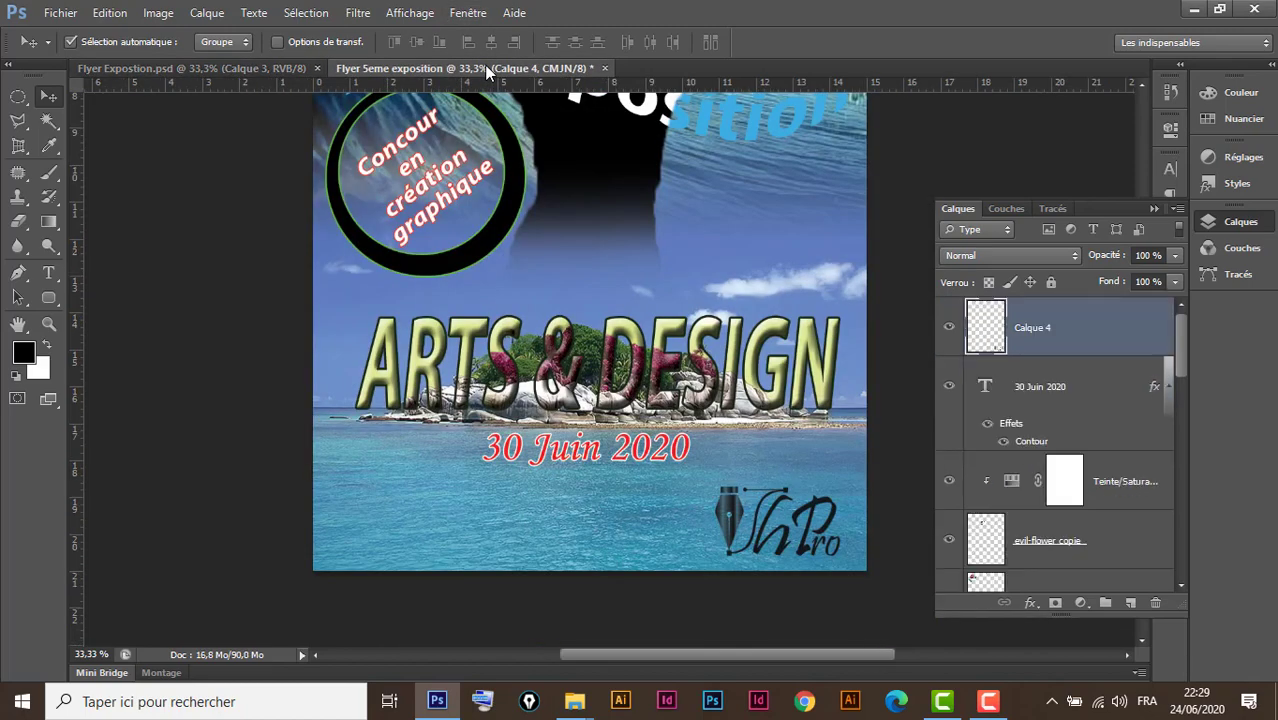
Enable a Lueur externe outer glow in Calque 4's layer style
double_click(1125, 333)
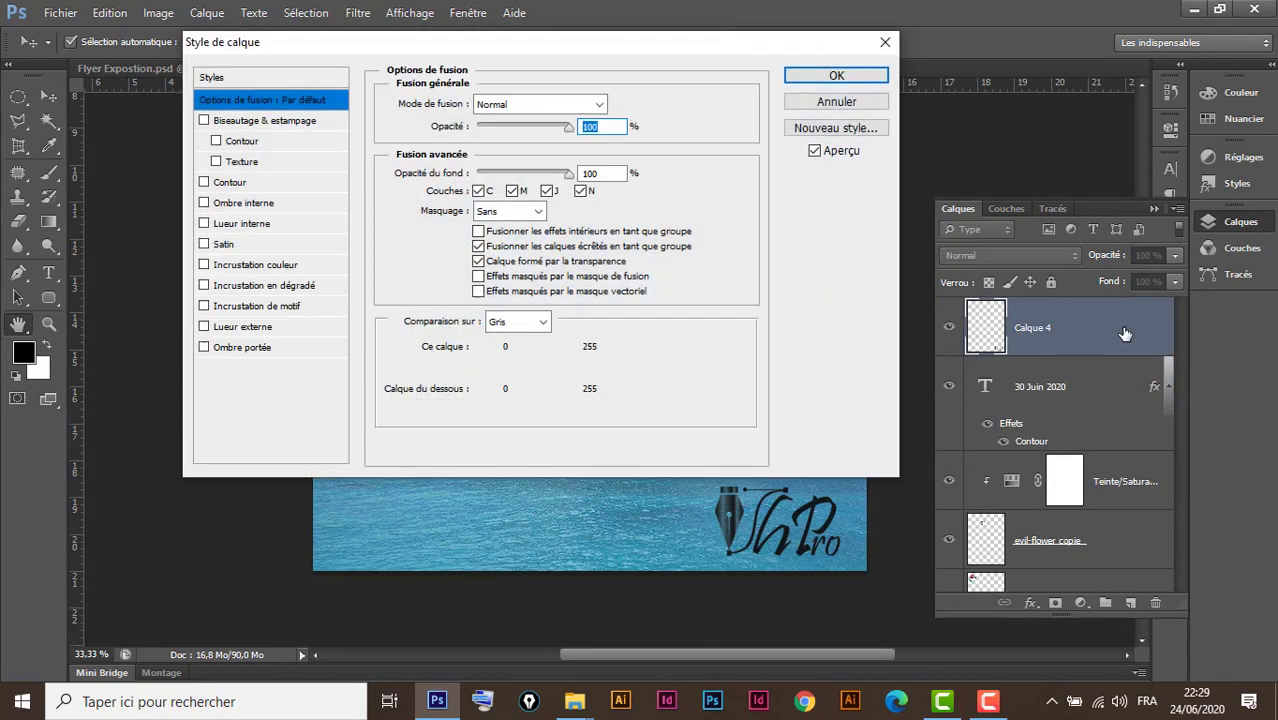
left_click_drag(653, 45, 536, 36)
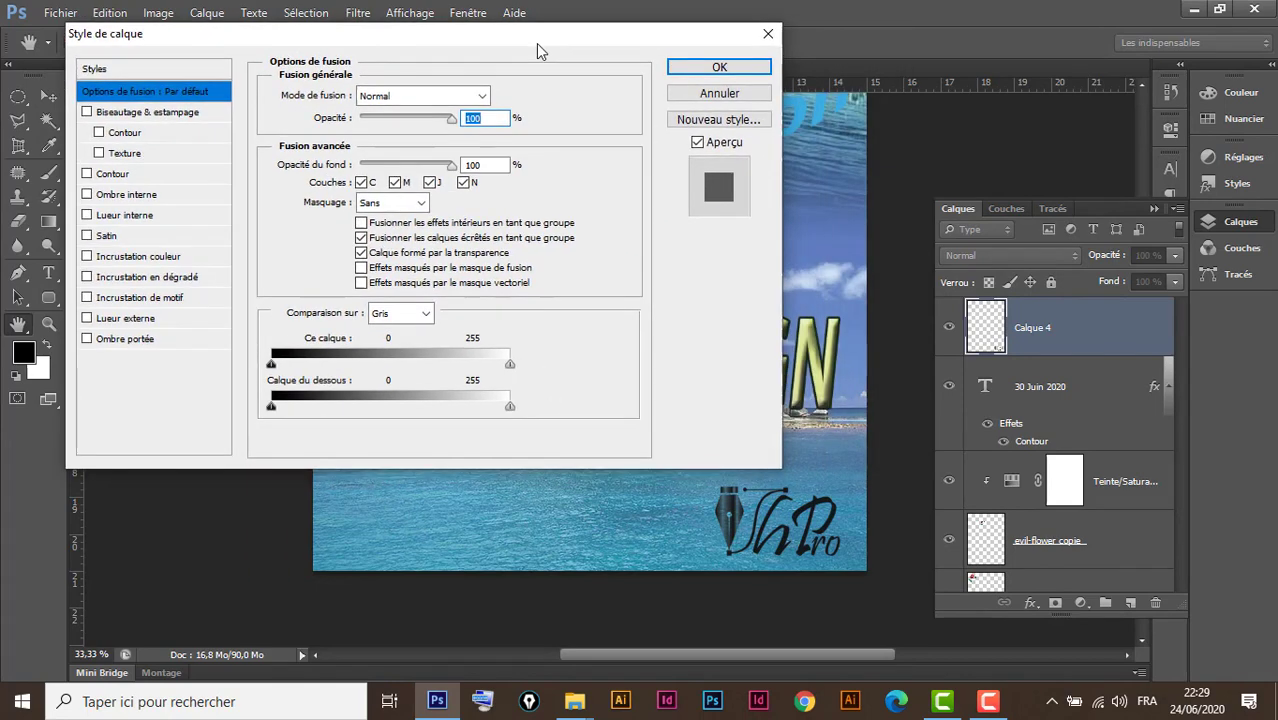
left_click(150, 321)
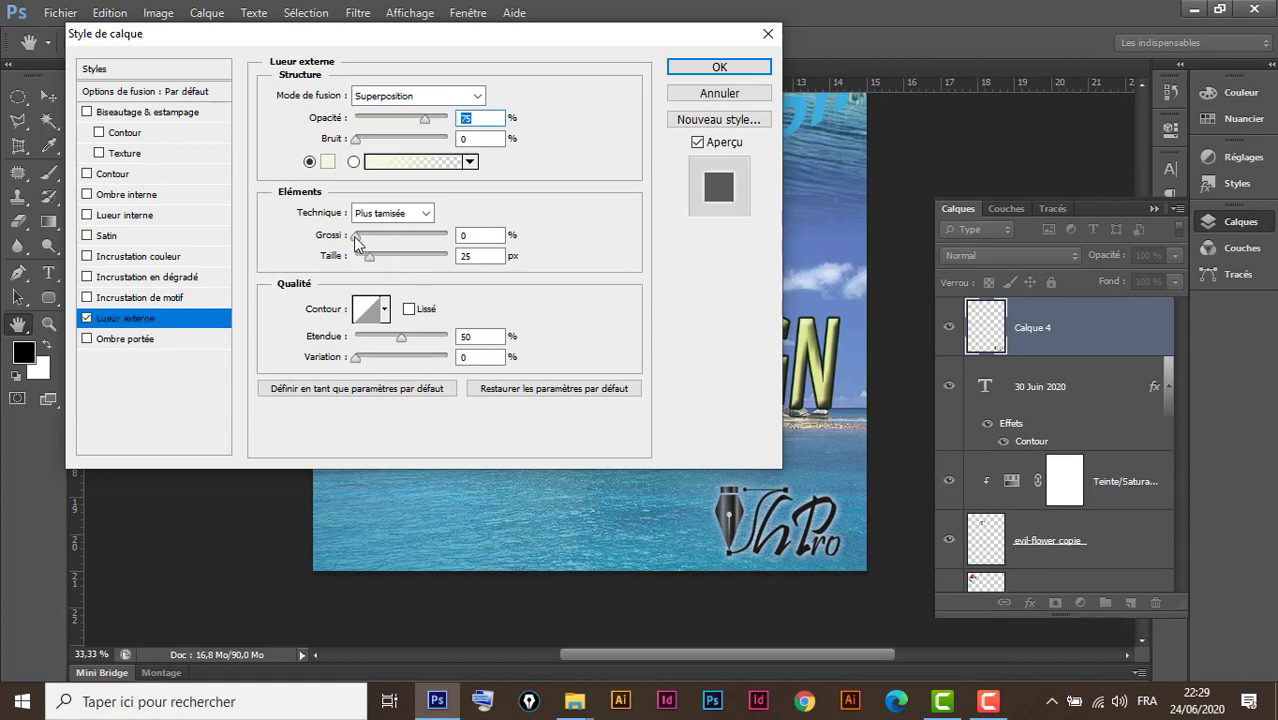
left_click_drag(355, 238, 377, 261)
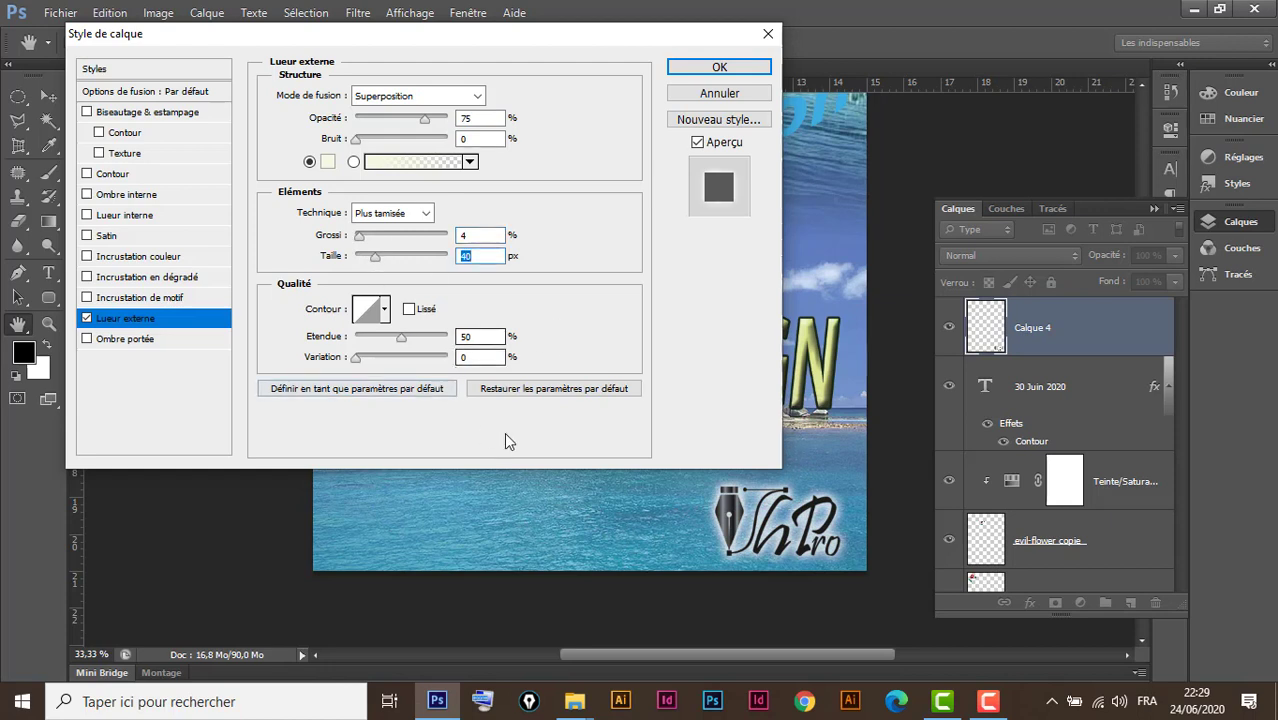
left_click_drag(500, 38, 496, 24)
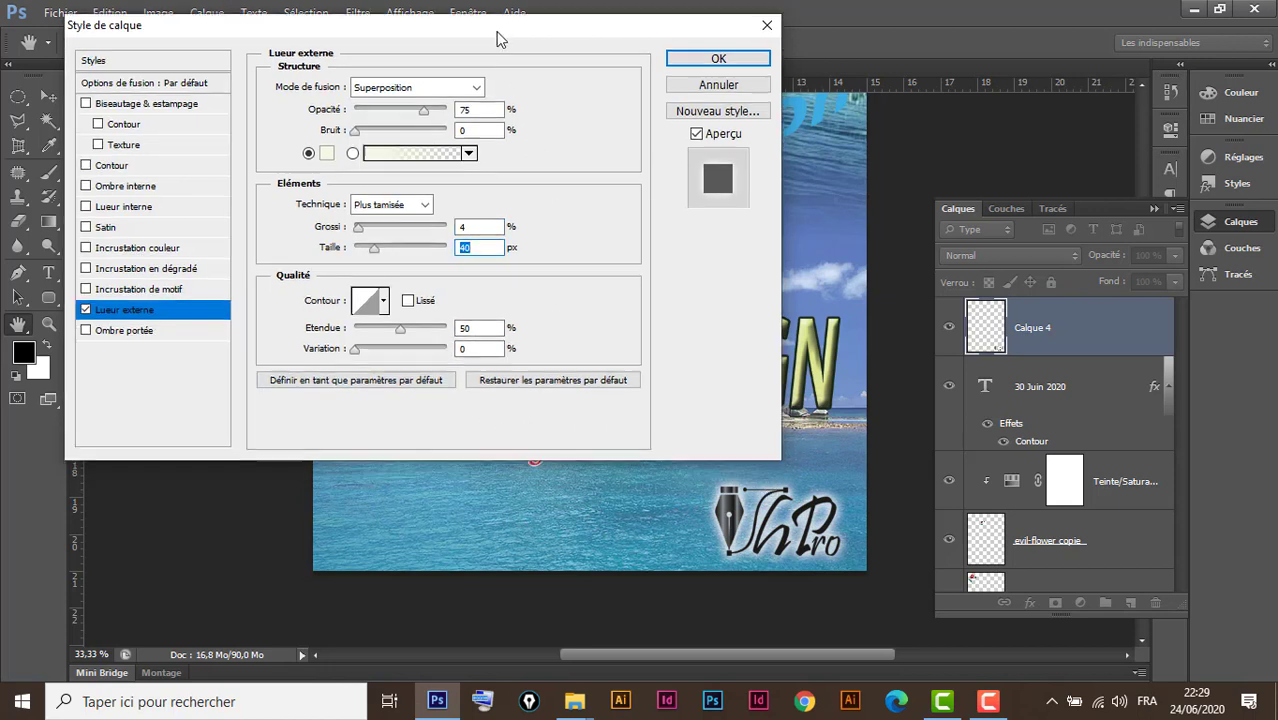
Preview the glow contour presets one by one, settling on Cône
left_click(382, 297)
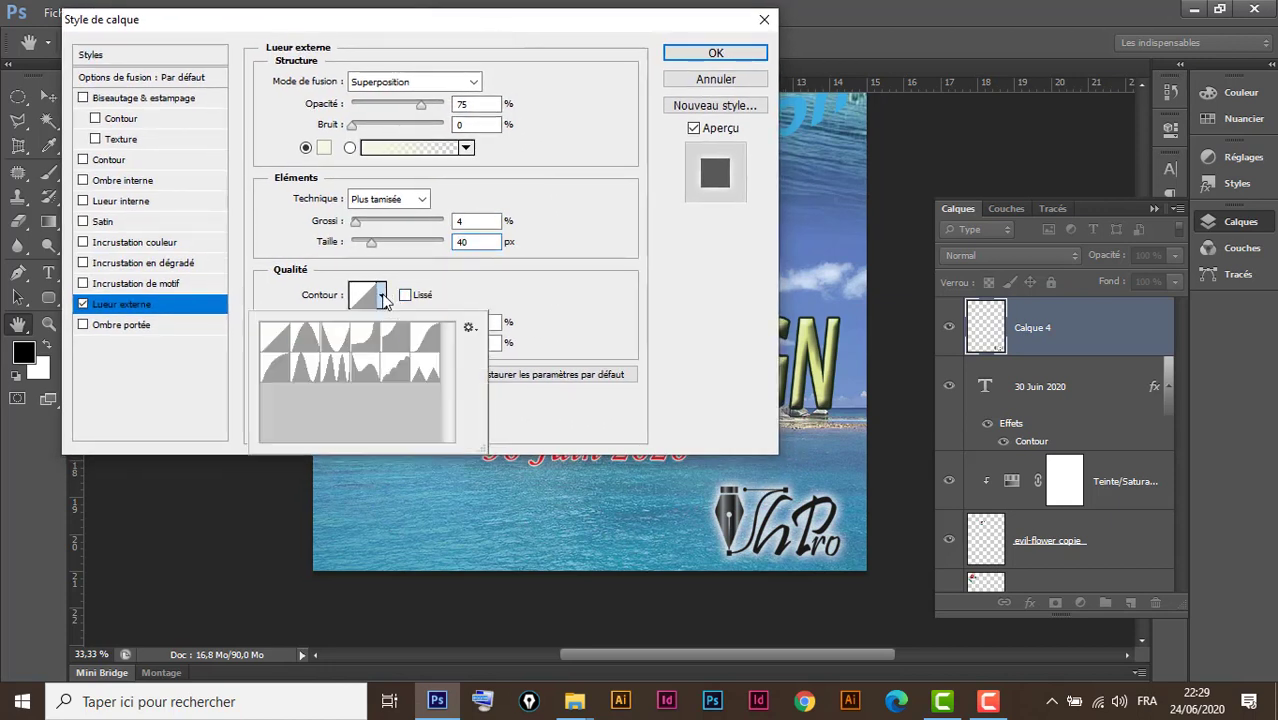
left_click(316, 340)
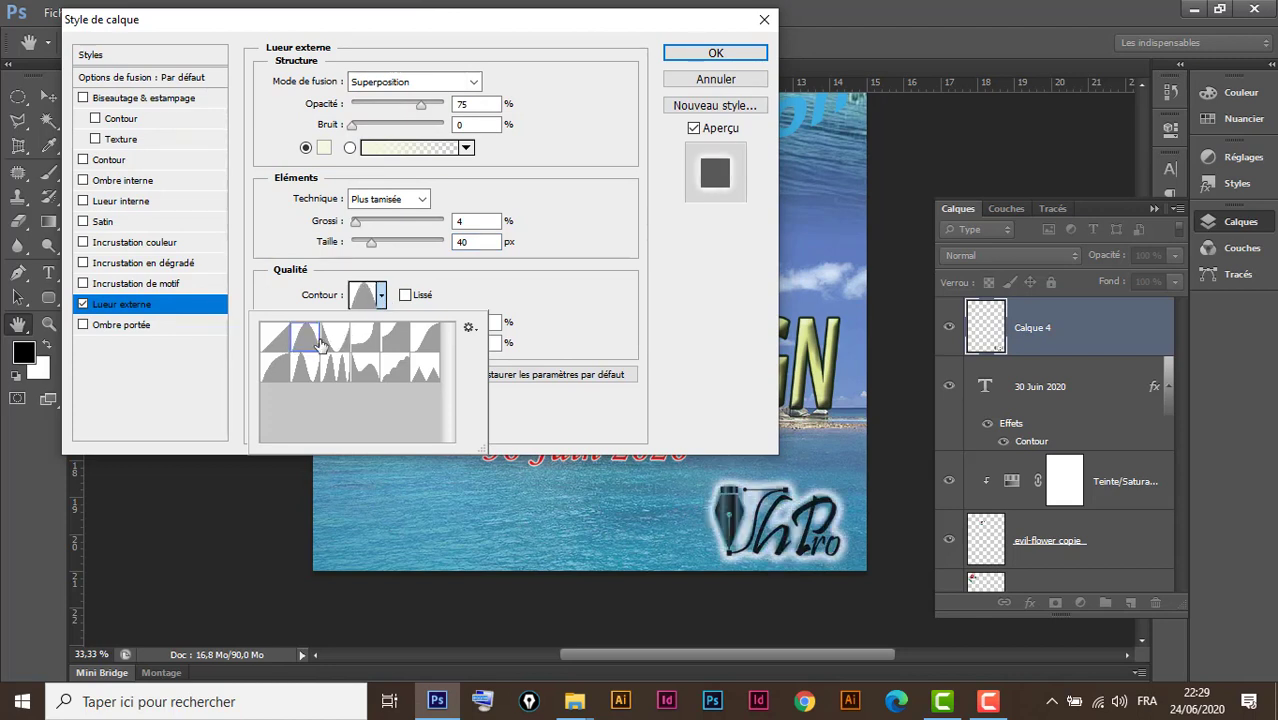
left_click(333, 340)
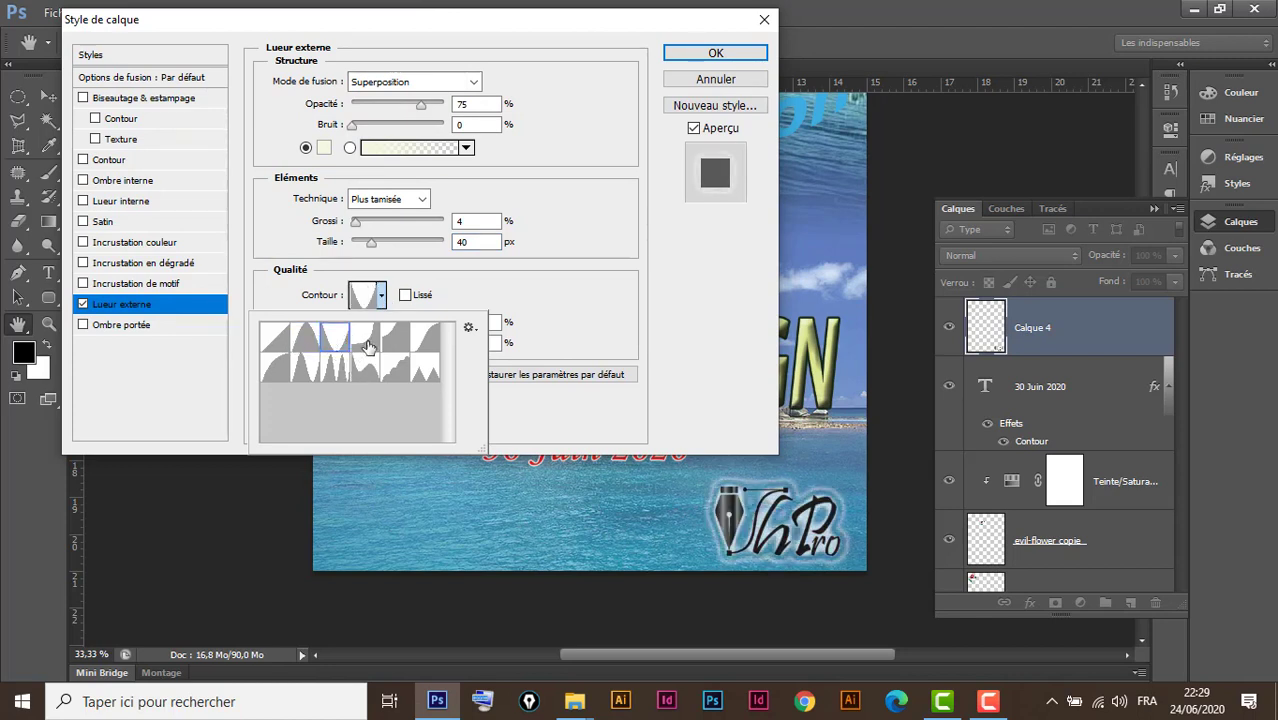
left_click(366, 342)
left_click(397, 342)
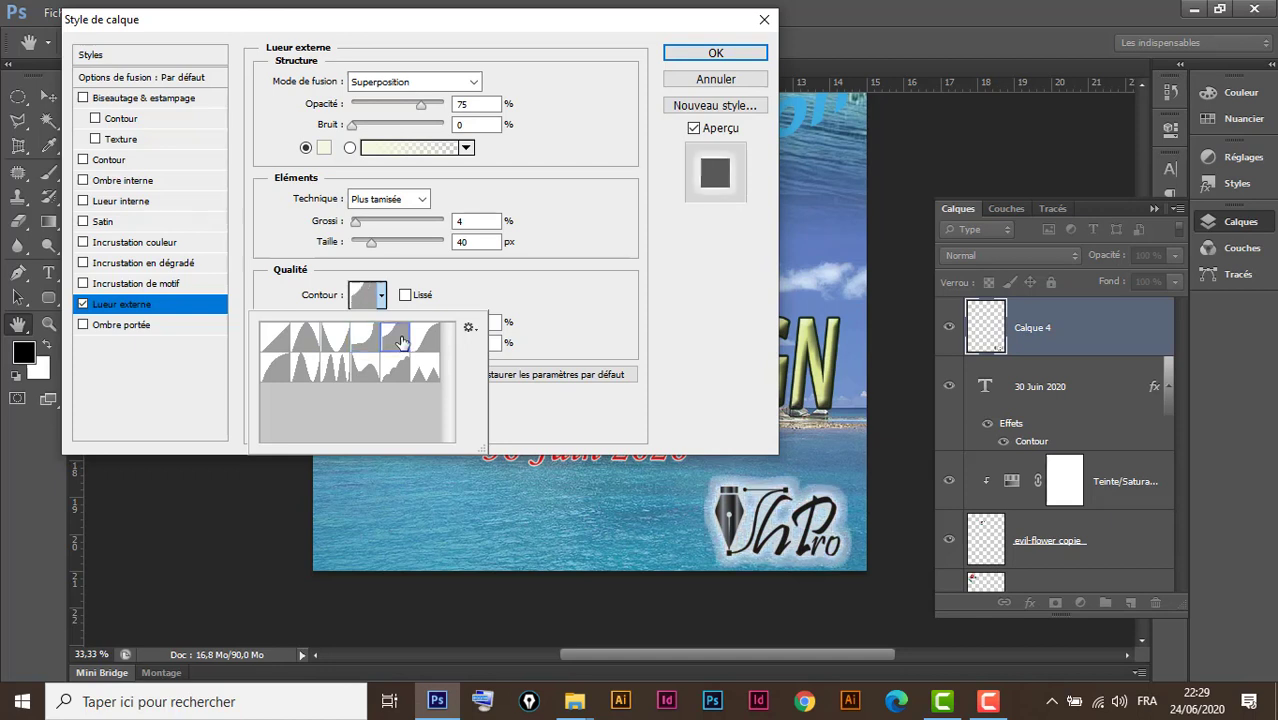
left_click(430, 342)
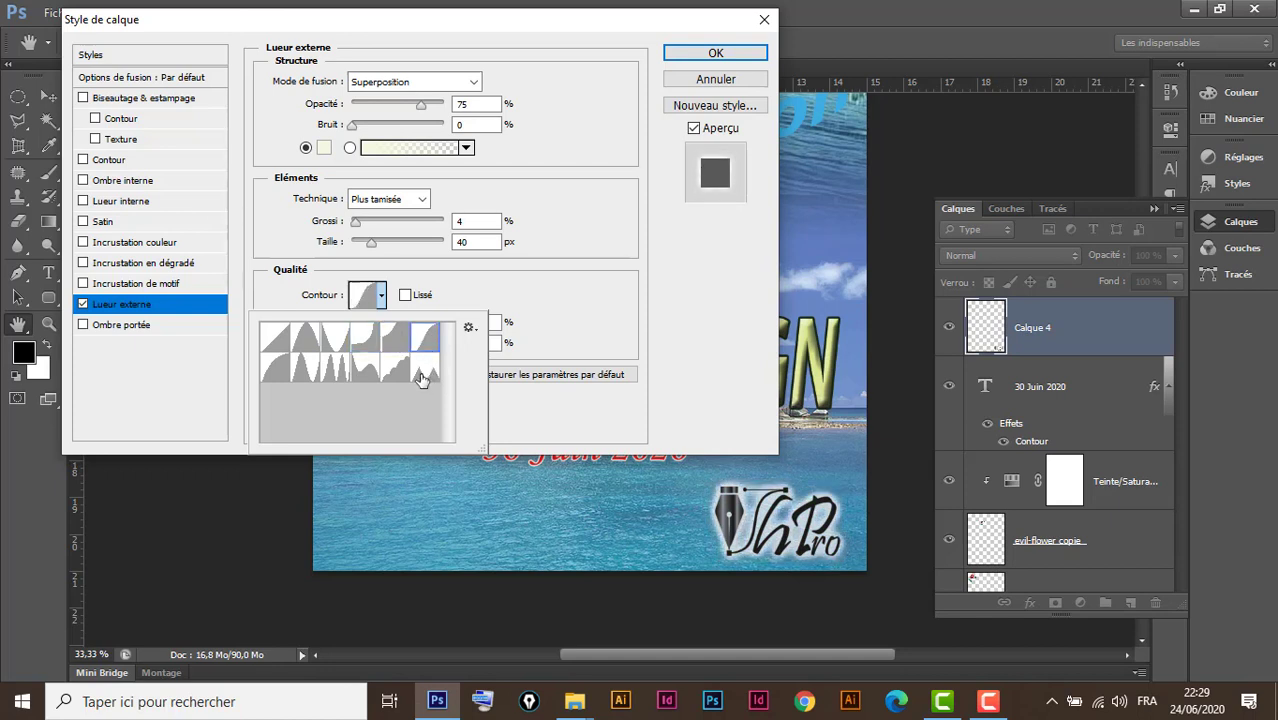
left_click(424, 372)
left_click(394, 372)
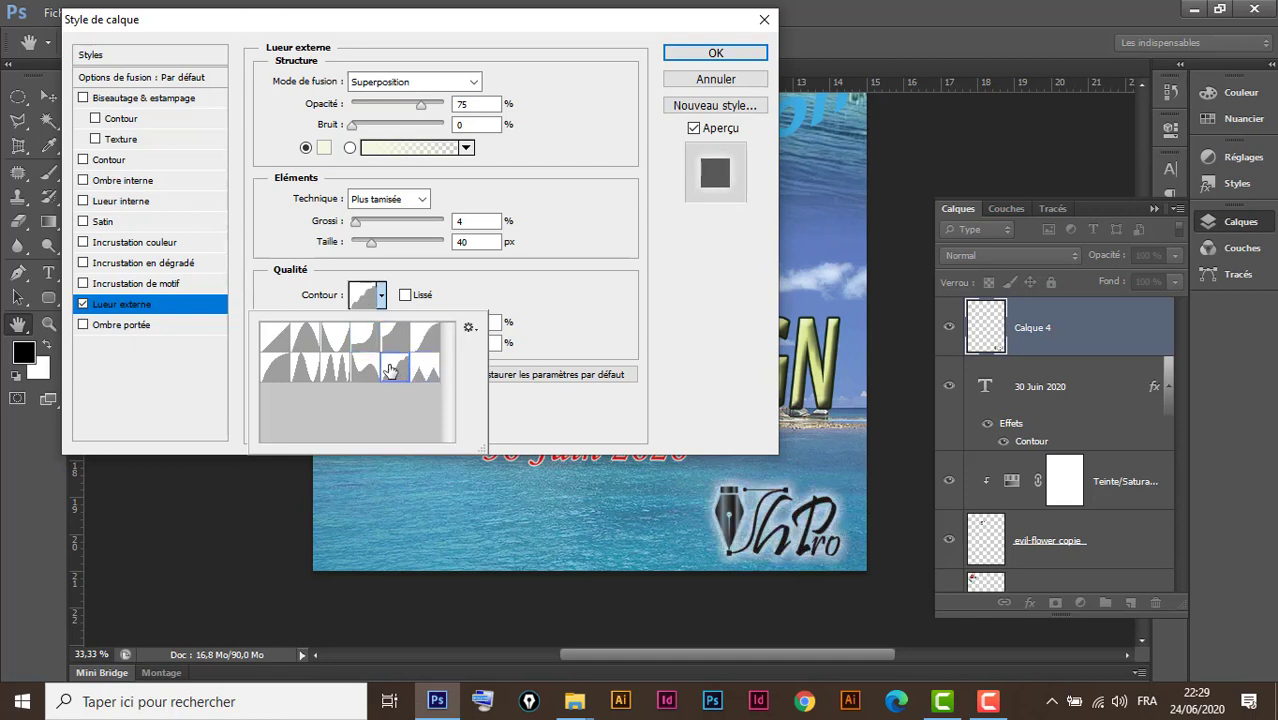
left_click(367, 372)
left_click(336, 370)
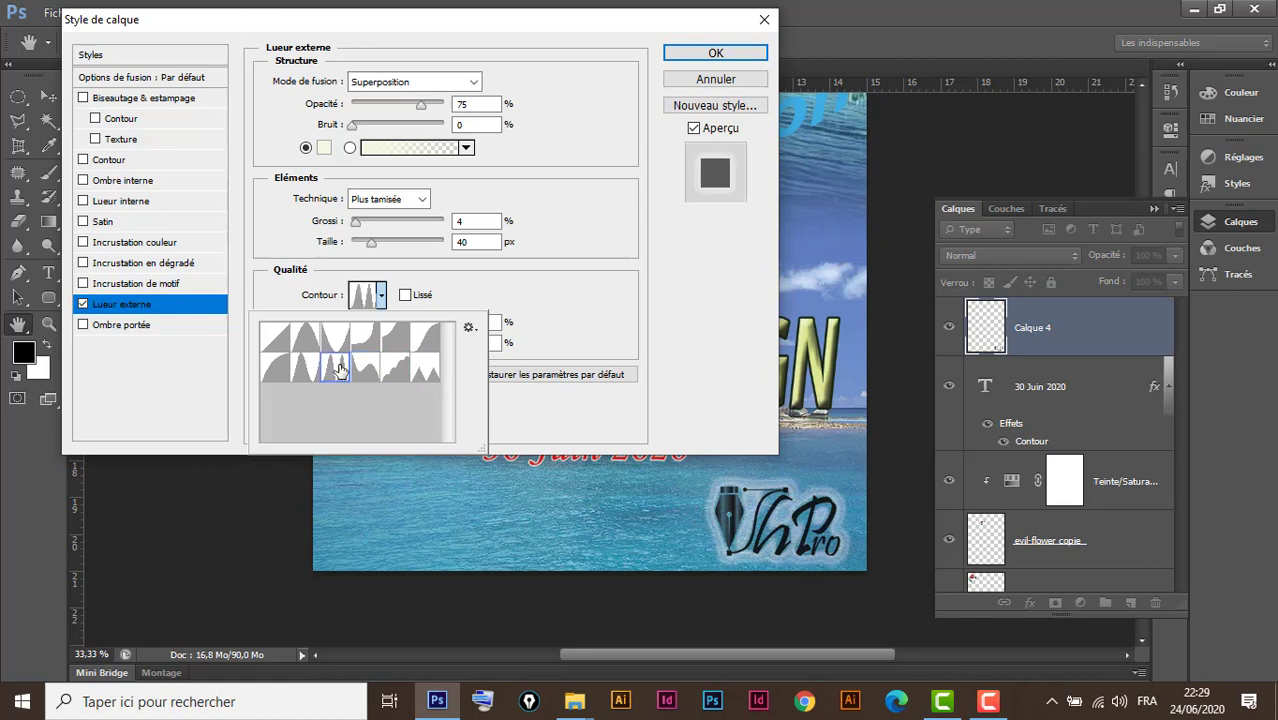
left_click(313, 372)
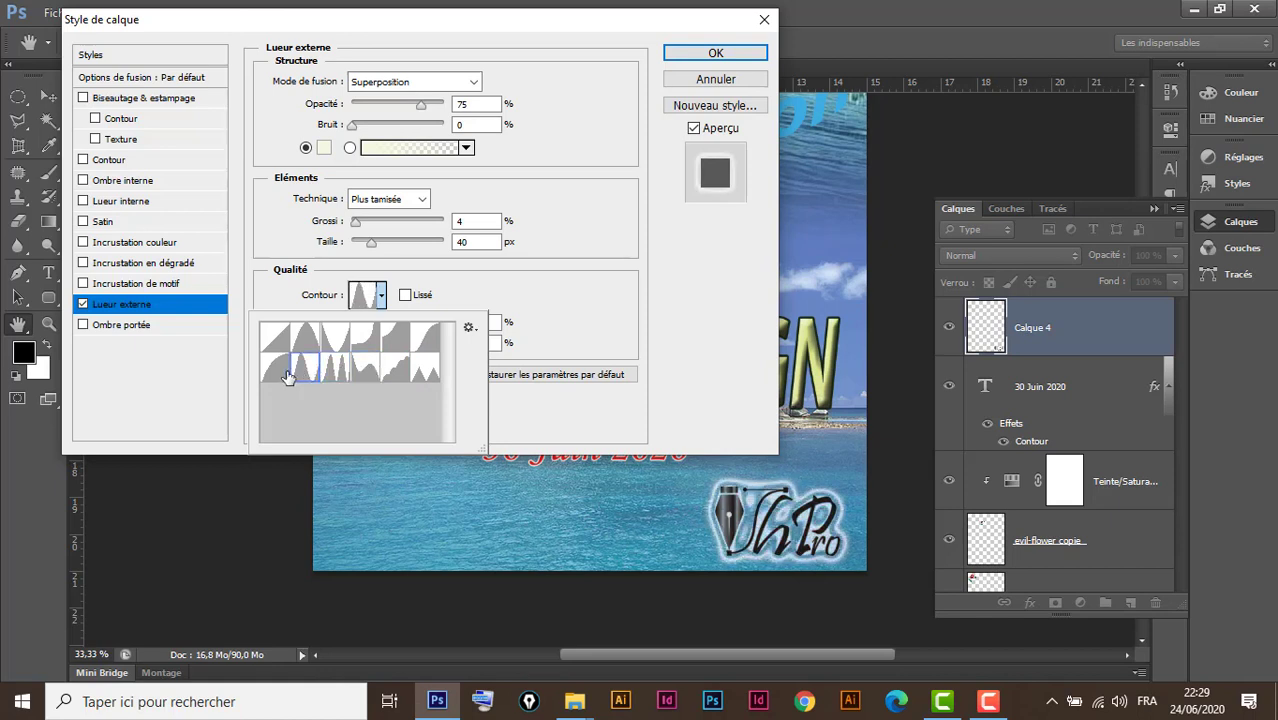
left_click(280, 370)
left_click(278, 345)
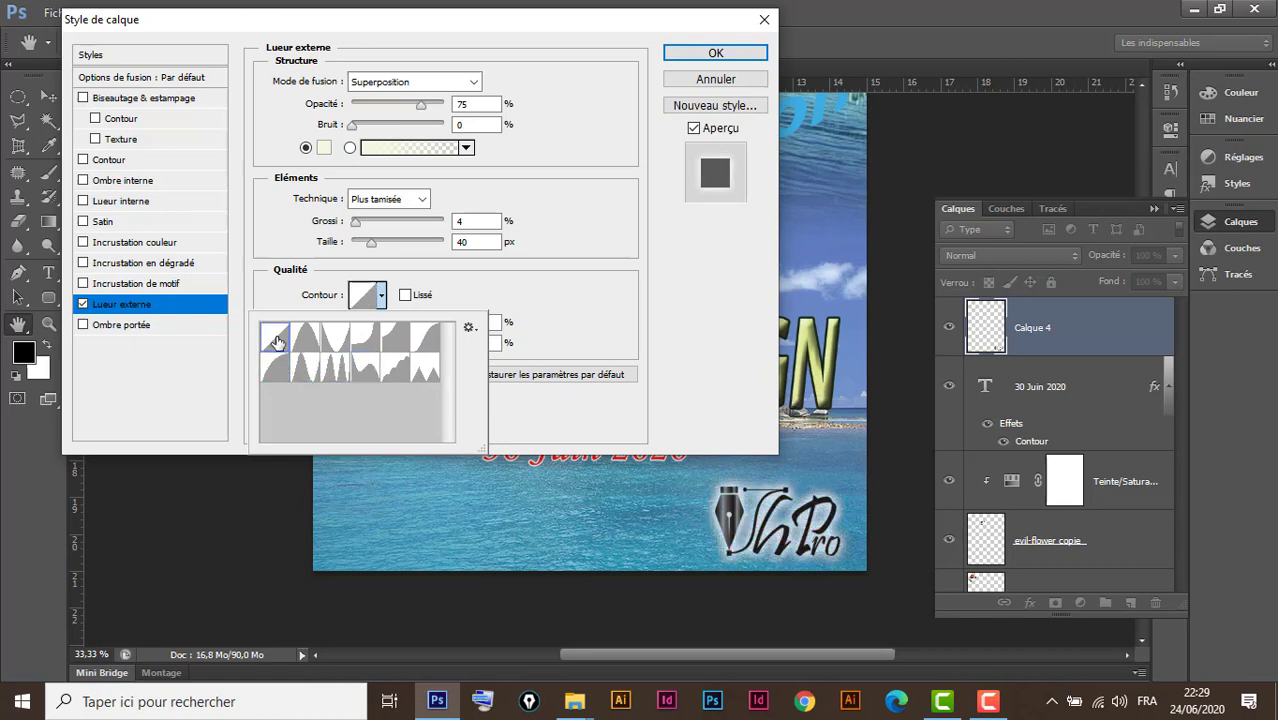
left_click(333, 338)
left_click(308, 339)
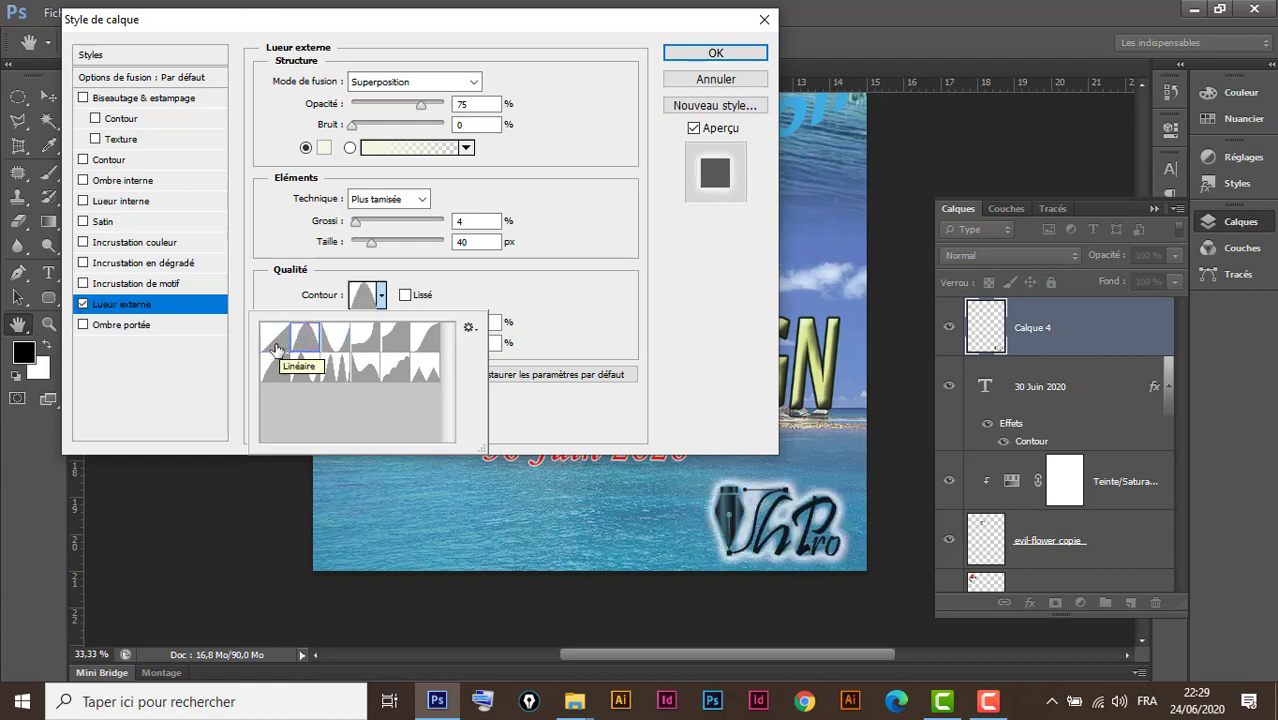
left_click(562, 283)
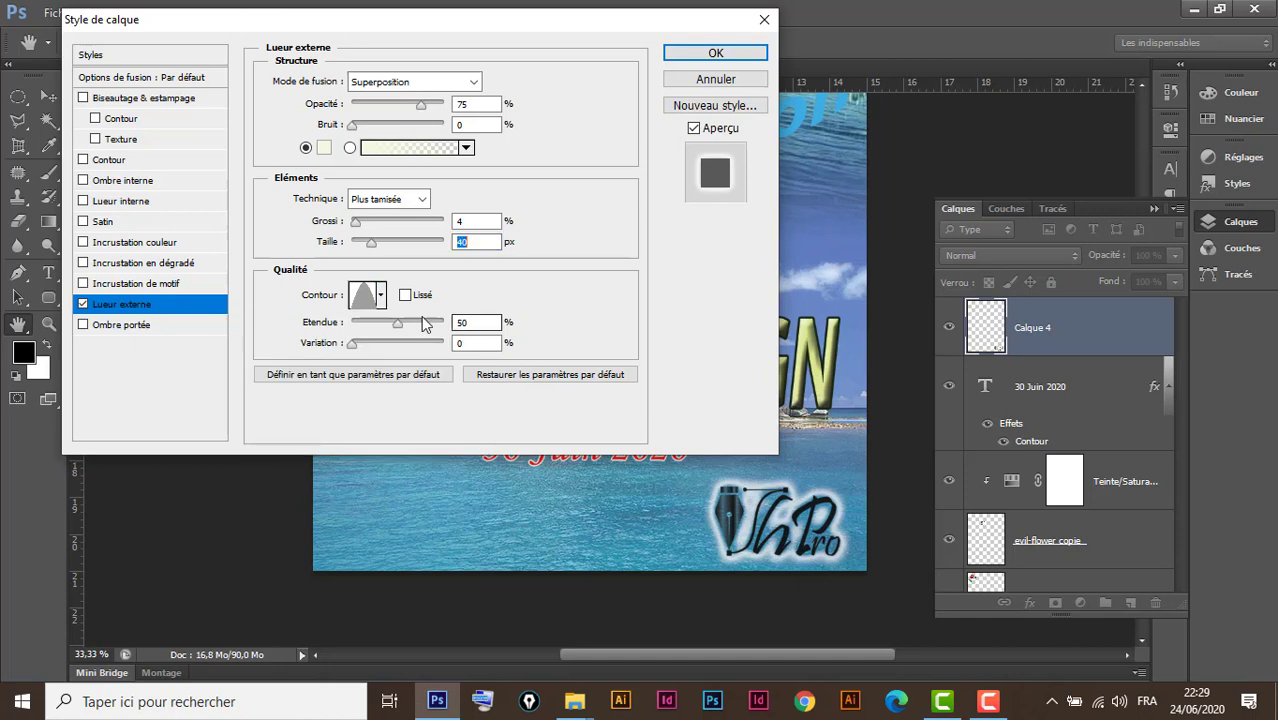
Set the glow range to 36%, size to 16 px and the contour to Linéaire
mouse_move(391, 324)
left_mouse_down()
mouse_move(370, 324)
mouse_move(404, 331)
mouse_move(384, 333)
left_mouse_up()
left_click(371, 244)
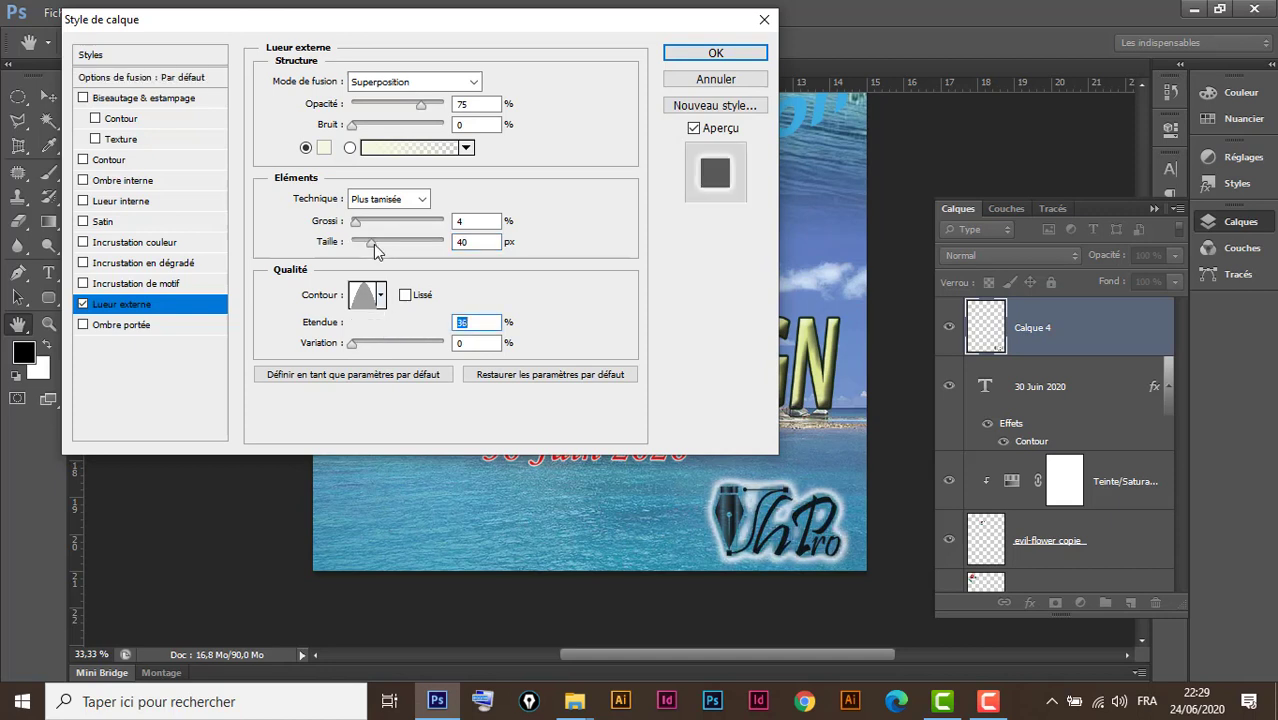
left_click_drag(371, 244, 365, 261)
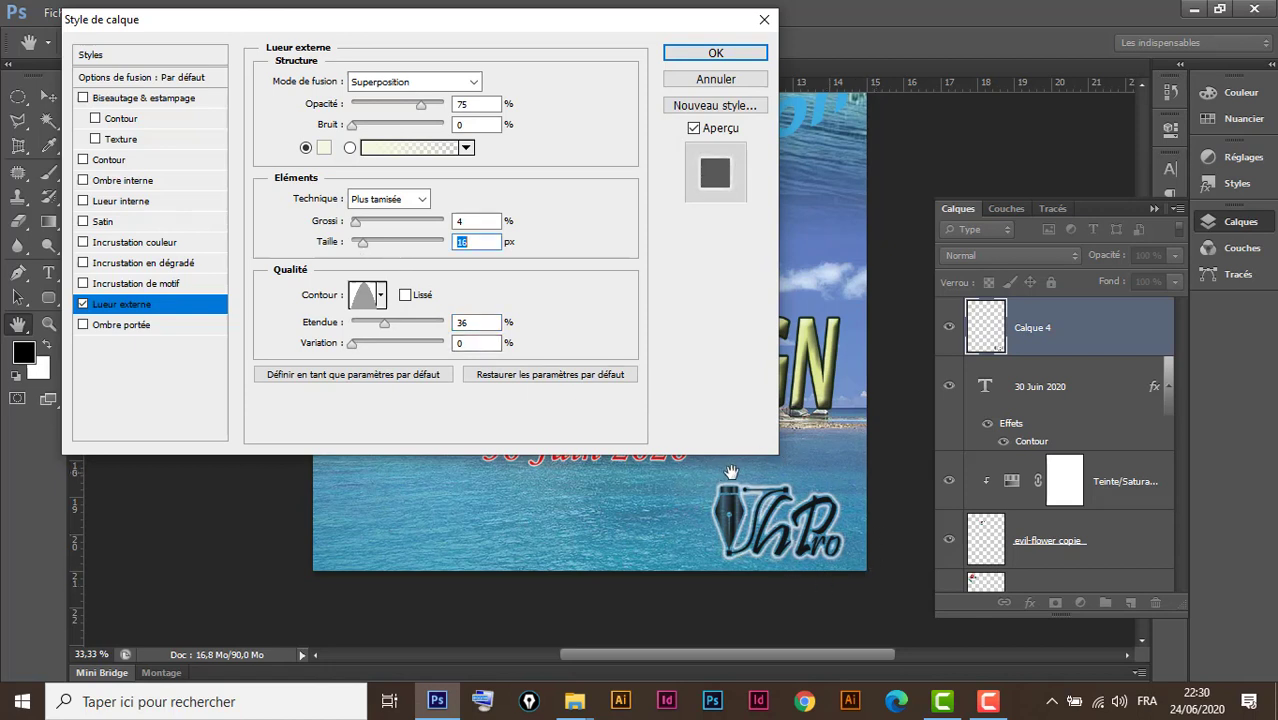
left_click(381, 295)
left_click(283, 343)
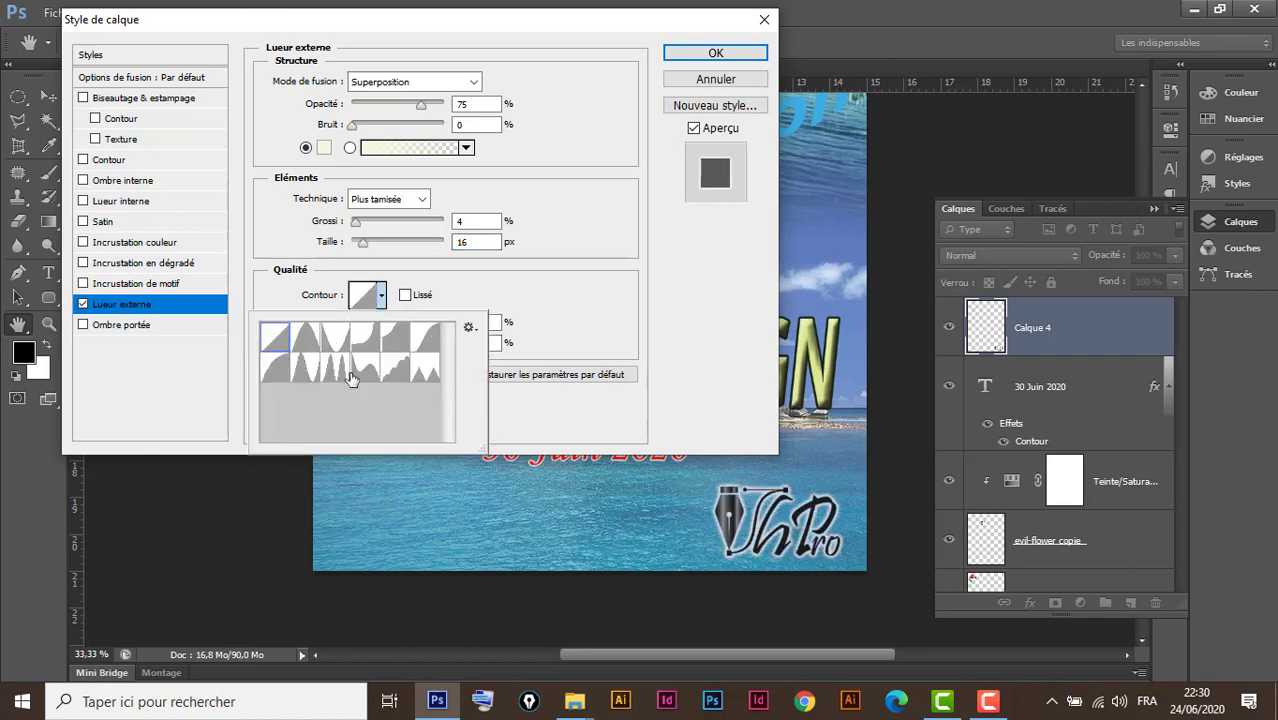
Apply the outer glow and compare with the Flyer Expostion document at 25% zoom
left_click(712, 55)
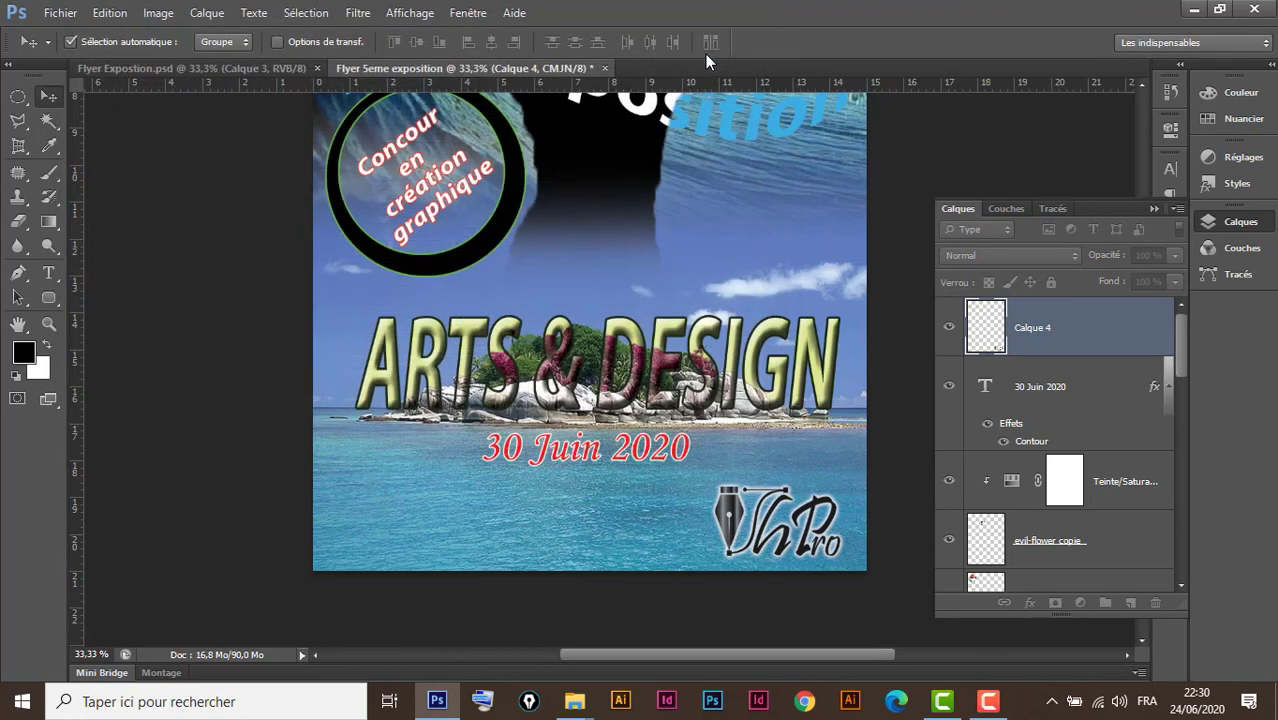
left_click(290, 68)
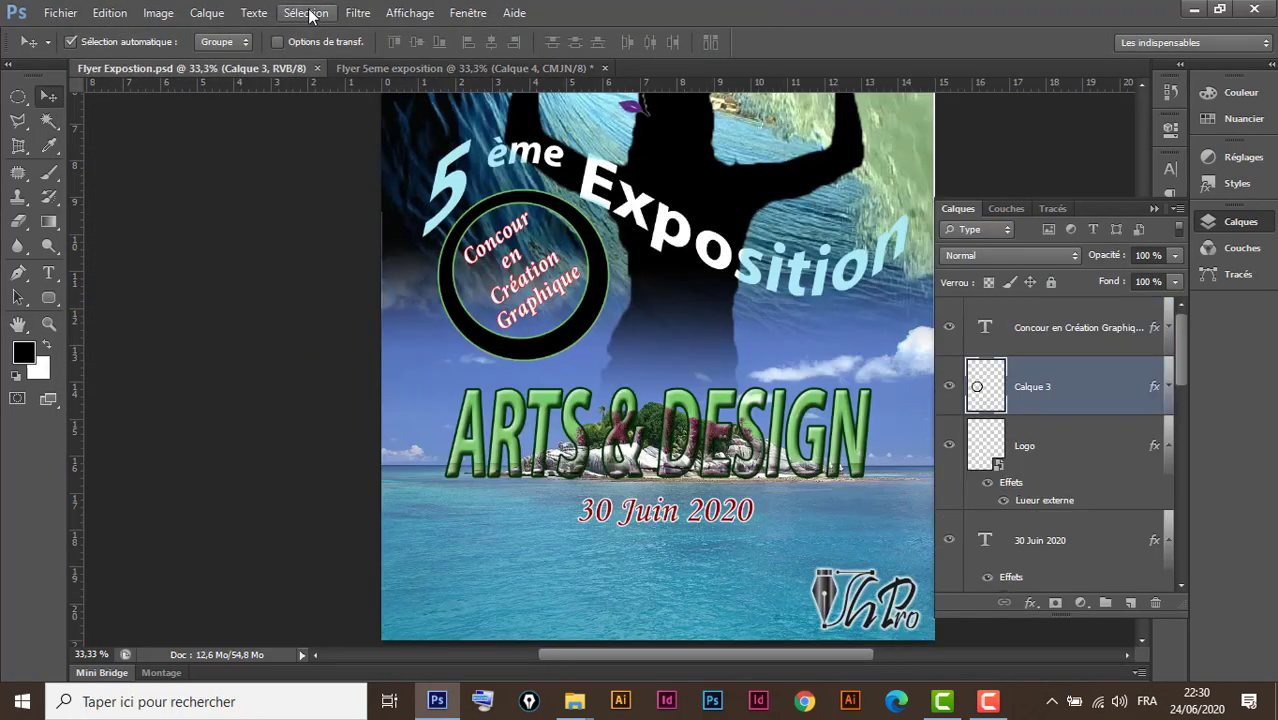
key("ctrl+minus")
key("ctrl+minus")
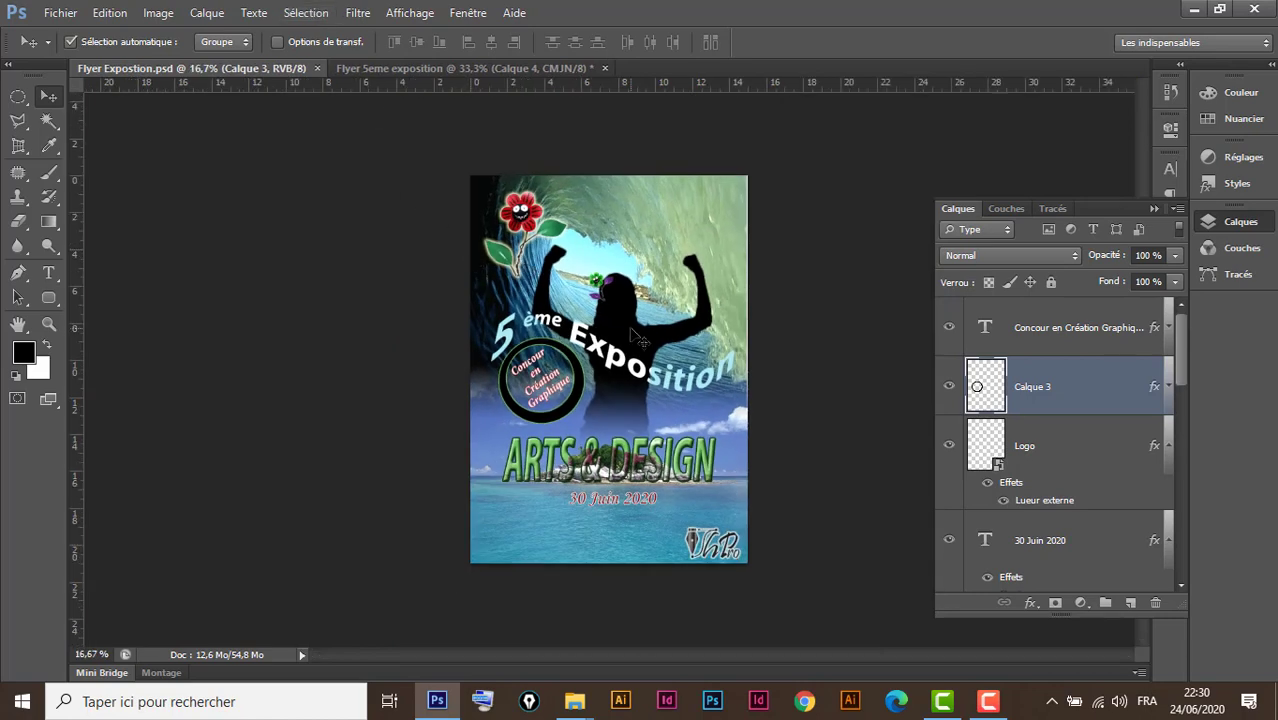
key("ctrl+plus")
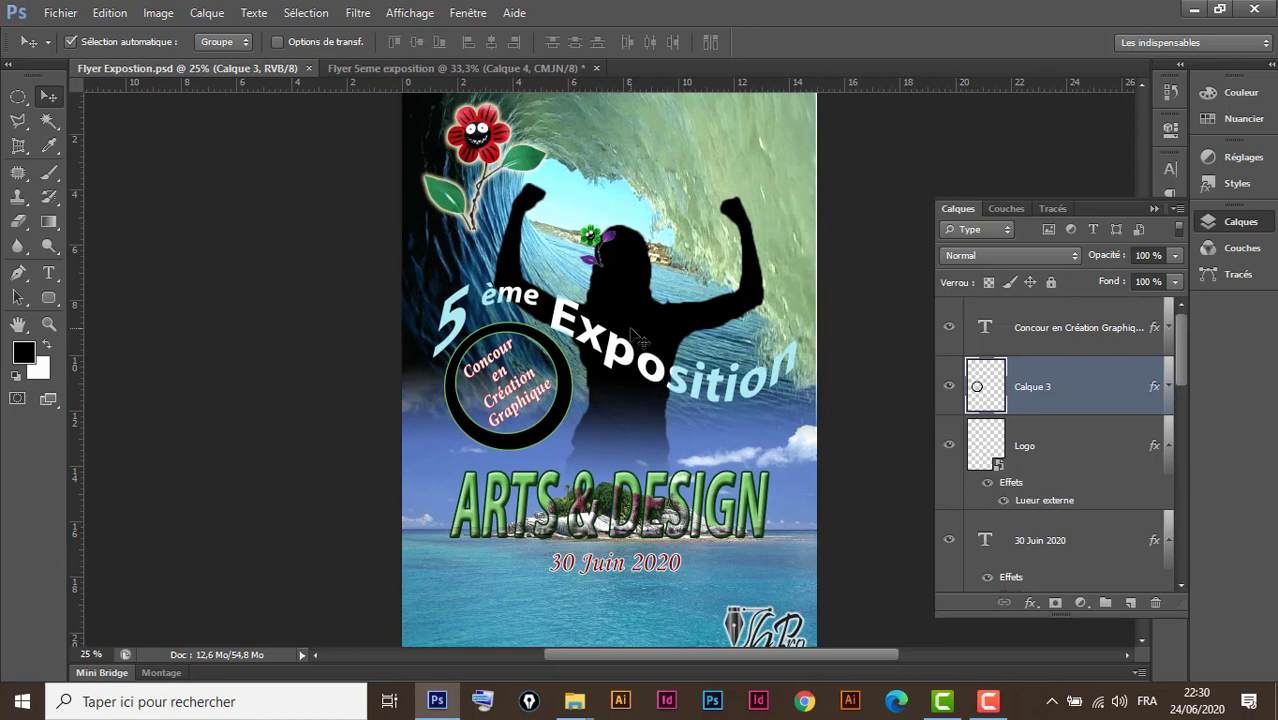
Return to Flyer 5eme exposition, zoomed out with the whole flyer centred
left_click(455, 68)
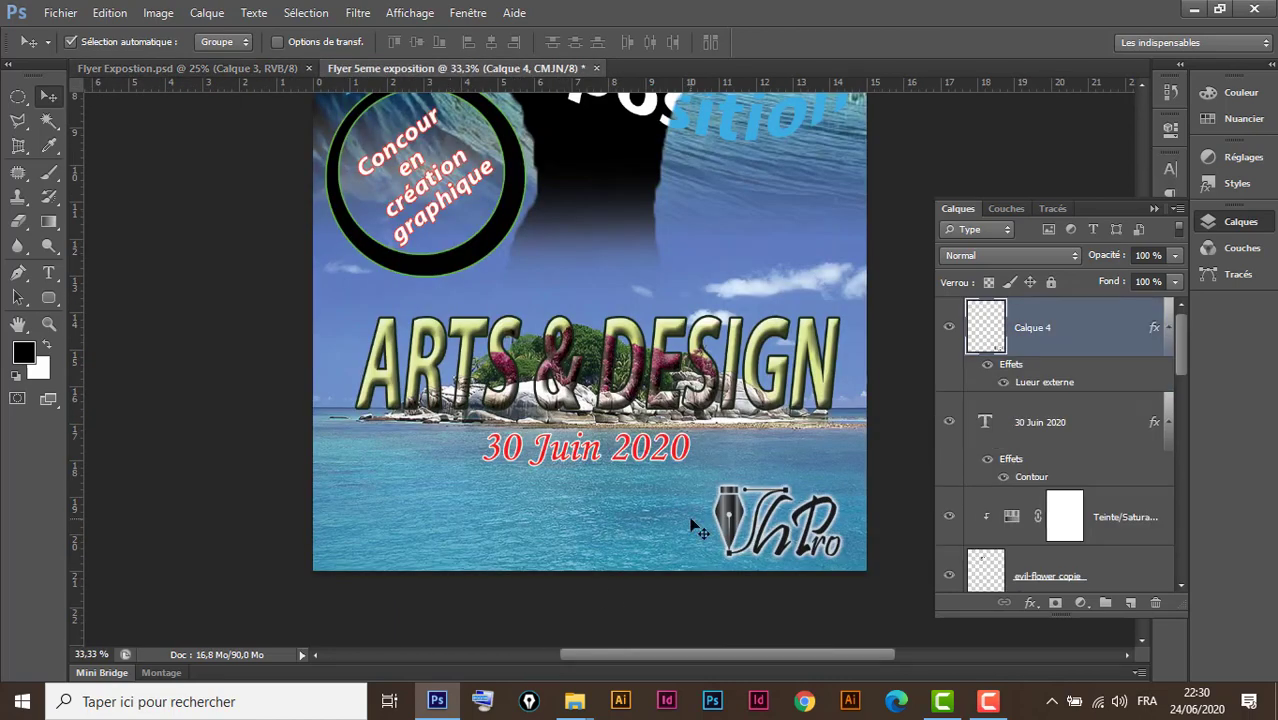
key("ctrl+minus")
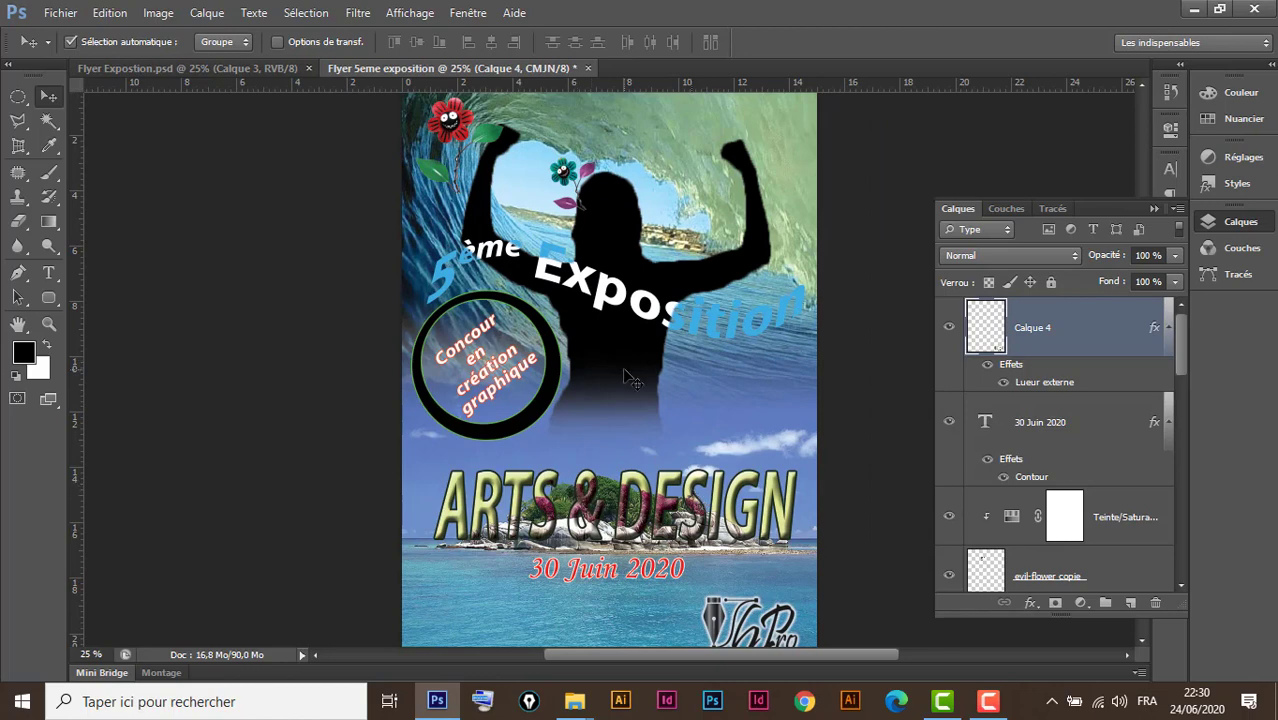
left_click_drag(627, 367, 555, 349)
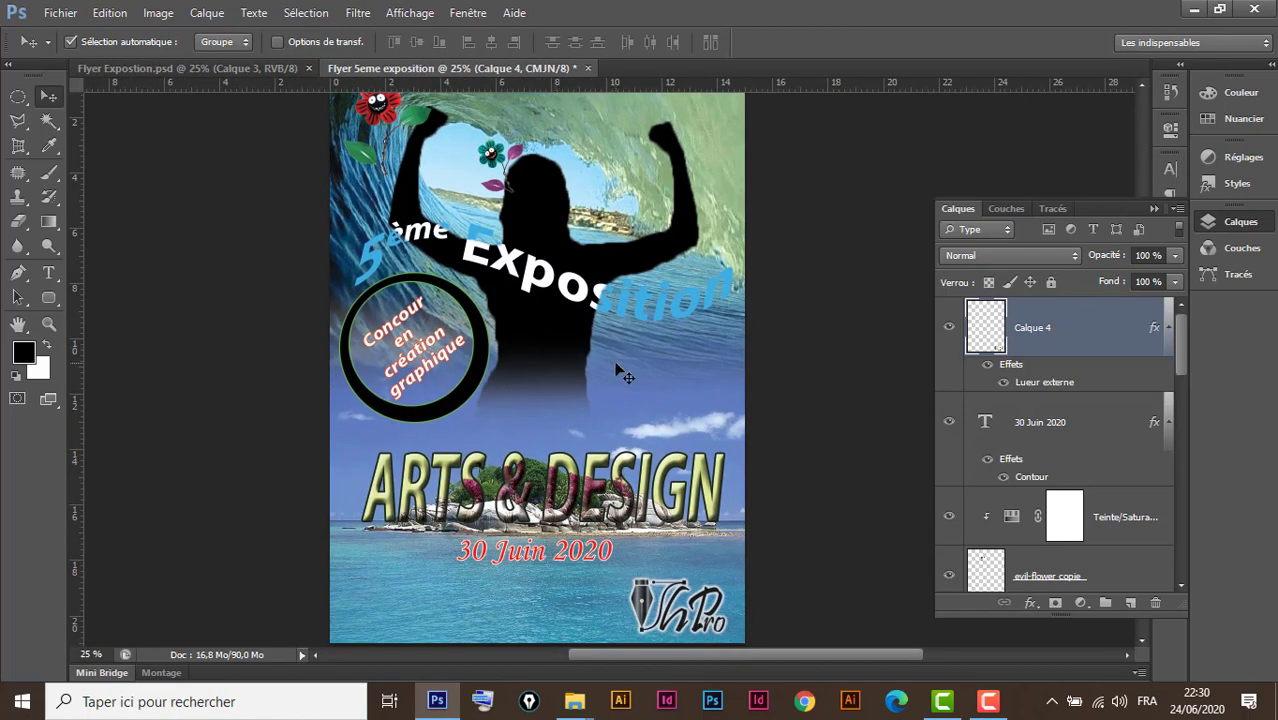
left_click(60, 13)
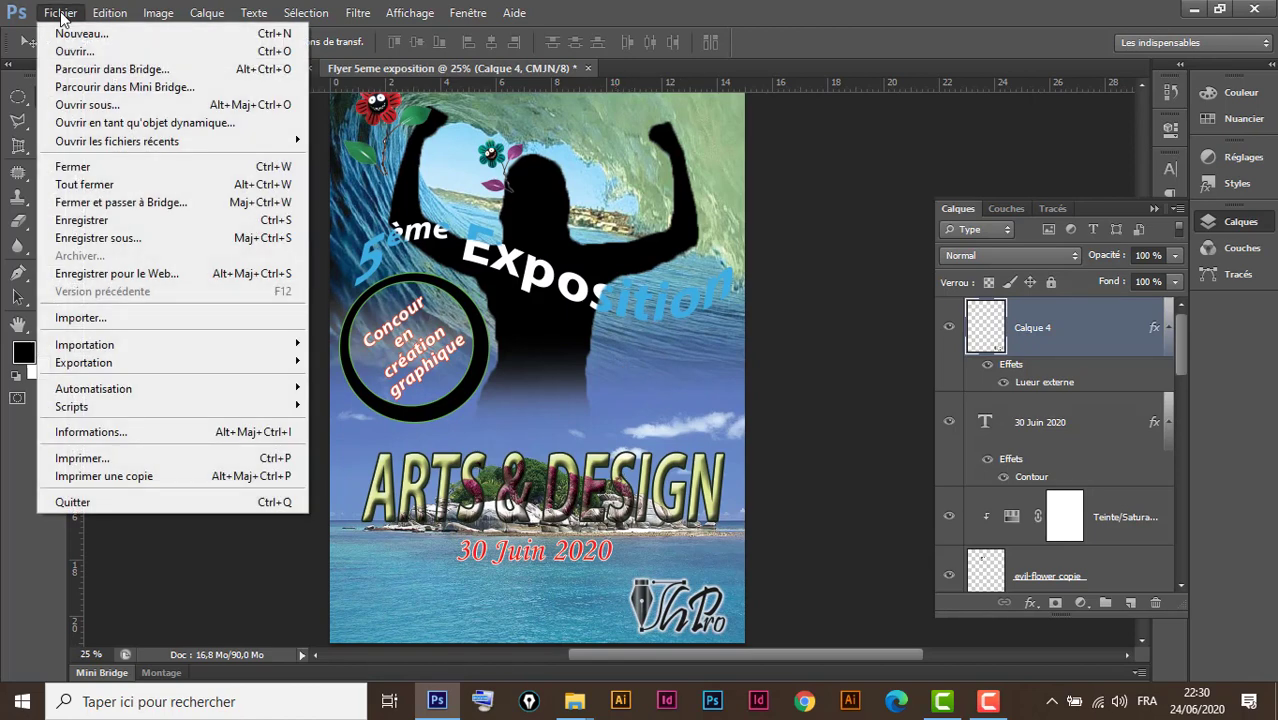
Save the flyer as Flyer 5eme exposition.psd with Maximiser la compatibilité enabled
left_click(161, 246)
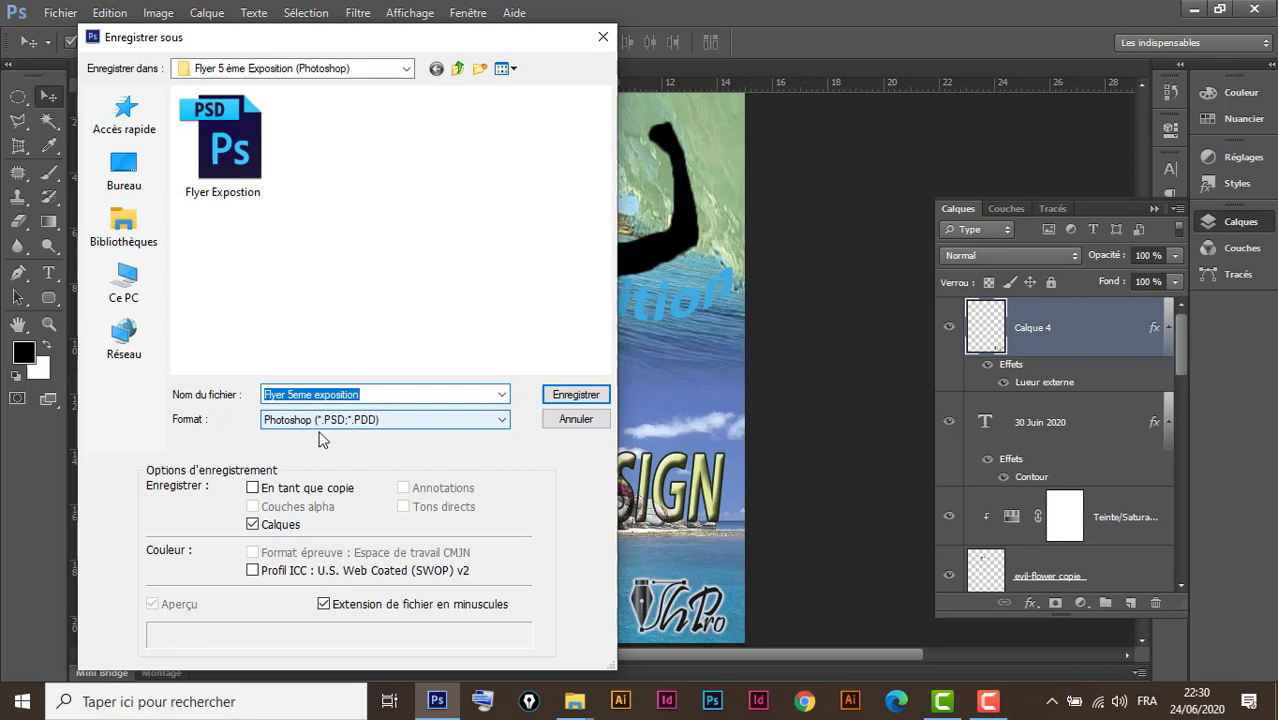
left_click(576, 398)
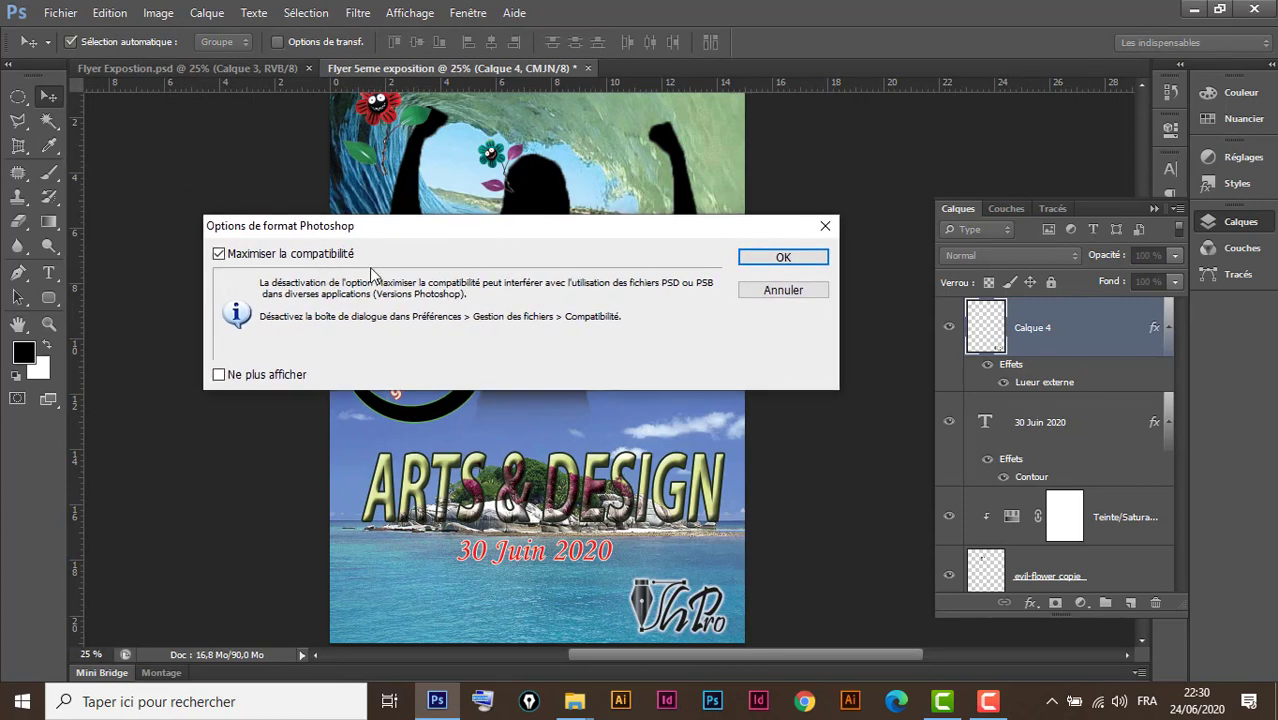
left_click(784, 258)
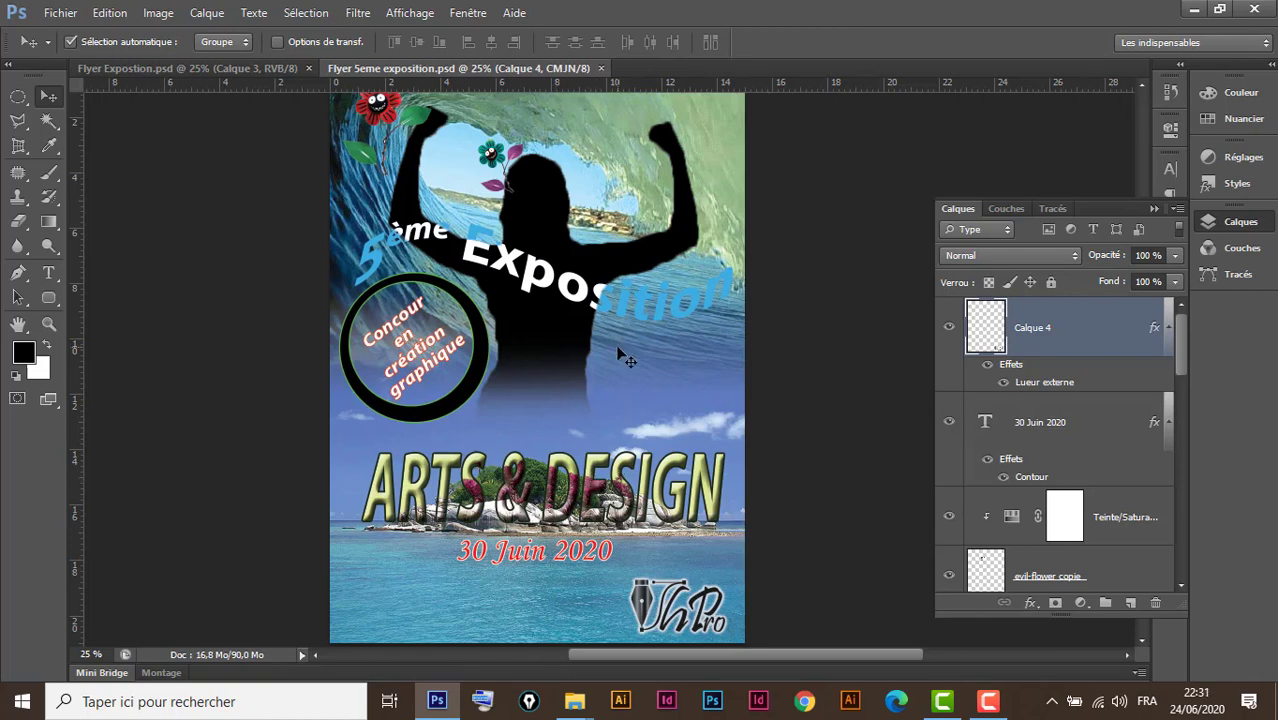
Save another copy of the flyer in JPEG format as Flyer 5eme exposition.jpg
left_click(66, 16)
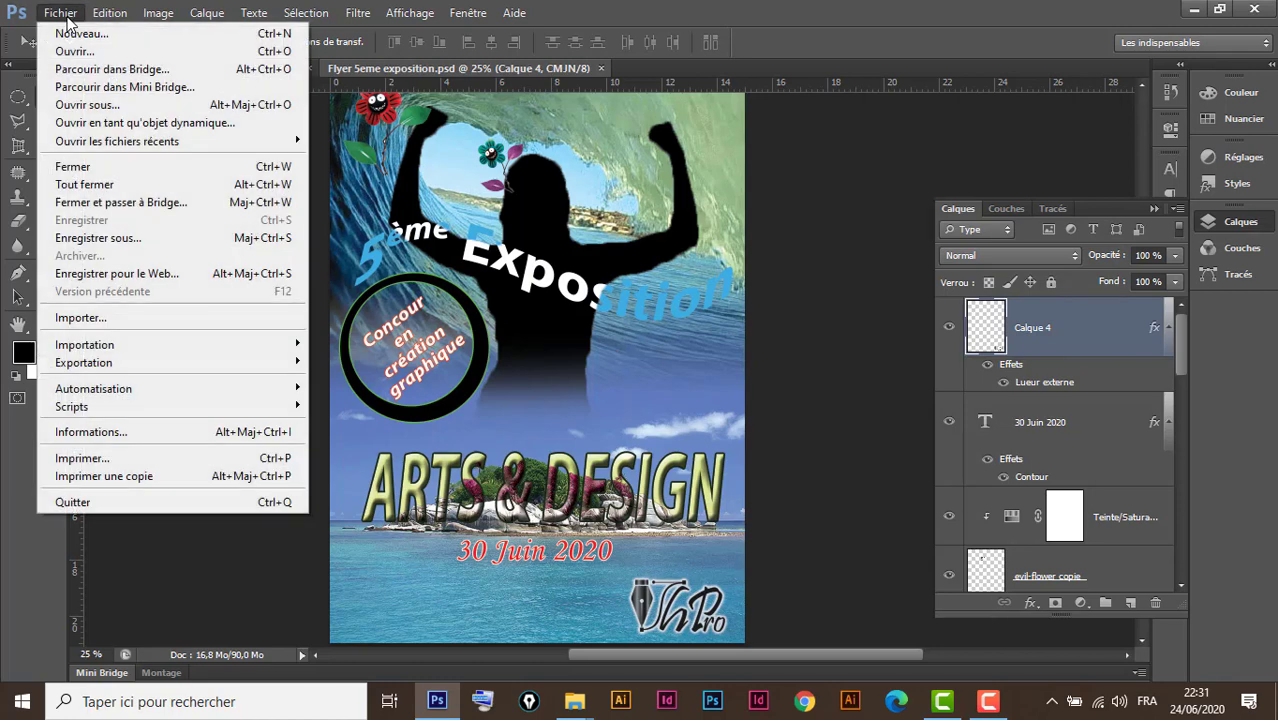
left_click(155, 239)
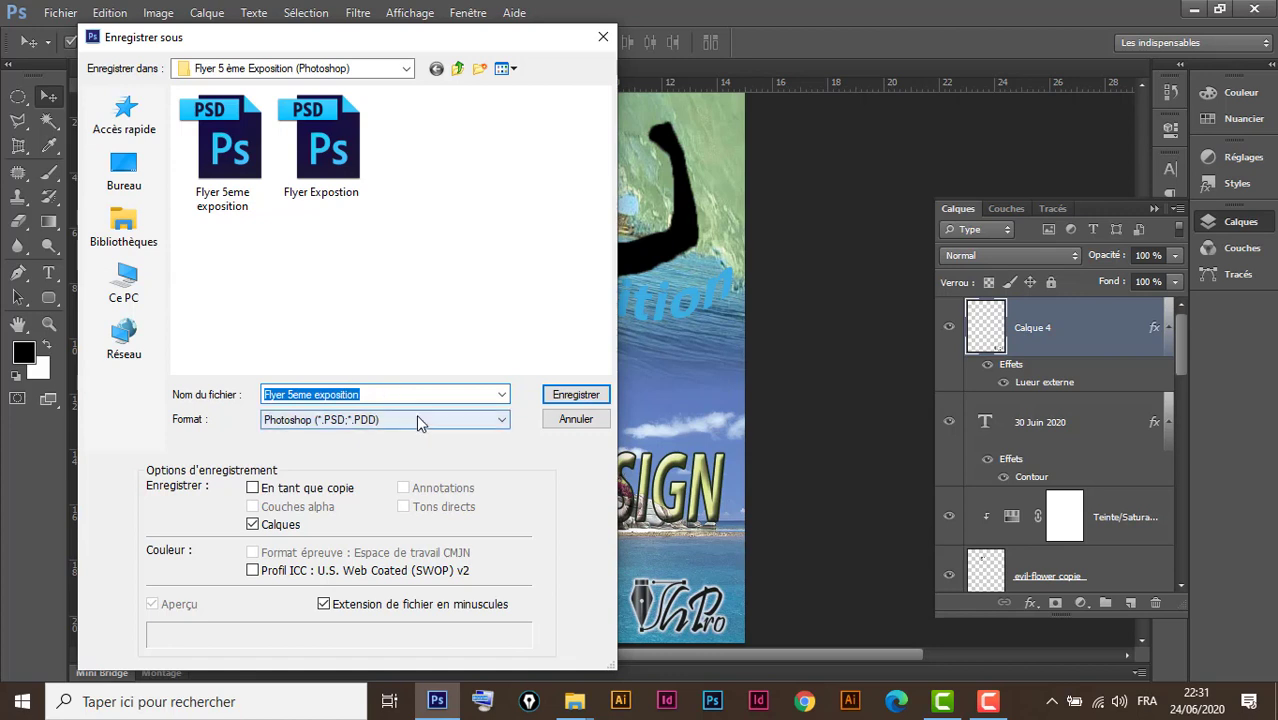
left_click(417, 419)
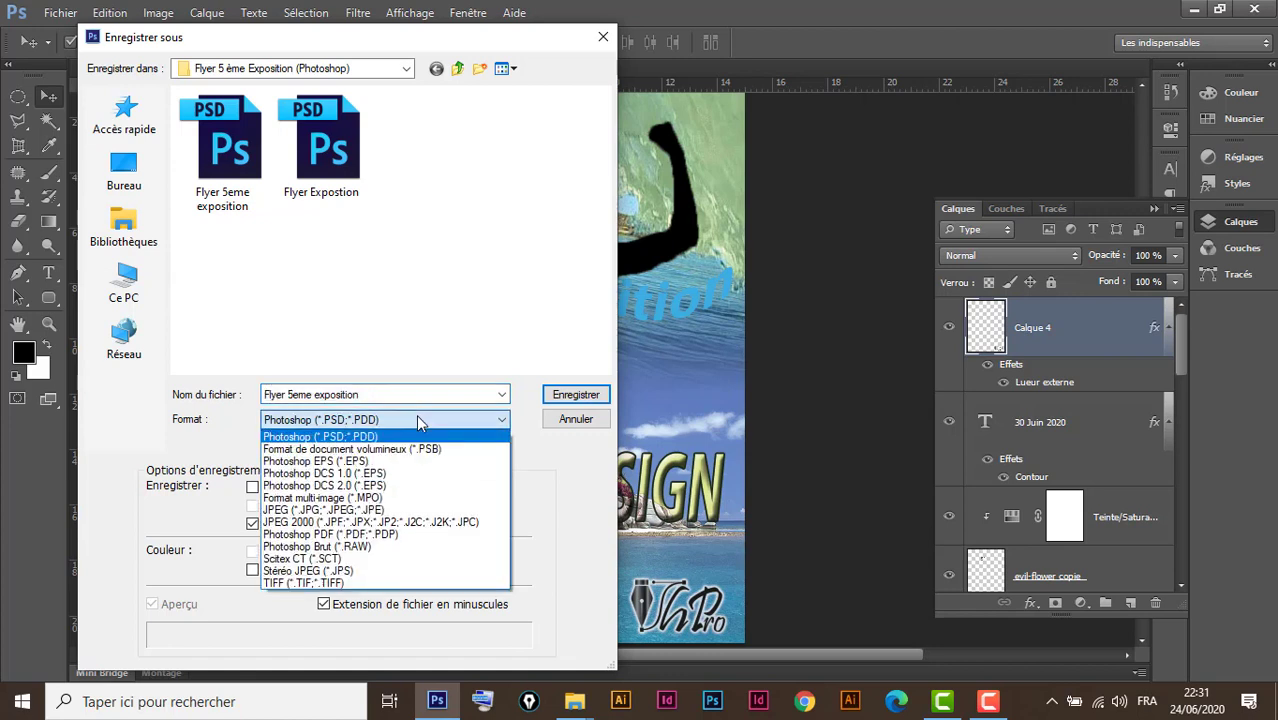
left_click(336, 511)
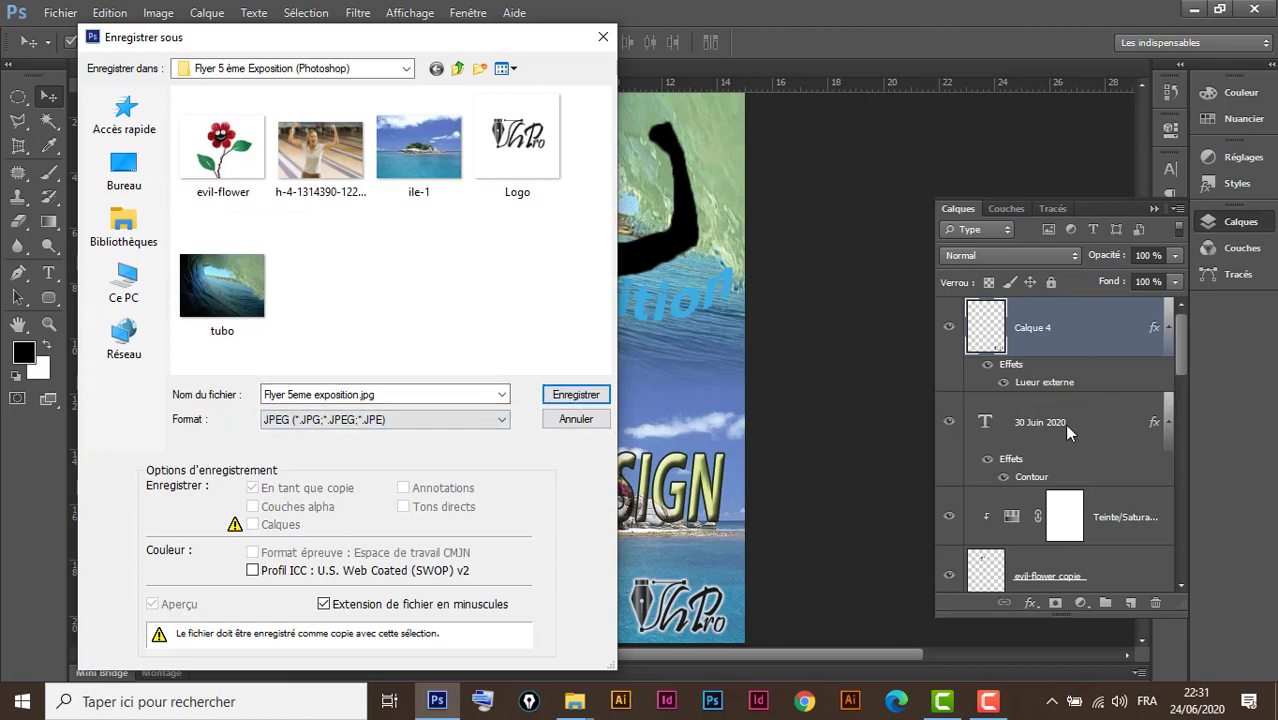
left_click(575, 396)
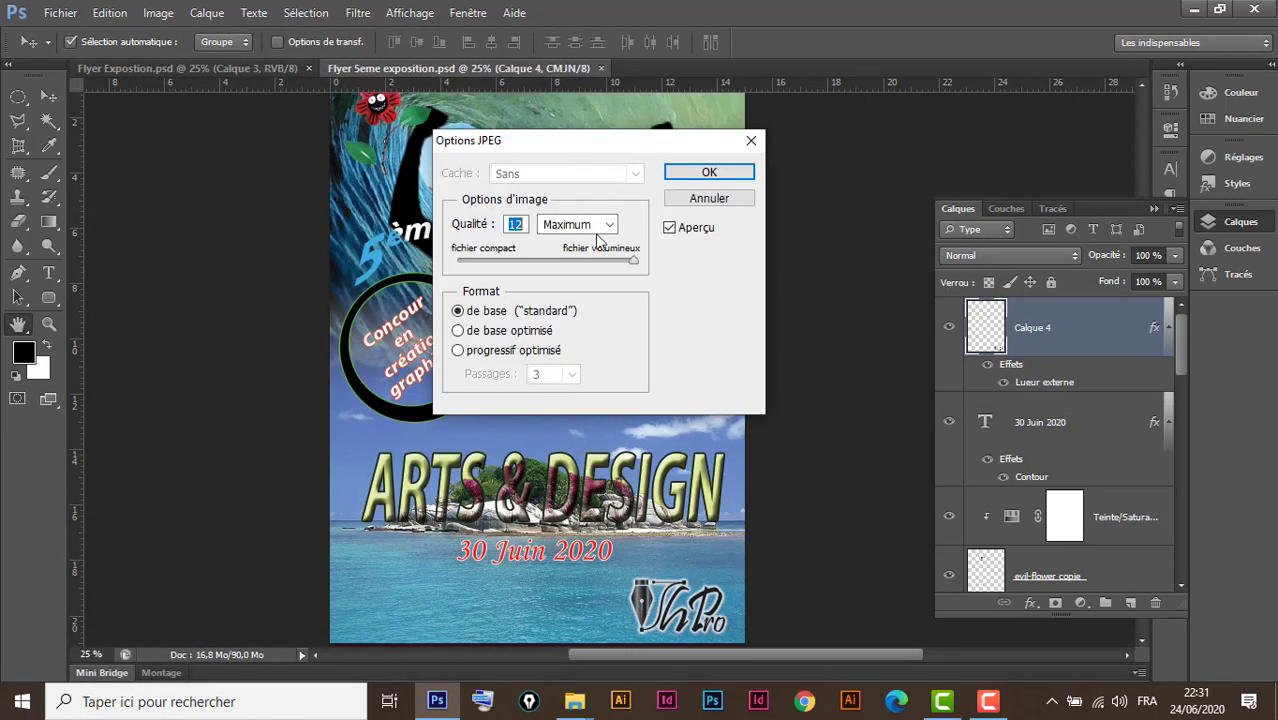
Keep the JPEG quality at 12 Maximum and finish, then glance at Flyer Expostion
left_click_drag(590, 150, 475, 185)
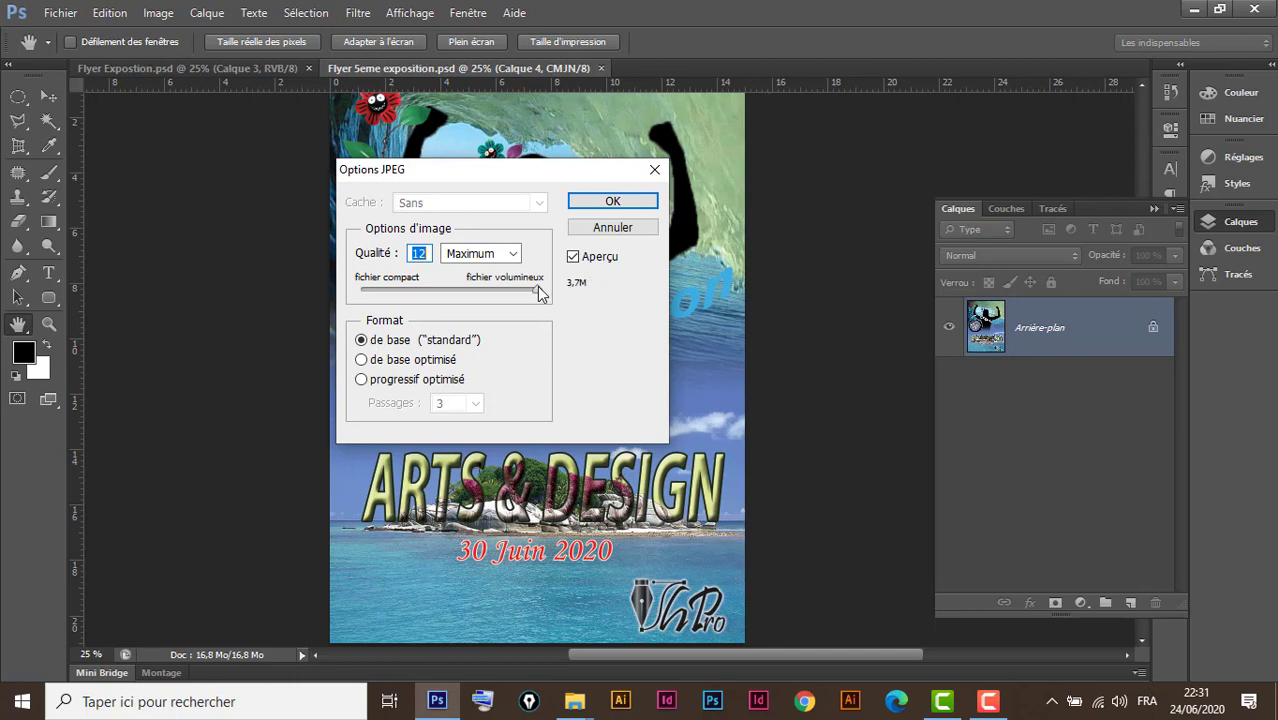
left_click_drag(538, 290, 487, 290)
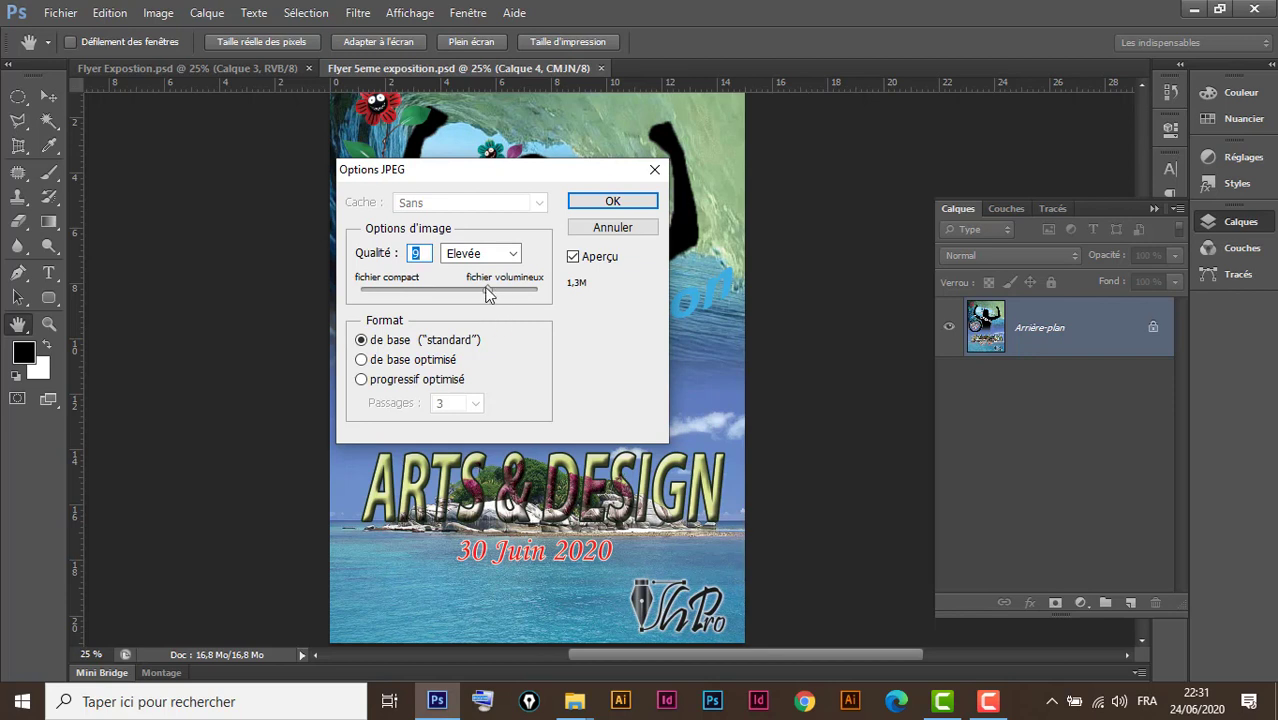
left_click_drag(489, 290, 538, 290)
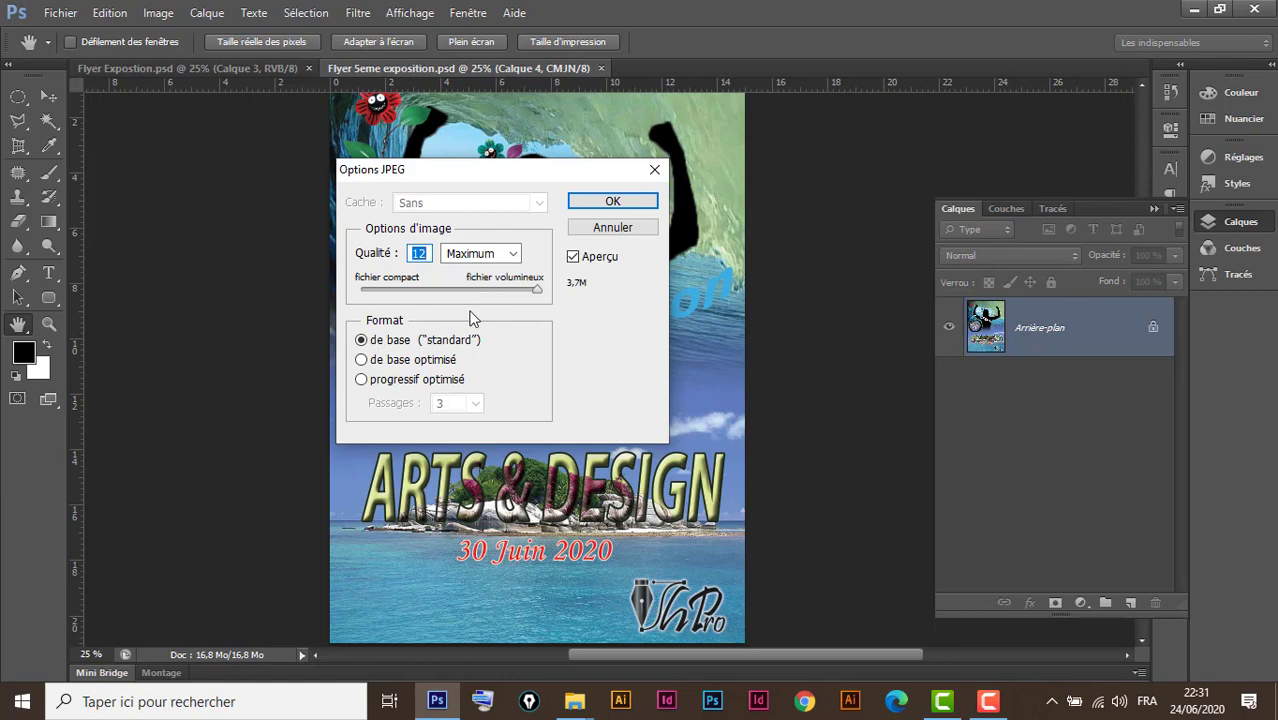
left_click(612, 203)
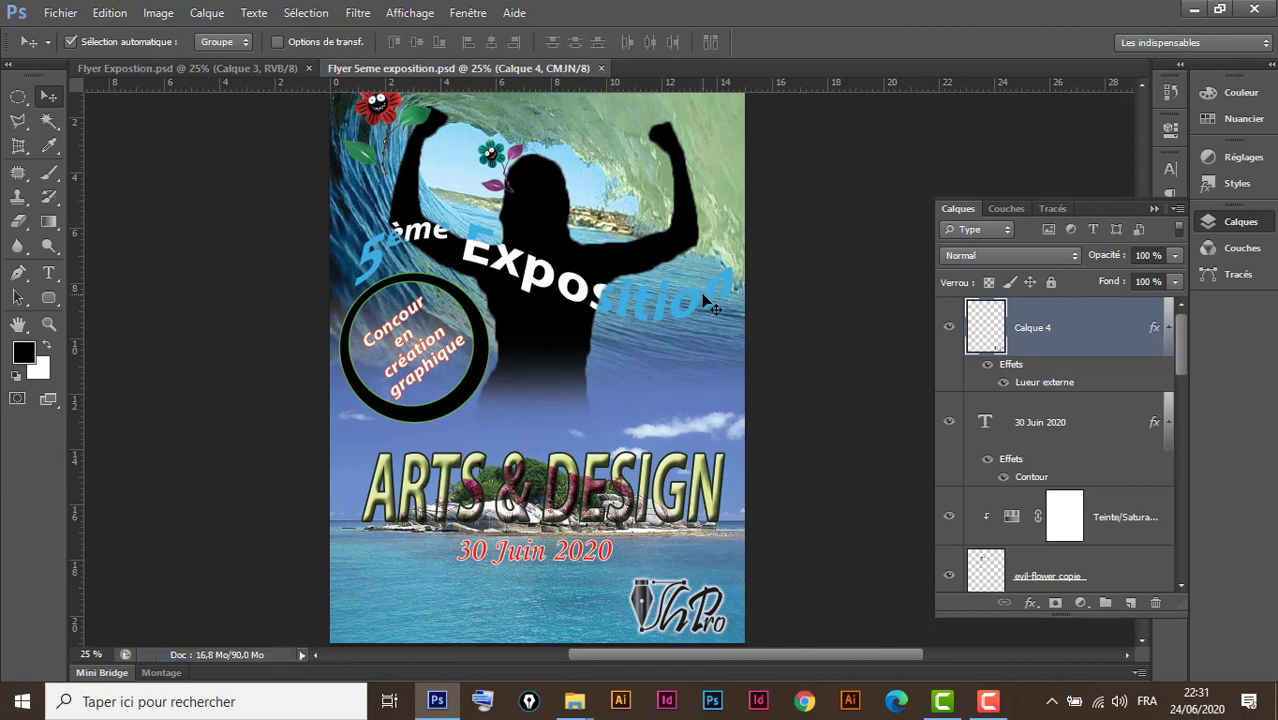
left_click(247, 72)
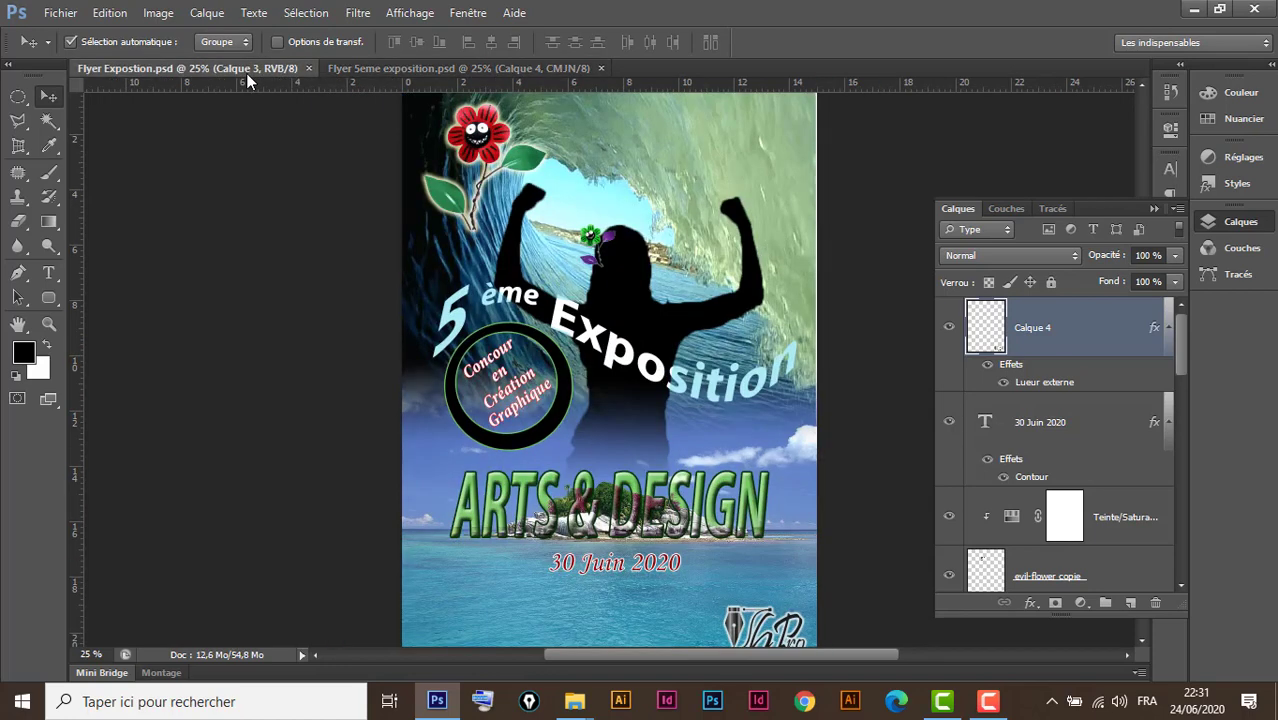
left_click(439, 71)
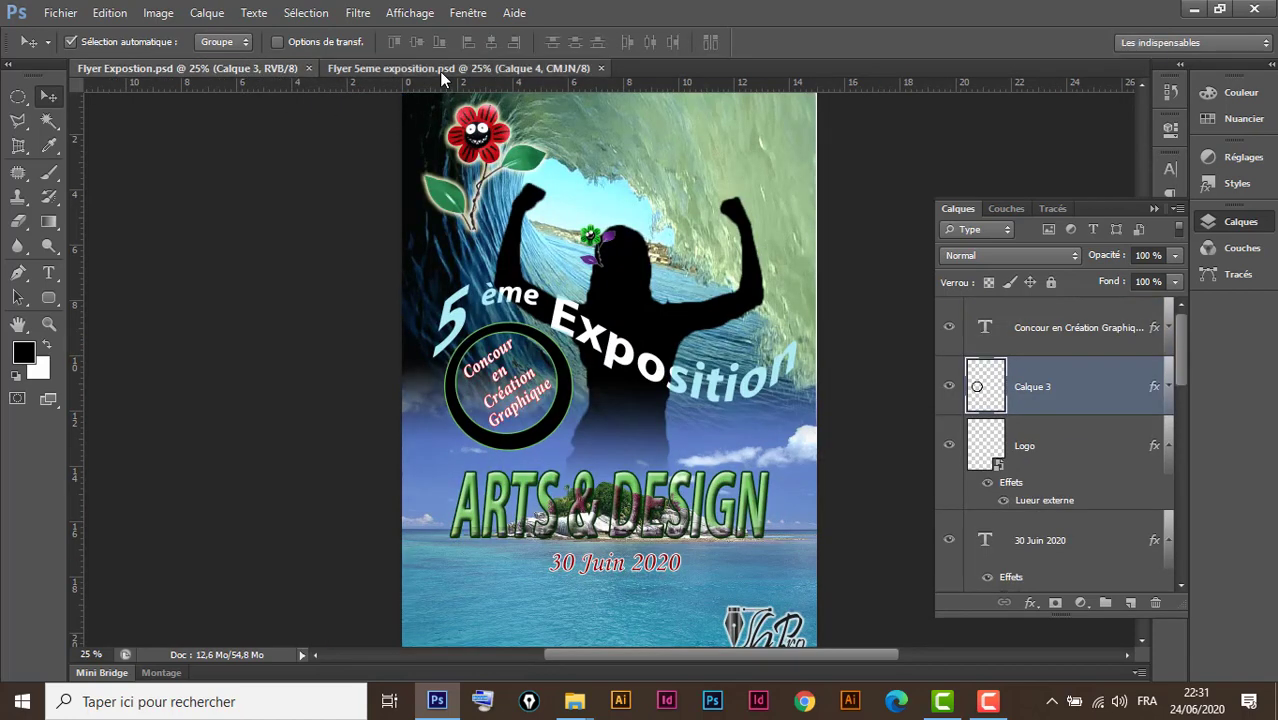